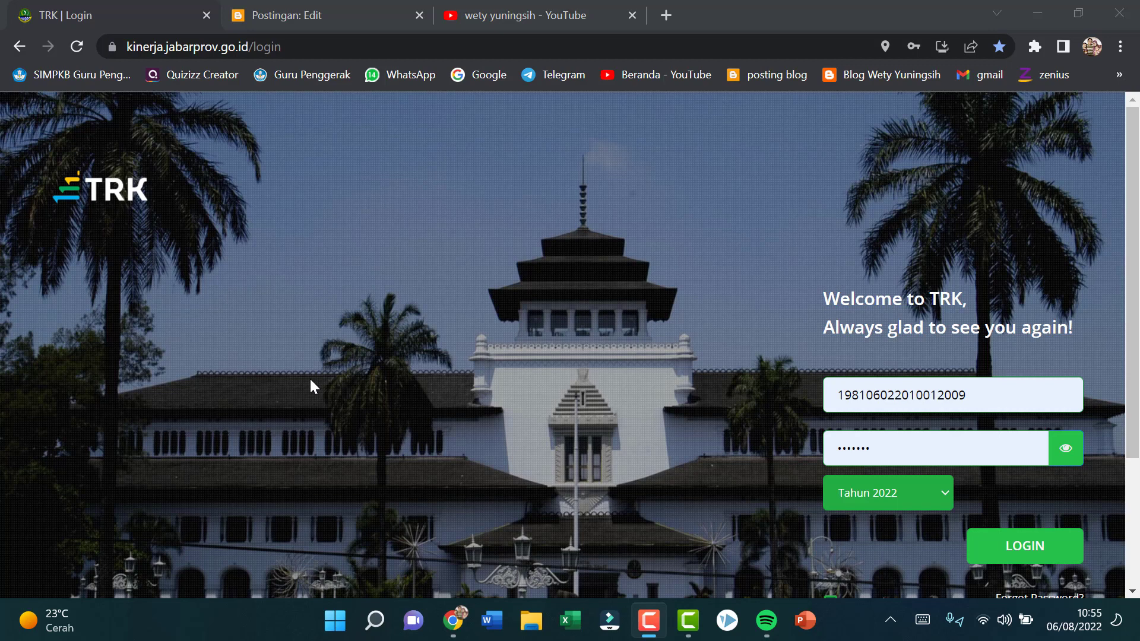
# Step: Log in with the prefilled credentials for Tahun 2022, dismissing the announcement, and open the Input Aktivitas page of Lapor SKP
pyautogui.click(1039, 547)
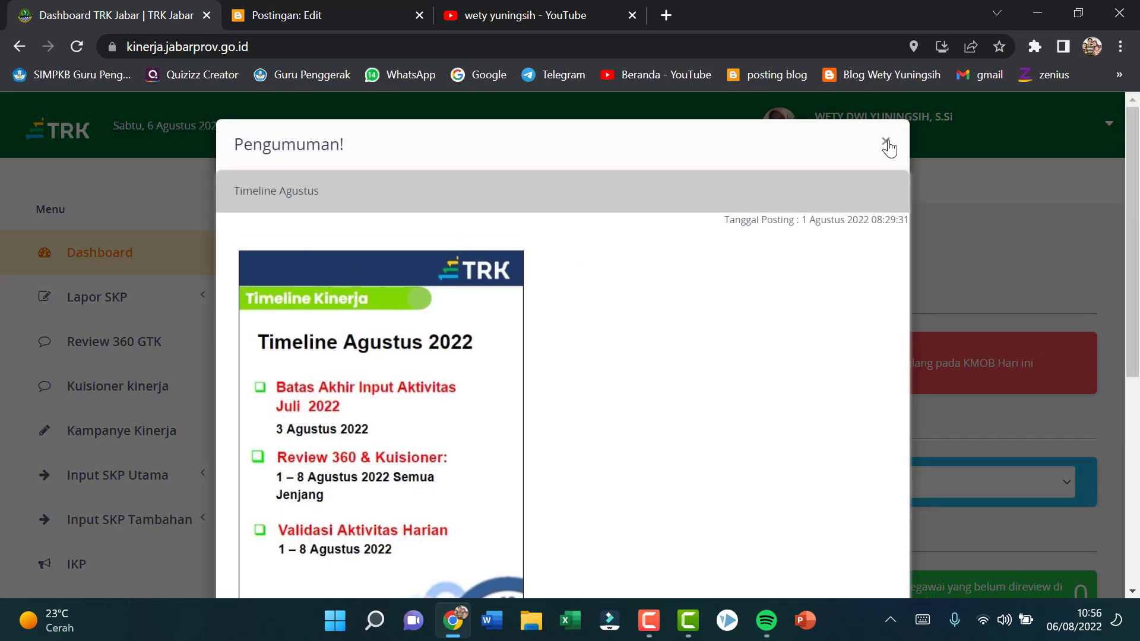
pyautogui.click(886, 143)
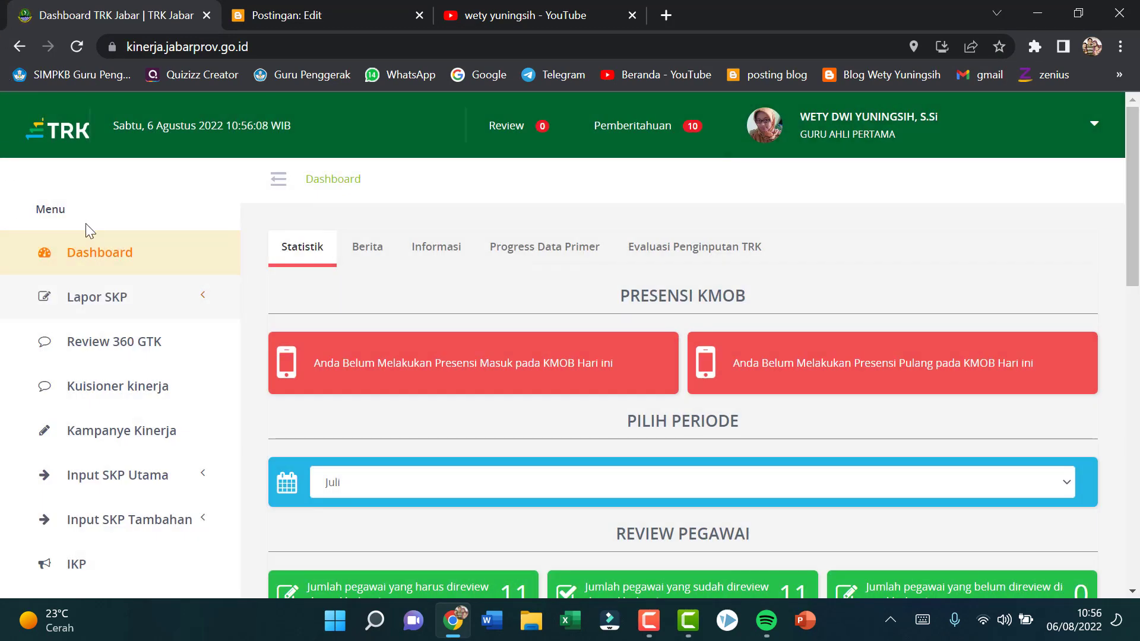
pyautogui.click(98, 300)
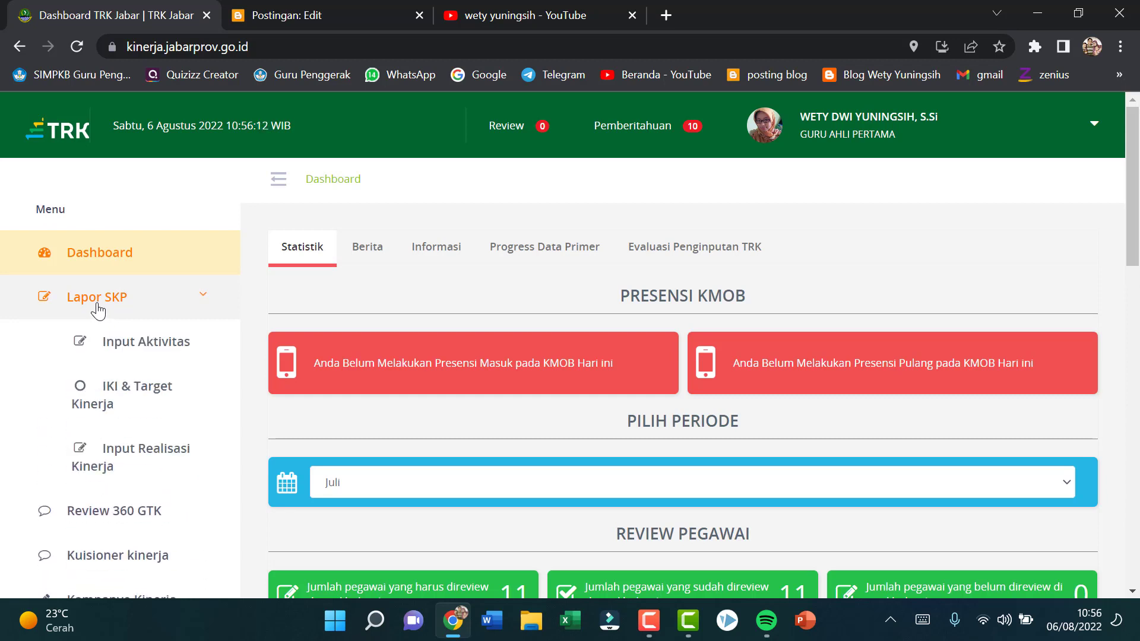
pyautogui.click(143, 346)
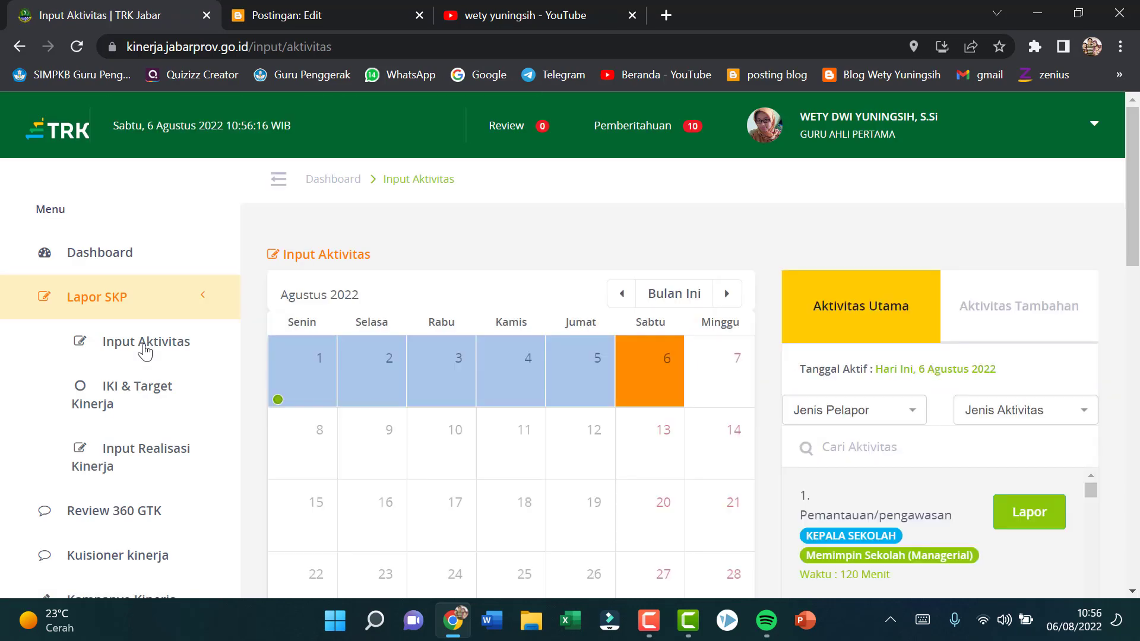
# Step: Make Tuesday, 2 August 2022 the active date in the activity calendar and check its activity reports
pyautogui.scroll(-2, 471, 407)
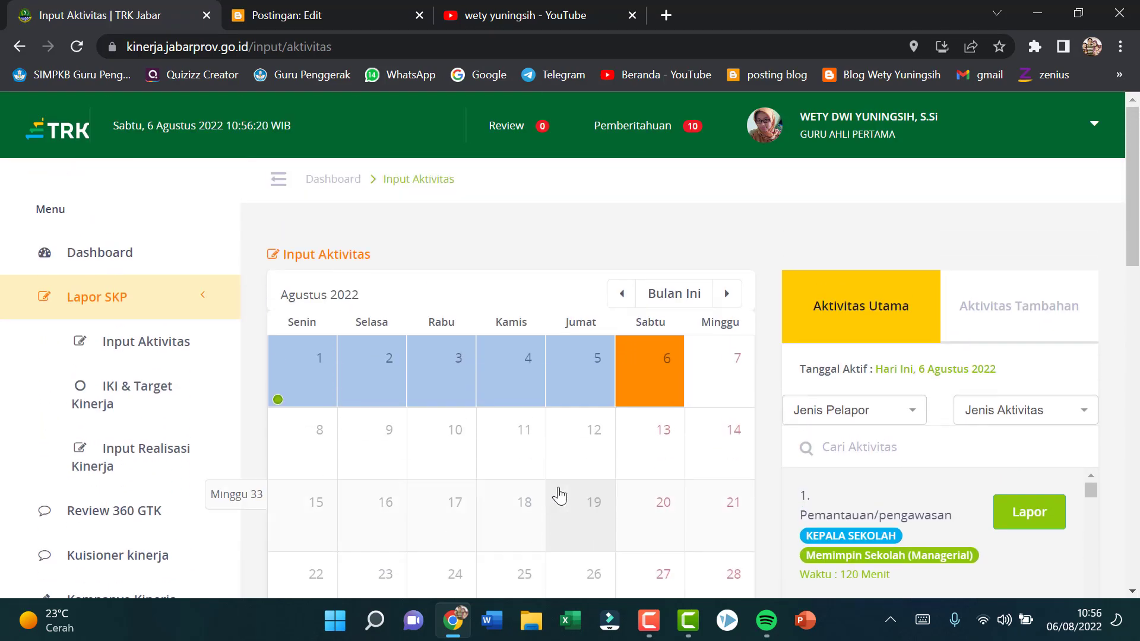
pyautogui.scroll(2, 560, 491)
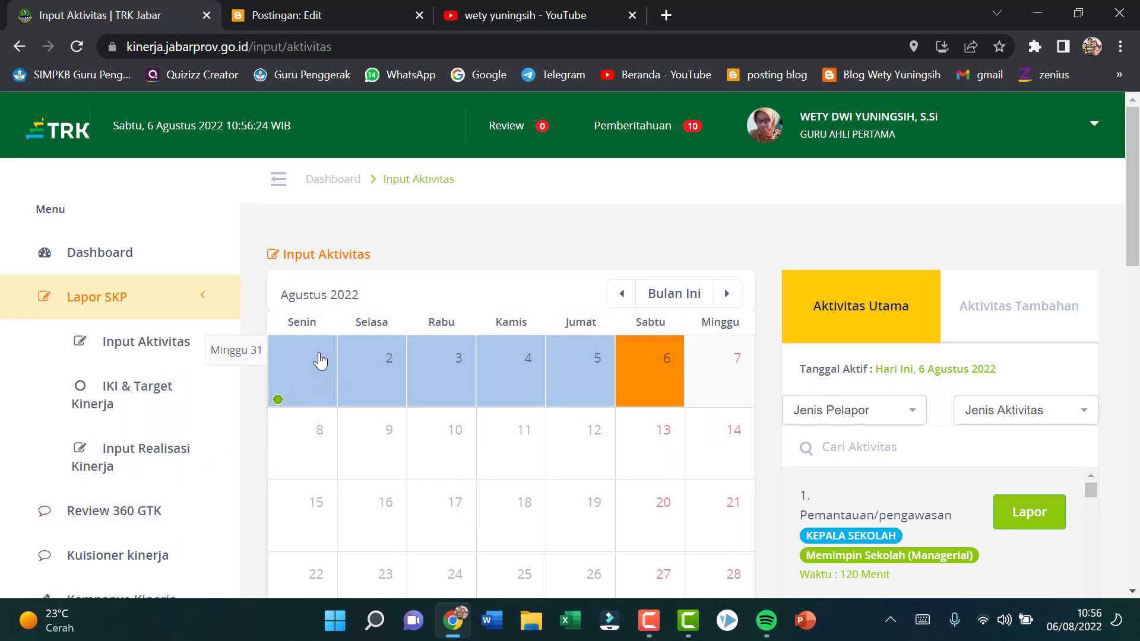
pyautogui.moveTo(276, 401)
pyautogui.click(392, 380)
pyautogui.scroll(-7, 516, 491)
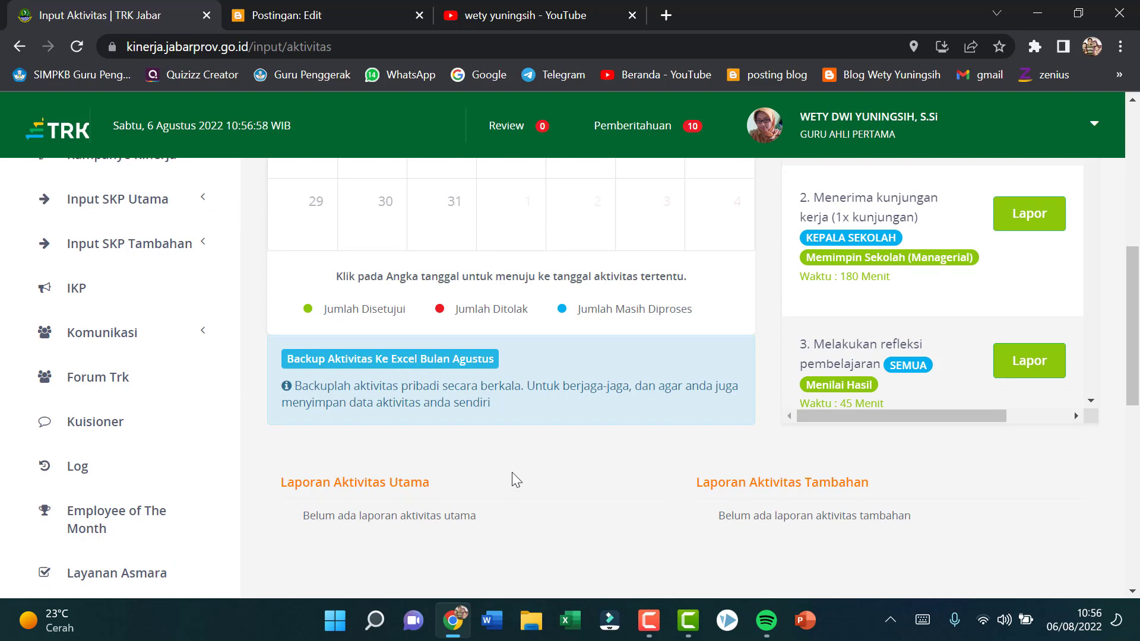
pyautogui.scroll(-3, 511, 471)
pyautogui.scroll(4, 512, 471)
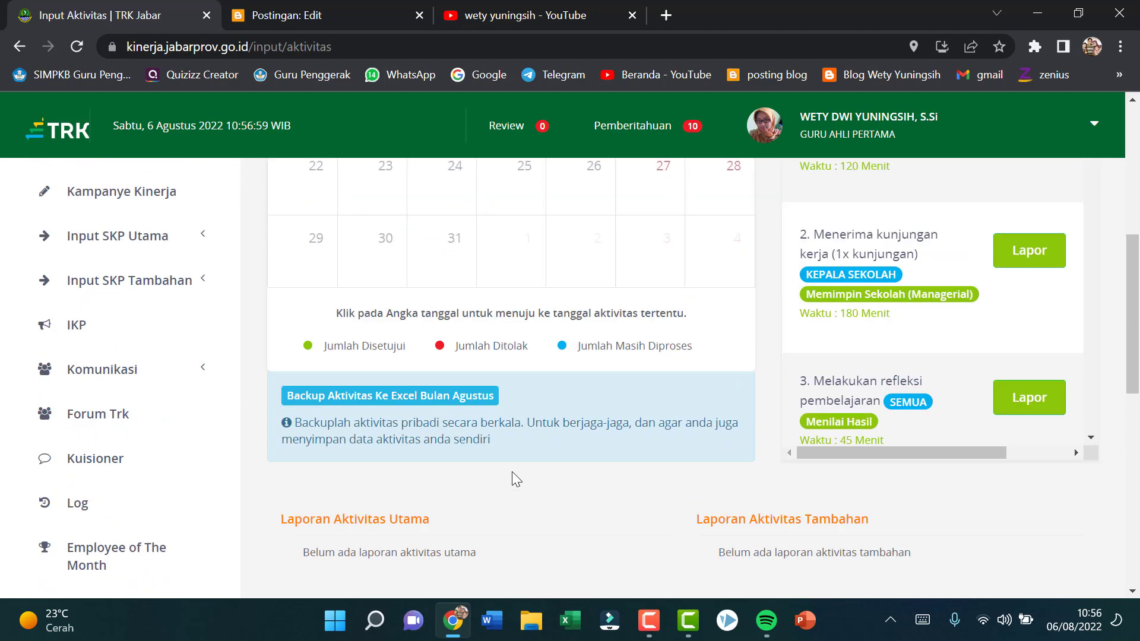
pyautogui.scroll(7, 510, 475)
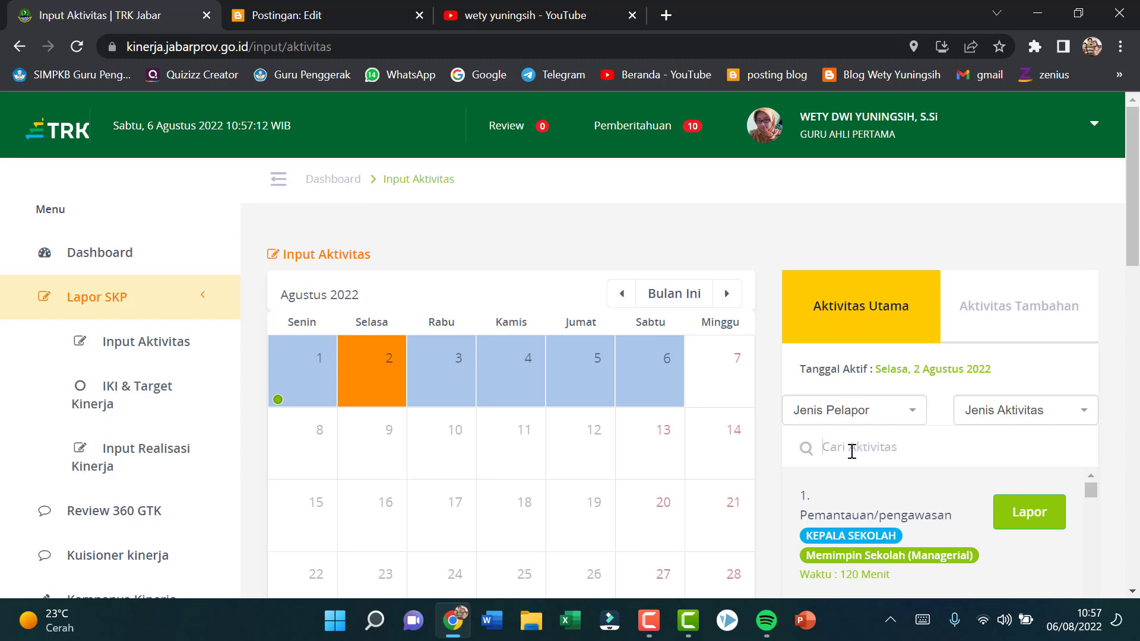
# Step: Search the main activities for "pembelajaran" and open a report for "Melaksanakan kegiatan pembelajaran (dengan 1 JTM = 45 menit)"
pyautogui.write('pembel')
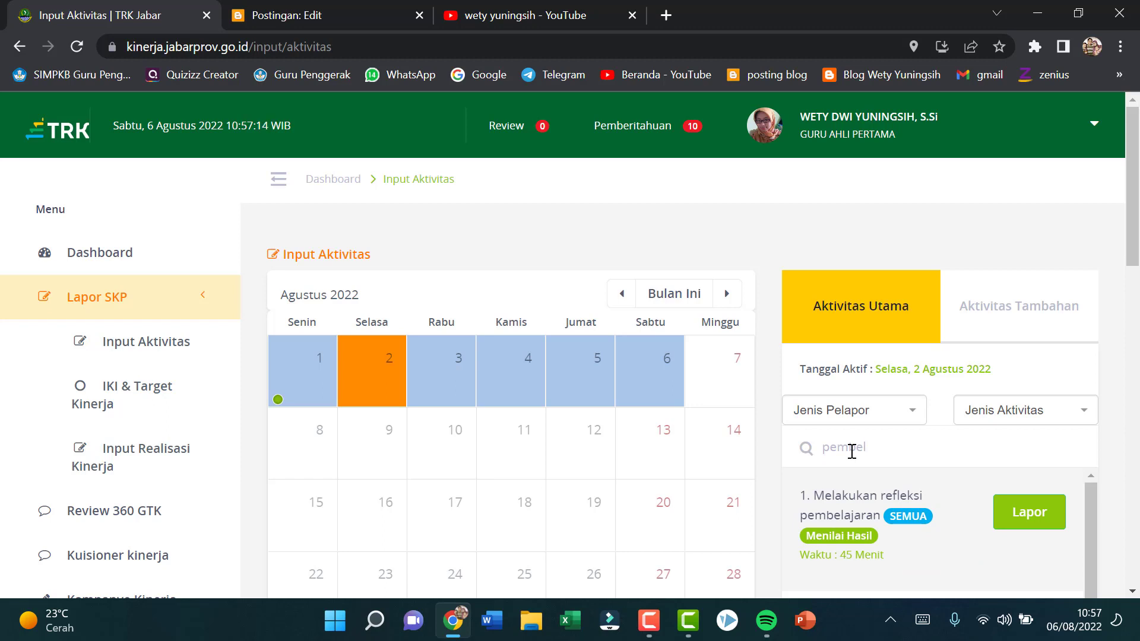
pyautogui.write('ajaran')
pyautogui.scroll(-1, 1009, 452)
pyautogui.scroll(-1, 1009, 453)
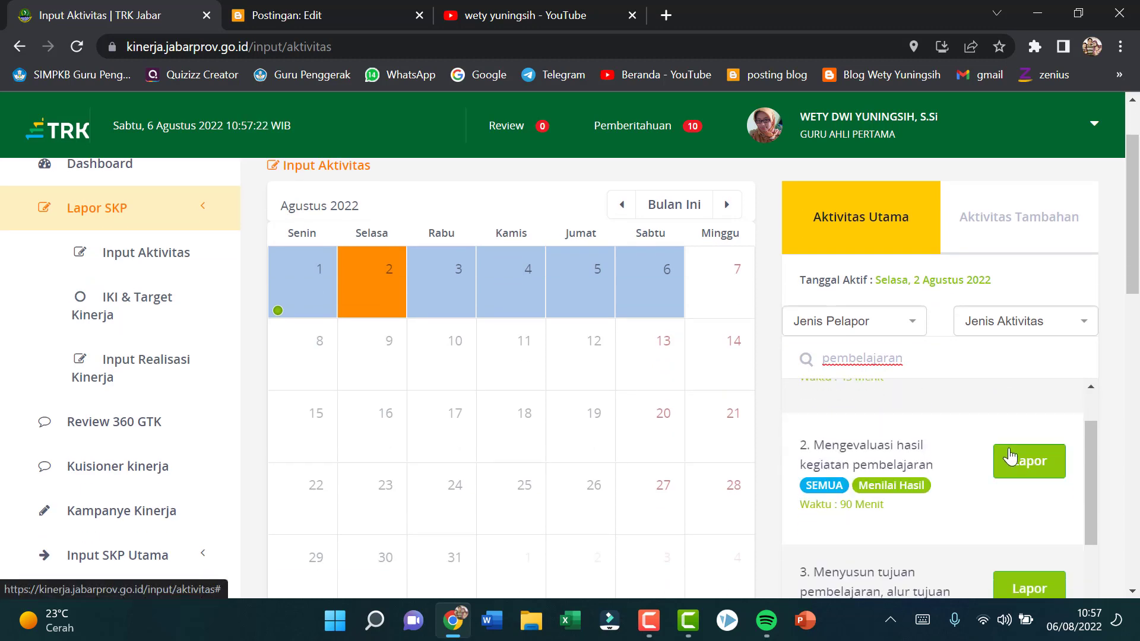
pyautogui.scroll(-3, 1010, 455)
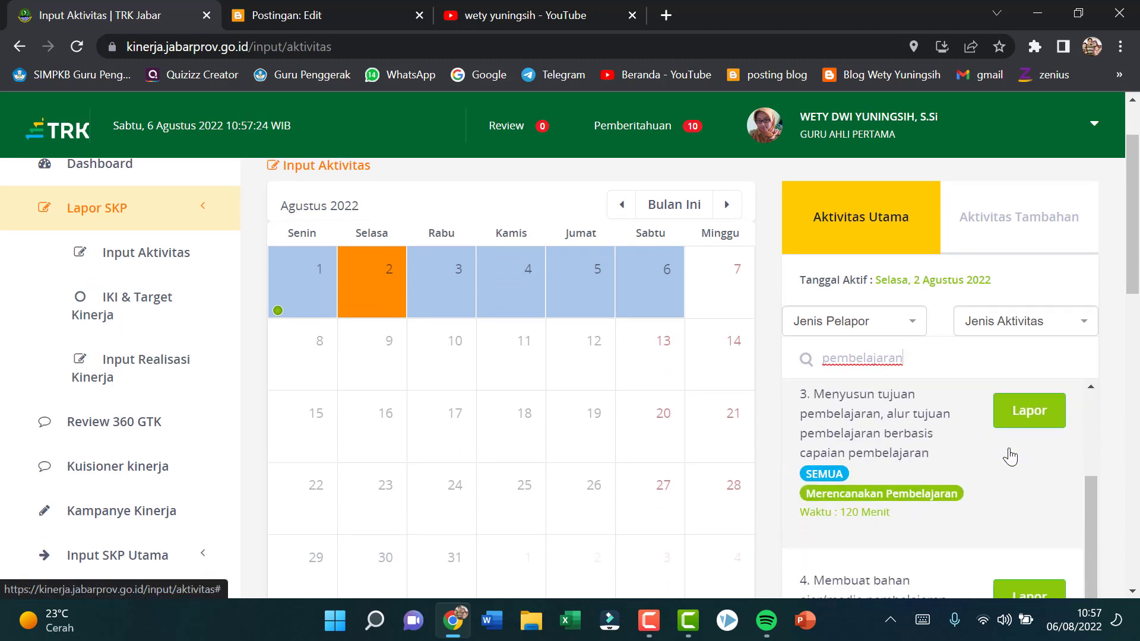
pyautogui.scroll(-1, 1011, 455)
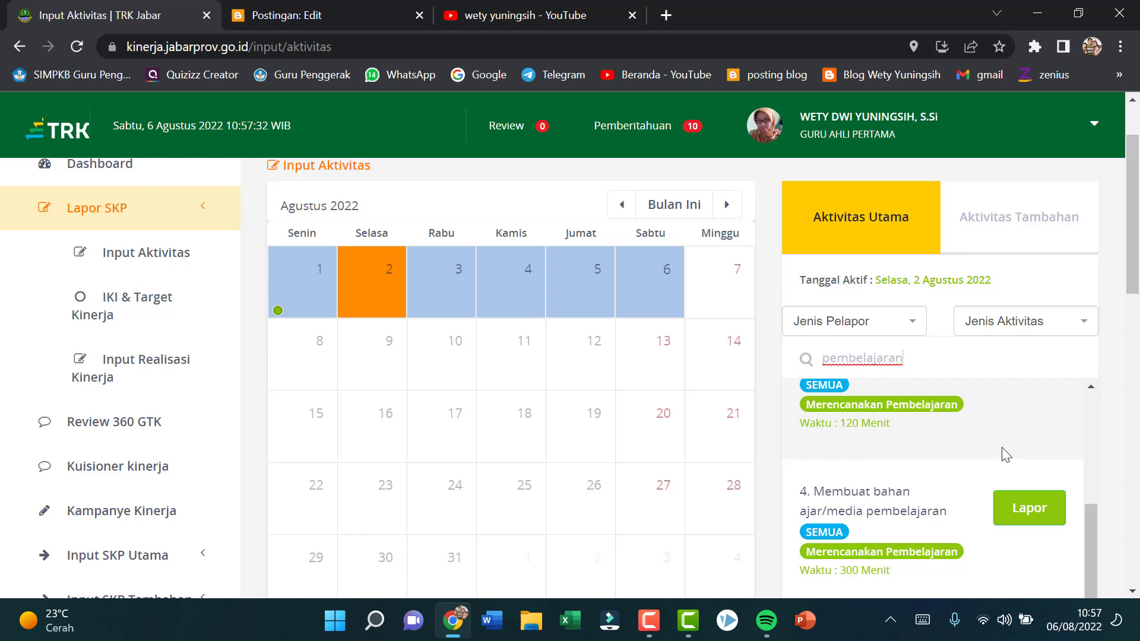
pyautogui.scroll(-5, 1003, 451)
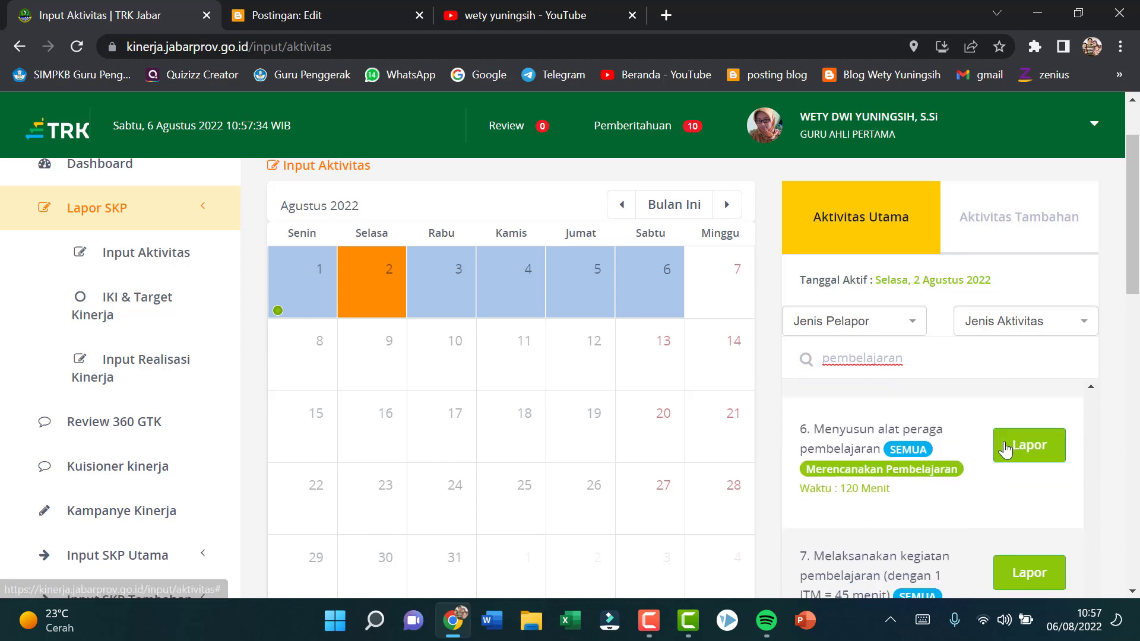
pyautogui.scroll(-3, 1005, 450)
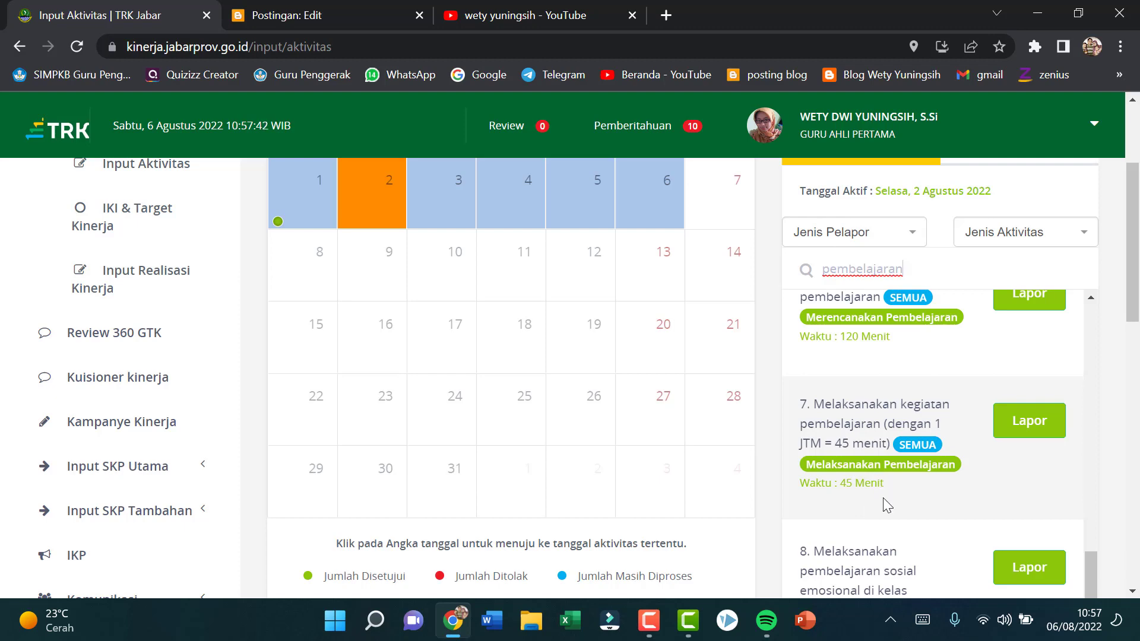
pyautogui.click(1008, 428)
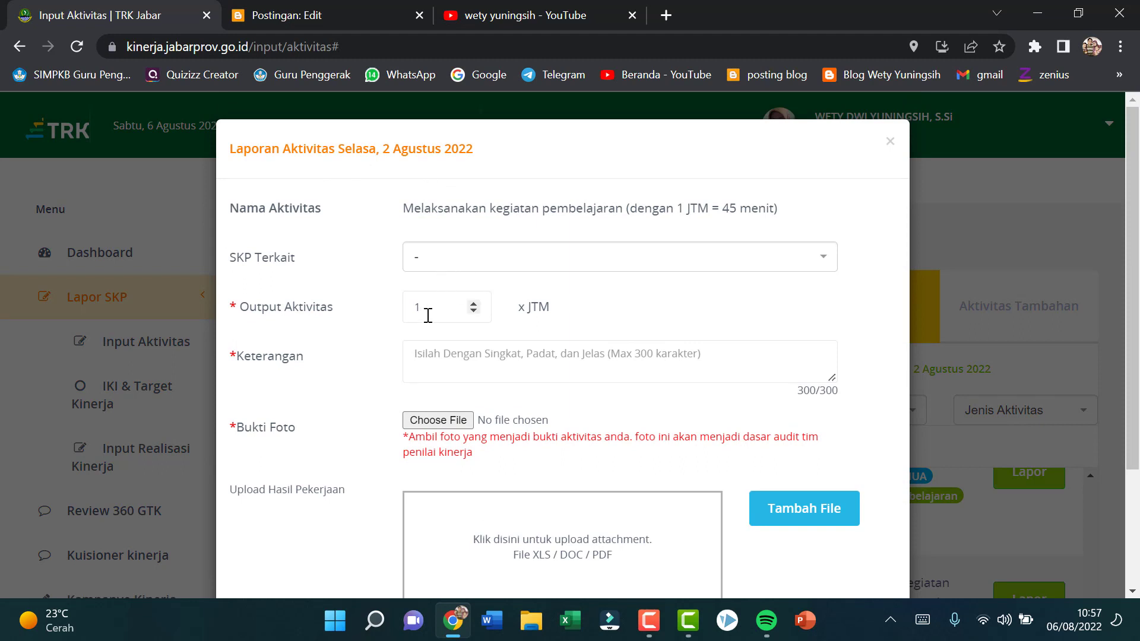
# Step: Set the activity output to 2 JTM and enter the description "Mengajar materi Fitohormon di kelas 12 IPS 1"
pyautogui.click(473, 304)
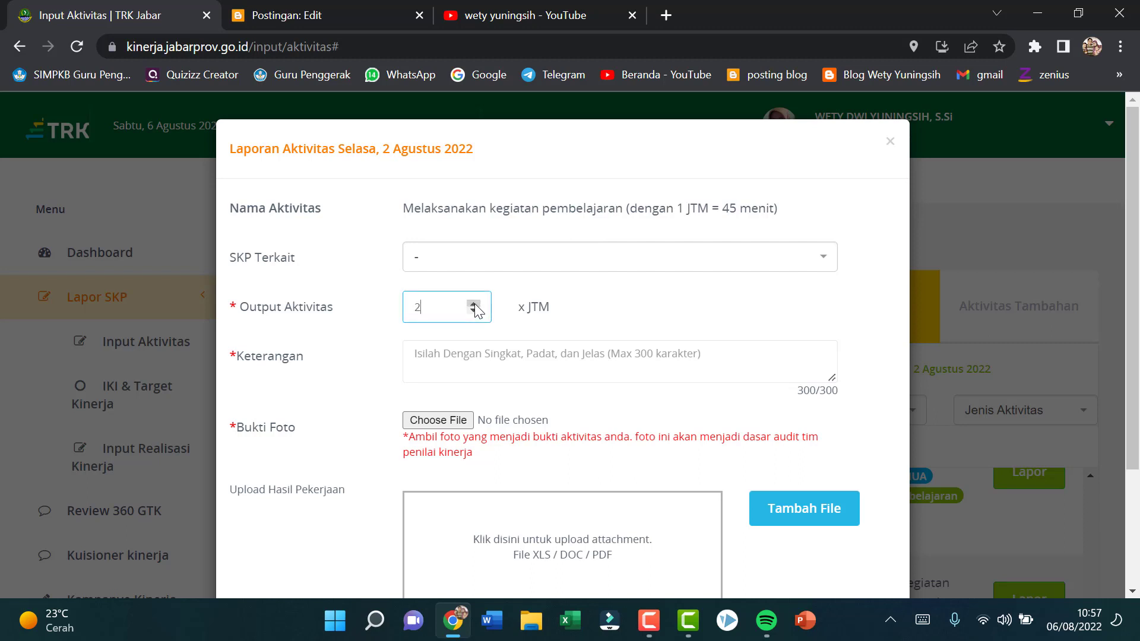
pyautogui.click(440, 357)
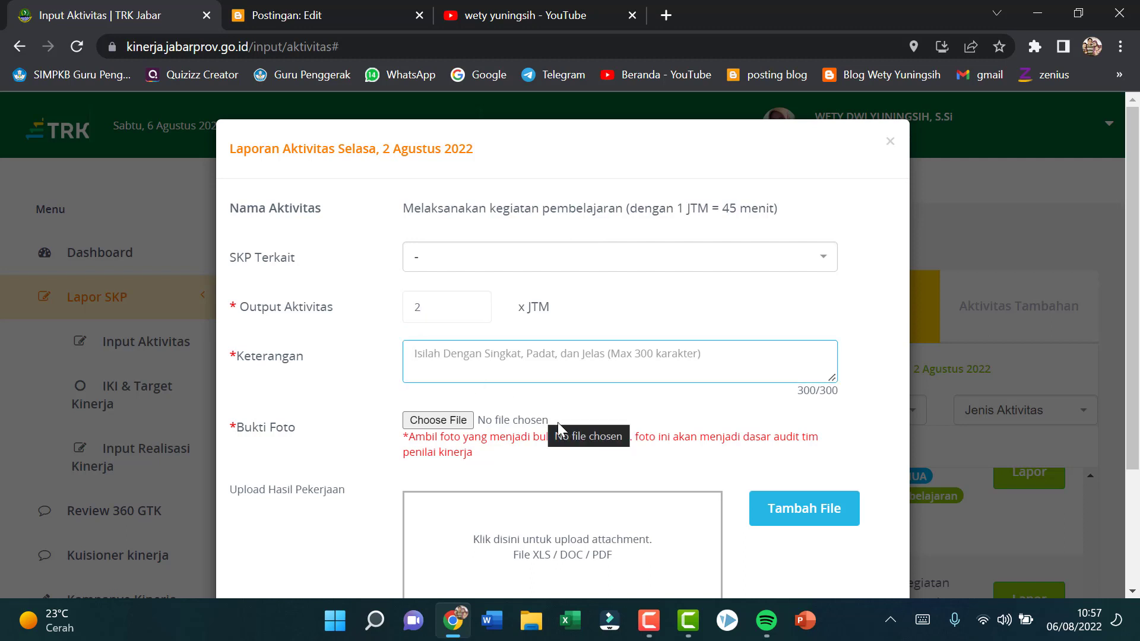
pyautogui.write('Meng')
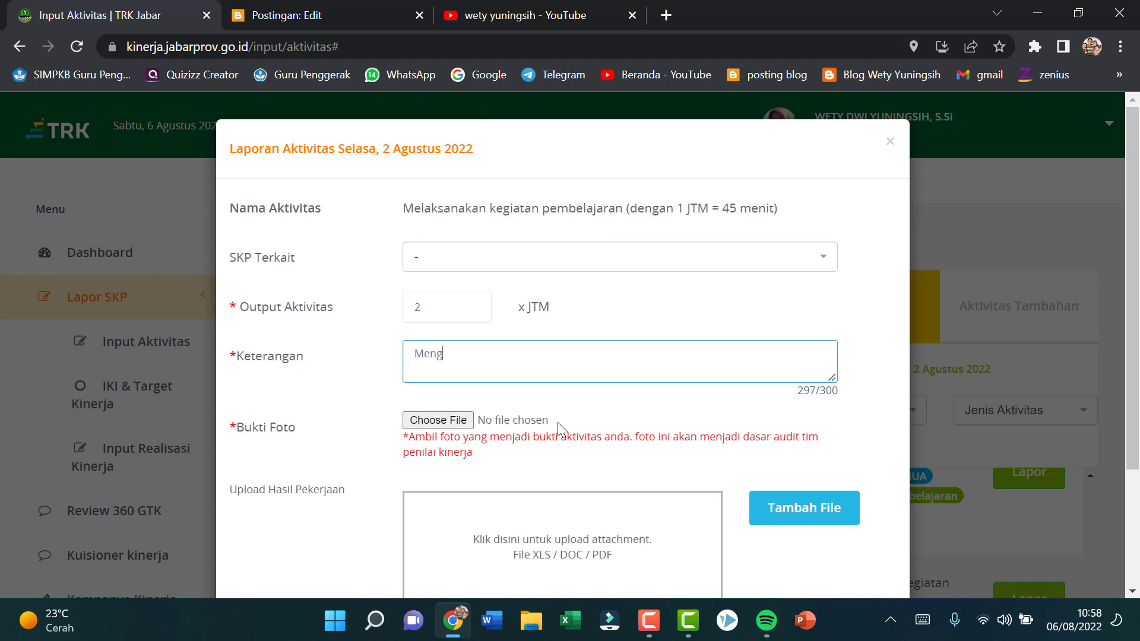
pyautogui.write('ajar materi Fi')
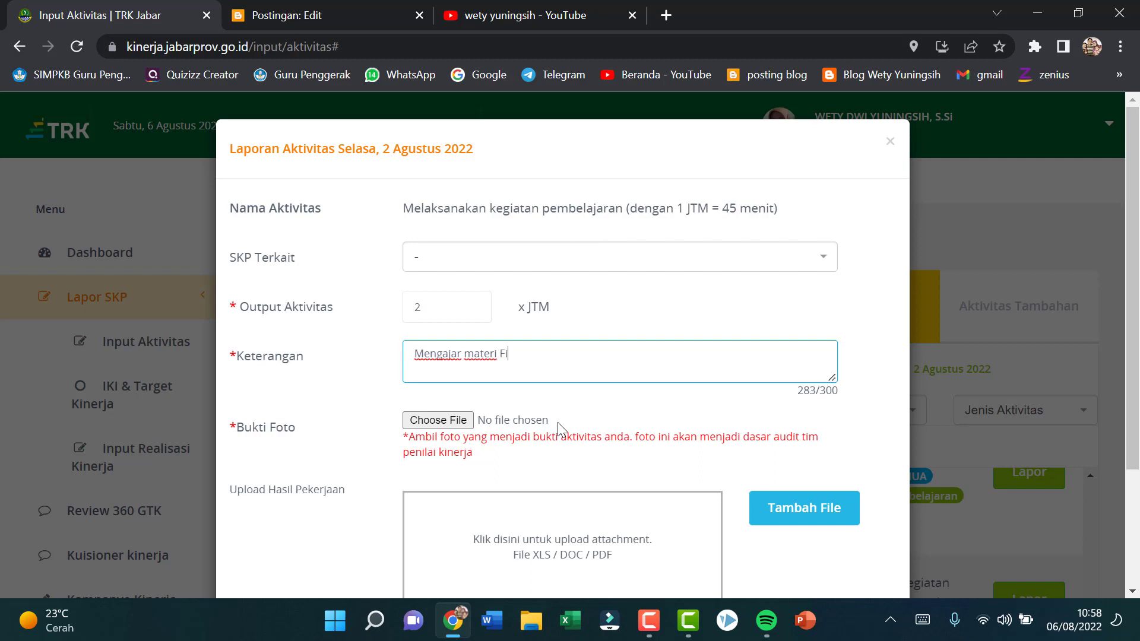
pyautogui.write('tohormon di ke')
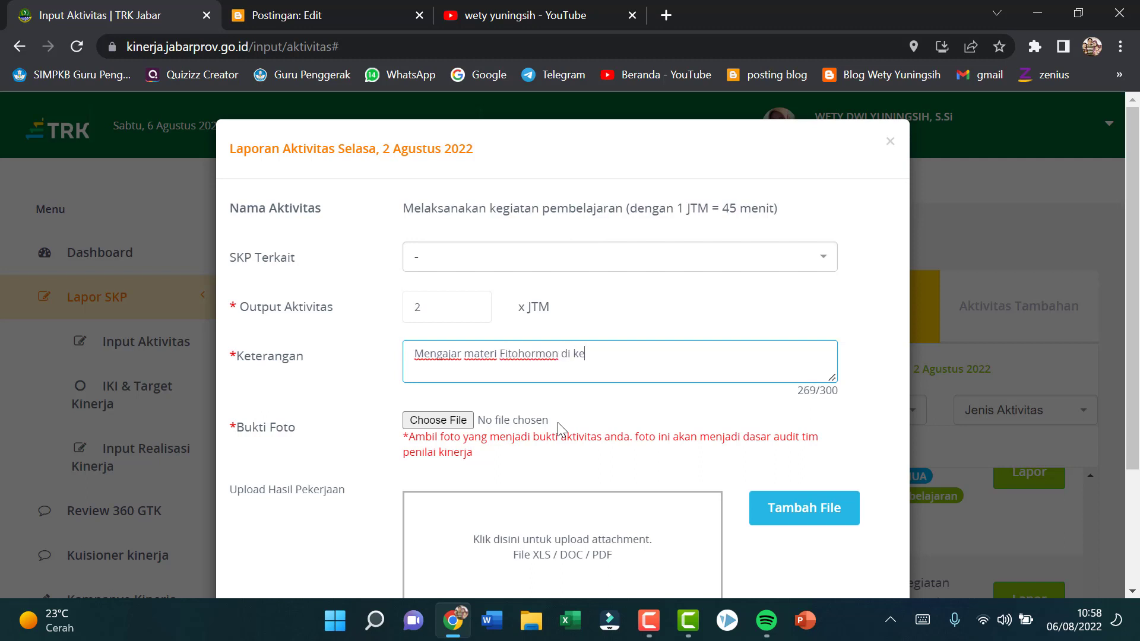
pyautogui.write('las 12 IPS 1')
# Step: Attach "WhatsApp Image 2022-08-06 at 08.05.29.jpeg" from the TRK folder in Pictures as the Bukti Foto
pyautogui.click(435, 422)
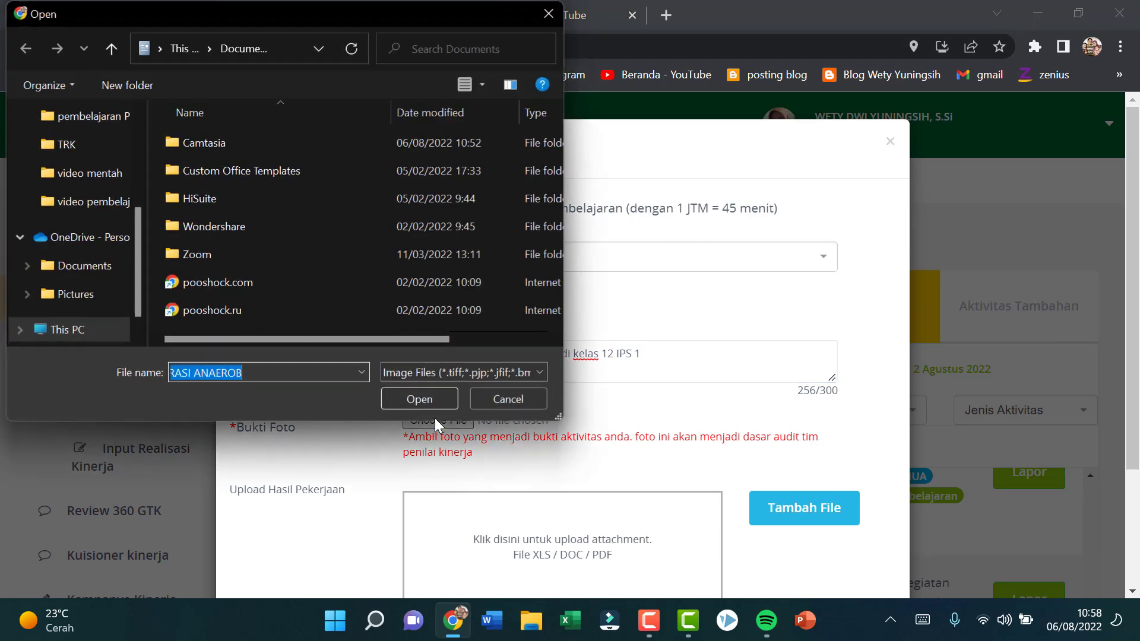
pyautogui.scroll(1, 102, 154)
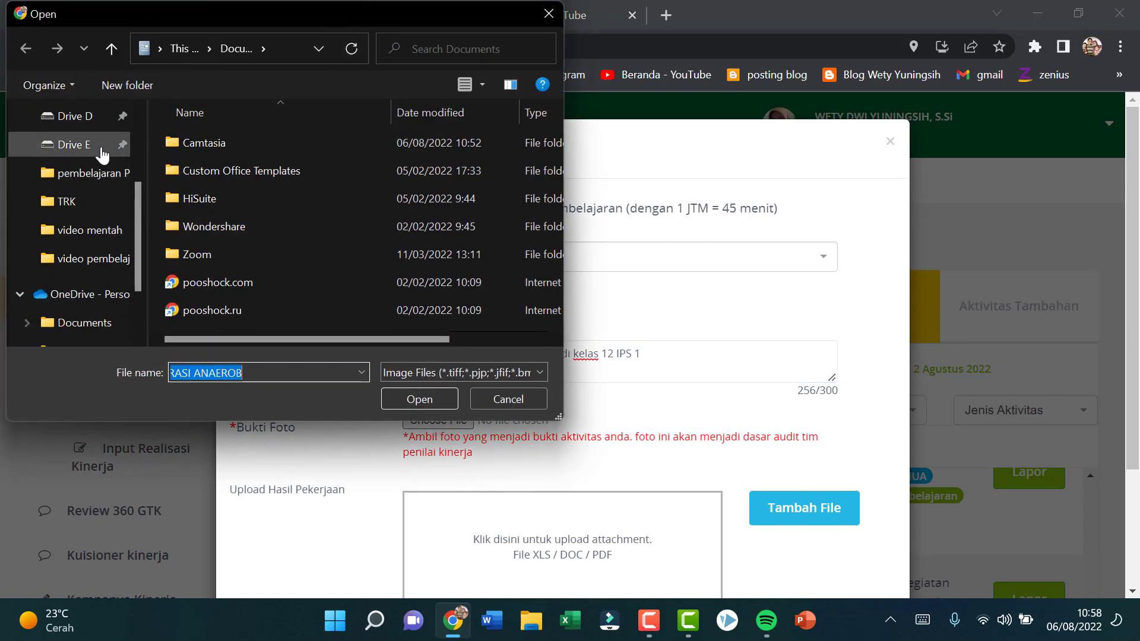
pyautogui.scroll(1, 102, 154)
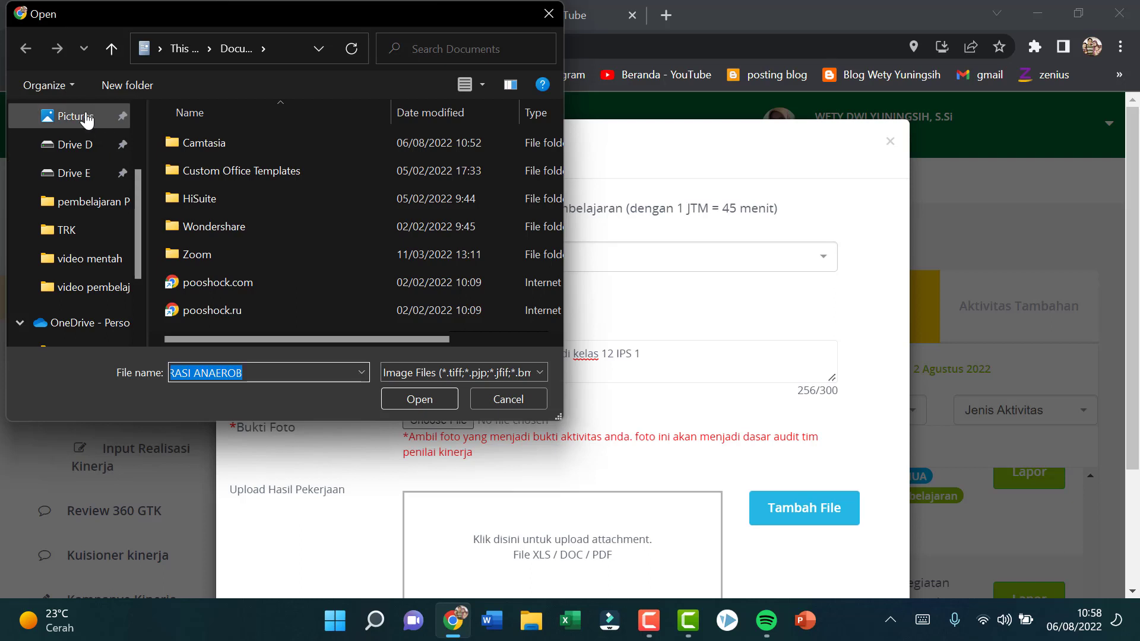
pyautogui.click(66, 116)
pyautogui.scroll(-8, 457, 177)
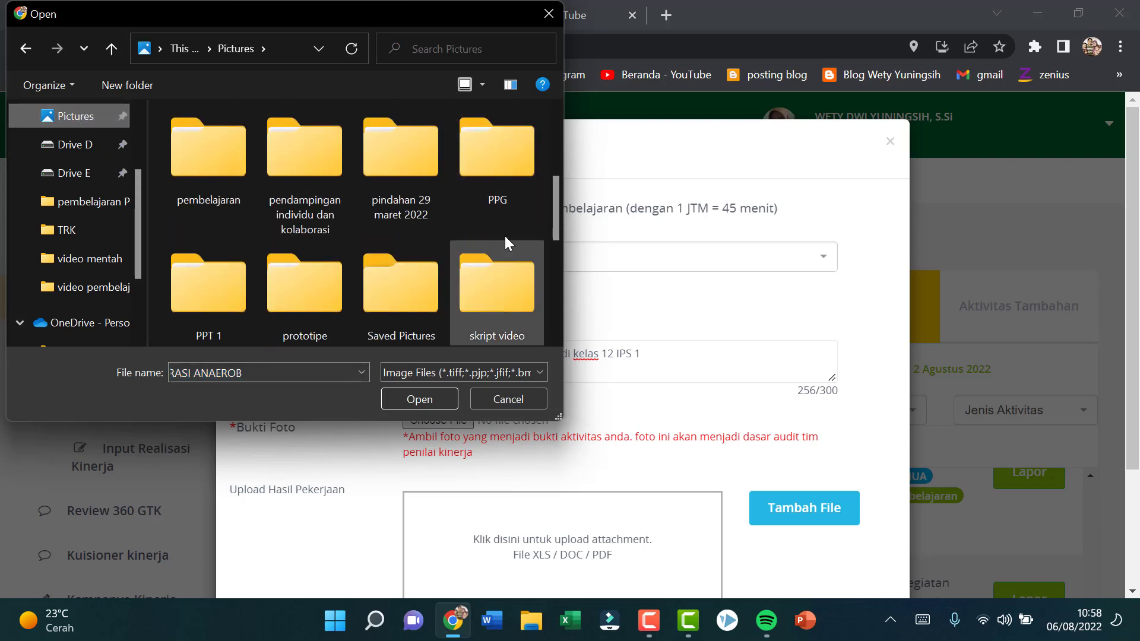
pyautogui.scroll(1, 416, 243)
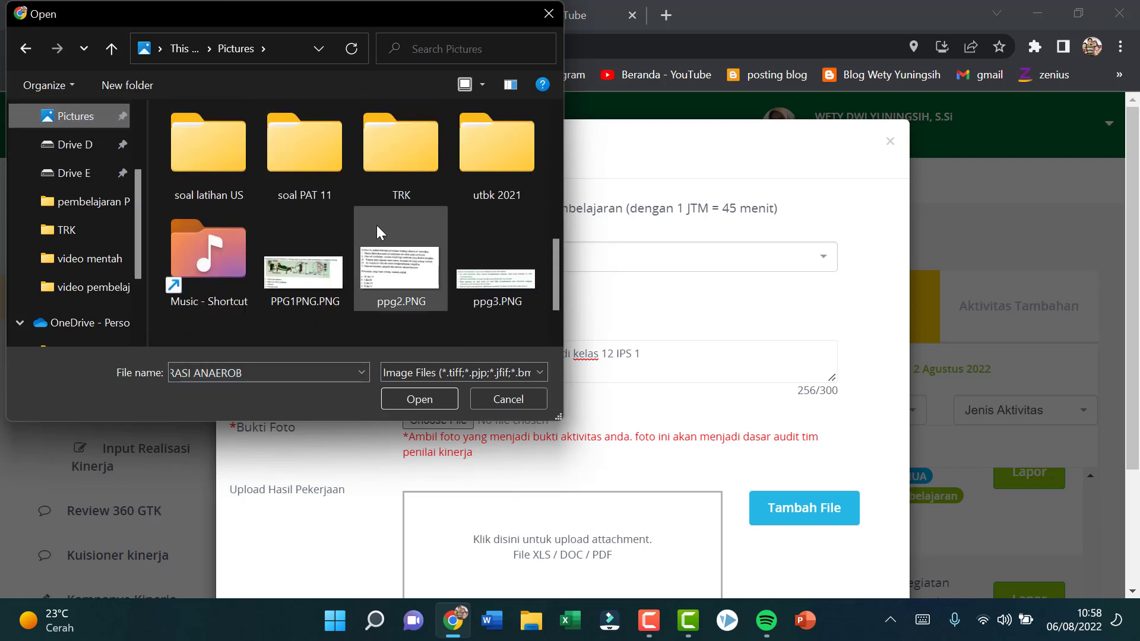
pyautogui.click(383, 162)
pyautogui.doubleClick(383, 162)
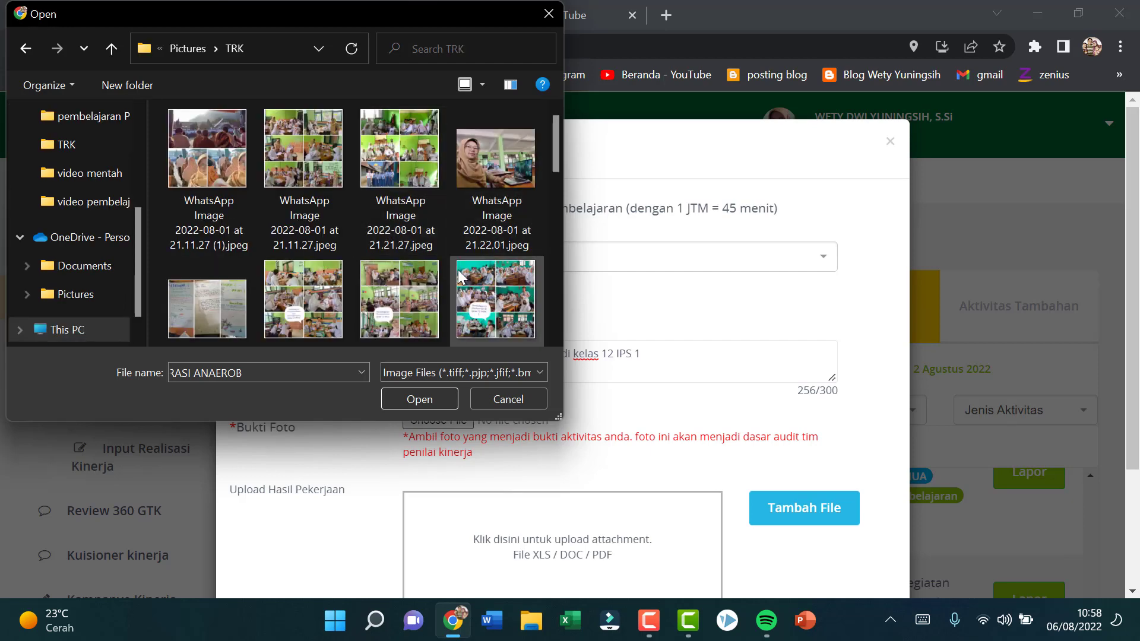
pyautogui.scroll(-1, 386, 286)
pyautogui.scroll(-1, 355, 297)
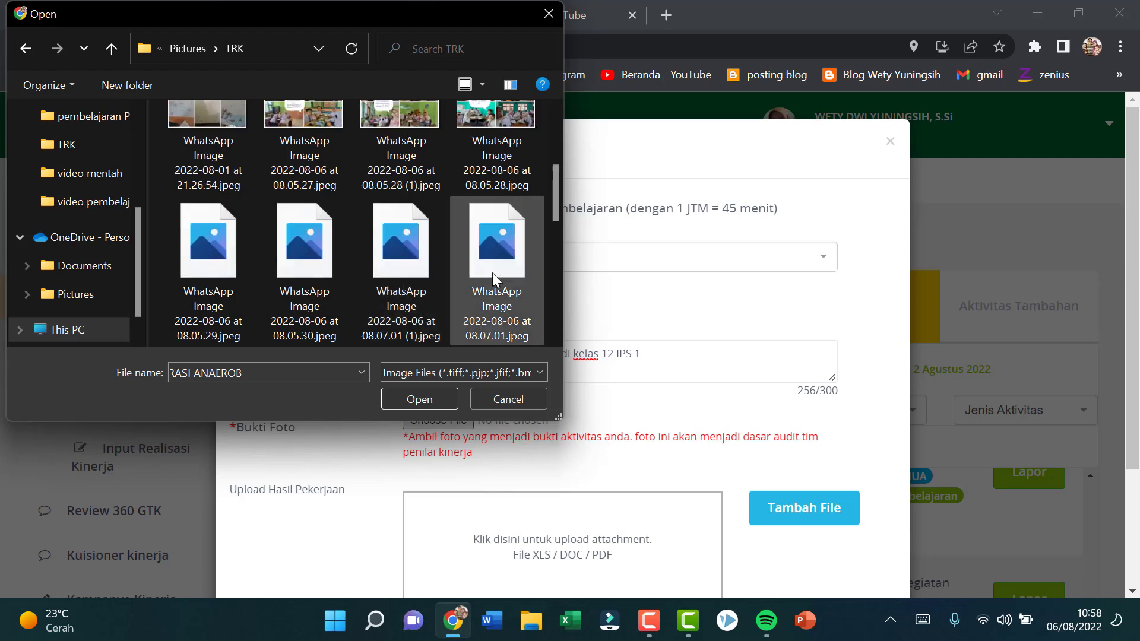
pyautogui.click(219, 247)
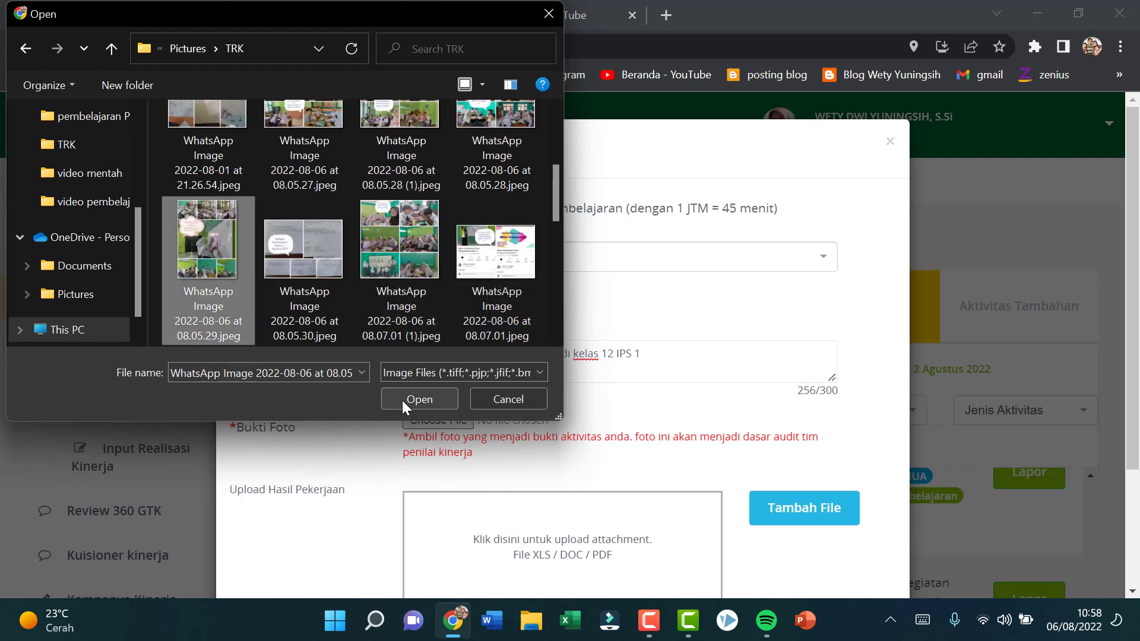
pyautogui.click(430, 395)
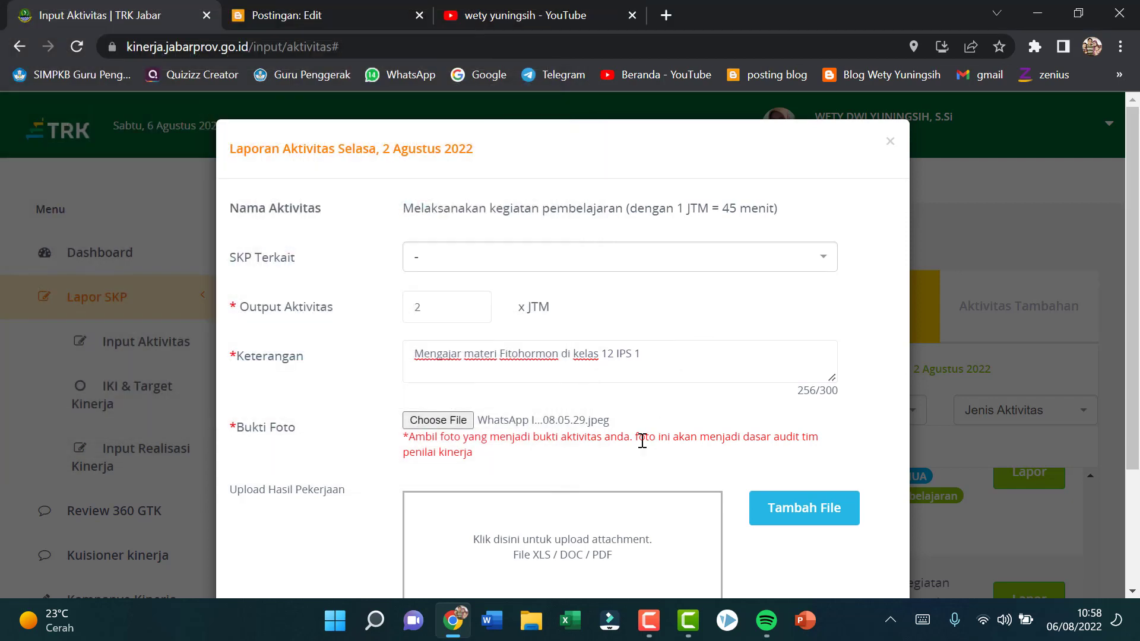
# Step: Upload "LKPD Fitohormon 2022.pdf" from Drive D (administrasi pembelajaran daring 2020 > LKPD kelas 12 > LKPD PTT > PDF) as Hasil Pekerjaan and save the report
pyautogui.scroll(-2, 641, 438)
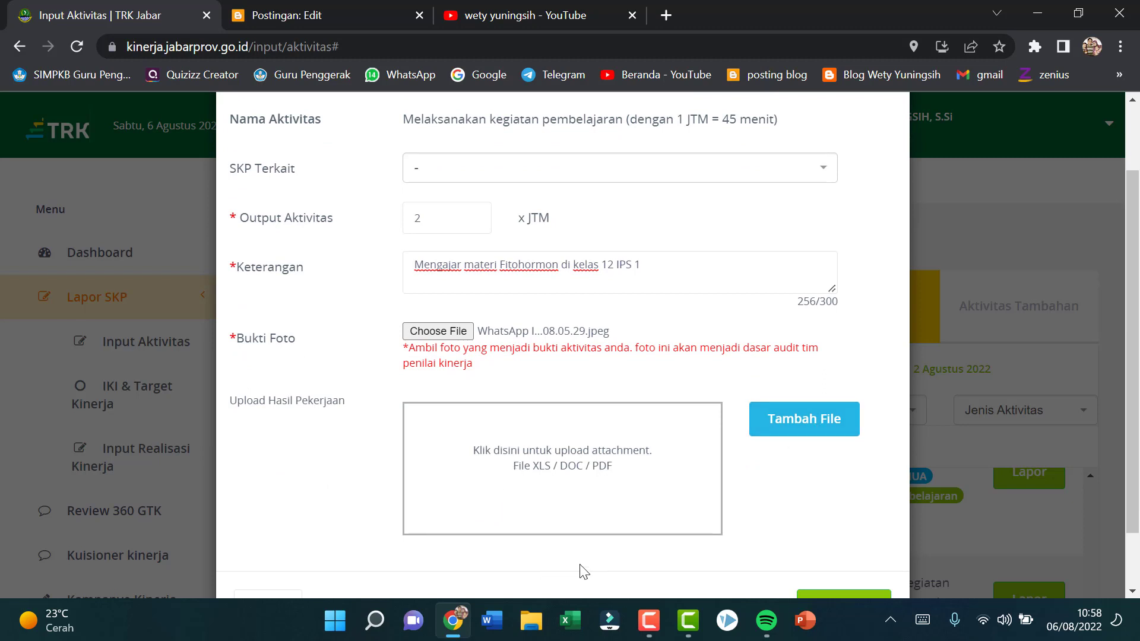
pyautogui.click(825, 422)
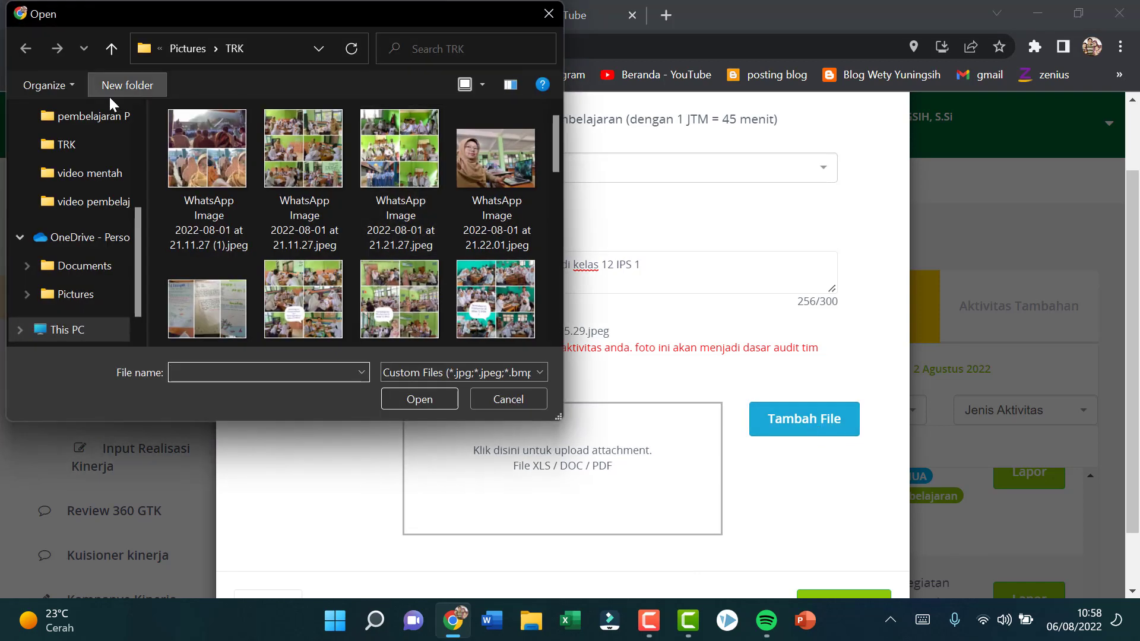
pyautogui.scroll(3, 30, 232)
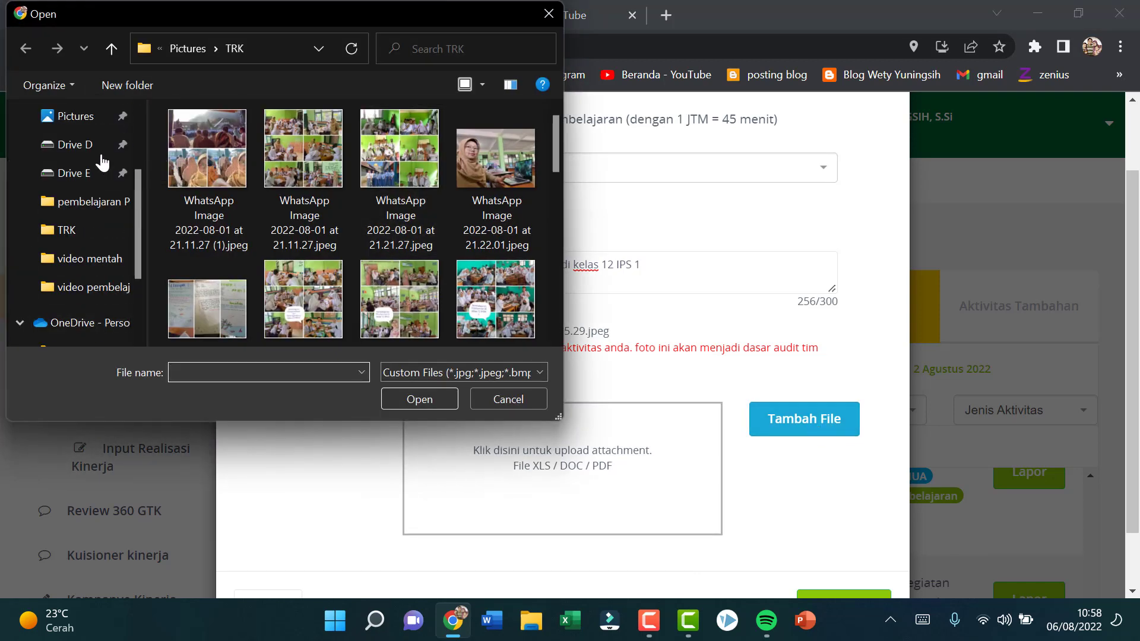
pyautogui.click(90, 150)
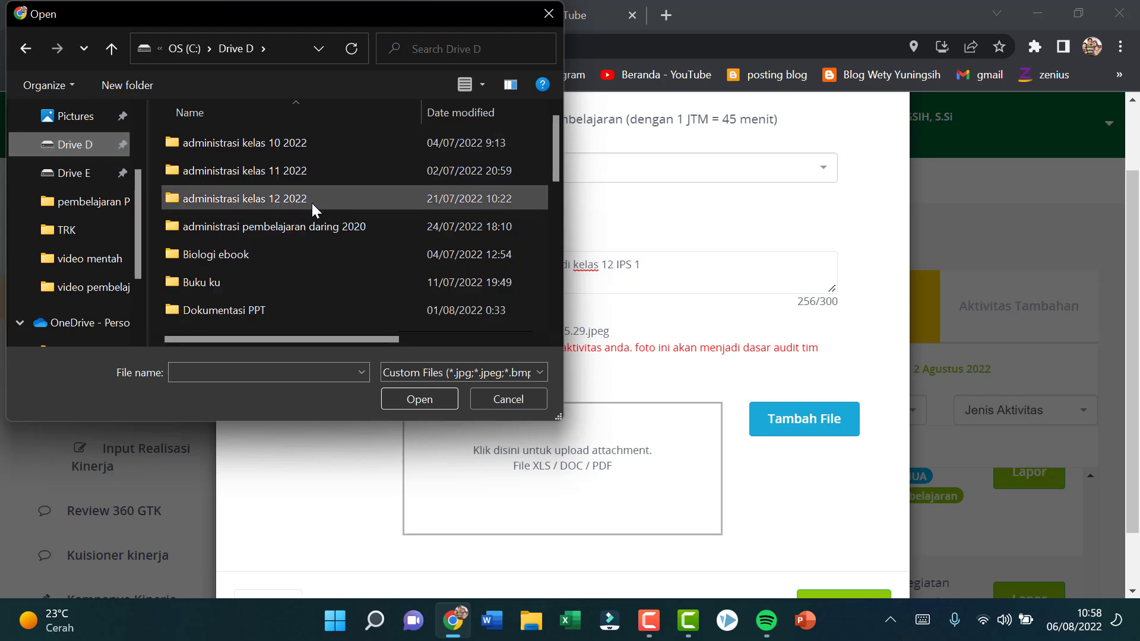
pyautogui.doubleClick(313, 222)
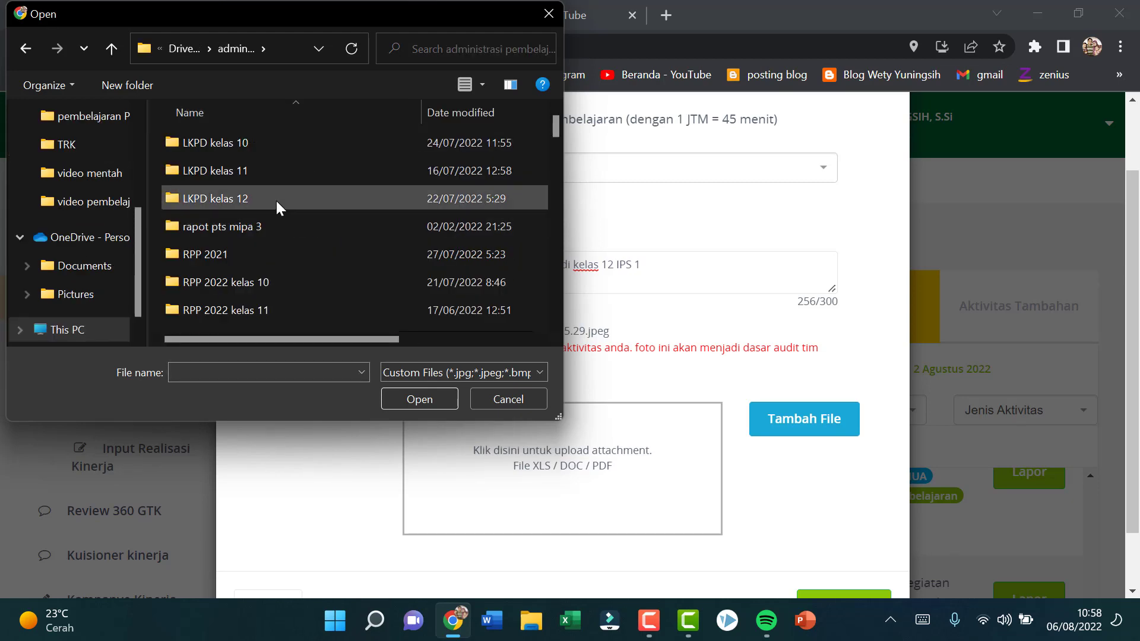
pyautogui.doubleClick(276, 201)
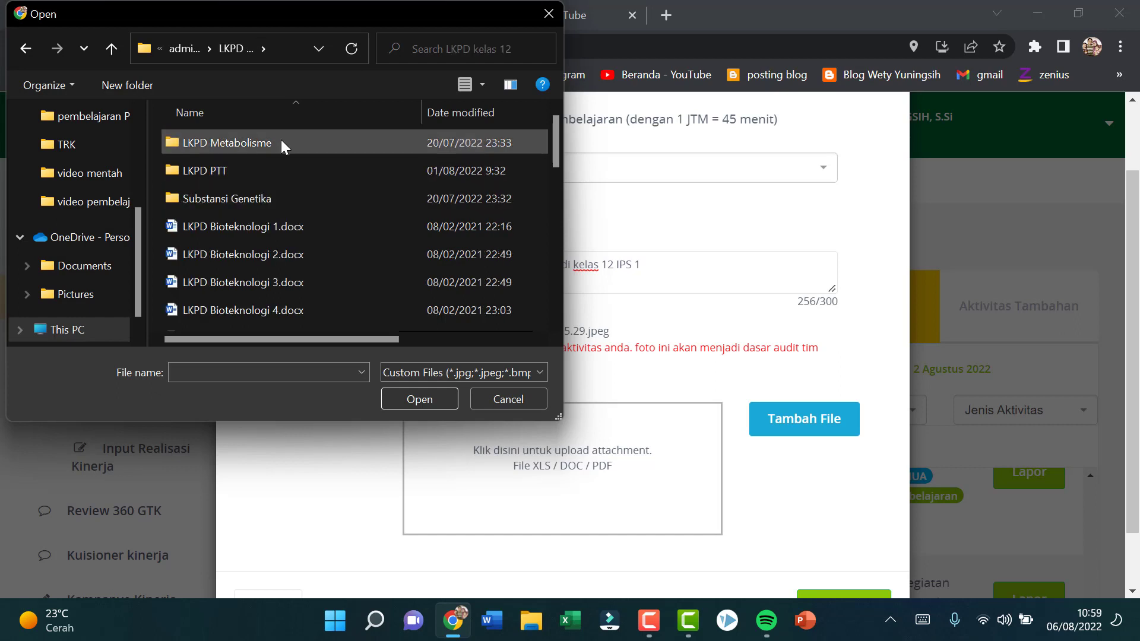
pyautogui.doubleClick(271, 168)
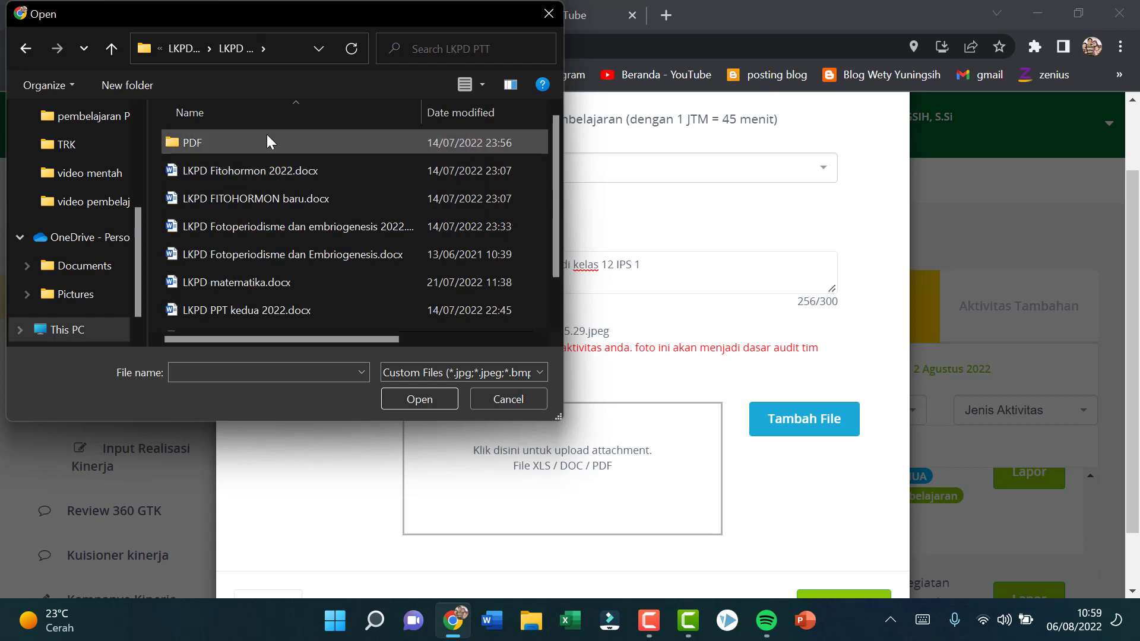
pyautogui.doubleClick(267, 136)
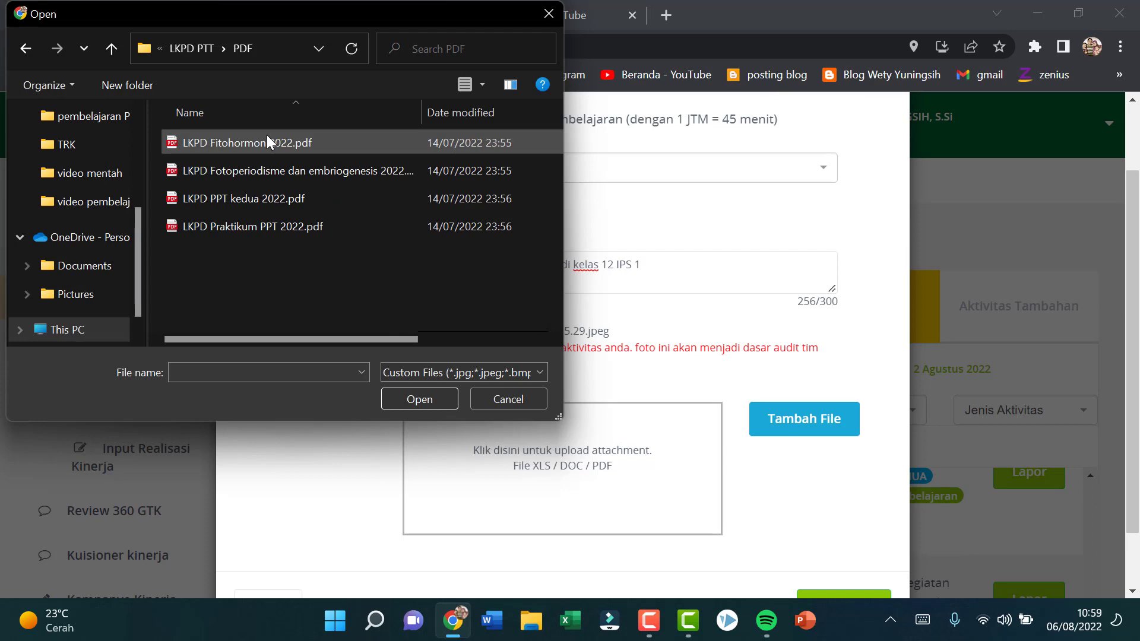
pyautogui.click(276, 142)
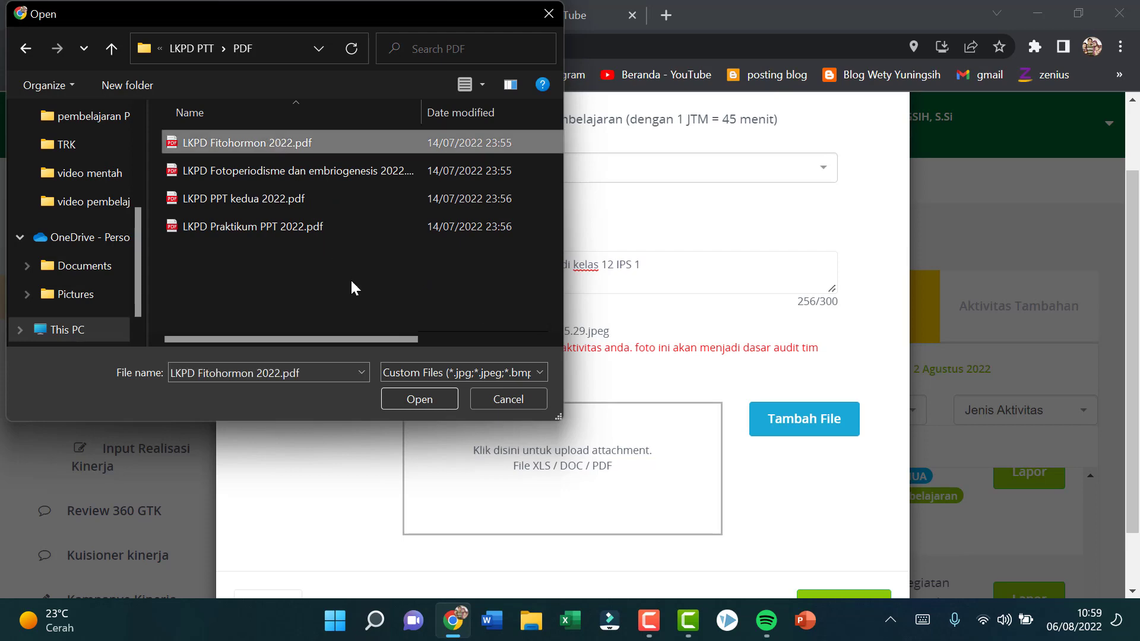
pyautogui.click(410, 397)
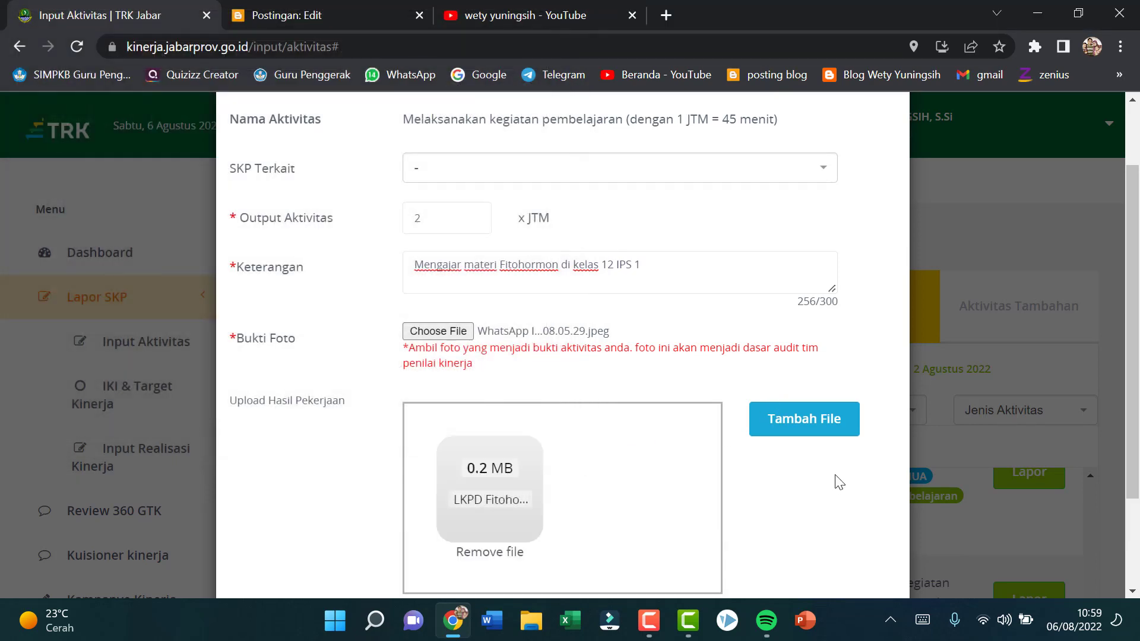
pyautogui.scroll(-2, 828, 478)
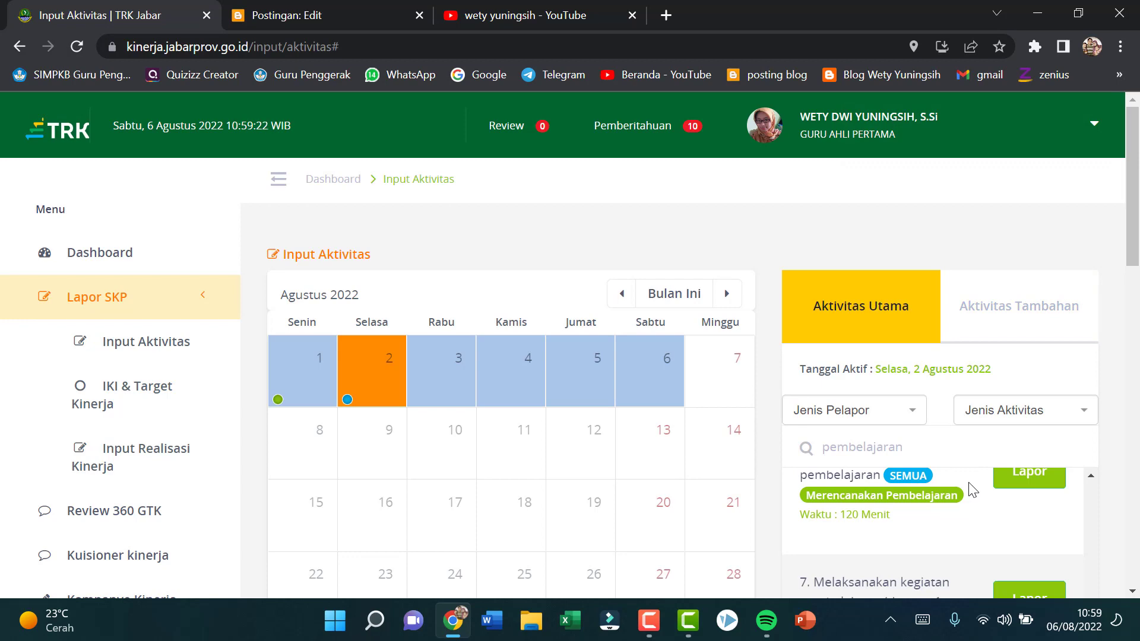
# Step: Start another "Melaksanakan kegiatan pembelajaran" report with an output of 2 JTM and the description "Mengajar materi Fitohormon di kelas 12 IPS 2"
pyautogui.scroll(-3, 969, 489)
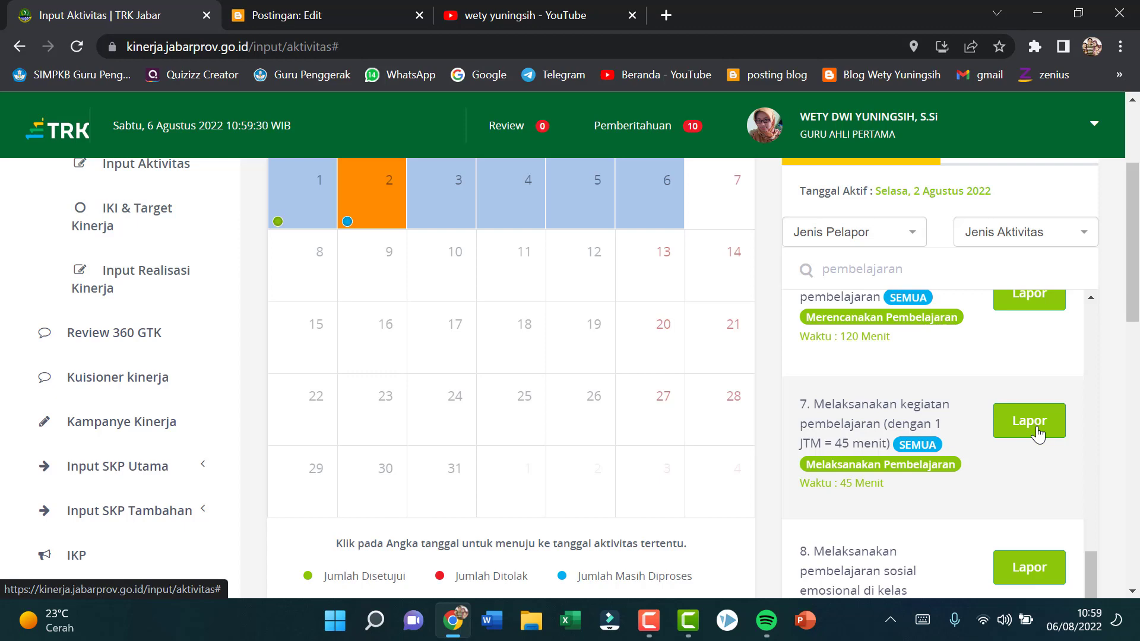
pyautogui.click(1036, 430)
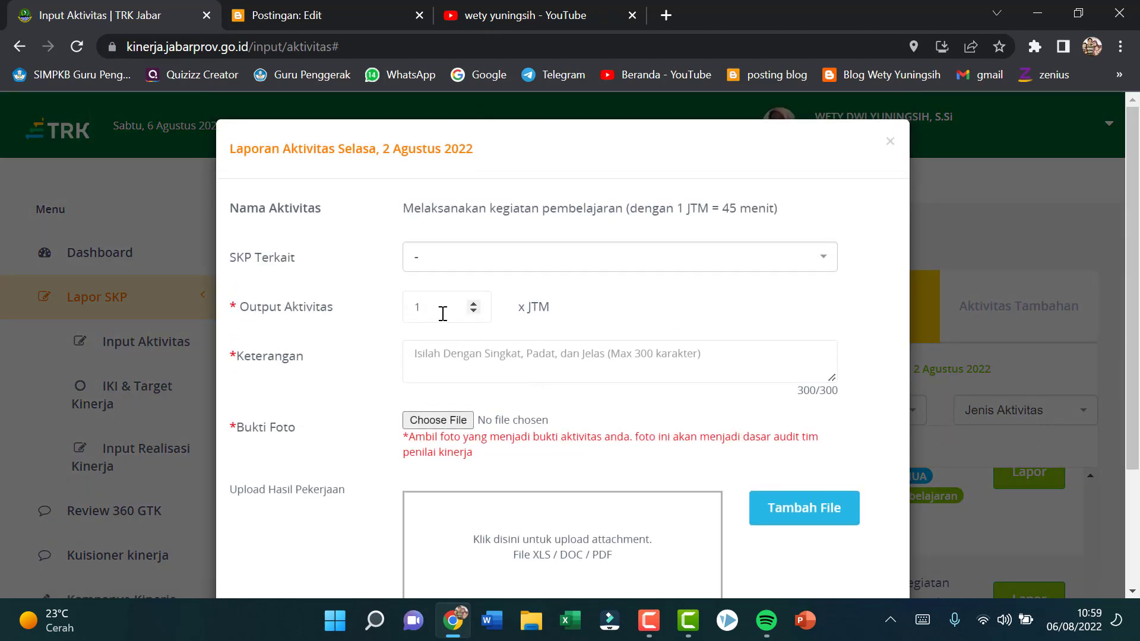
pyautogui.click(473, 303)
pyautogui.click(456, 355)
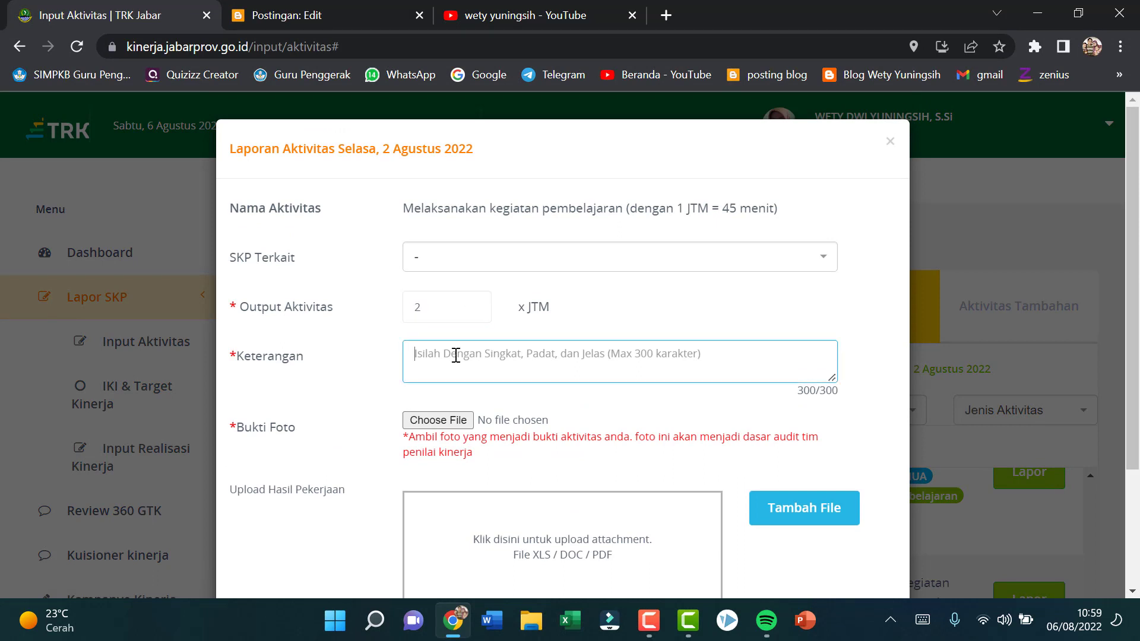
pyautogui.write('Mengajar')
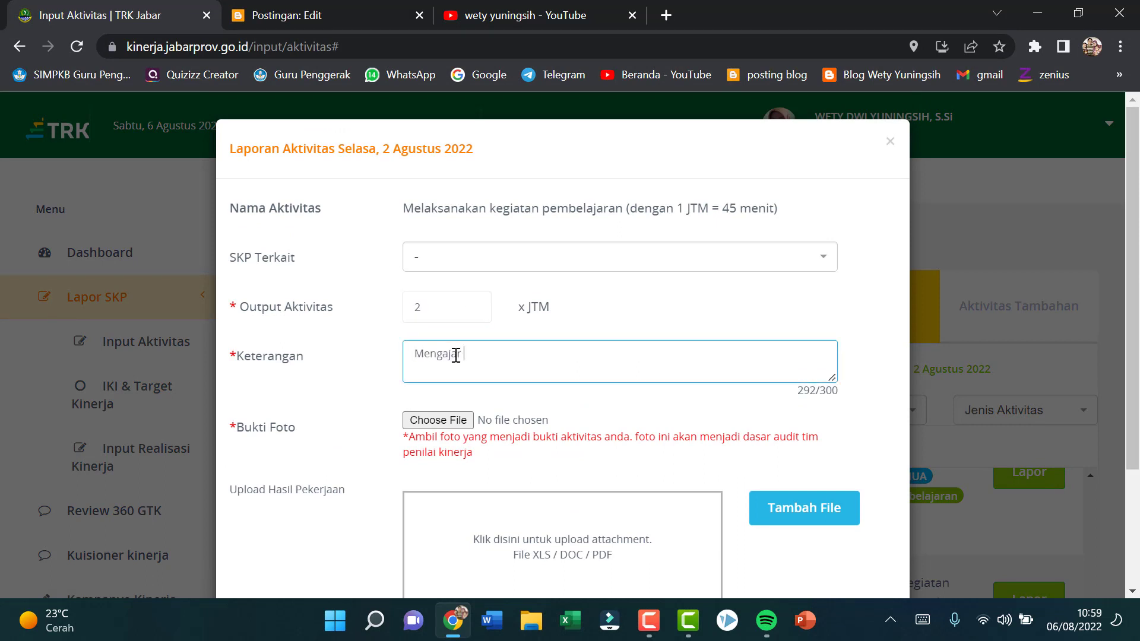
pyautogui.write(' materi Fitoho')
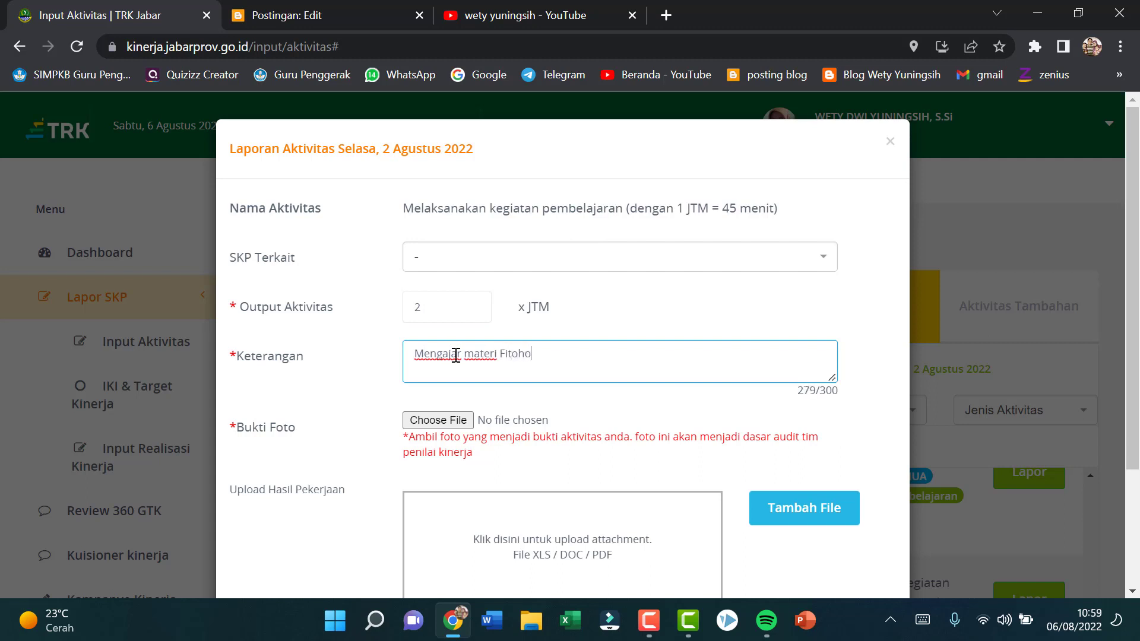
pyautogui.write('rmon di kelas 12 IPS 2')
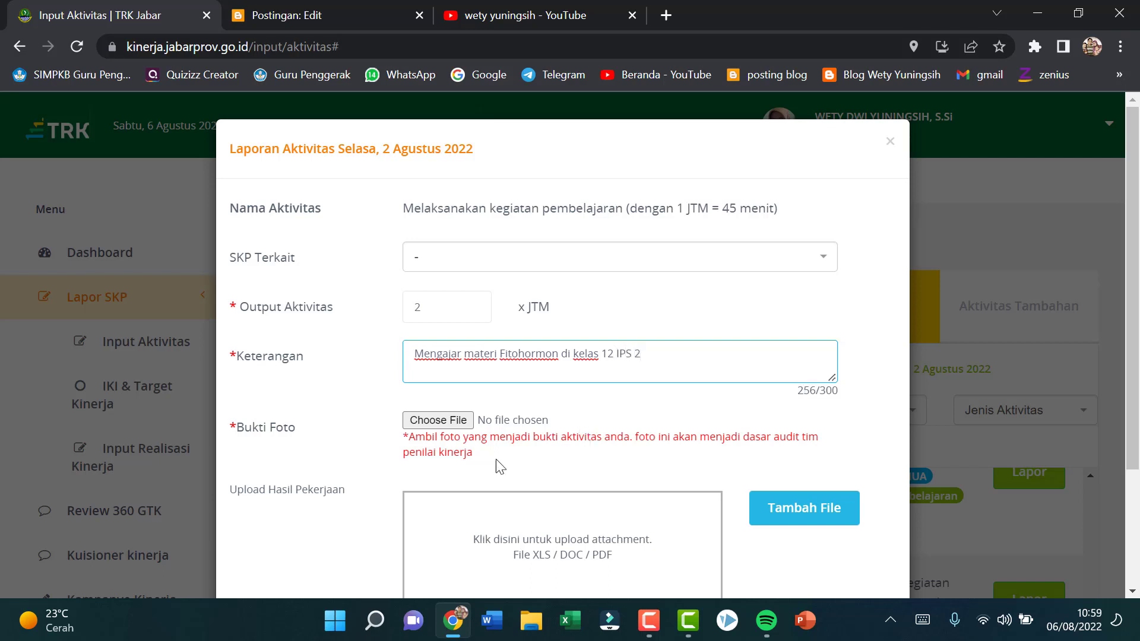
# Step: Attach "WhatsApp Image 2022-08-06 at 08.05.28.jpeg" from the TRK folder in Pictures as the Bukti Foto
pyautogui.click(457, 421)
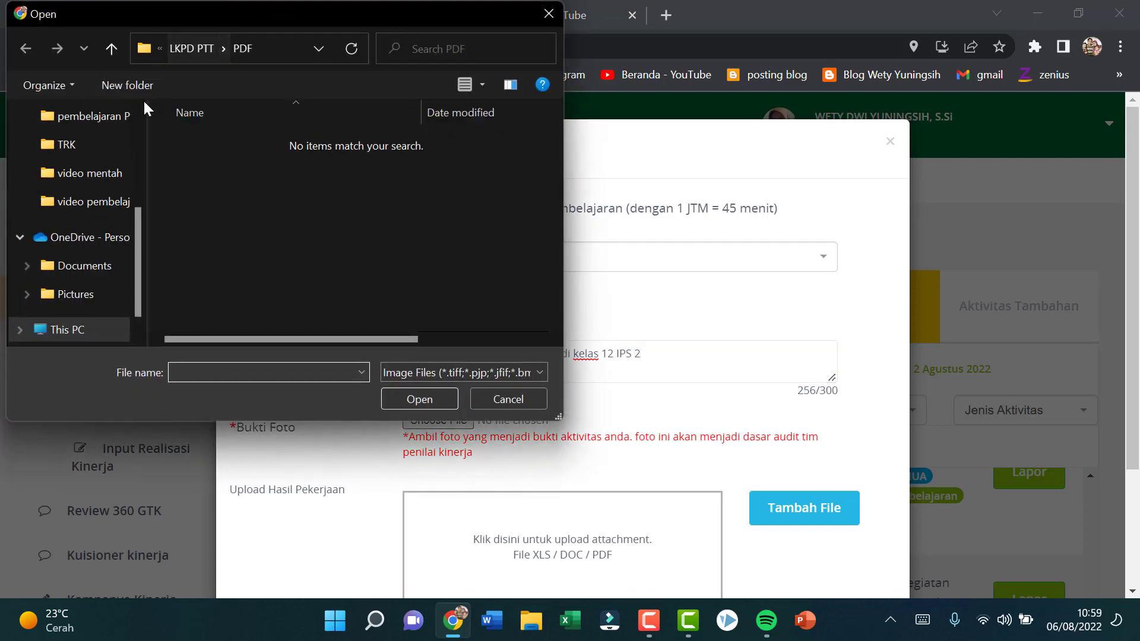
pyautogui.click(98, 143)
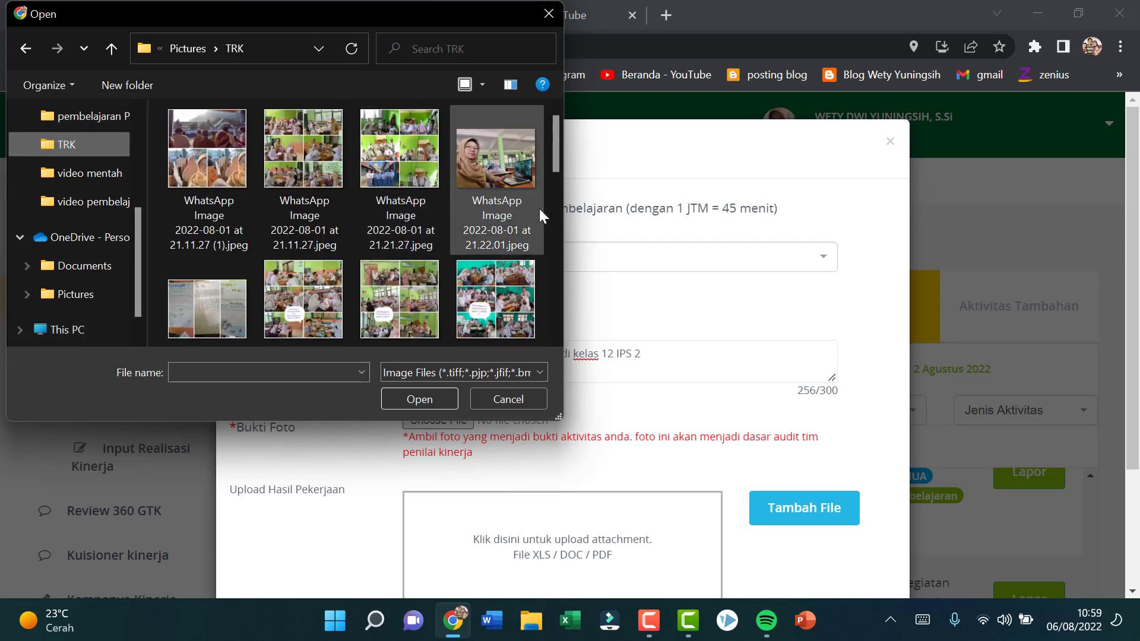
pyautogui.scroll(-1, 434, 327)
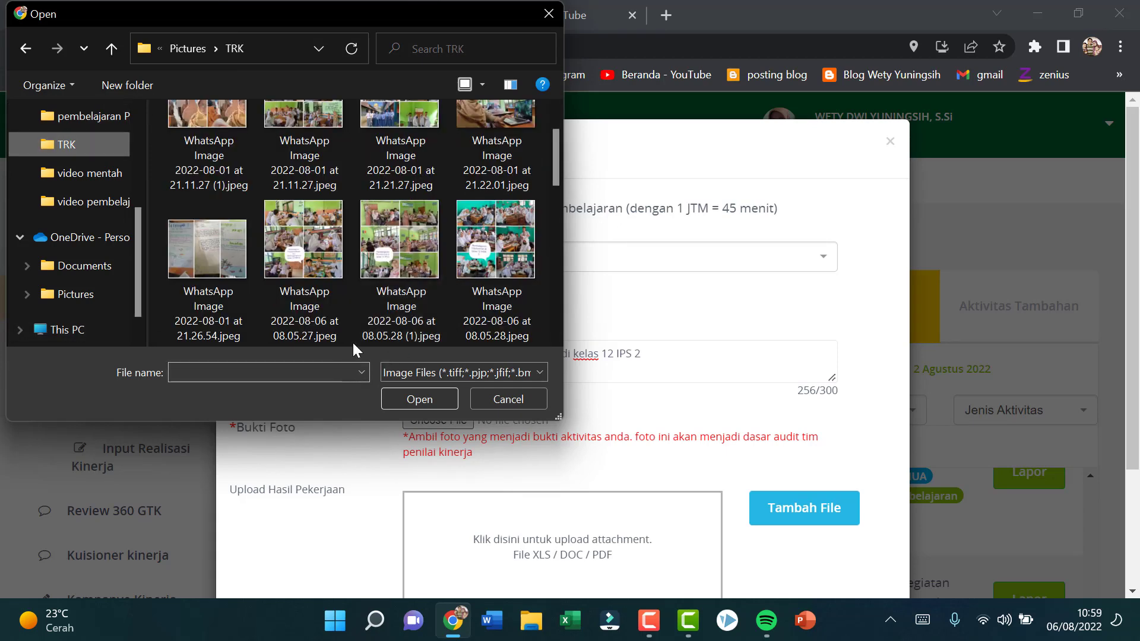
pyautogui.scroll(-2, 361, 308)
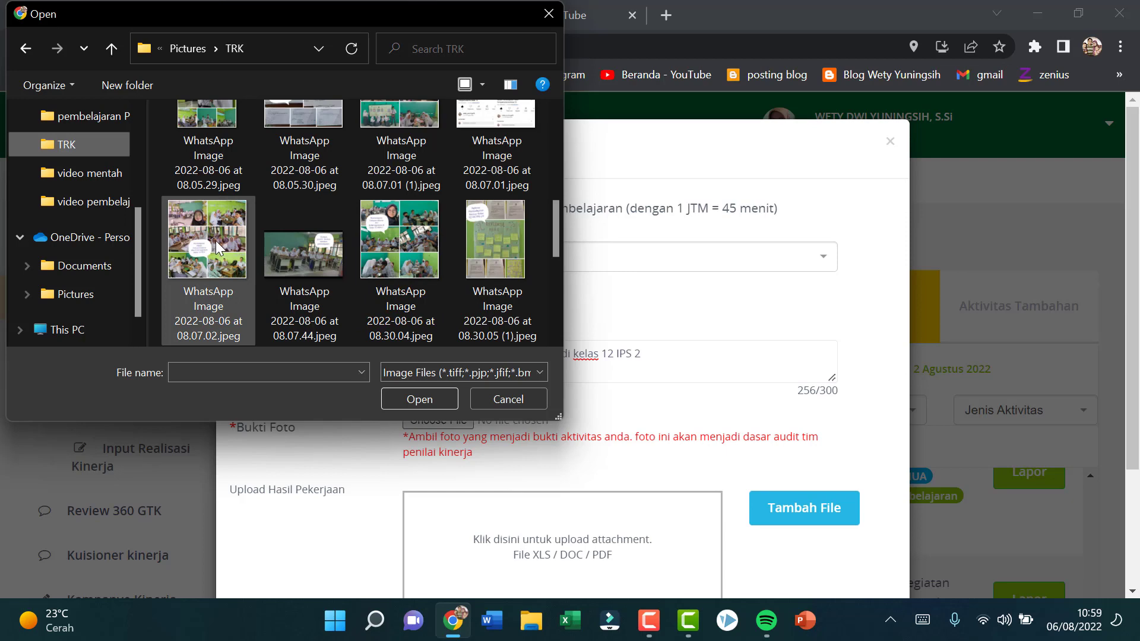
pyautogui.scroll(2, 216, 246)
pyautogui.click(497, 163)
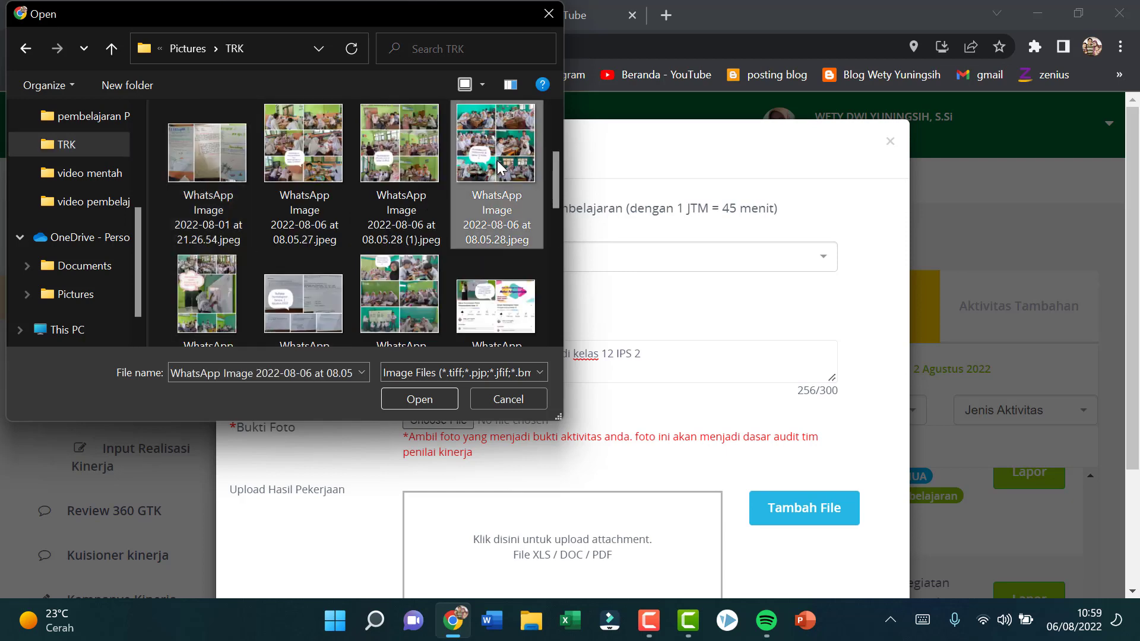
pyautogui.click(431, 397)
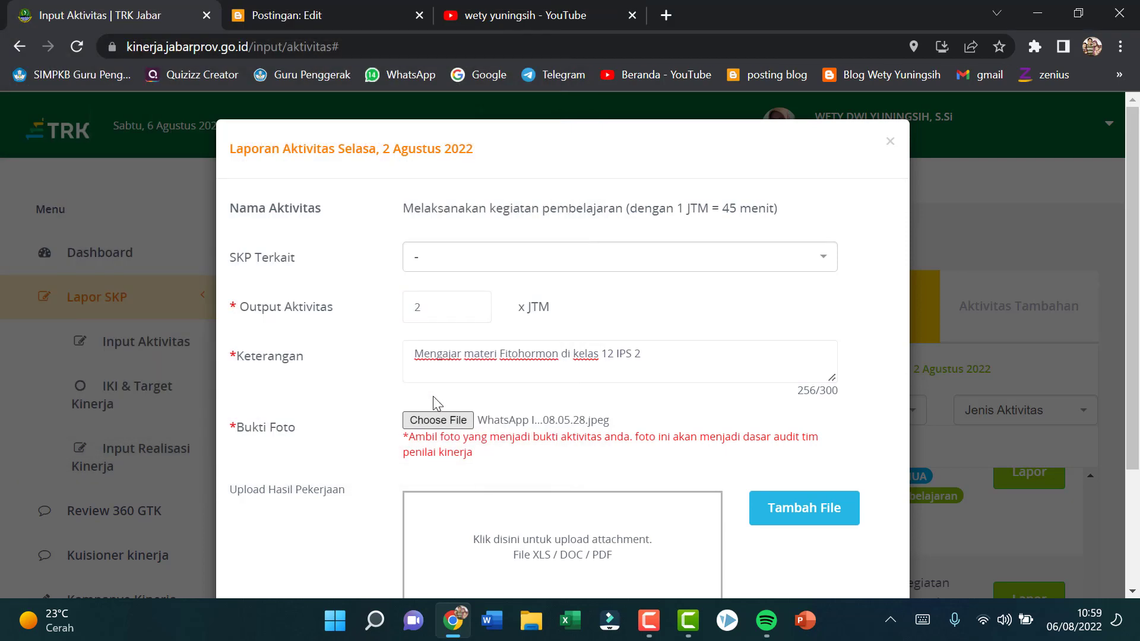
# Step: Add "LKPD Fitohormon 2022.pdf" from the PDF folder of LKPD PTT on Drive D as the work attachment and save the 12 IPS 2 report
pyautogui.scroll(-3, 525, 402)
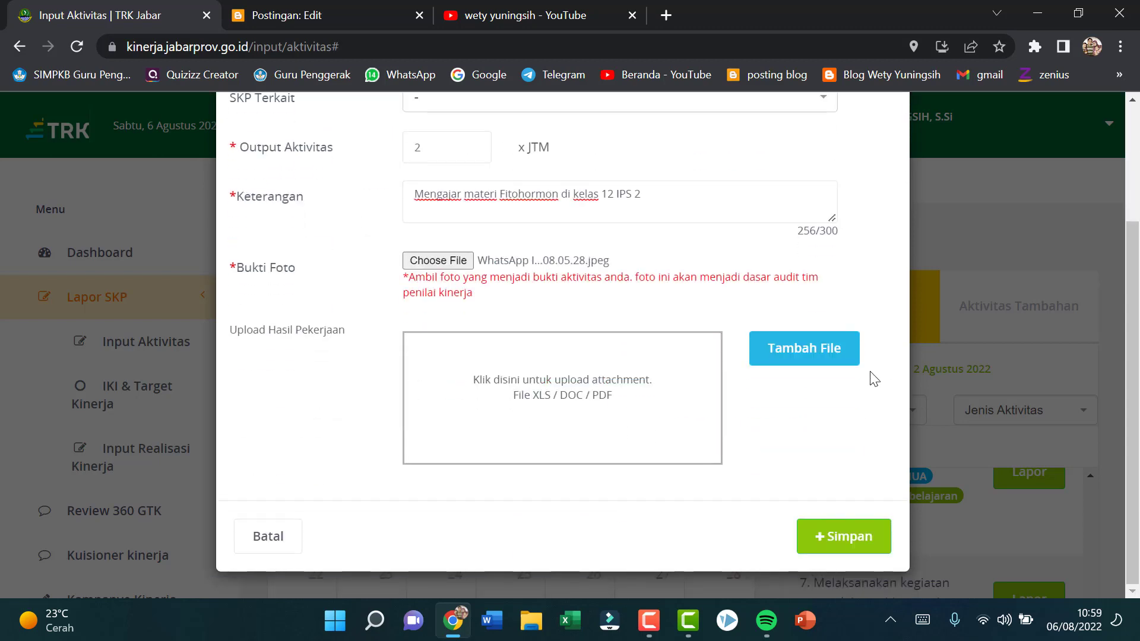
pyautogui.click(791, 356)
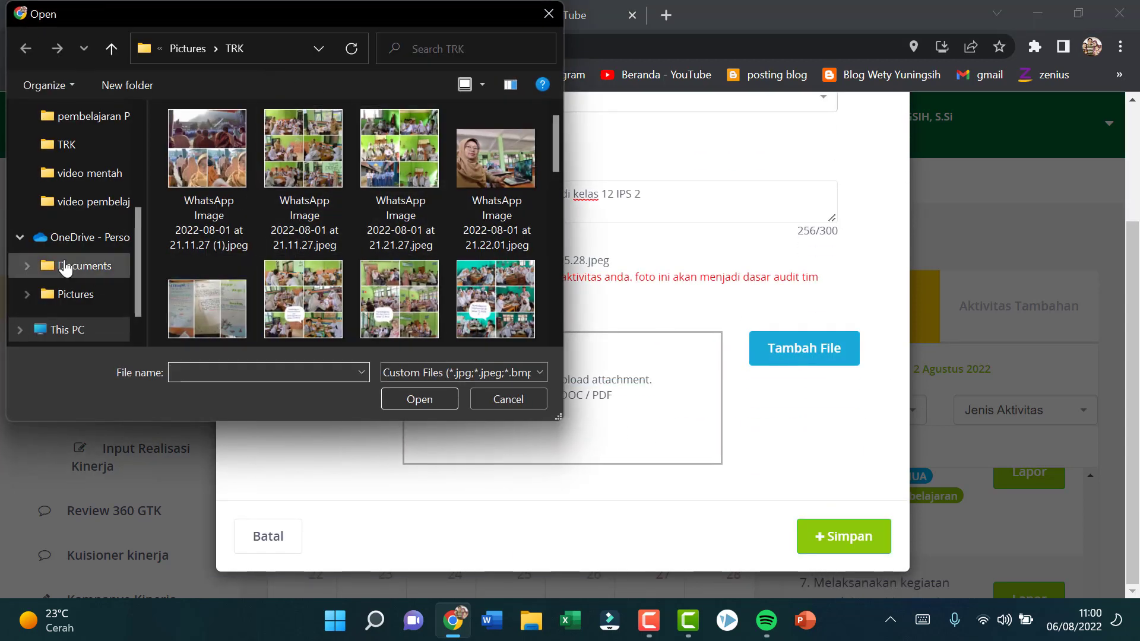
pyautogui.scroll(2, 91, 142)
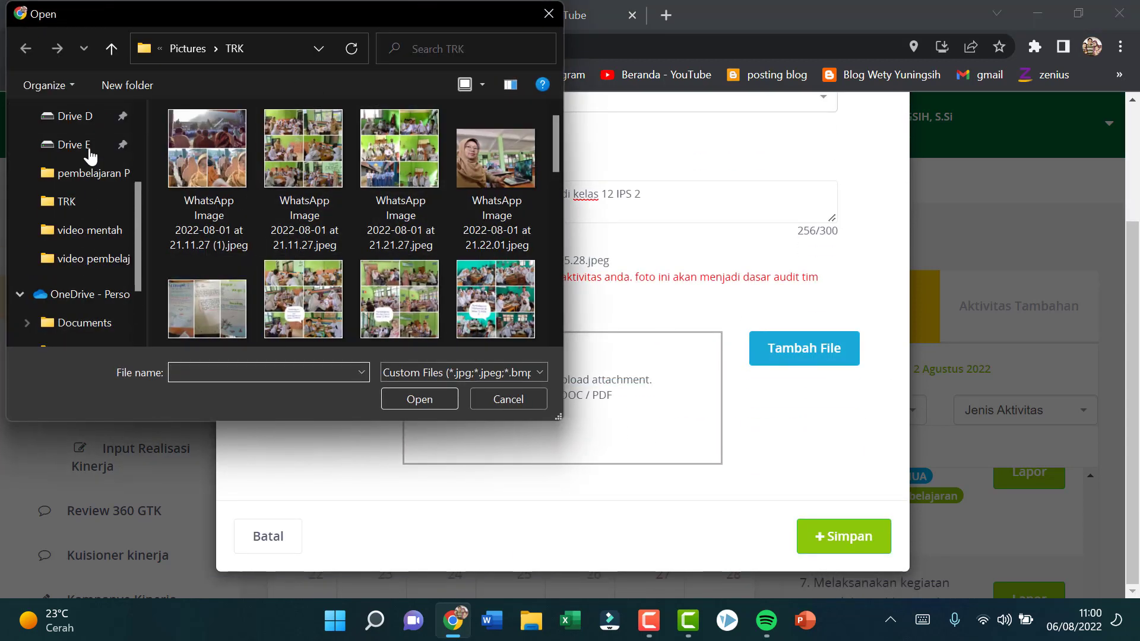
pyautogui.click(88, 119)
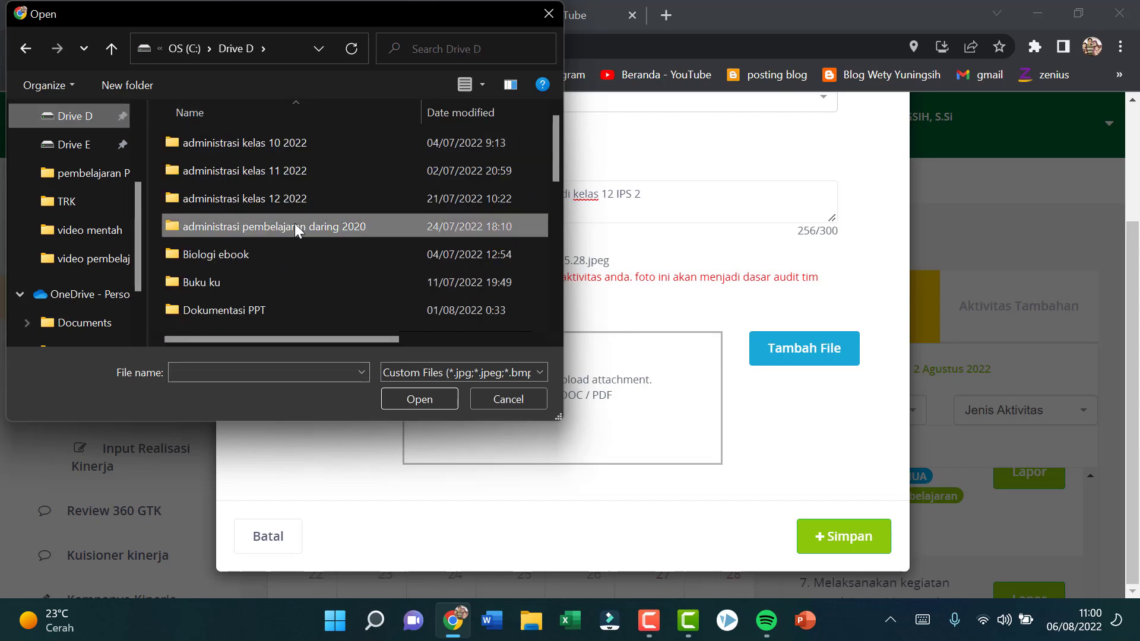
pyautogui.doubleClick(295, 226)
pyautogui.click(286, 200)
pyautogui.click(285, 200)
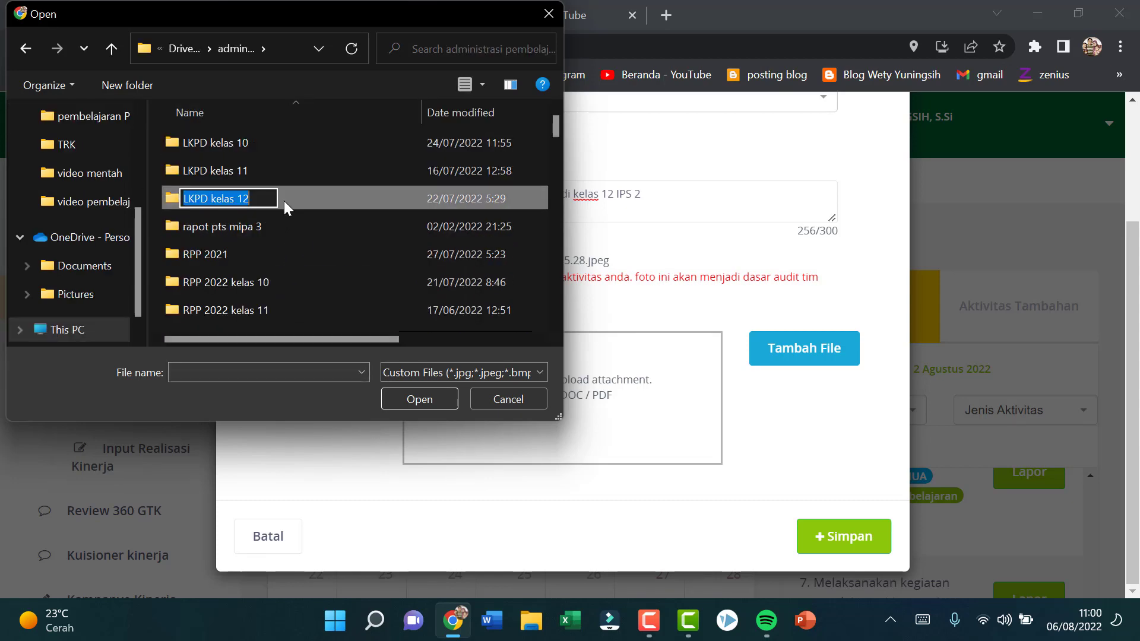
pyautogui.doubleClick(281, 196)
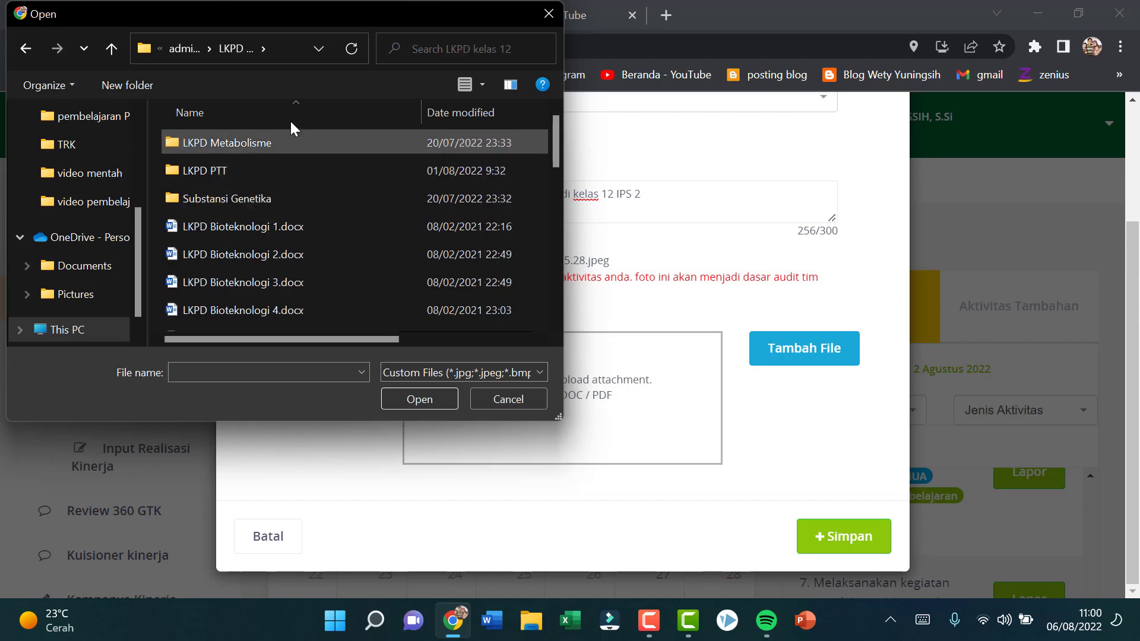
pyautogui.doubleClick(280, 173)
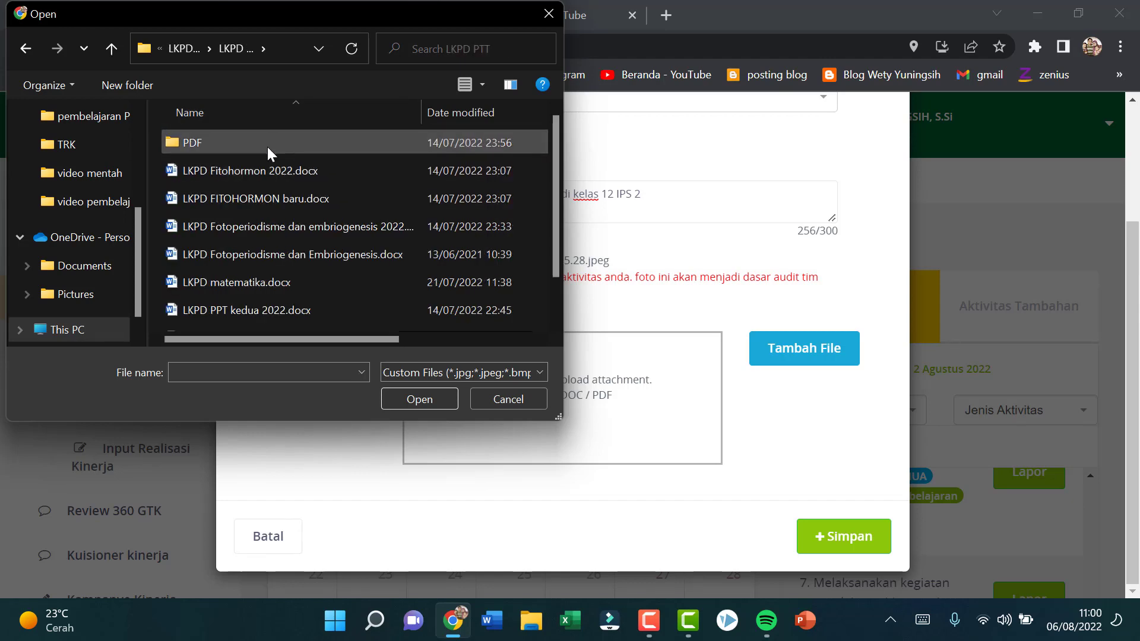
pyautogui.doubleClick(267, 147)
pyautogui.click(281, 143)
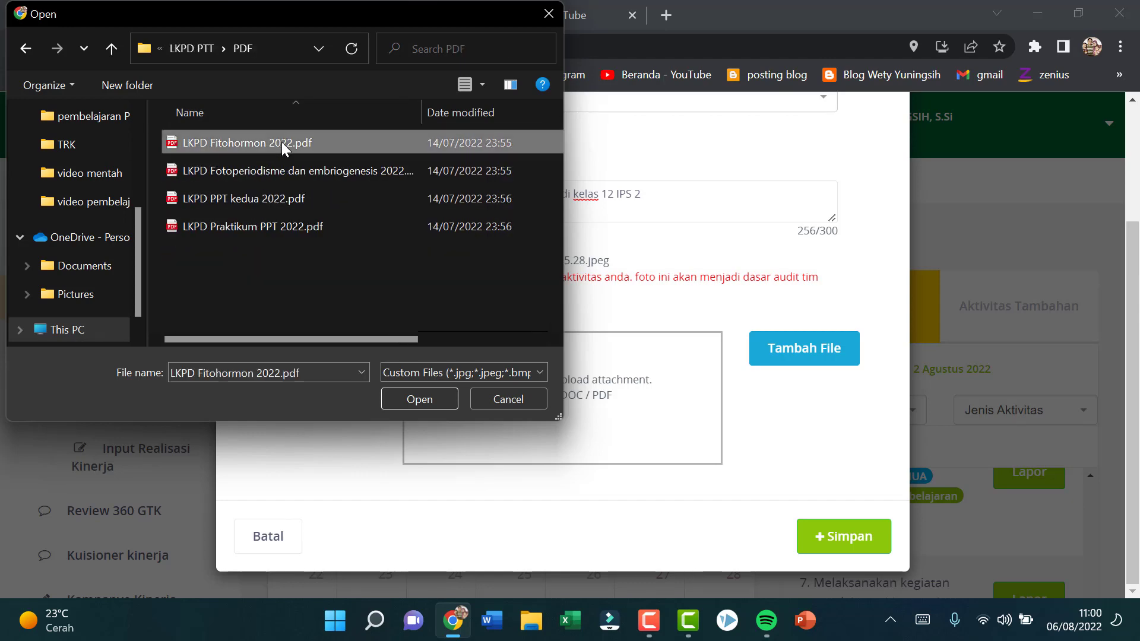
pyautogui.click(429, 398)
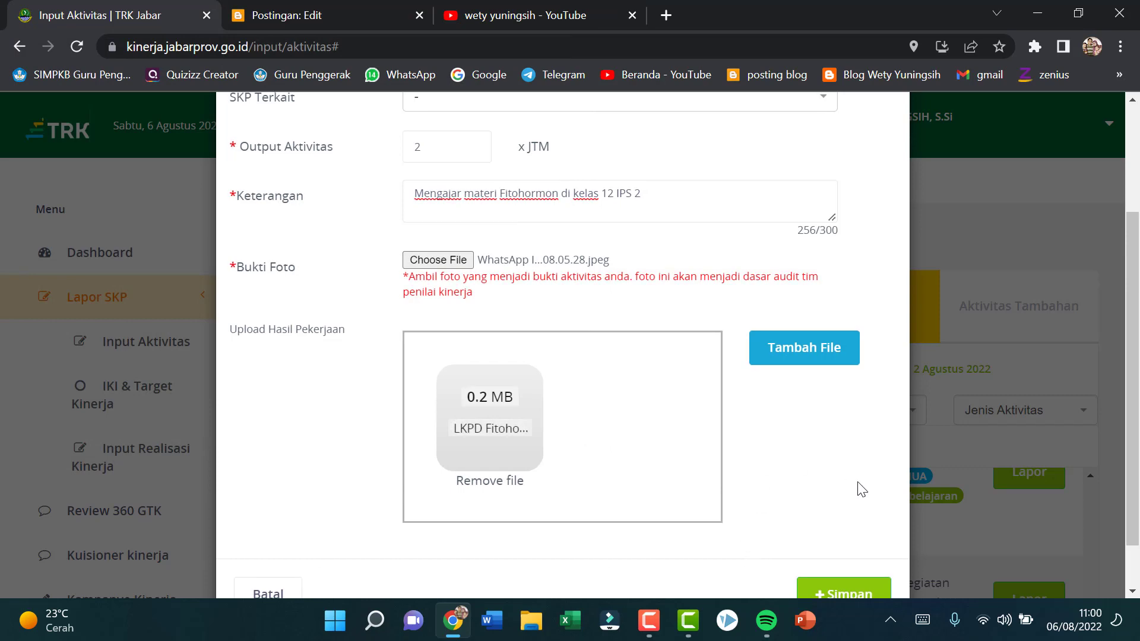
pyautogui.scroll(-1, 861, 505)
pyautogui.click(848, 537)
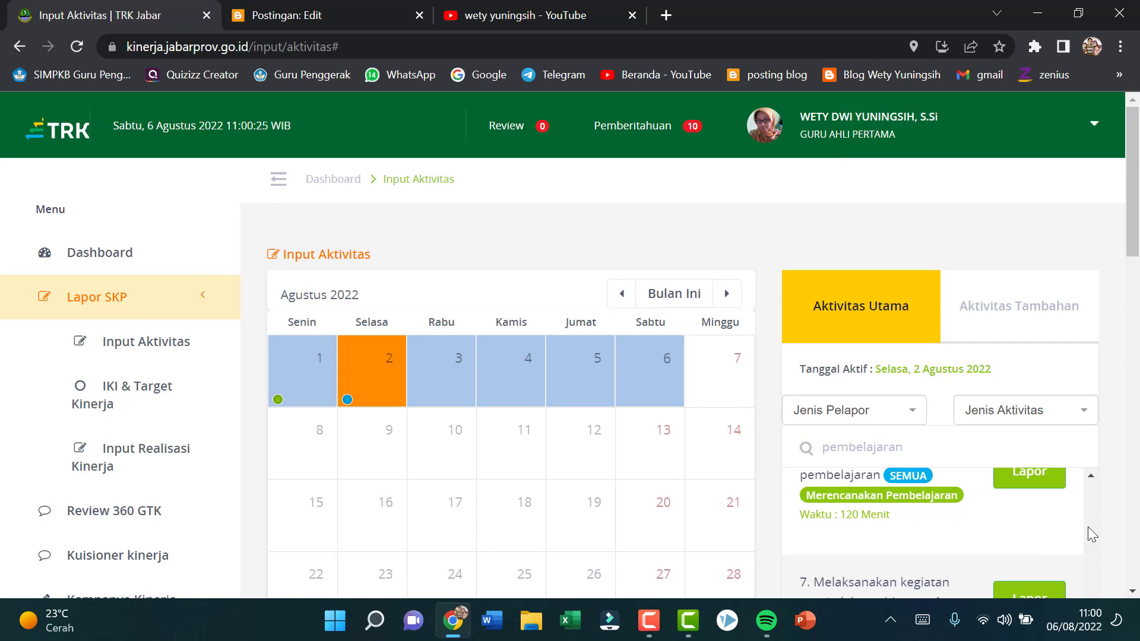
# Step: Start another "Melaksanakan kegiatan pembelajaran" report for 2 August 2022 with an output of 2 JTM
pyautogui.moveTo(1132, 240); pyautogui.dragTo(1133, 277)
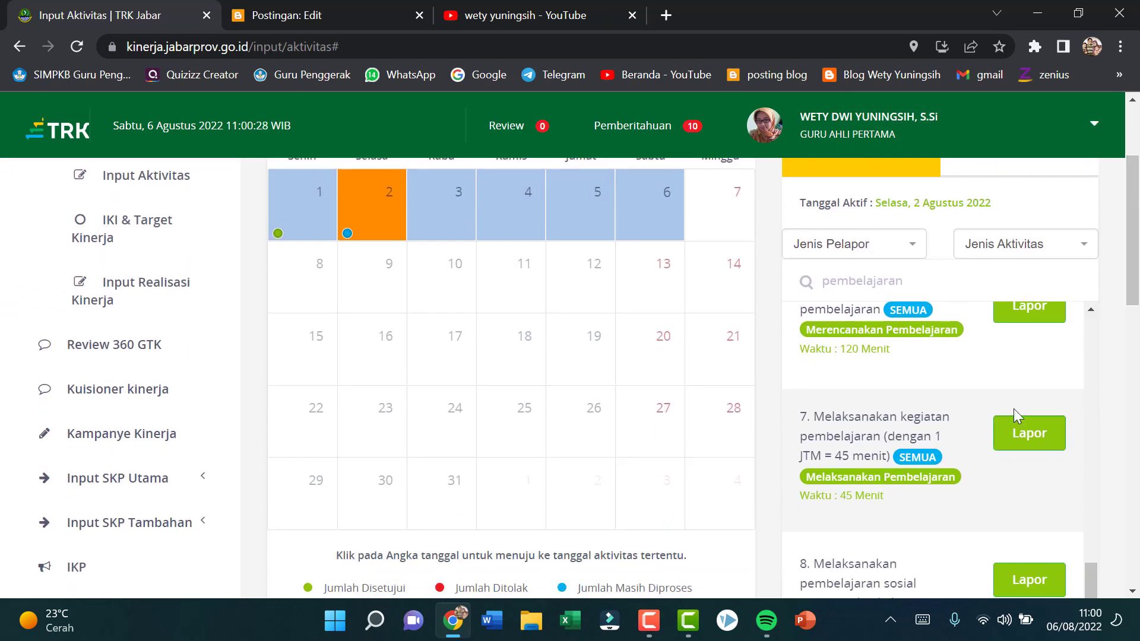
pyautogui.click(1028, 432)
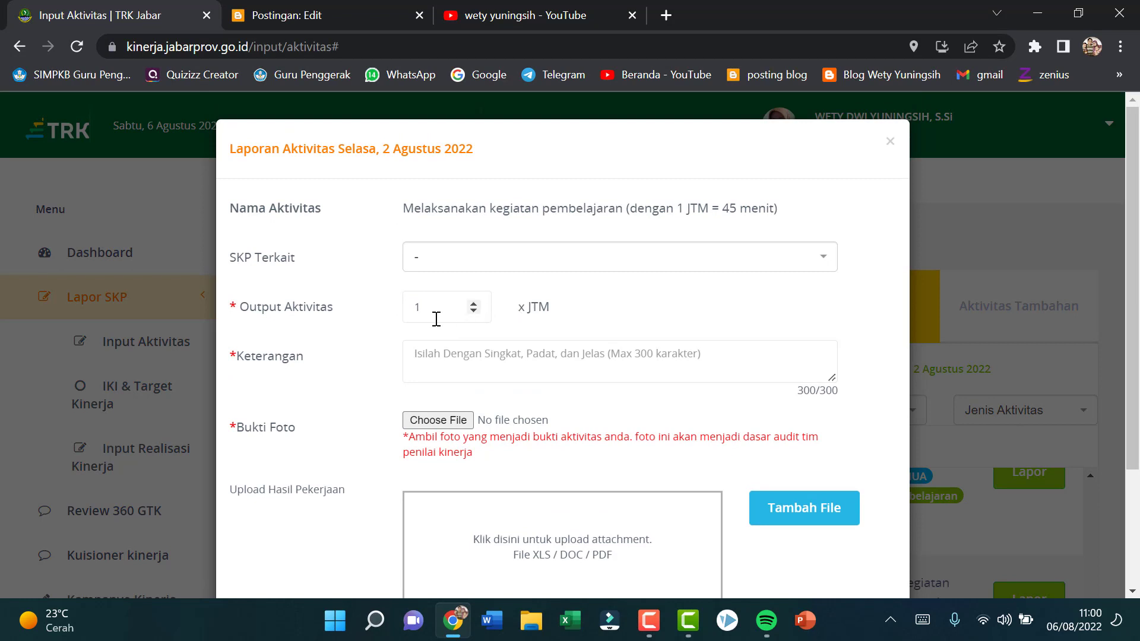
pyautogui.click(473, 303)
# Step: Enter "Mengajar materi Fotoperiodisme dan Embriogenesis Kelas 12 MIPA 5" as the report's Keterangan
pyautogui.click(478, 345)
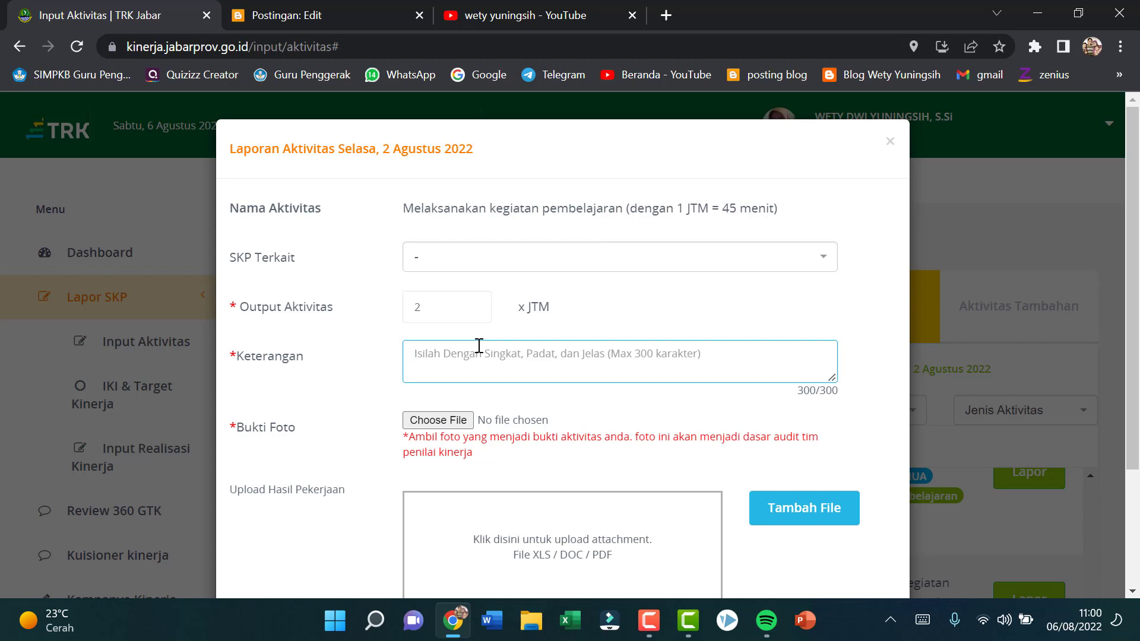
pyautogui.write('Mengajar ')
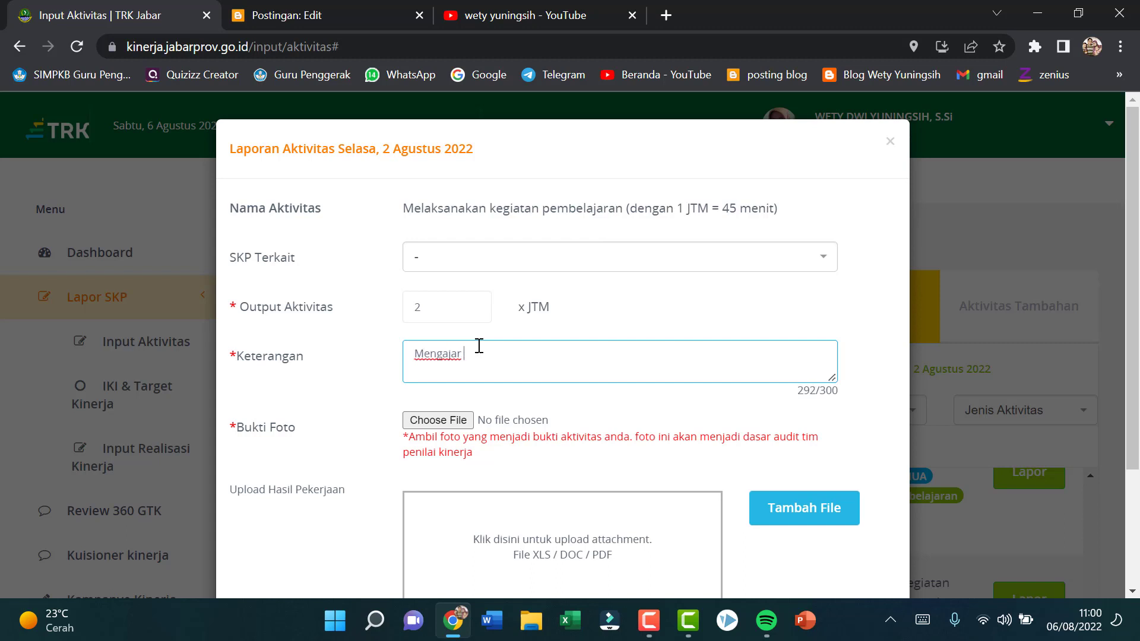
pyautogui.write('materi Fotoperiodisme dan')
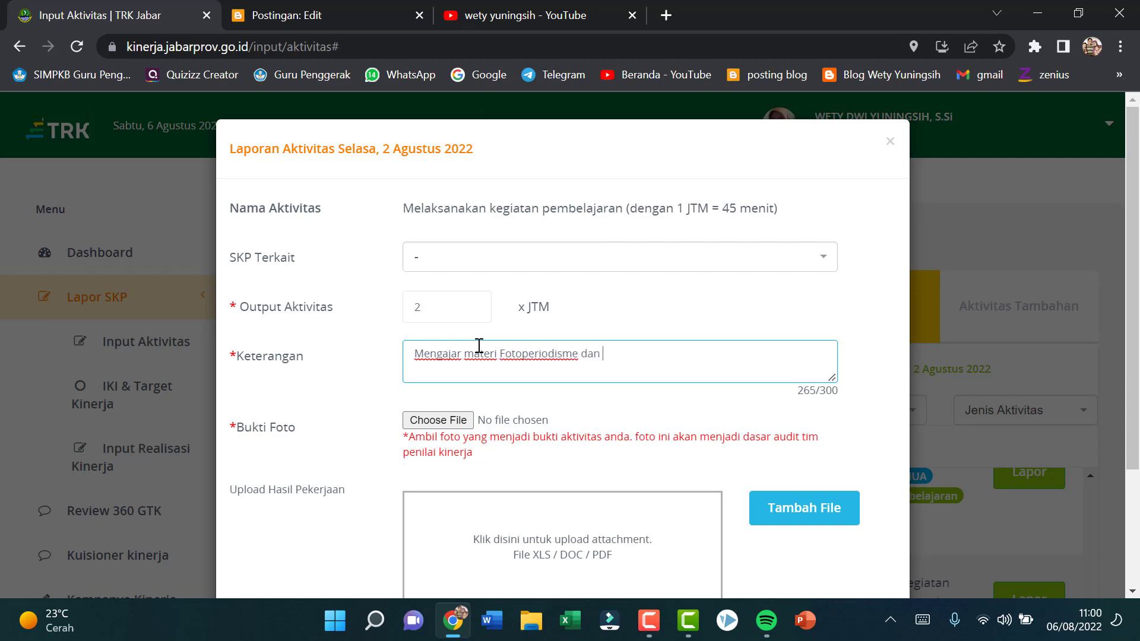
pyautogui.write(' Embriogenesis ')
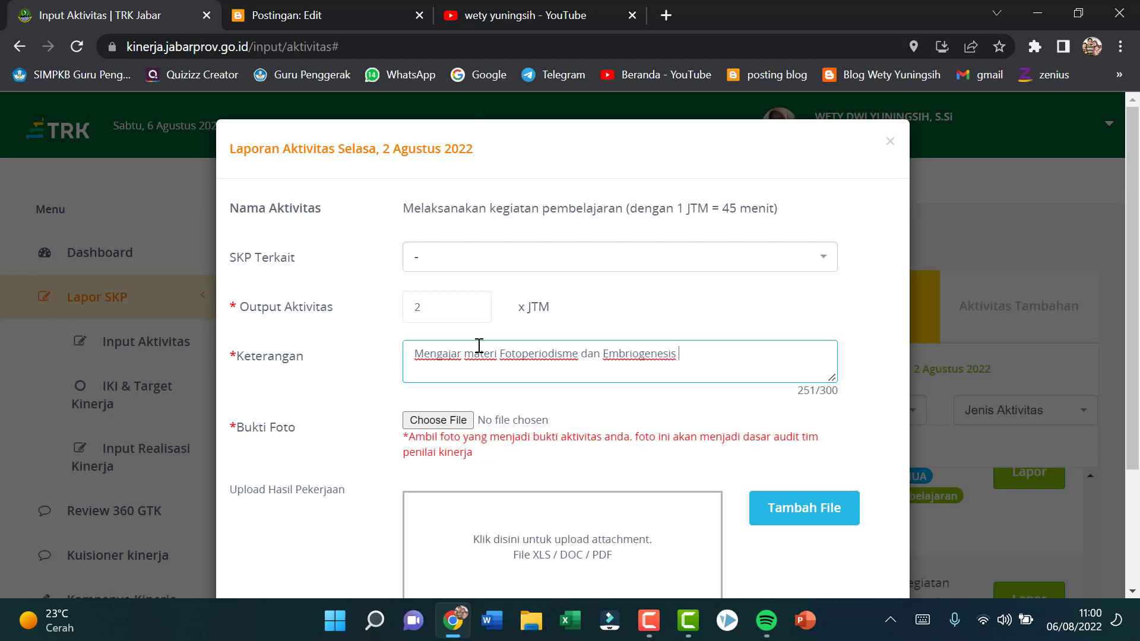
pyautogui.write('Kelas 12 MIPA  5')
# Step: Attach "WhatsApp Image 2022-08-06 at 08.05.28 (1).jpeg" from the TRK folder in Pictures as the Bukti Foto
pyautogui.click(437, 421)
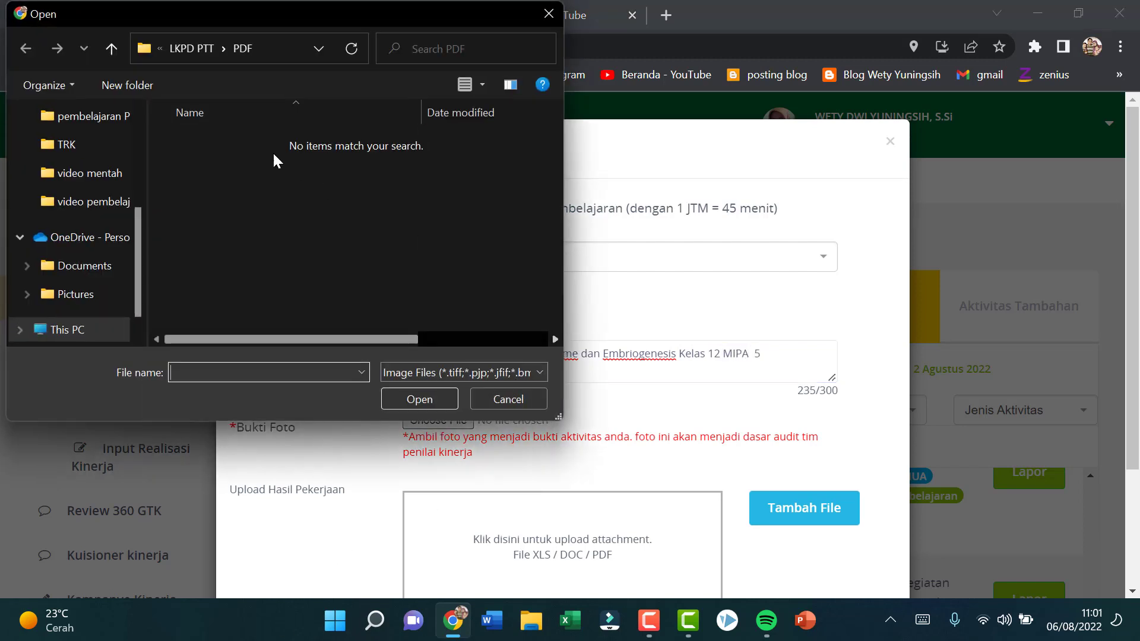
pyautogui.click(113, 144)
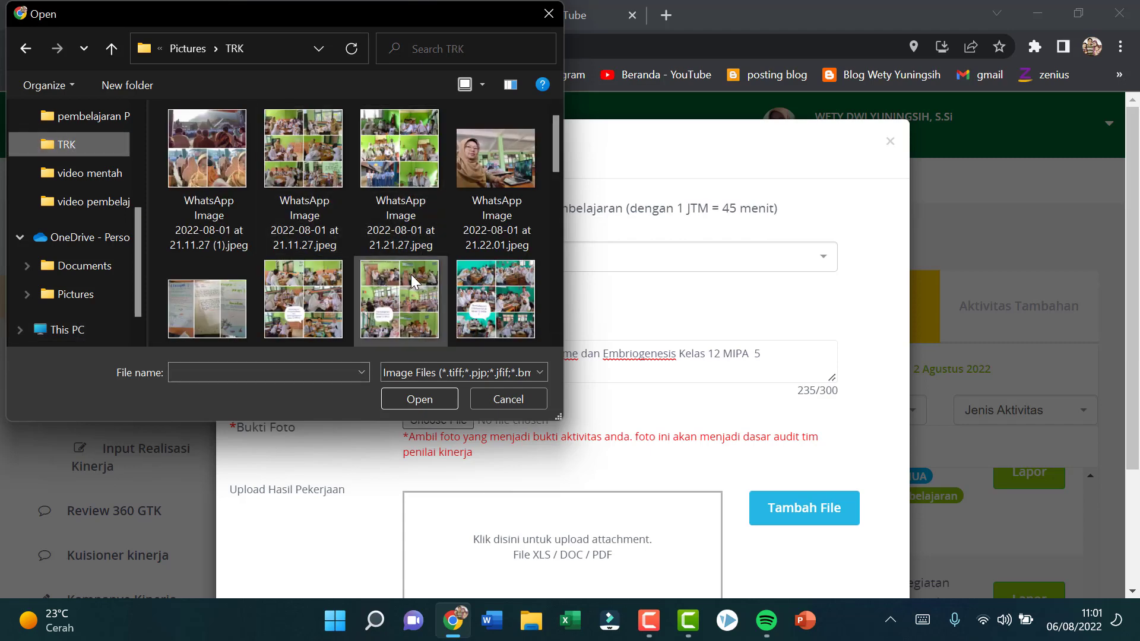
pyautogui.scroll(-1, 407, 319)
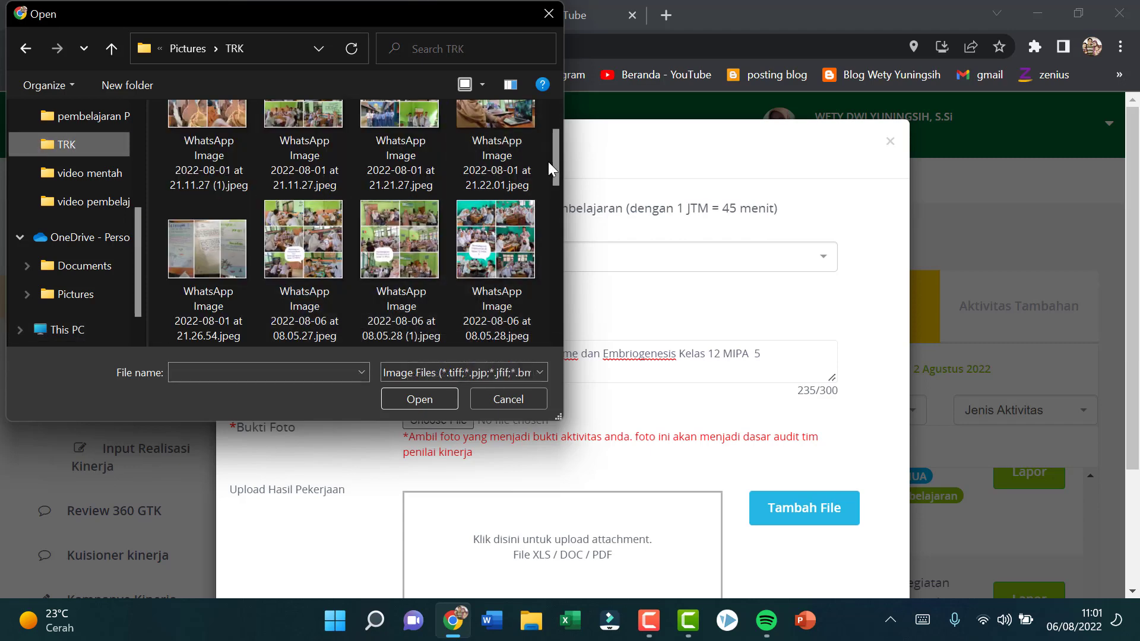
pyautogui.moveTo(555, 166); pyautogui.dragTo(554, 181)
pyautogui.click(401, 164)
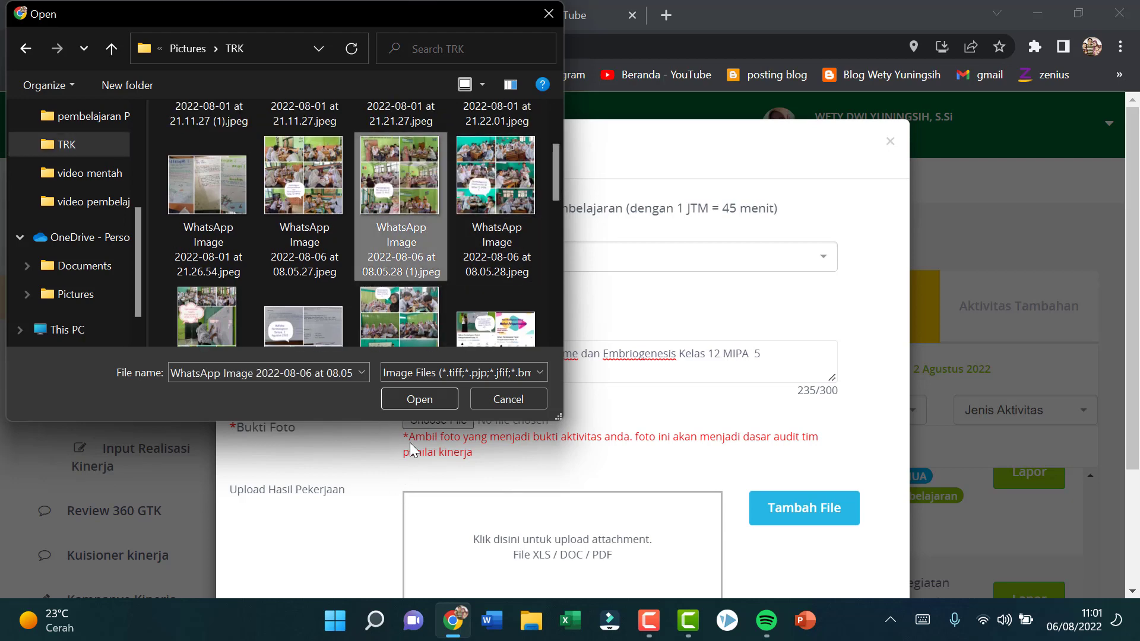
pyautogui.click(439, 402)
# Step: Add "LKPD Fotoperiodisme dan embriogenesis 2022.pdf" from the PDF folder of LKPD PTT on Drive D as Hasil Pekerjaan and save the report
pyautogui.scroll(-3, 665, 372)
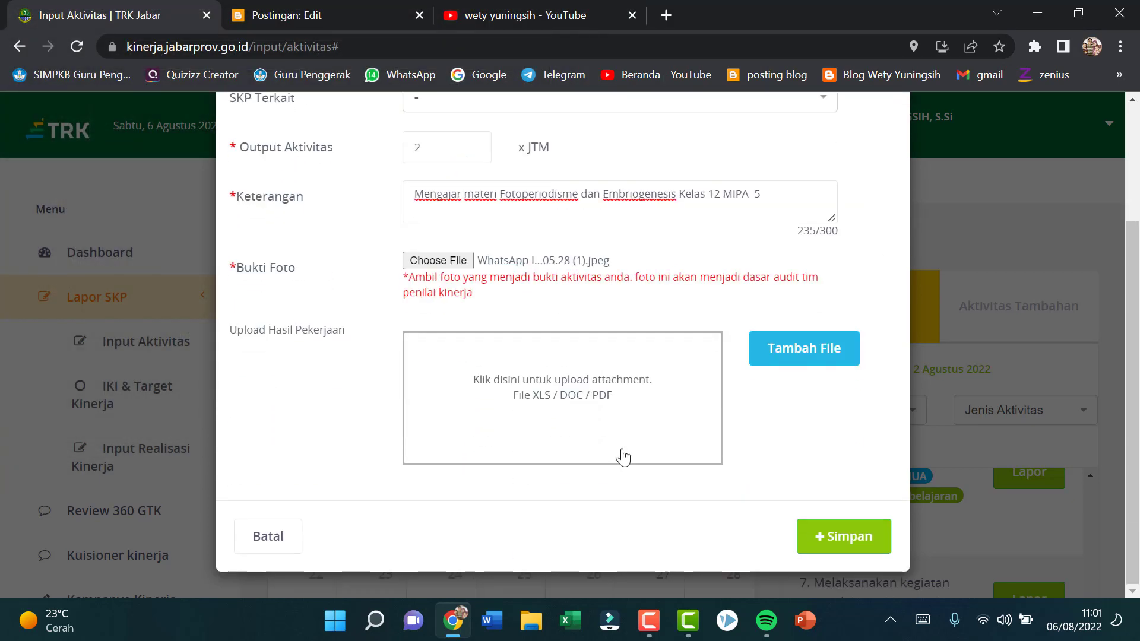
pyautogui.click(793, 355)
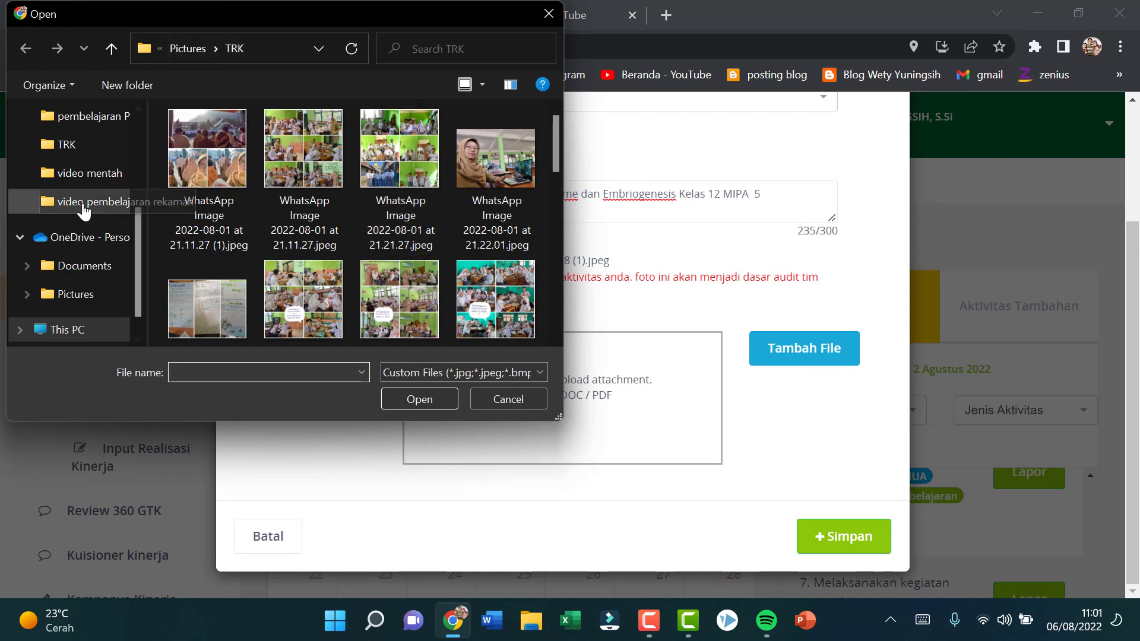
pyautogui.scroll(1, 89, 148)
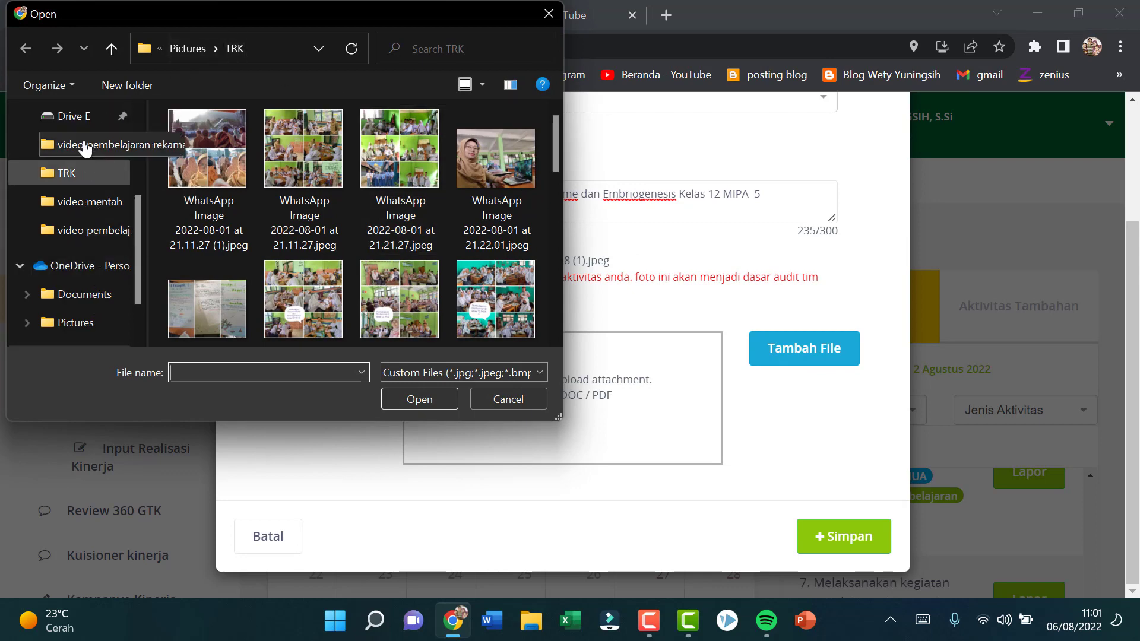
pyautogui.scroll(2, 86, 107)
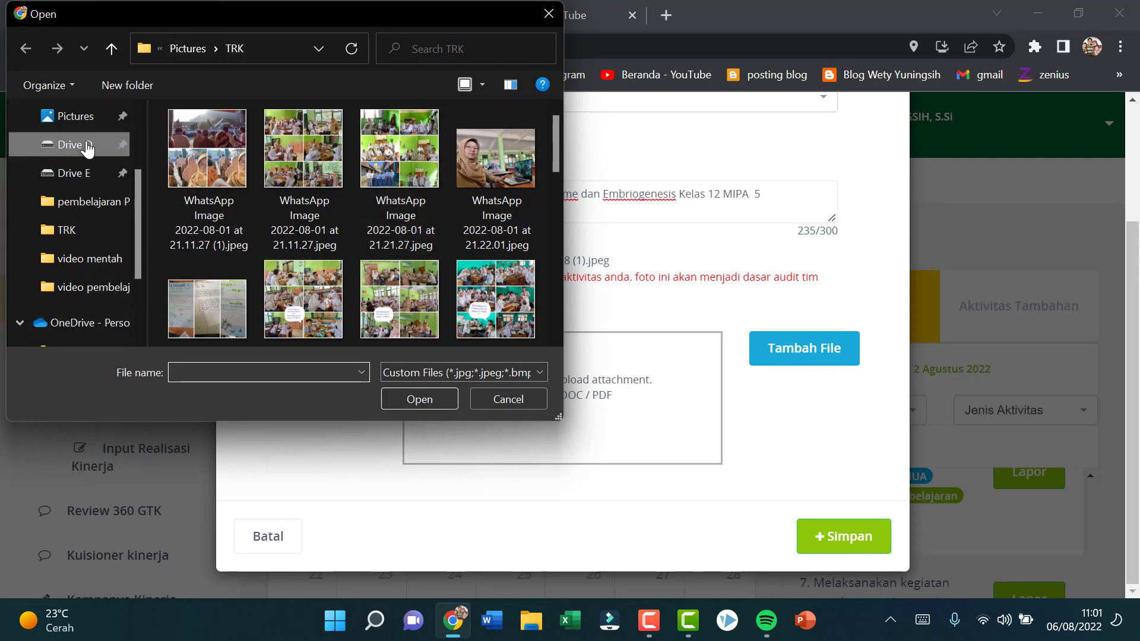
pyautogui.click(83, 145)
pyautogui.doubleClick(287, 229)
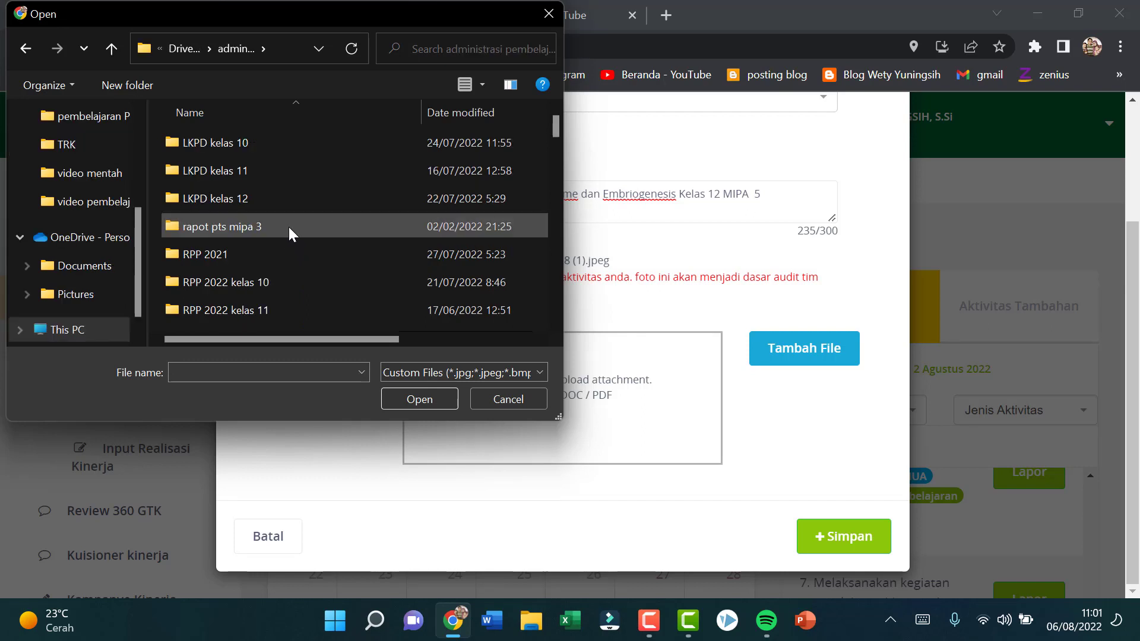
pyautogui.doubleClick(255, 198)
pyautogui.doubleClick(252, 168)
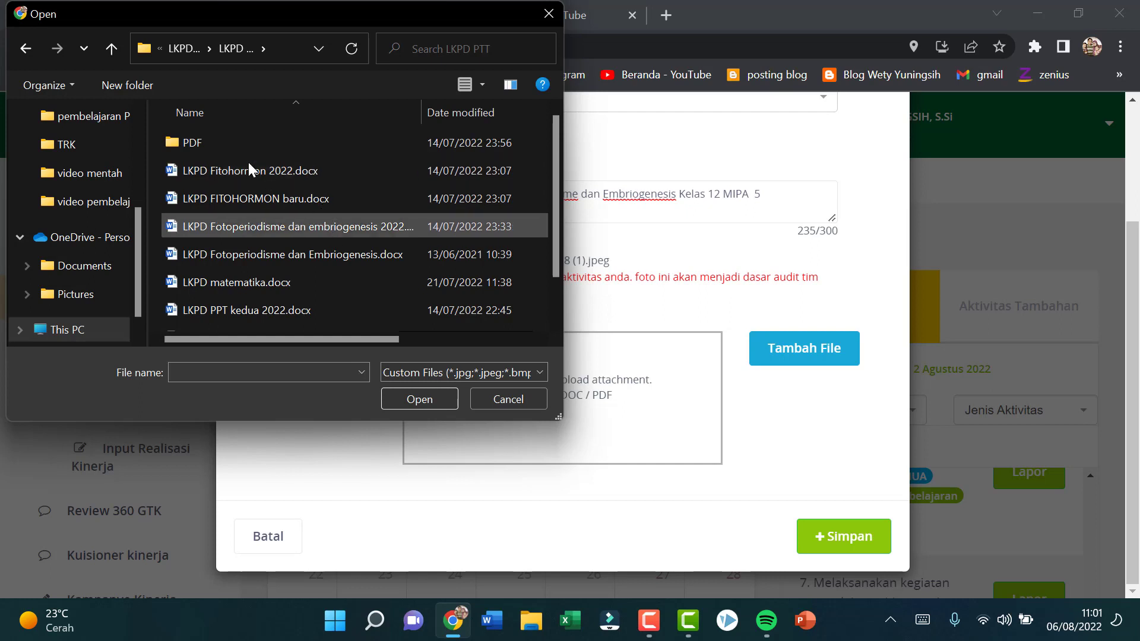
pyautogui.doubleClick(233, 147)
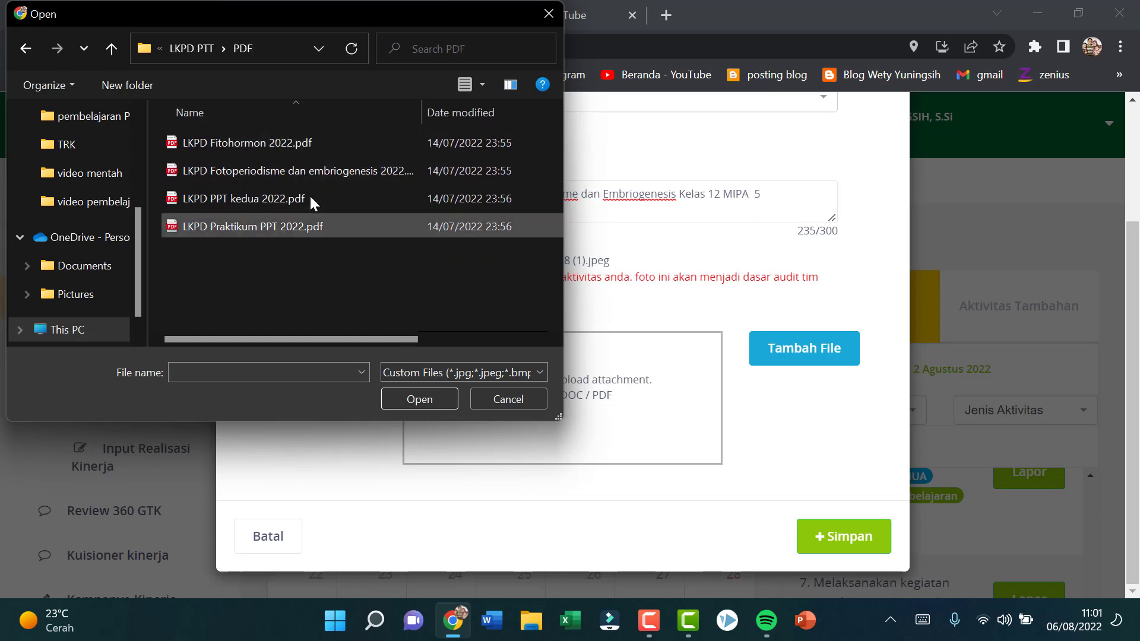
pyautogui.click(310, 172)
pyautogui.click(422, 397)
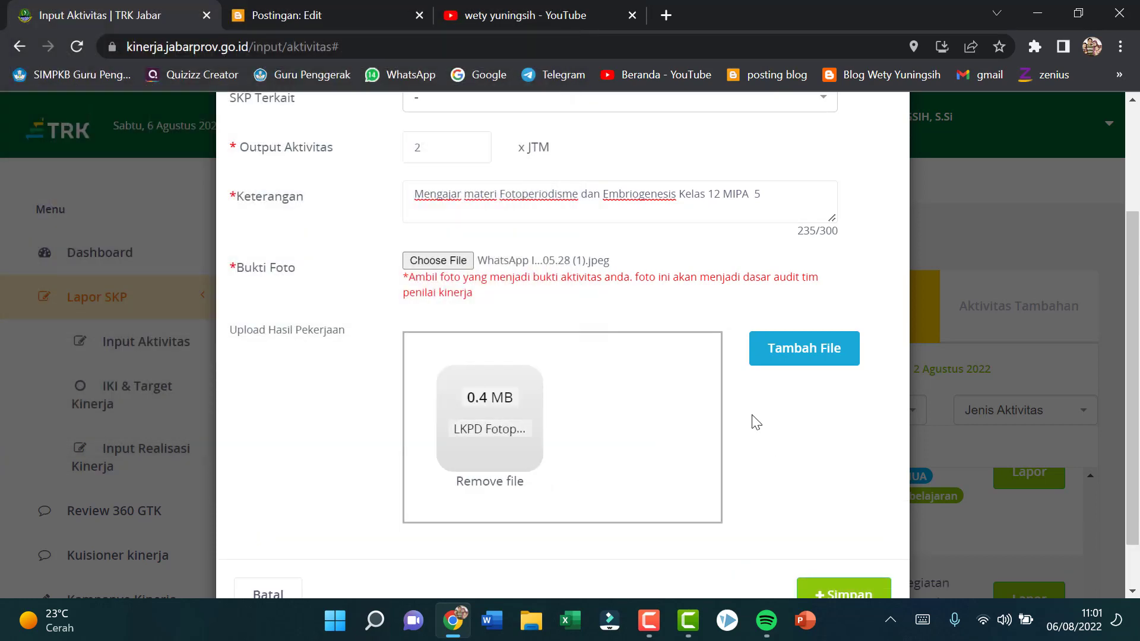
pyautogui.scroll(-1, 832, 526)
pyautogui.click(834, 528)
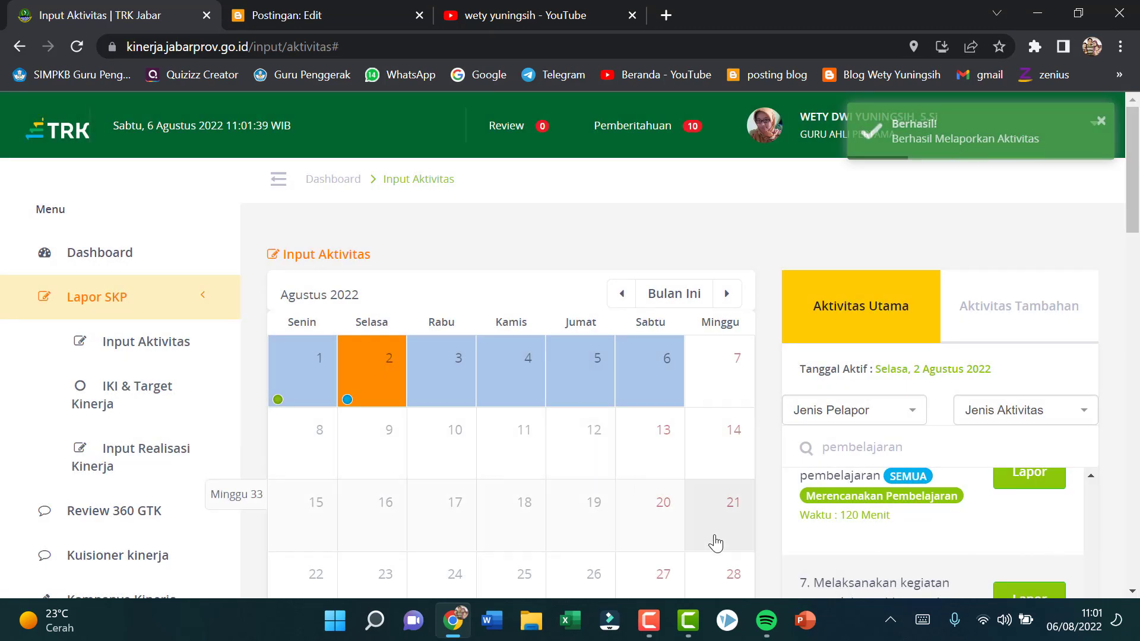
# Step: Review the submitted activity entries for 2 August 2022 below the calendar, including their descriptions and uploaded files
pyautogui.scroll(-15, 634, 450)
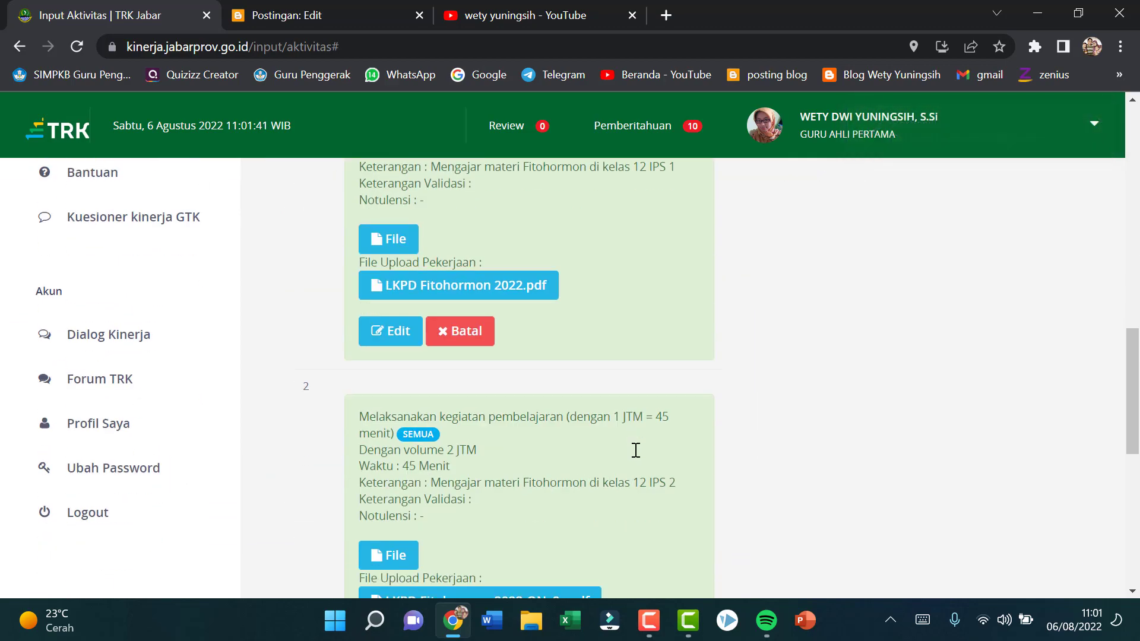
pyautogui.scroll(3, 634, 449)
pyautogui.scroll(-3, 634, 450)
pyautogui.scroll(-8, 634, 450)
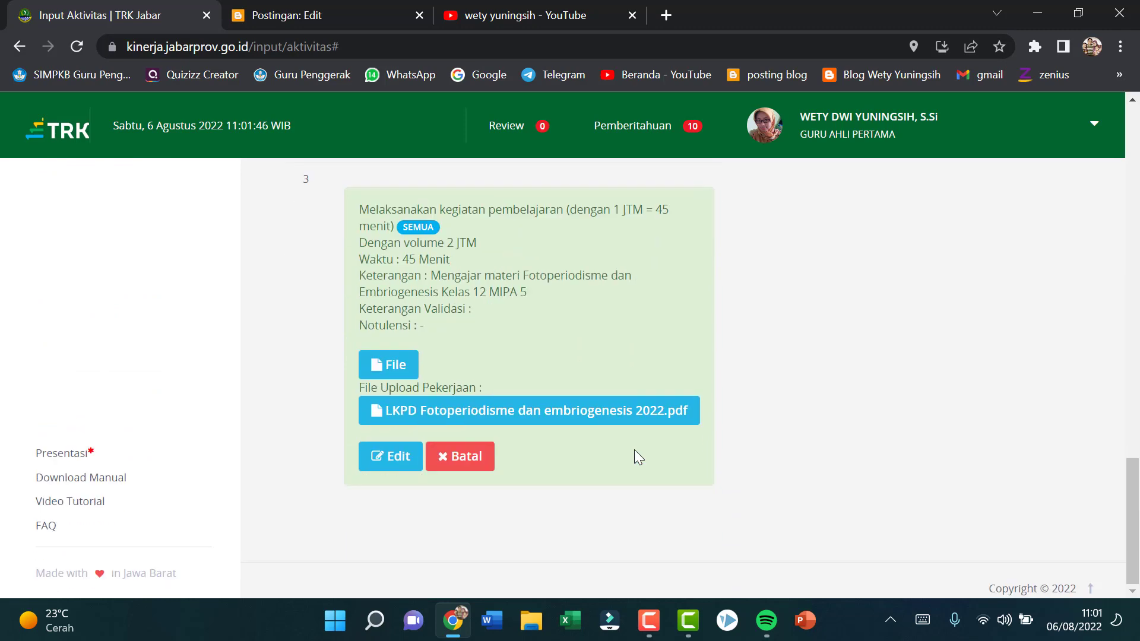
pyautogui.scroll(20, 634, 450)
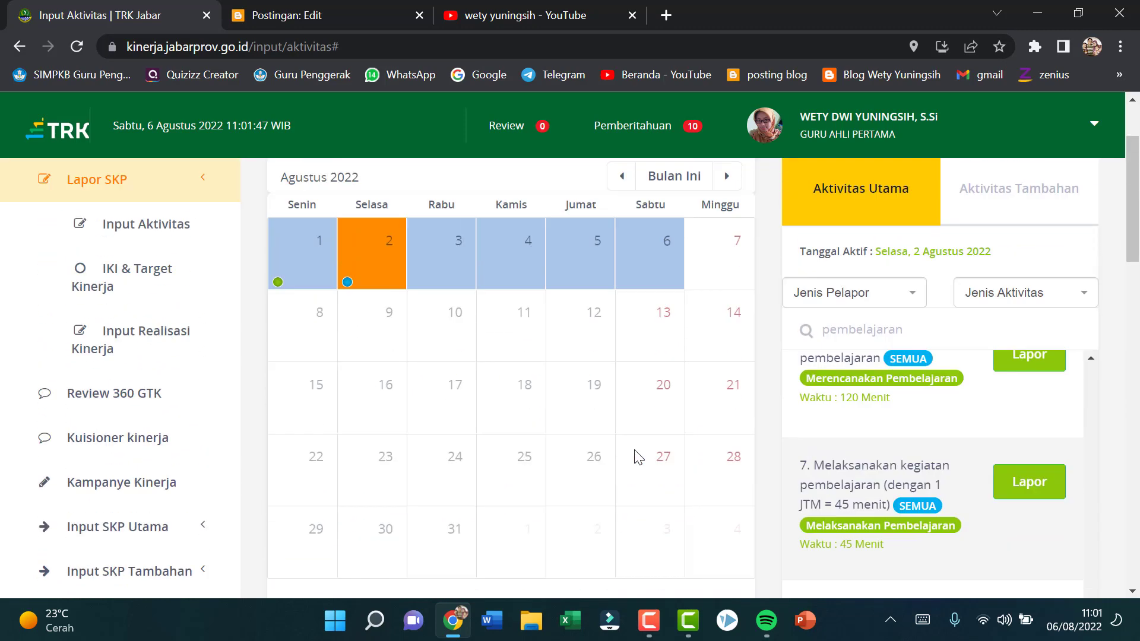
pyautogui.scroll(2, 634, 450)
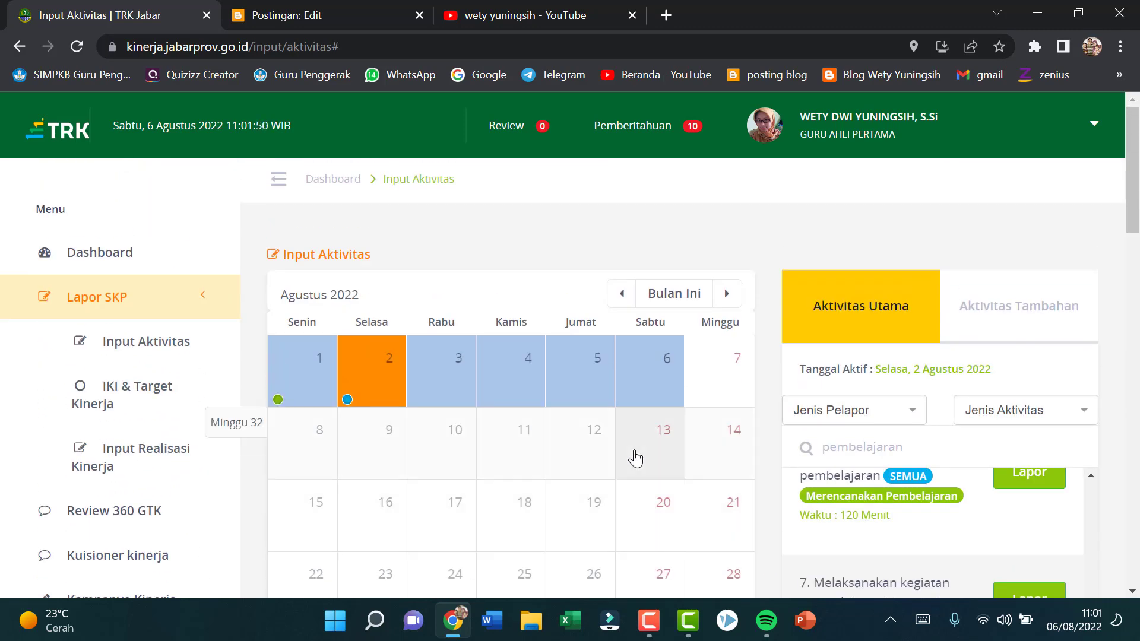
# Step: Open a further "Melaksanakan kegiatan pembelajaran" report for 2 August 2022 and set its output to 2 JTM
pyautogui.scroll(-2, 964, 425)
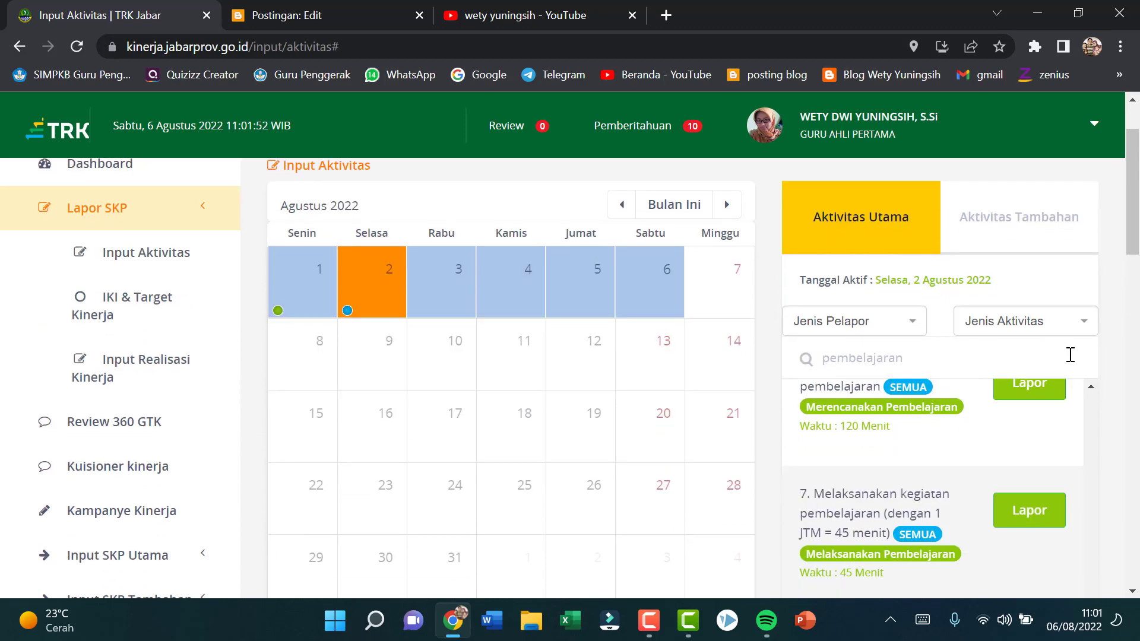
pyautogui.scroll(1, 1013, 496)
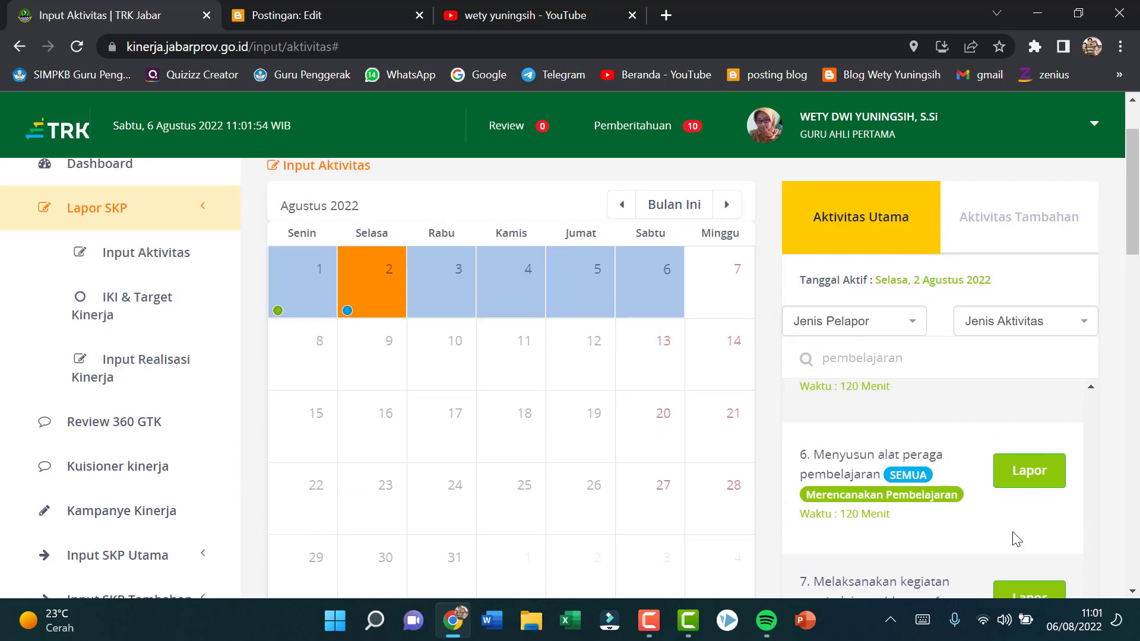
pyautogui.scroll(-1, 1033, 552)
pyautogui.click(1045, 525)
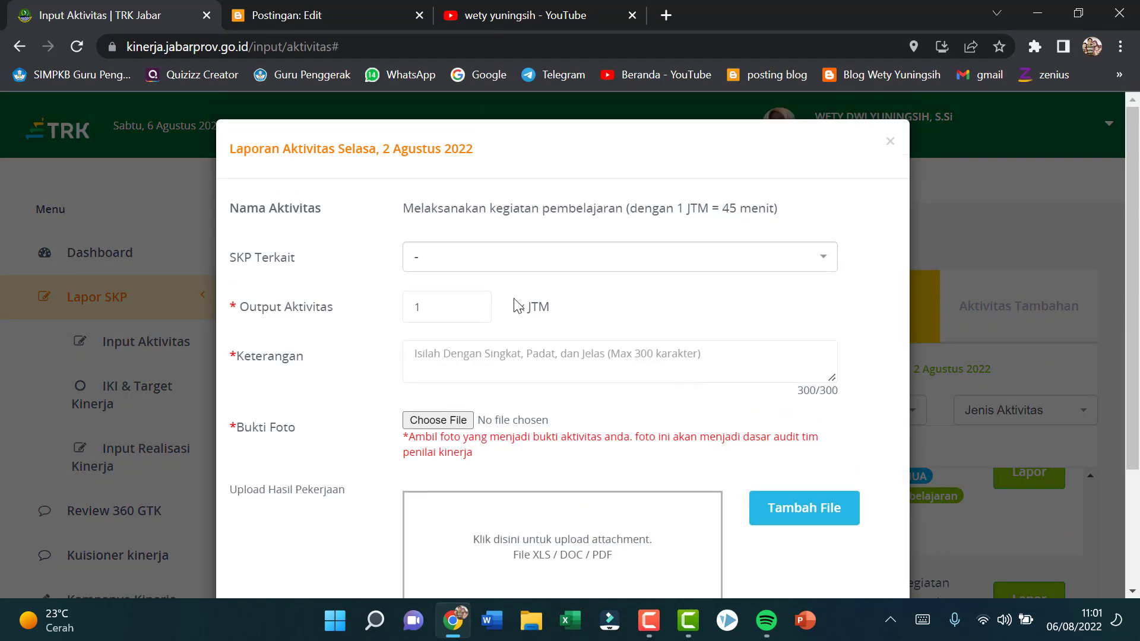
pyautogui.click(474, 304)
# Step: Describe the activity as "Presentasi Materi Fotoperiodisme dan Embriogenesis di kelas 12 MIPA 8" in the Keterangan
pyautogui.click(517, 367)
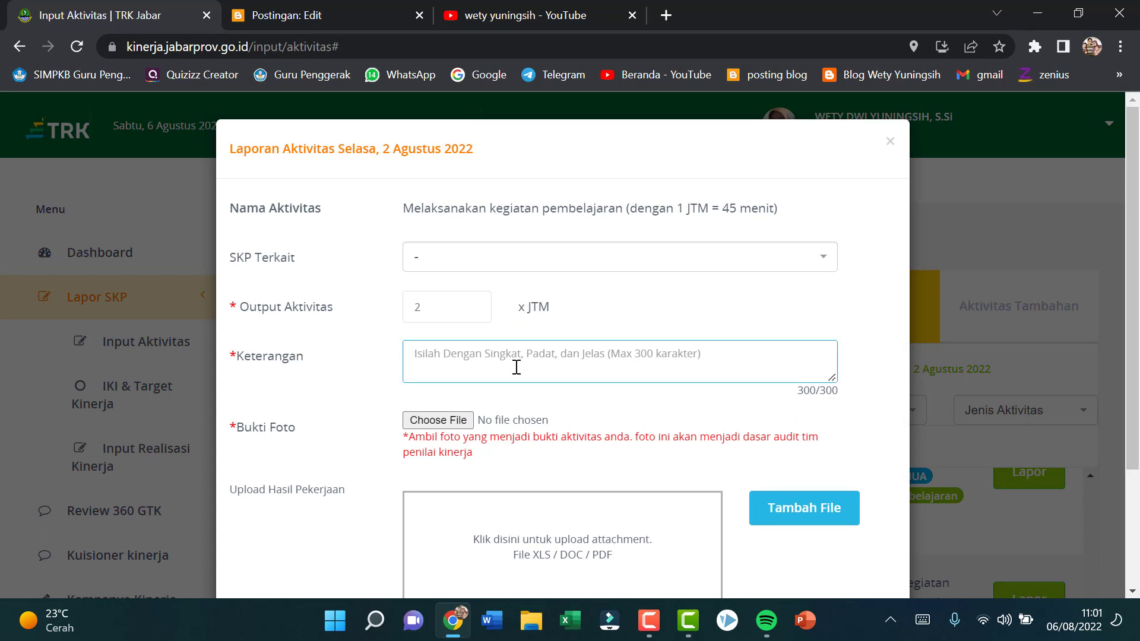
pyautogui.write('Pres')
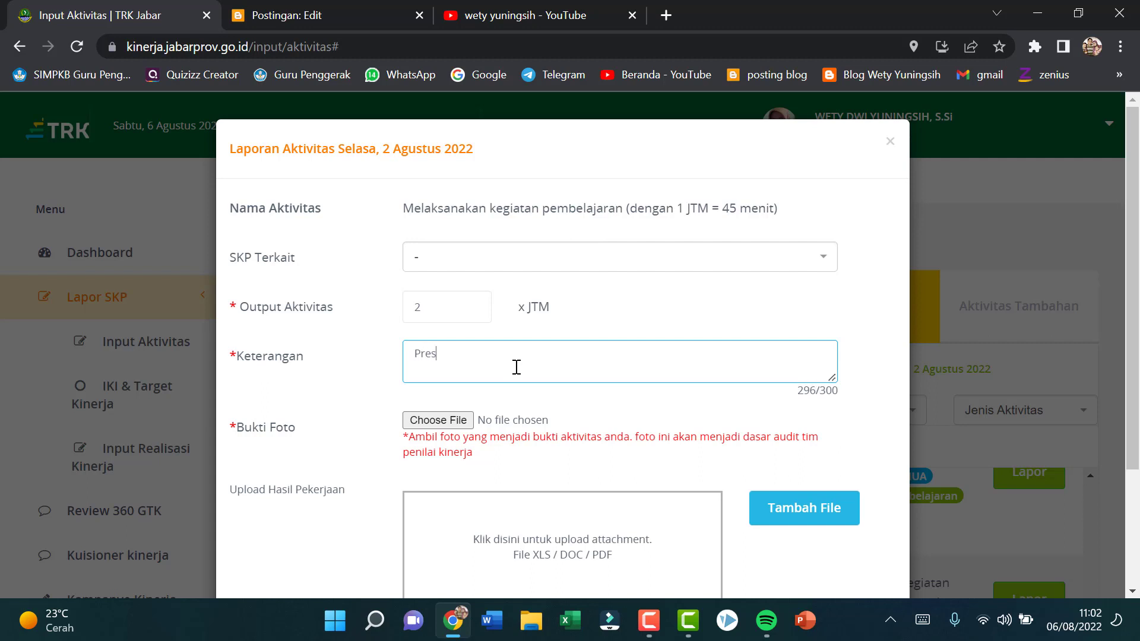
pyautogui.write('entasi Materi Fotoperiodisme')
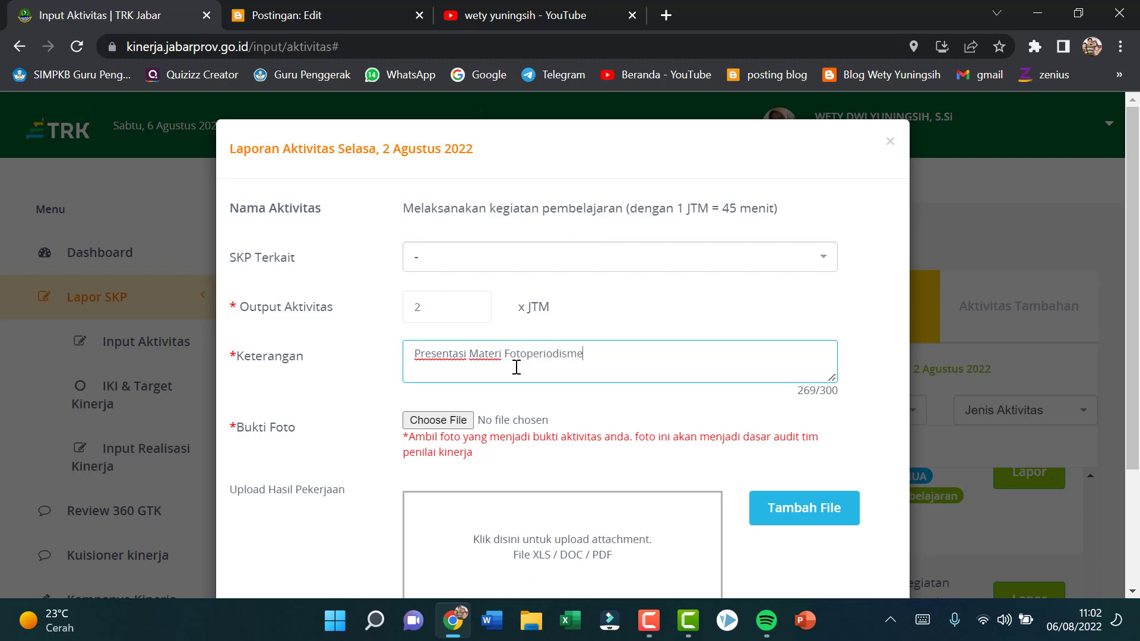
pyautogui.write('dan Embriogenesis')
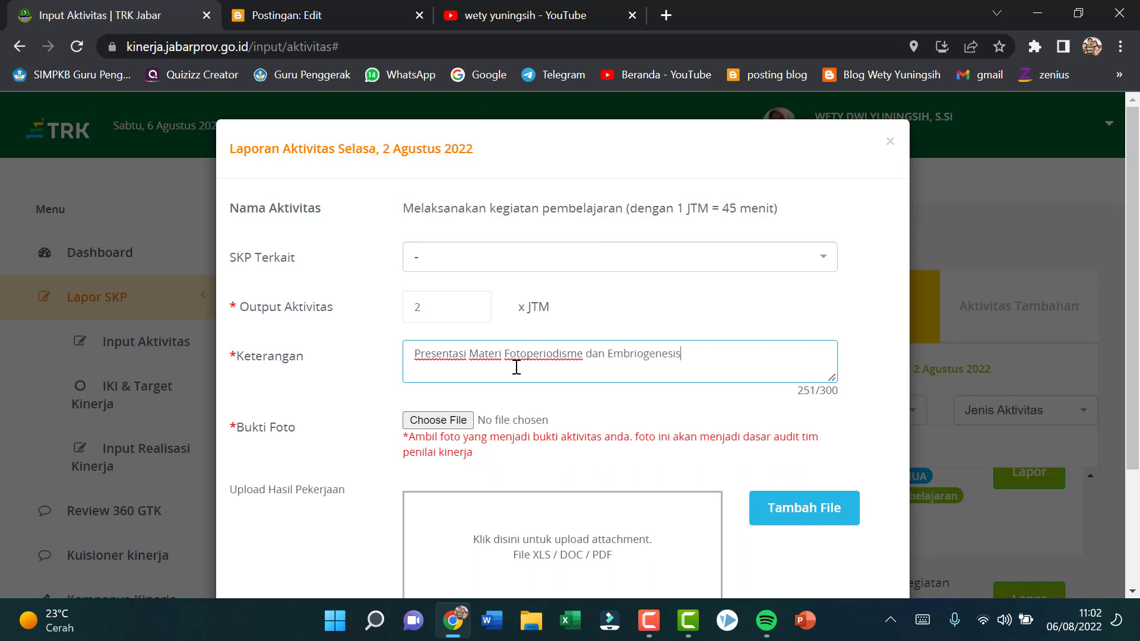
pyautogui.write(' di kelaa')
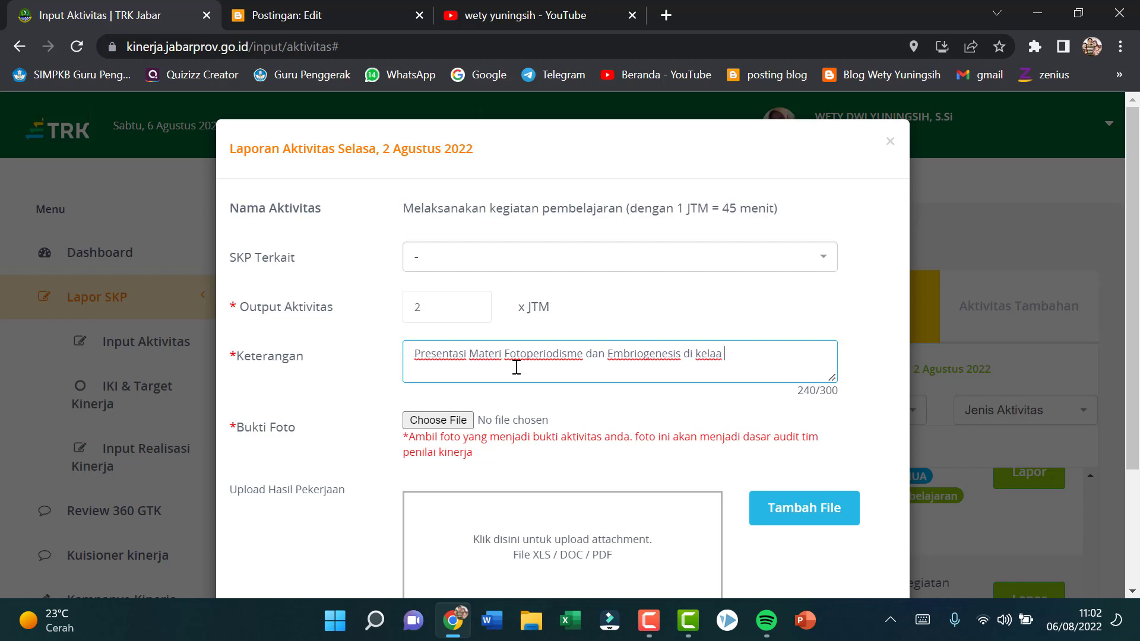
pyautogui.press('BackSpace')
pyautogui.press('BackSpace')
pyautogui.write('s 12')
# Step: Attach "WhatsApp Image 2022-08-06 at 08.05.27.jpeg" from the TRK folder in Pictures as the Bukti Foto for the 12 MIPA 8 report
pyautogui.click(410, 419)
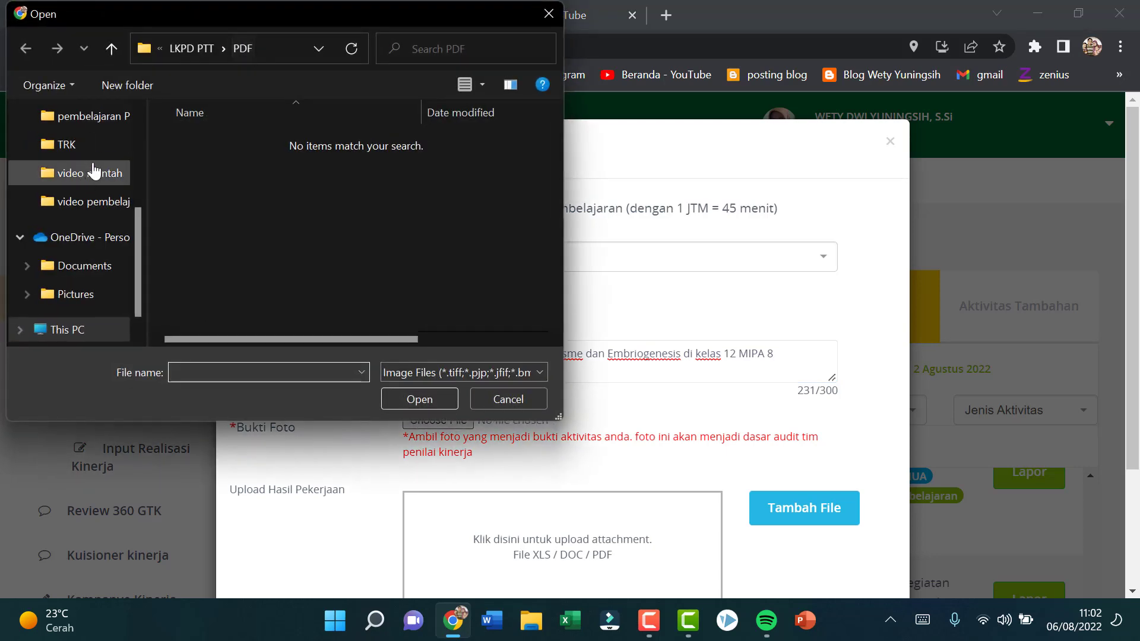
pyautogui.click(91, 142)
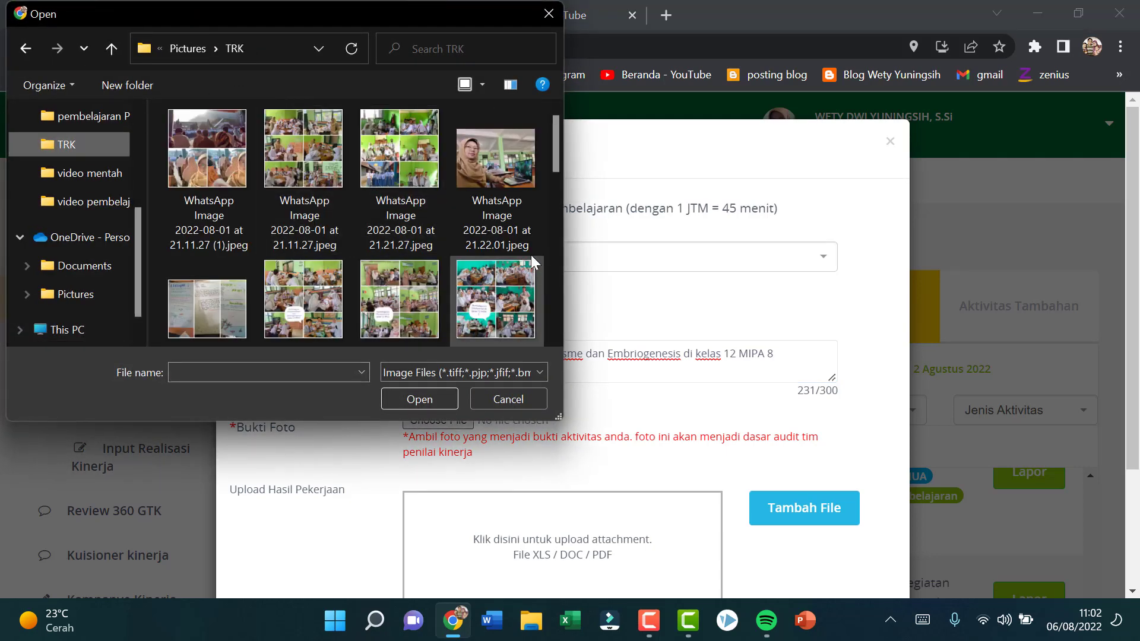
pyautogui.moveTo(555, 163)
pyautogui.mouseDown()
pyautogui.moveTo(558, 199)
pyautogui.moveTo(555, 182)
pyautogui.mouseUp()
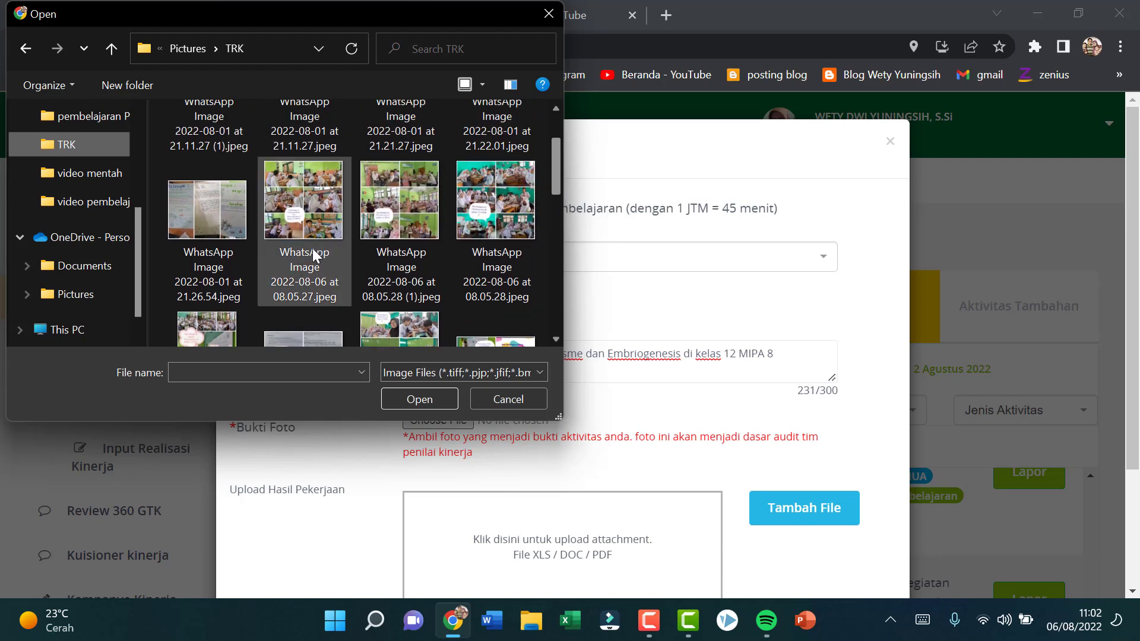
pyautogui.click(333, 201)
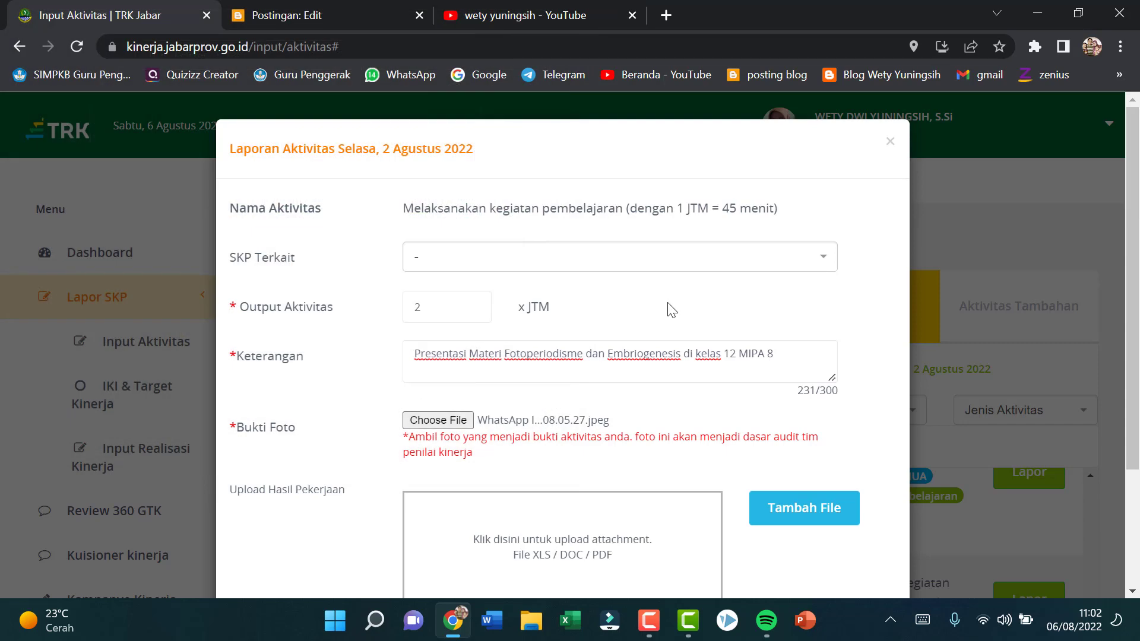
# Step: Attach the "LKPD Fotoperiodisme dan embriogenesis 2022" PDF from Drive D's LKPD kelas 12 > LKPD PTT > PDF folder and save the 12 MIPA 8 report
pyautogui.scroll(-3, 669, 312)
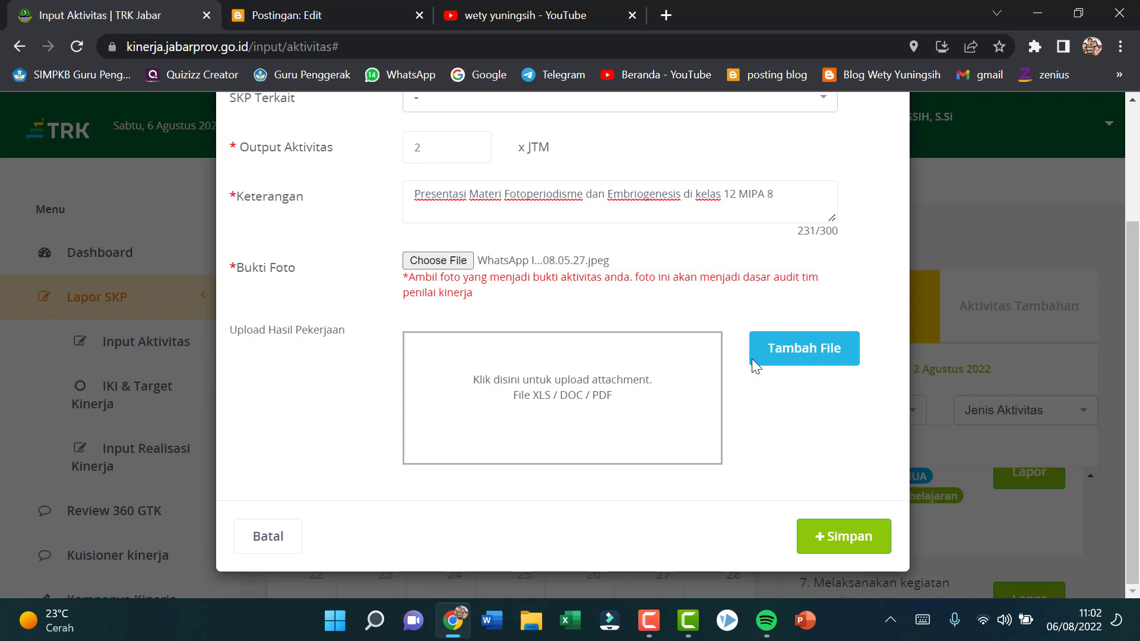
pyautogui.click(800, 364)
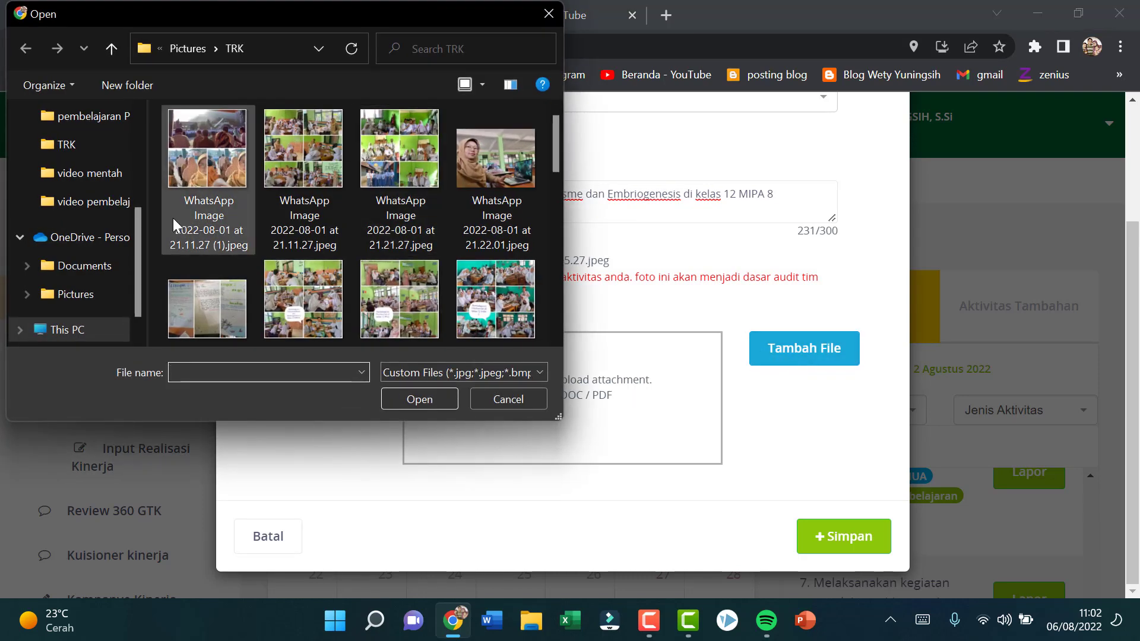
pyautogui.scroll(1, 113, 133)
pyautogui.click(81, 114)
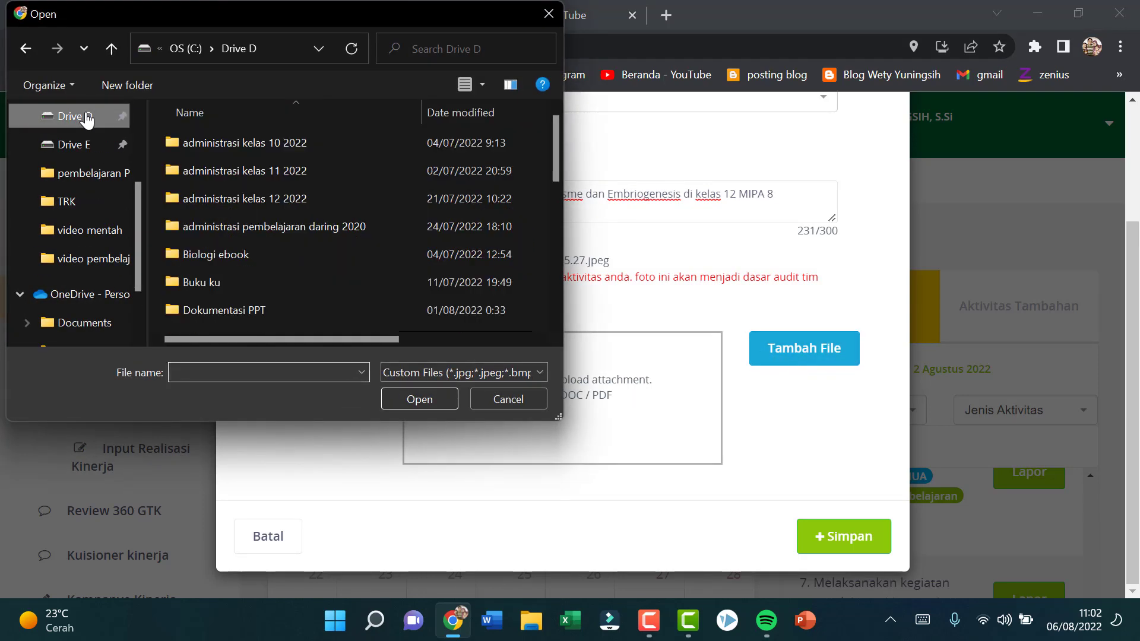
pyautogui.doubleClick(276, 224)
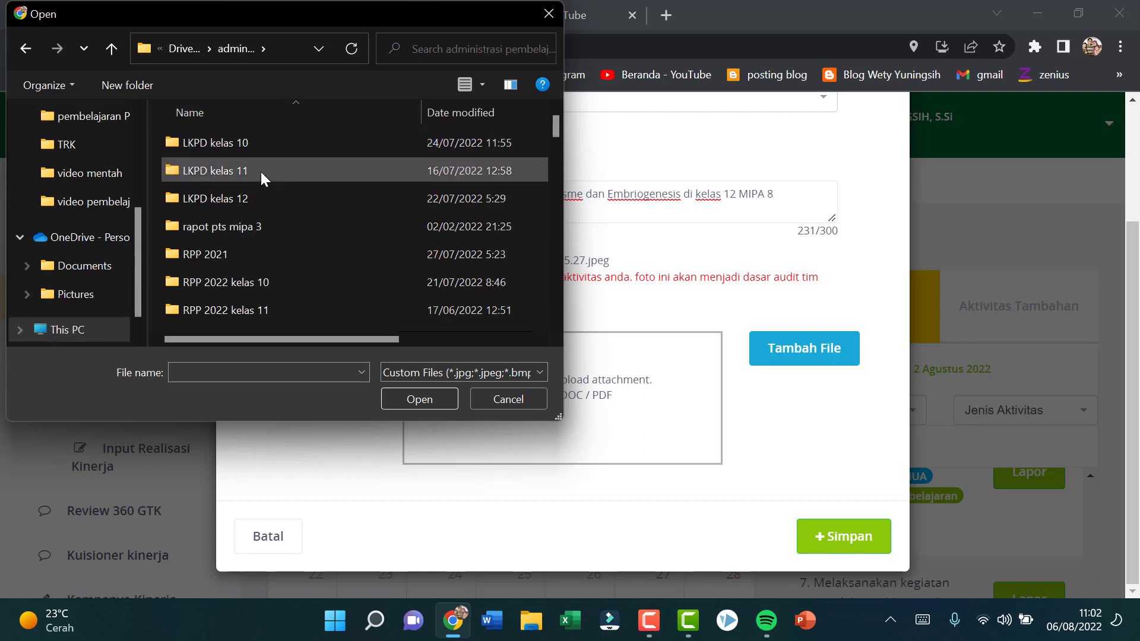
pyautogui.doubleClick(266, 196)
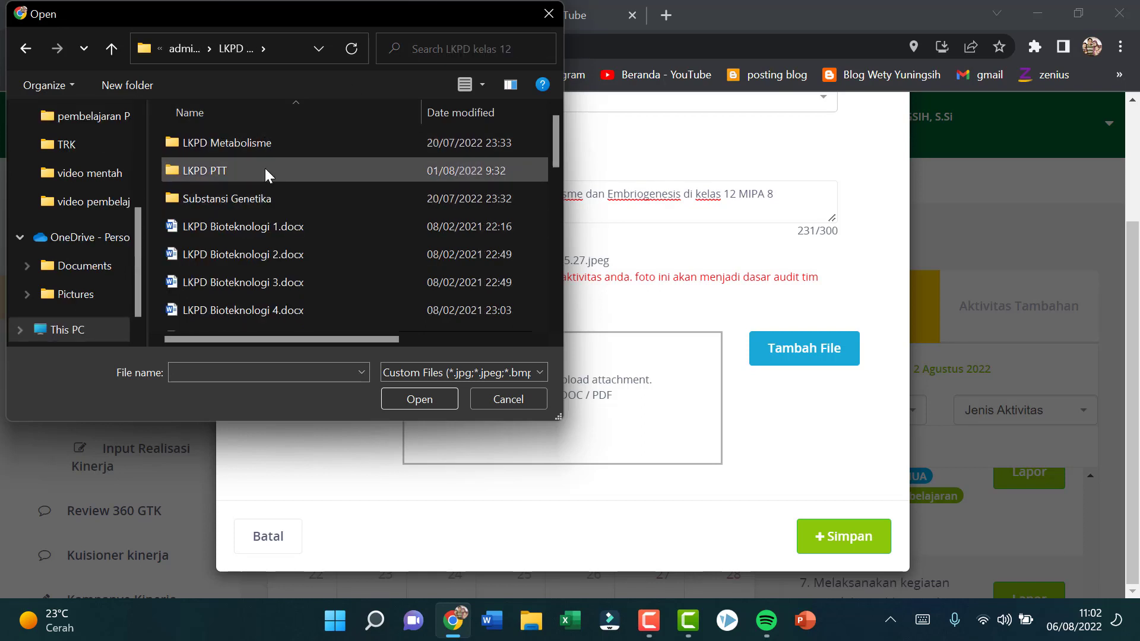
pyautogui.doubleClick(264, 172)
pyautogui.doubleClick(265, 144)
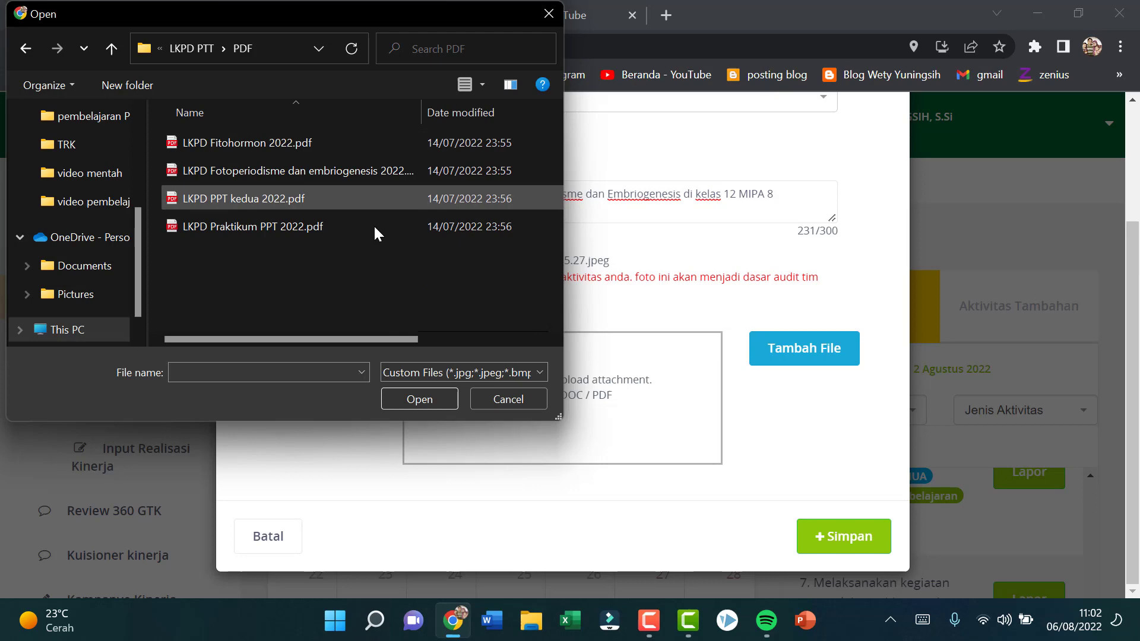
pyautogui.click(290, 164)
pyautogui.click(425, 397)
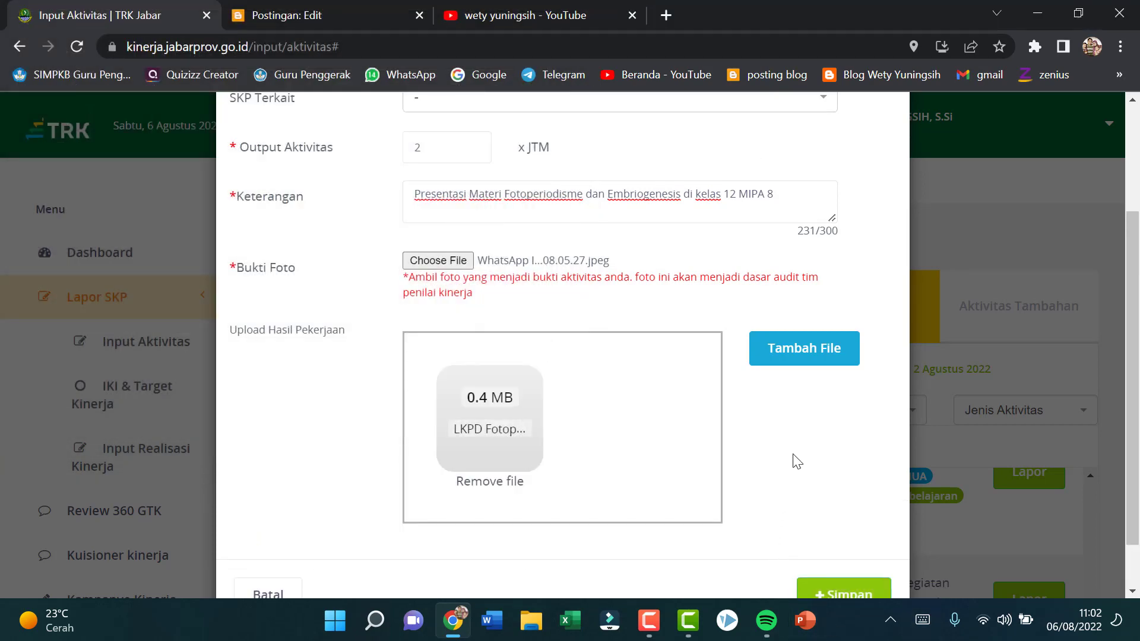
pyautogui.scroll(-1, 795, 469)
pyautogui.click(859, 551)
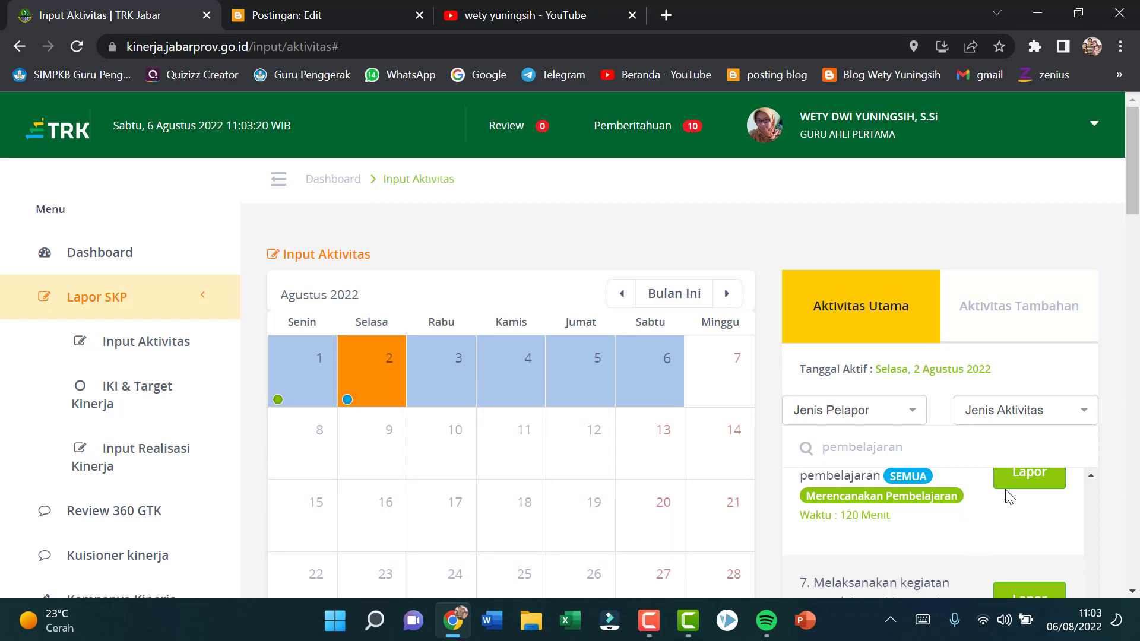
# Step: Open a "Melakukan refleksi pembelajaran" report for 2 August 2022 and describe it as "Melaksanakan refleksi pembelajaran kelas 12 IPA/IPS LM" in the Keterangan
pyautogui.scroll(8, 1009, 498)
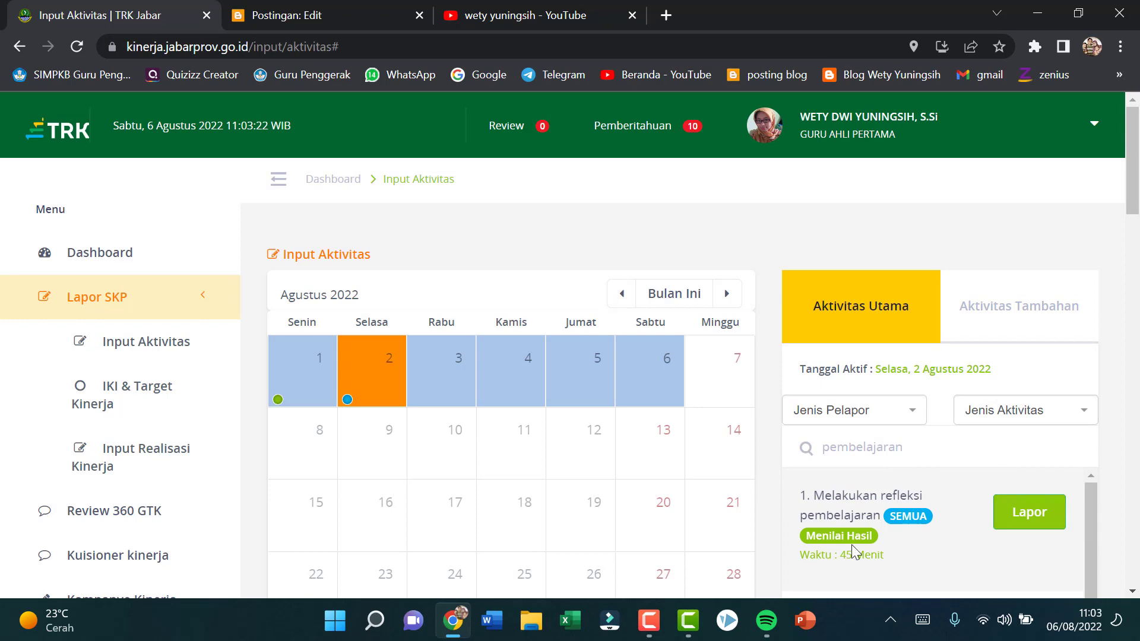
pyautogui.click(1031, 515)
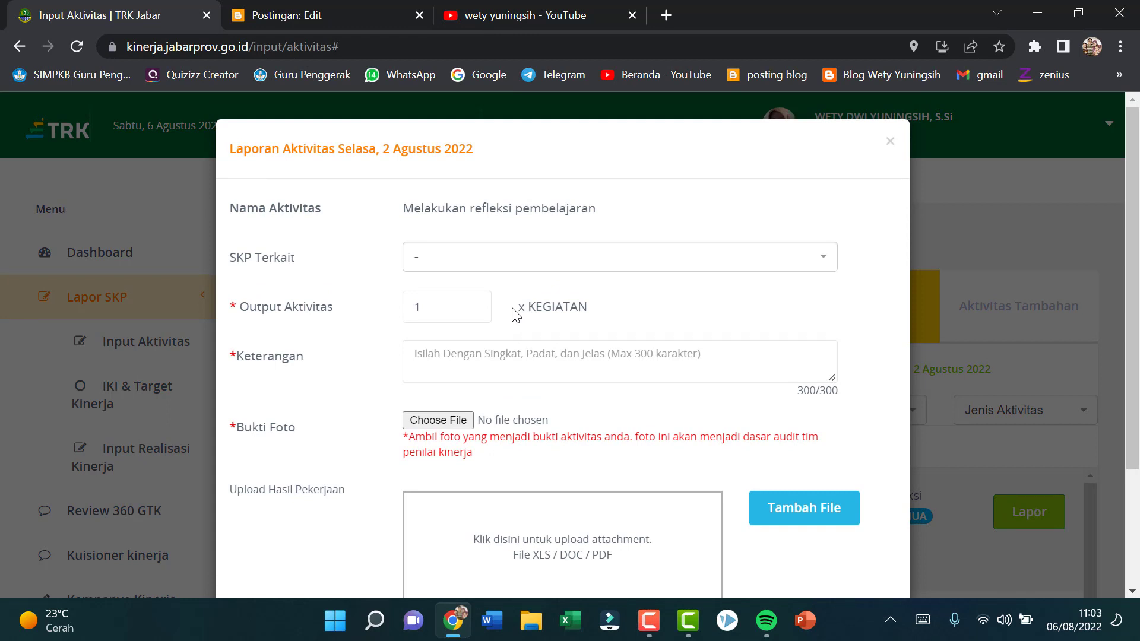
pyautogui.click(474, 362)
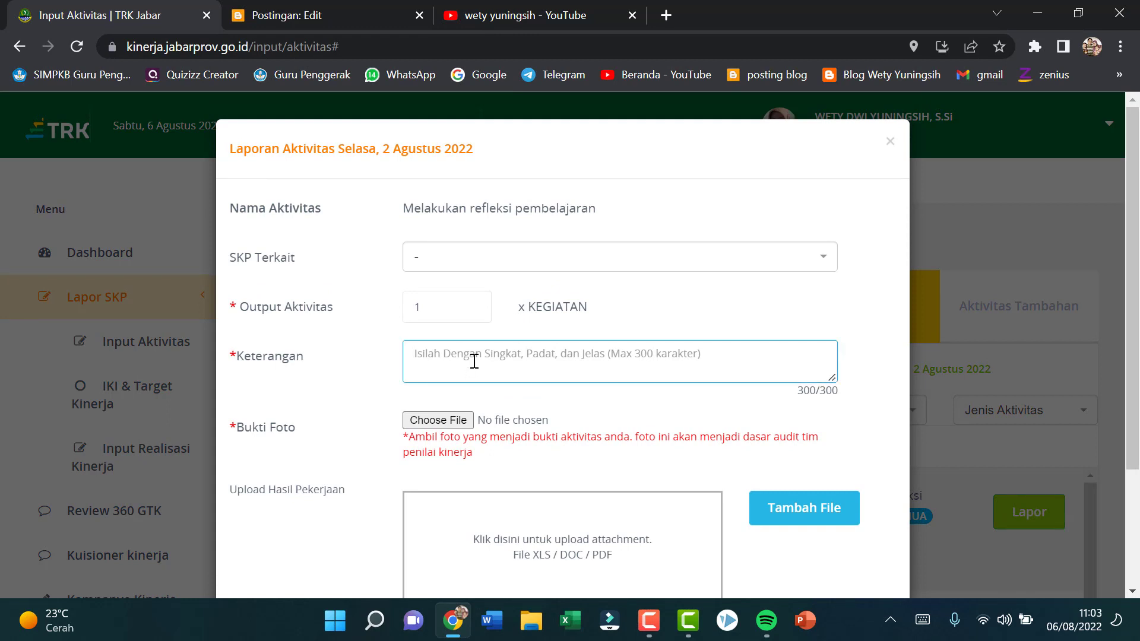
pyautogui.write('Melaksanakan')
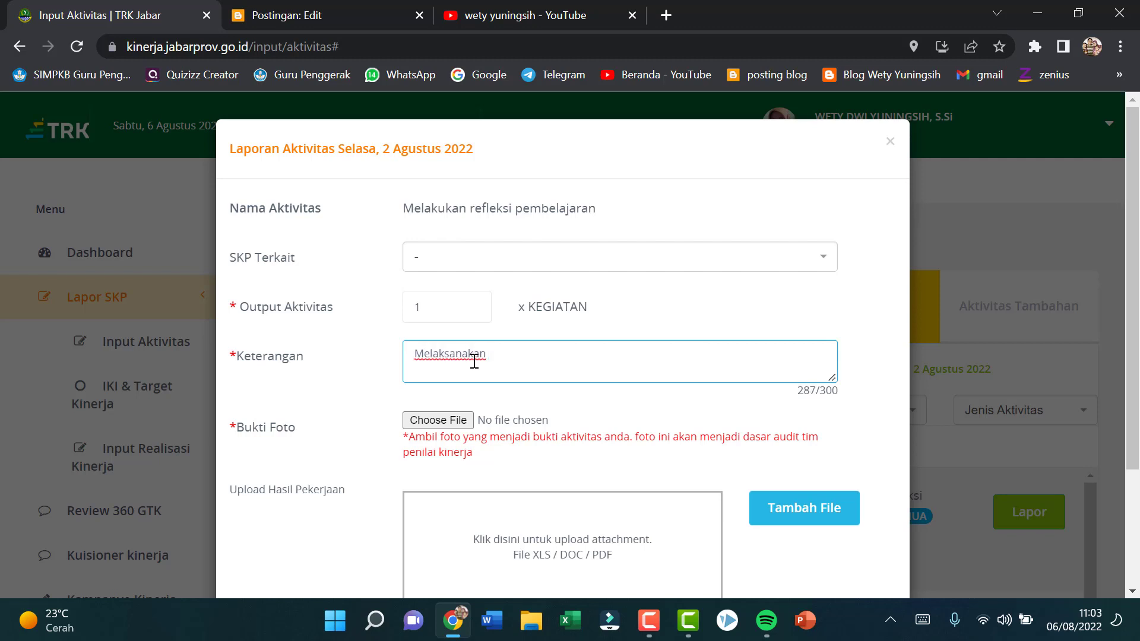
pyautogui.write(' refleksi')
pyautogui.write(' e')
pyautogui.write('embelajaran kel')
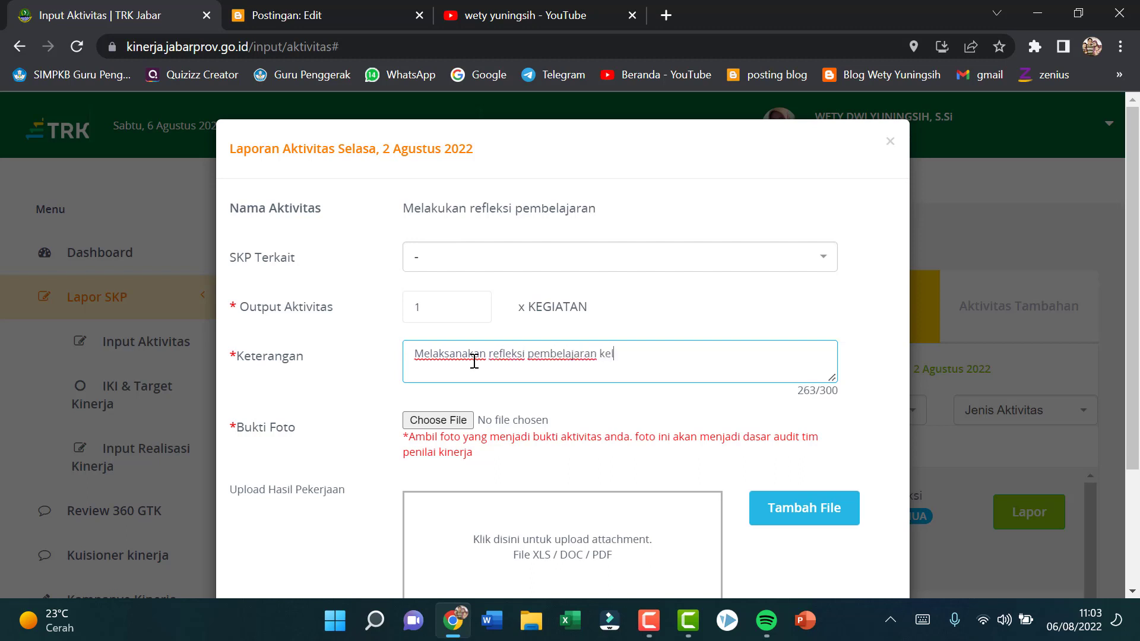
pyautogui.write('as 1')
pyautogui.write('{')
pyautogui.press('BackSpace')
pyautogui.press('BackSpace')
pyautogui.write('IPA/IPS LM')
# Step: Attach "WhatsApp Image 2022-08-06 at 08.05.30.jpeg" from the TRK pictures folder as the Bukti Foto and save the reflection report
pyautogui.click(454, 422)
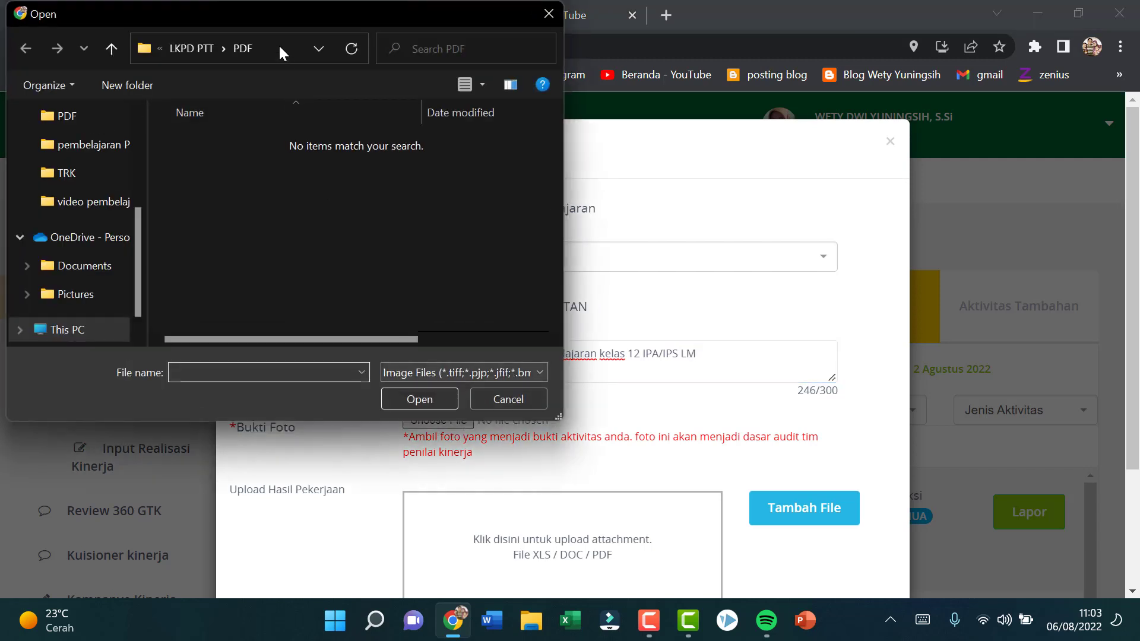
pyautogui.click(104, 170)
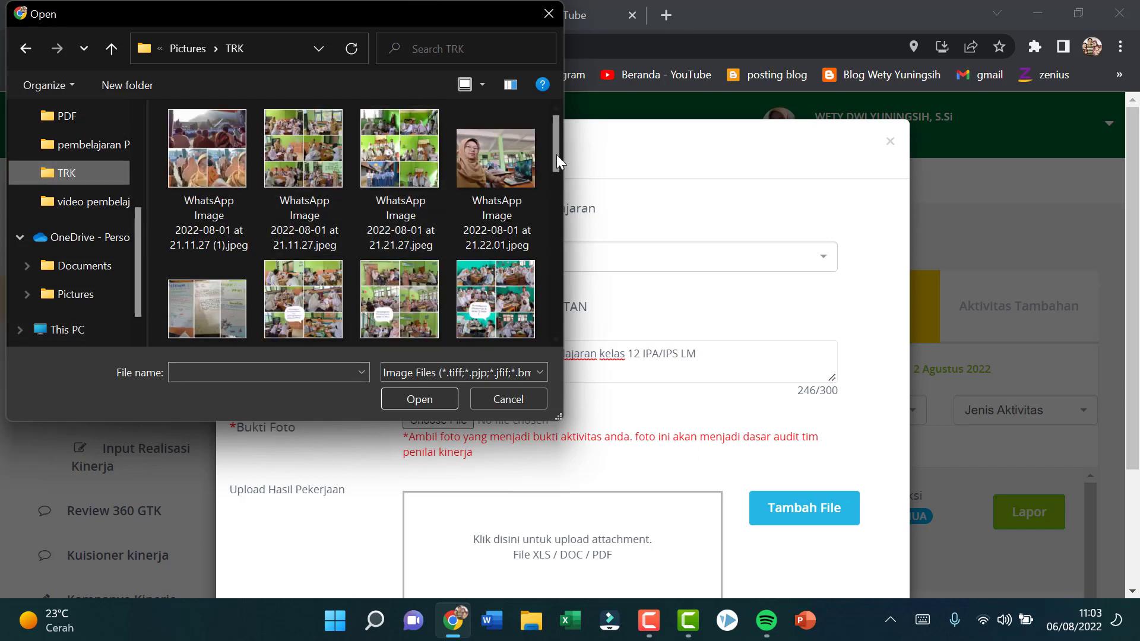
pyautogui.moveTo(554, 155); pyautogui.dragTo(577, 206)
pyautogui.click(301, 273)
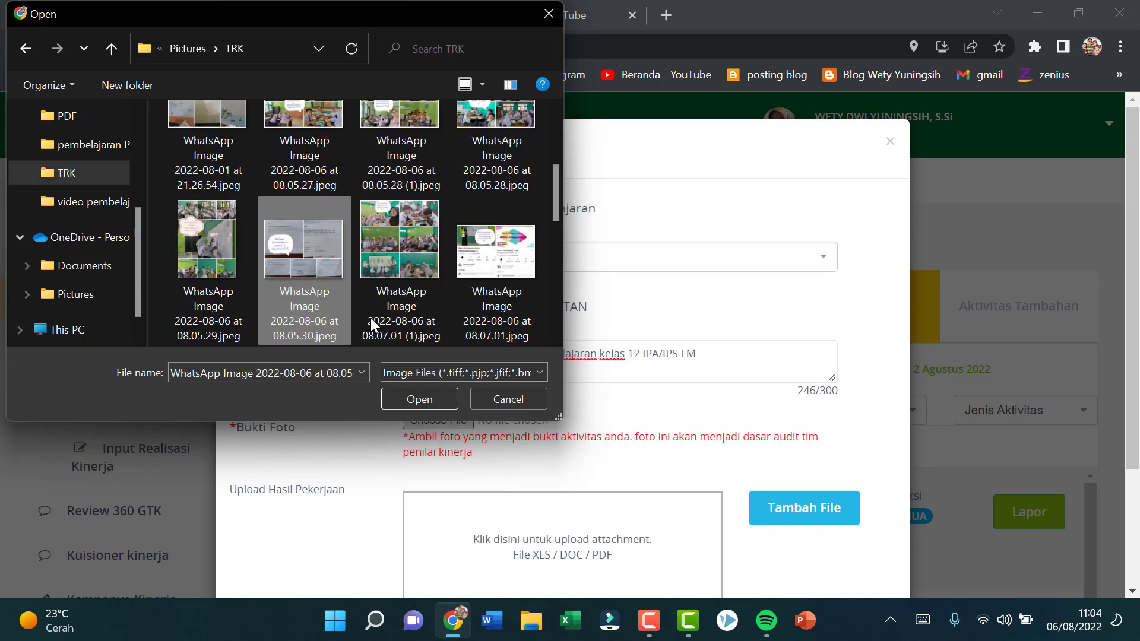
pyautogui.click(437, 399)
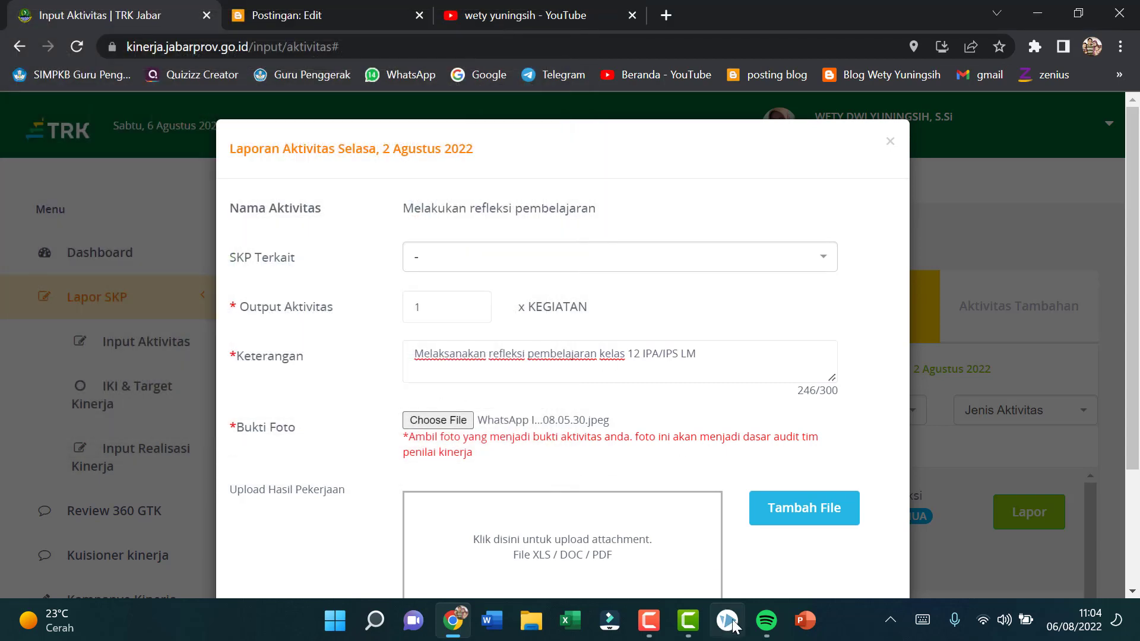
pyautogui.scroll(-3, 661, 515)
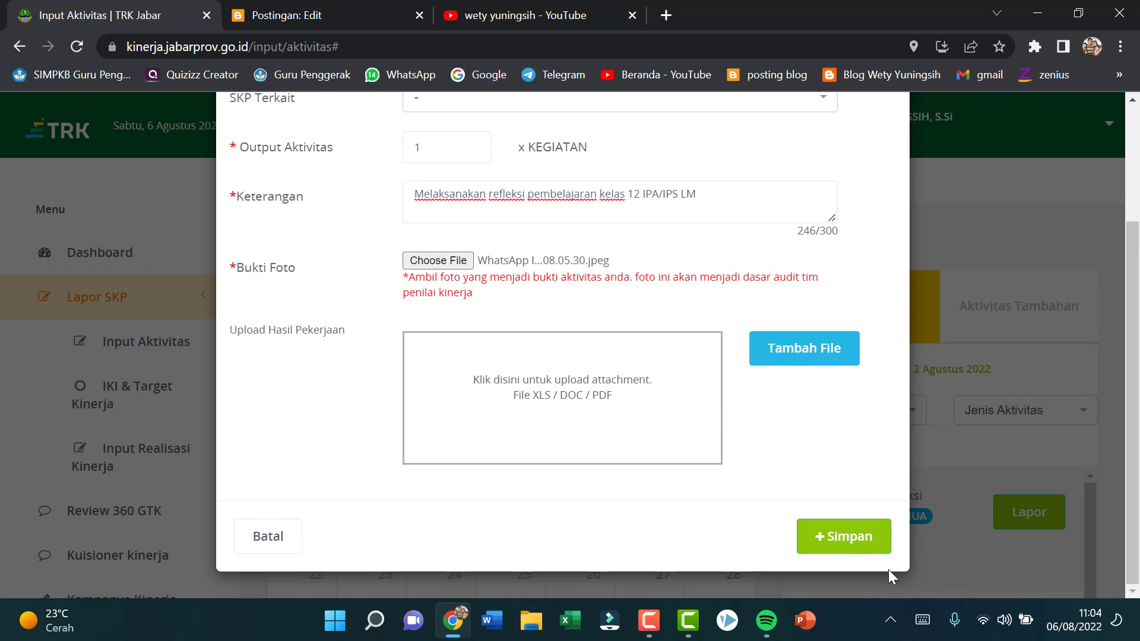
pyautogui.click(854, 542)
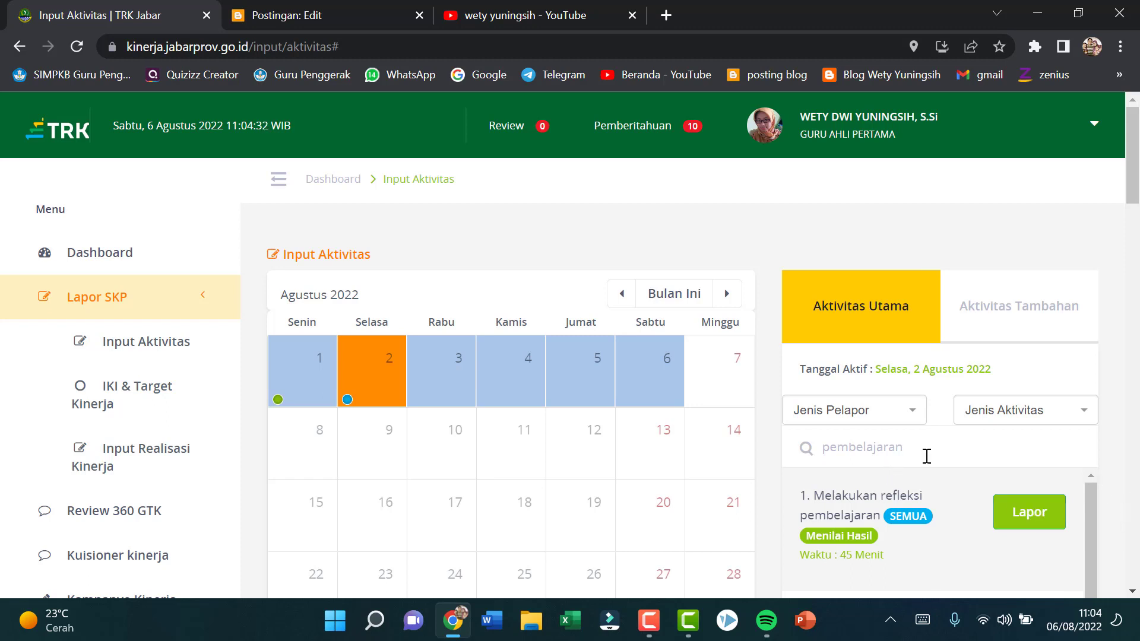
# Step: Filter the main activities by the Jenis Aktivitas "Merencanakan Pembelajaran" and review the planning activities offered for reporting
pyautogui.scroll(-2, 939, 461)
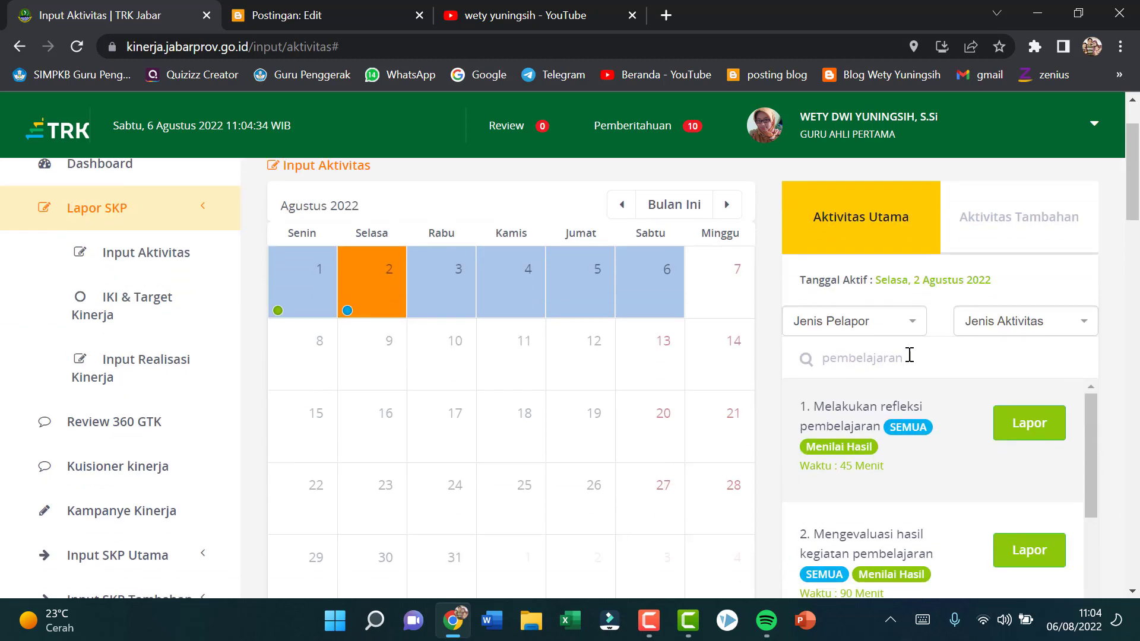
pyautogui.click(1089, 326)
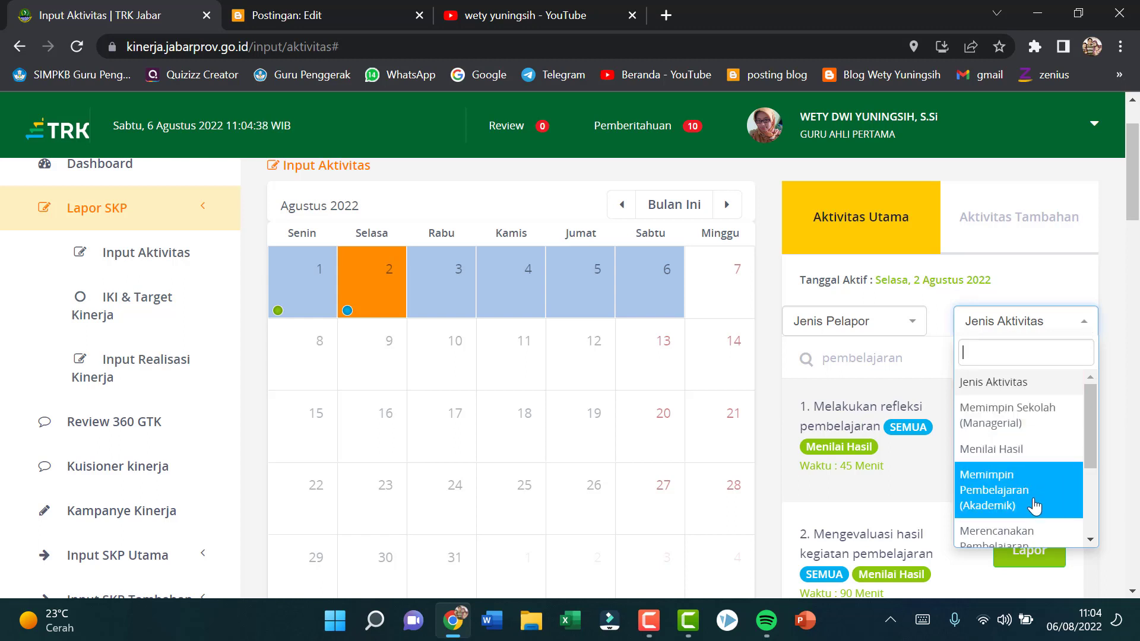
pyautogui.scroll(-2, 1034, 506)
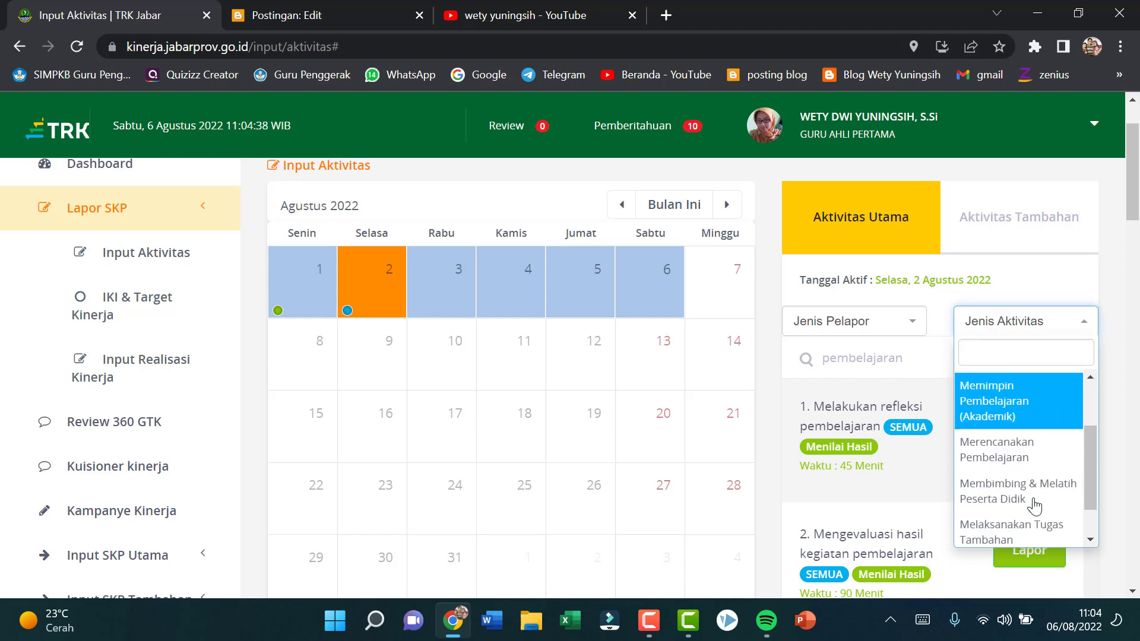
pyautogui.click(1034, 456)
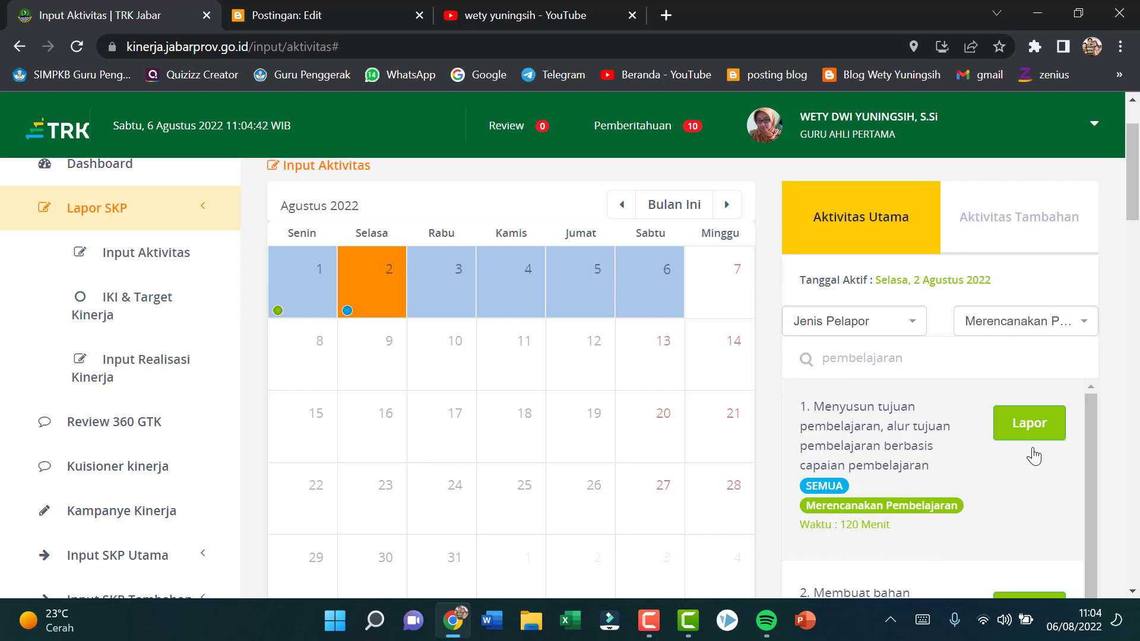
pyautogui.scroll(-1, 963, 493)
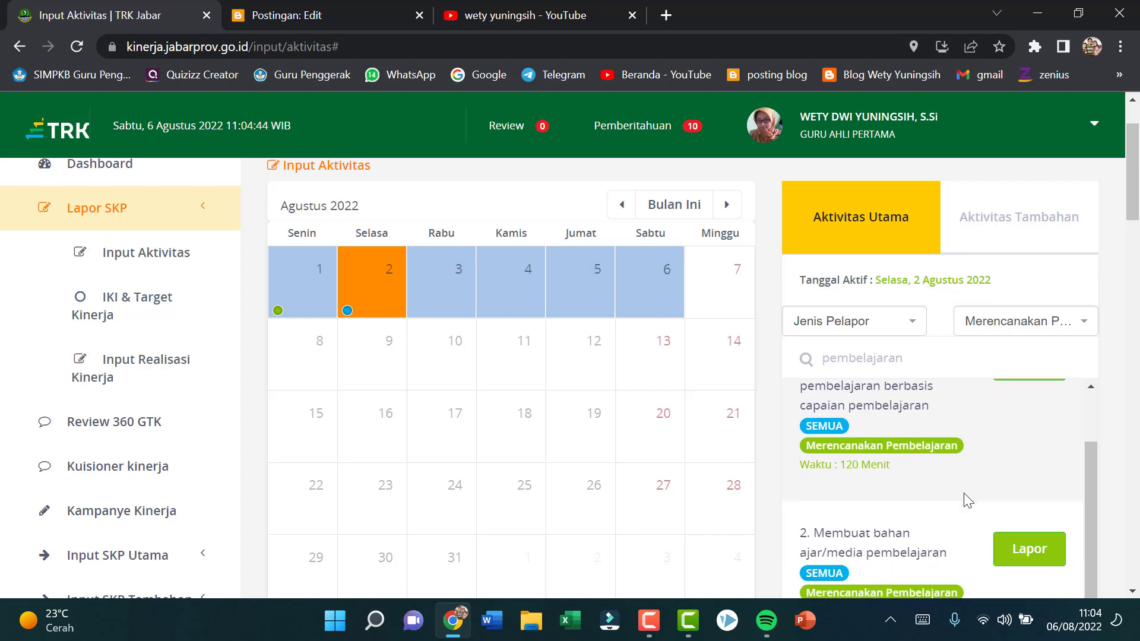
pyautogui.scroll(-3, 991, 521)
pyautogui.scroll(-5, 977, 471)
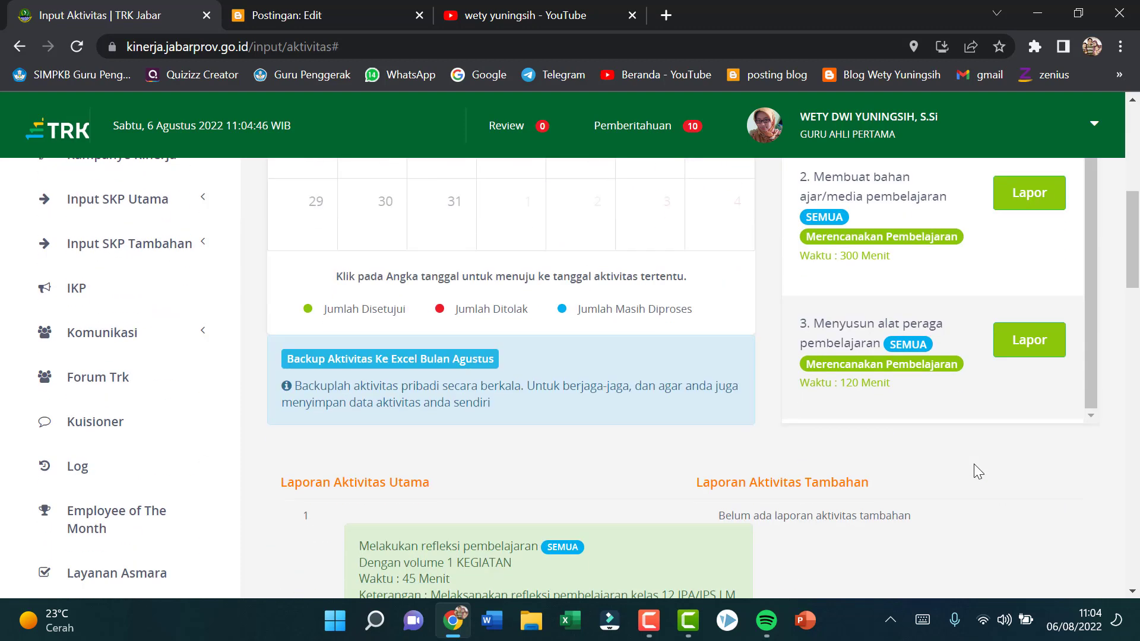
pyautogui.scroll(10, 976, 470)
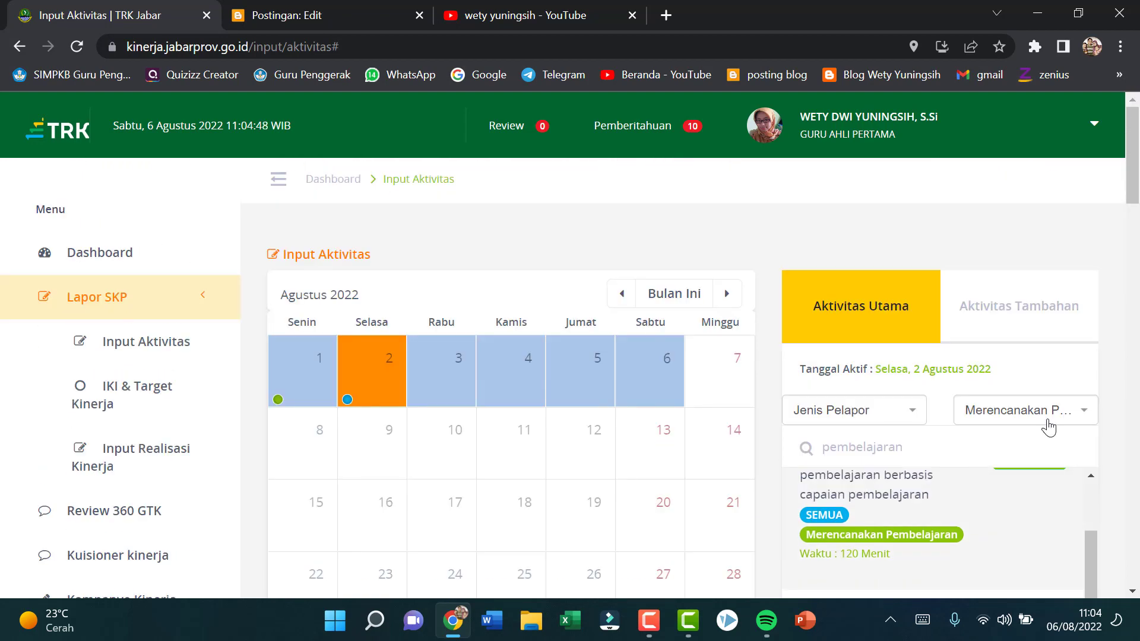
# Step: Reset the Jenis Aktivitas filter and review all "pembelajaran" activities with their reporter type, category and time in minutes
pyautogui.click(1084, 415)
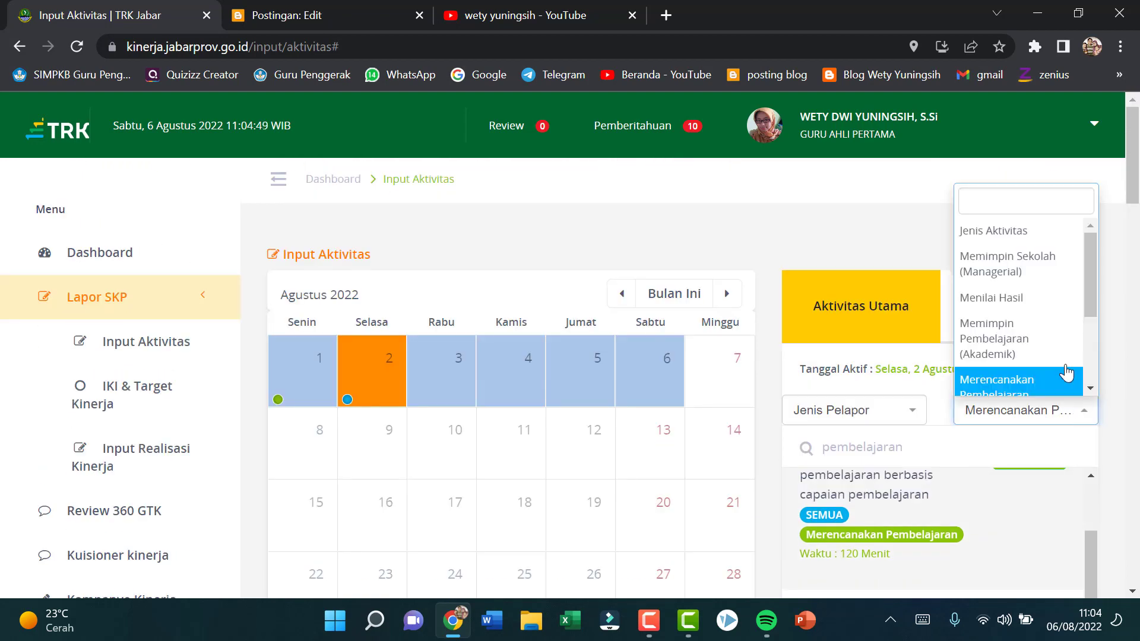
pyautogui.click(995, 230)
pyautogui.scroll(3, 977, 501)
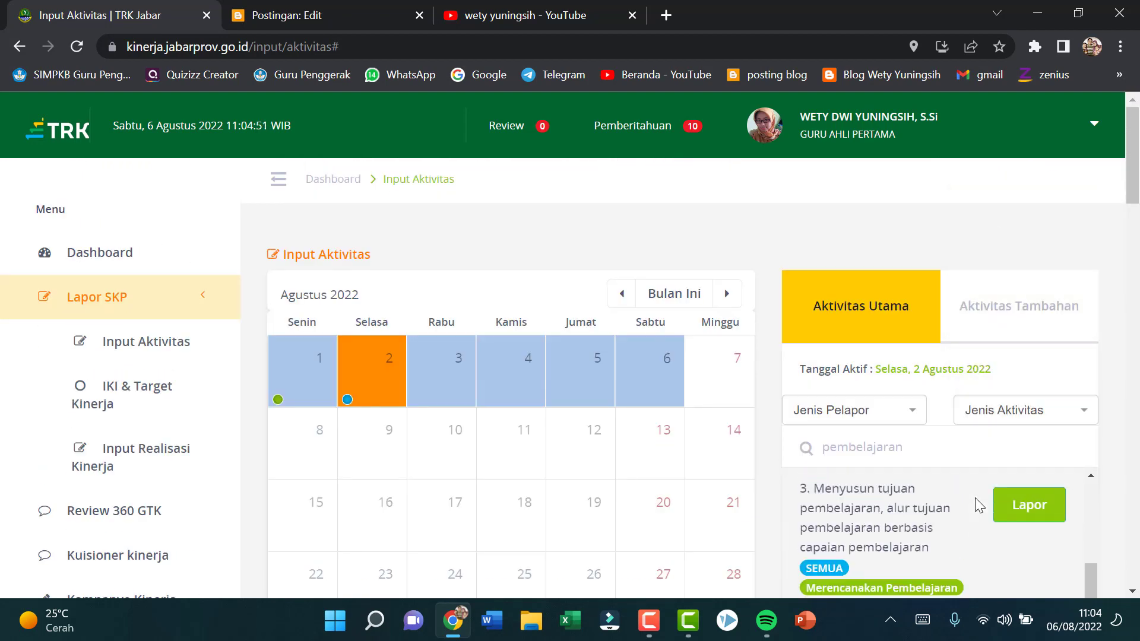
pyautogui.moveTo(1134, 181); pyautogui.dragTo(1137, 237)
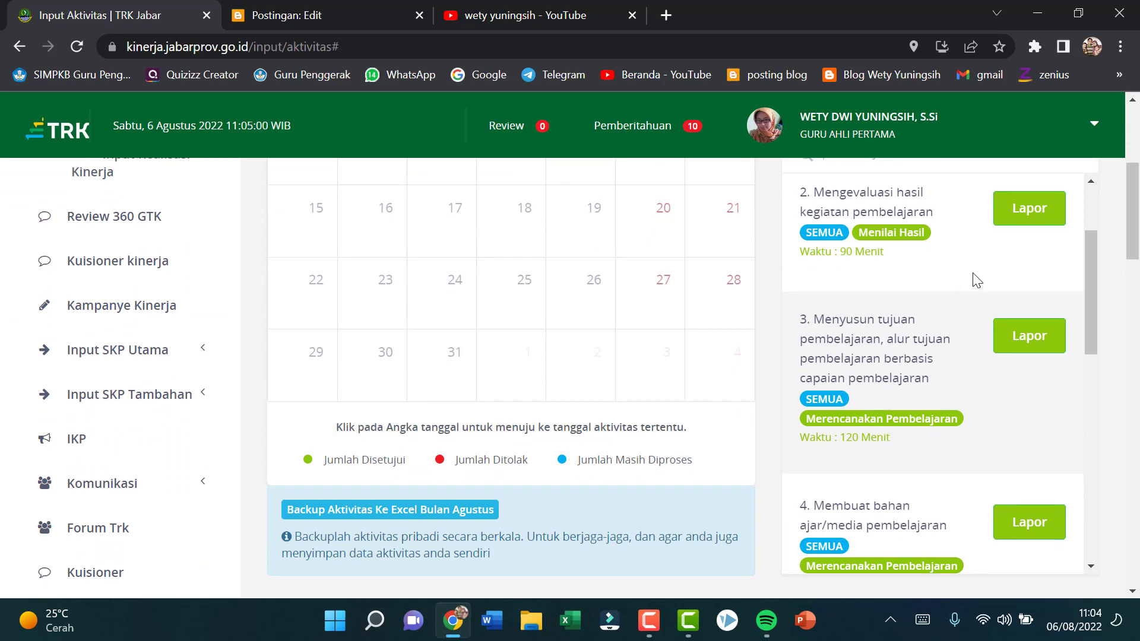
pyautogui.scroll(5, 911, 398)
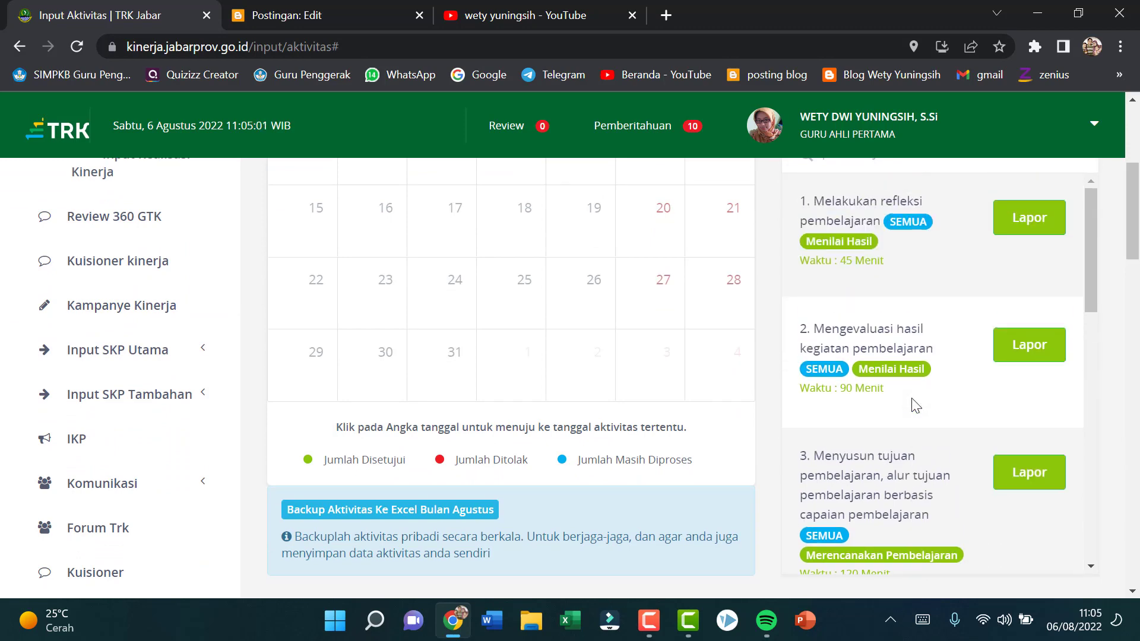
pyautogui.scroll(-3, 912, 399)
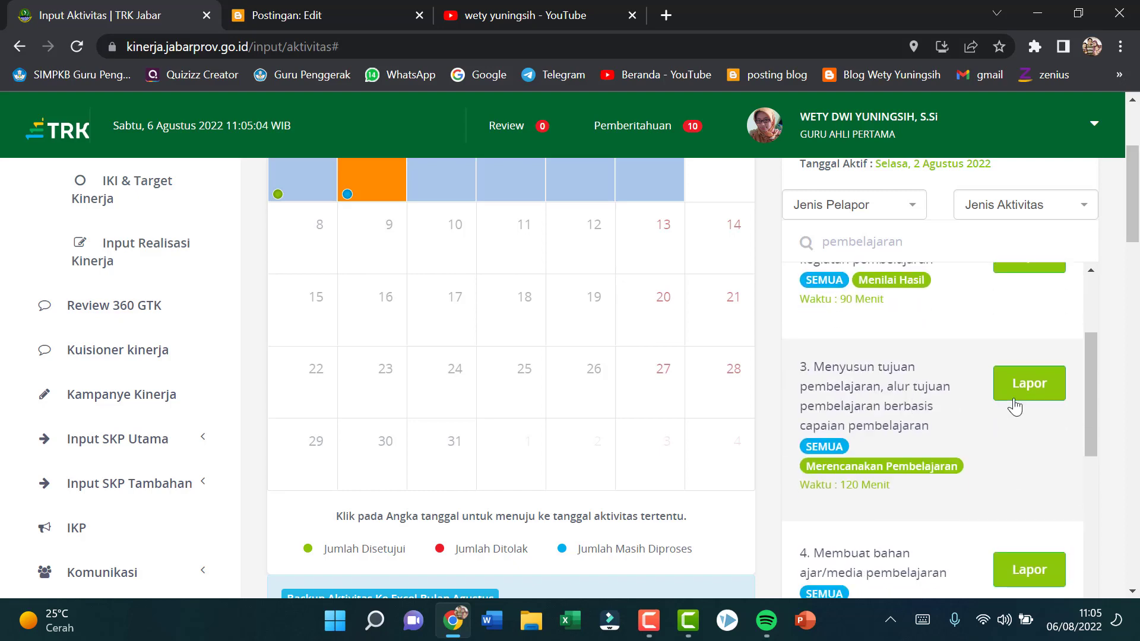
pyautogui.scroll(-4, 947, 478)
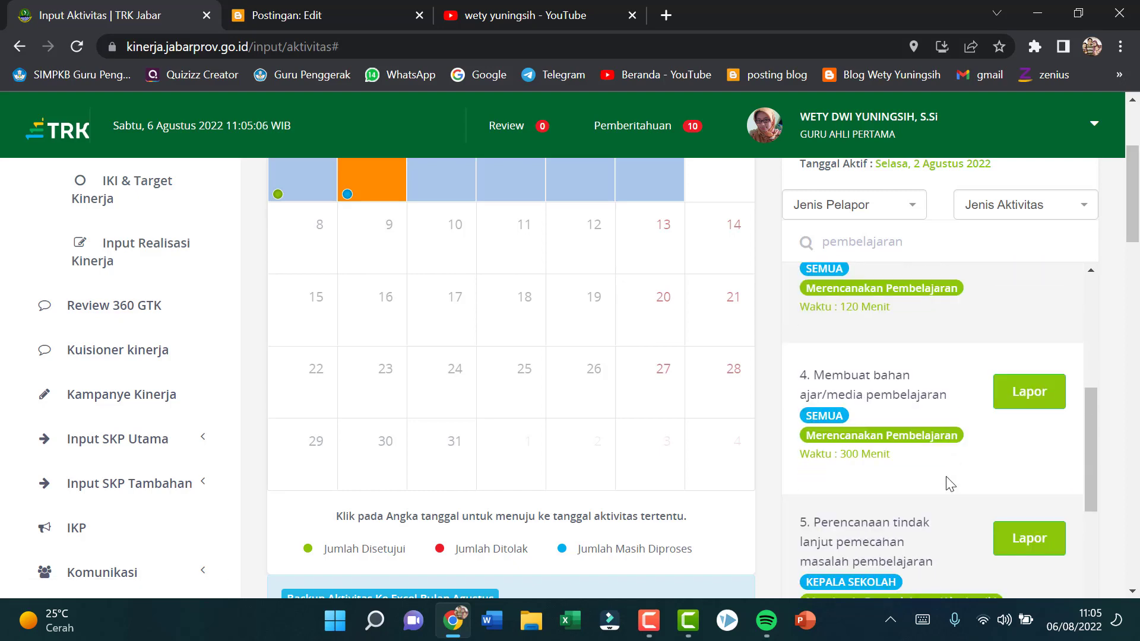
pyautogui.scroll(-4, 947, 483)
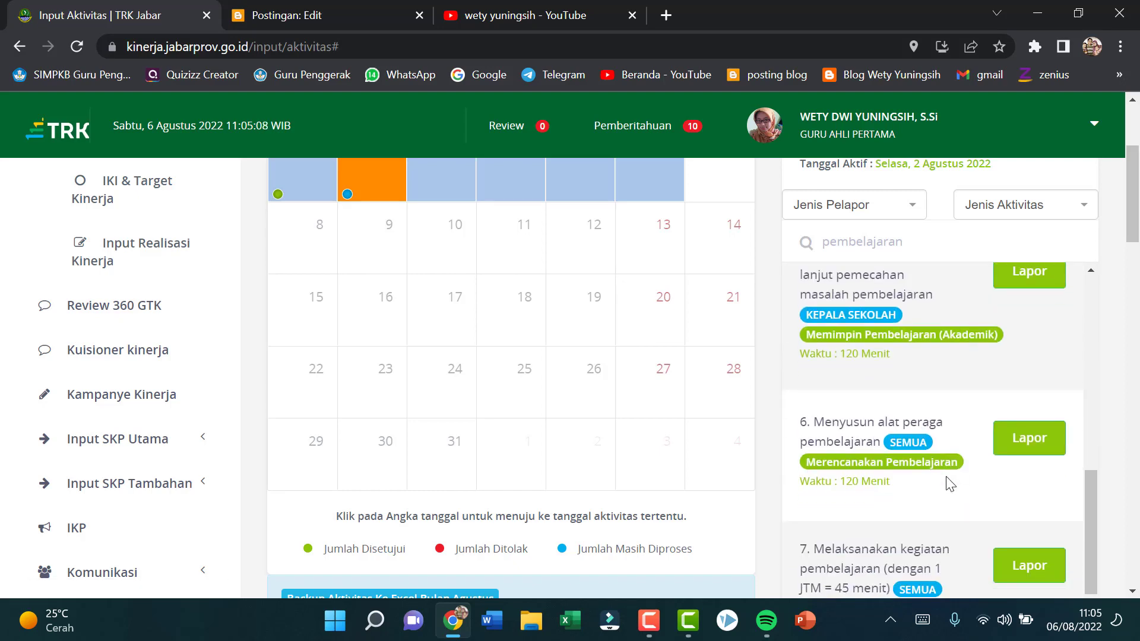
pyautogui.scroll(-1, 946, 484)
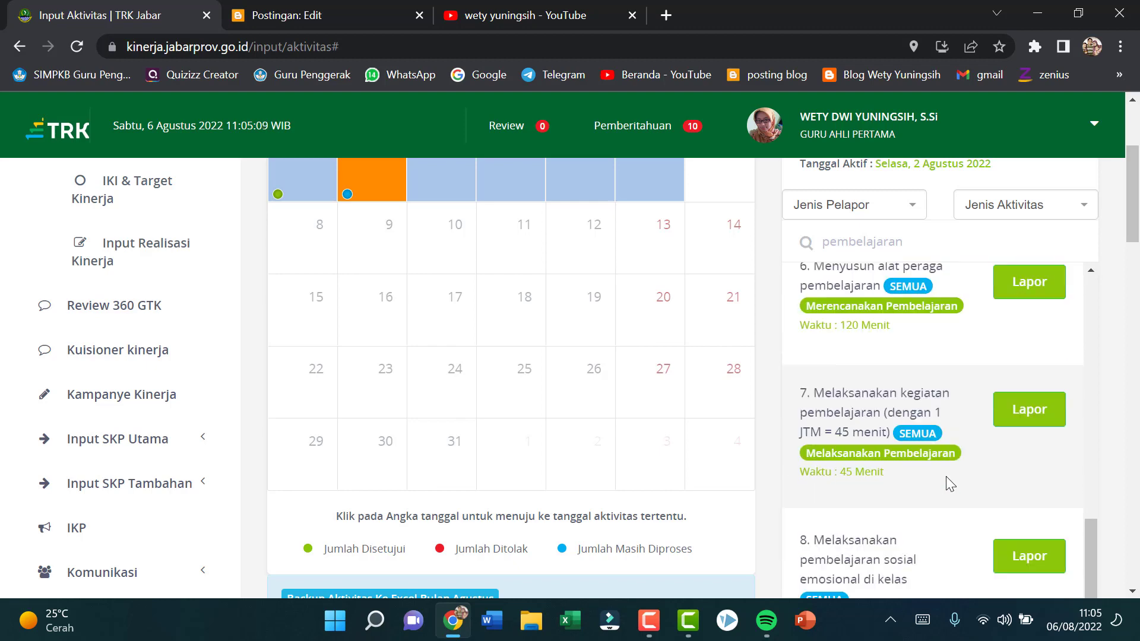
pyautogui.scroll(-2, 964, 587)
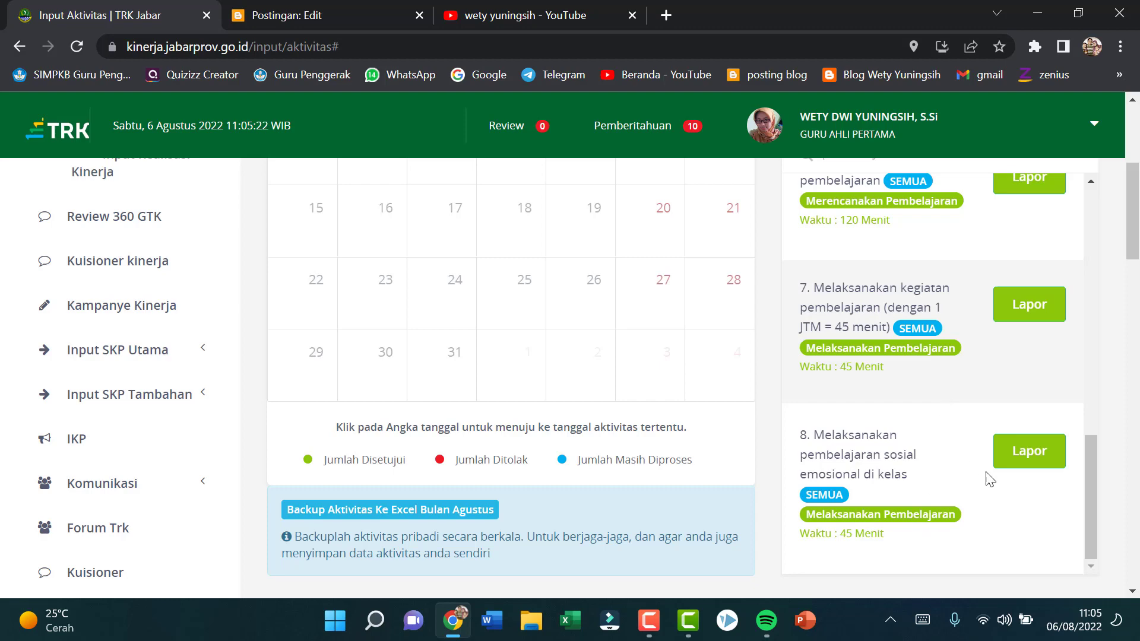
# Step: Open a report for the activity "Melaksanakan pembelajaran sosial emosional di kelas" on 2 August 2022
pyautogui.scroll(-2, 946, 343)
pyautogui.scroll(10, 970, 316)
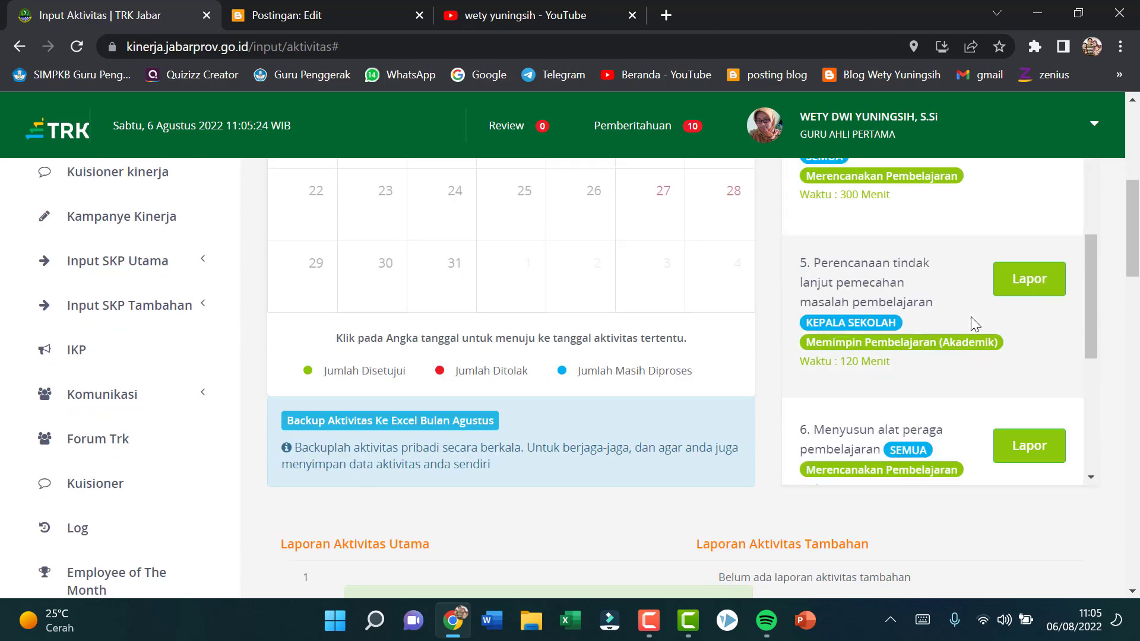
pyautogui.scroll(4, 669, 238)
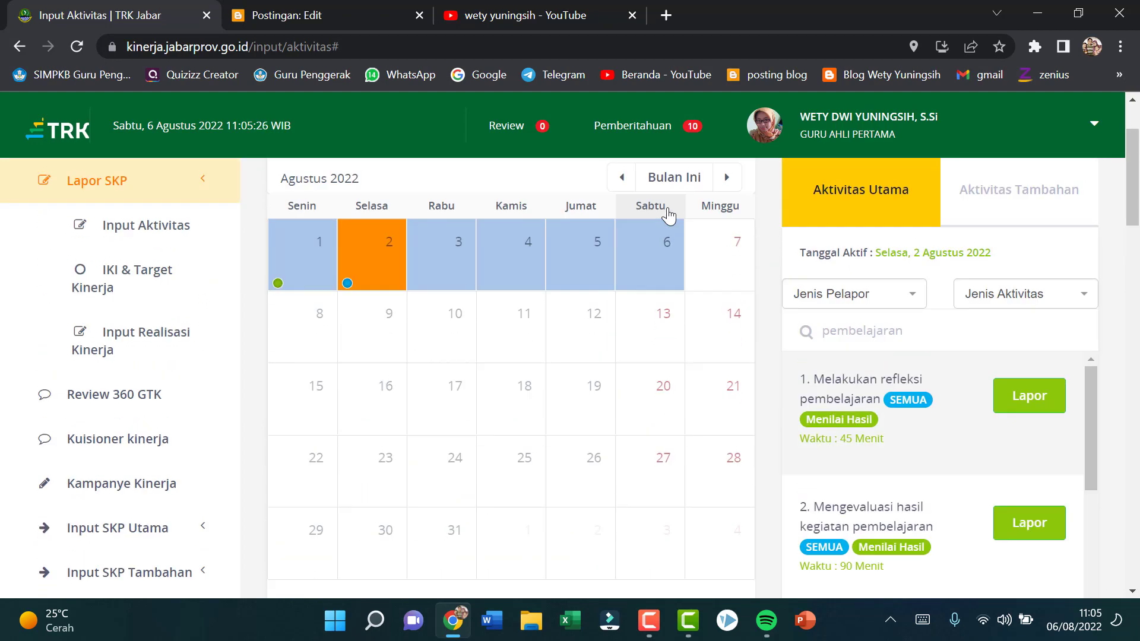
pyautogui.scroll(-3, 669, 215)
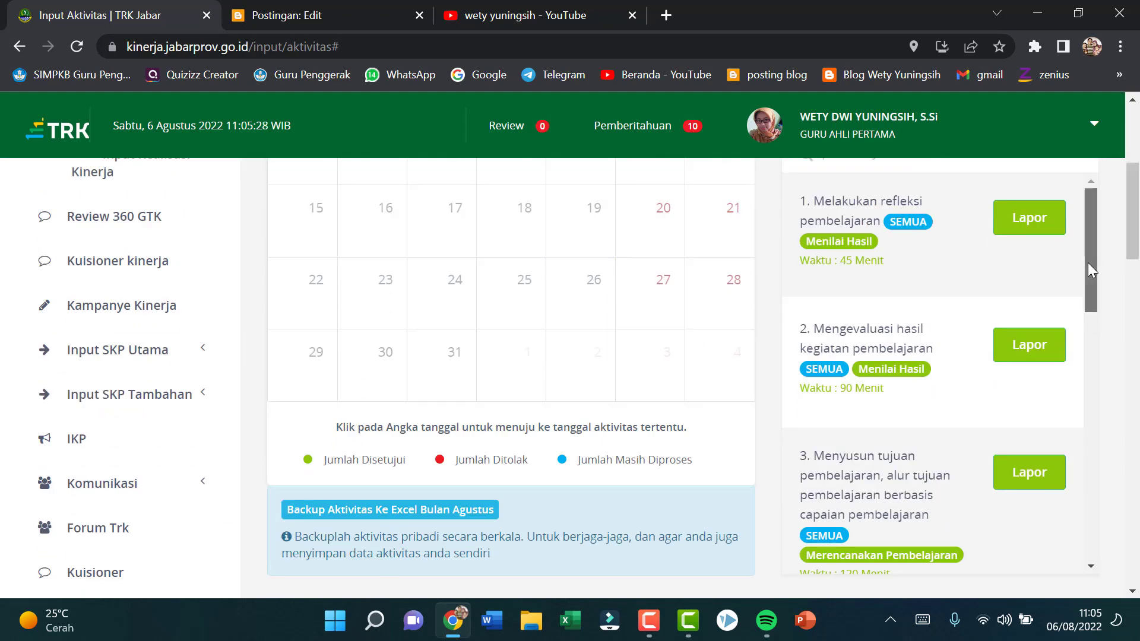
pyautogui.moveTo(1090, 270); pyautogui.dragTo(1126, 540)
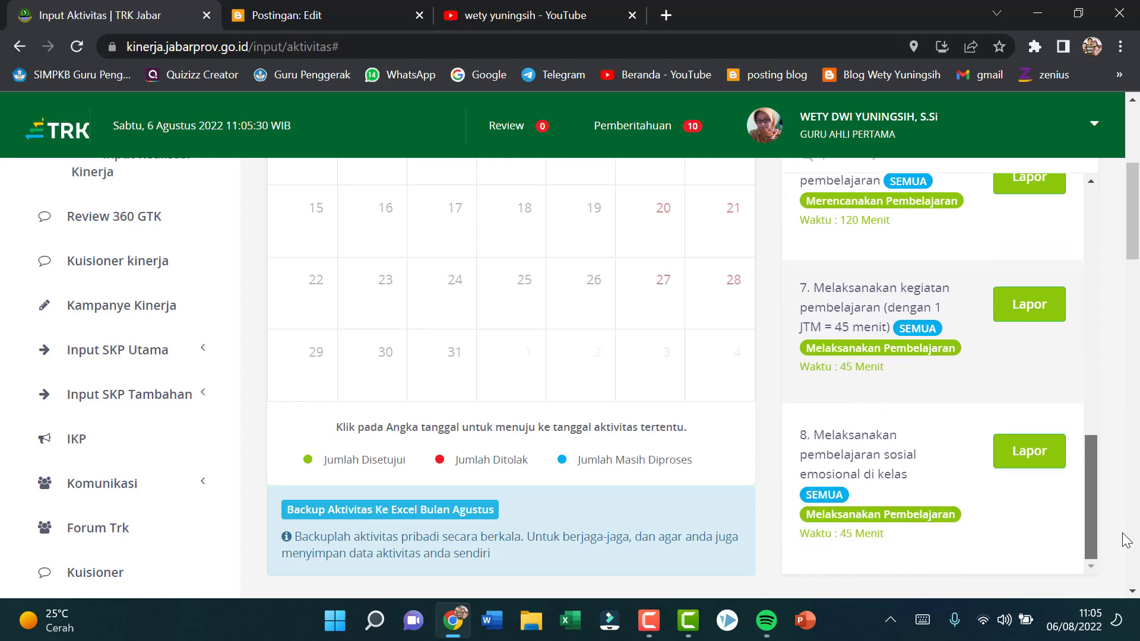
pyautogui.click(1022, 458)
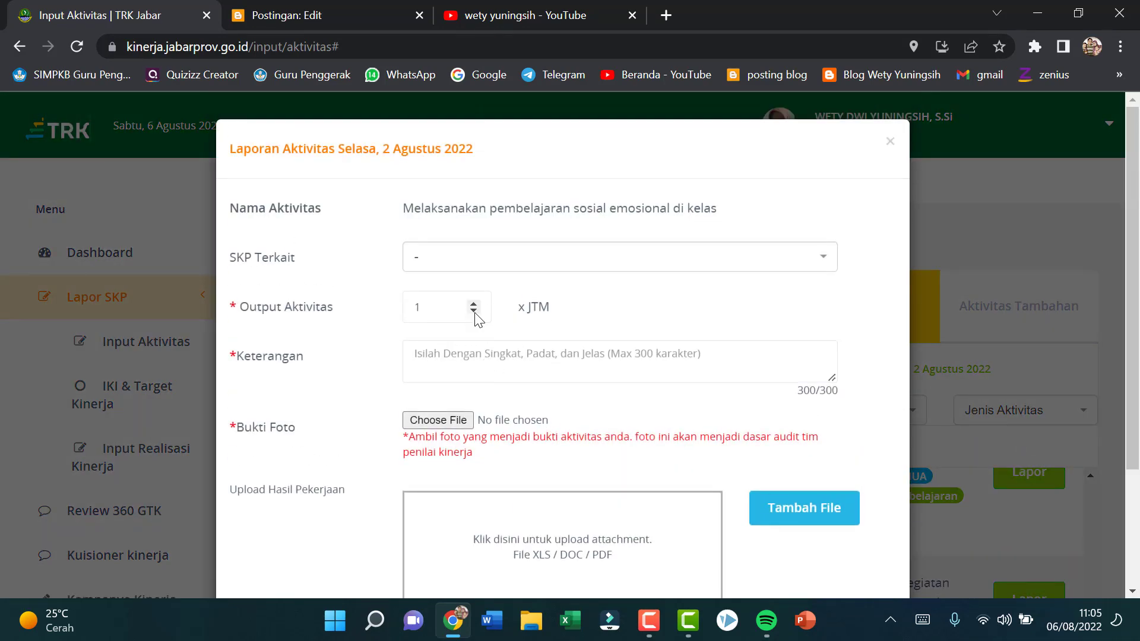
# Step: Describe the activity as "Menambahakan pembelajaran sosial emosional di RPP (Rencana Pembelajaran)" in the Keterangan
pyautogui.click(468, 353)
pyautogui.write('M')
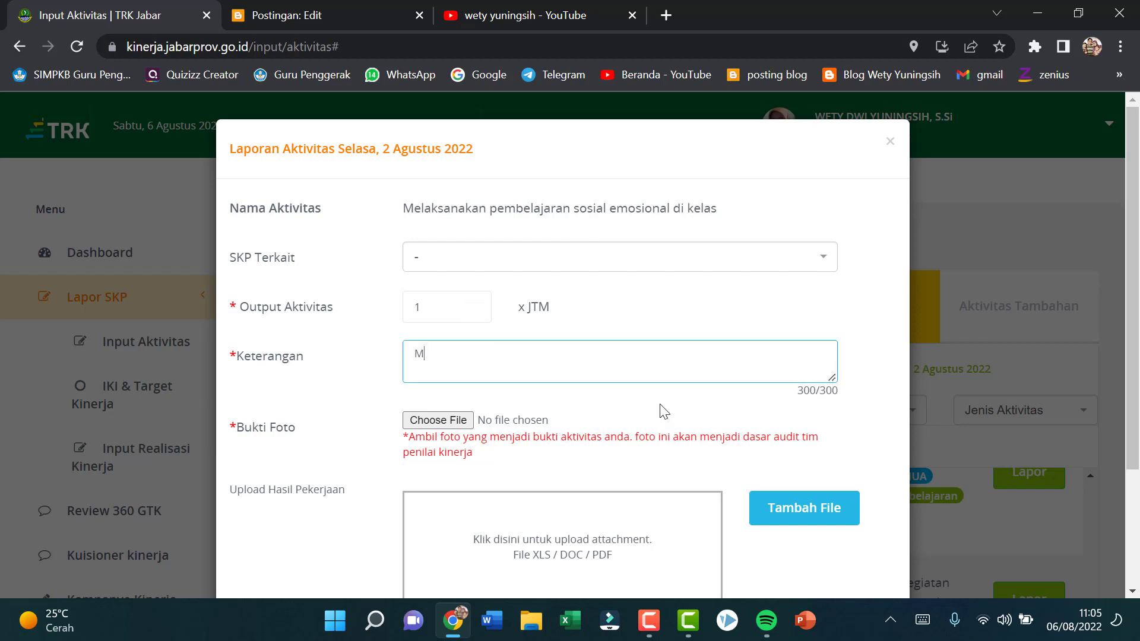
pyautogui.write('enambahakan s')
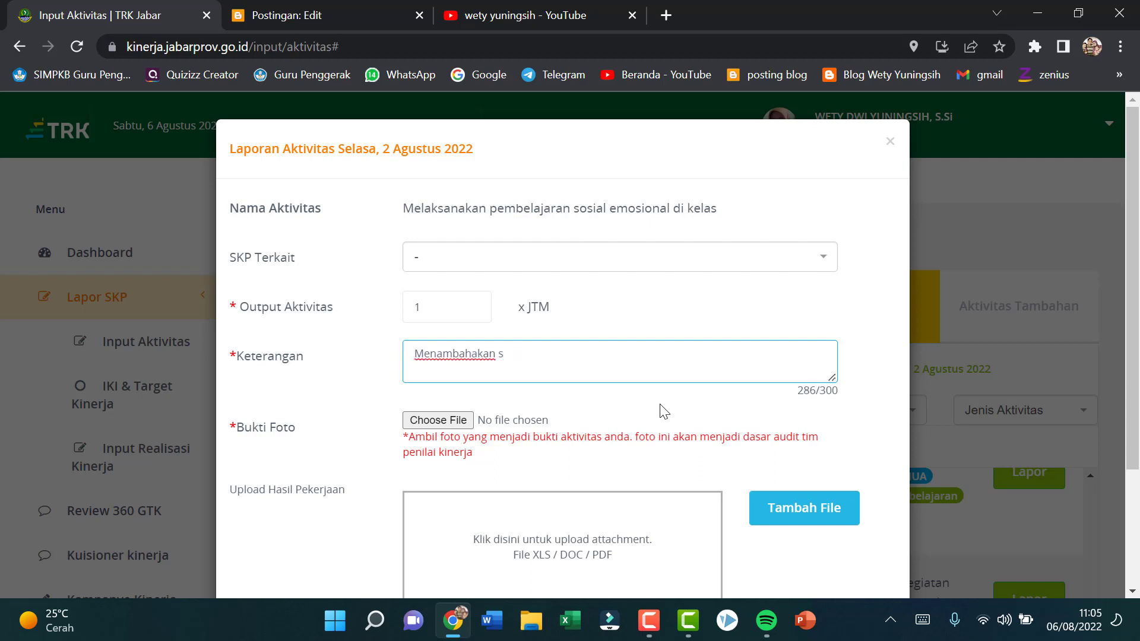
pyautogui.write('osmbelajaran')
pyautogui.write('sos')
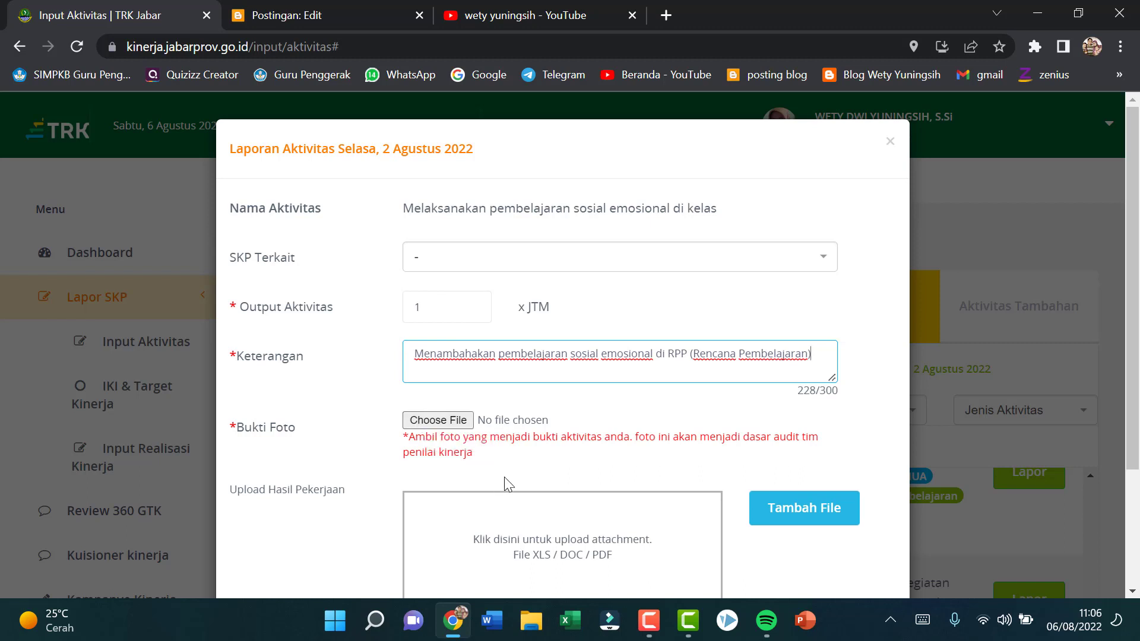
# Step: Start choosing a file for Upload Hasil Pekerjaan and browse to the guru penggerak folder on Drive D
pyautogui.scroll(-3, 410, 446)
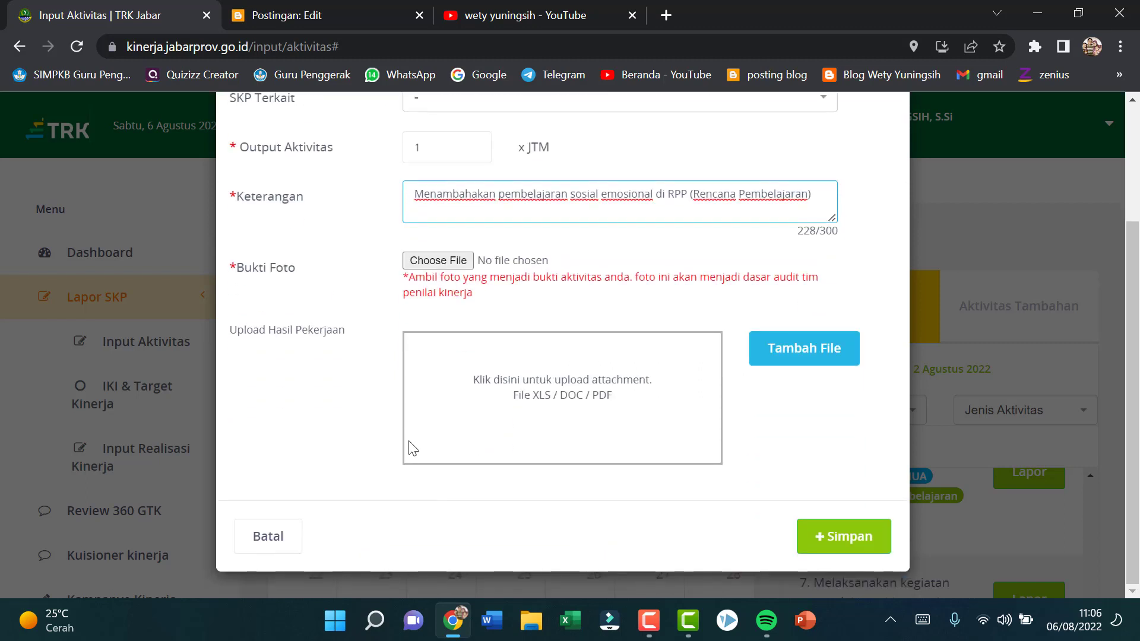
pyautogui.click(454, 273)
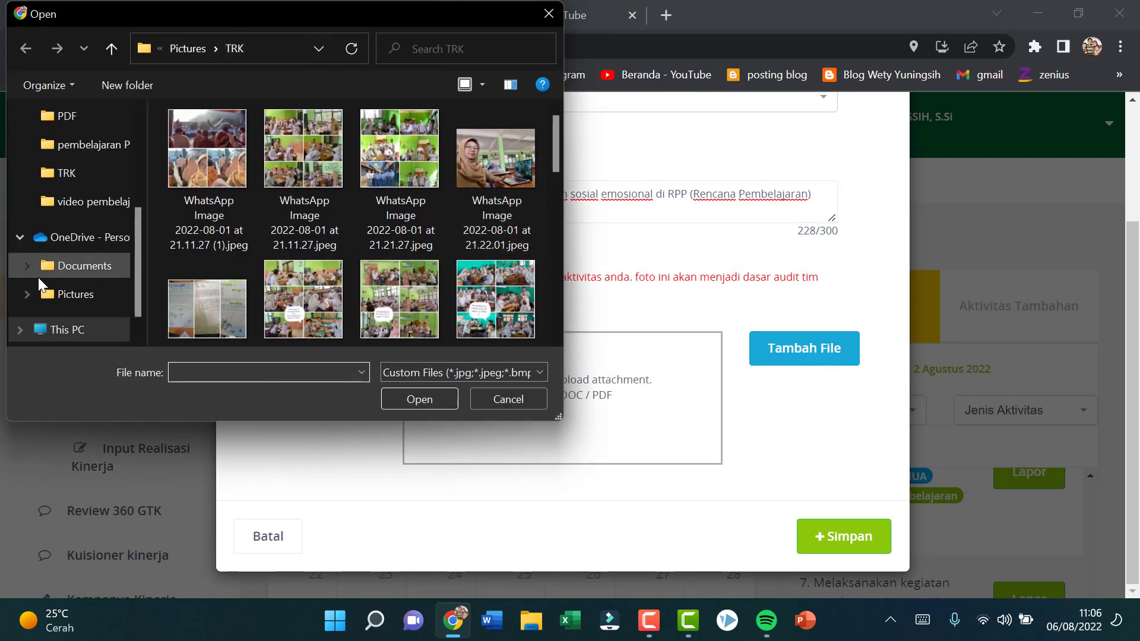
pyautogui.scroll(2, 89, 251)
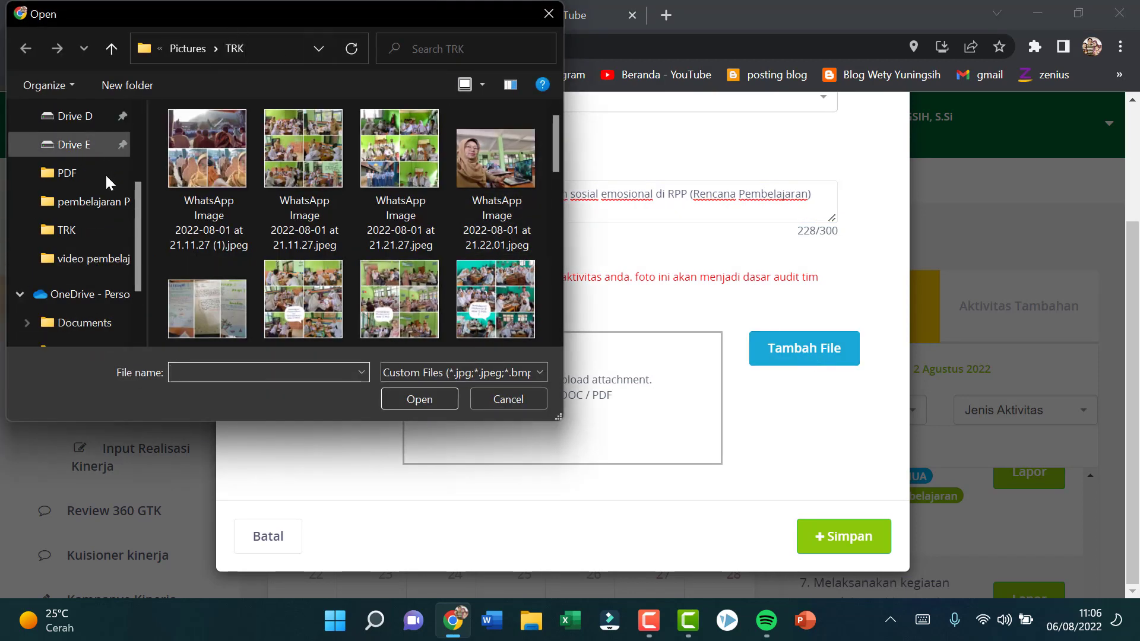
pyautogui.click(76, 116)
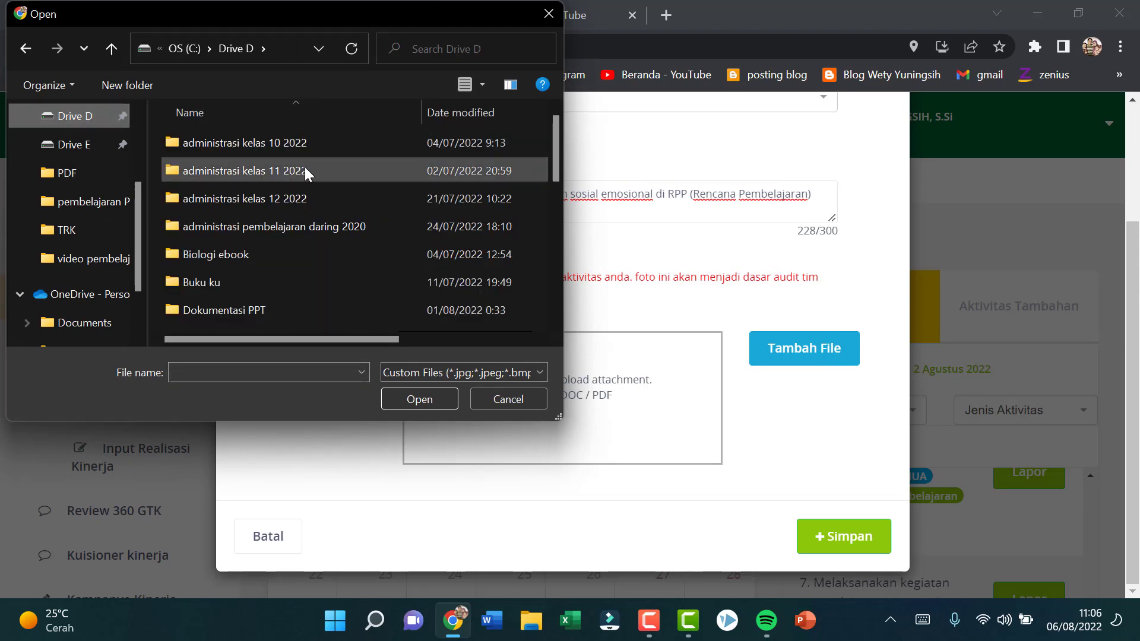
pyautogui.scroll(-2, 320, 252)
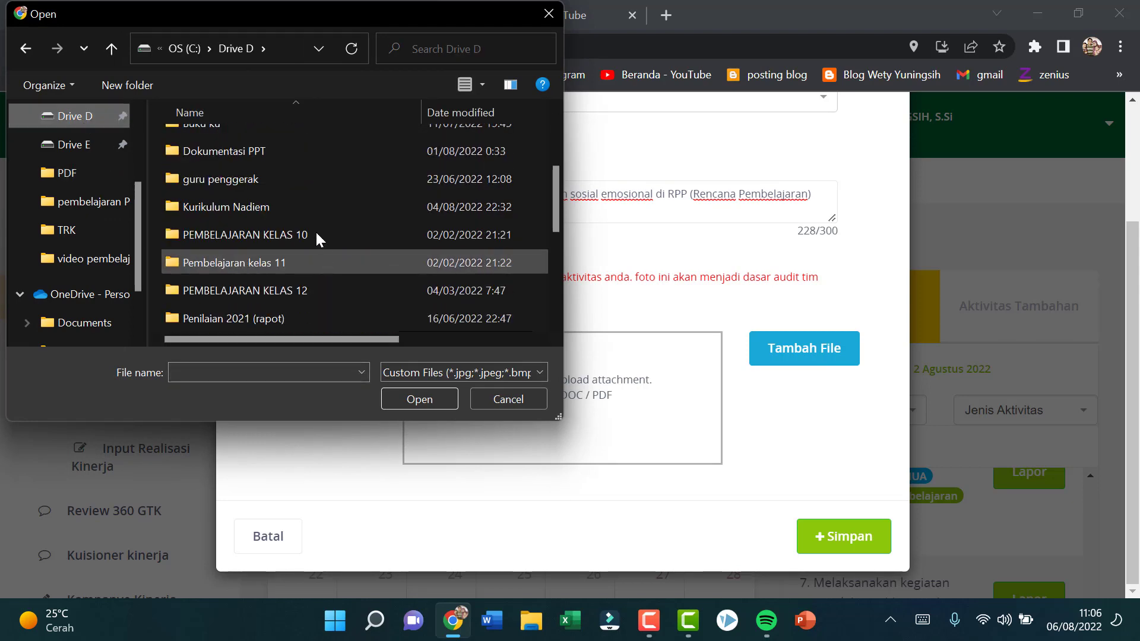
pyautogui.click(314, 181)
pyautogui.doubleClick(313, 179)
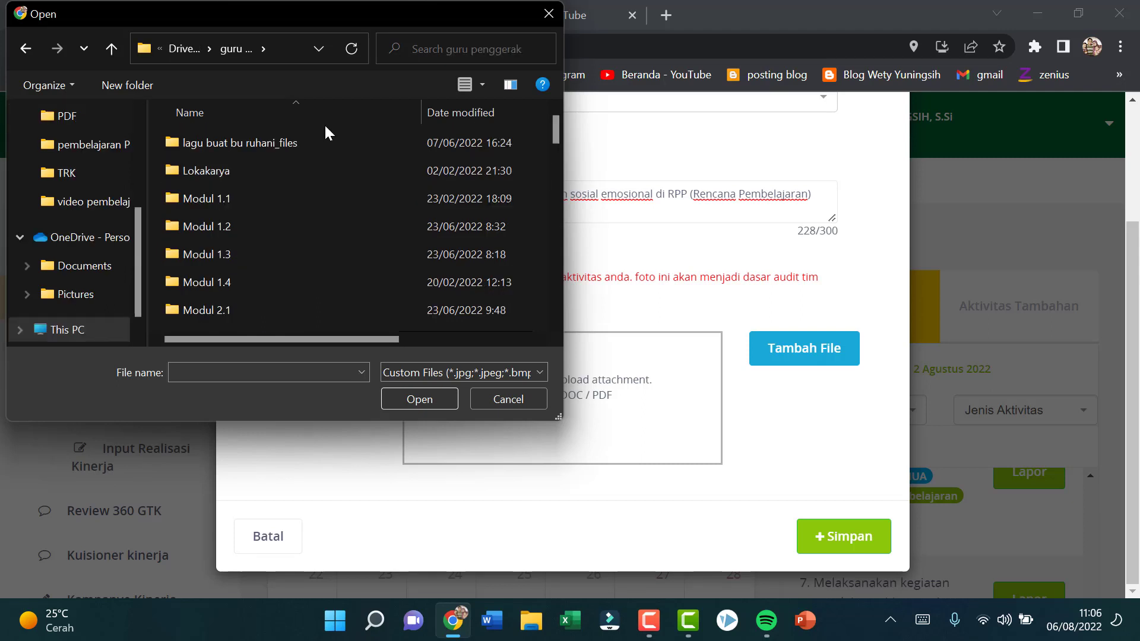
# Step: Look through the folders and files in guru penggerak for a suitable document to attach
pyautogui.scroll(-2, 294, 158)
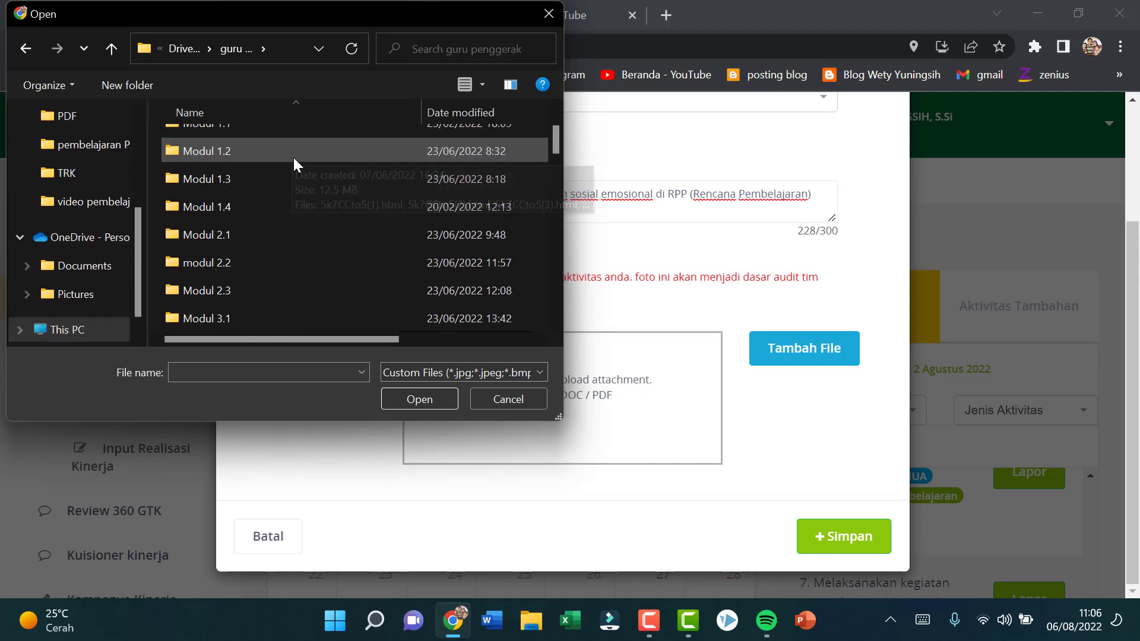
pyautogui.scroll(-2, 293, 158)
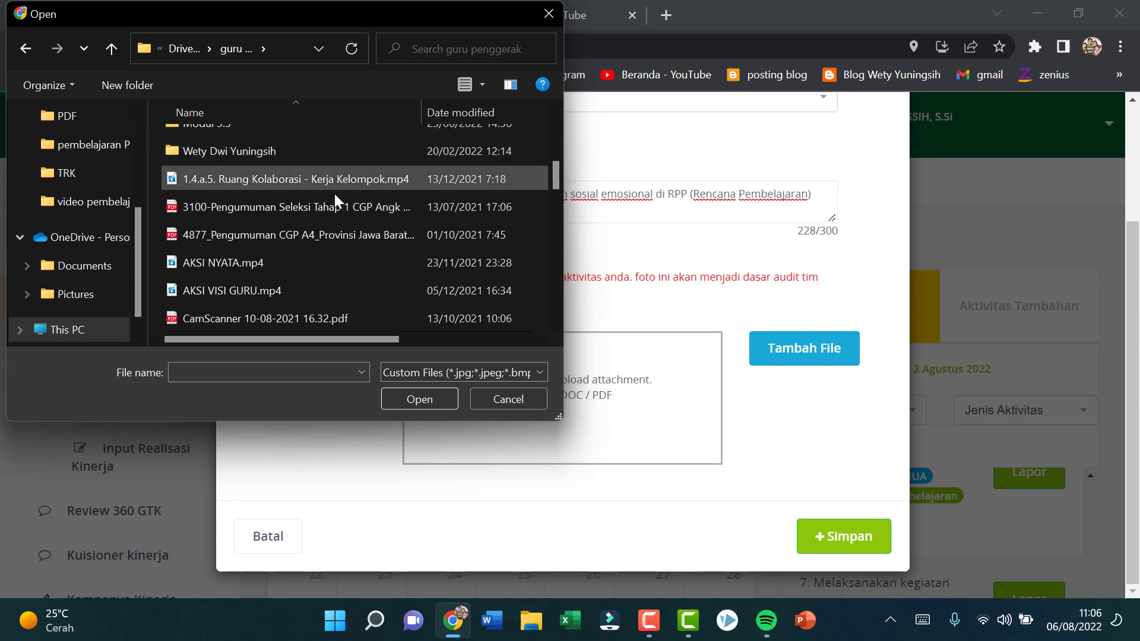
pyautogui.scroll(-1, 334, 194)
pyautogui.scroll(-2, 335, 195)
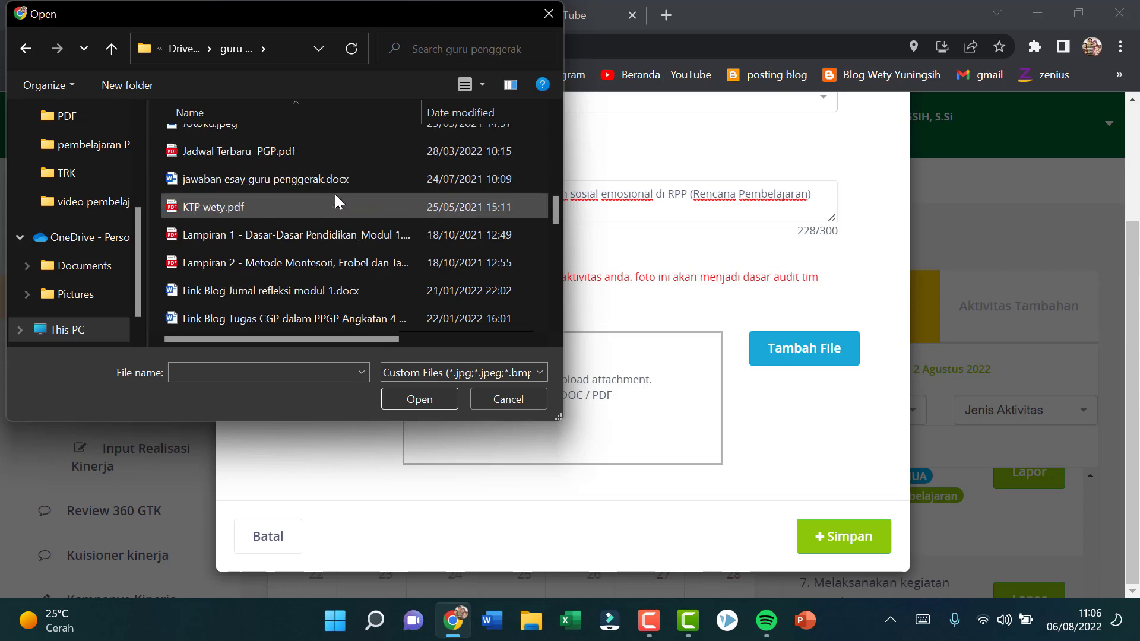
pyautogui.scroll(-5, 334, 194)
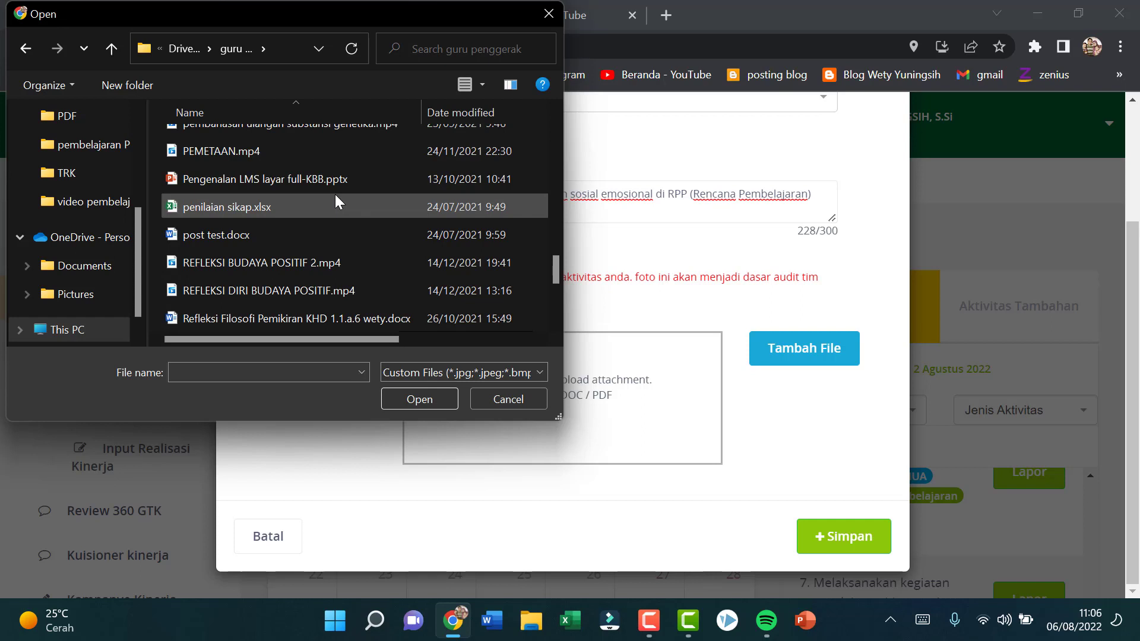
pyautogui.scroll(-1, 334, 194)
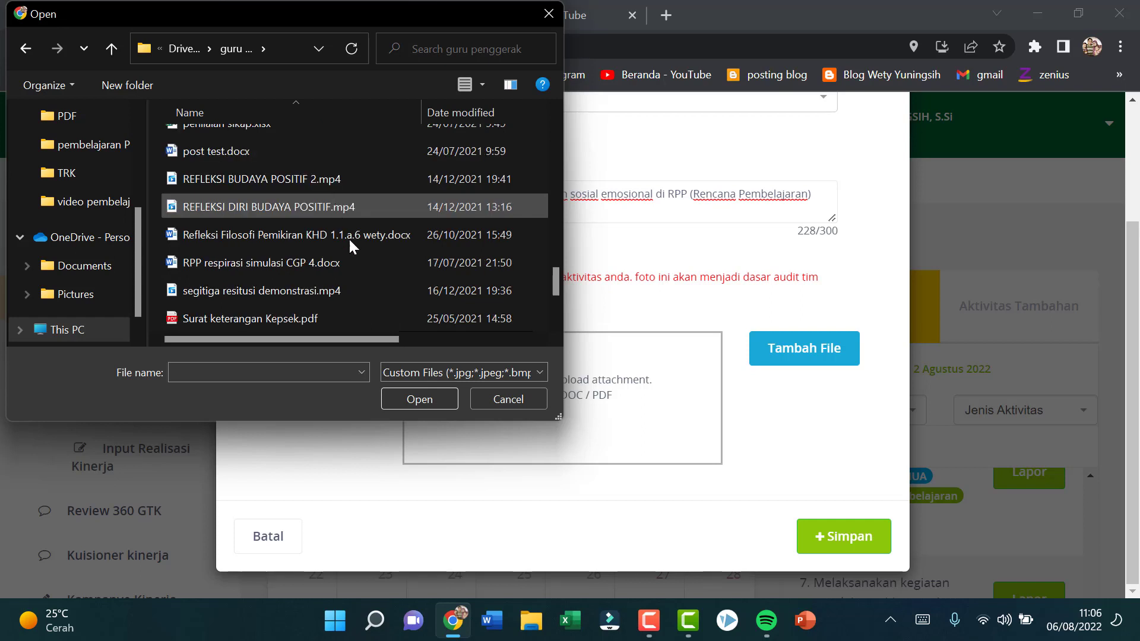
pyautogui.scroll(-2, 350, 244)
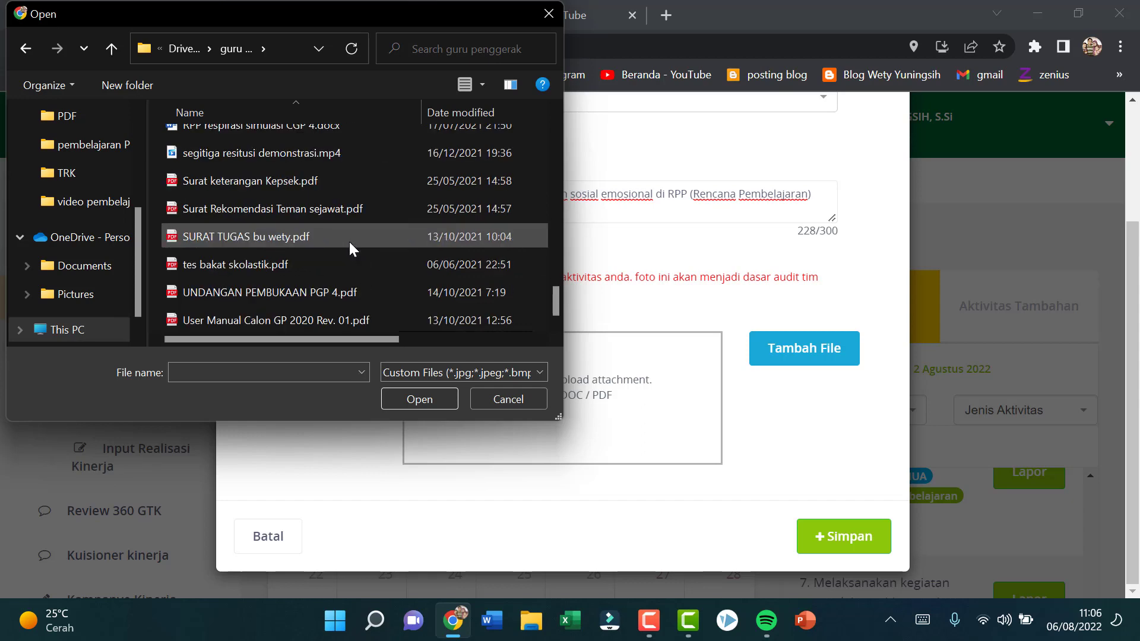
pyautogui.scroll(4, 349, 241)
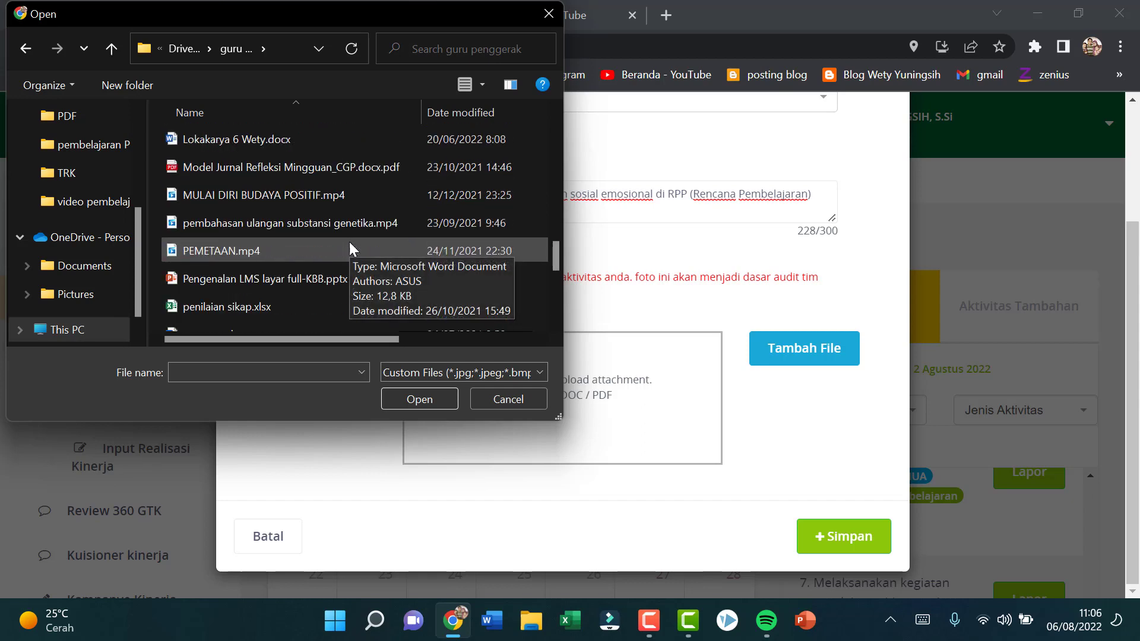
pyautogui.scroll(8, 349, 241)
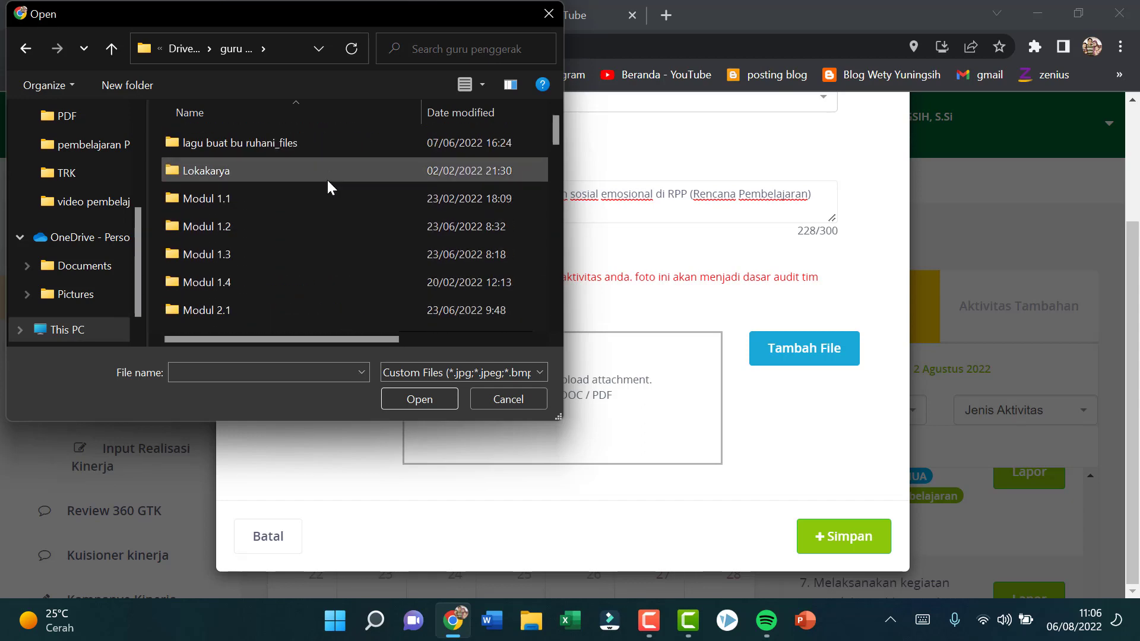
# Step: Check the Modul 2.3 folder for a suitable attachment and return to the guru penggerak folder
pyautogui.scroll(-1, 278, 279)
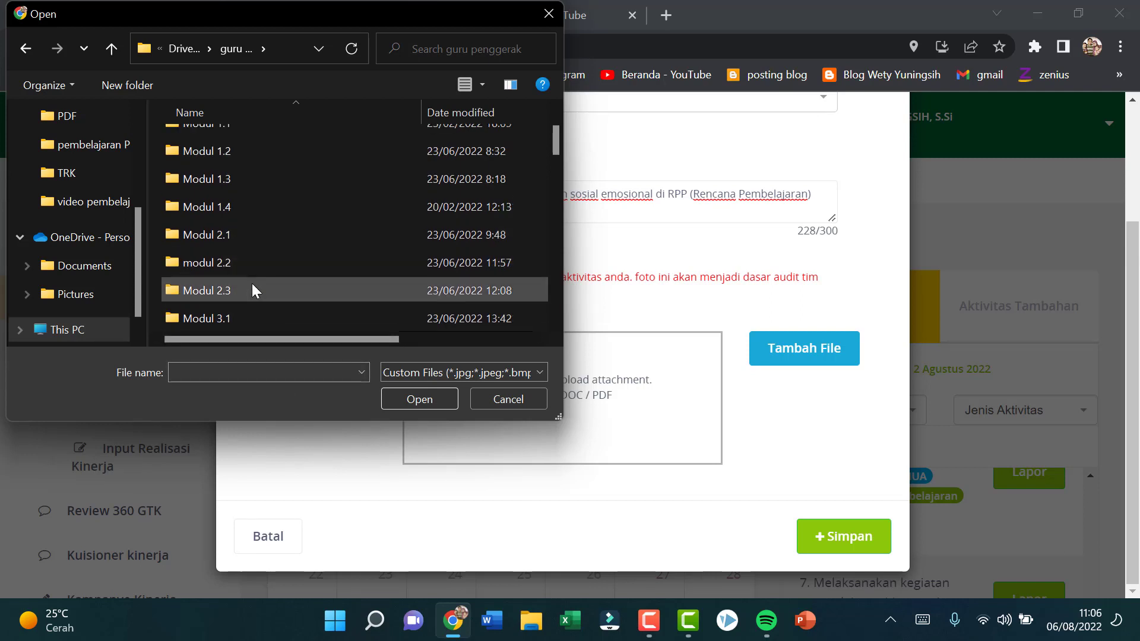
pyautogui.doubleClick(251, 290)
pyautogui.scroll(-5, 433, 226)
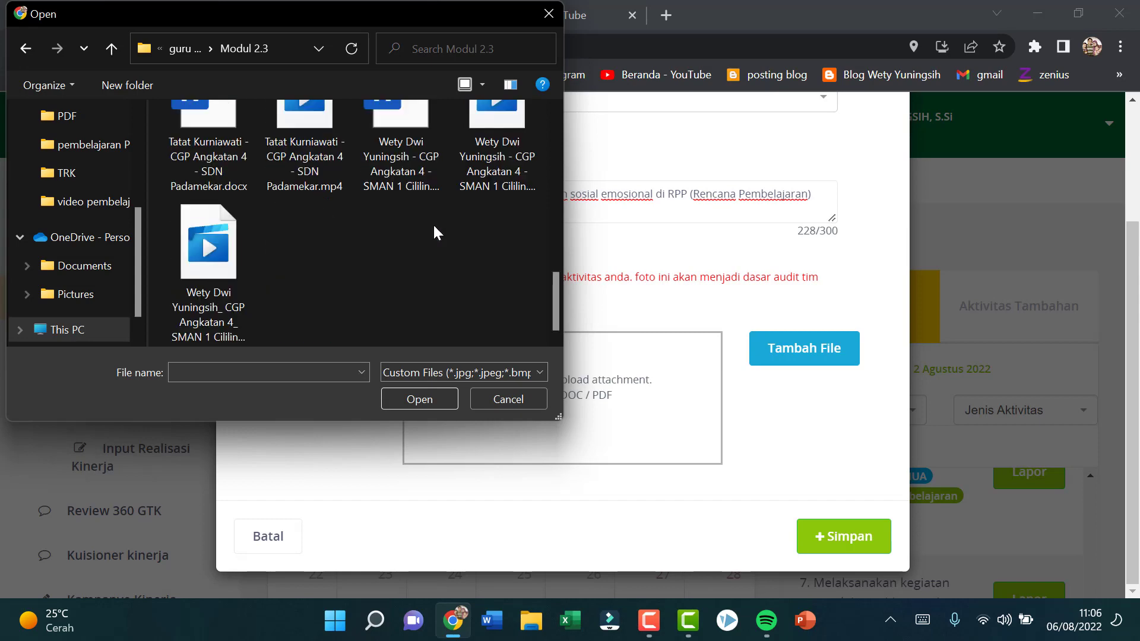
pyautogui.scroll(3, 433, 225)
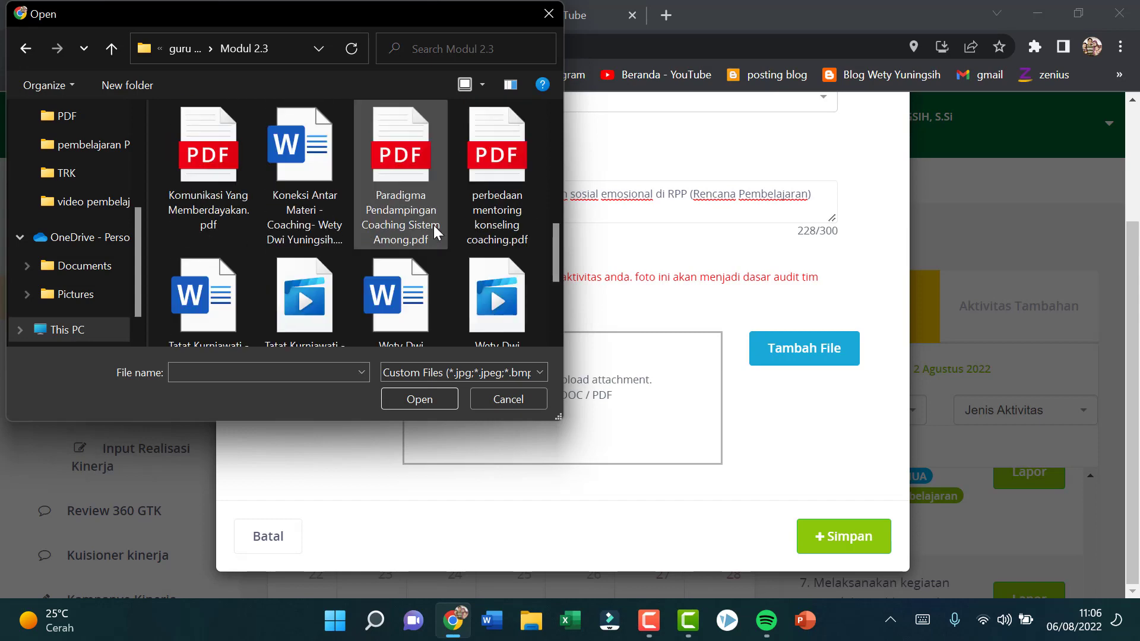
pyautogui.scroll(5, 433, 225)
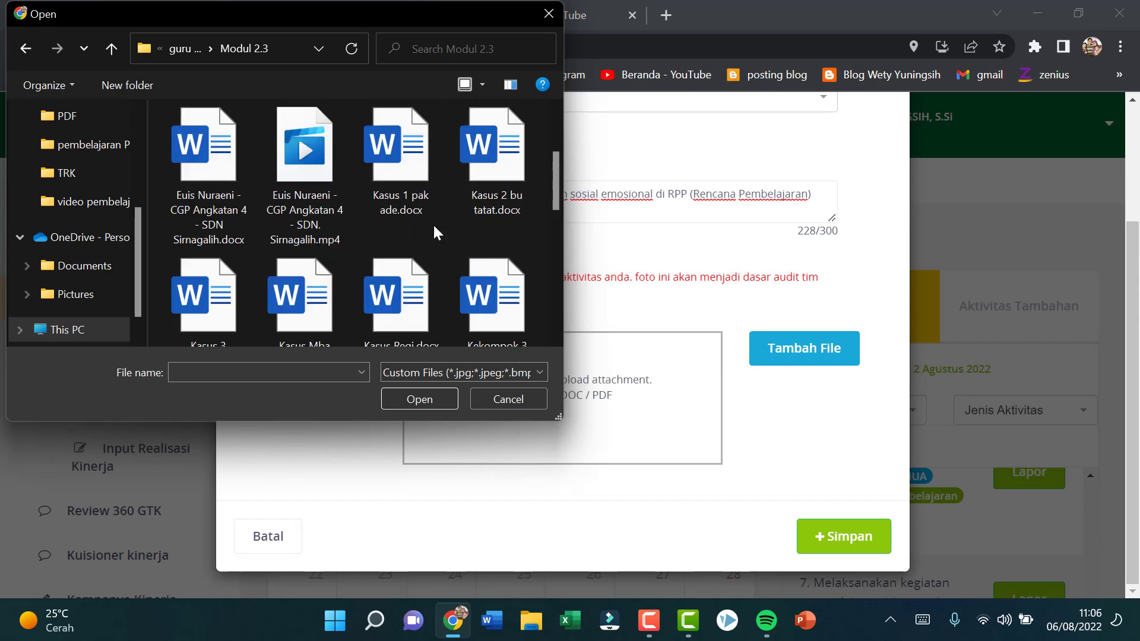
pyautogui.click(26, 50)
# Step: Try to attach "2.2 KSE dan Pembelajaran diferensiasi.docx" from the modul 2.2 folder under Upload Hasil Pekerjaan
pyautogui.doubleClick(214, 292)
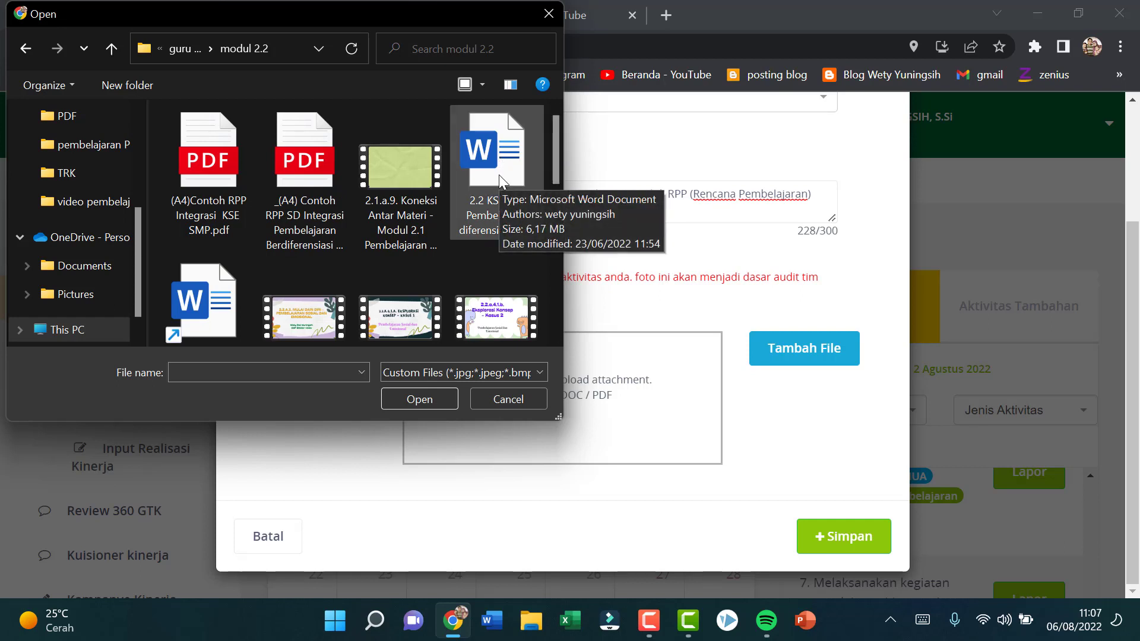
pyautogui.click(532, 173)
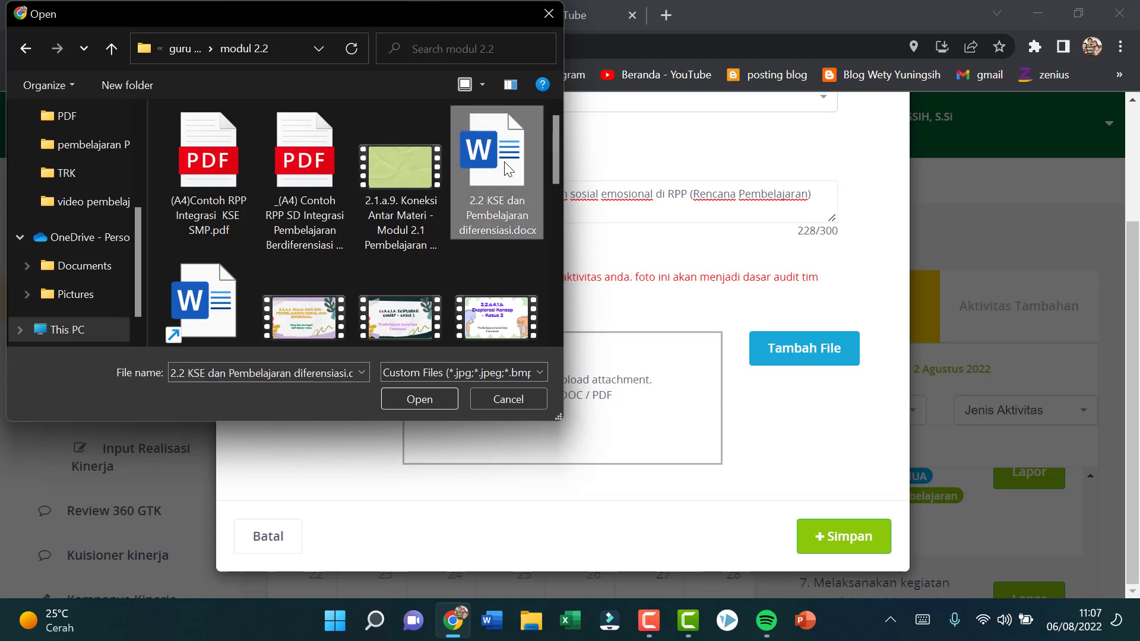
pyautogui.click(416, 399)
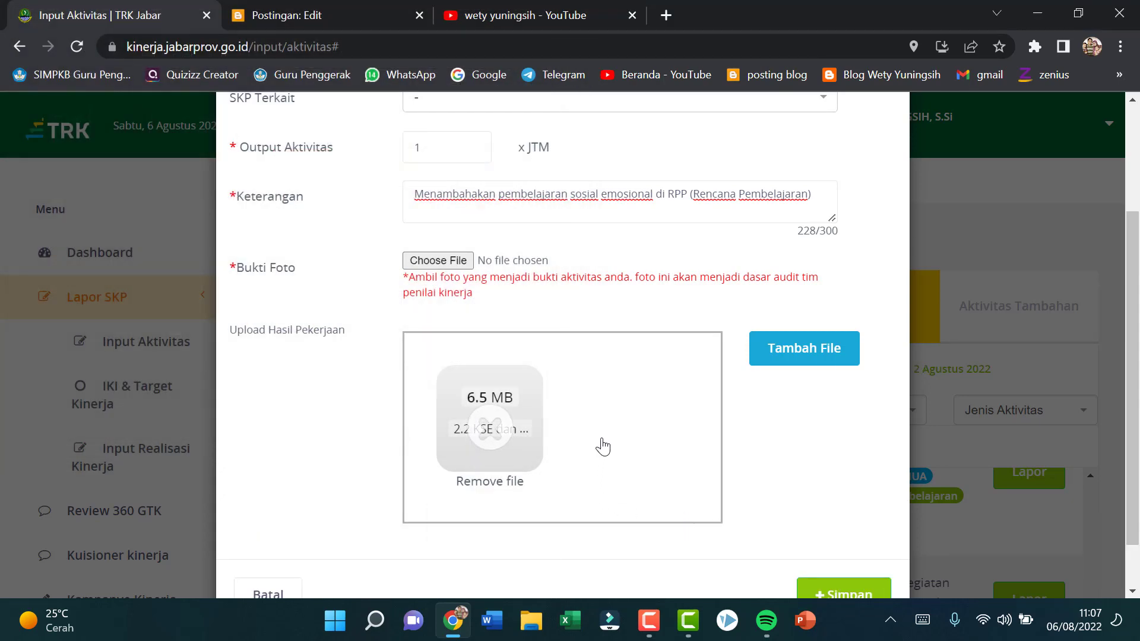
# Step: Check the uploaded document's status and remove it from Upload Hasil Pekerjaan
pyautogui.scroll(-1, 604, 437)
pyautogui.moveTo(498, 371)
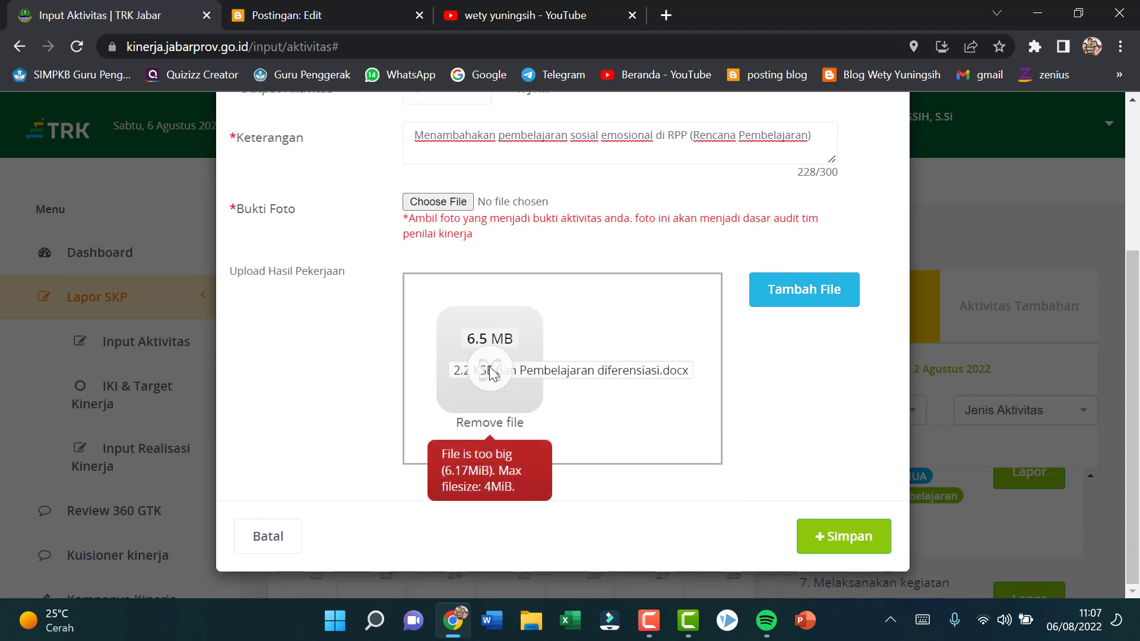
pyautogui.click(485, 423)
pyautogui.scroll(3, 582, 374)
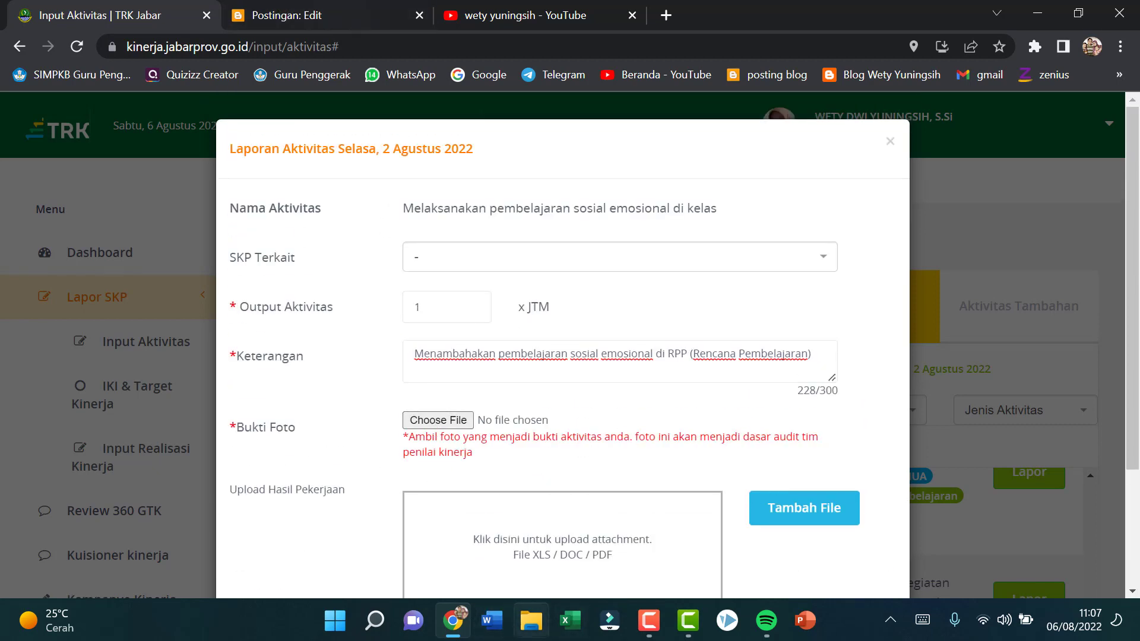
# Step: Switch to File Explorer and open the modul 2.2 folder inside guru penggerak on Drive D
pyautogui.click(530, 630)
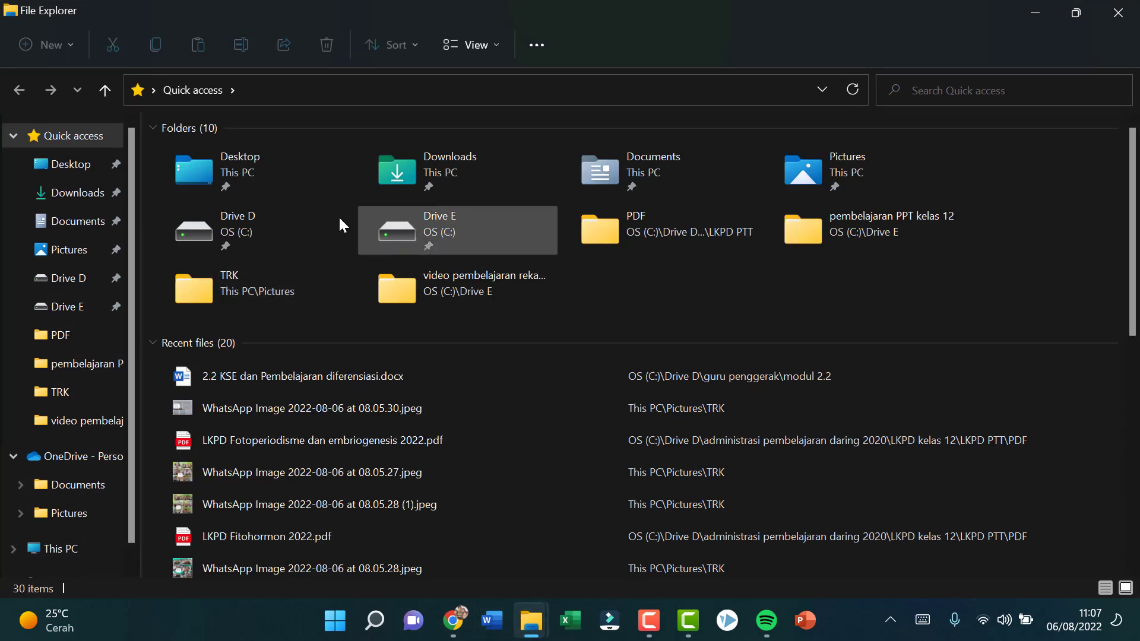
pyautogui.doubleClick(277, 226)
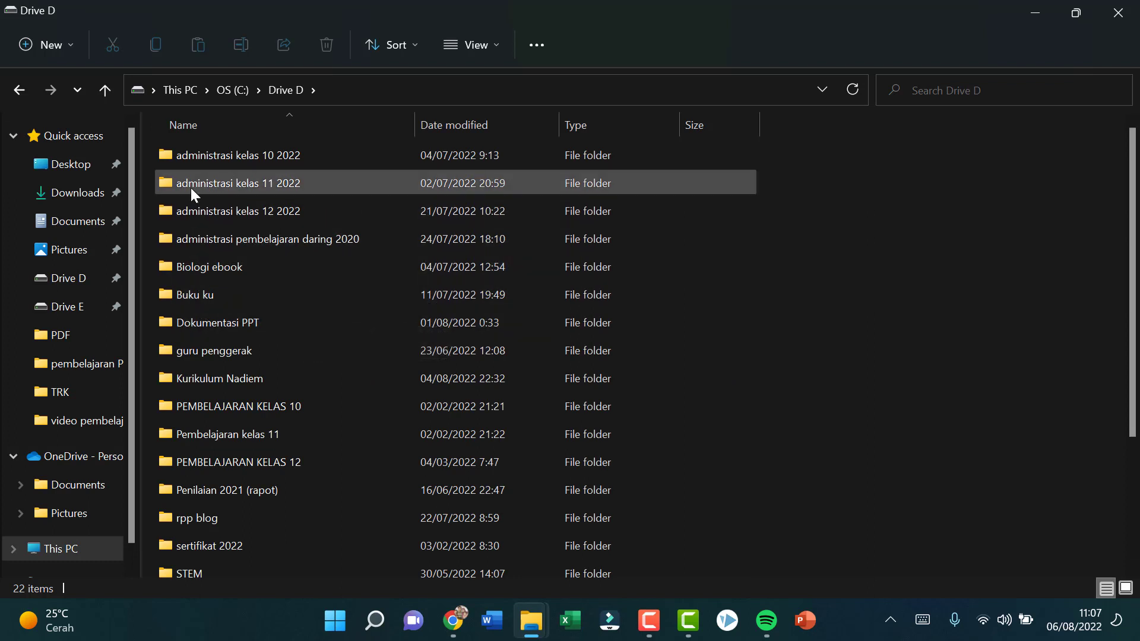
pyautogui.doubleClick(267, 353)
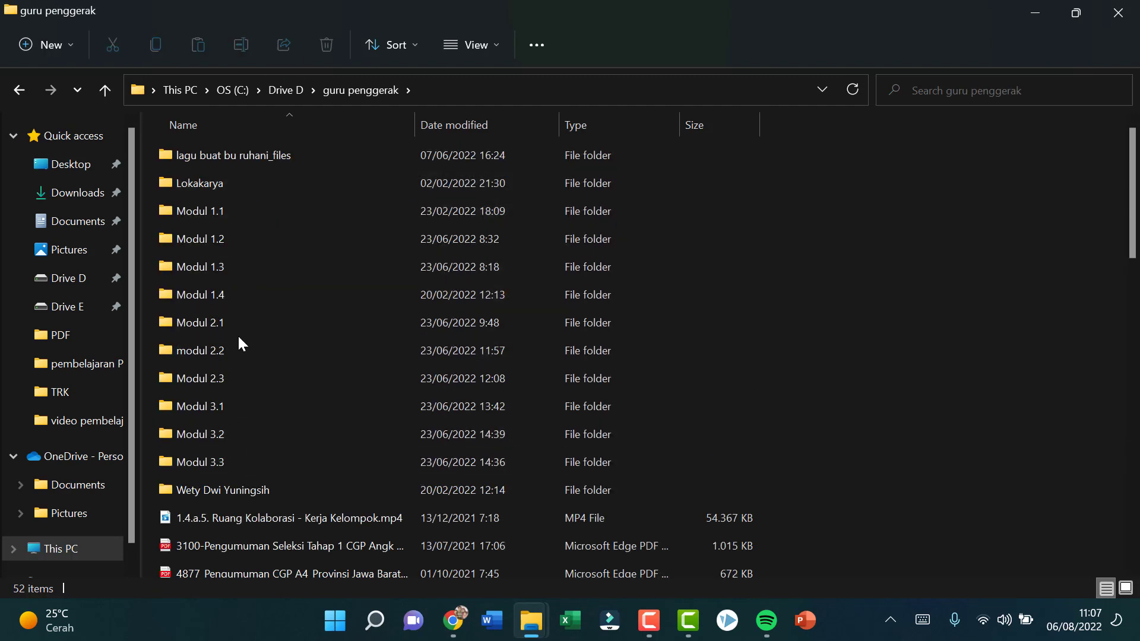
pyautogui.doubleClick(238, 351)
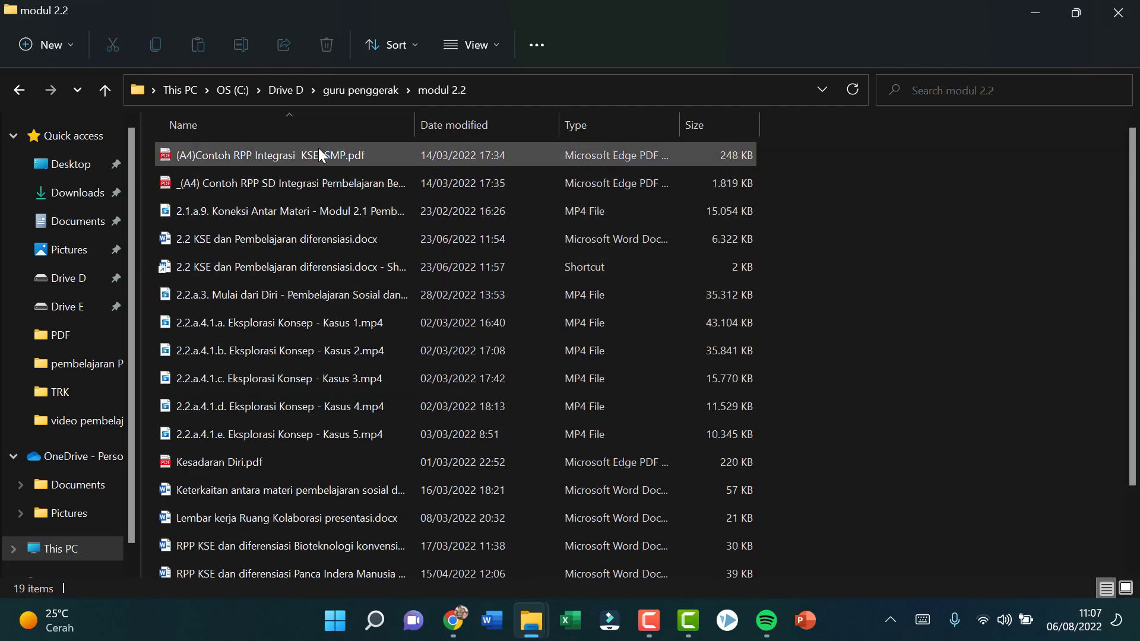
# Step: Open "RPP KSE dan diferensiasi Bioteknologi konvensional.docx" from the modul 2.2 folder in Word and check its first page
pyautogui.scroll(-2, 343, 344)
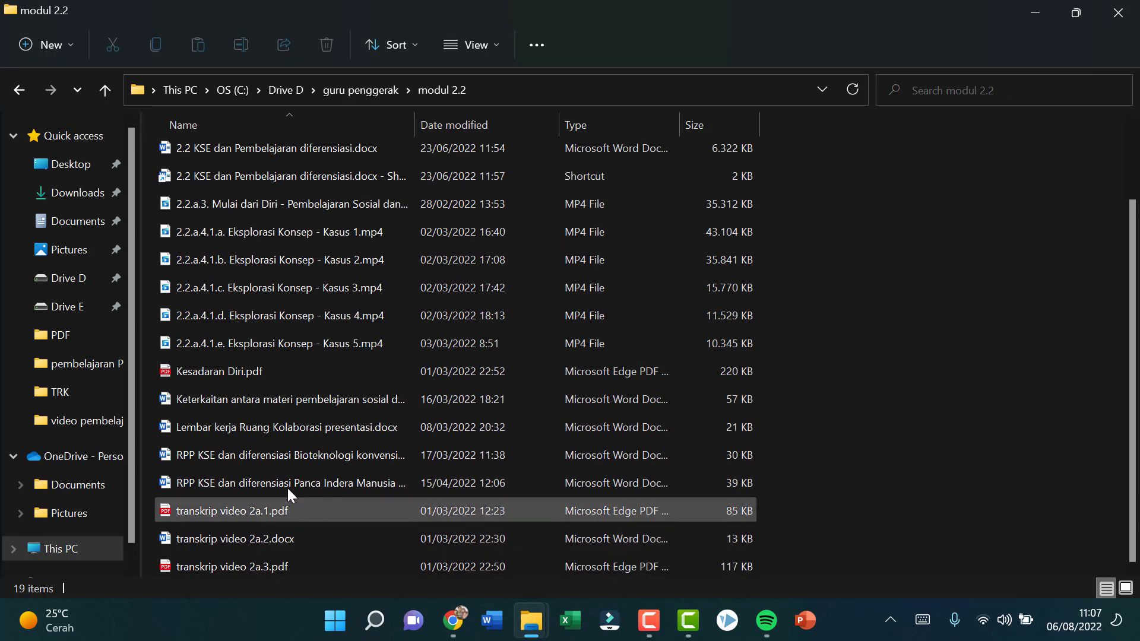
pyautogui.doubleClick(298, 453)
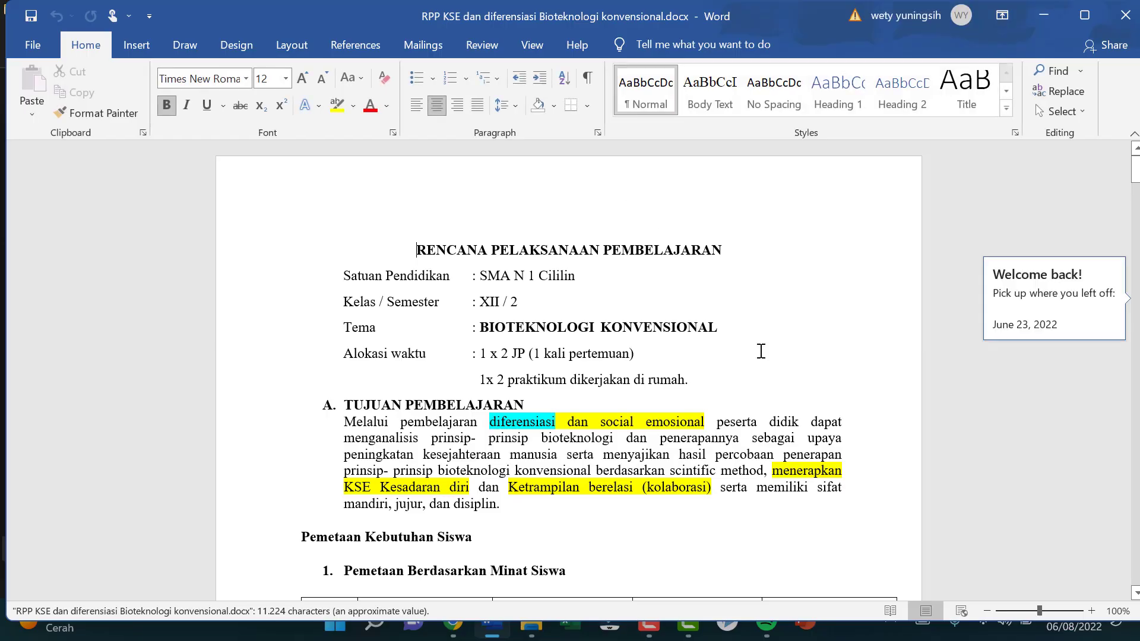
pyautogui.scroll(-2, 761, 351)
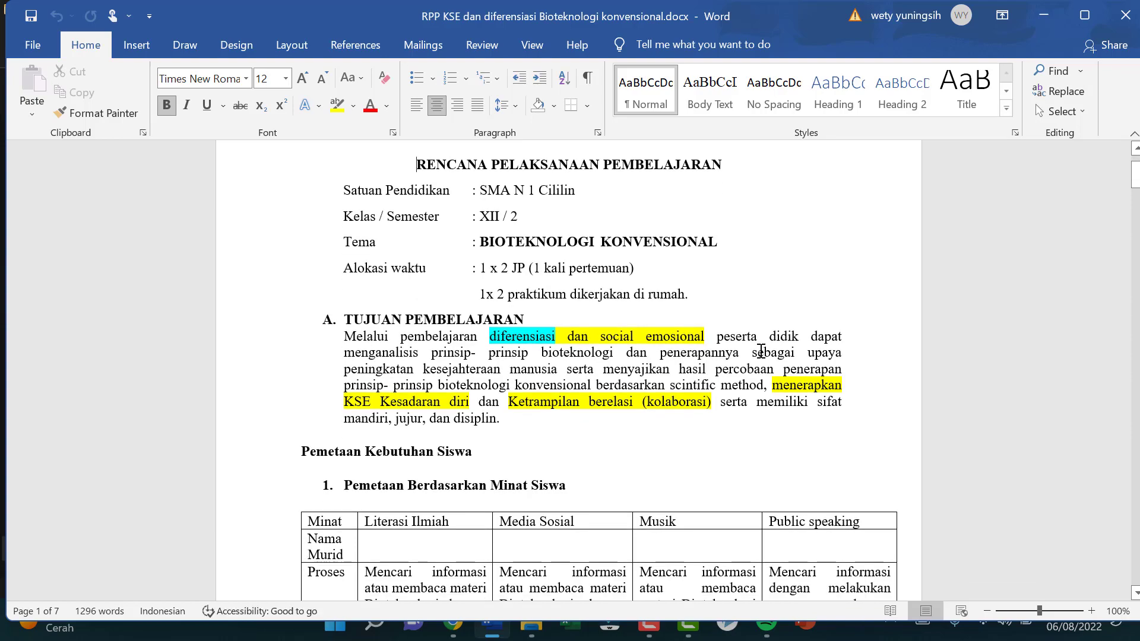
pyautogui.moveTo(1135, 181)
pyautogui.mouseDown()
pyautogui.moveTo(1136, 346)
pyautogui.moveTo(1136, 161)
pyautogui.mouseUp()
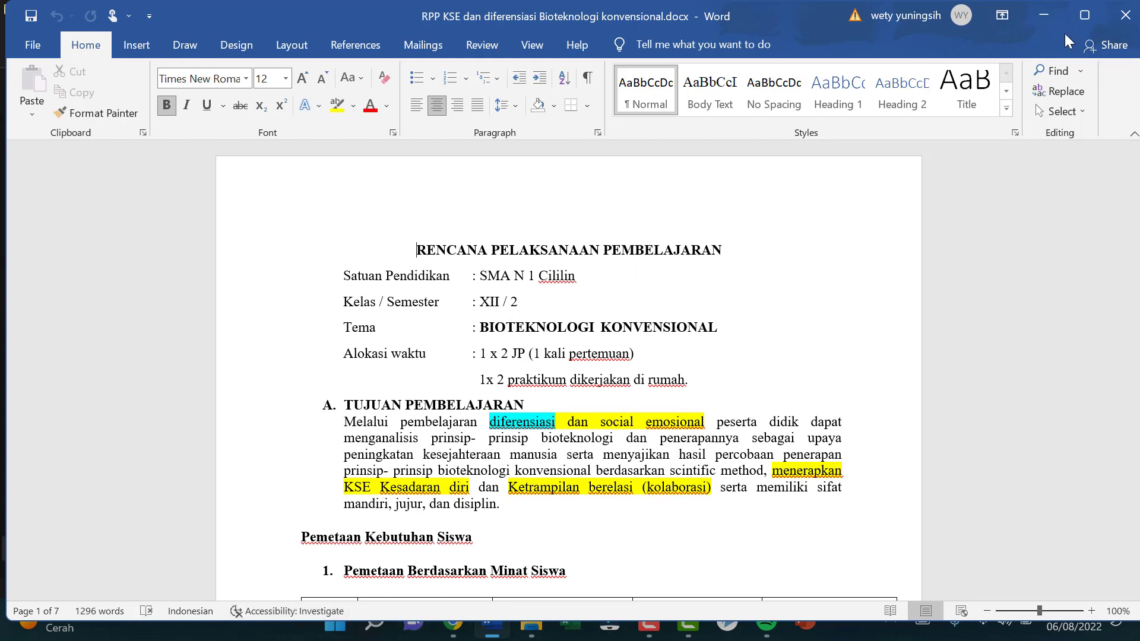
pyautogui.click(1045, 17)
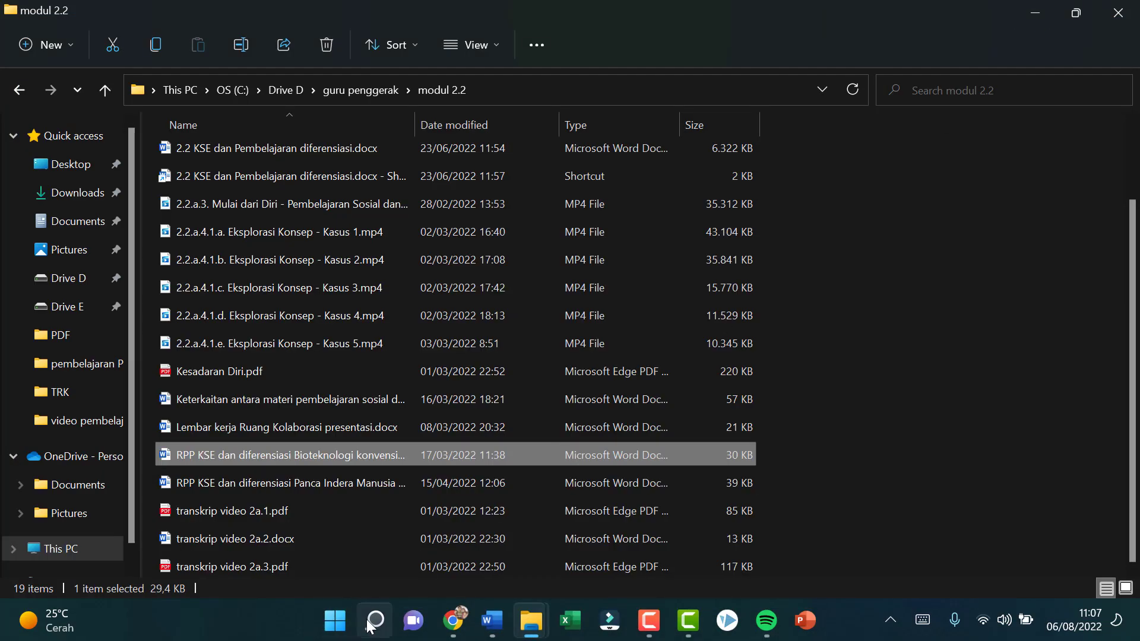
# Step: Search Windows for Snipping Tool, launch it and minimize its window
pyautogui.press('super+s')
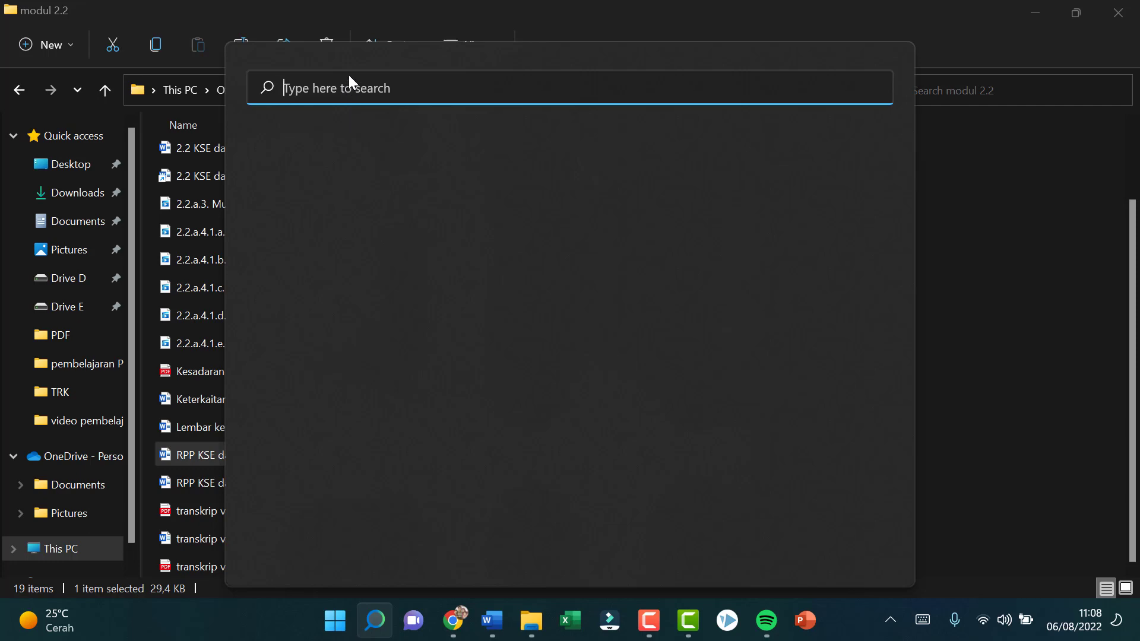
pyautogui.write('sniping')
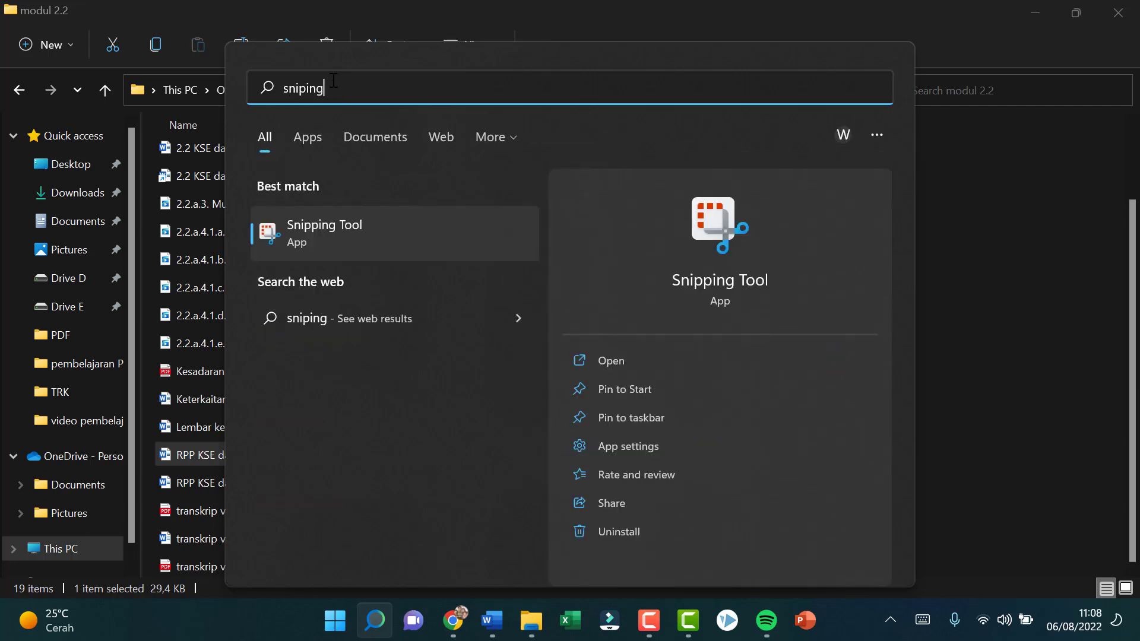
pyautogui.click(340, 243)
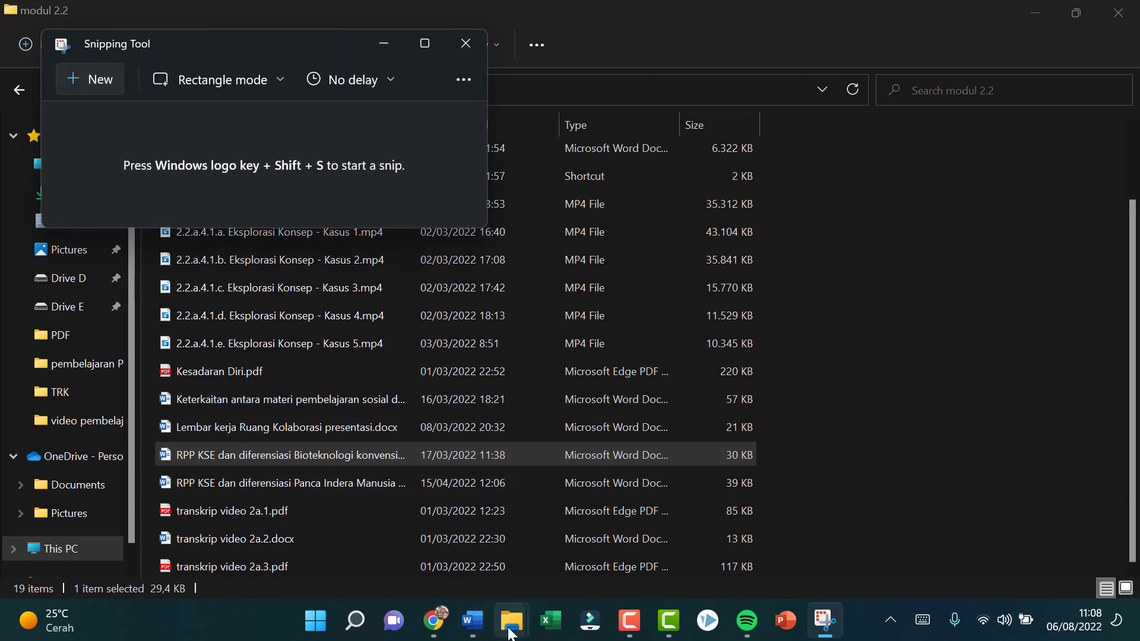
pyautogui.click(386, 43)
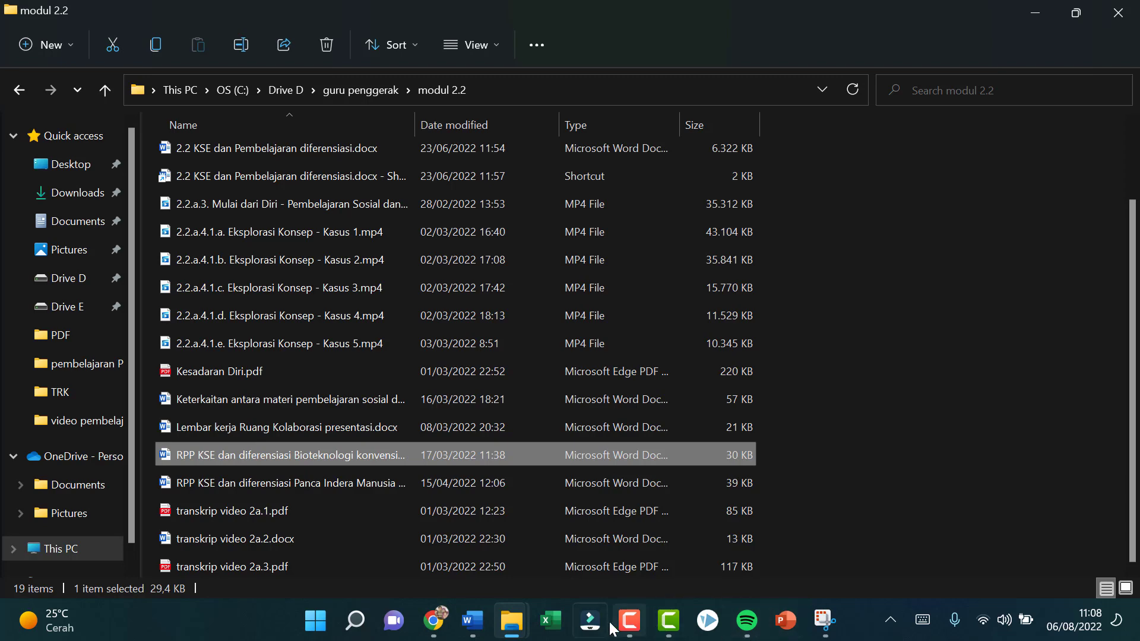
# Step: Switch to the lesson plan in Word and capture a rectangular snip of its first page, from the heading to Pemetaan Berdasarkan Minat Siswa
pyautogui.click(471, 630)
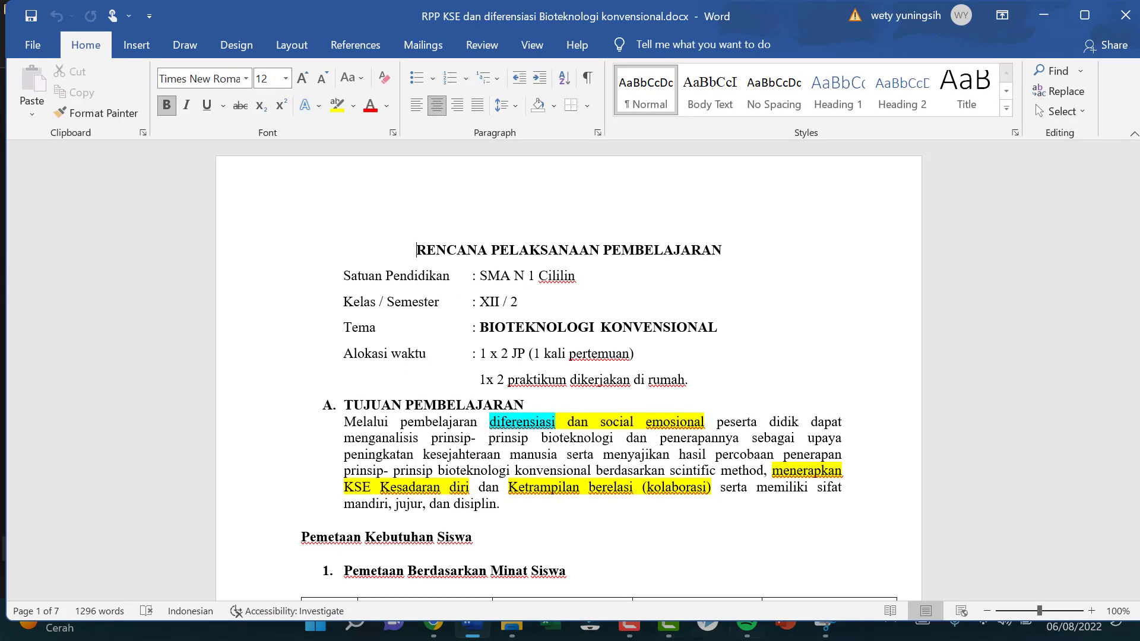
pyautogui.click(823, 628)
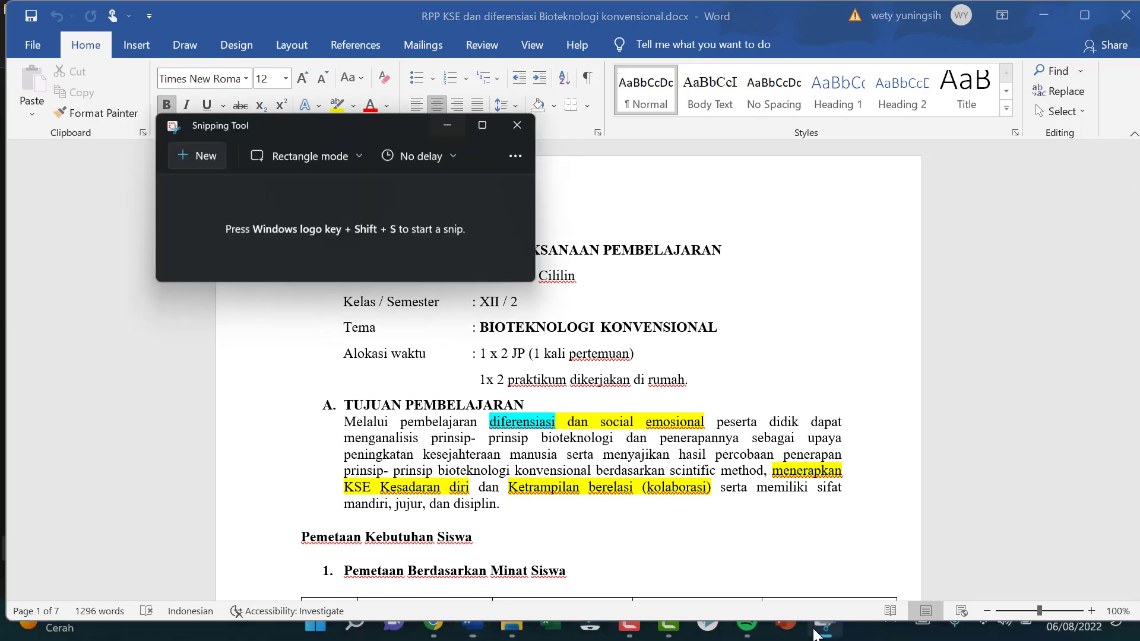
pyautogui.hotkey('ctrl', 'n')
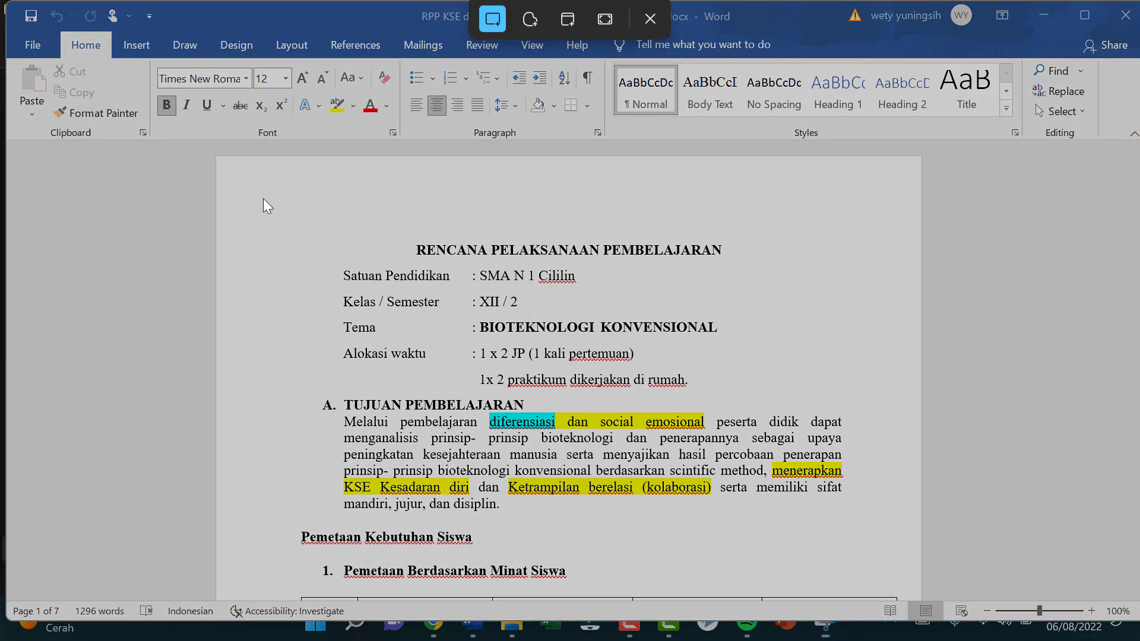
pyautogui.moveTo(264, 202); pyautogui.dragTo(915, 591)
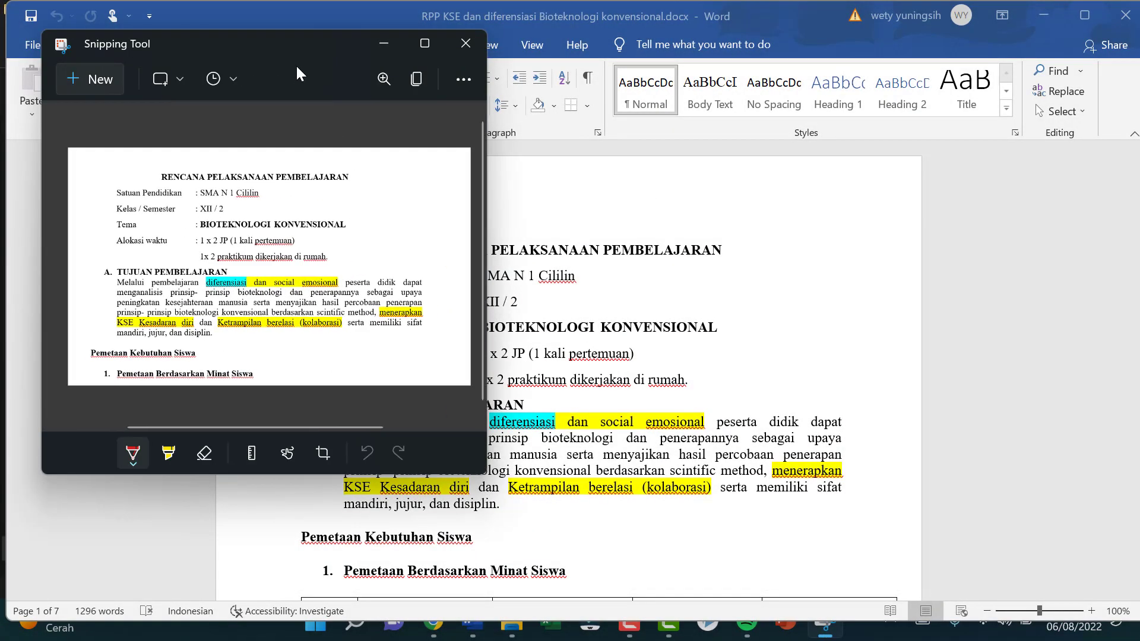
# Step: Save the first-page snip as "Screenshot 2022-08-06 110845.png" in the TRK pictures folder and minimize Snipping Tool
pyautogui.click(180, 73)
pyautogui.click(368, 77)
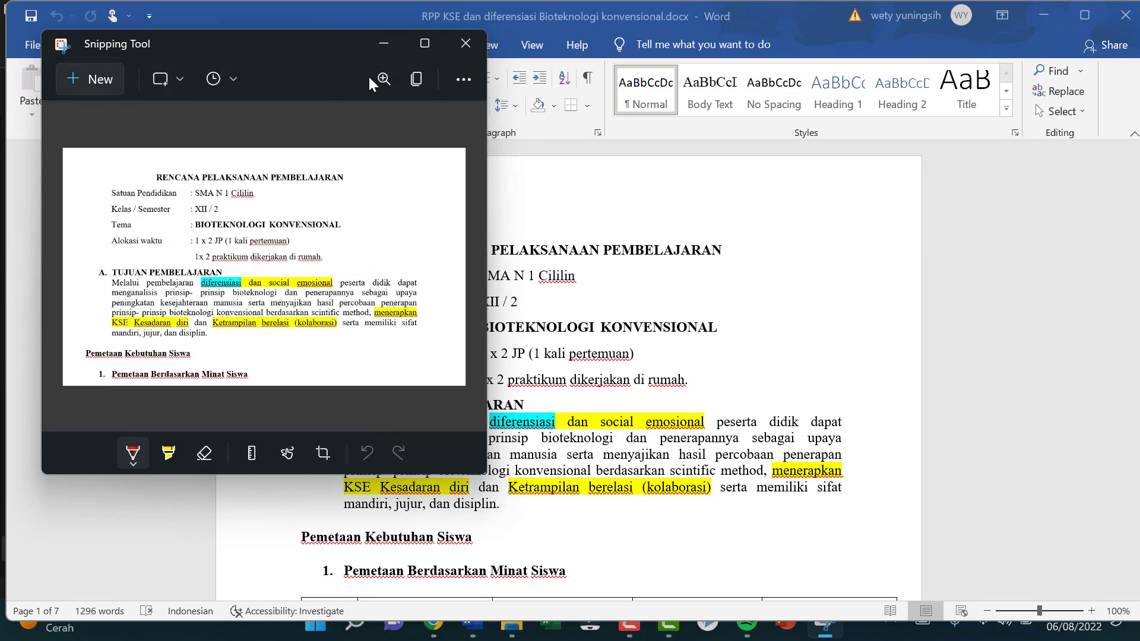
pyautogui.click(416, 80)
pyautogui.click(460, 80)
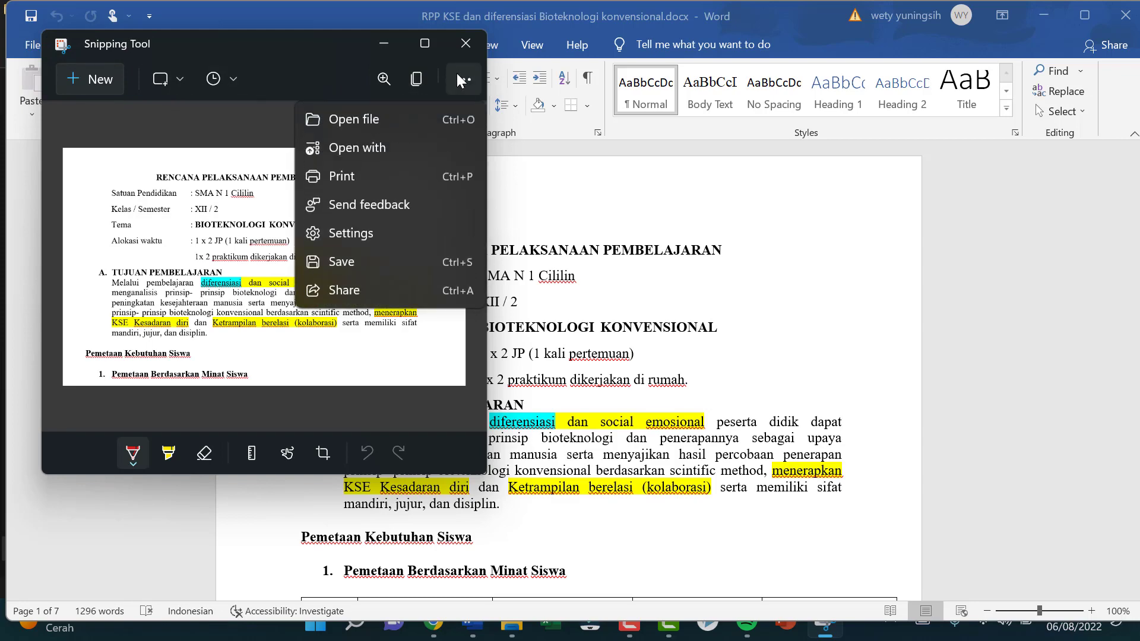
pyautogui.click(368, 269)
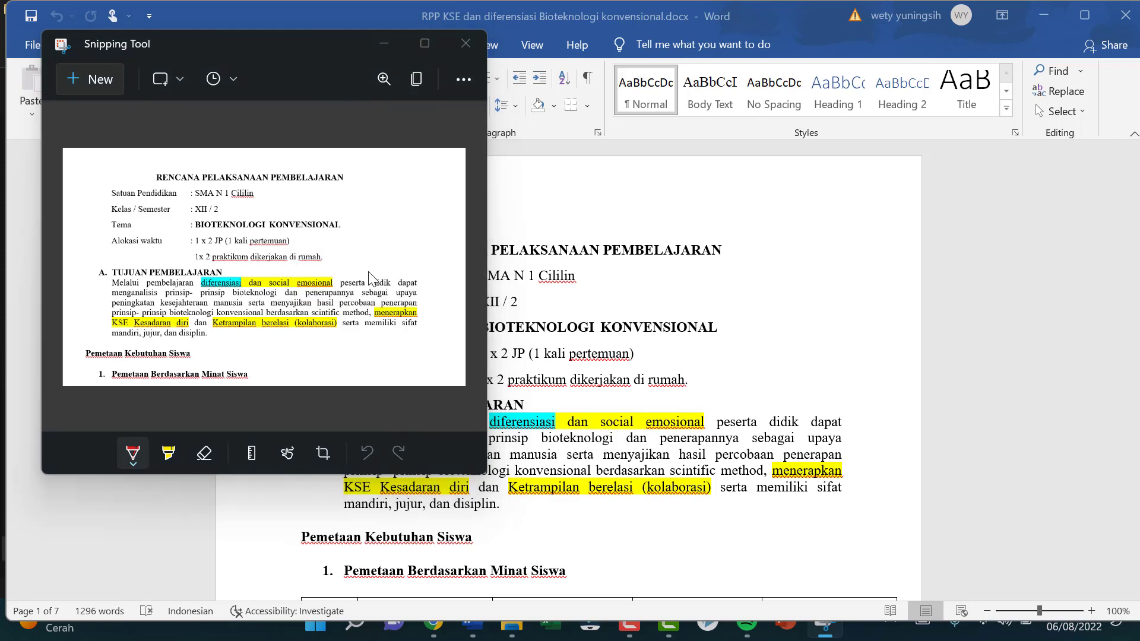
pyautogui.click(162, 145)
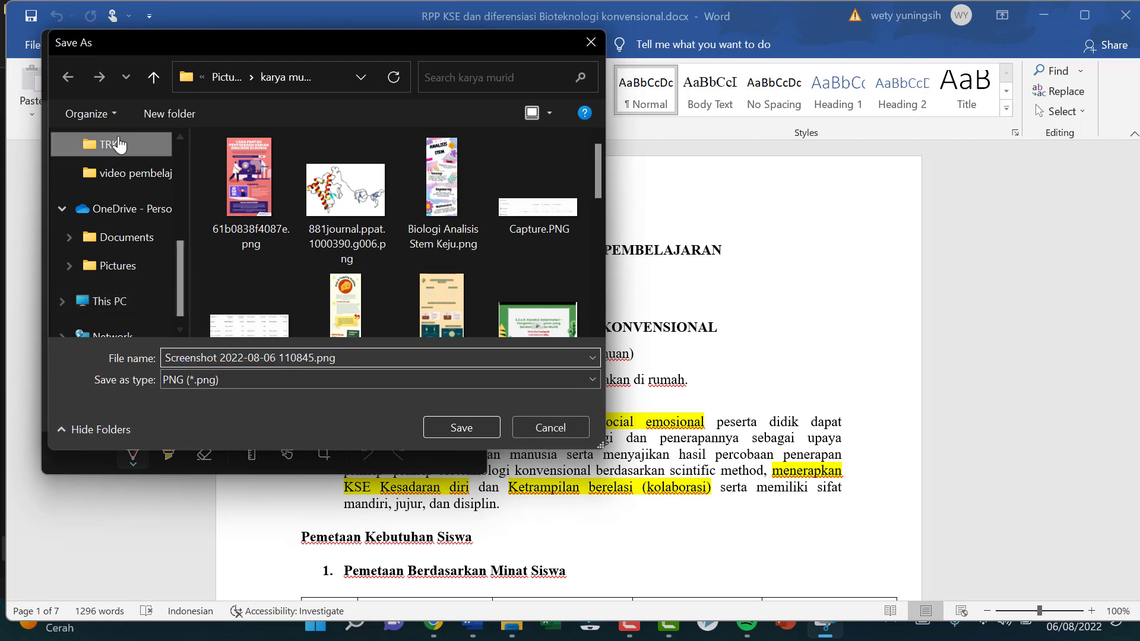
pyautogui.click(450, 430)
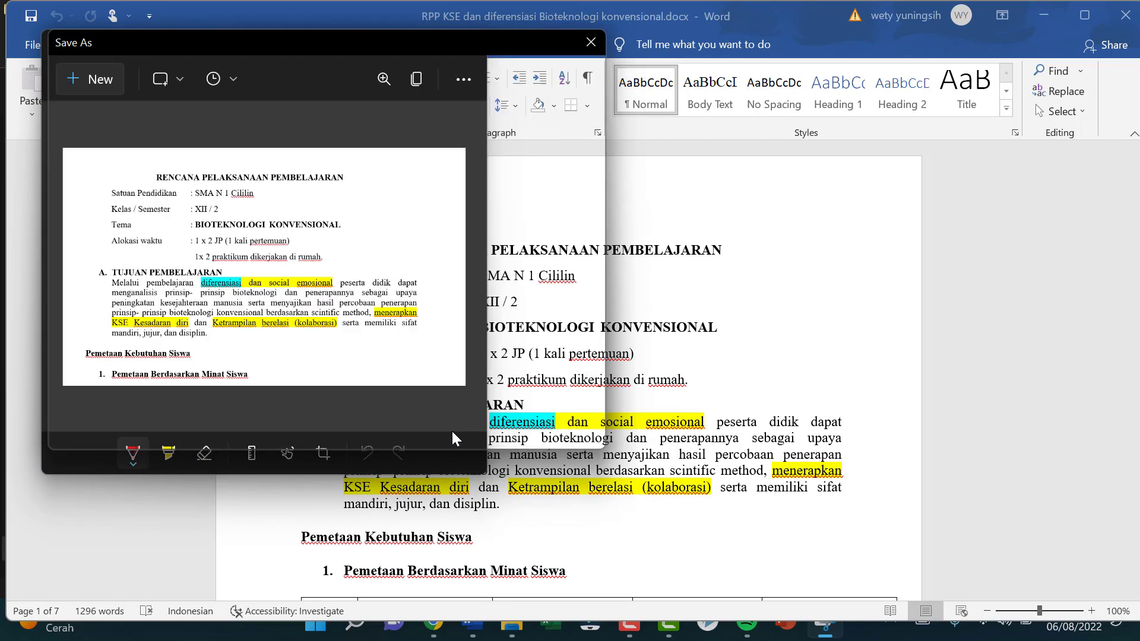
pyautogui.click(383, 45)
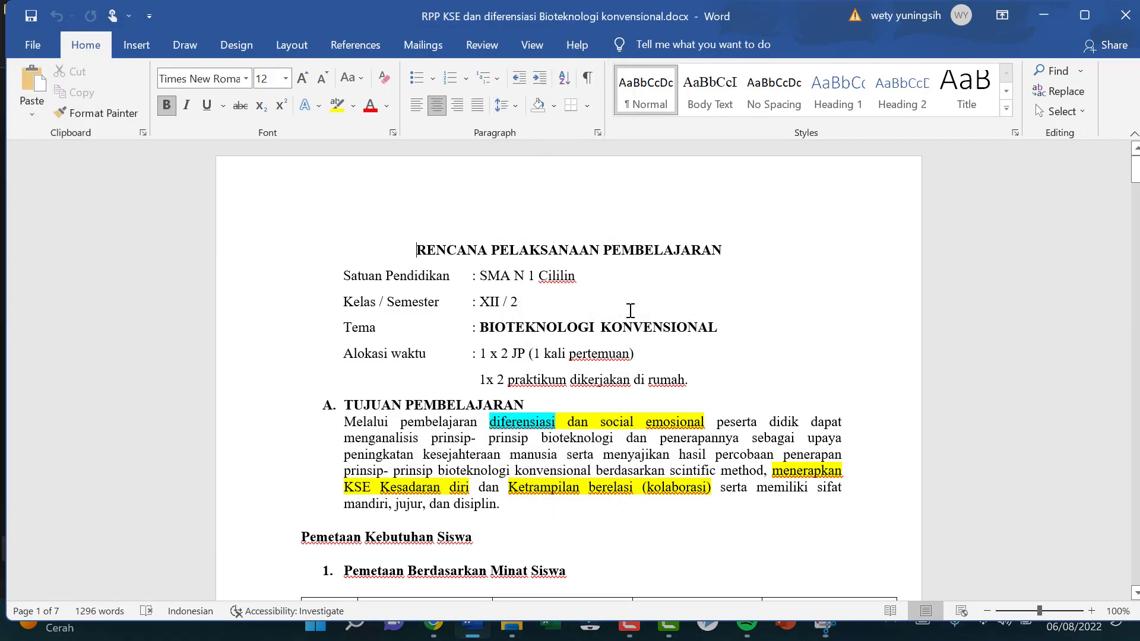
# Step: Capture a new rectangular snip of the Kegiatan Inti row on page 3 of the lesson plan
pyautogui.scroll(-15, 649, 313)
pyautogui.scroll(-12, 721, 312)
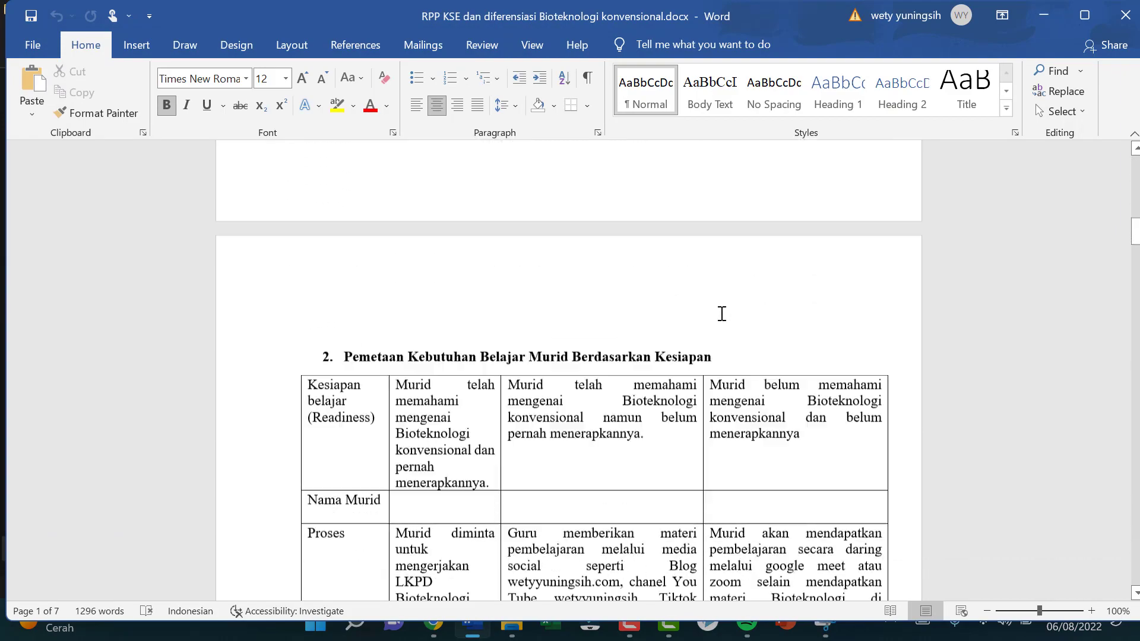
pyautogui.moveTo(1134, 254); pyautogui.dragTo(1133, 321)
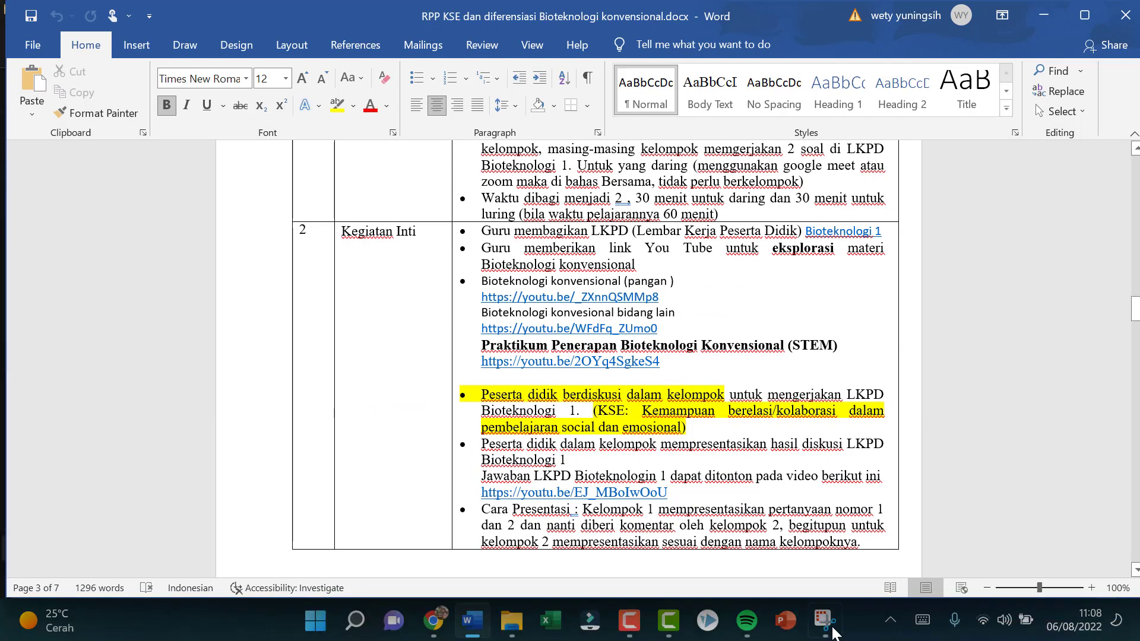
pyautogui.click(824, 621)
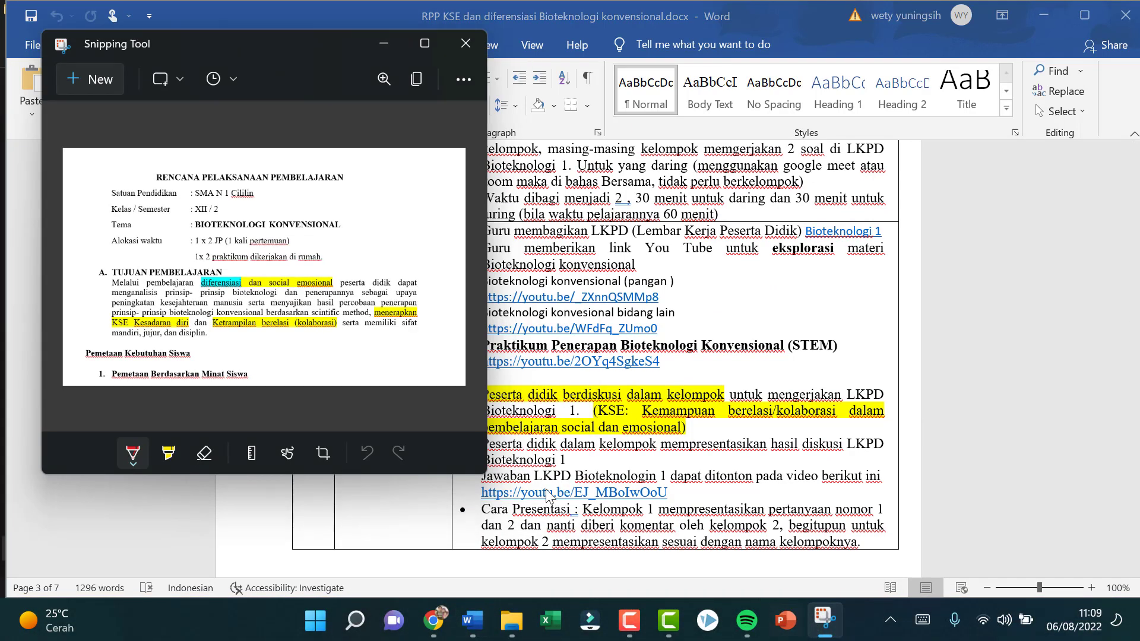
pyautogui.click(83, 78)
pyautogui.moveTo(329, 221); pyautogui.dragTo(898, 556)
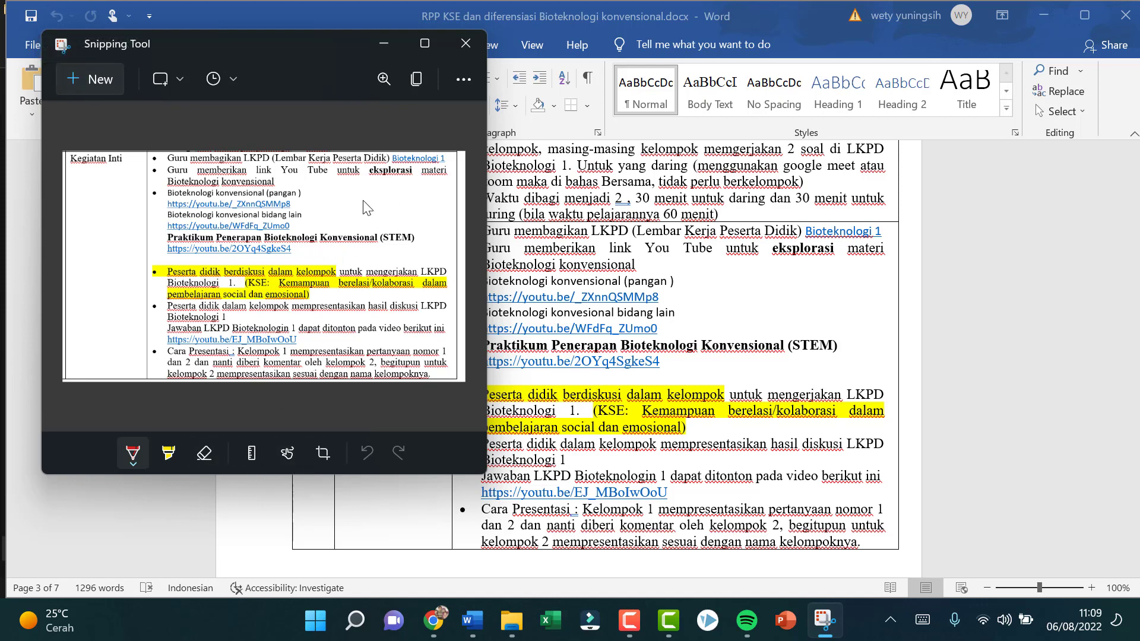
# Step: Save the Kegiatan Inti snip as "Screenshot 2022-08-06 110920.png" in the TRK pictures folder and minimize Snipping Tool
pyautogui.click(460, 80)
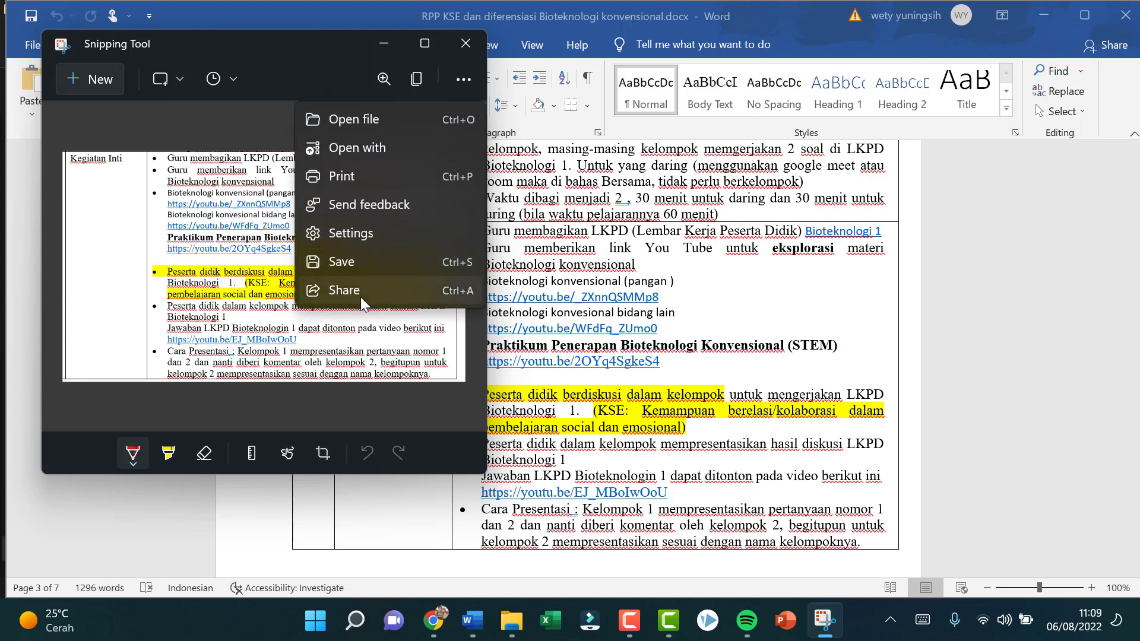
pyautogui.click(360, 261)
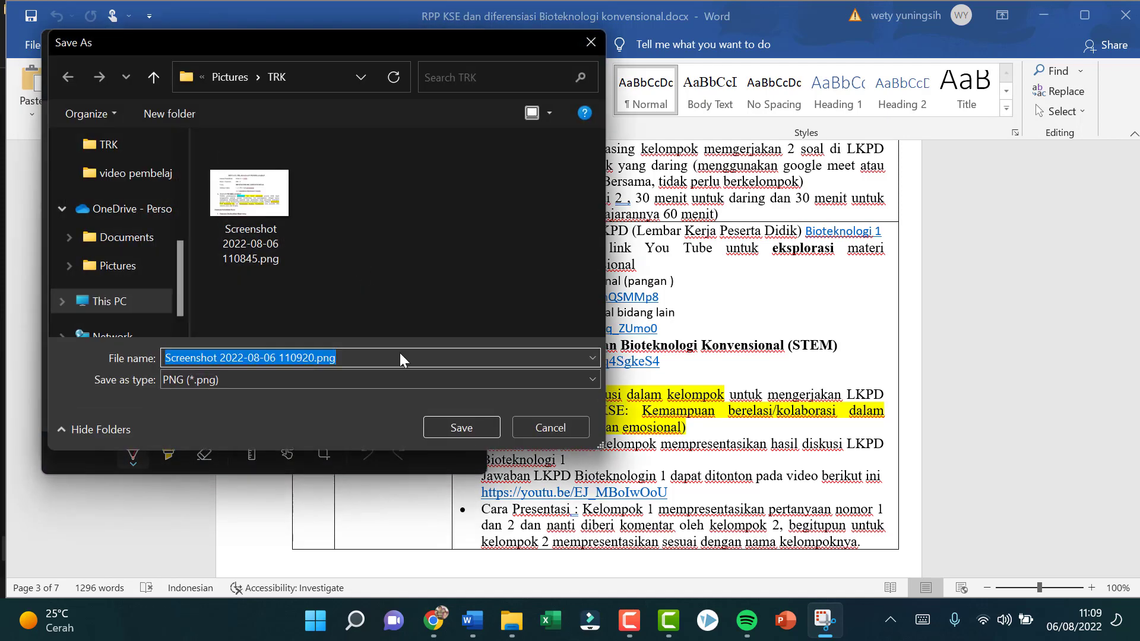
pyautogui.click(469, 428)
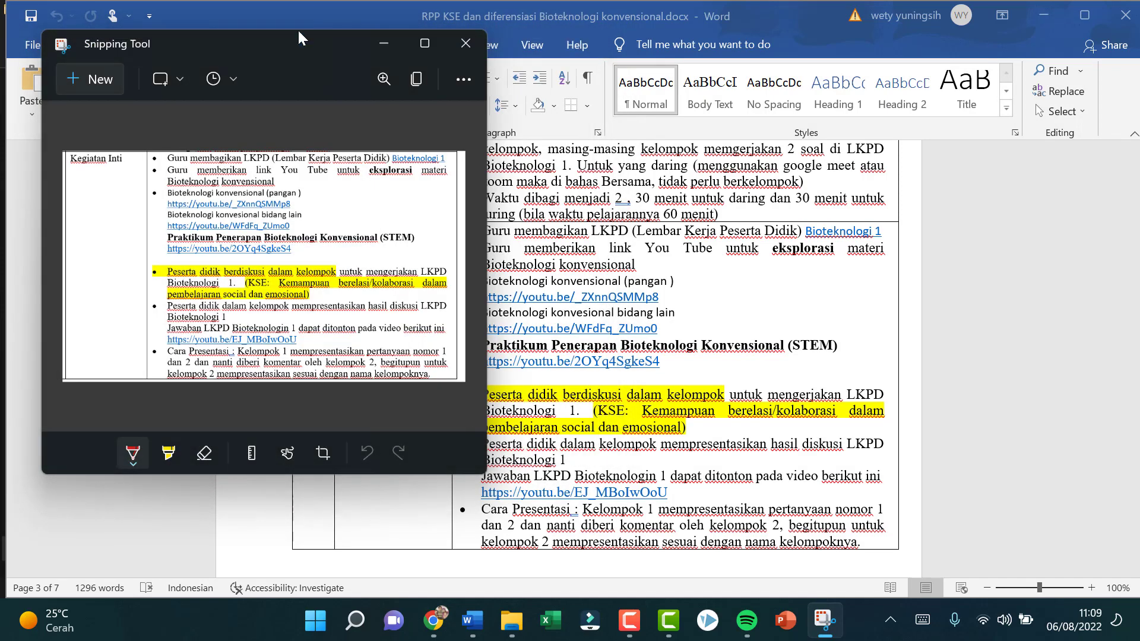
pyautogui.click(383, 43)
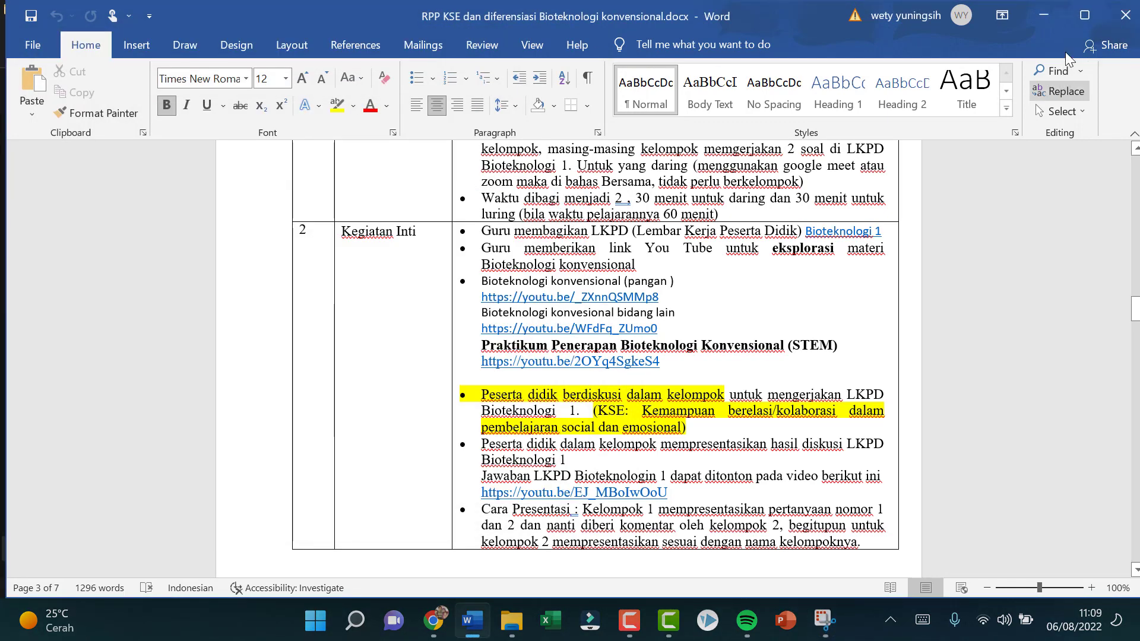
# Step: Close the Bioteknologi konvensional lesson plan document in Word
pyautogui.click(1049, 12)
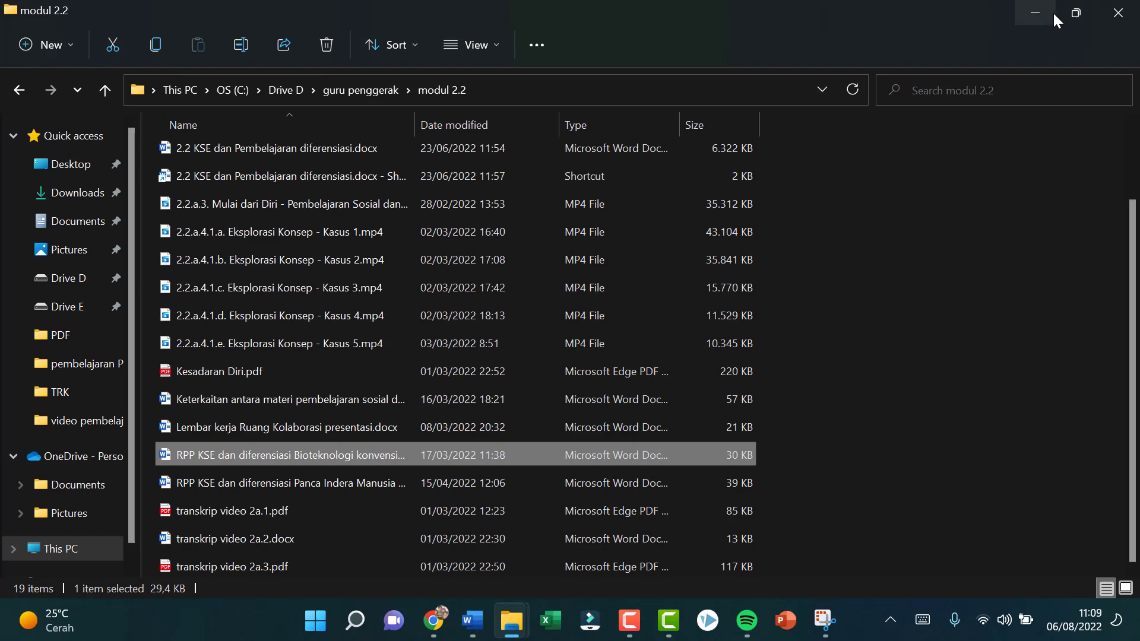
pyautogui.click(472, 620)
pyautogui.click(1124, 17)
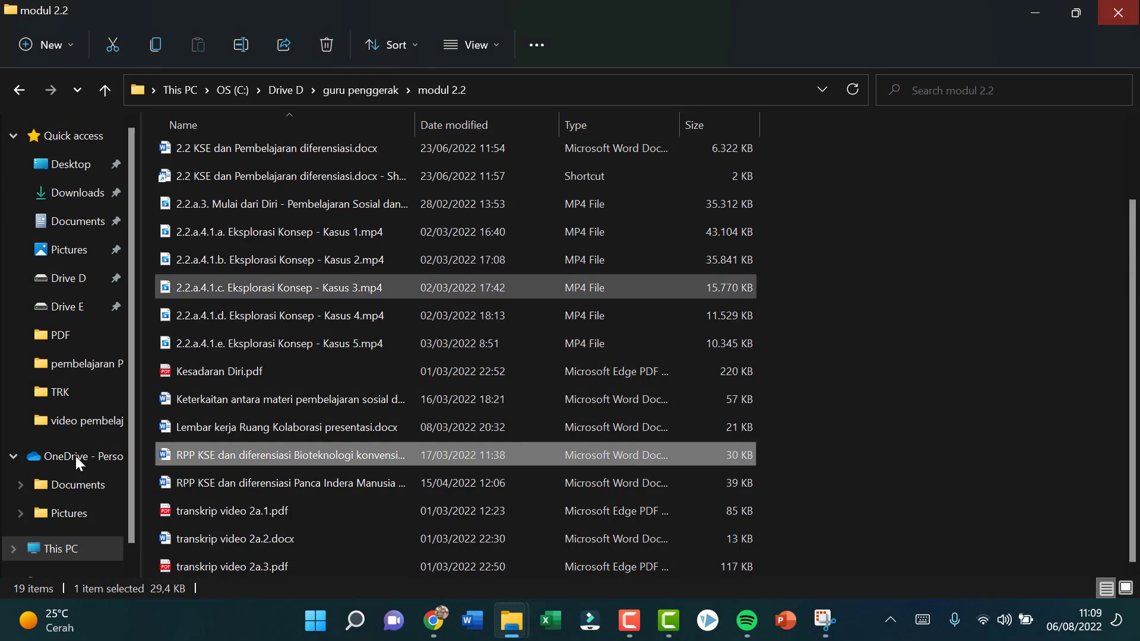
# Step: Switch to TRK Jabar in Chrome and attach "Screenshot 2022-08-06 110920.png" from the TRK folder as the Bukti Foto
pyautogui.click(440, 632)
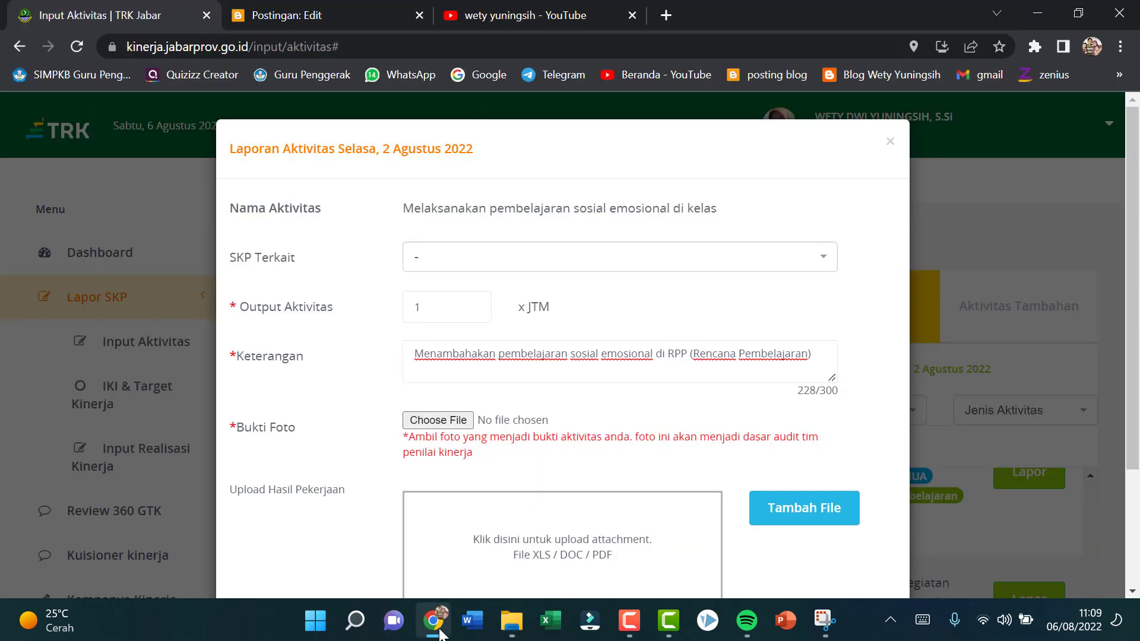
pyautogui.click(429, 420)
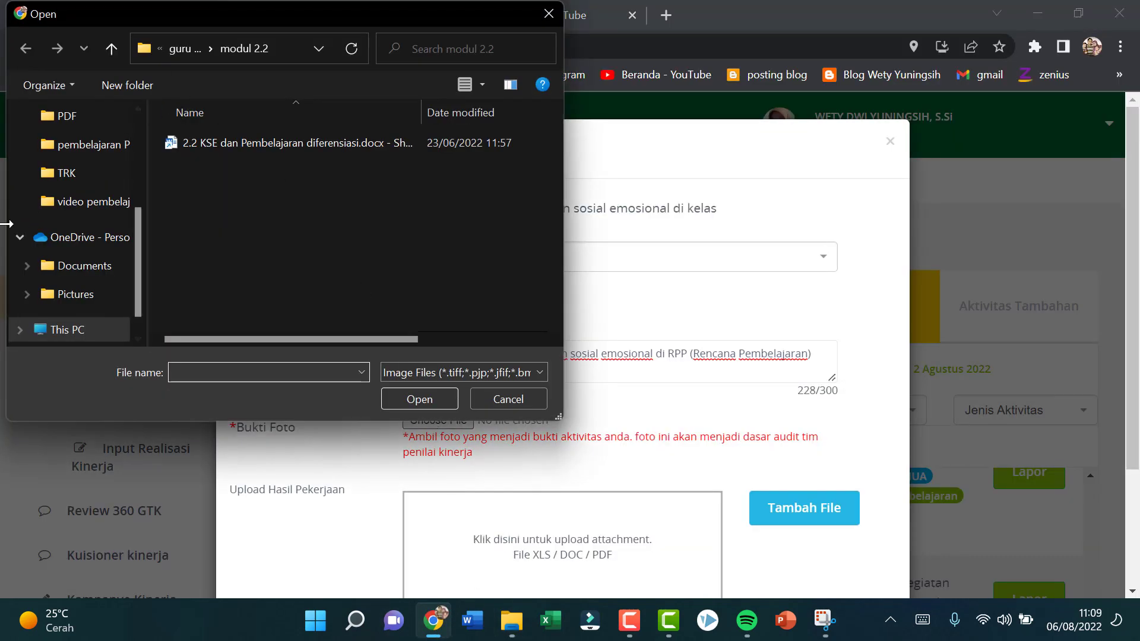
pyautogui.click(79, 173)
pyautogui.click(205, 170)
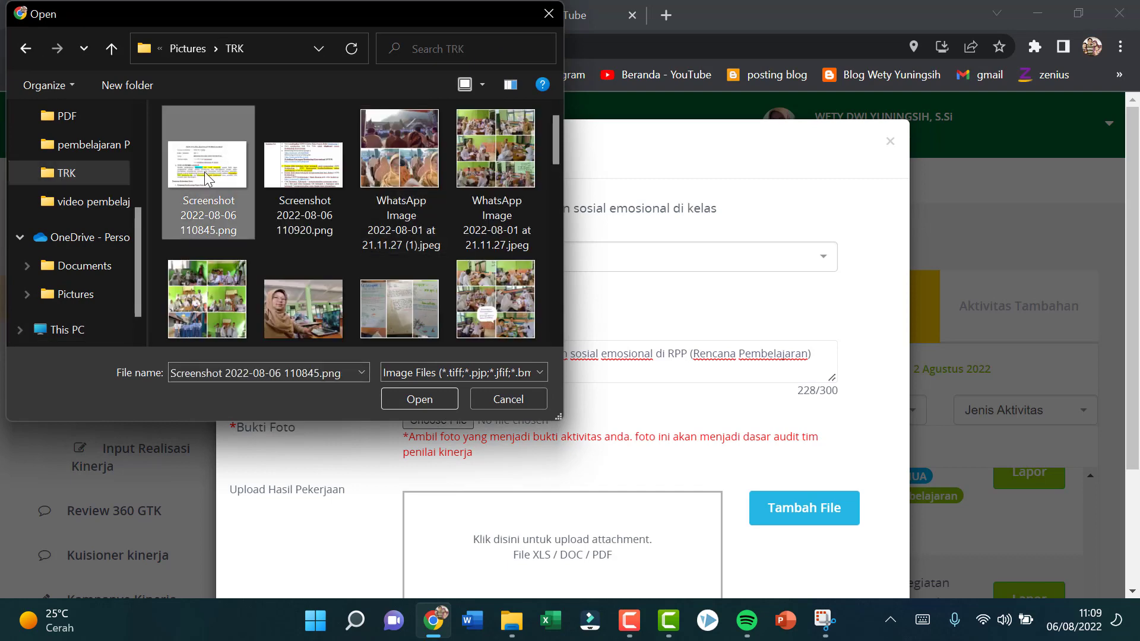
pyautogui.press('Right')
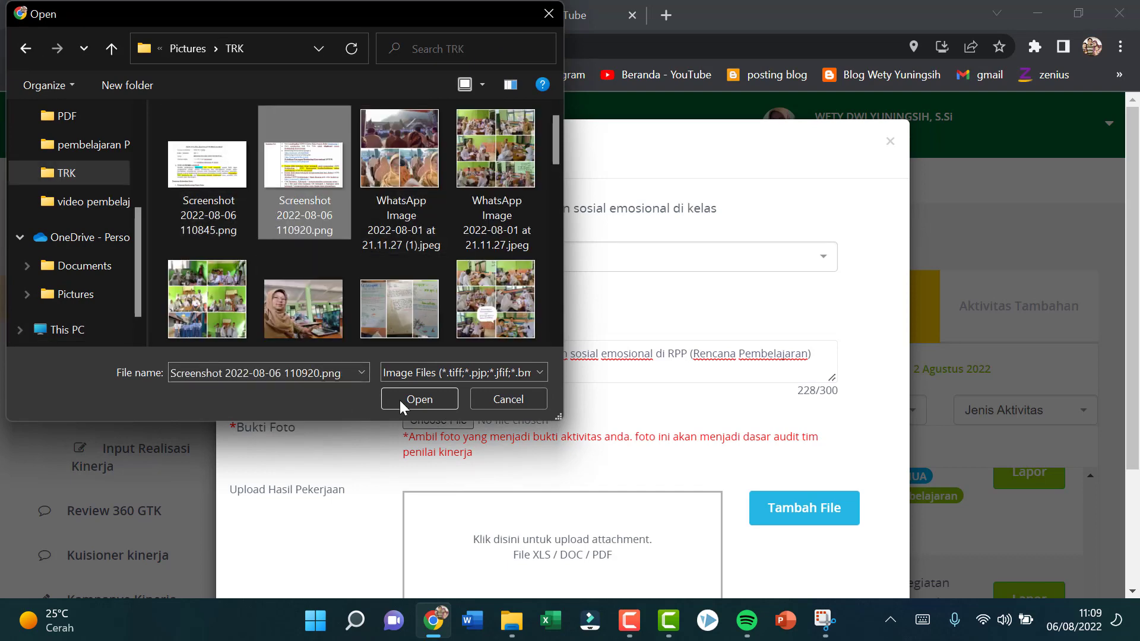
pyautogui.click(407, 399)
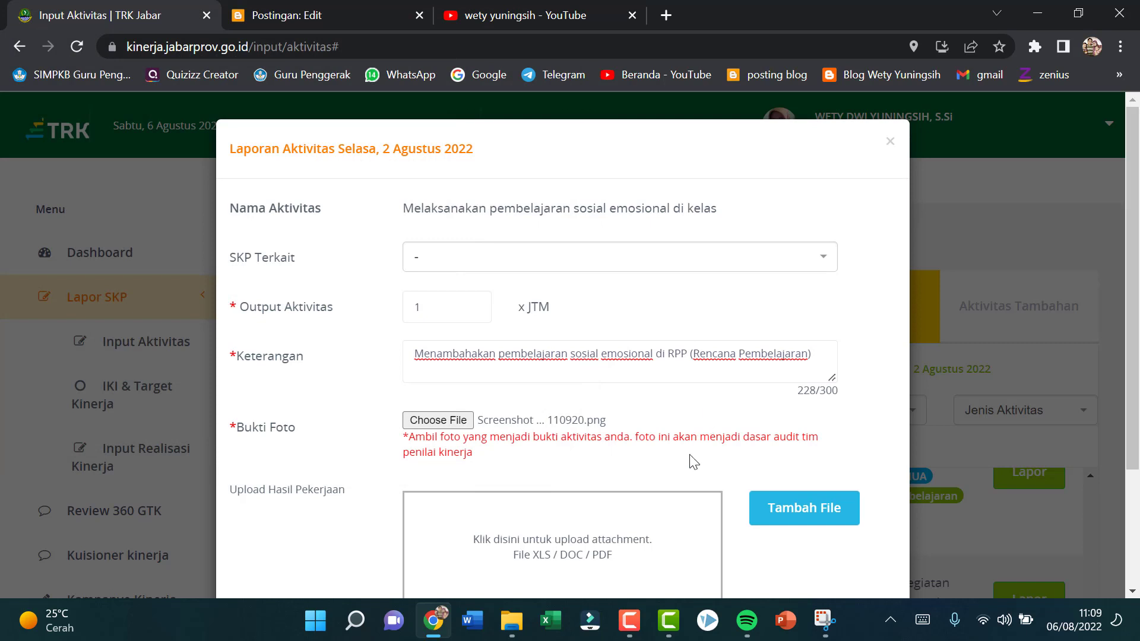
pyautogui.scroll(-3, 671, 551)
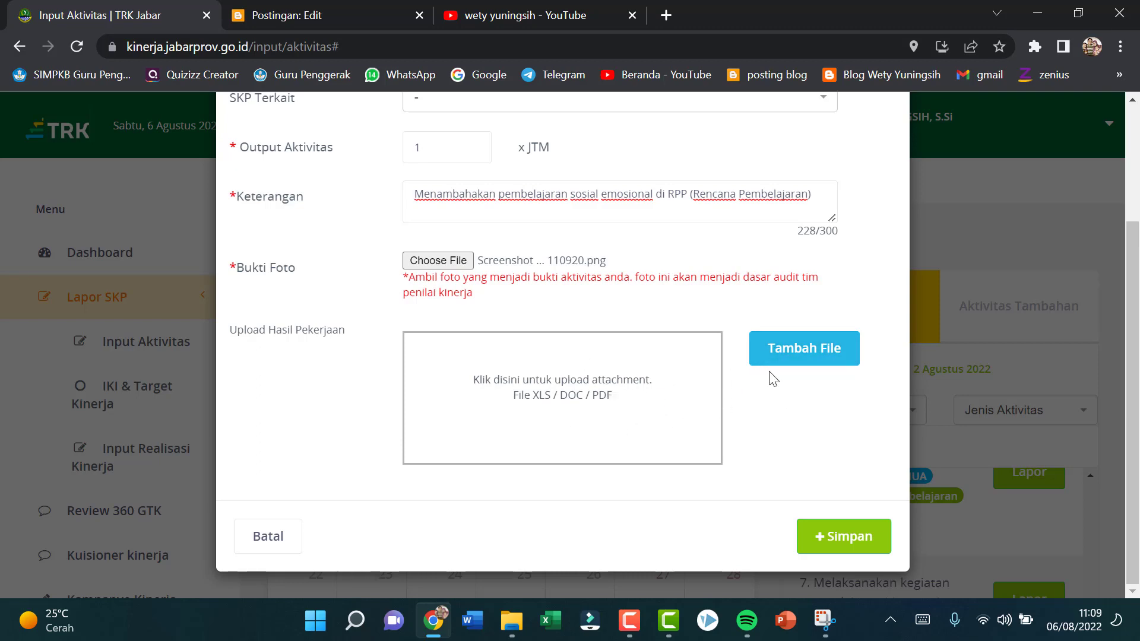
pyautogui.click(788, 356)
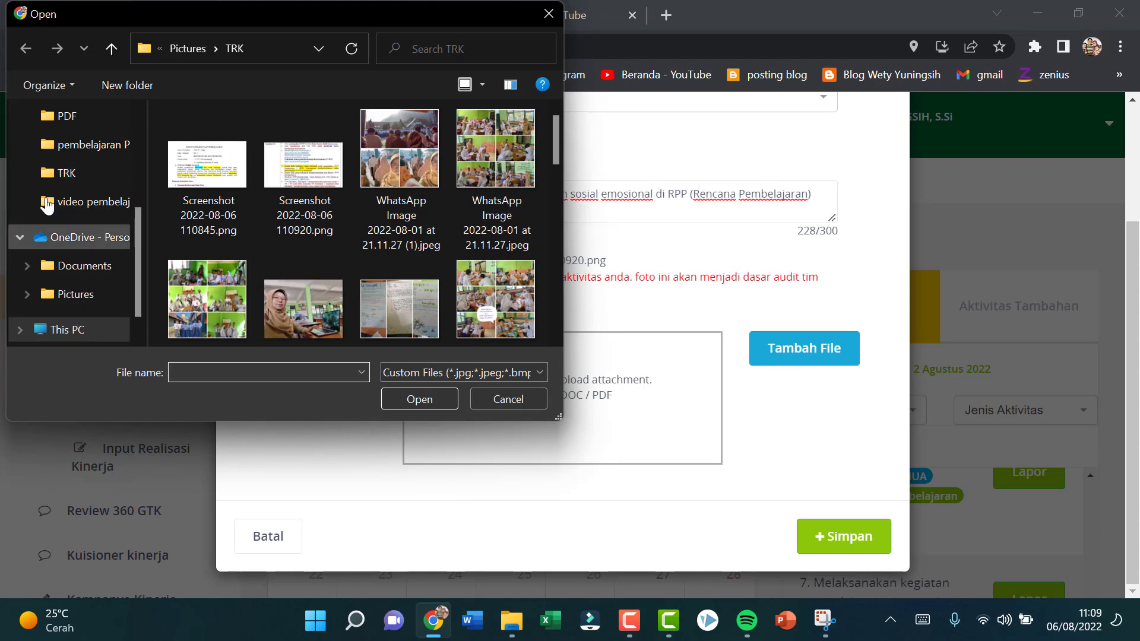
pyautogui.scroll(2, 81, 161)
pyautogui.click(89, 148)
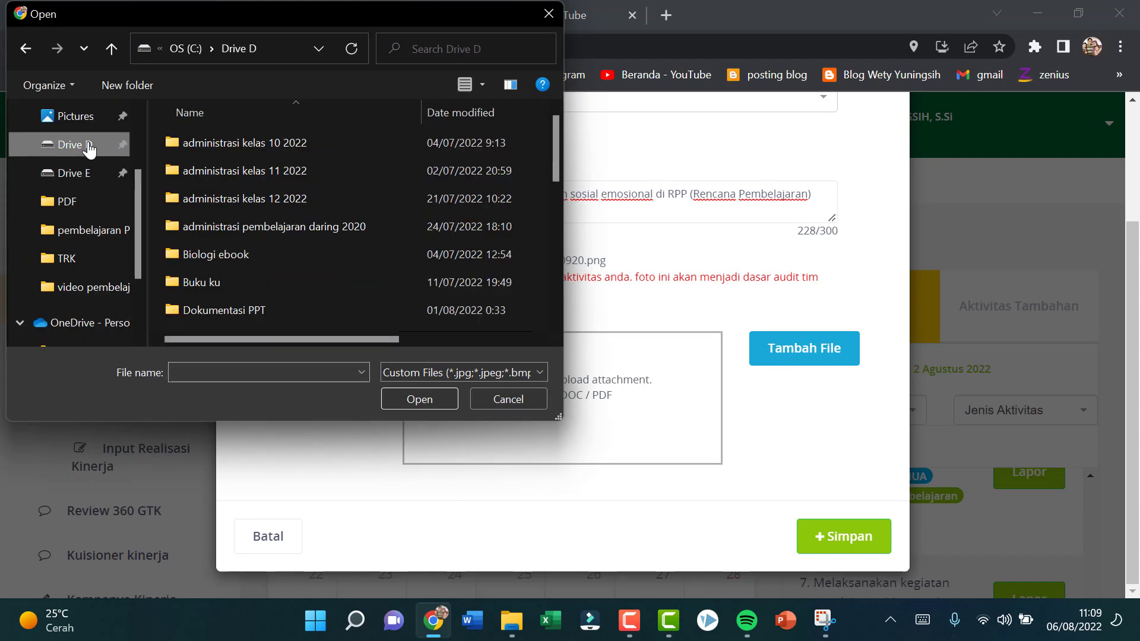
pyautogui.scroll(-2, 277, 282)
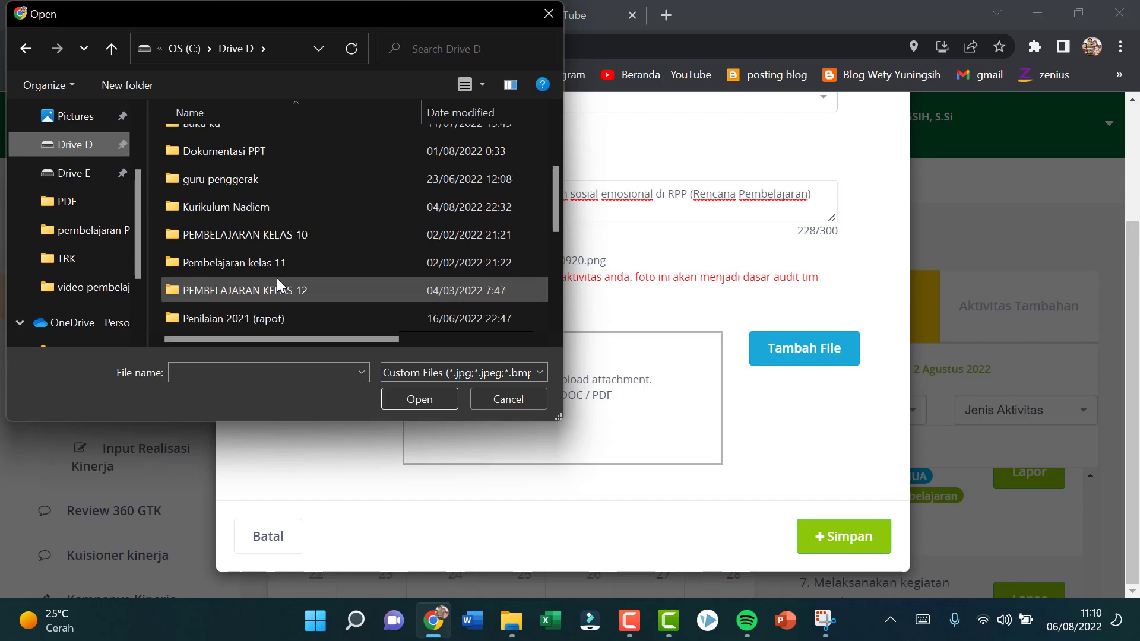
pyautogui.click(532, 401)
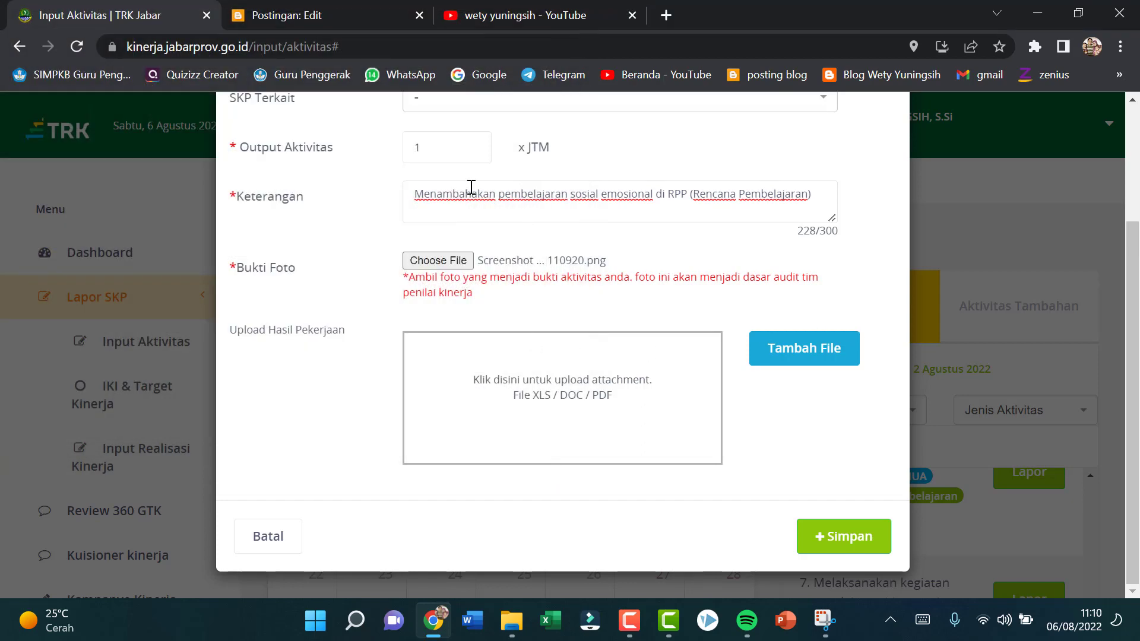
pyautogui.scroll(3, 538, 261)
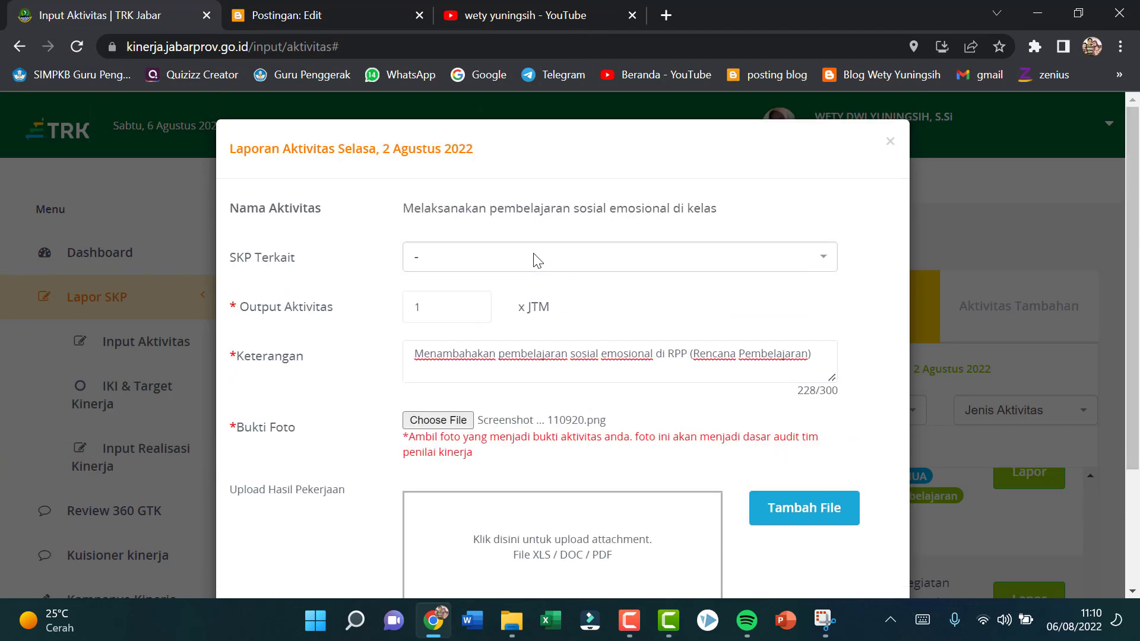
pyautogui.scroll(-3, 537, 261)
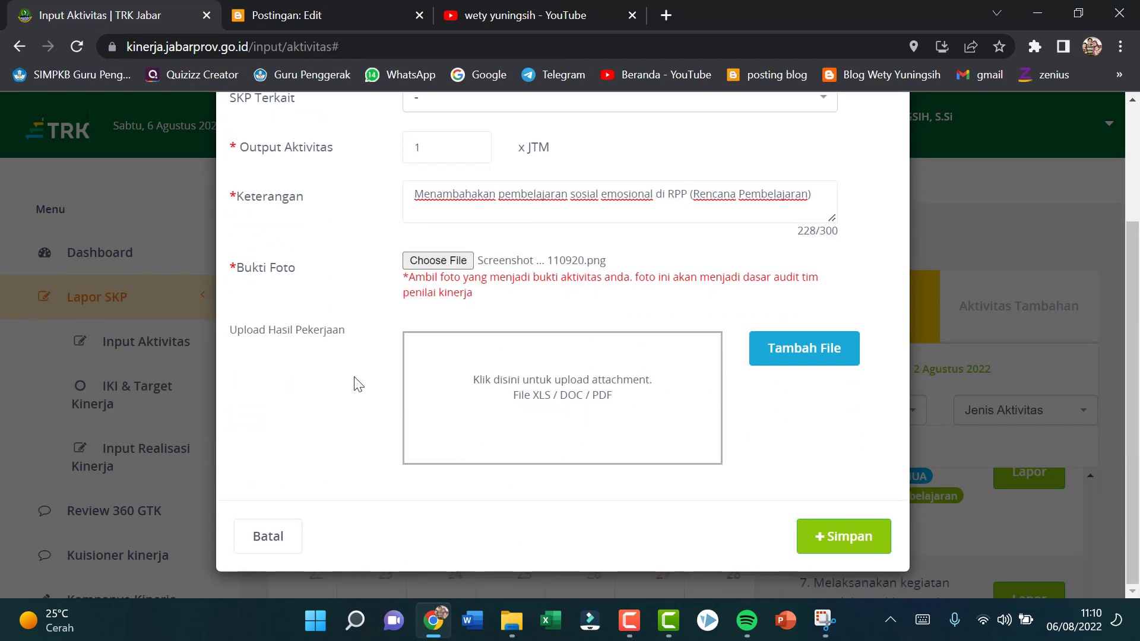
pyautogui.click(666, 13)
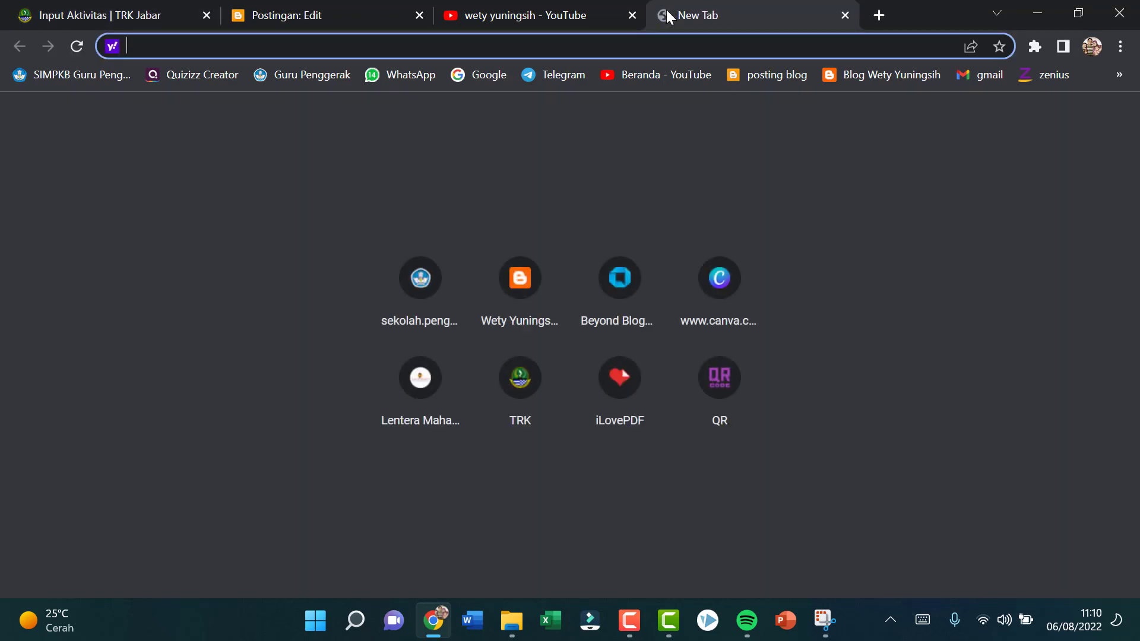
pyautogui.click(845, 15)
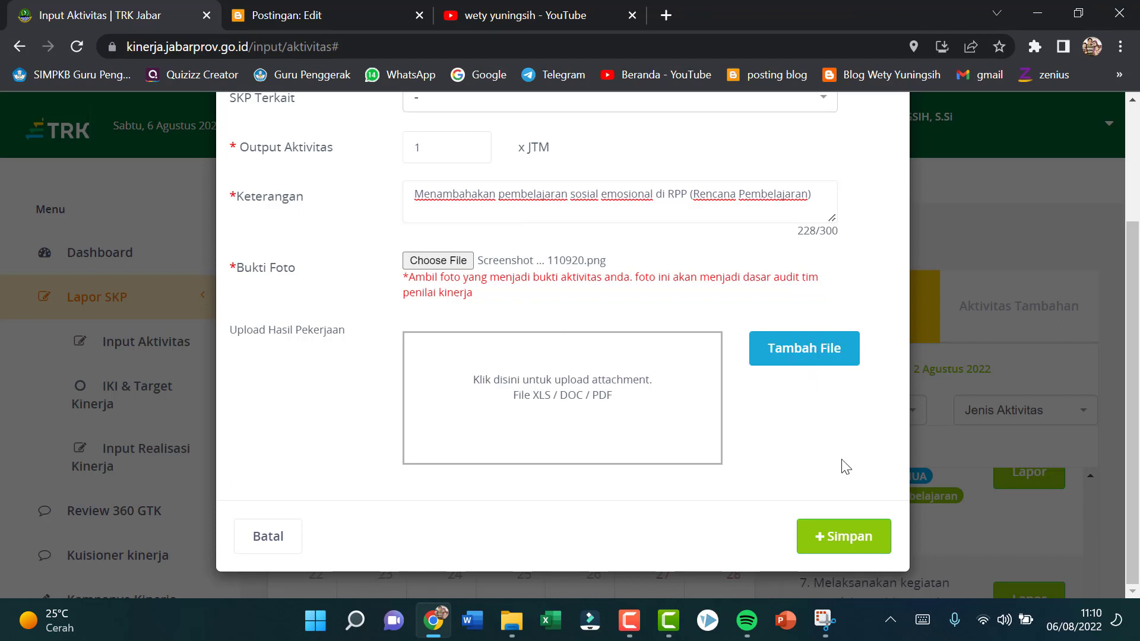
# Step: Save the social-emotional learning activity report without an attachment and select 3 August 2022 in the activity calendar
pyautogui.click(858, 541)
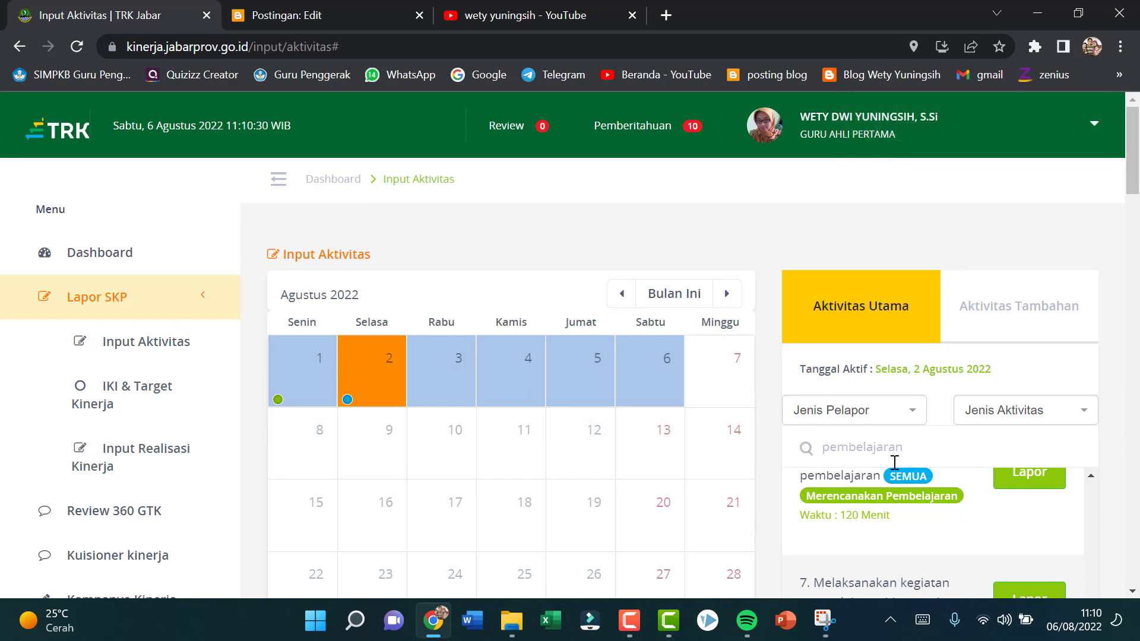
pyautogui.scroll(-2, 891, 460)
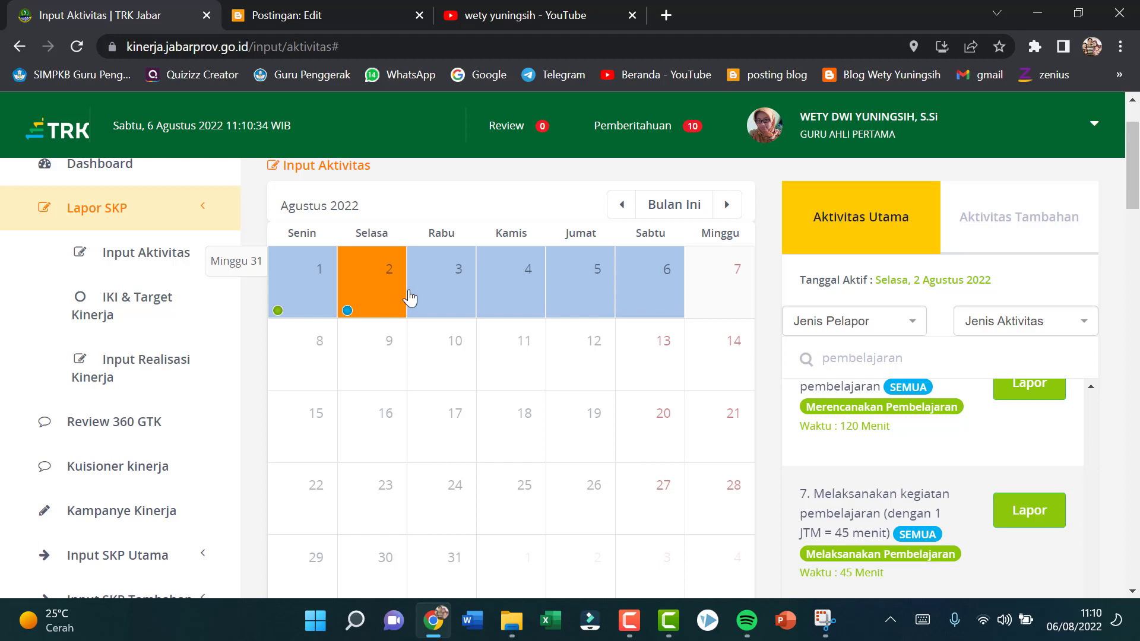
pyautogui.click(446, 293)
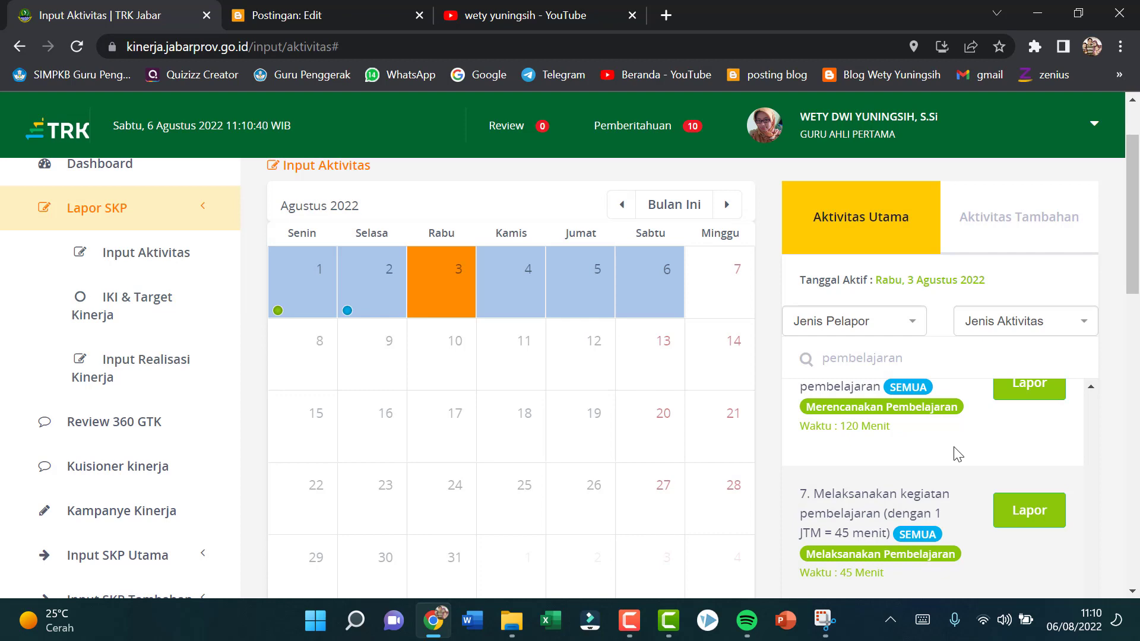
# Step: Search the main activities for "pembelaj" and open a report for "Melaksanakan kegiatan pembelajaran (dengan 1 JTM = 45 menit)"
pyautogui.scroll(5, 1050, 443)
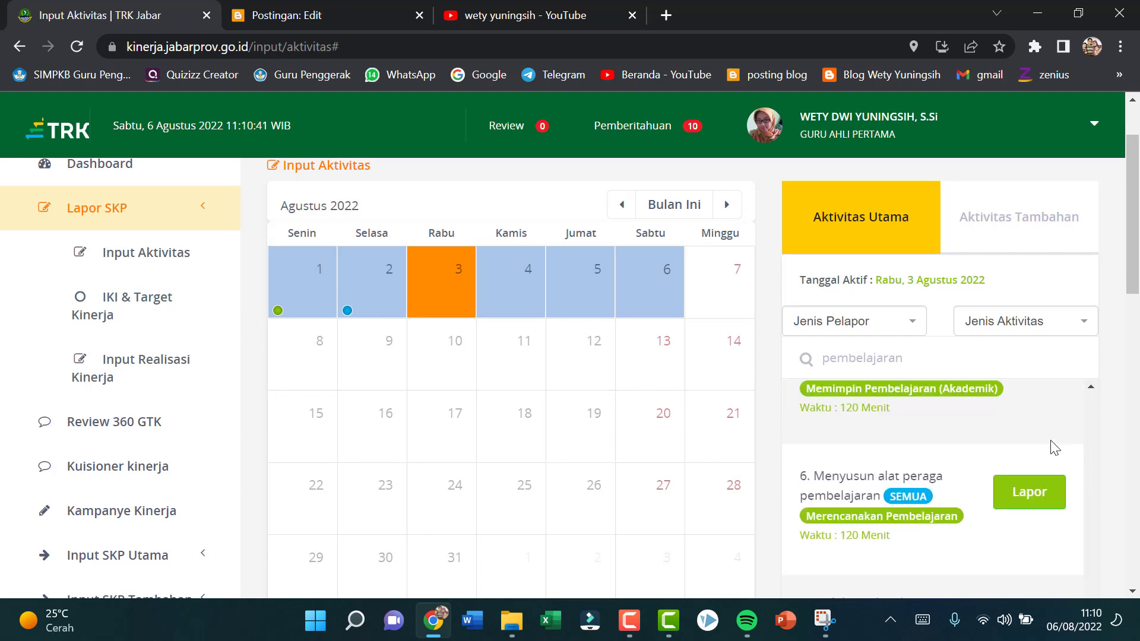
pyautogui.scroll(-1, 1053, 444)
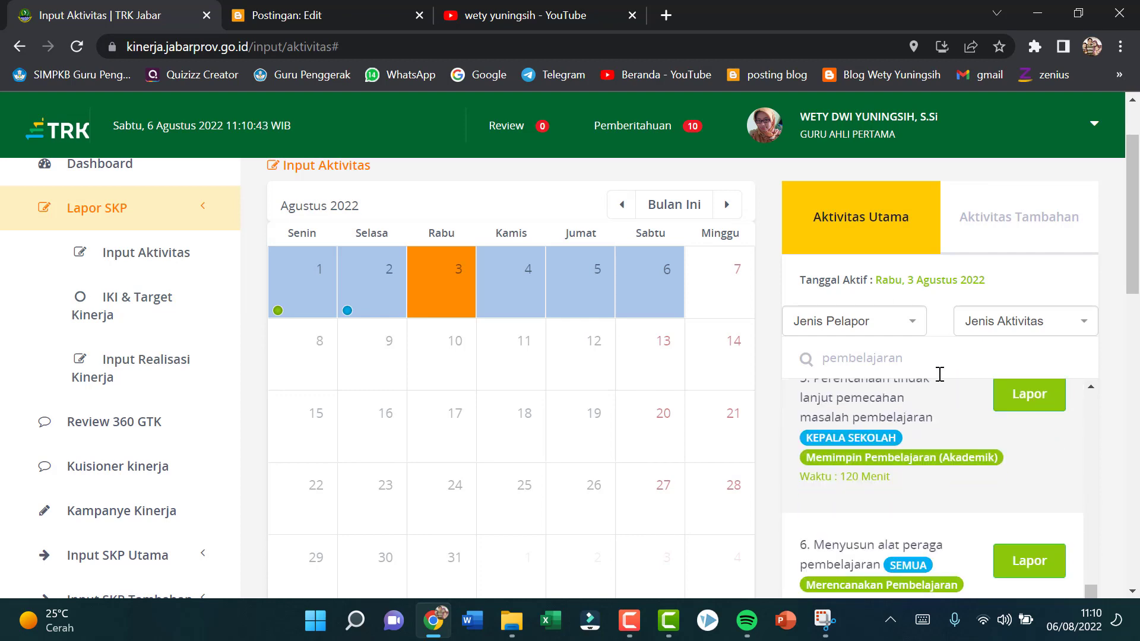
pyautogui.click(908, 355)
pyautogui.scroll(-3, 925, 486)
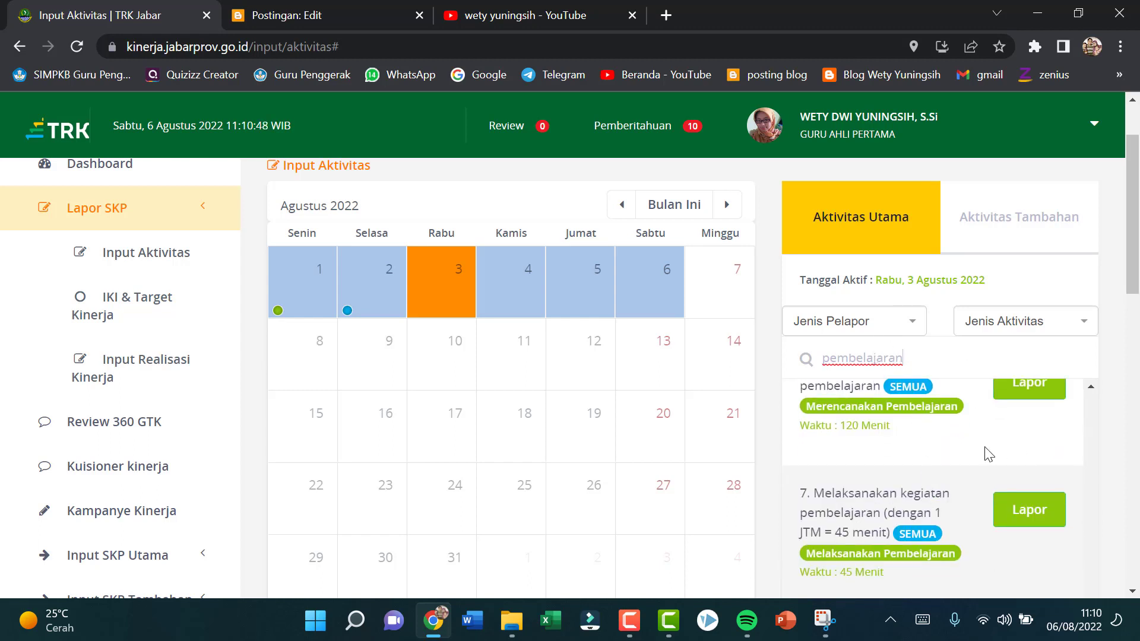
pyautogui.scroll(1, 934, 433)
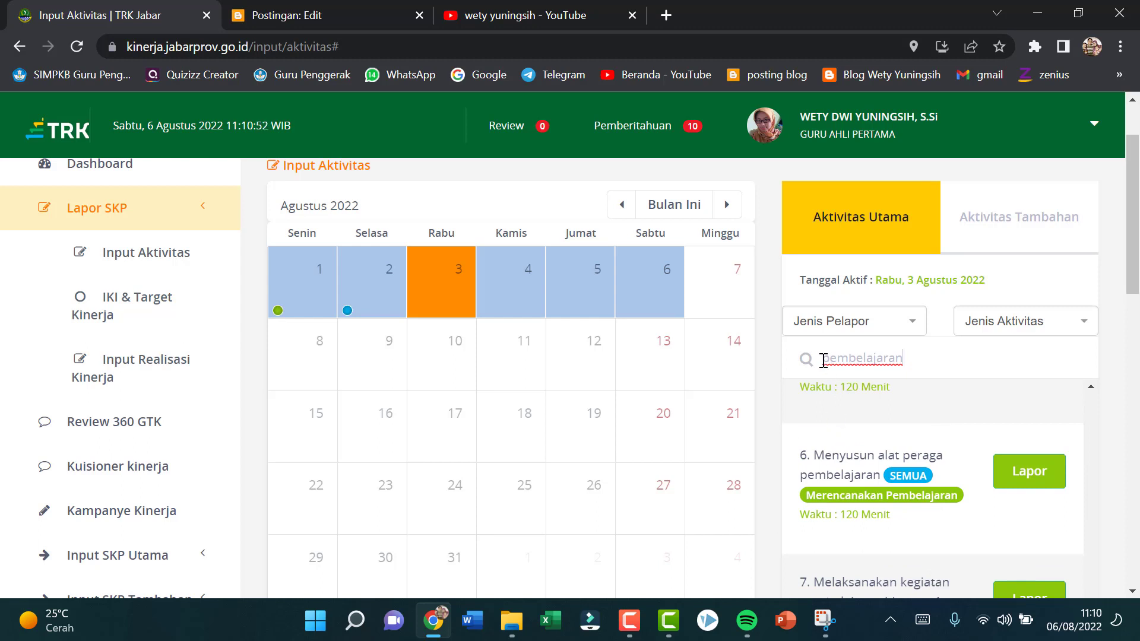
pyautogui.moveTo(823, 360); pyautogui.dragTo(948, 373)
pyautogui.press('BackSpace')
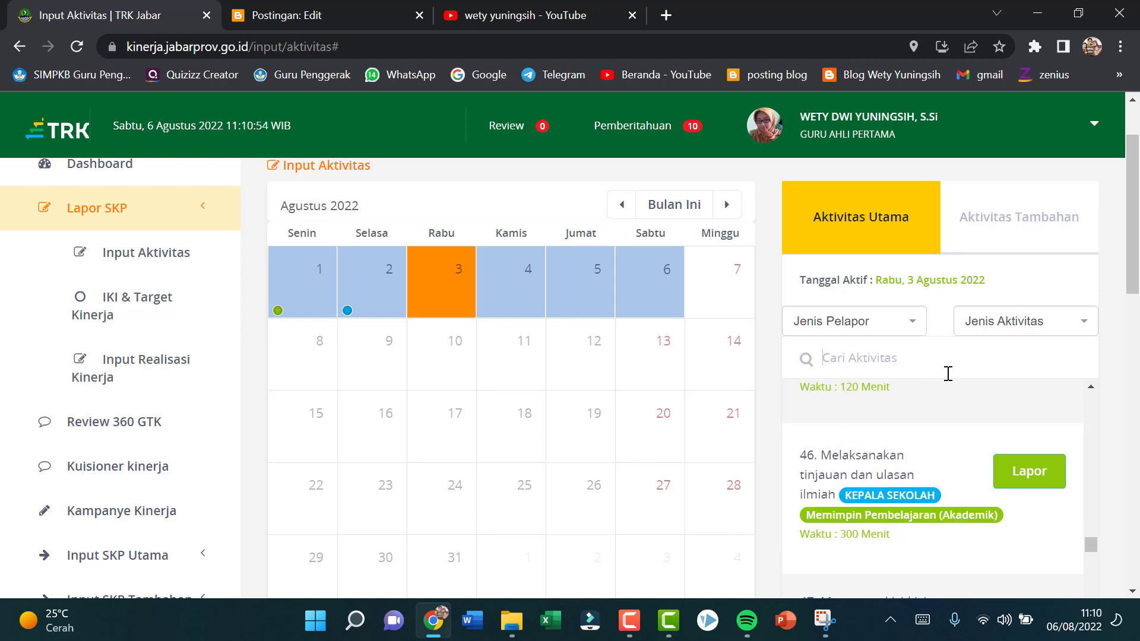
pyautogui.write('pembelaj')
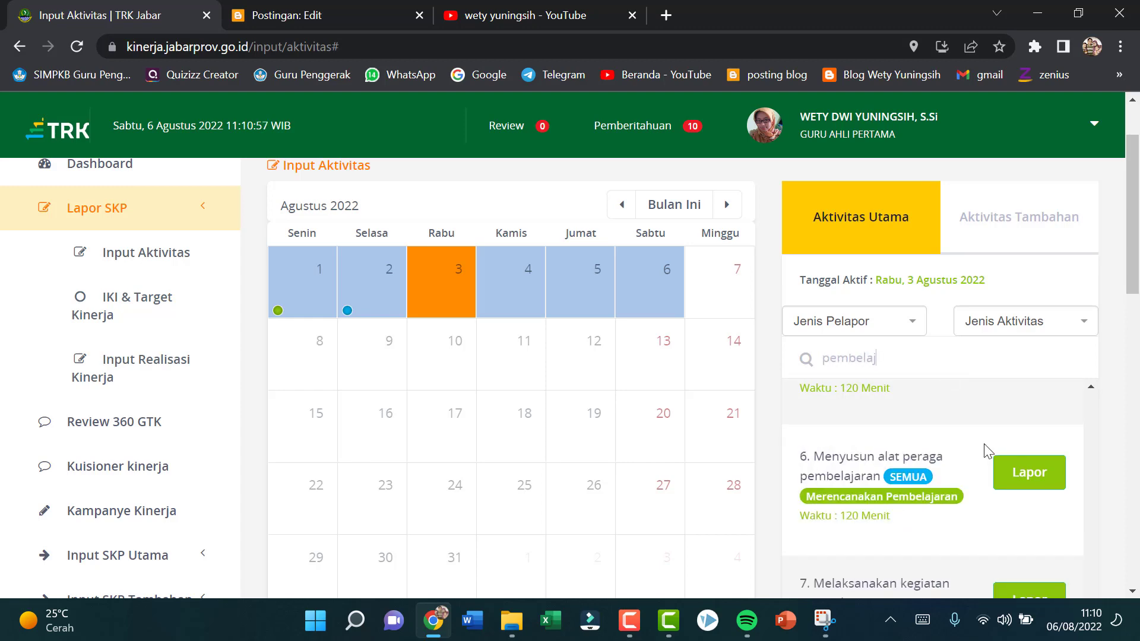
pyautogui.scroll(2, 1007, 482)
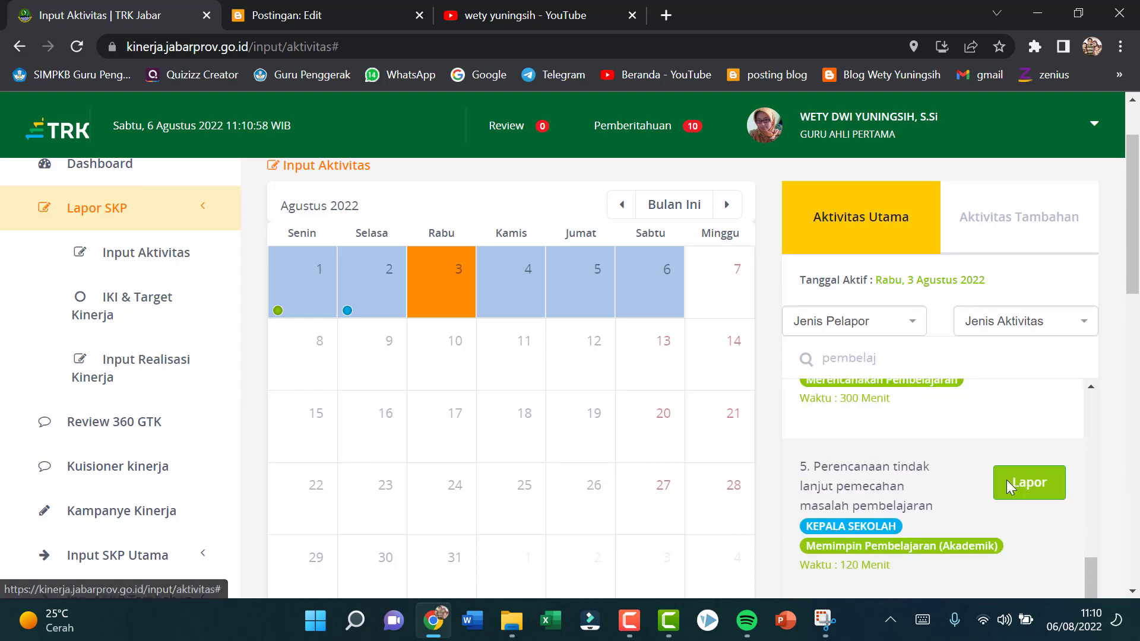
pyautogui.scroll(-3, 1007, 487)
pyautogui.click(1057, 514)
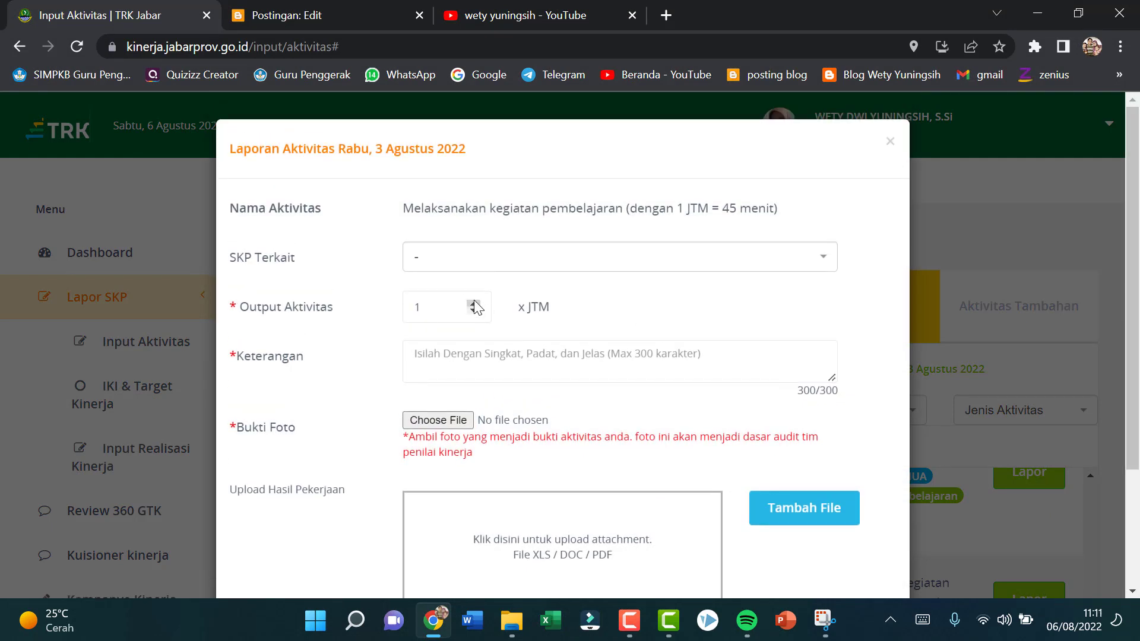
# Step: Set the Output Aktivitas to 2 JTM and enter "Mengajar materi Fotoperiodisme dan Embriogenesis Kelas 12 IPS 1" as the Keterangan
pyautogui.click(474, 305)
pyautogui.click(473, 304)
pyautogui.click(465, 357)
pyautogui.write('Mengaj')
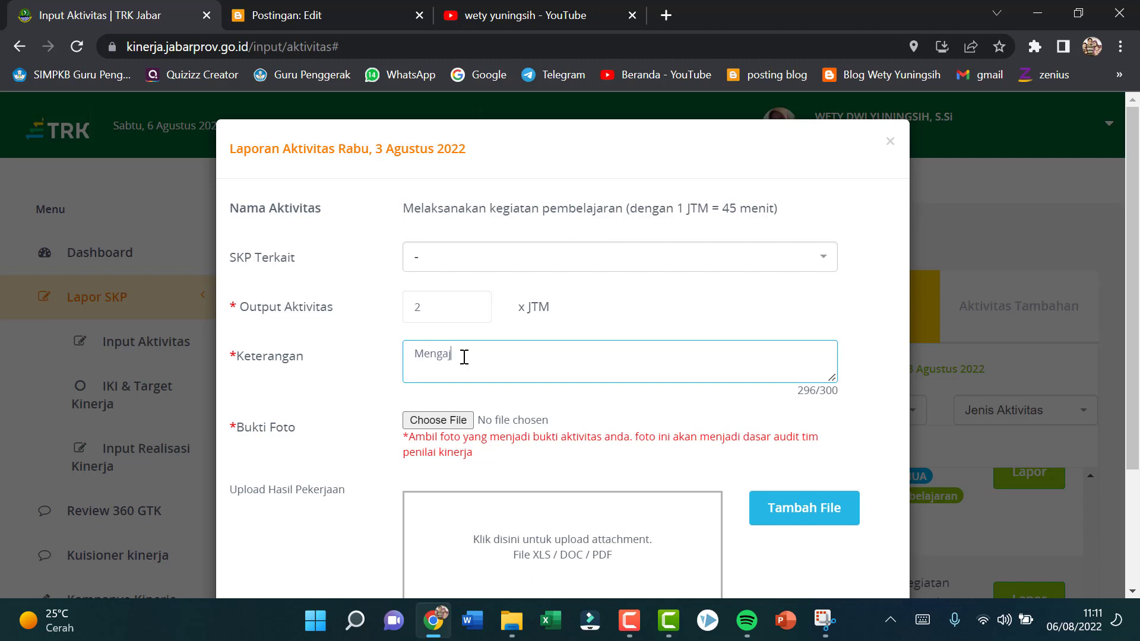
pyautogui.write('ar materi Fotoperiodism')
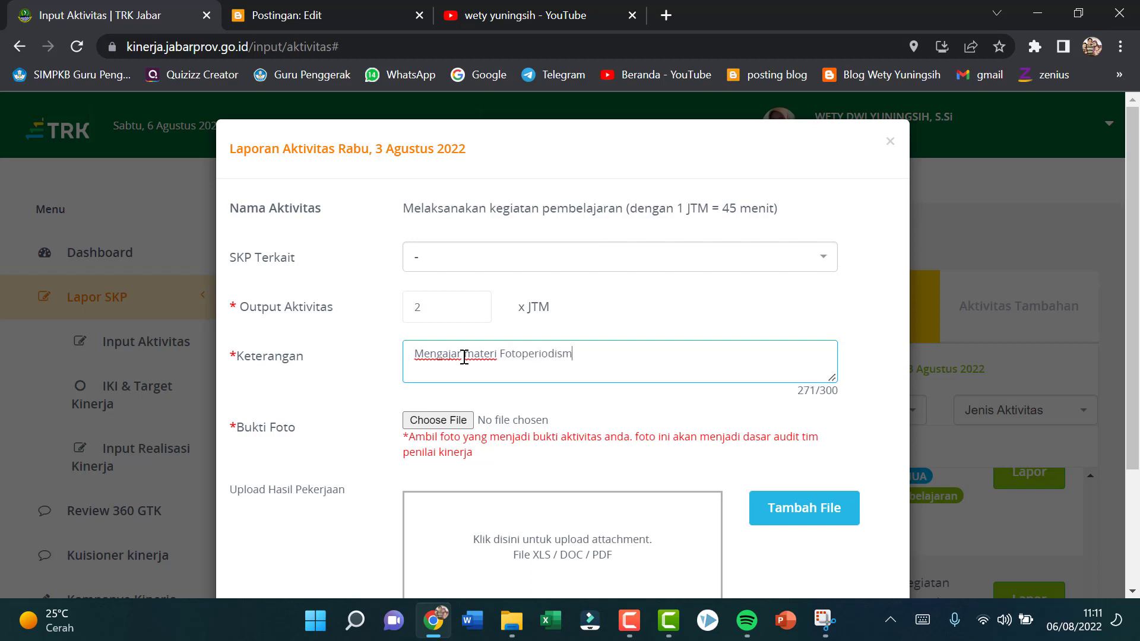
pyautogui.write('e dan Embriogenesis ')
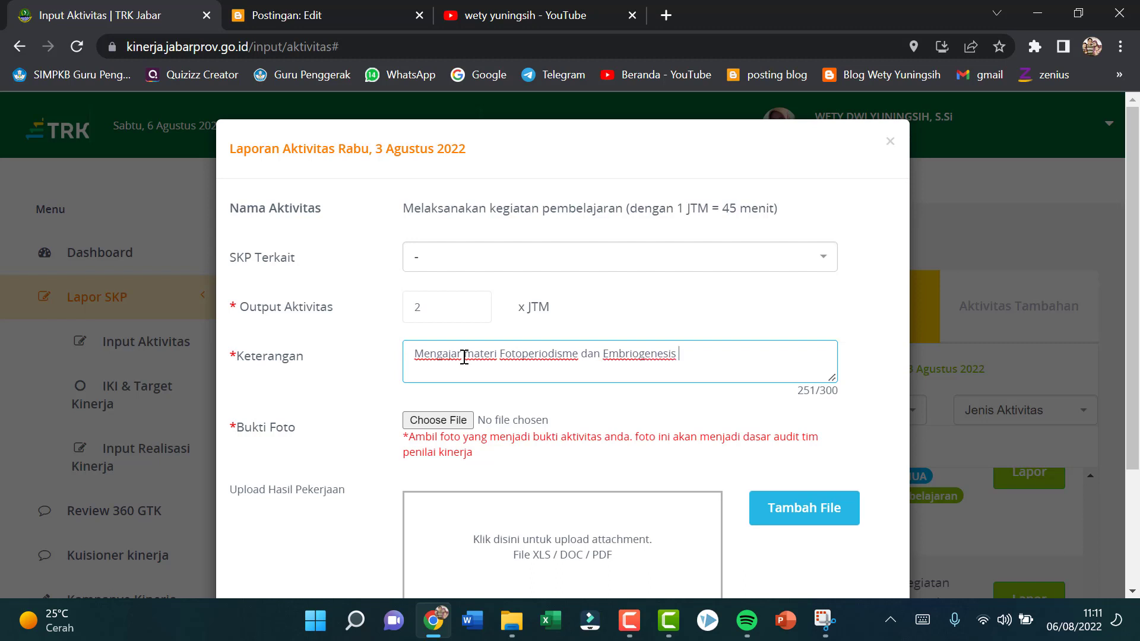
pyautogui.write('Kelas 12 IPS 2')
# Step: Choose "WhatsApp Image 2022-08-06 at 08.07.02.jpeg" from the TRK pictures folder for the Bukti Foto
pyautogui.click(433, 421)
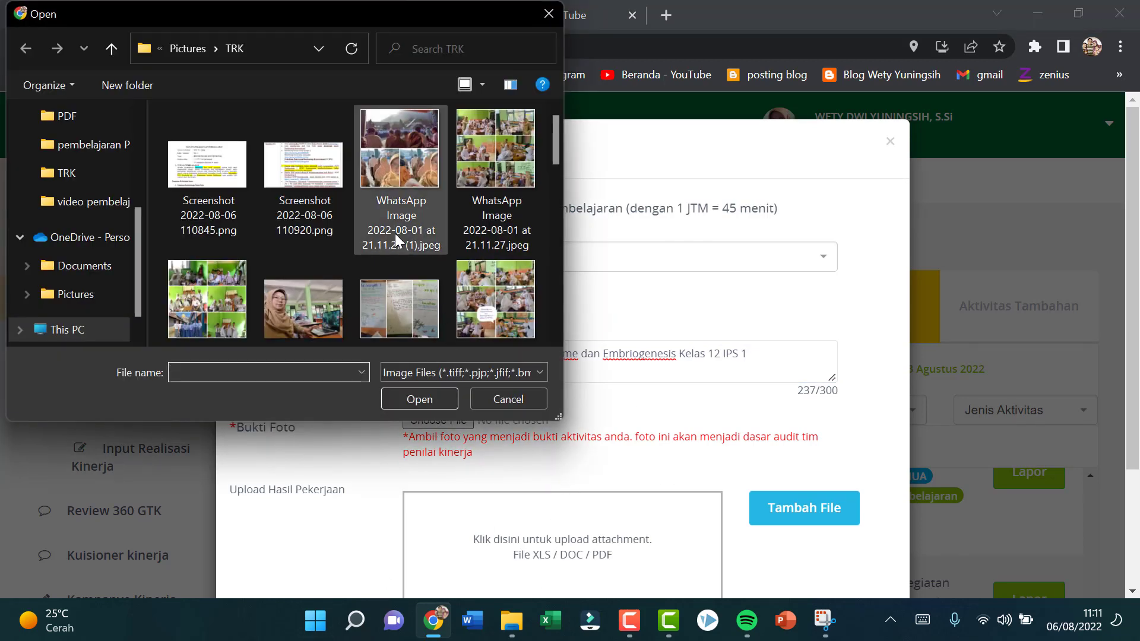
pyautogui.scroll(-1, 468, 190)
pyautogui.scroll(-1, 466, 187)
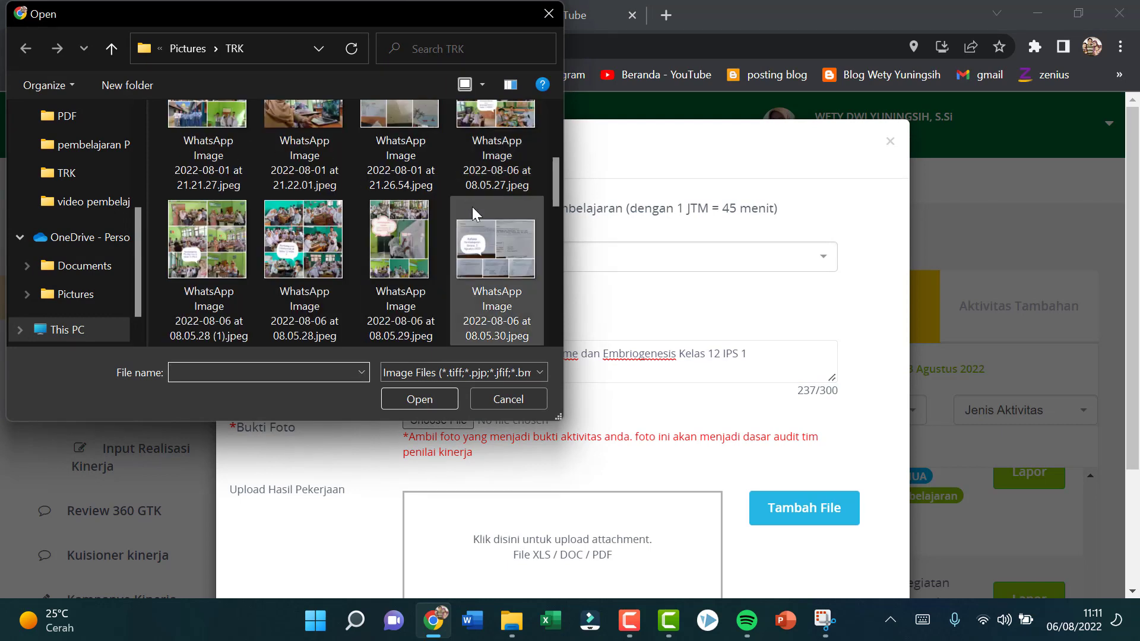
pyautogui.scroll(-1, 472, 206)
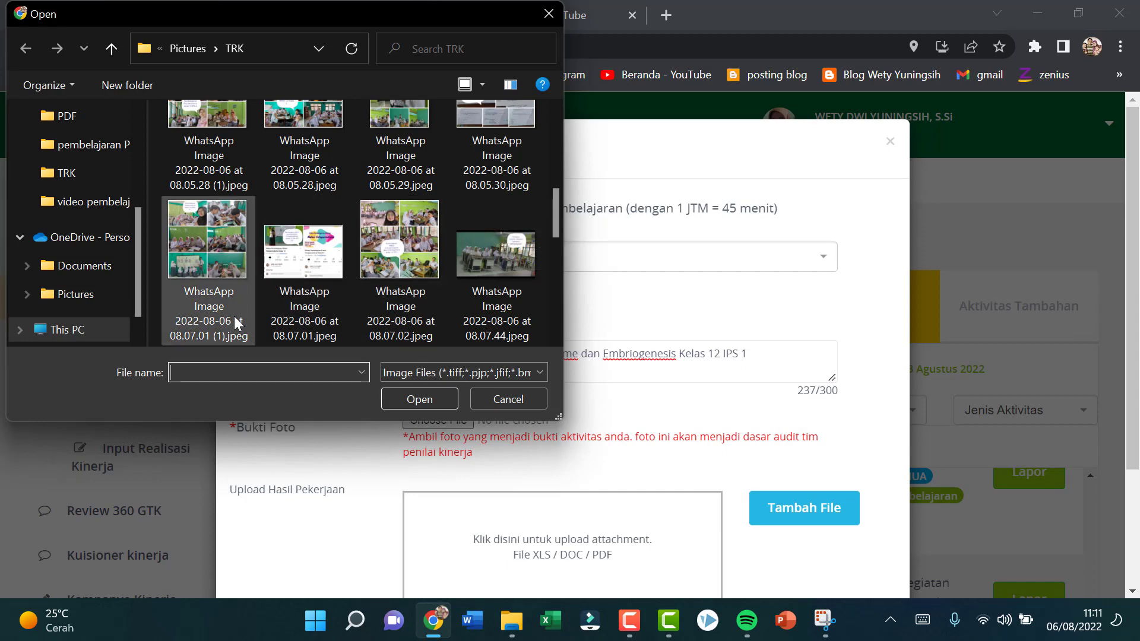
pyautogui.moveTo(555, 211); pyautogui.dragTo(583, 210)
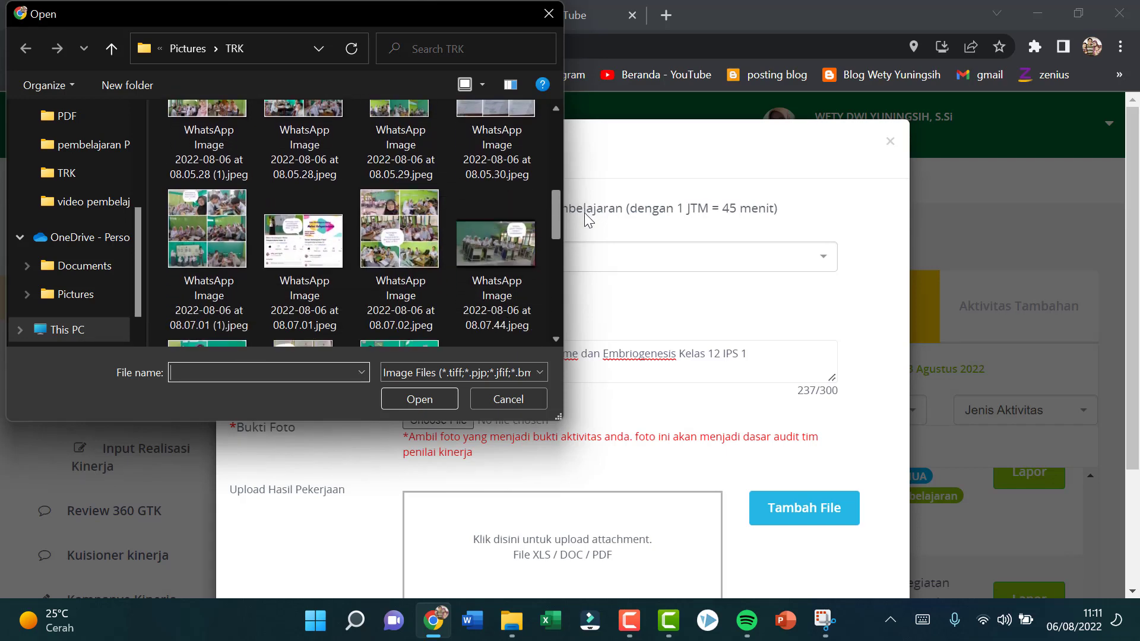
pyautogui.click(215, 225)
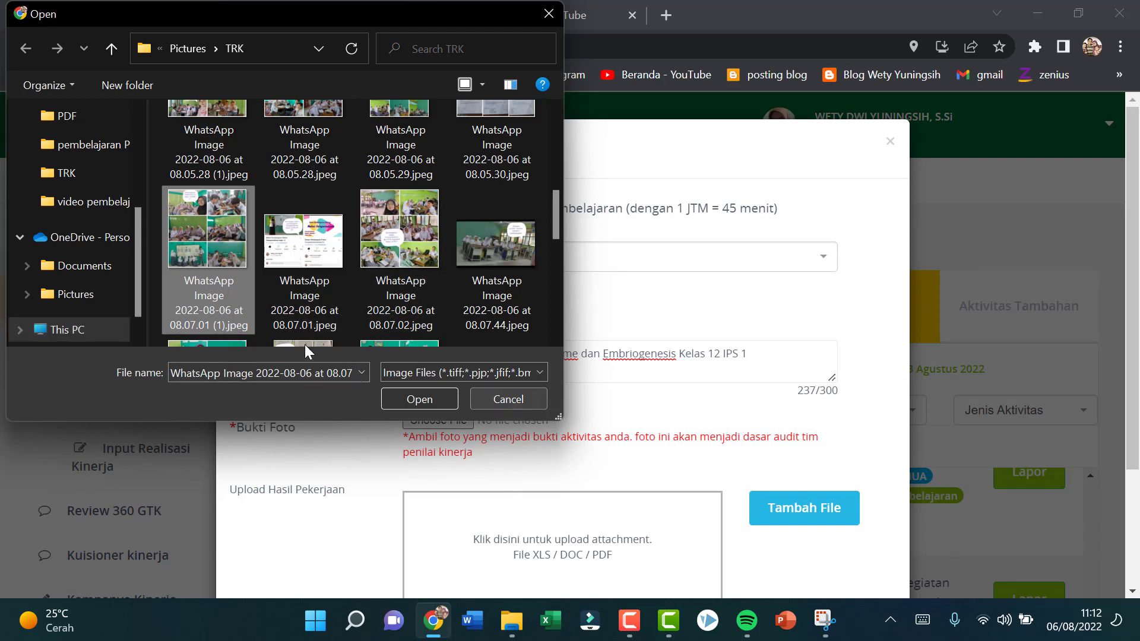
pyautogui.scroll(-2, 441, 294)
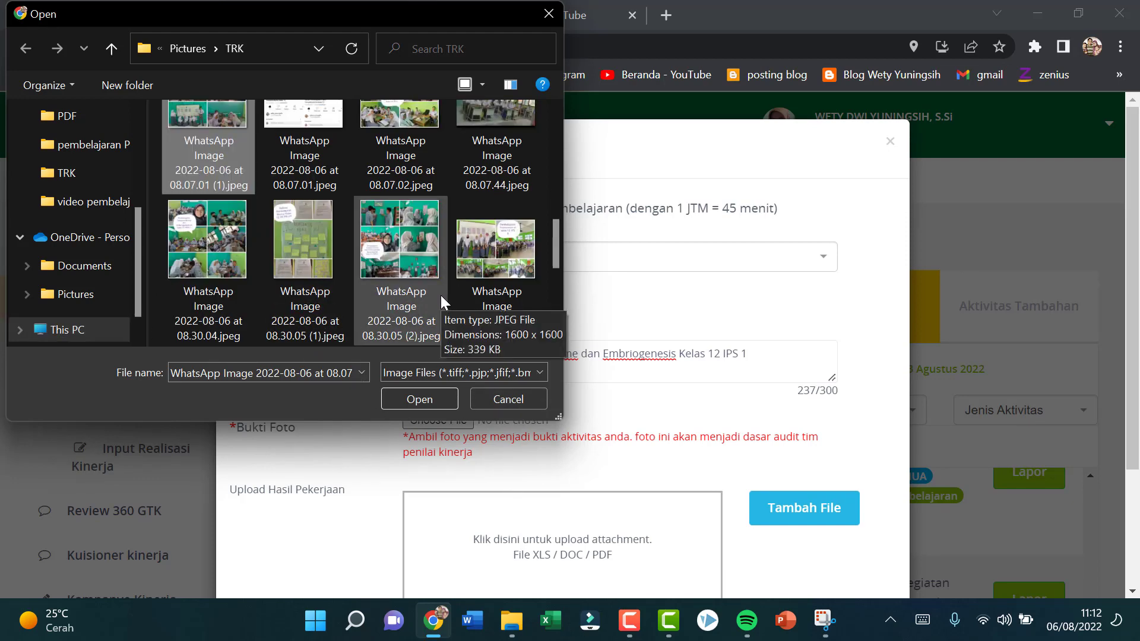
pyautogui.scroll(1, 440, 295)
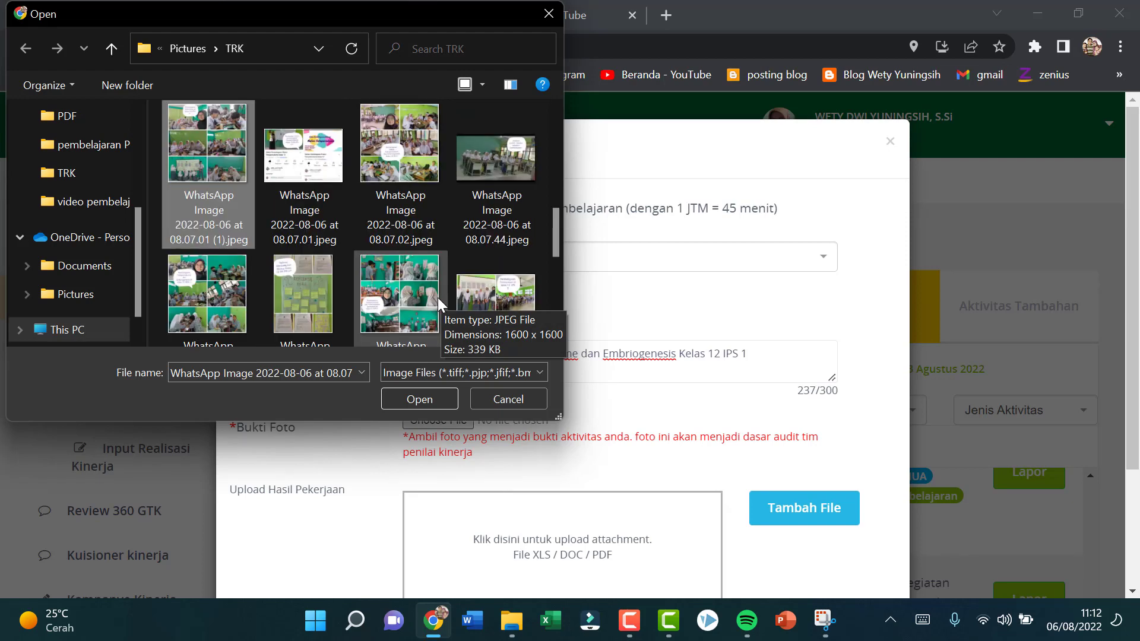
pyautogui.click(369, 170)
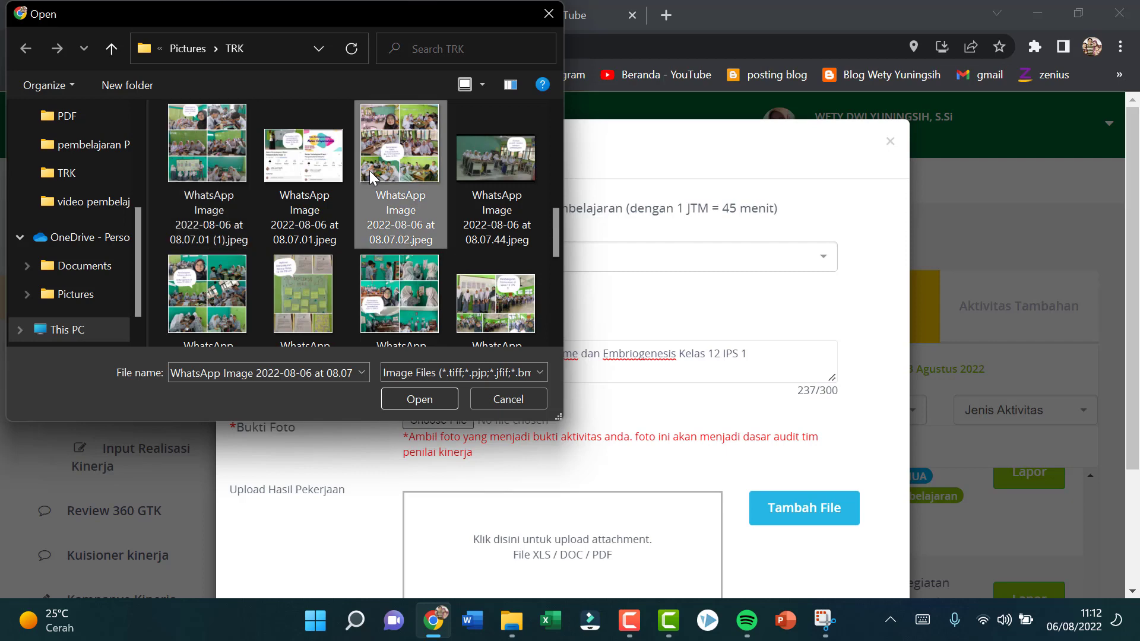
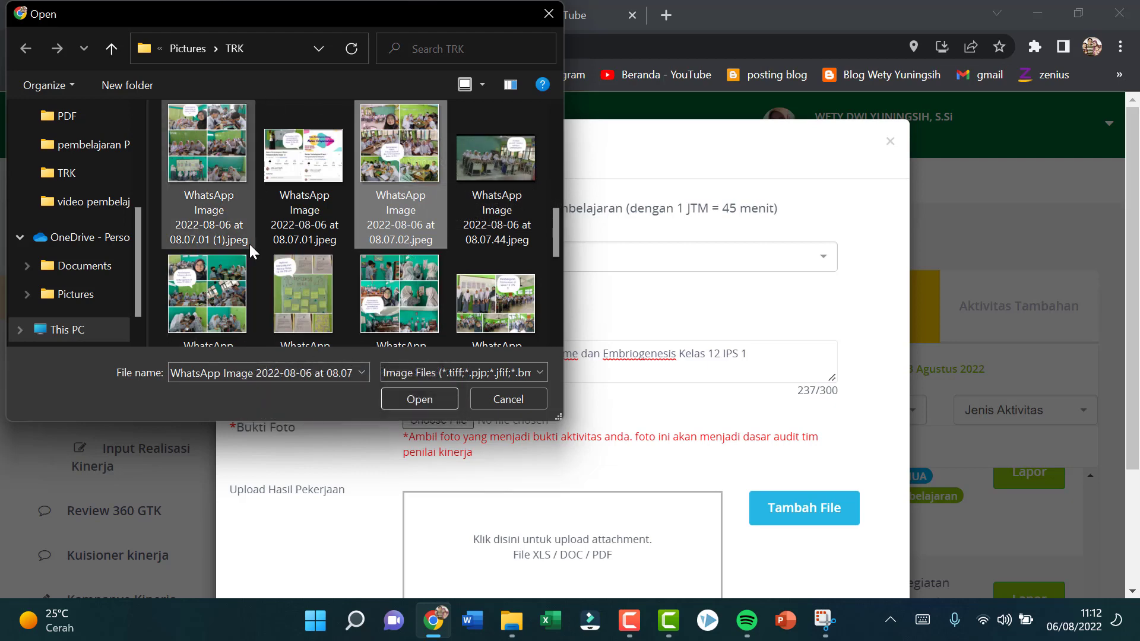
# Step: Compare the classroom photos in the TRK folder and attach "WhatsApp Image 2022-08-06 at 08.07.02.jpeg" as the Bukti Foto
pyautogui.scroll(5, 248, 242)
pyautogui.scroll(-1, 249, 243)
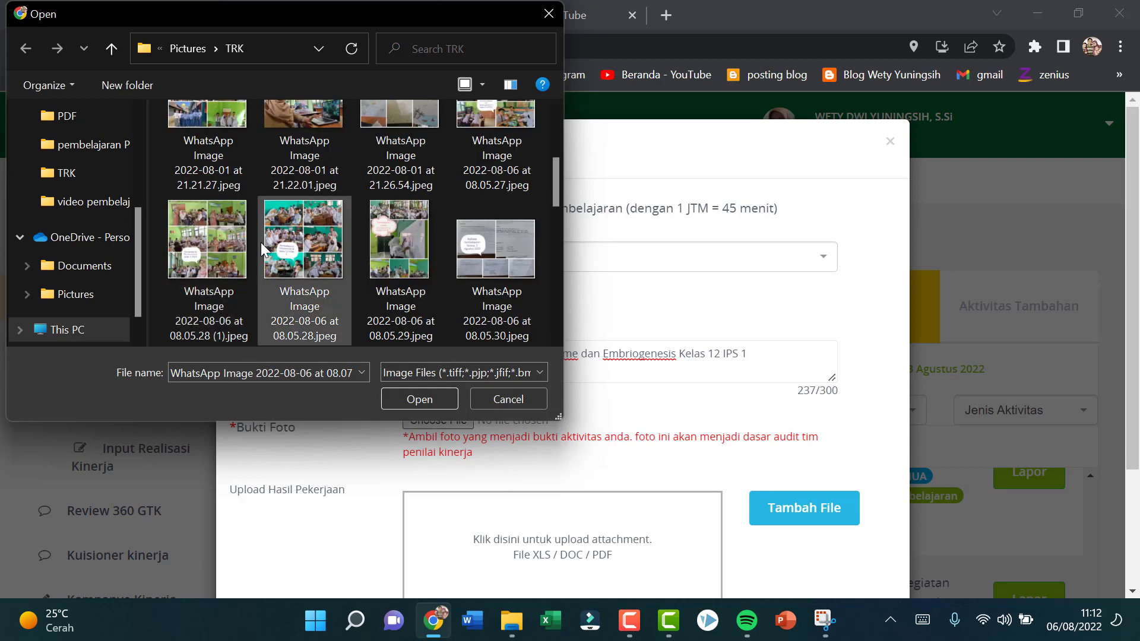
pyautogui.scroll(-1, 261, 242)
pyautogui.click(191, 249)
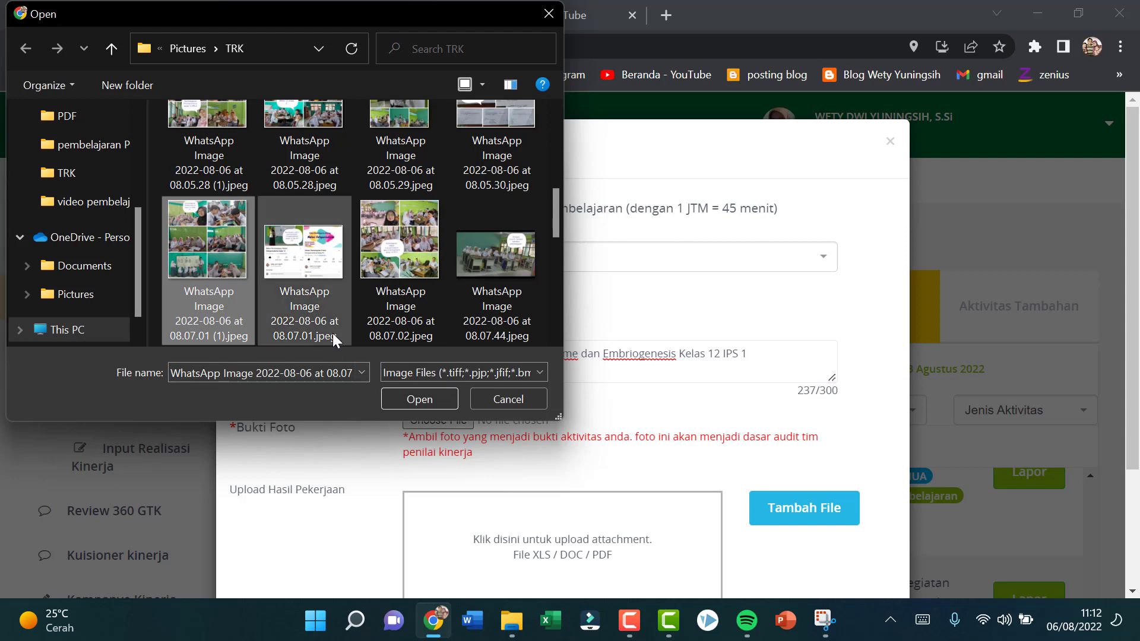
pyautogui.click(403, 266)
pyautogui.click(404, 397)
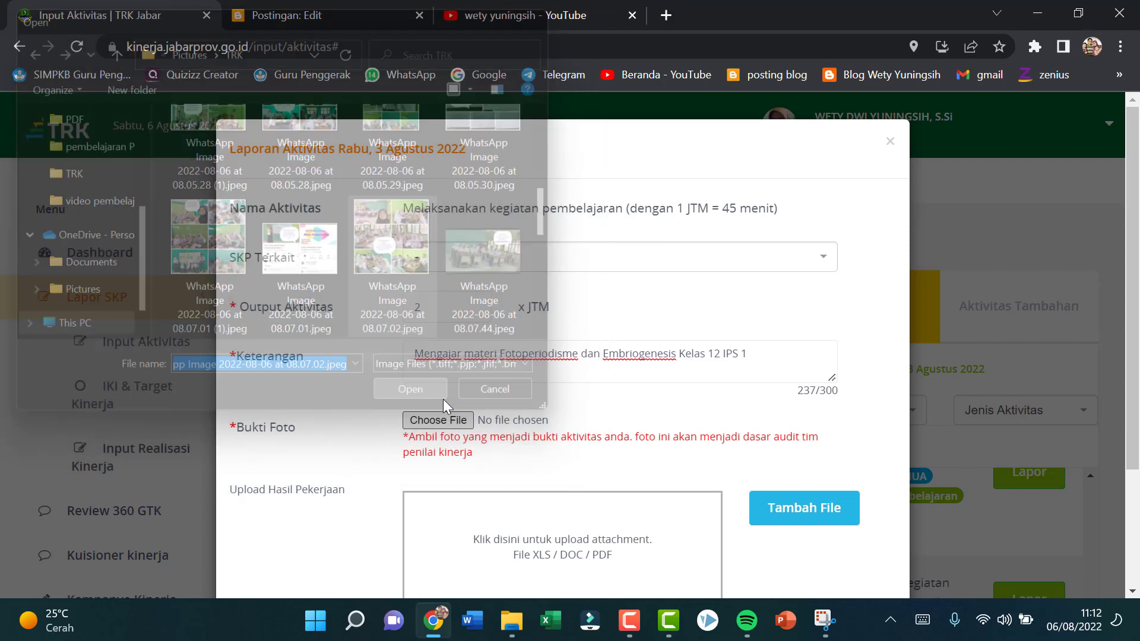
# Step: Attach the "LKPD Fotoperiodisme dan embriogenesis 2022" PDF from Drive D's LKPD kelas 12 > LKPD PTT > PDF folder as the Hasil Pekerjaan
pyautogui.click(814, 508)
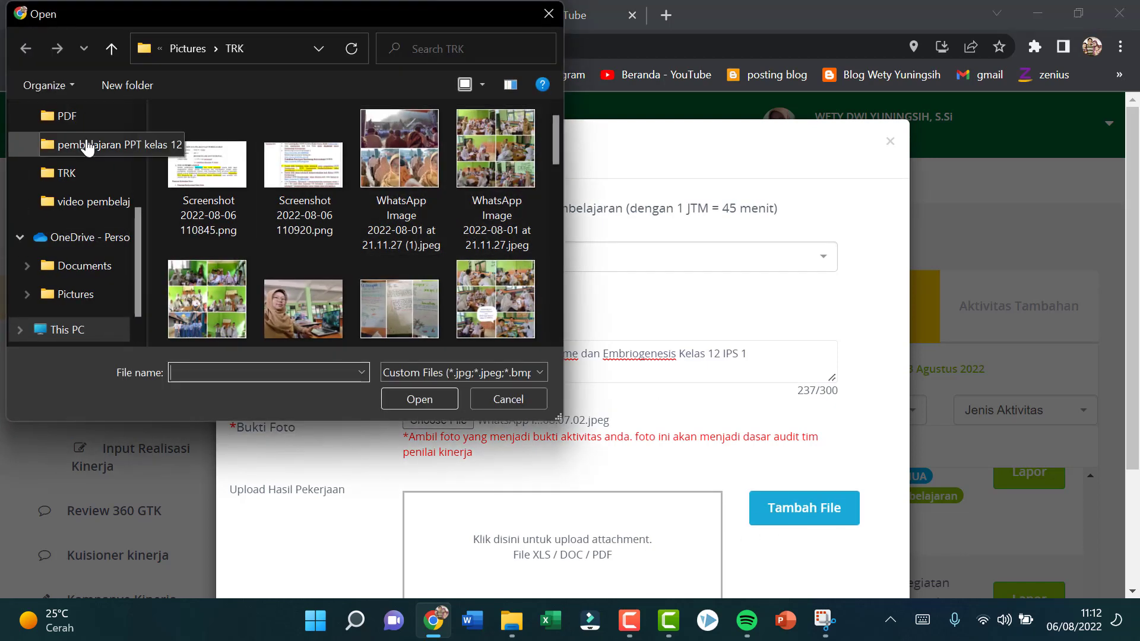
pyautogui.scroll(2, 88, 126)
pyautogui.click(89, 118)
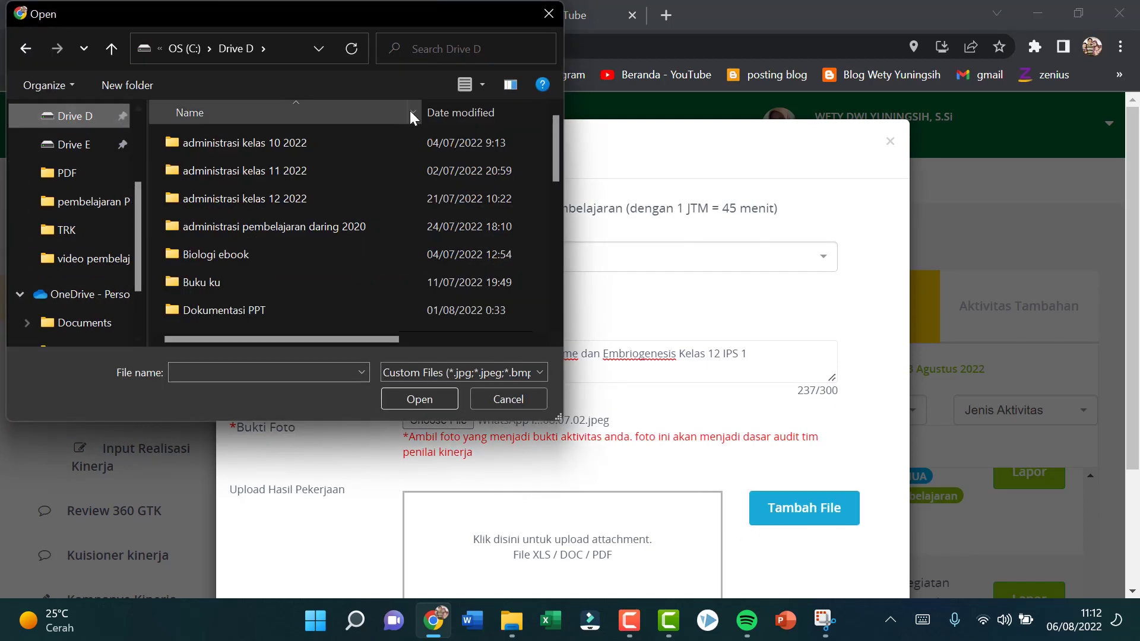
pyautogui.doubleClick(294, 233)
pyautogui.doubleClick(276, 199)
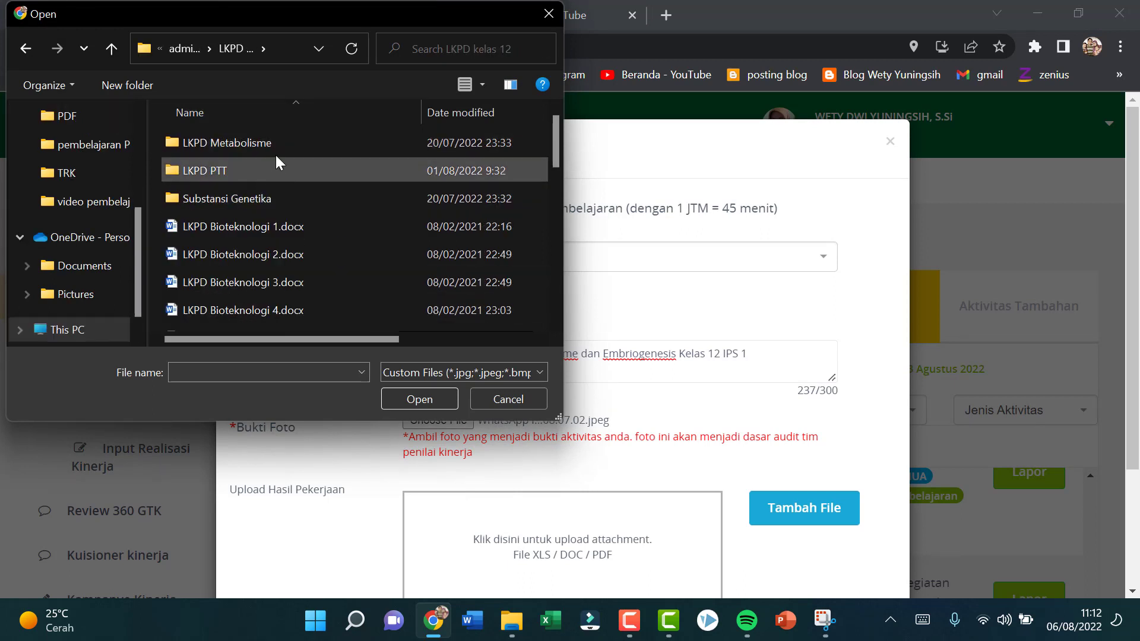
pyautogui.doubleClick(272, 172)
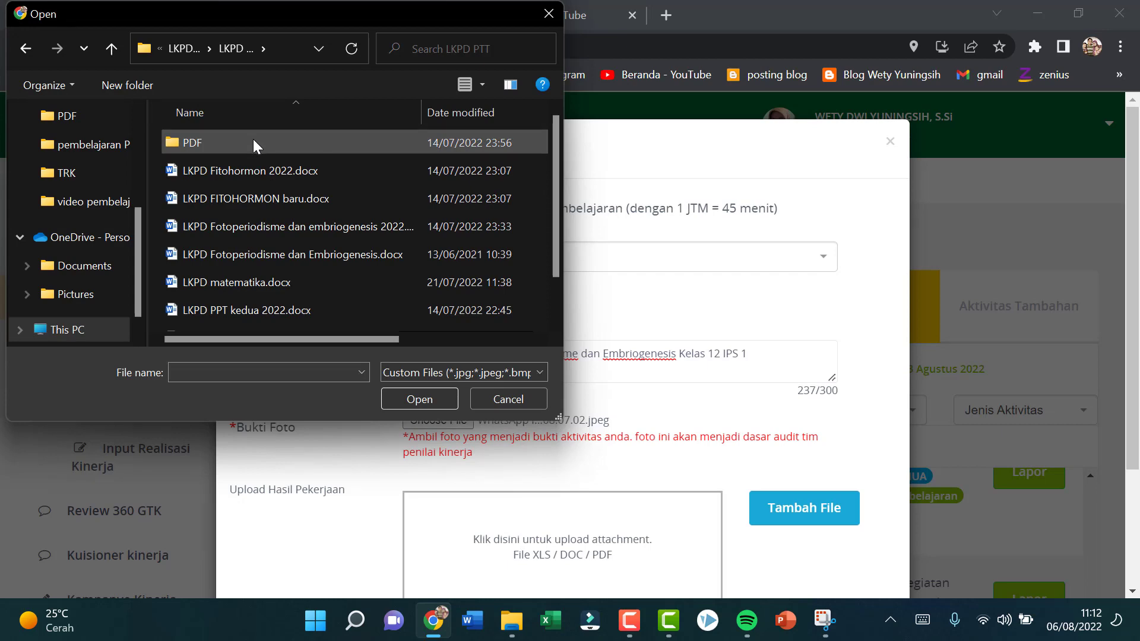
pyautogui.doubleClick(252, 139)
pyautogui.click(269, 171)
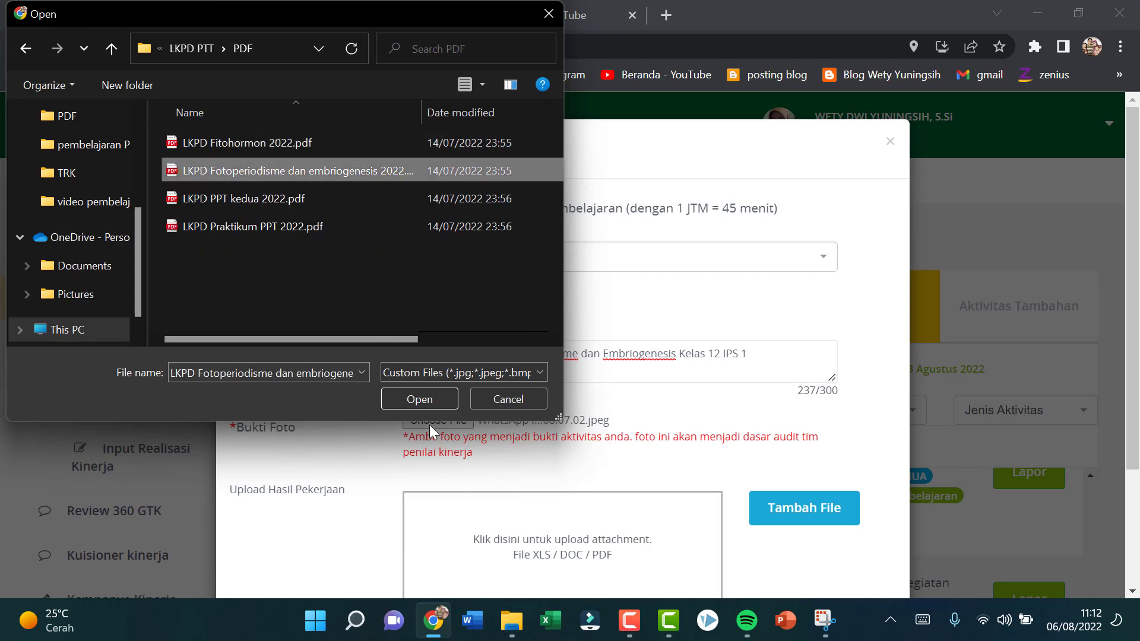
pyautogui.click(413, 399)
# Step: Review the completed Fotoperiodisme dan Embriogenesis teaching report for 3 August 2022 and save it
pyautogui.scroll(-3, 578, 392)
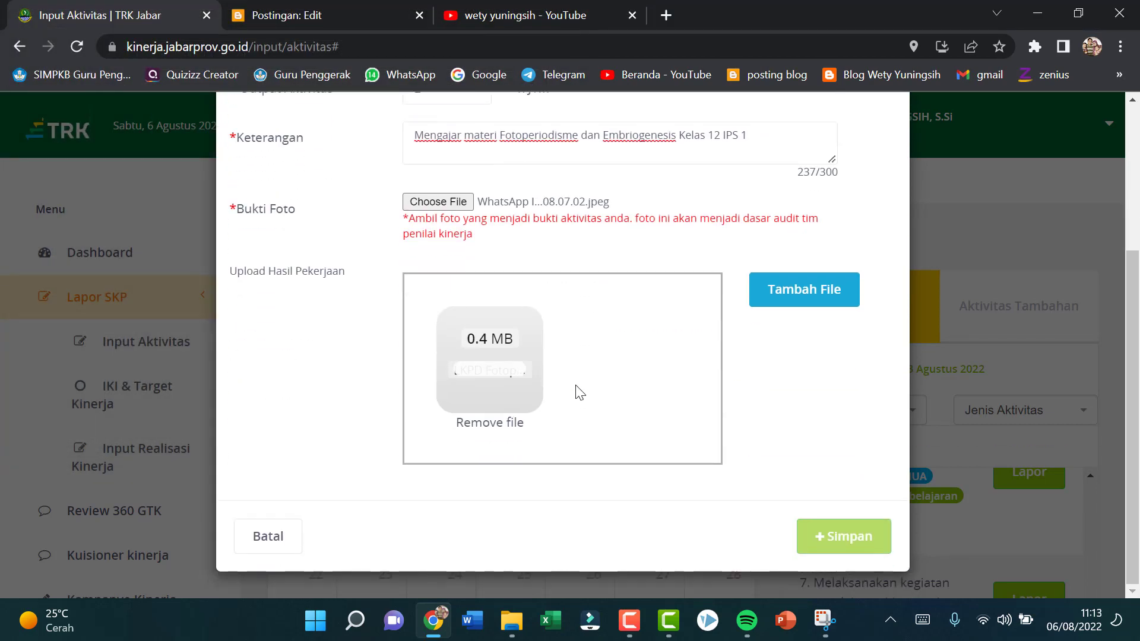
pyautogui.scroll(3, 567, 395)
pyautogui.scroll(-3, 543, 384)
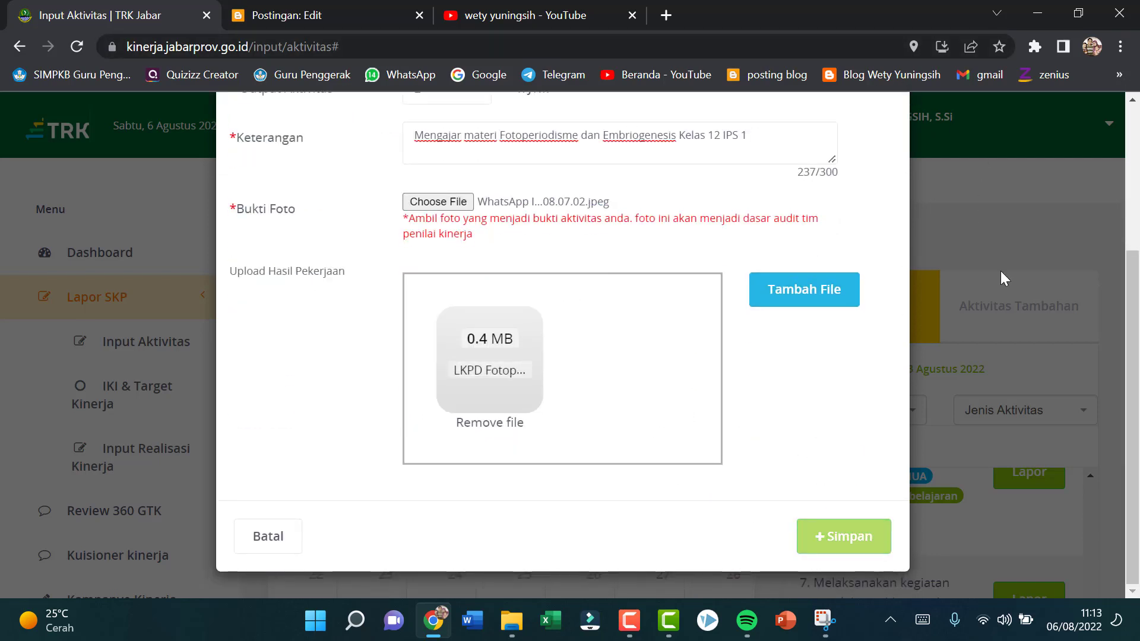
pyautogui.click(839, 538)
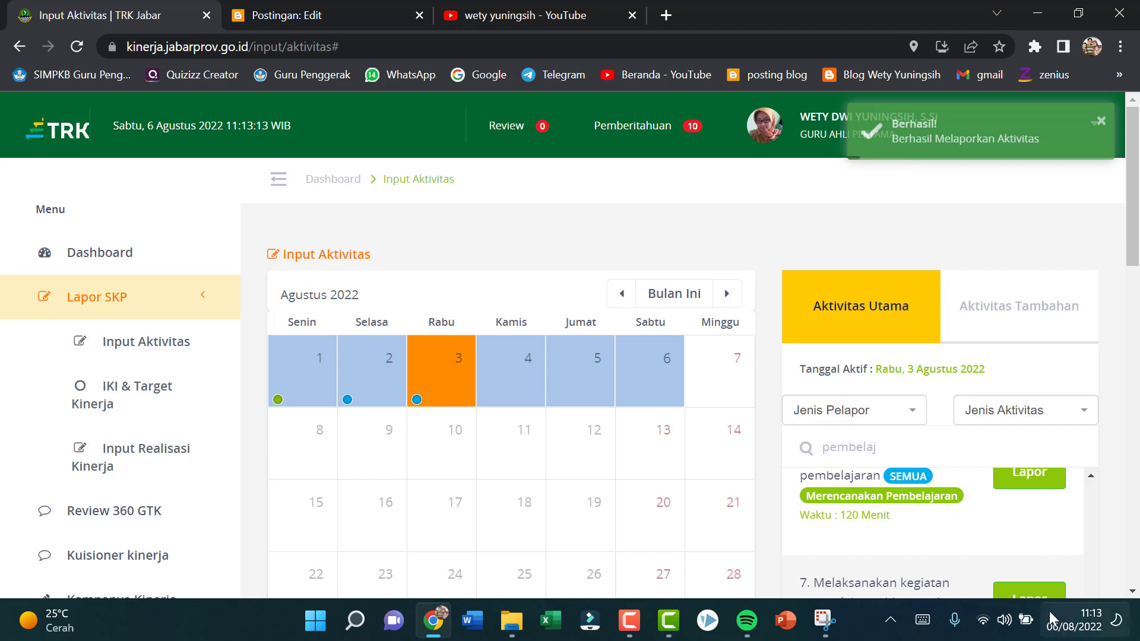
# Step: Open another "Melaksanakan kegiatan pembelajaran" report with output 2 JTM and Keterangan "Mengajar materi Fitohormon di kerlas 12 MIPA 6"
pyautogui.scroll(-1, 1095, 578)
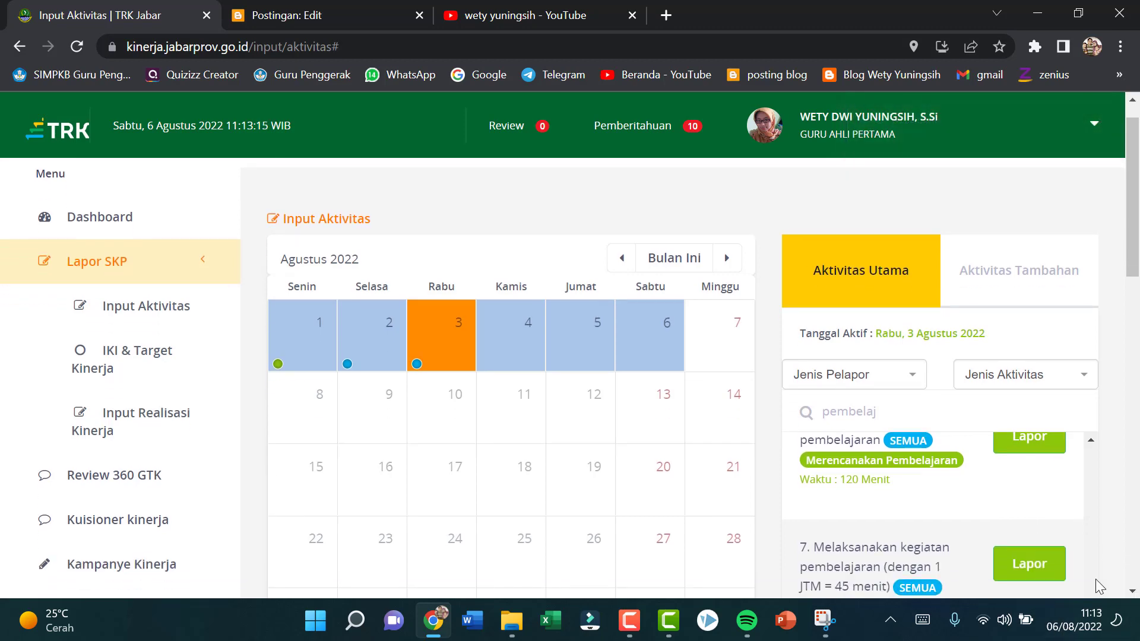
pyautogui.click(1028, 565)
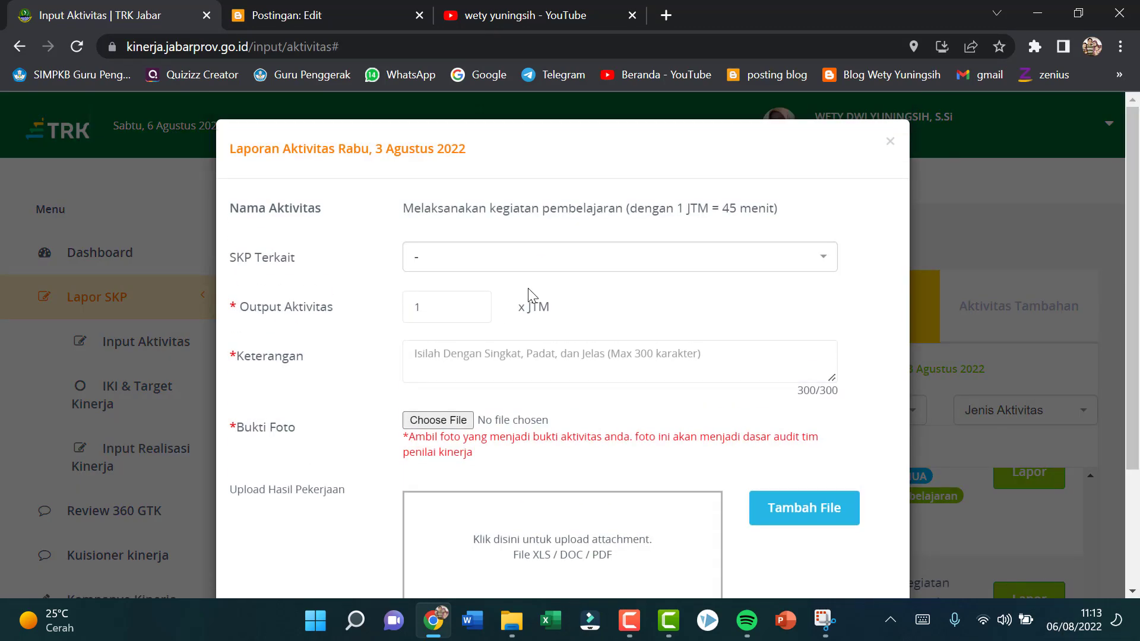
pyautogui.doubleClick(475, 306)
pyautogui.click(466, 362)
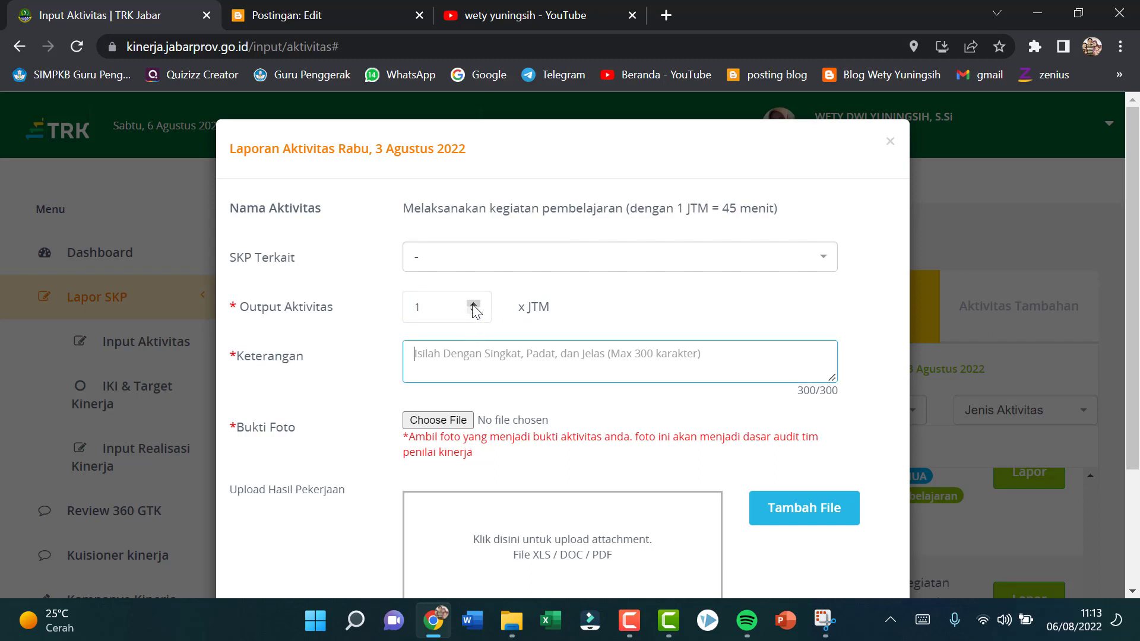
pyautogui.click(473, 304)
pyautogui.click(443, 351)
pyautogui.write('M')
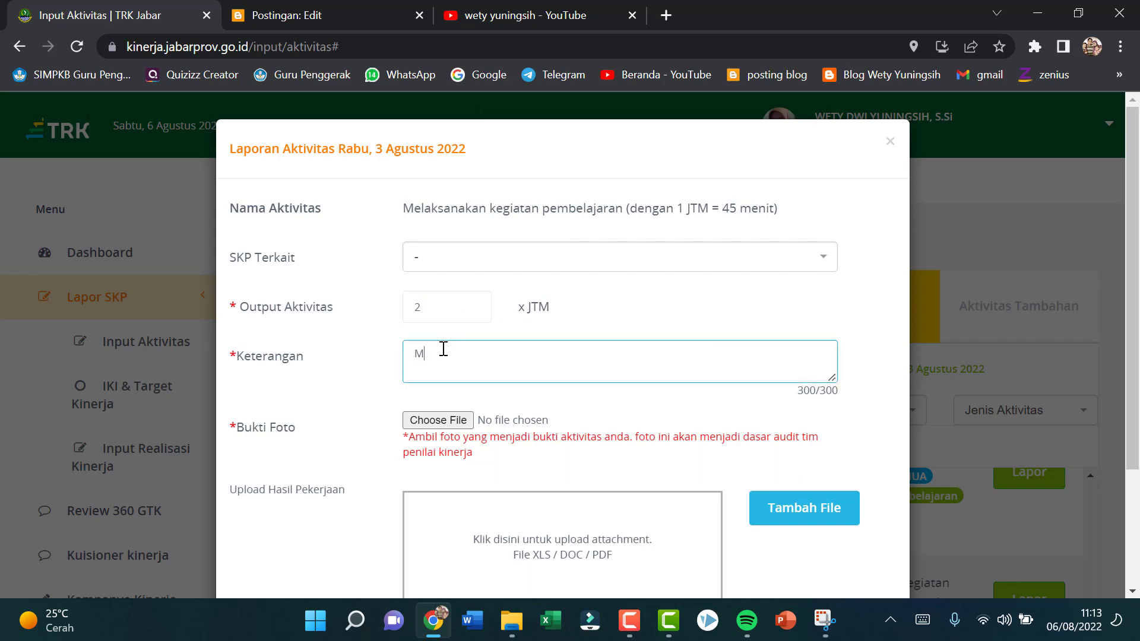
pyautogui.write('engajar materi Fitohormon di kerlas 12 MIPA 6')
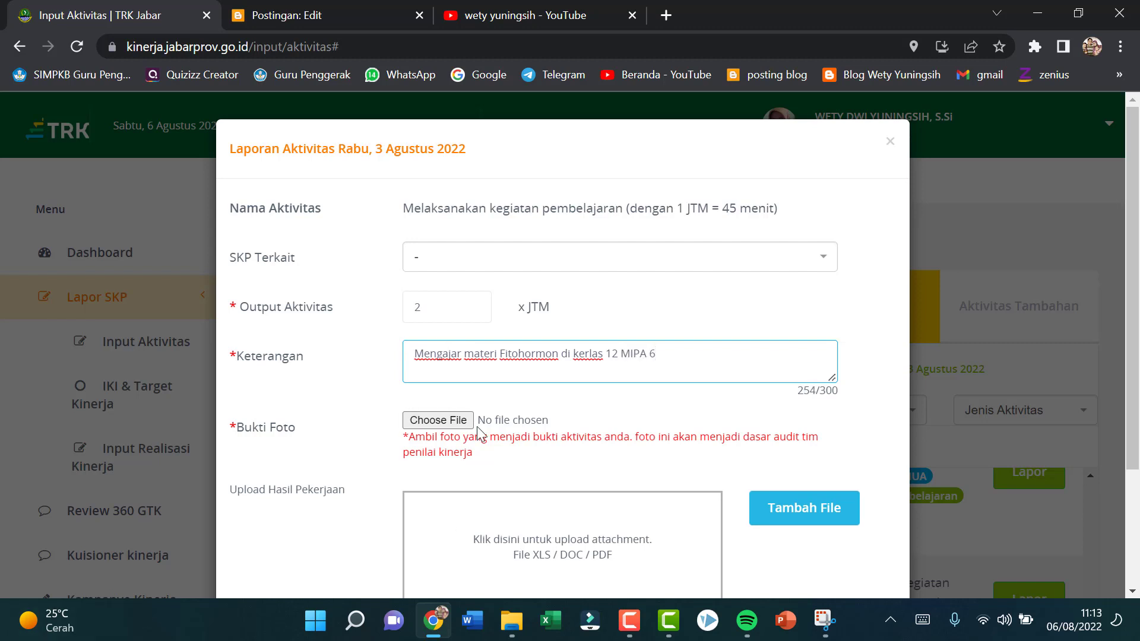
# Step: Choose "WhatsApp Image 2022-08-06 at 08.07.01 (1).jpeg" from the TRK pictures folder for the Bukti Foto
pyautogui.click(456, 421)
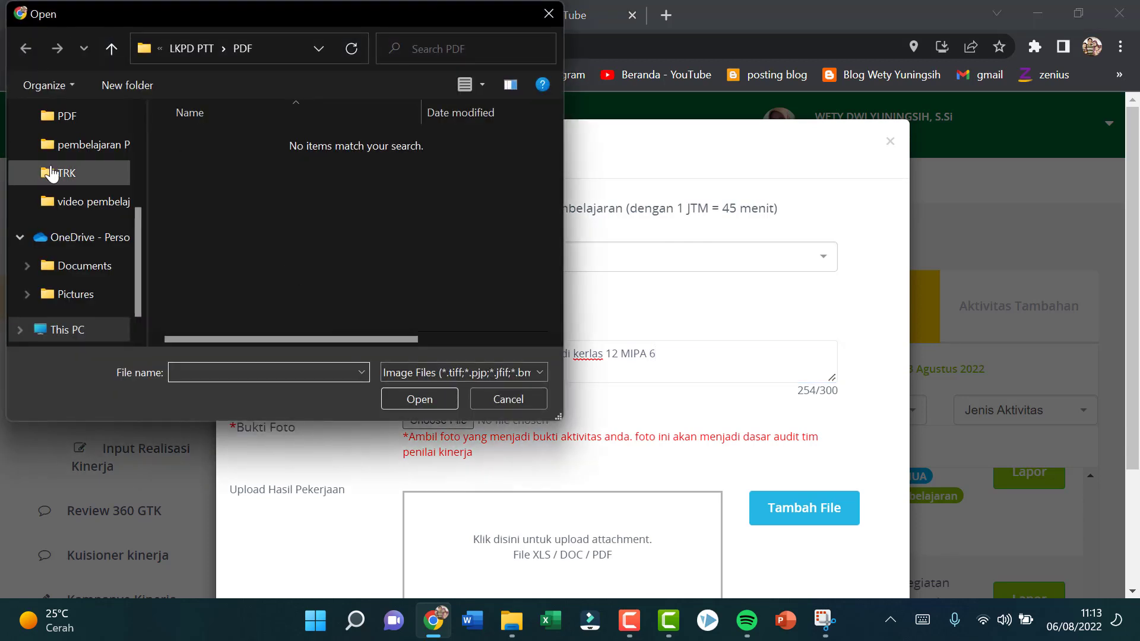
pyautogui.click(67, 173)
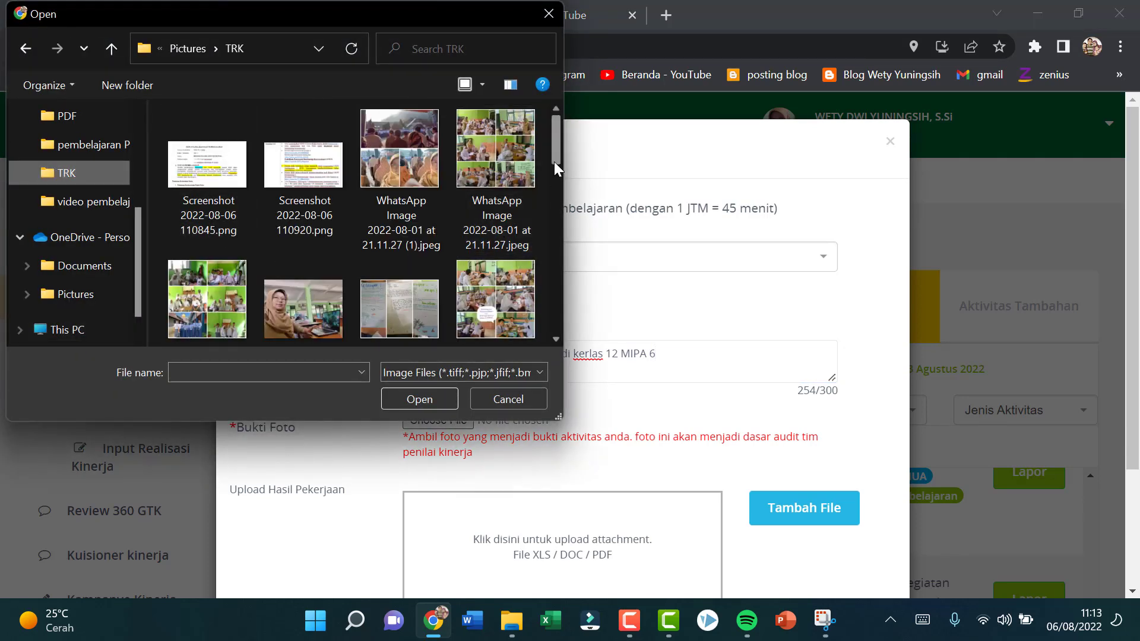
pyautogui.moveTo(553, 160); pyautogui.dragTo(562, 236)
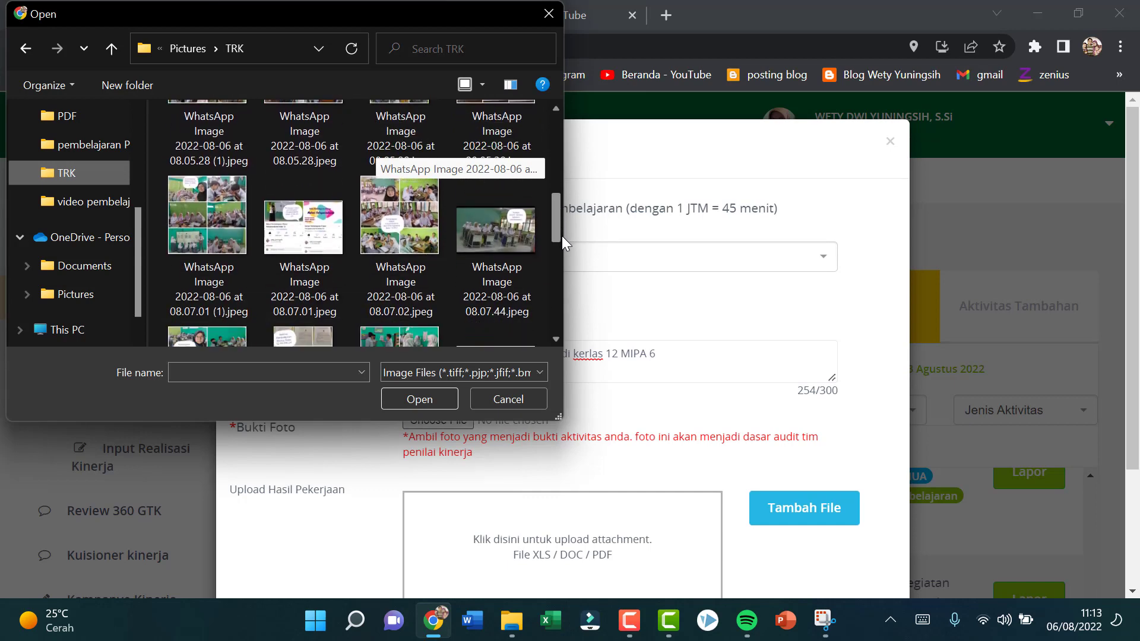
pyautogui.click(220, 226)
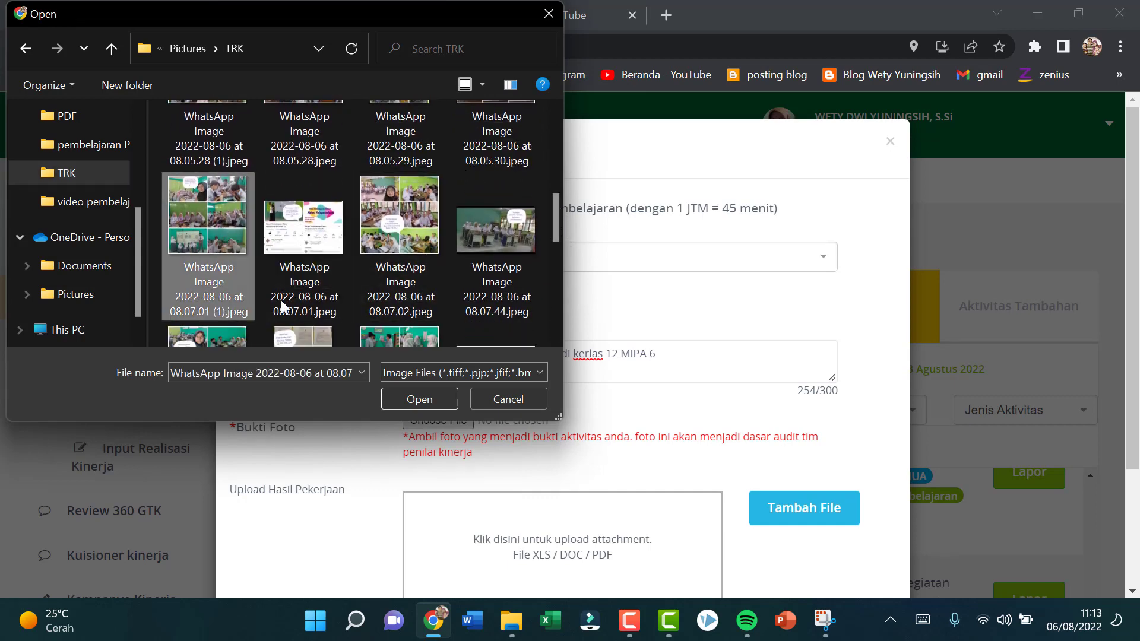
pyautogui.click(423, 400)
# Step: Attach "LKPD Fitohormon 2022.pdf" from Drive D's LKPD kelas 12 > LKPD PTT > PDF folder as the Hasil Pekerjaan and save the report
pyautogui.scroll(-3, 820, 460)
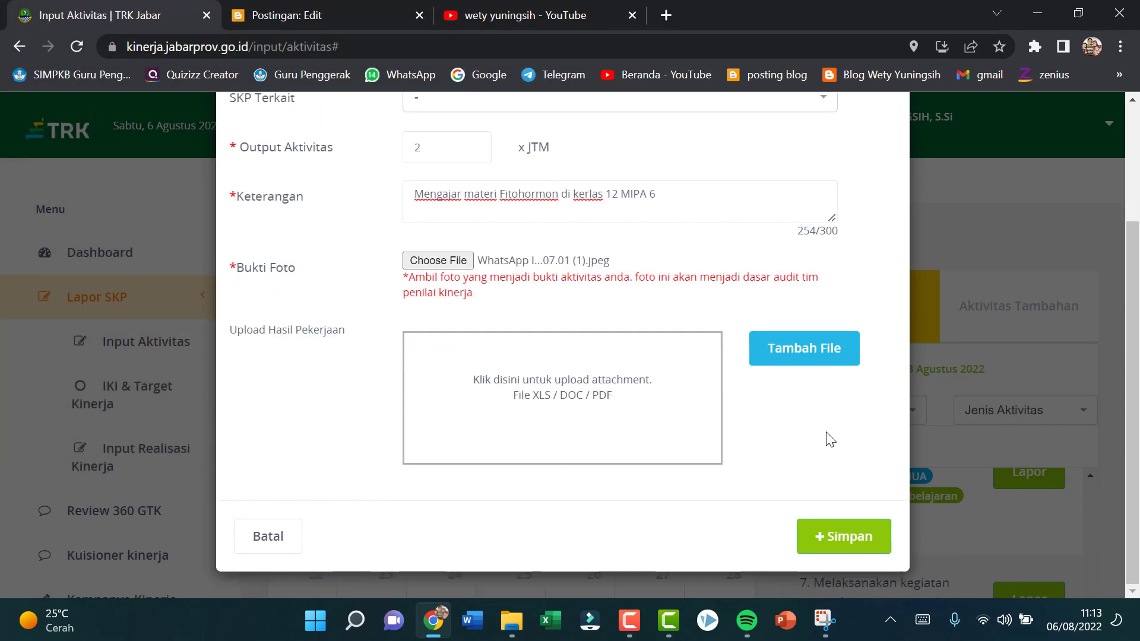
pyautogui.click(801, 343)
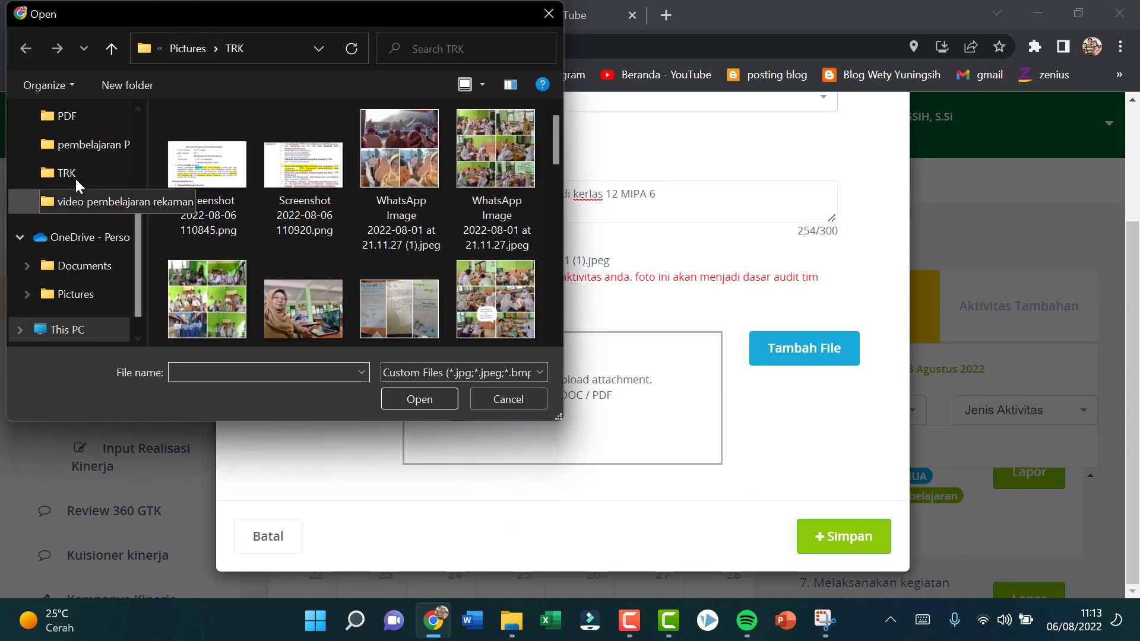
pyautogui.scroll(2, 80, 154)
pyautogui.click(70, 144)
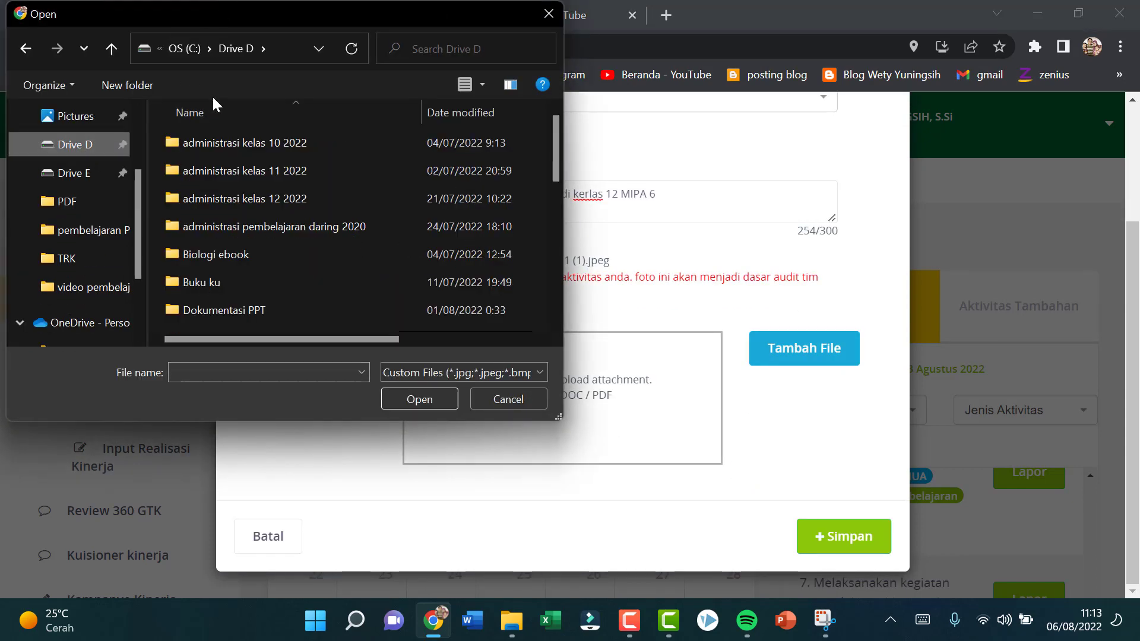
pyautogui.doubleClick(255, 198)
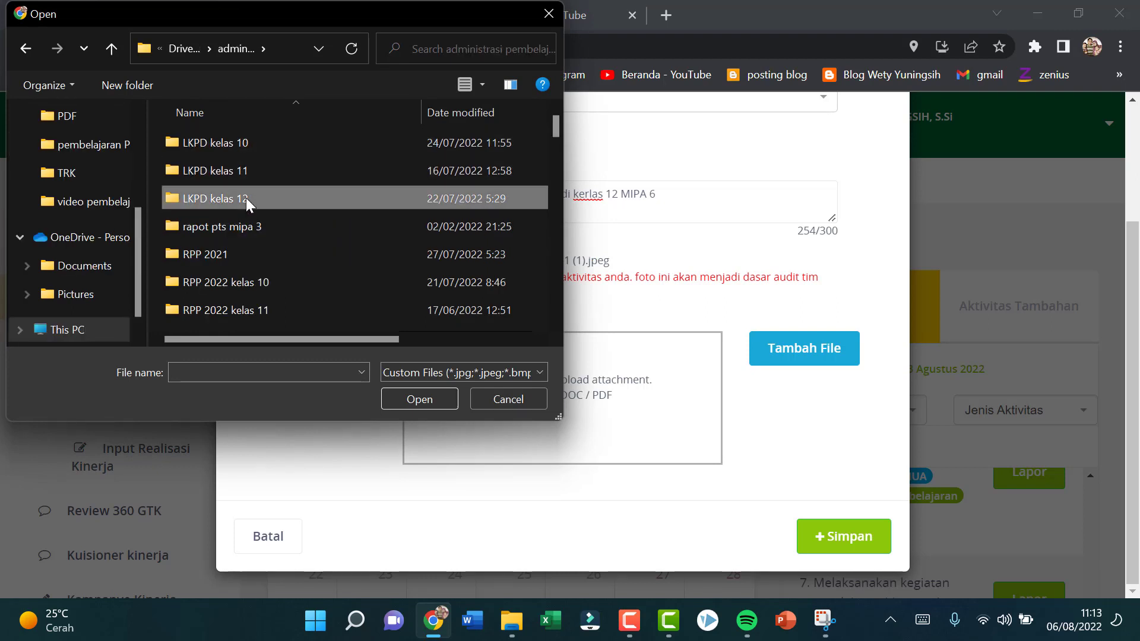
pyautogui.doubleClick(245, 198)
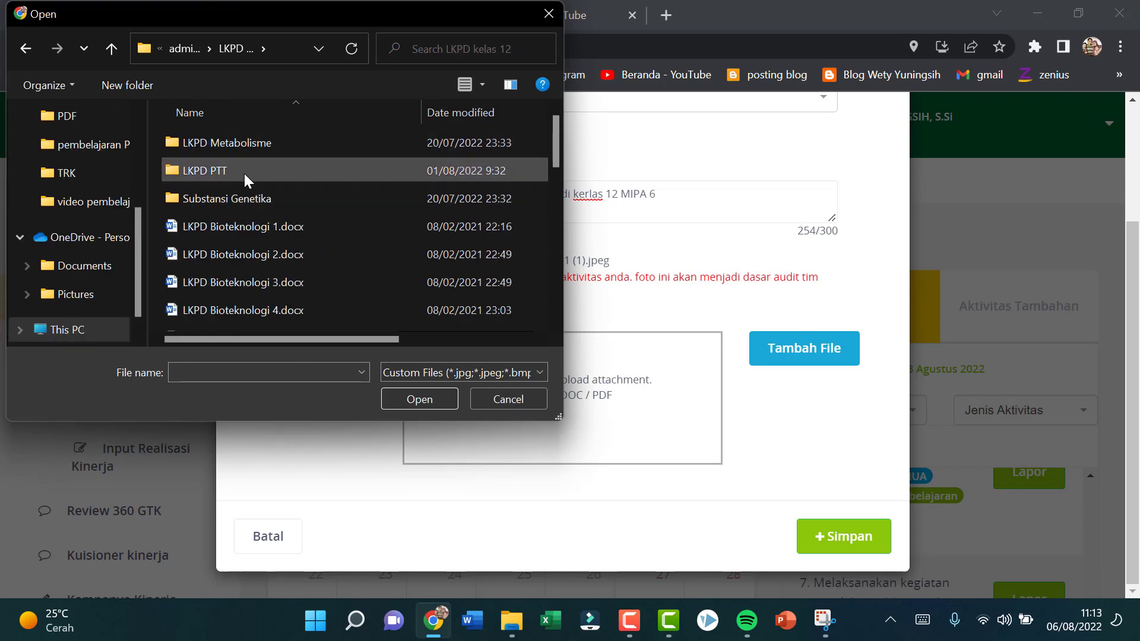
pyautogui.doubleClick(244, 174)
pyautogui.doubleClick(240, 147)
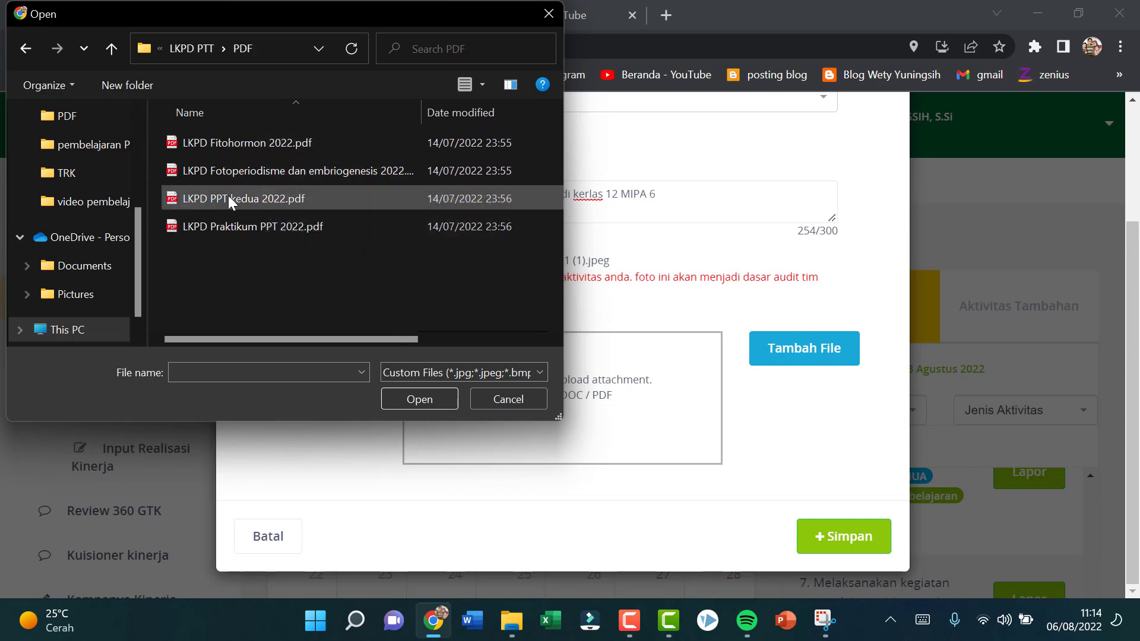
pyautogui.click(248, 171)
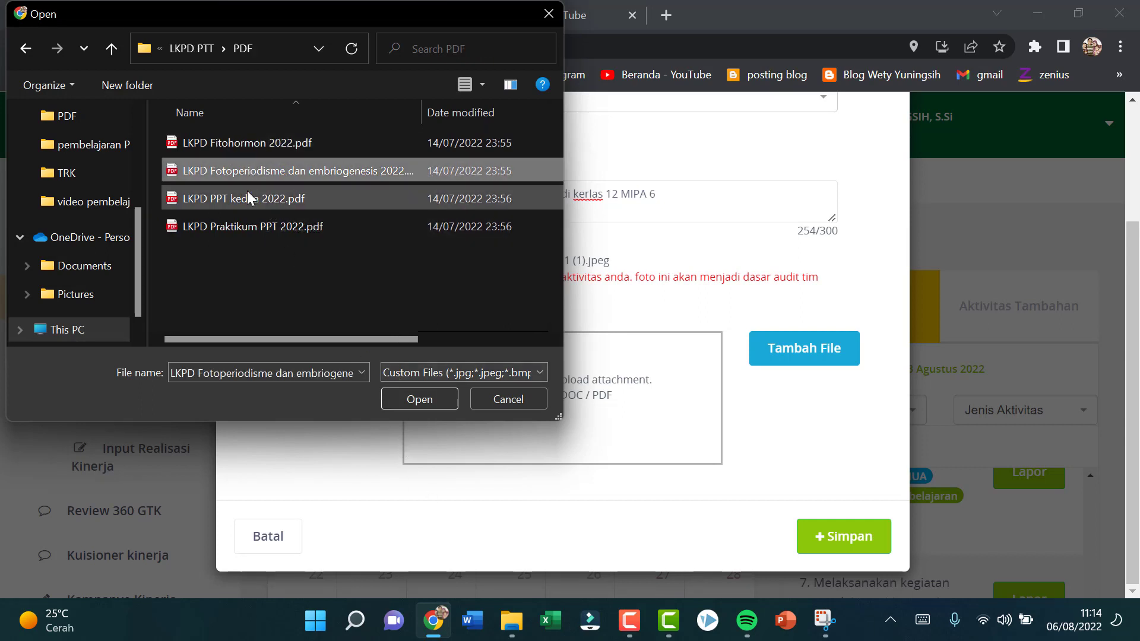
pyautogui.click(287, 147)
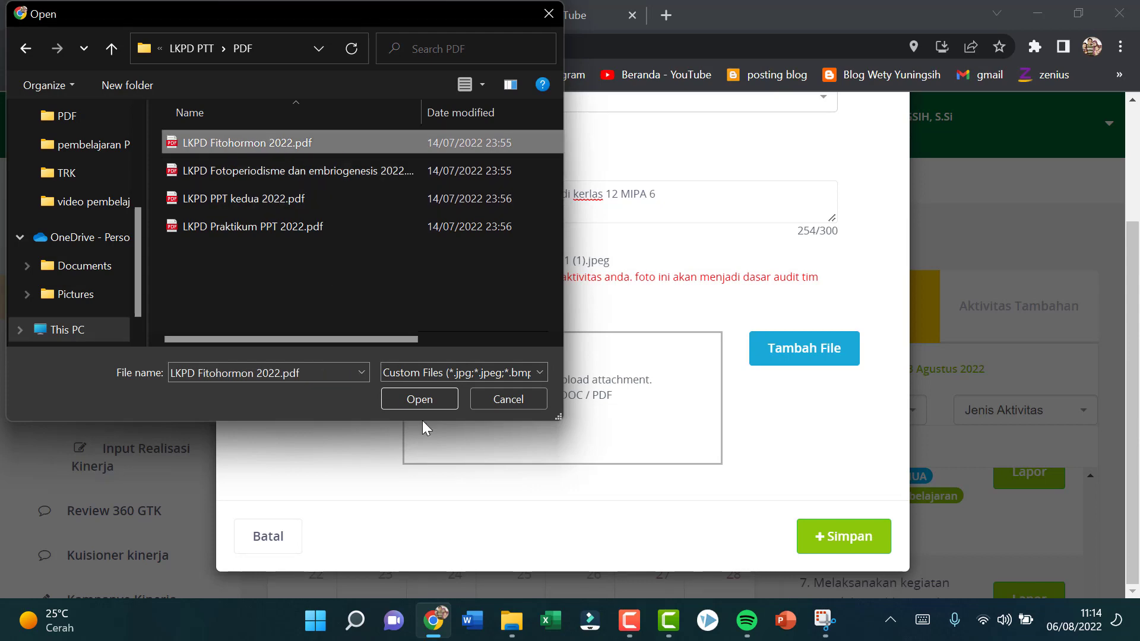
pyautogui.click(419, 398)
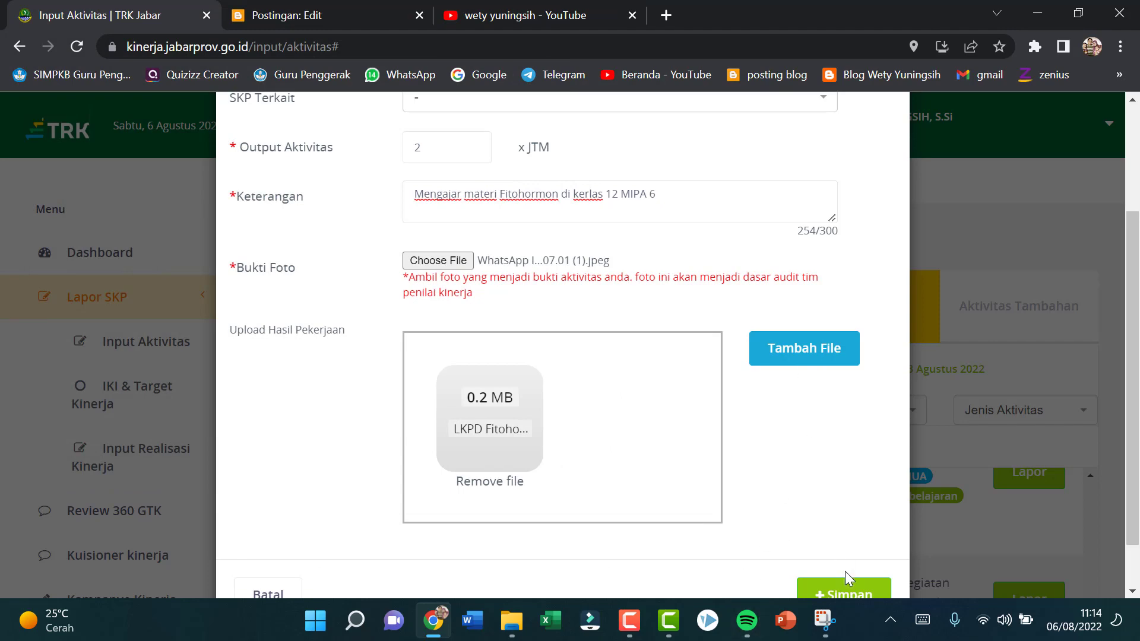
pyautogui.click(835, 595)
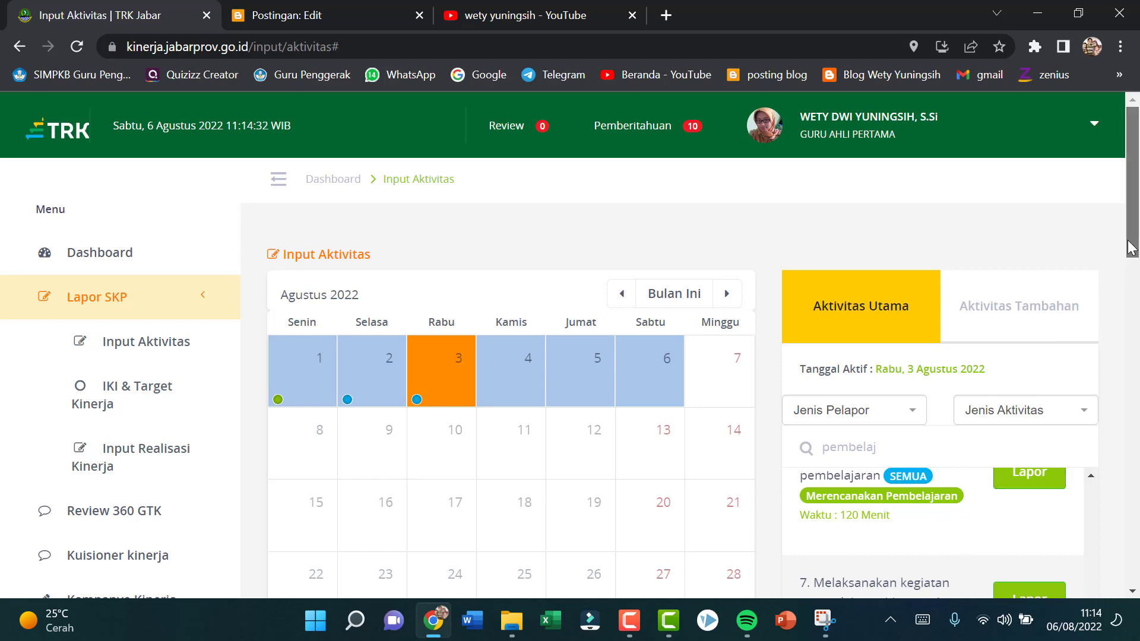
# Step: Find "Membuat bahan ajar/media pembelajaran" among the main activities and open a report for it on 3 August 2022
pyautogui.moveTo(1134, 243); pyautogui.dragTo(1134, 314)
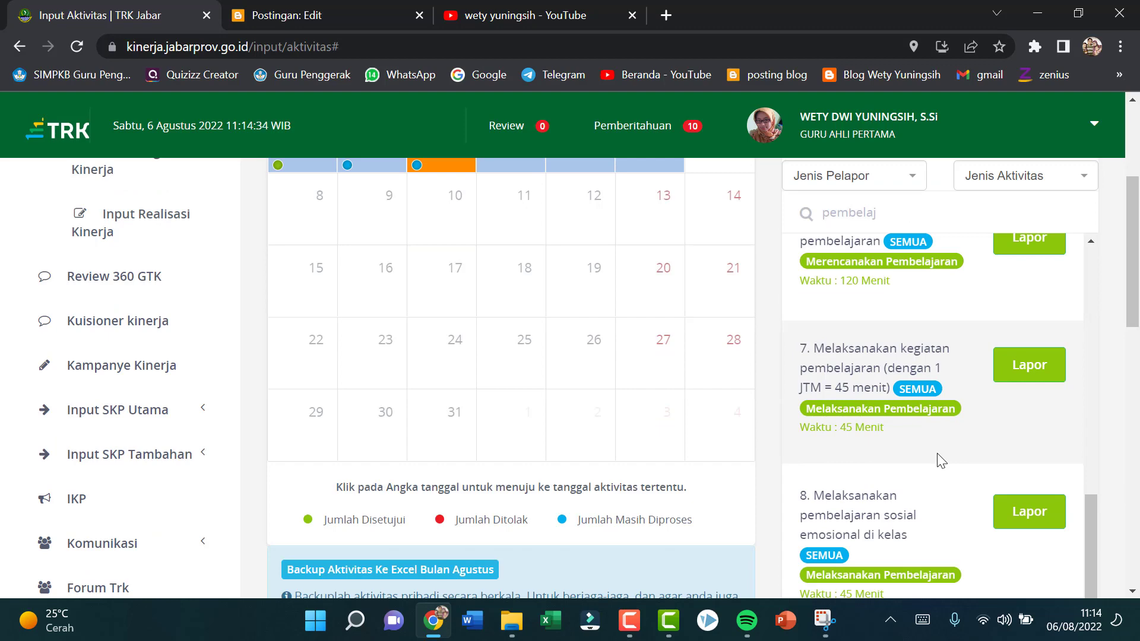
pyautogui.scroll(8, 938, 456)
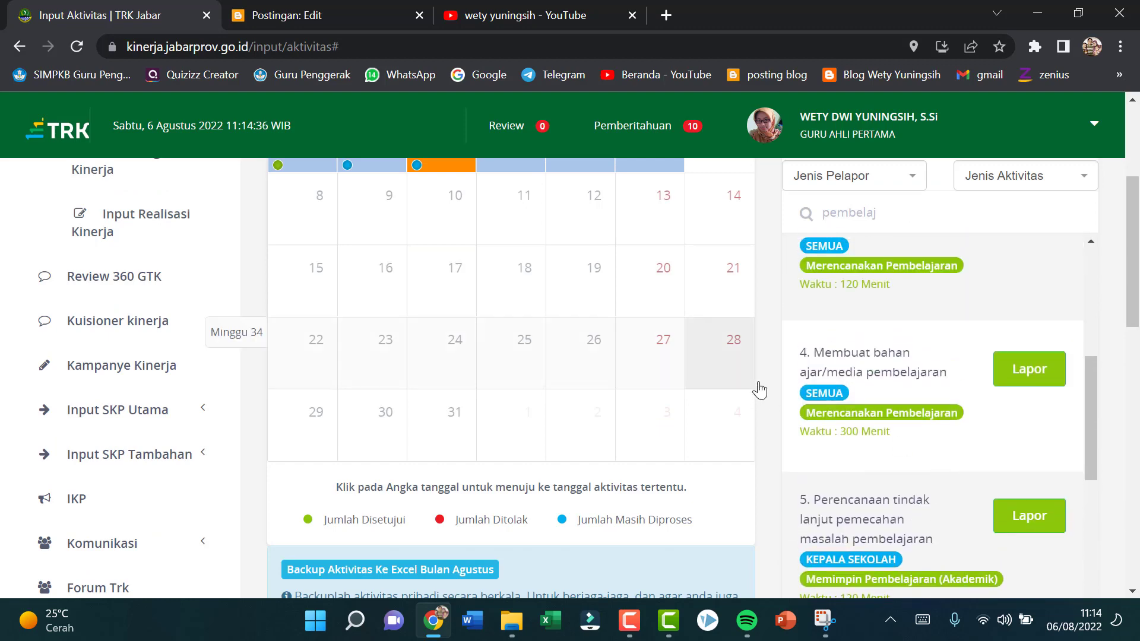
pyautogui.click(1021, 374)
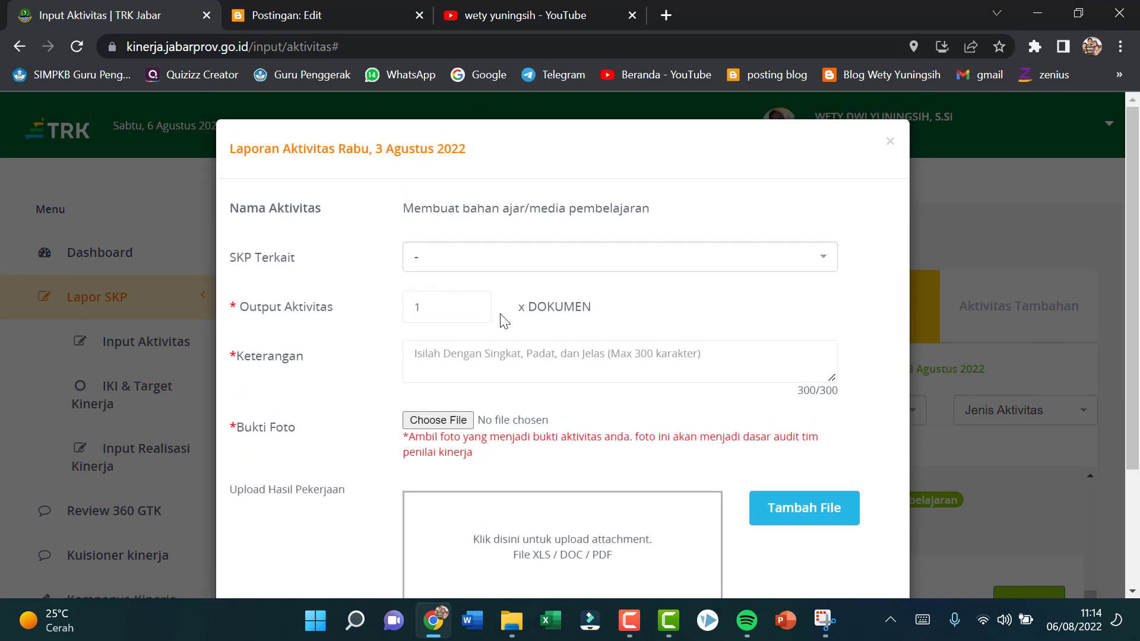
# Step: Enter "Membuat video pembelajaran tentang Fotoperiodisme dan Embriogenesis" as the Keterangan of the report
pyautogui.click(476, 365)
pyautogui.write('Membu')
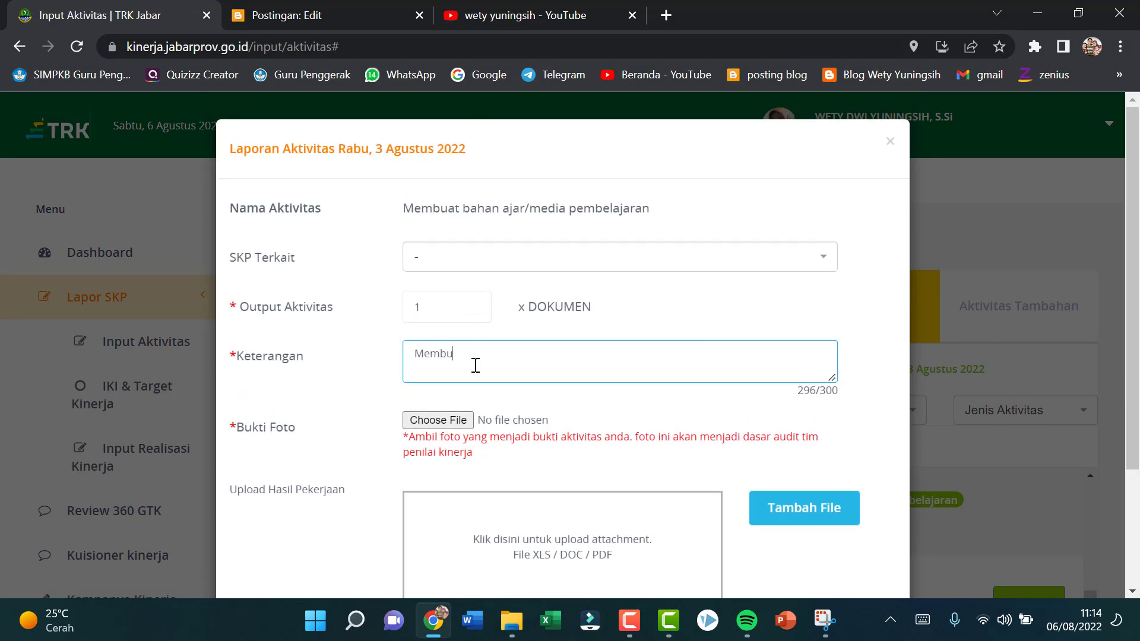
pyautogui.write('at video pembelajaran t')
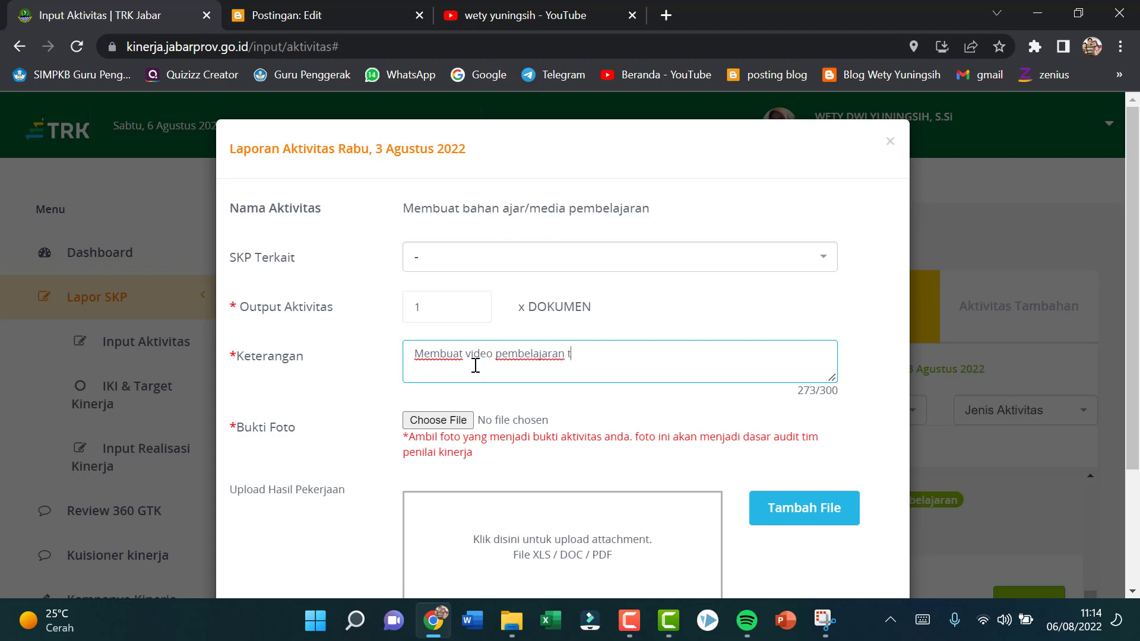
pyautogui.write('entang Foto pperiod')
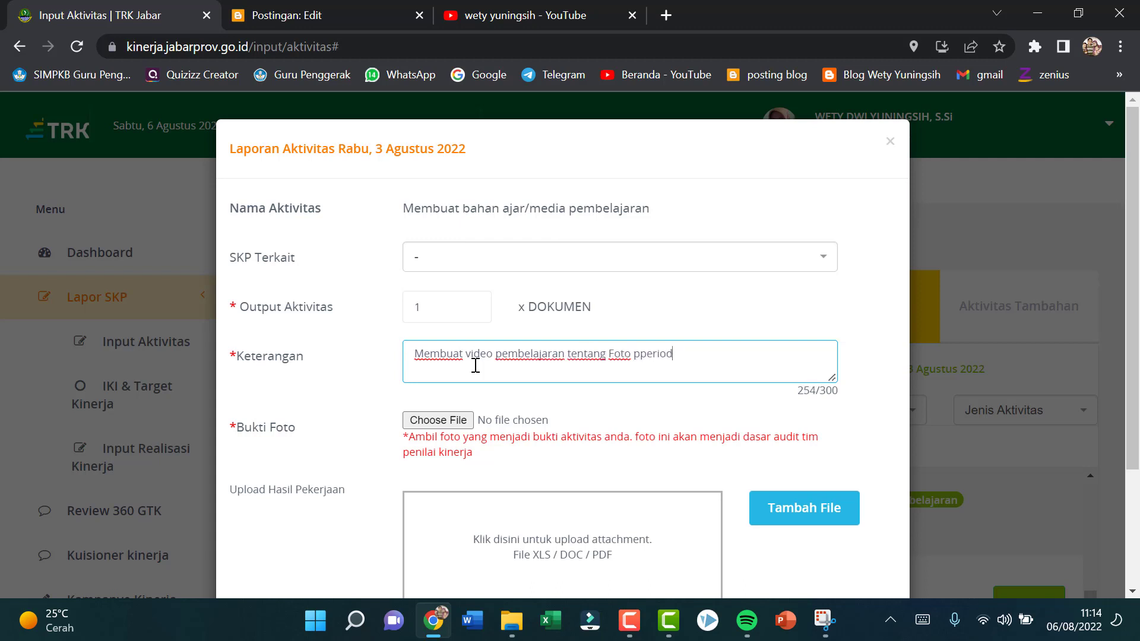
pyautogui.write('isme')
pyautogui.press('BackSpace')
pyautogui.press('BackSpace')
pyautogui.click(693, 356)
pyautogui.write('dan Em')
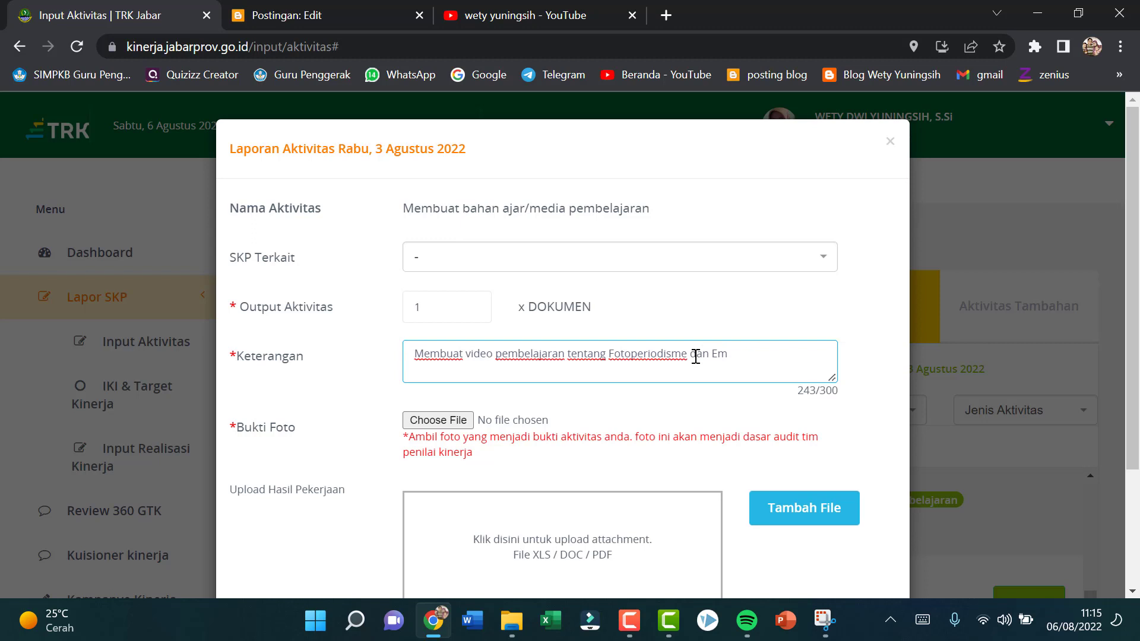
pyautogui.write('briogenesis')
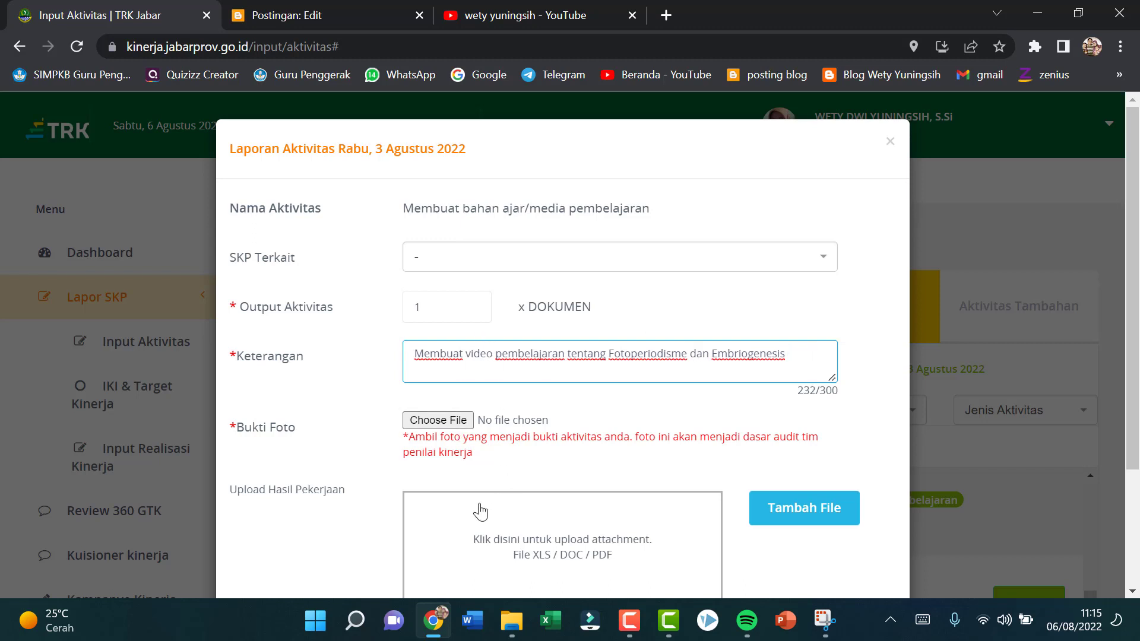
# Step: Choose "WhatsApp Image 2022-08-06 at 08.07.01.jpeg" from the TRK pictures folder for the Bukti Foto
pyautogui.click(434, 421)
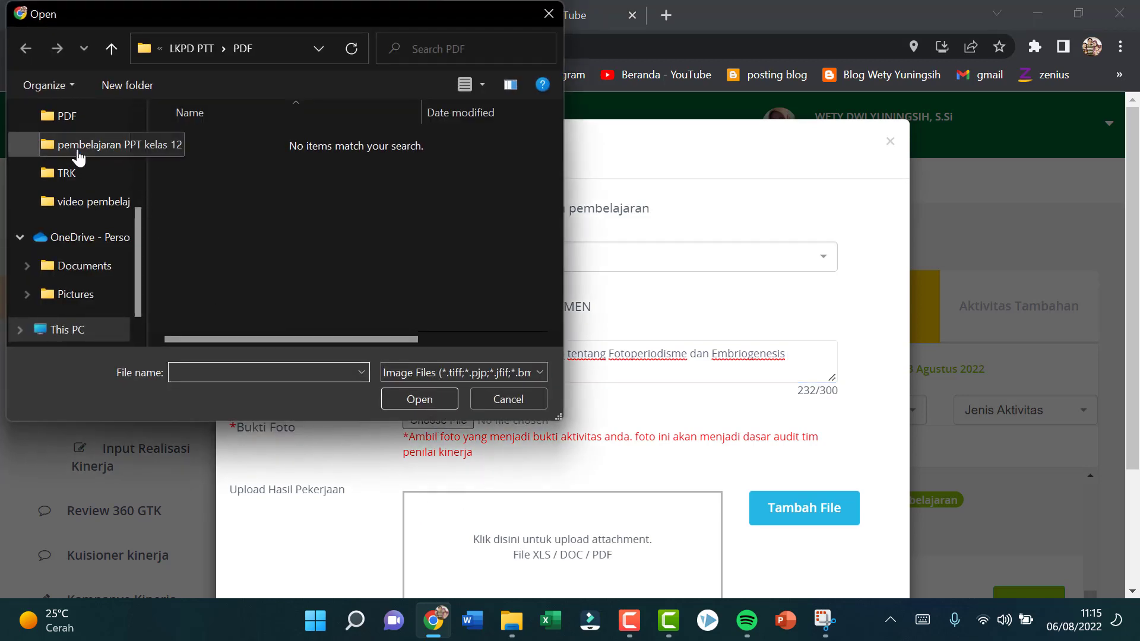
pyautogui.click(77, 173)
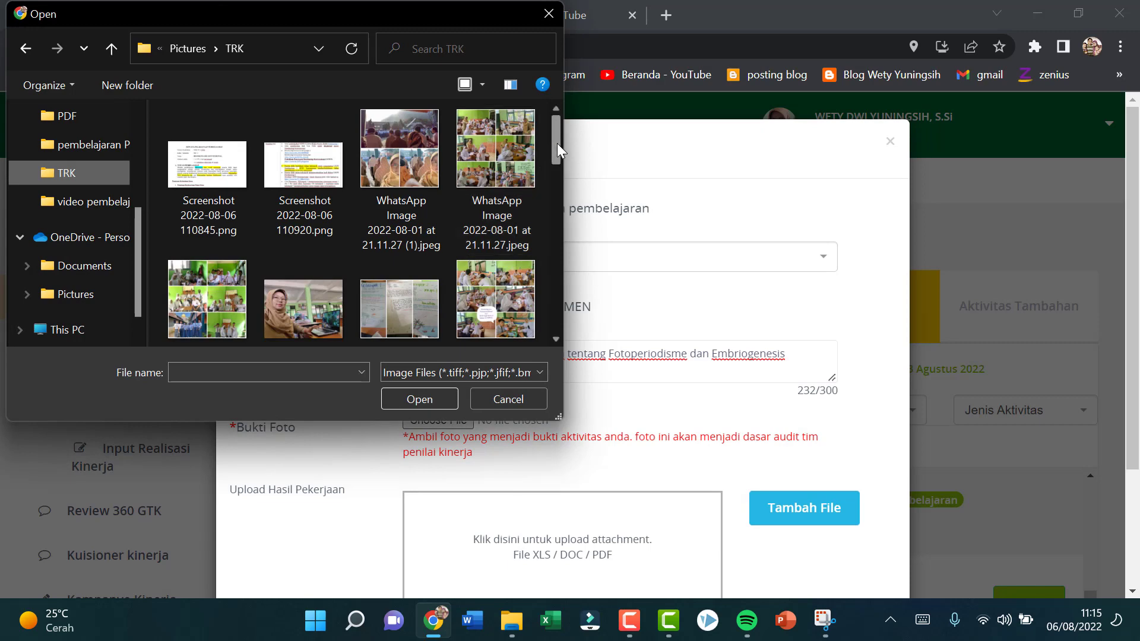
pyautogui.moveTo(557, 144); pyautogui.dragTo(573, 225)
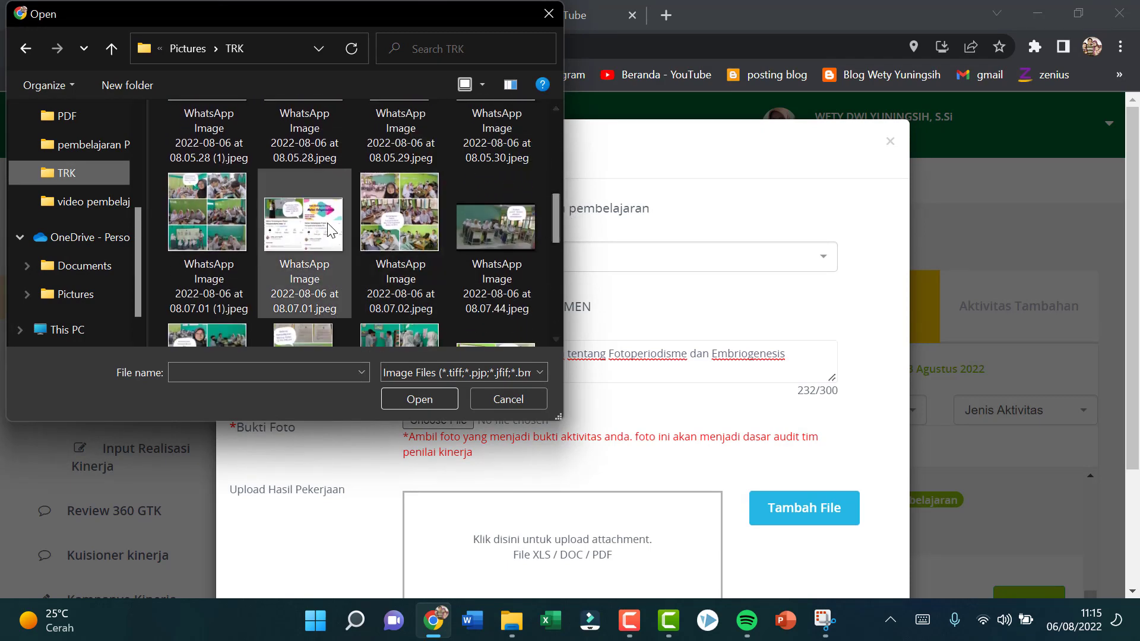
pyautogui.click(304, 224)
pyautogui.click(403, 399)
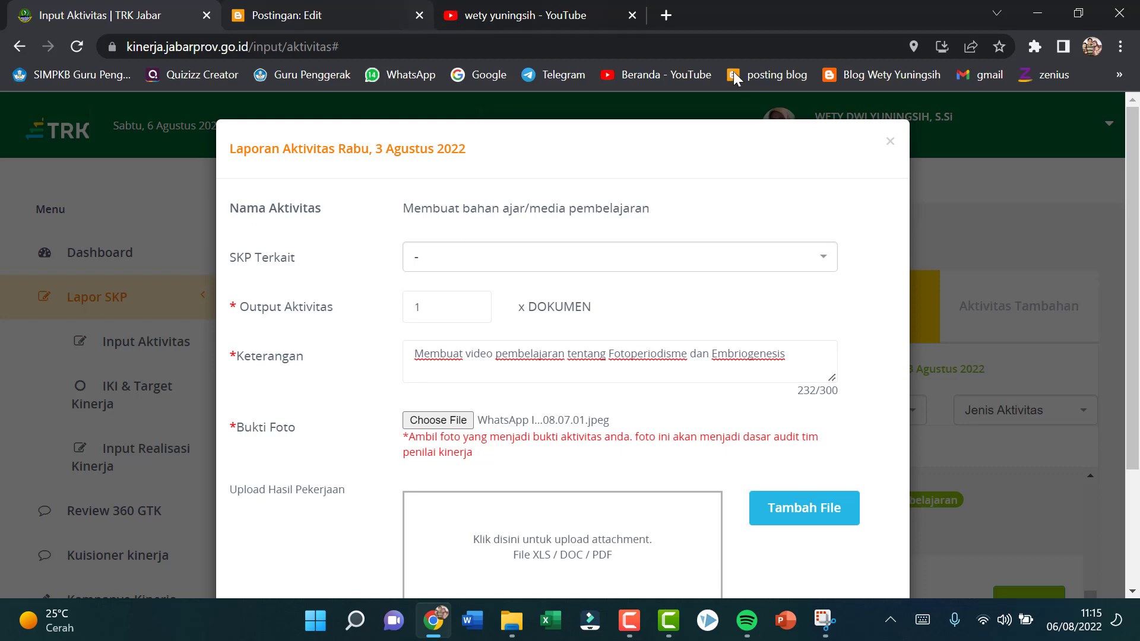
# Step: Switch to YouTube, open the video "Bahan Pembelajaran Materi Fotoperiodisme Kelas 12" and copy its share link
pyautogui.click(521, 16)
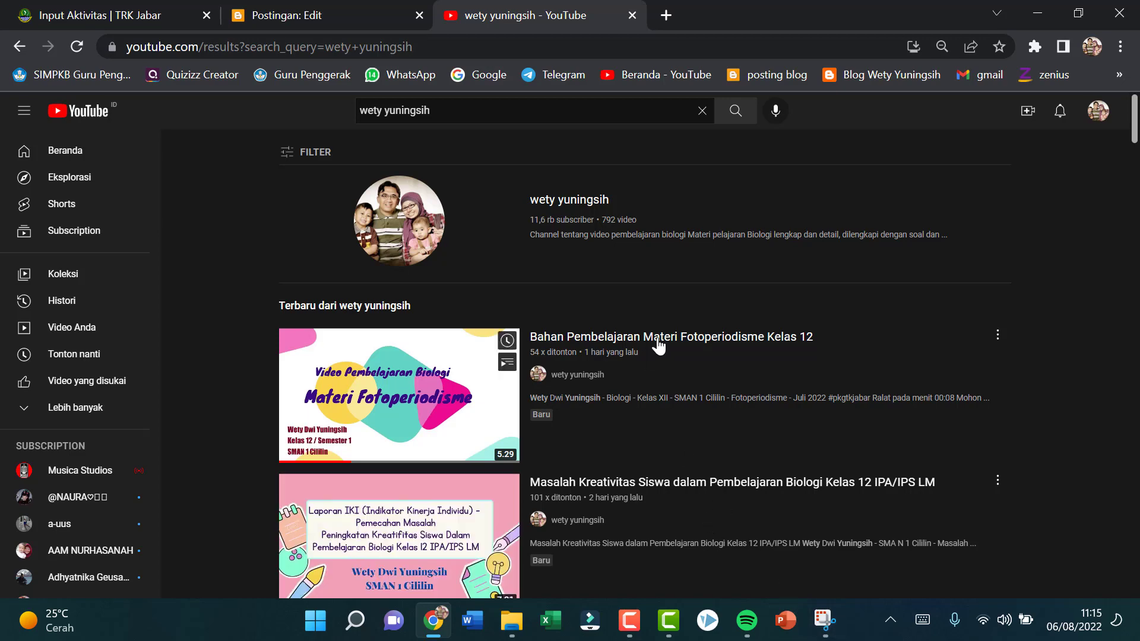
pyautogui.click(681, 338)
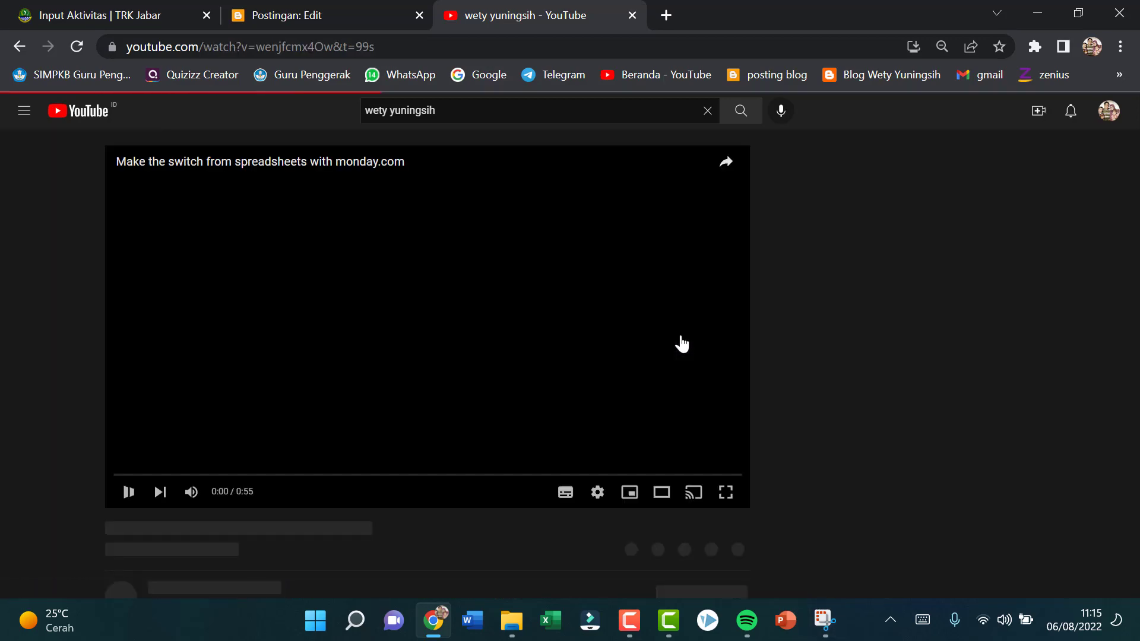
pyautogui.scroll(-17, 682, 331)
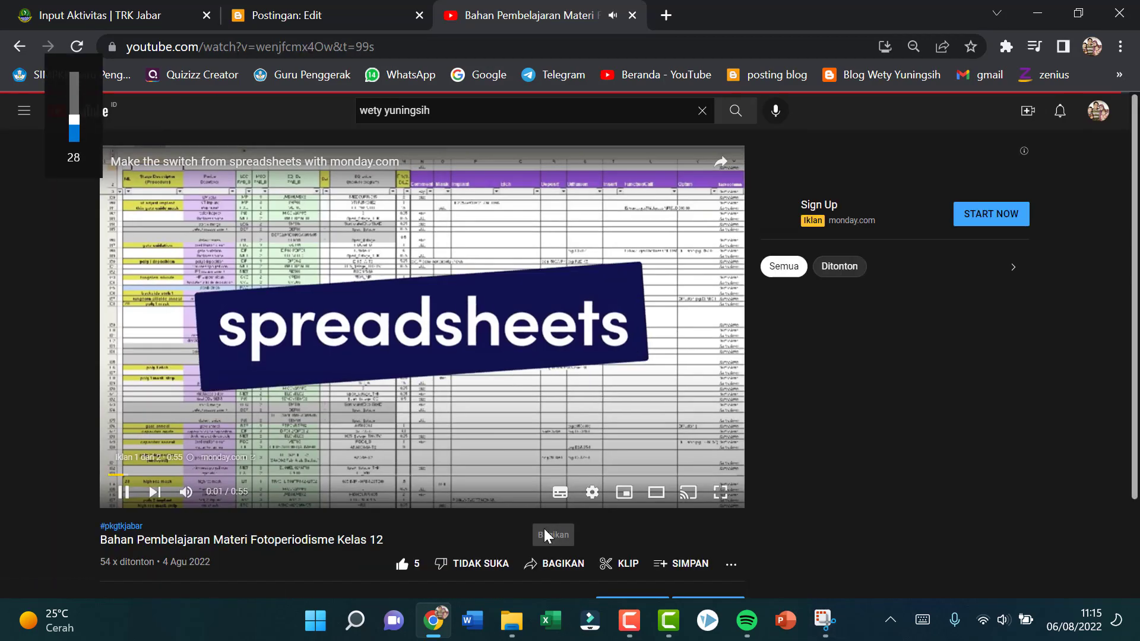
pyautogui.scroll(-1, 564, 522)
pyautogui.click(527, 474)
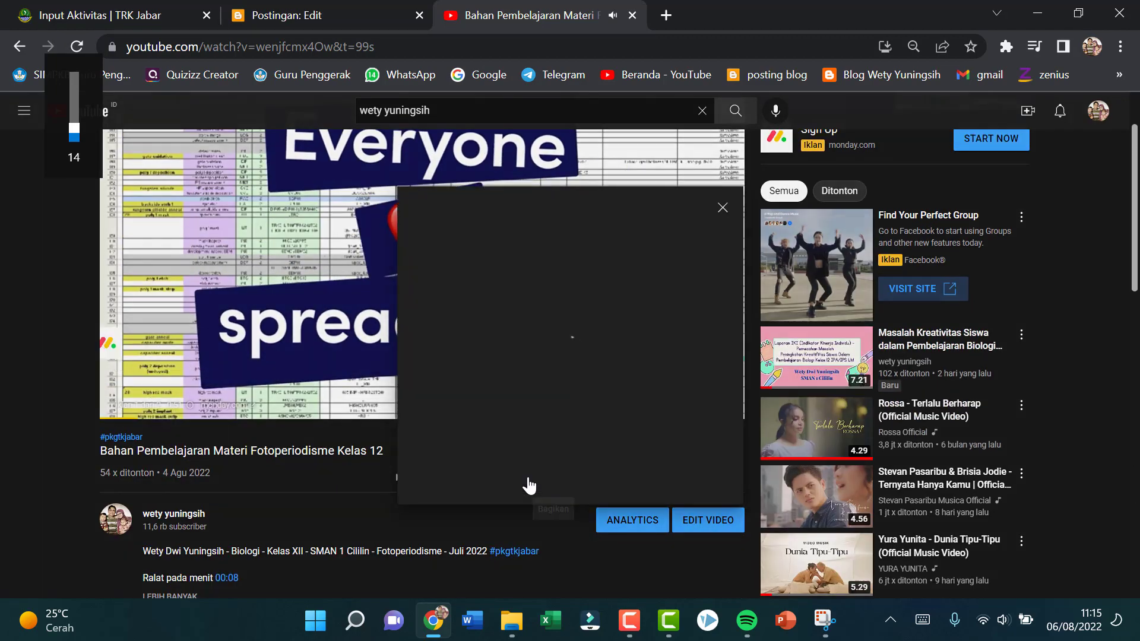
pyautogui.click(692, 423)
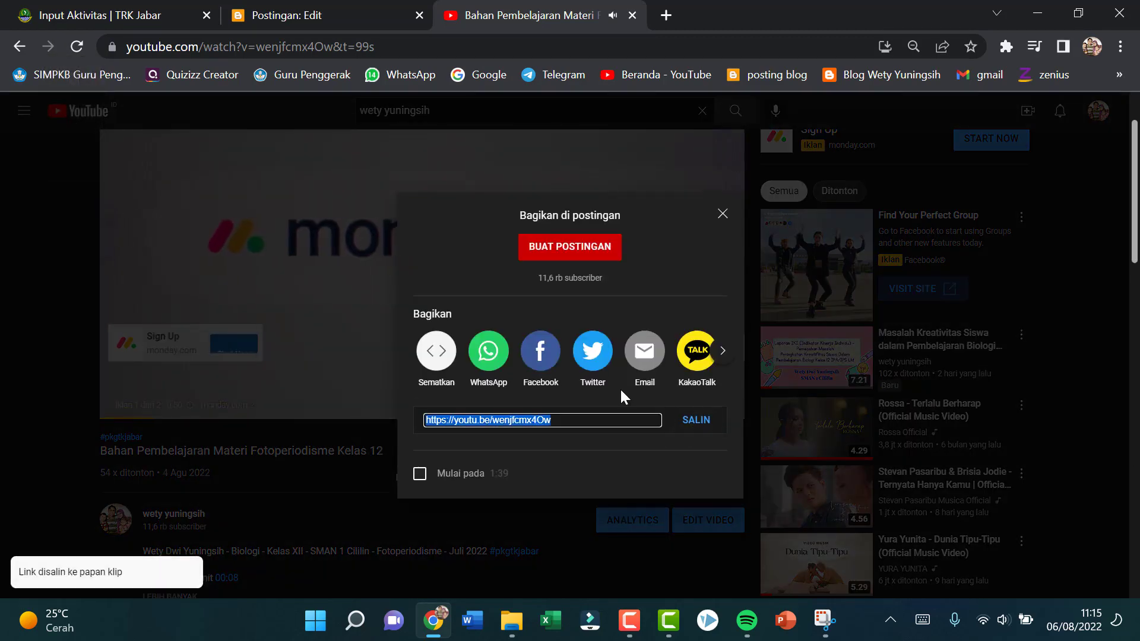
pyautogui.click(356, 252)
pyautogui.scroll(1, 431, 279)
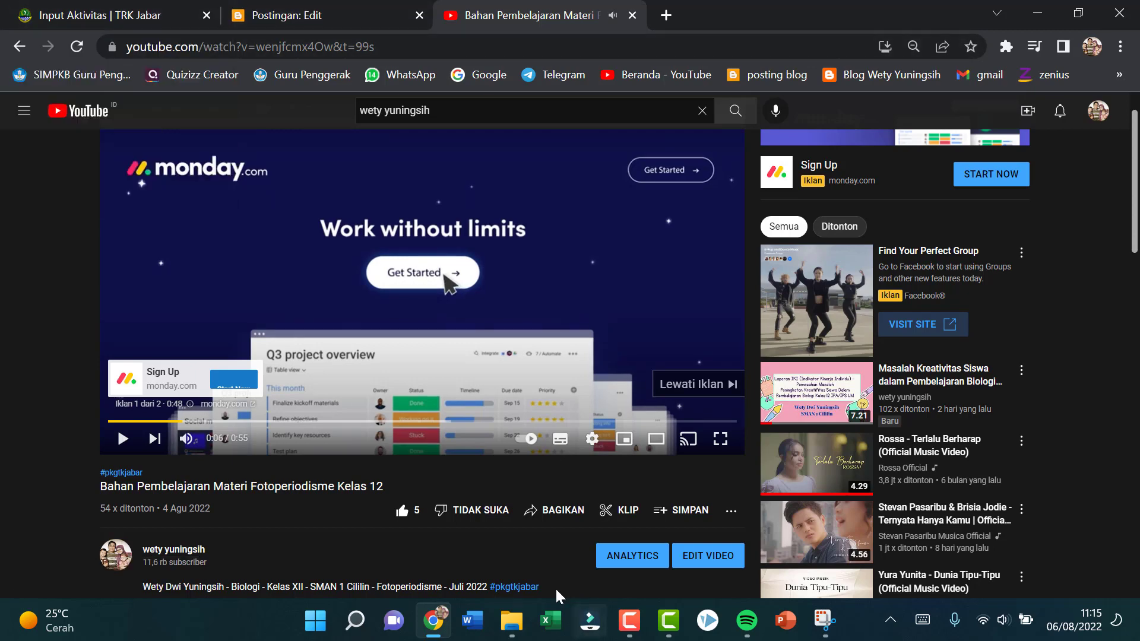
# Step: Create a blank Word document with the line "Link Video Pembelajaran Materi Fotoperiodisme Kelas 12 IPA/ IPS LM" and paste the copied video link below it
pyautogui.click(475, 622)
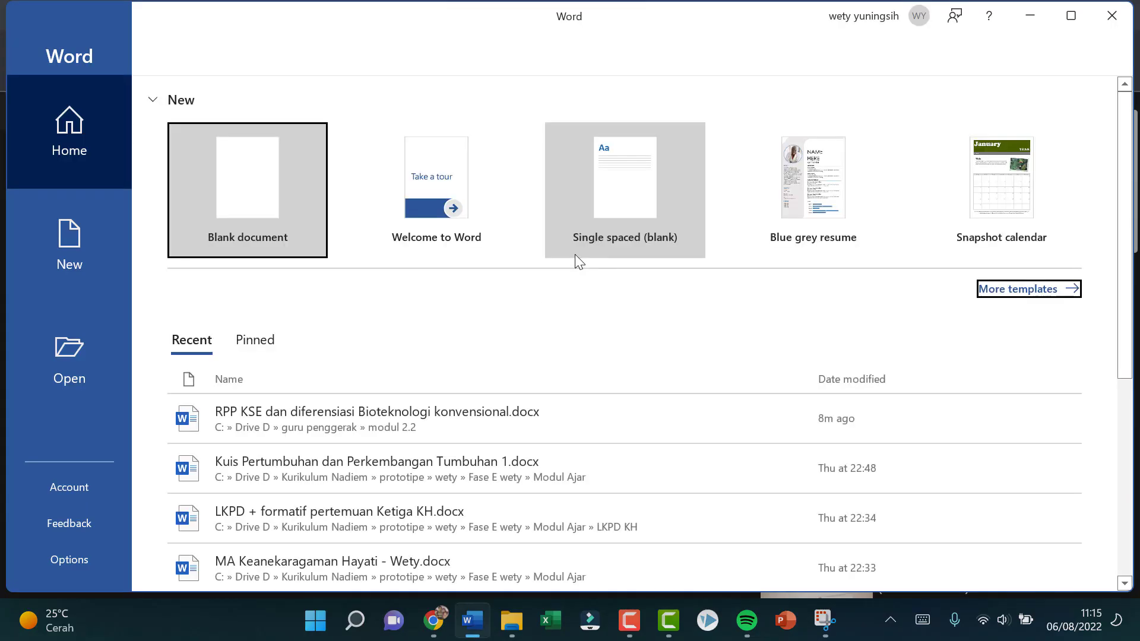
pyautogui.click(249, 200)
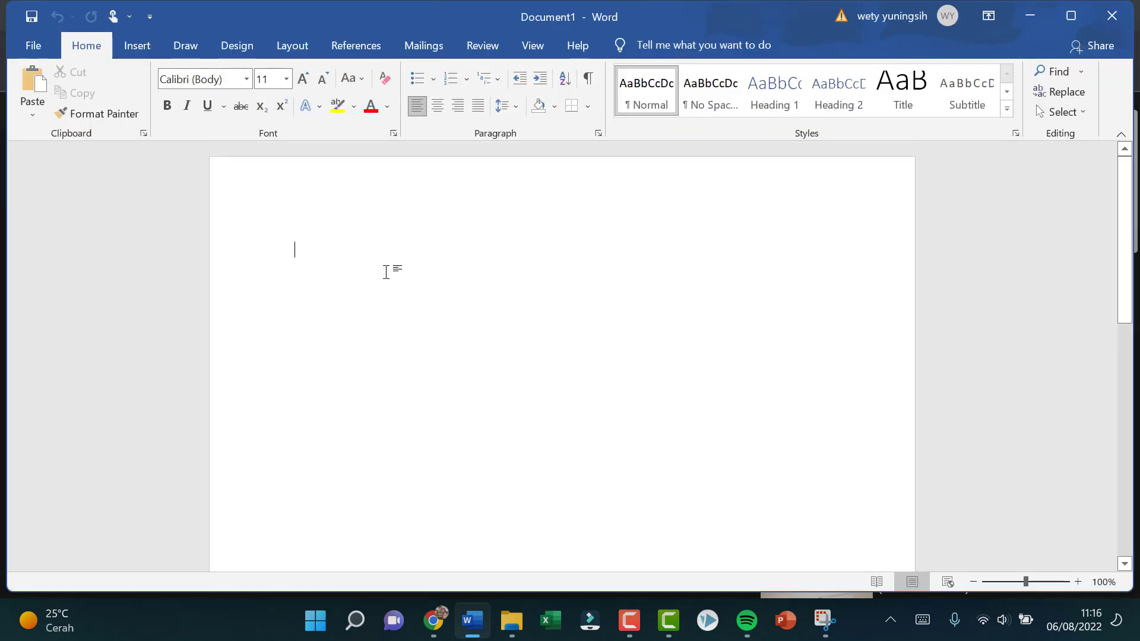
pyautogui.write('Link')
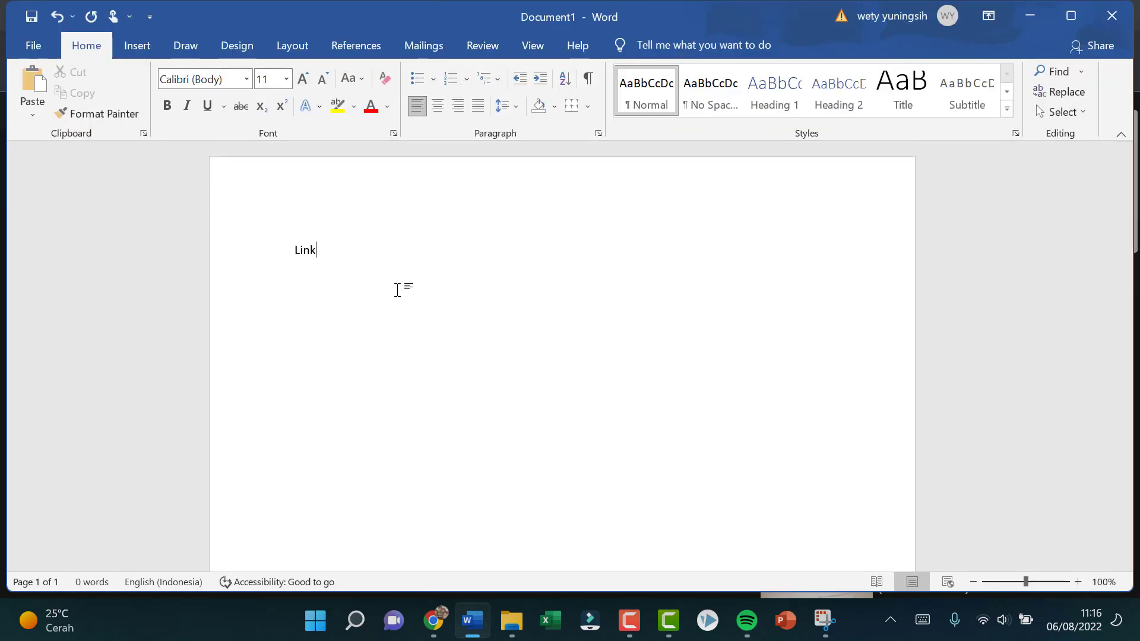
pyautogui.write(' Video P')
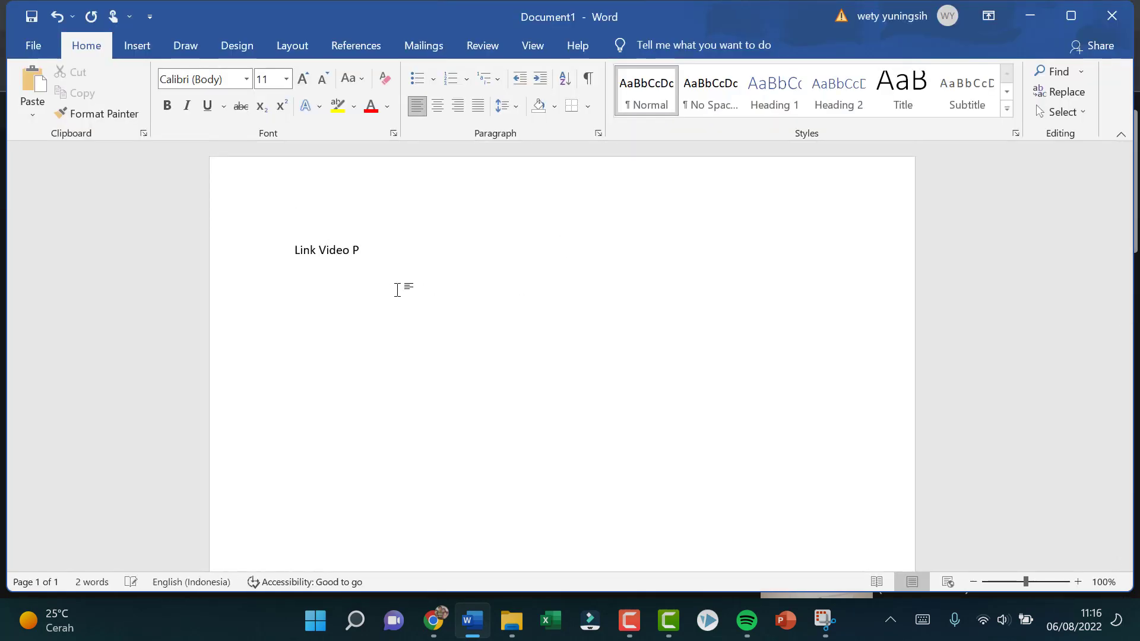
pyautogui.write('embelajaran Materi Fotop')
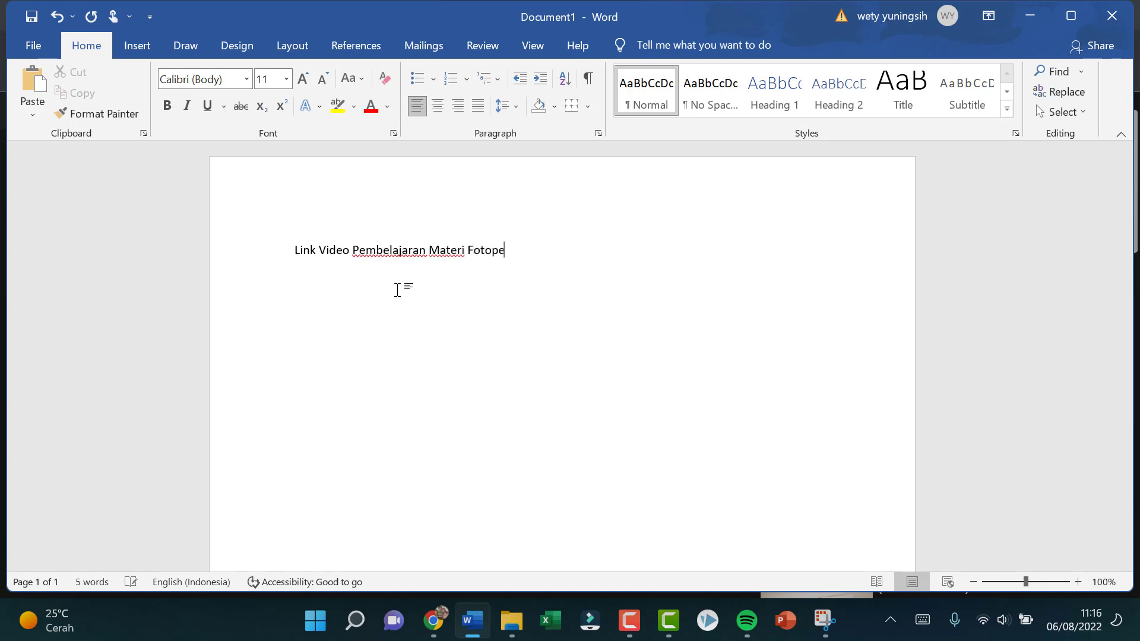
pyautogui.write('e Kelas 12 IPA/')
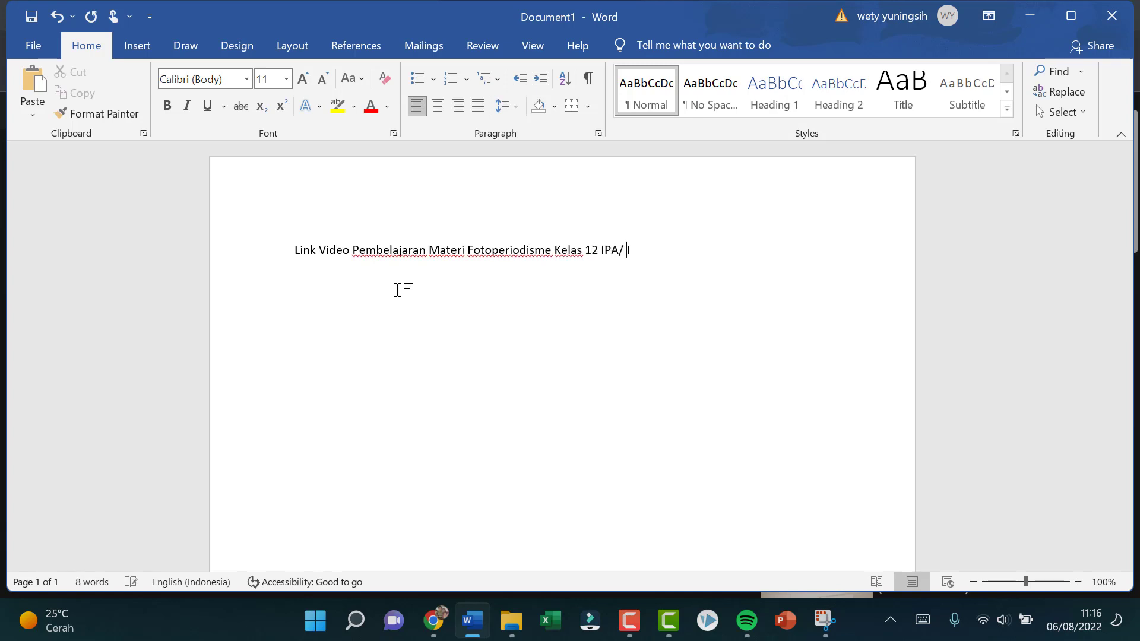
pyautogui.write('LM')
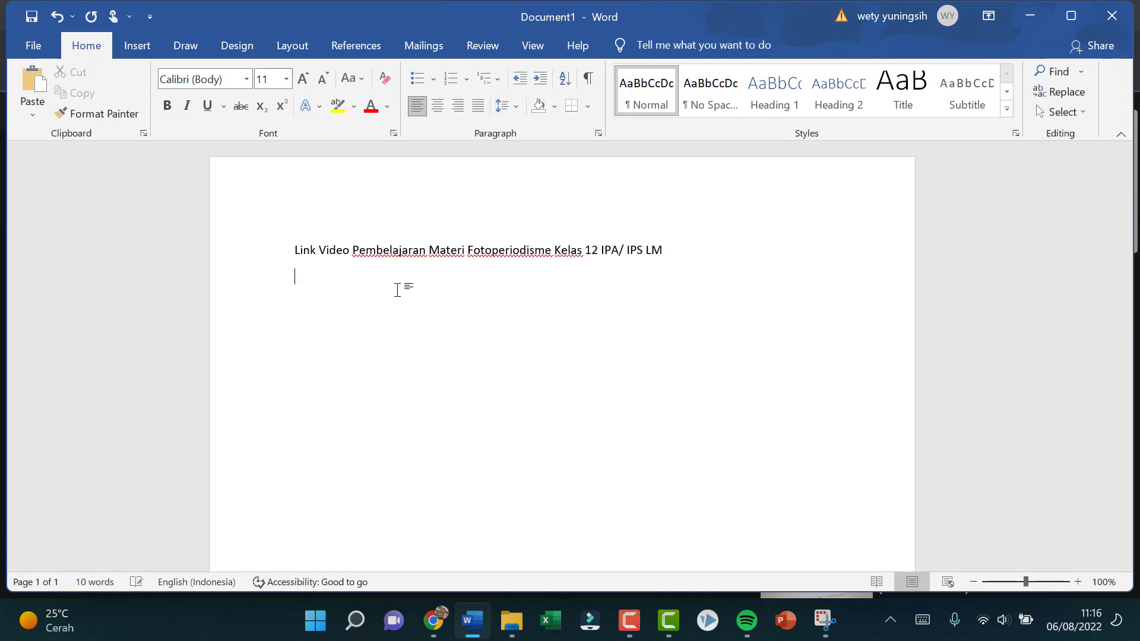
pyautogui.press('Return')
pyautogui.write('https://youtu.be/wenjfcmx4Ow')
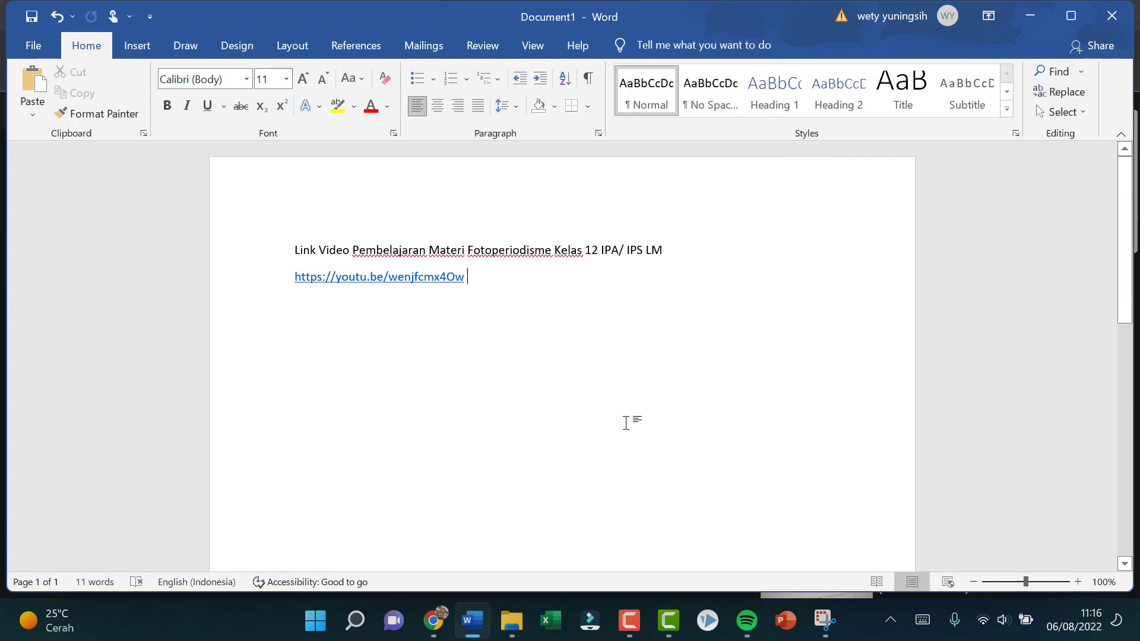
# Step: Save the document as "Link Video Pembelajaran Materi Fotoperiodisme Kelas 12 IPA" in OneDrive's Documents folder and return to the TRK report in Chrome
pyautogui.hotkey('ctrl', 's')
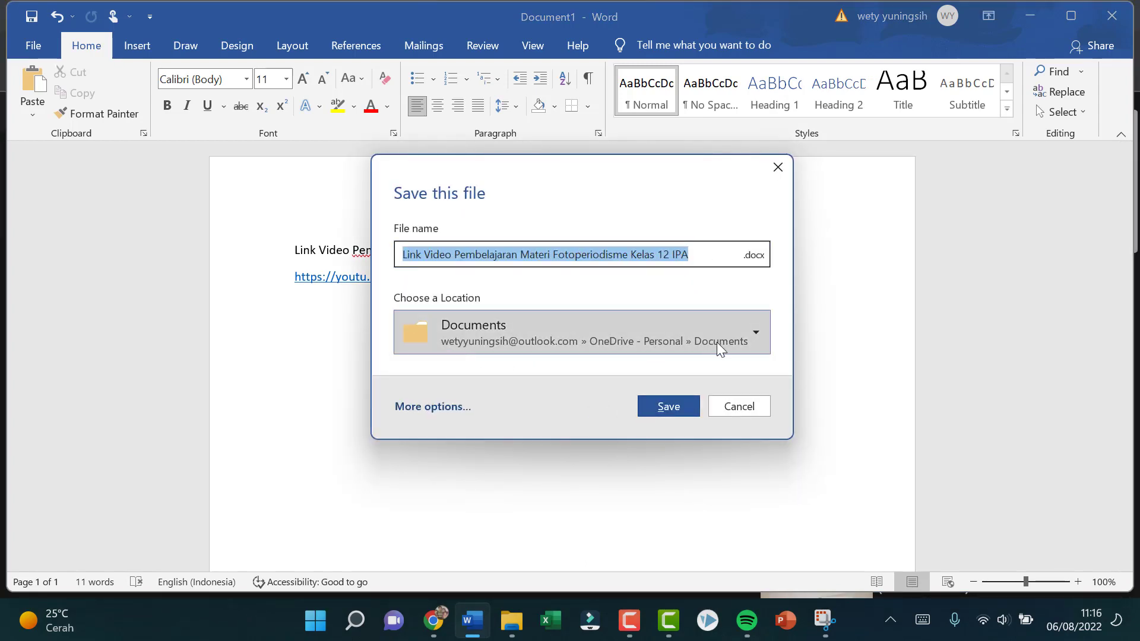
pyautogui.click(757, 335)
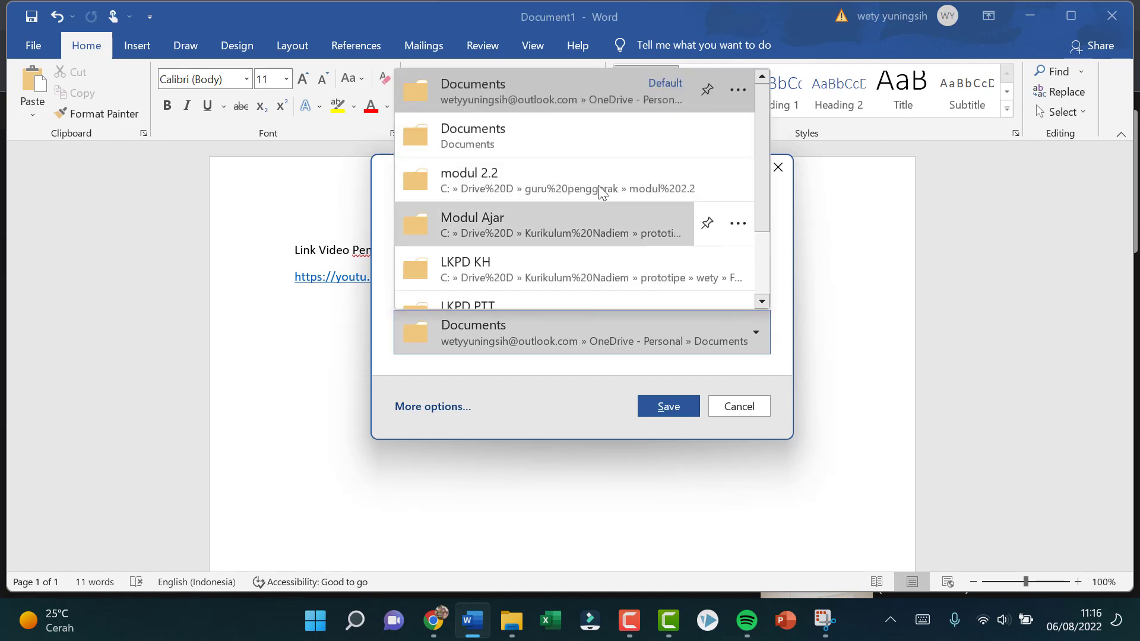
pyautogui.scroll(-2, 612, 359)
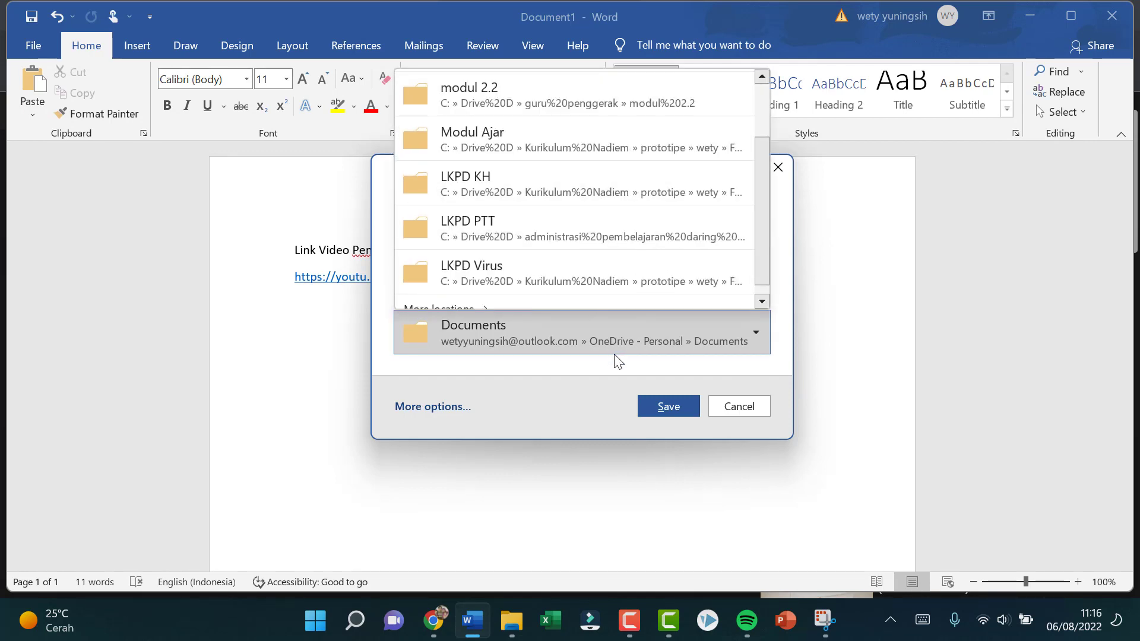
pyautogui.click(670, 408)
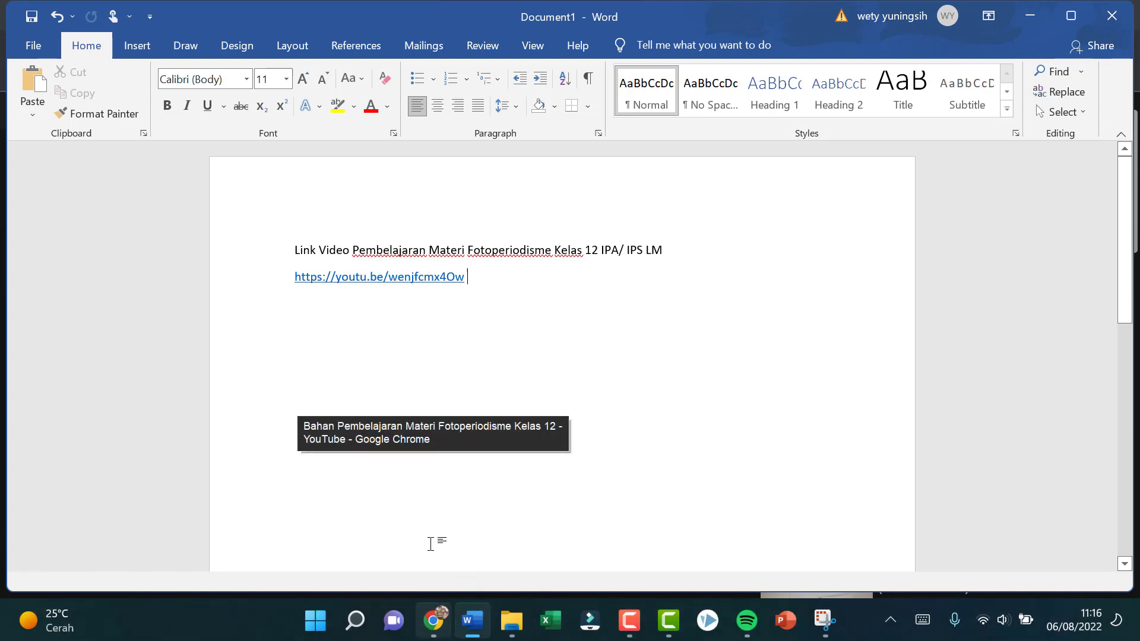
pyautogui.click(433, 618)
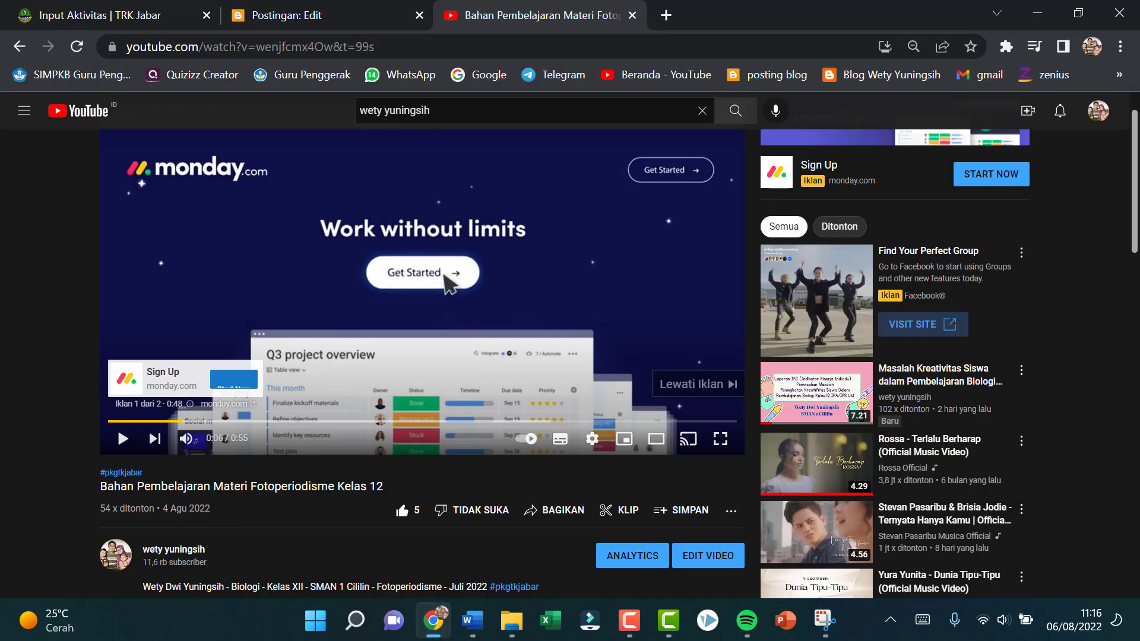
pyautogui.click(138, 15)
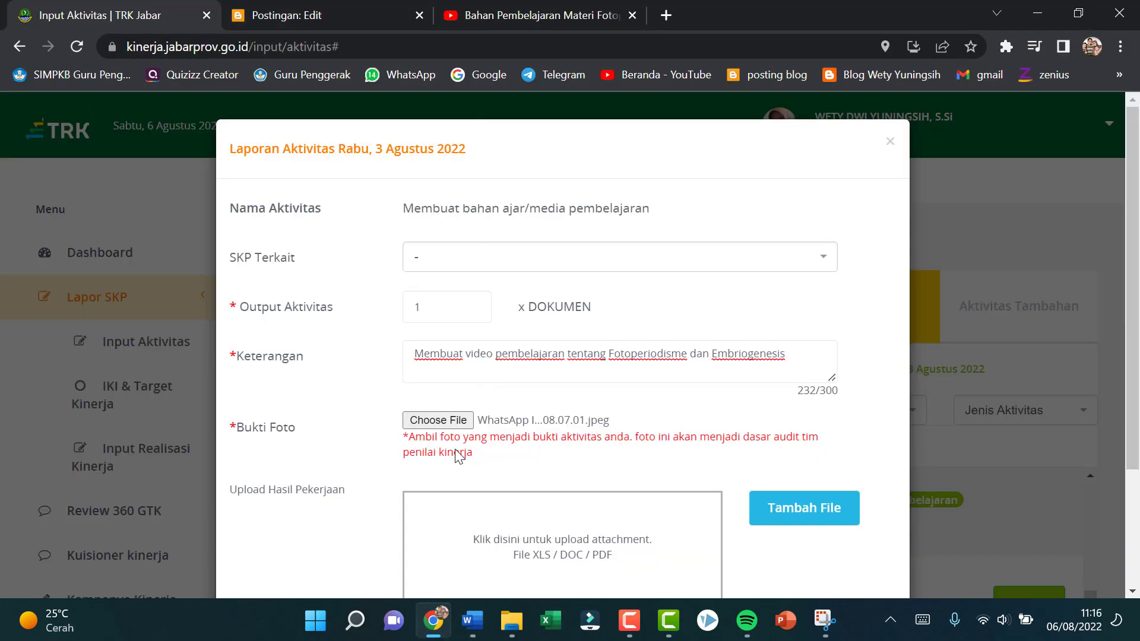
pyautogui.click(797, 523)
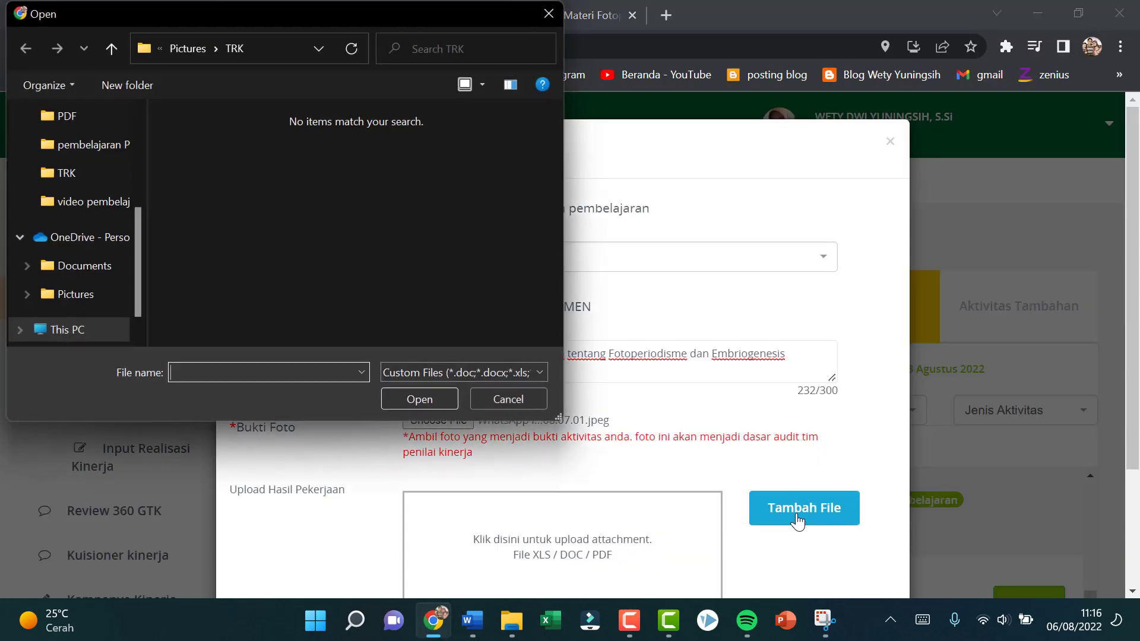
pyautogui.click(86, 268)
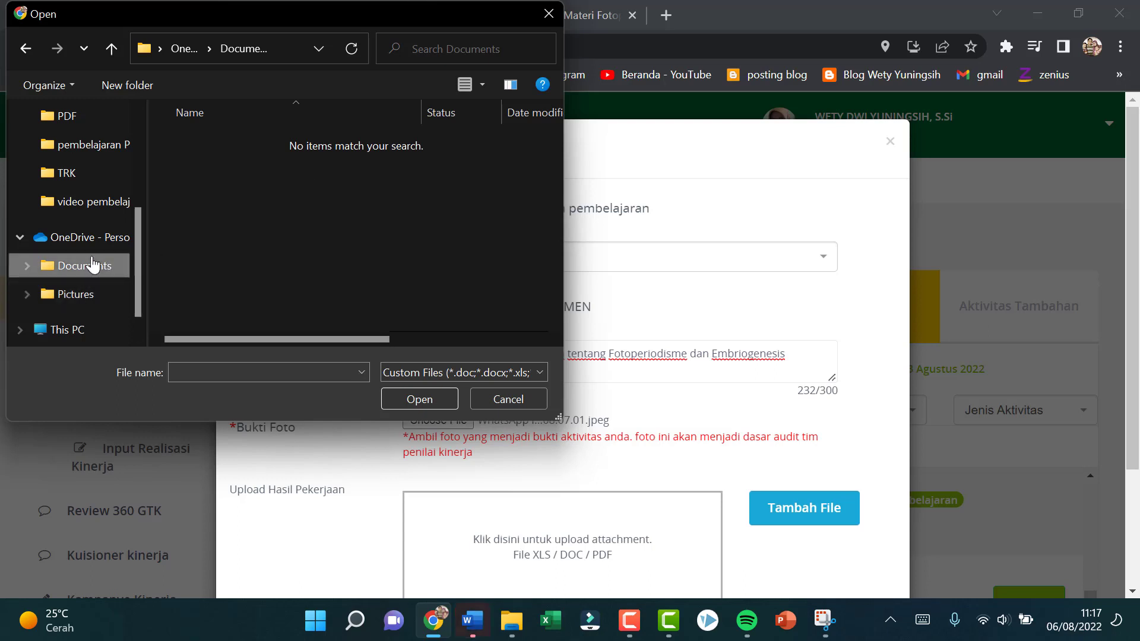
pyautogui.hscroll(2, 366, 218)
pyautogui.hscroll(-2, 367, 222)
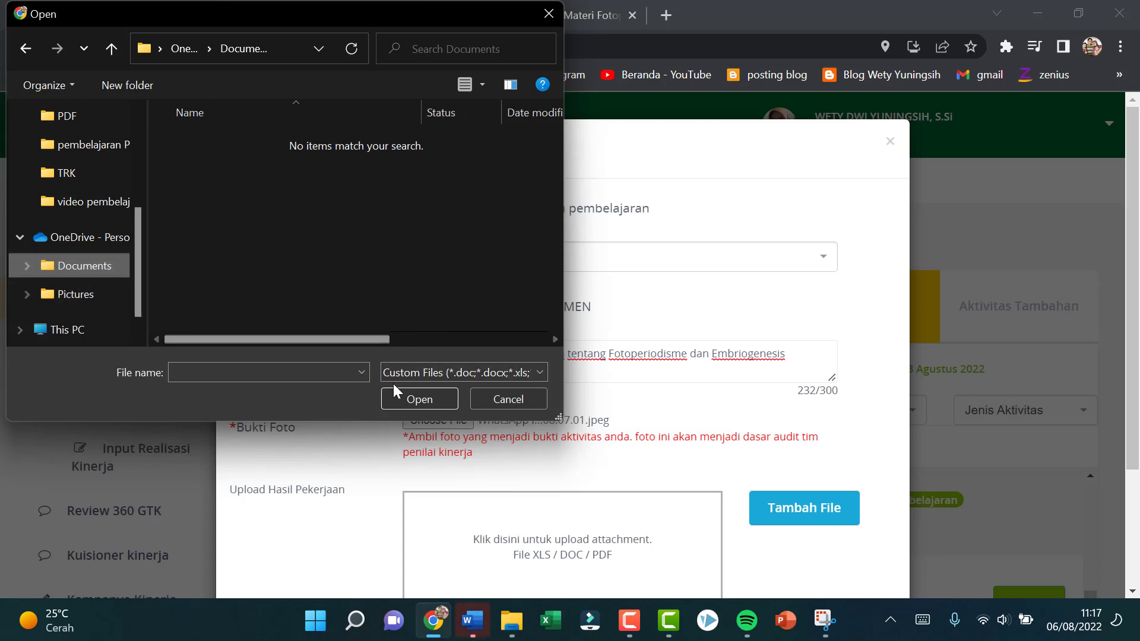
pyautogui.click(92, 272)
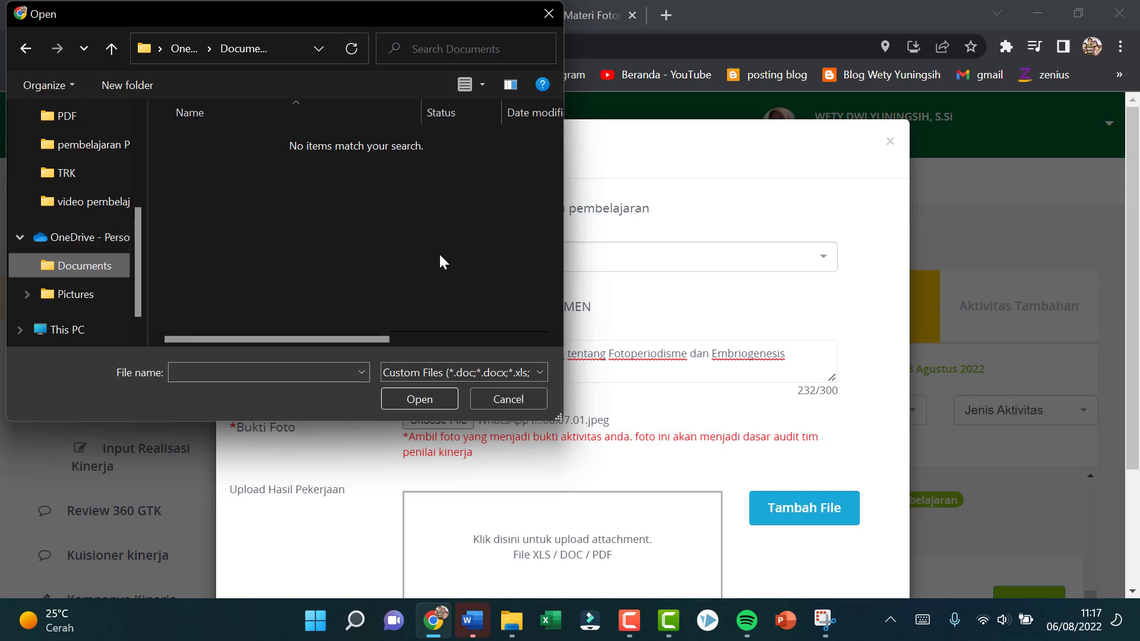
pyautogui.click(547, 15)
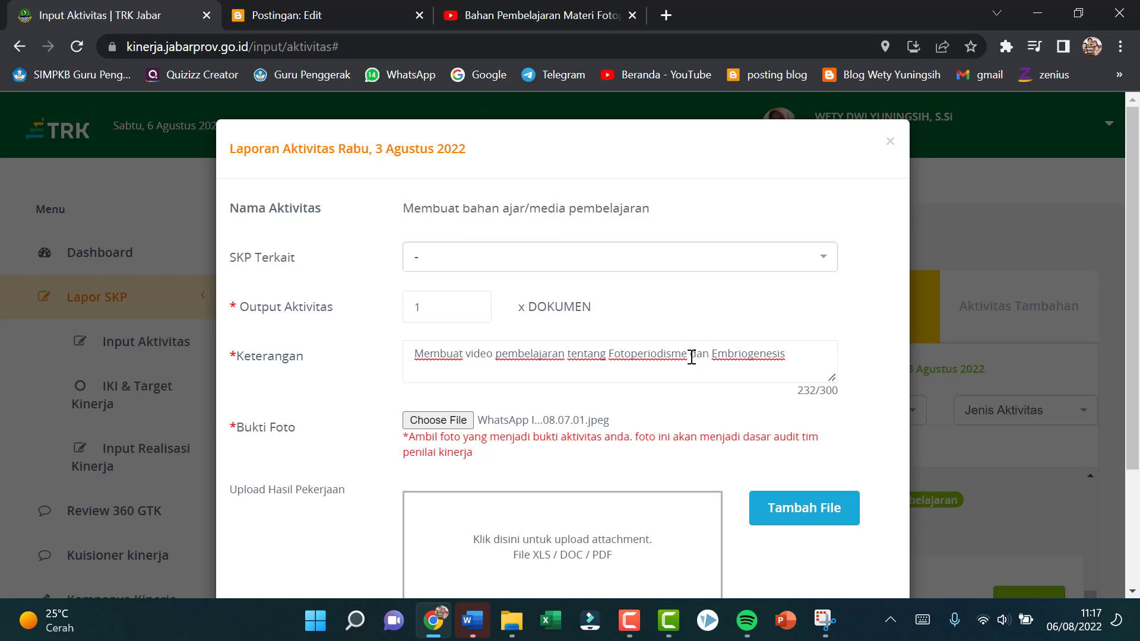
# Step: Remove "dan Embriogenesis" from the Keterangan so it reads "Membuat video pembelajaran tentang Fotoperiodisme"
pyautogui.moveTo(691, 356); pyautogui.dragTo(798, 354)
pyautogui.press('BackSpace')
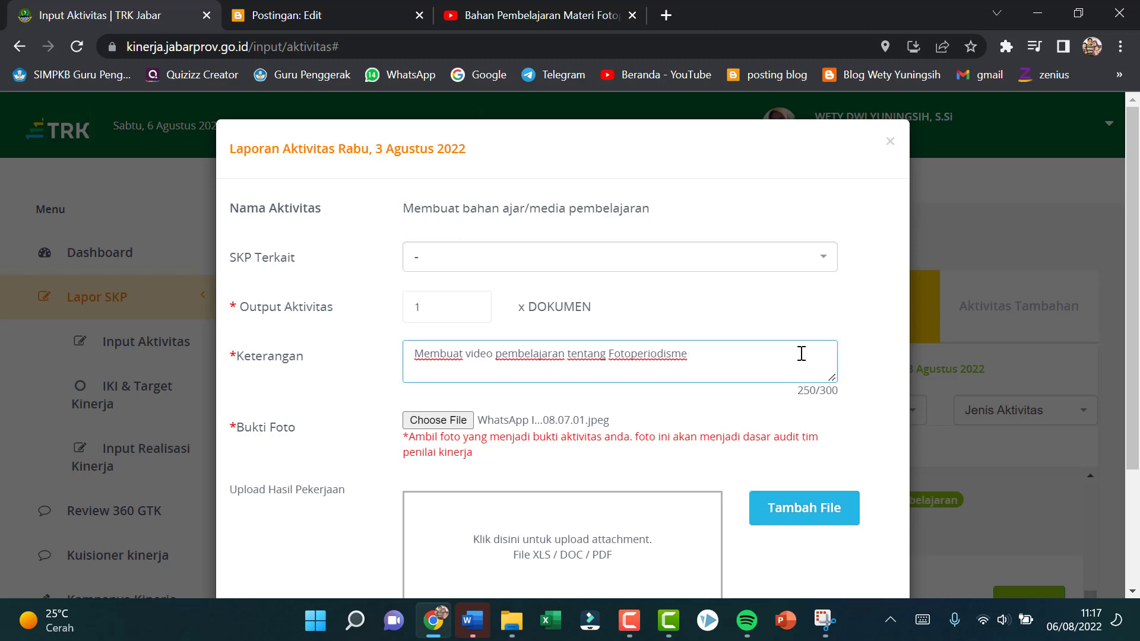
pyautogui.scroll(-3, 593, 475)
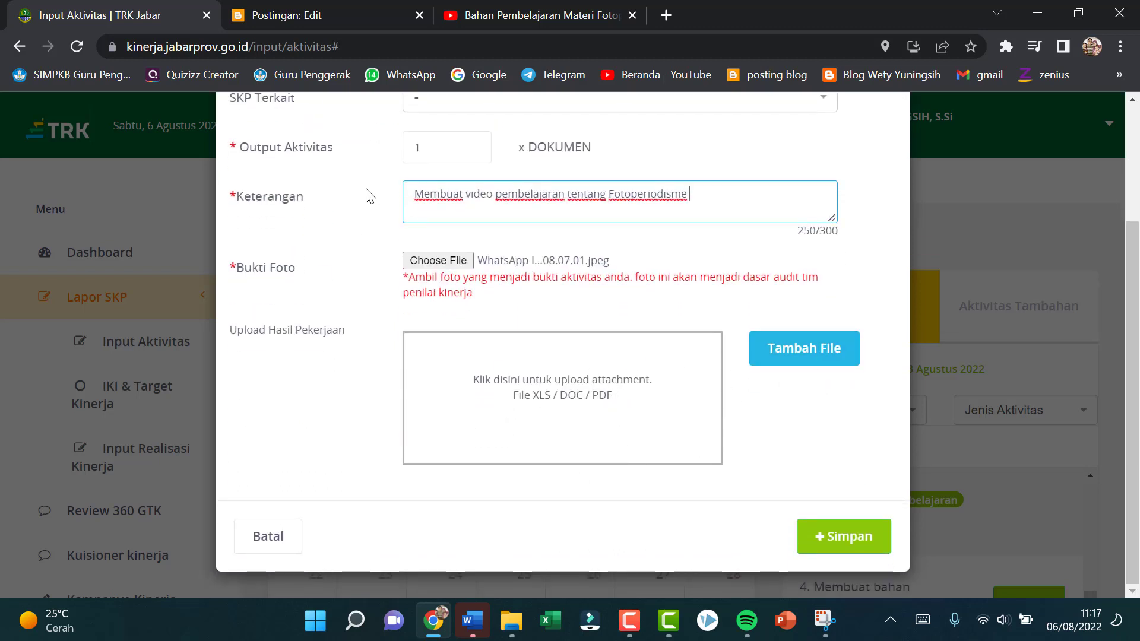
pyautogui.click(797, 363)
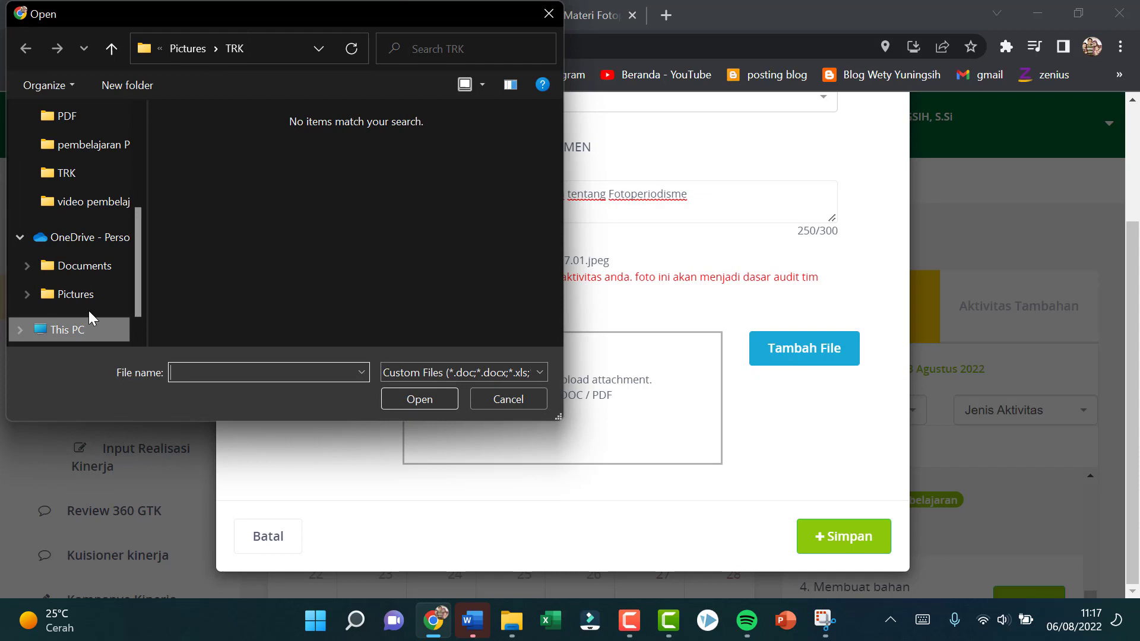
pyautogui.click(93, 269)
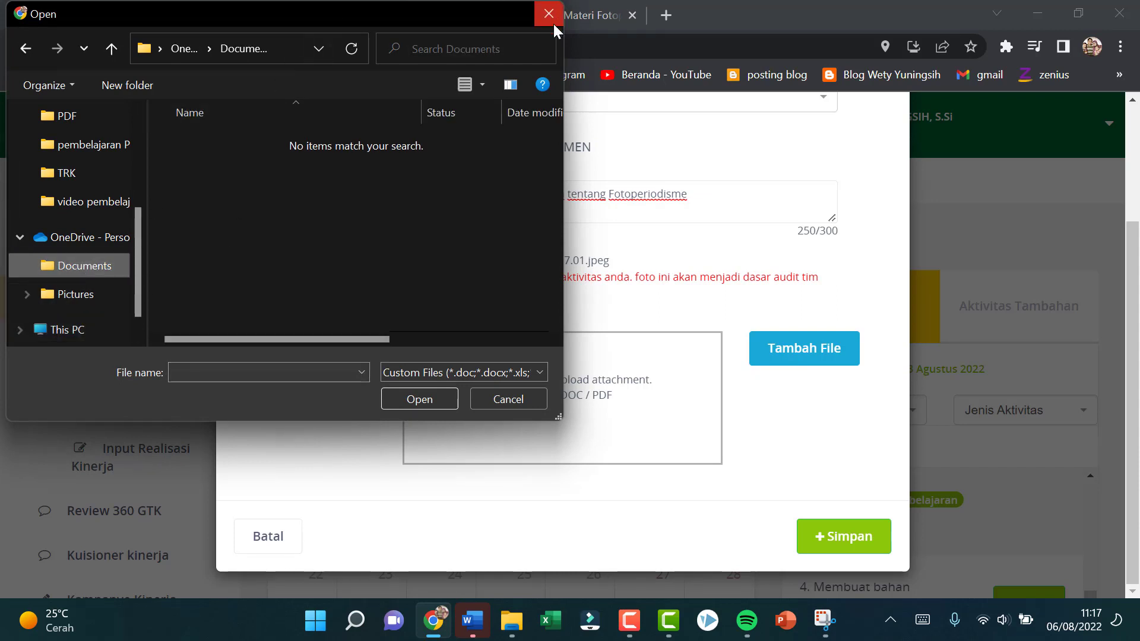
pyautogui.click(507, 404)
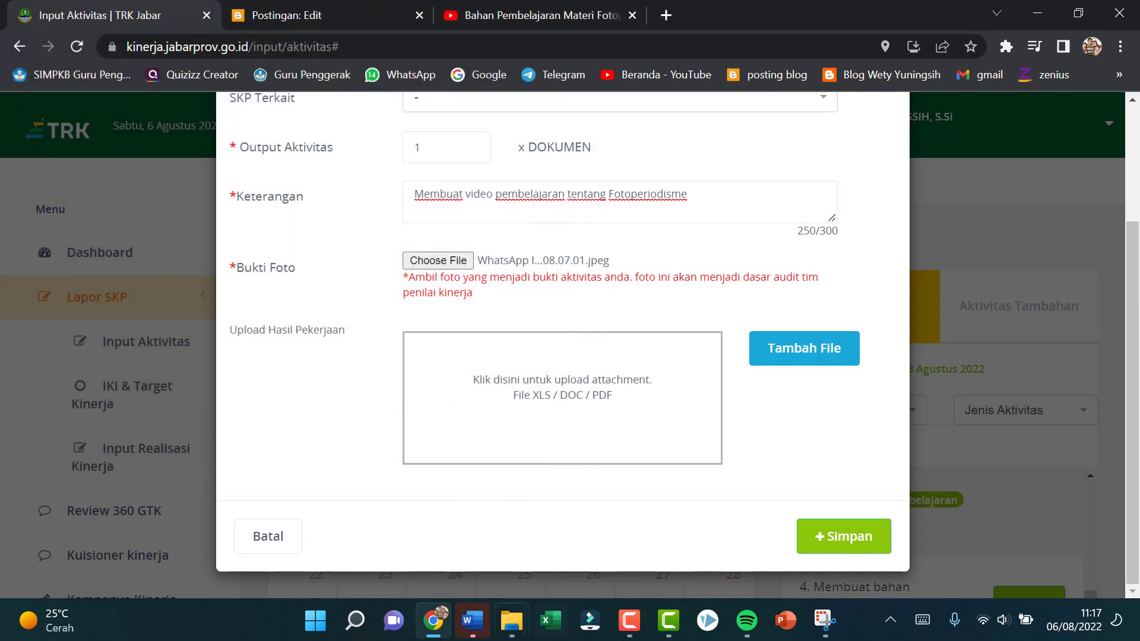
# Step: Switch to Word and dismiss the Microsoft sign-in prompt and the OneDrive error
pyautogui.click(471, 619)
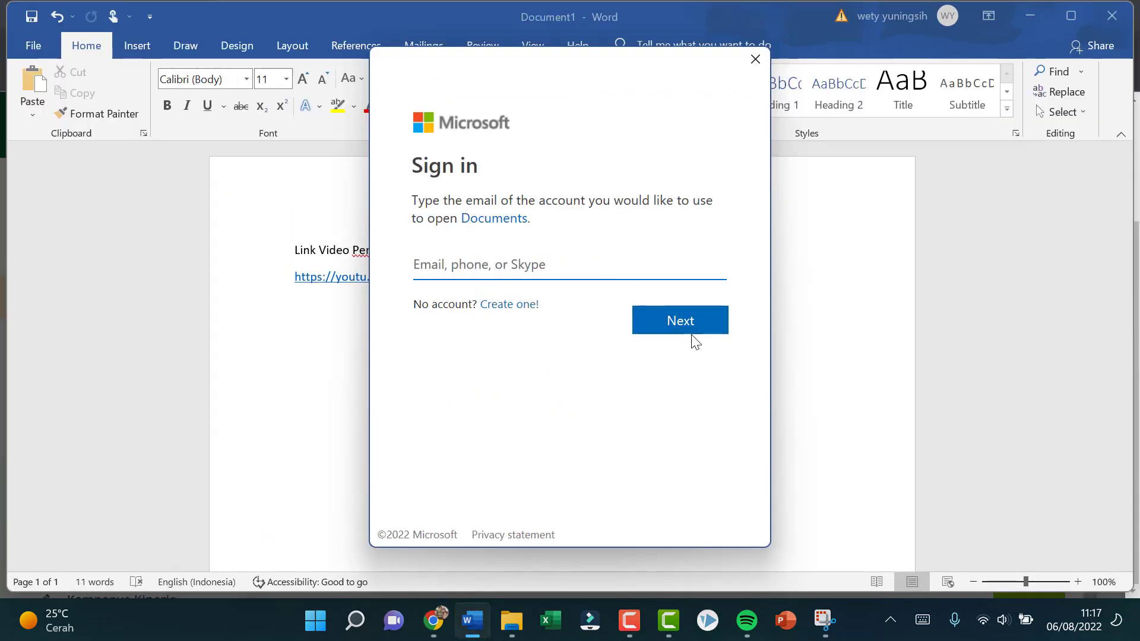
pyautogui.click(755, 60)
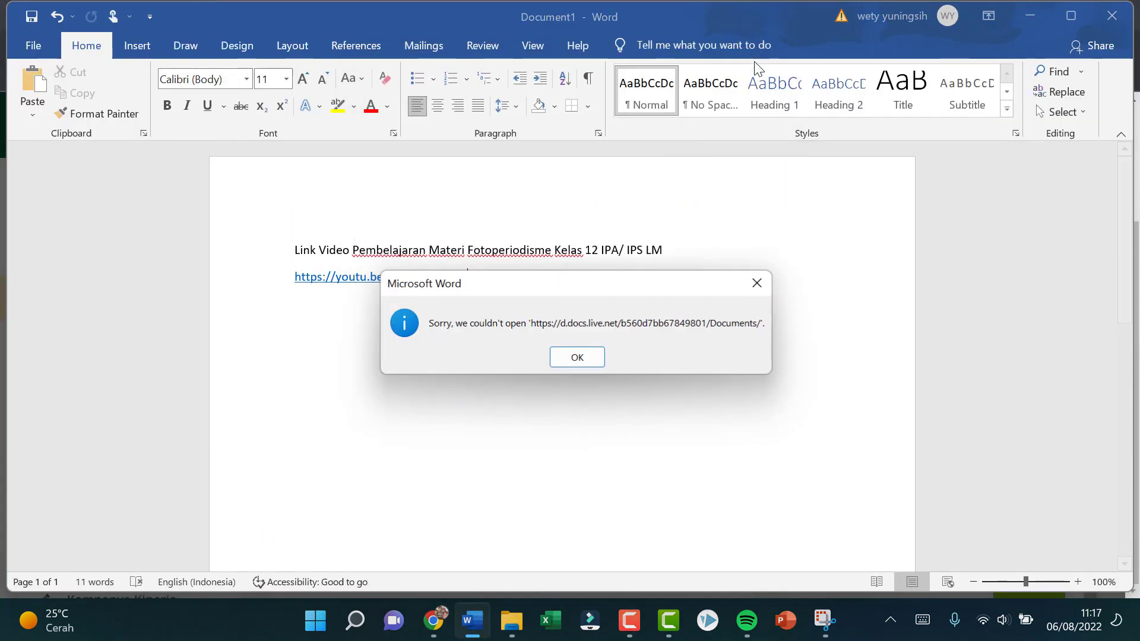
pyautogui.click(574, 357)
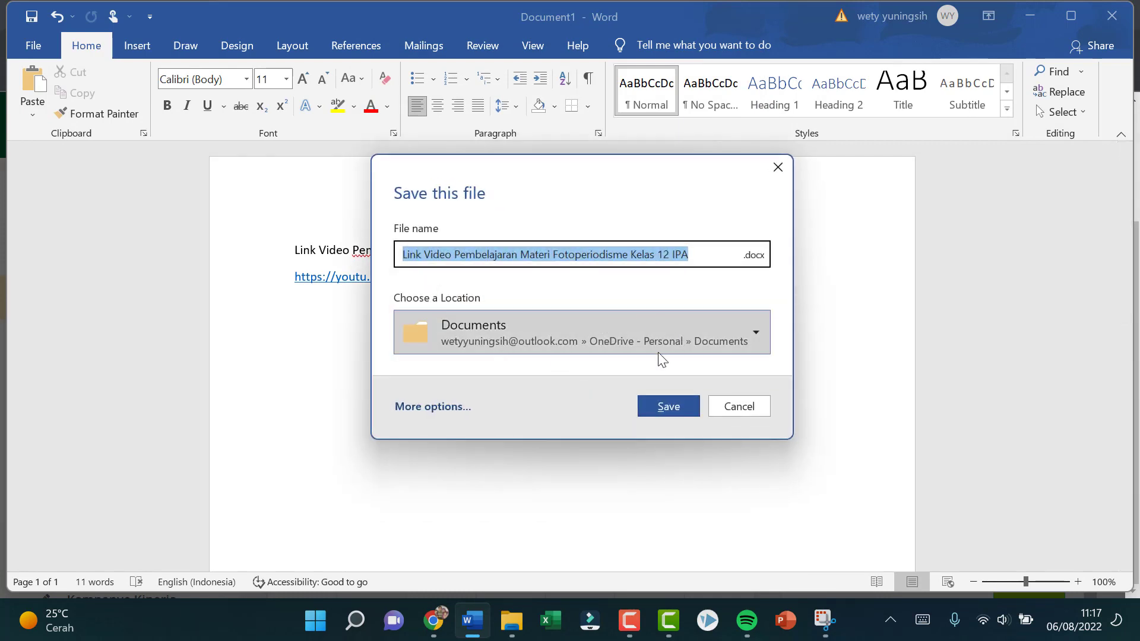
# Step: Look for a save location outside OneDrive and open the Save As dialog for This PC
pyautogui.click(756, 333)
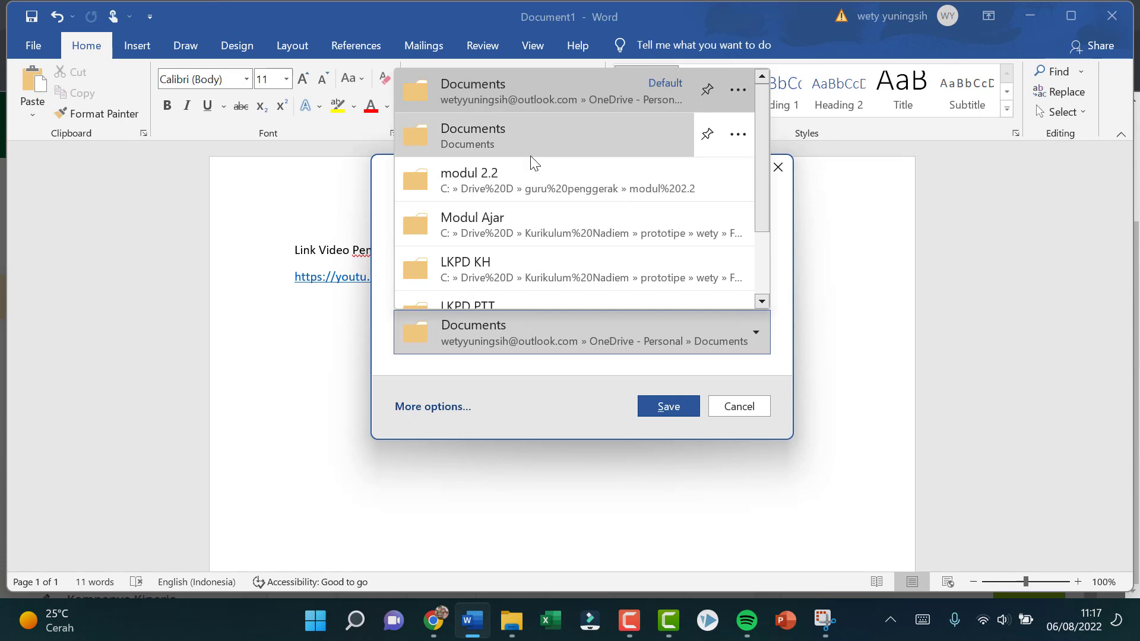
pyautogui.scroll(-3, 530, 161)
pyautogui.click(493, 293)
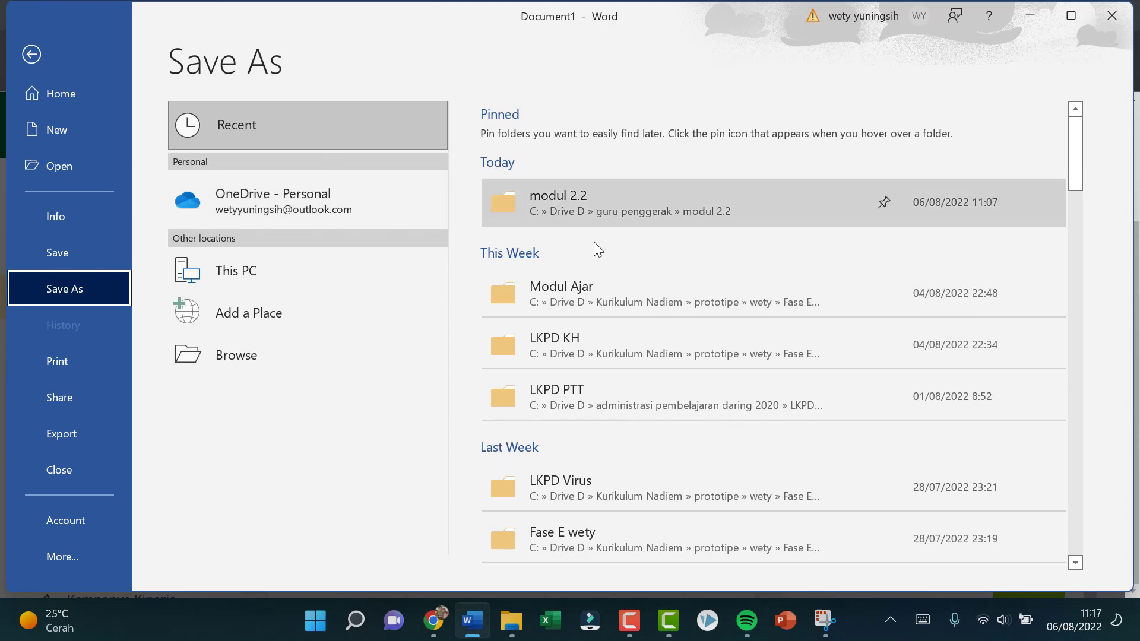
pyautogui.scroll(-5, 603, 344)
pyautogui.scroll(1, 607, 350)
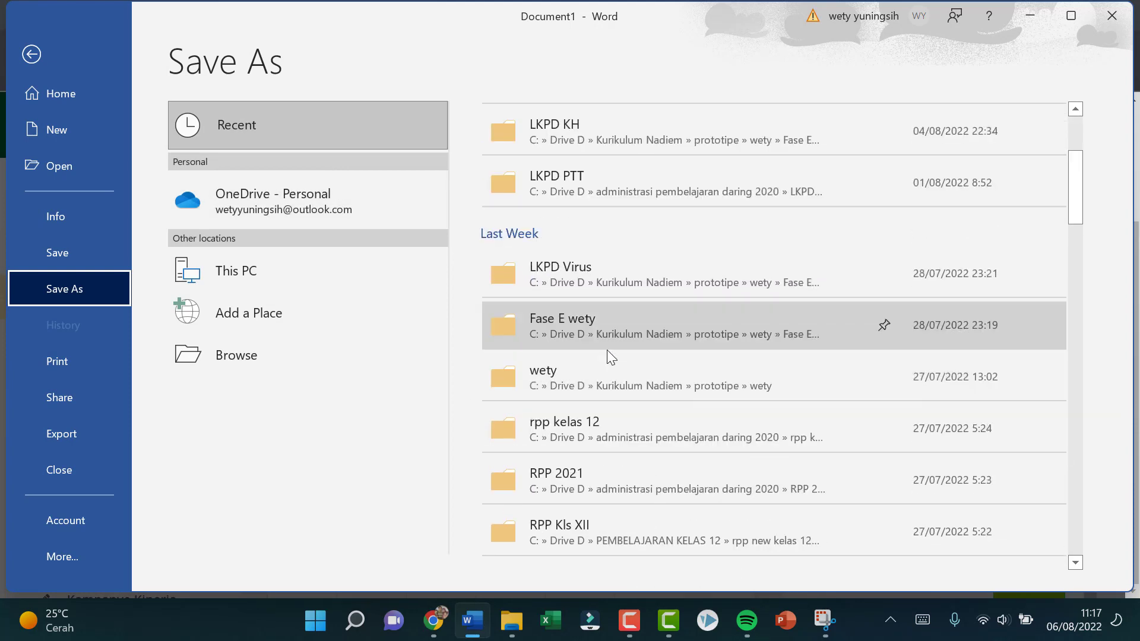
pyautogui.scroll(-10, 606, 350)
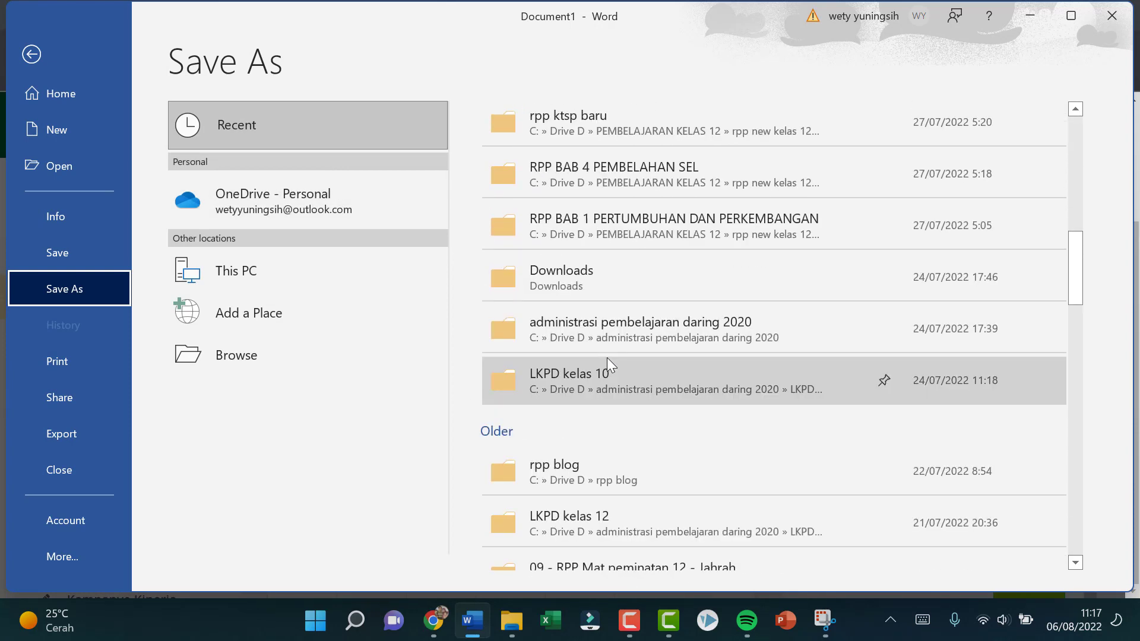
pyautogui.scroll(-4, 607, 357)
pyautogui.scroll(8, 607, 357)
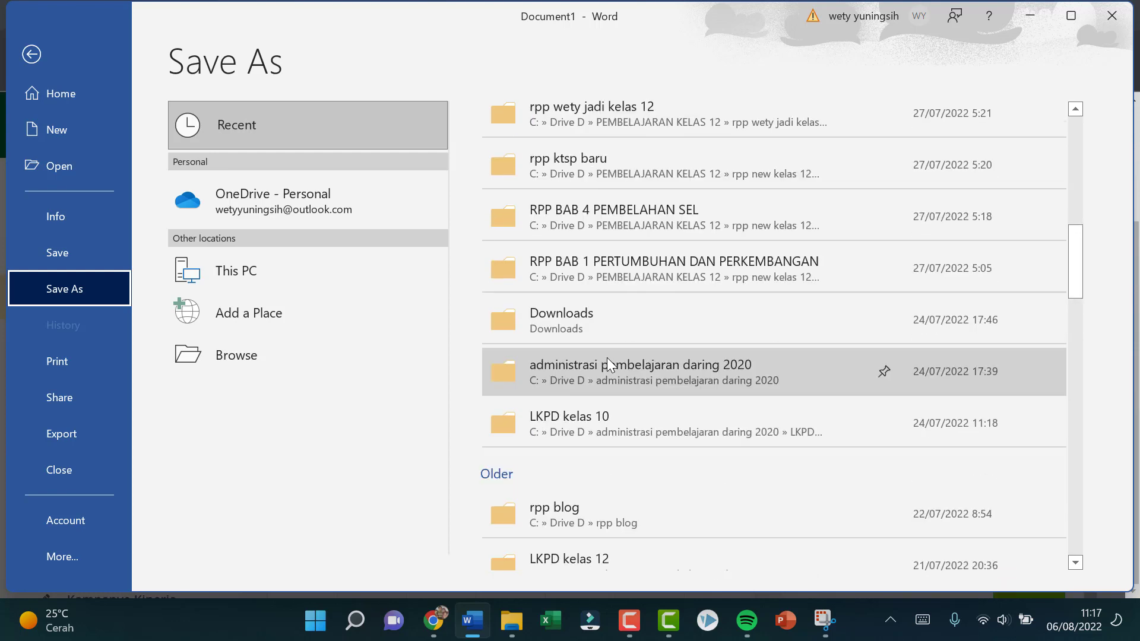
pyautogui.click(275, 272)
pyautogui.click(275, 272)
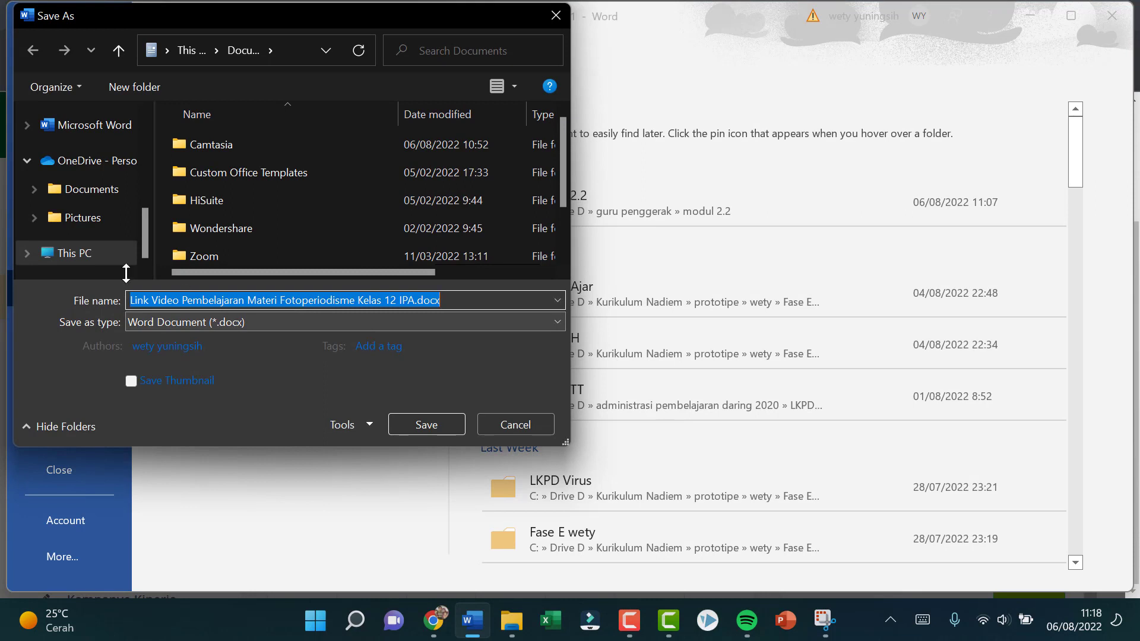
# Step: Save the document as "Link Video Pembelajaran Materi Fotoperiodisme Kelas 12 IPA.docx" in Drive D and close Word
pyautogui.scroll(-1, 149, 237)
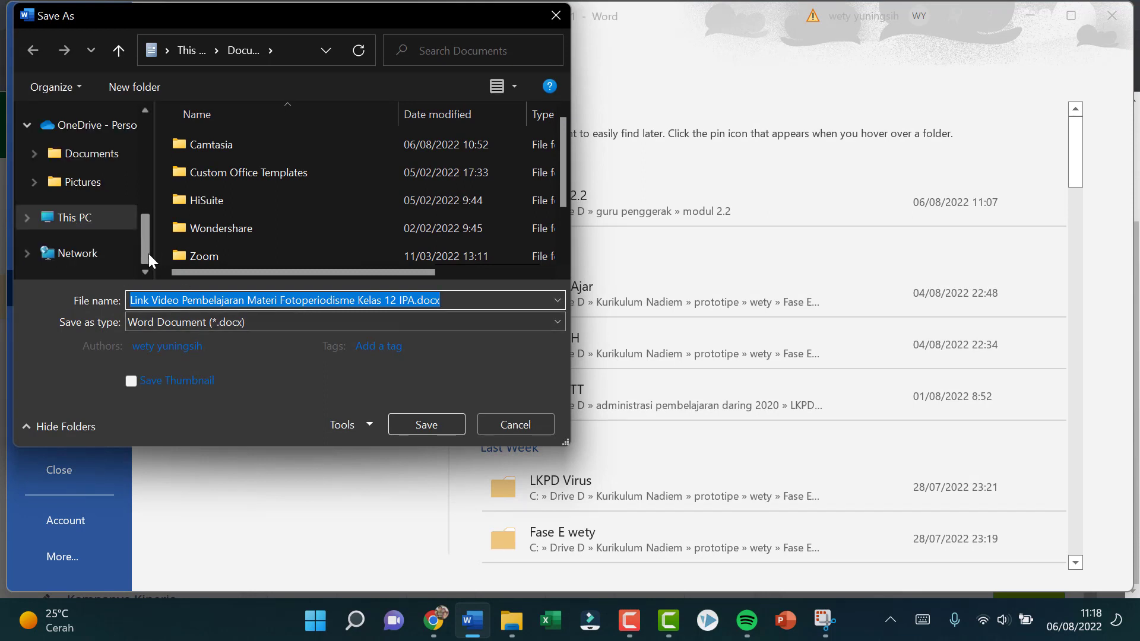
pyautogui.moveTo(143, 237); pyautogui.dragTo(154, 171)
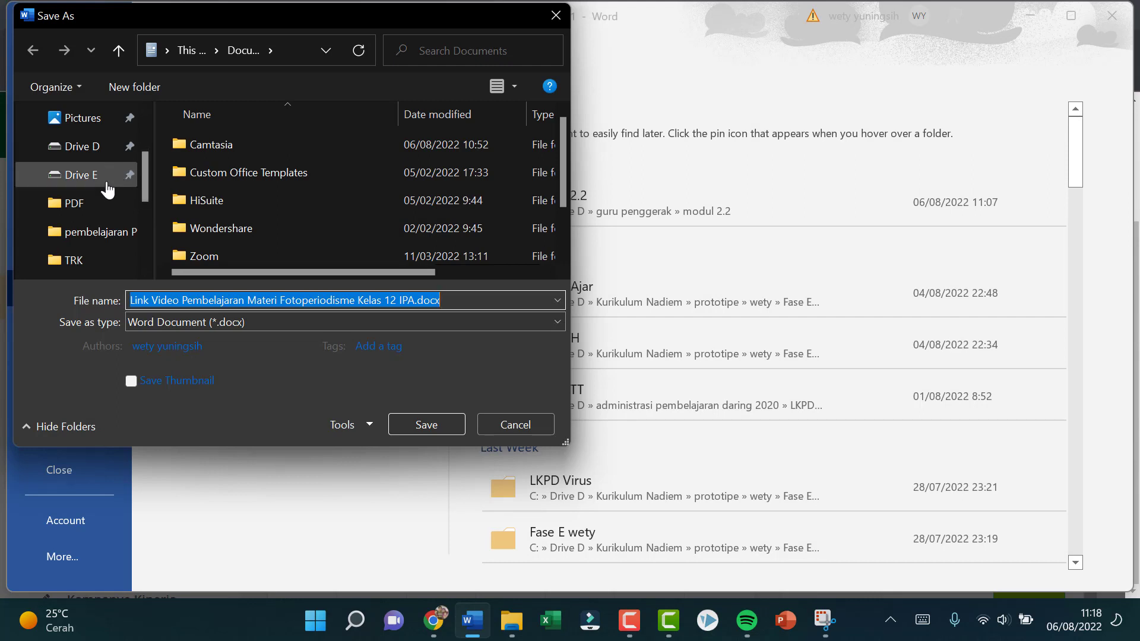
pyautogui.click(90, 149)
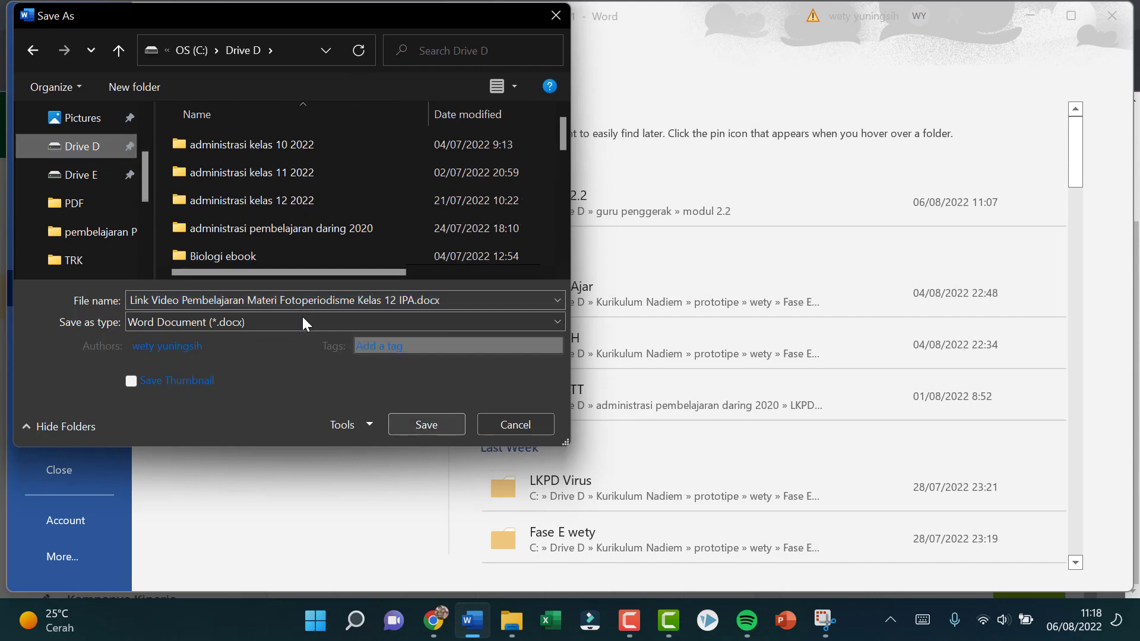
pyautogui.click(403, 426)
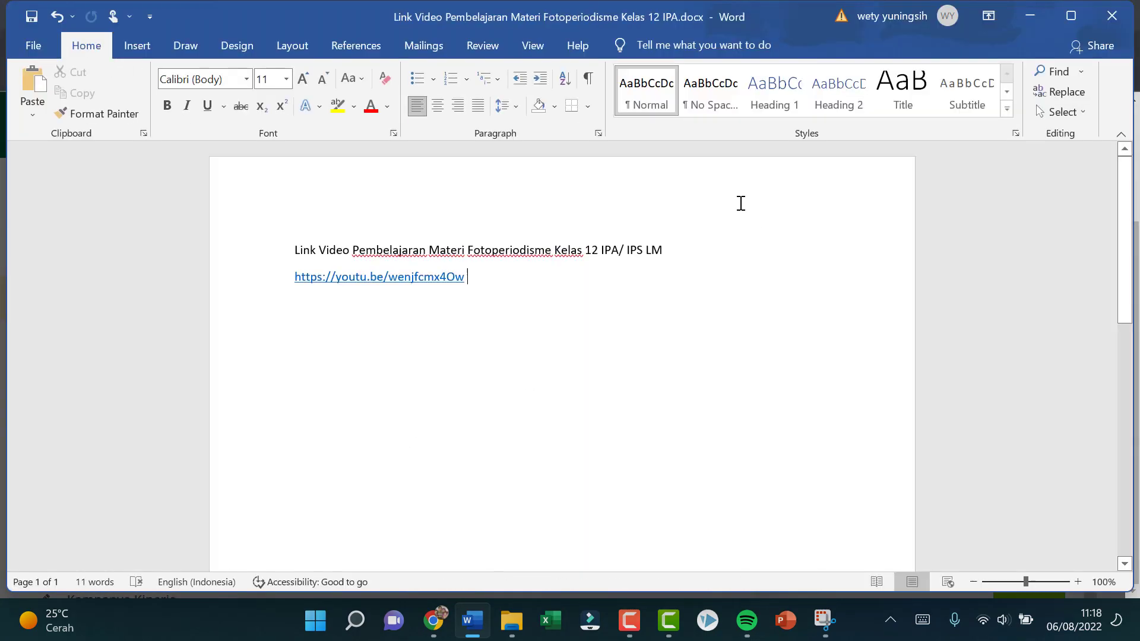
pyautogui.click(1111, 18)
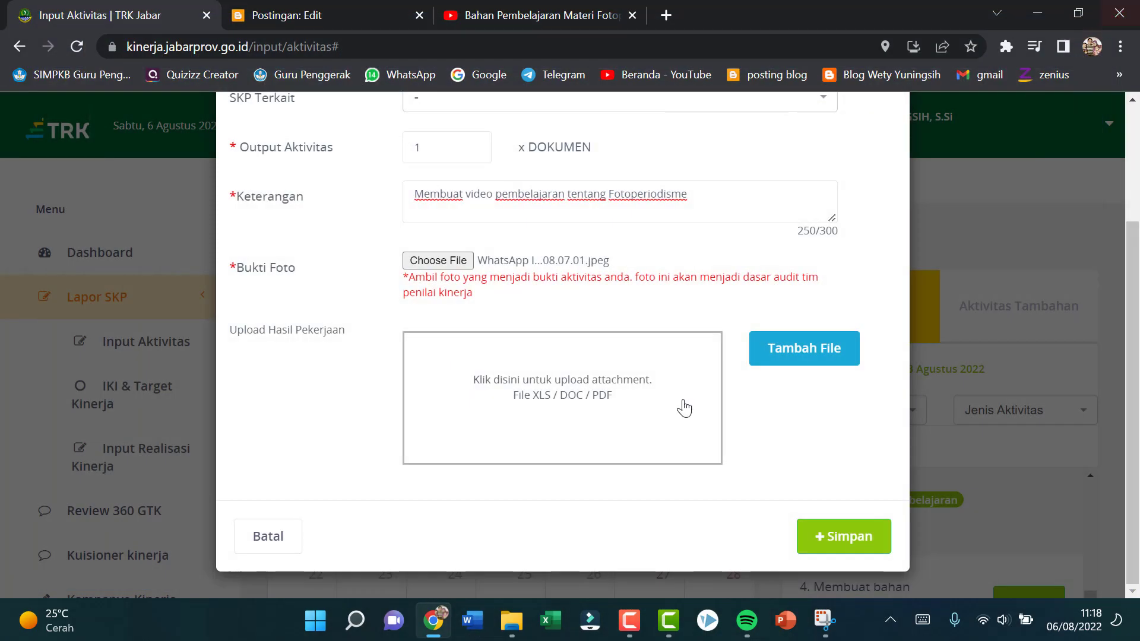
# Step: Attach the "Link Video Pembelajaran Materi Fotoperiodisme" document from Drive D to the 3 Agustus 2022 report and save the report
pyautogui.click(787, 355)
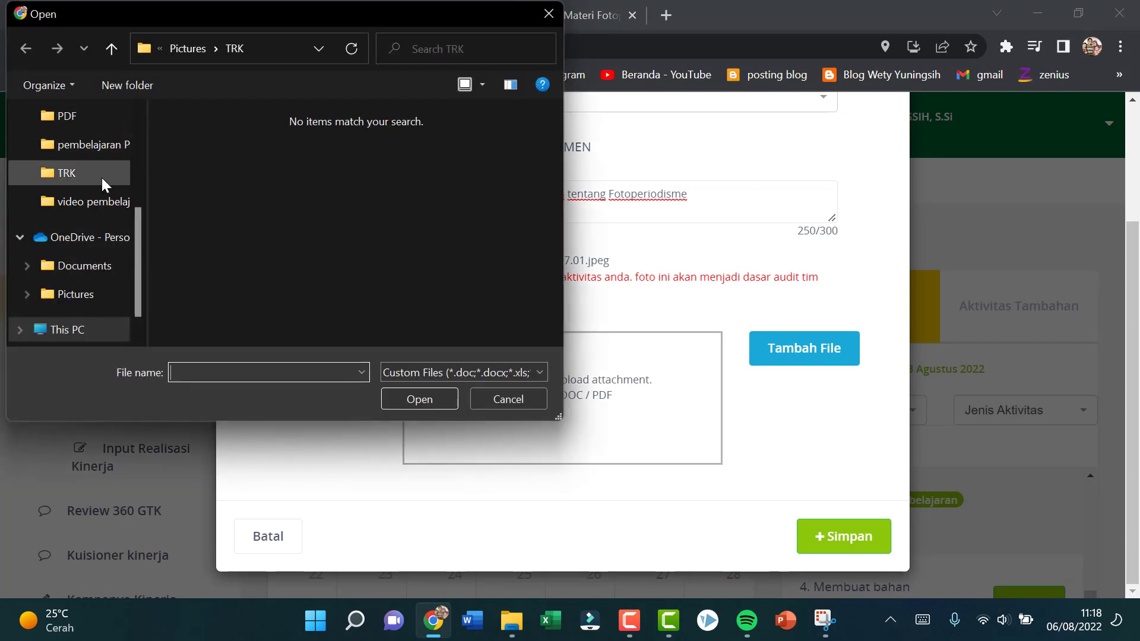
pyautogui.scroll(2, 98, 160)
pyautogui.click(91, 127)
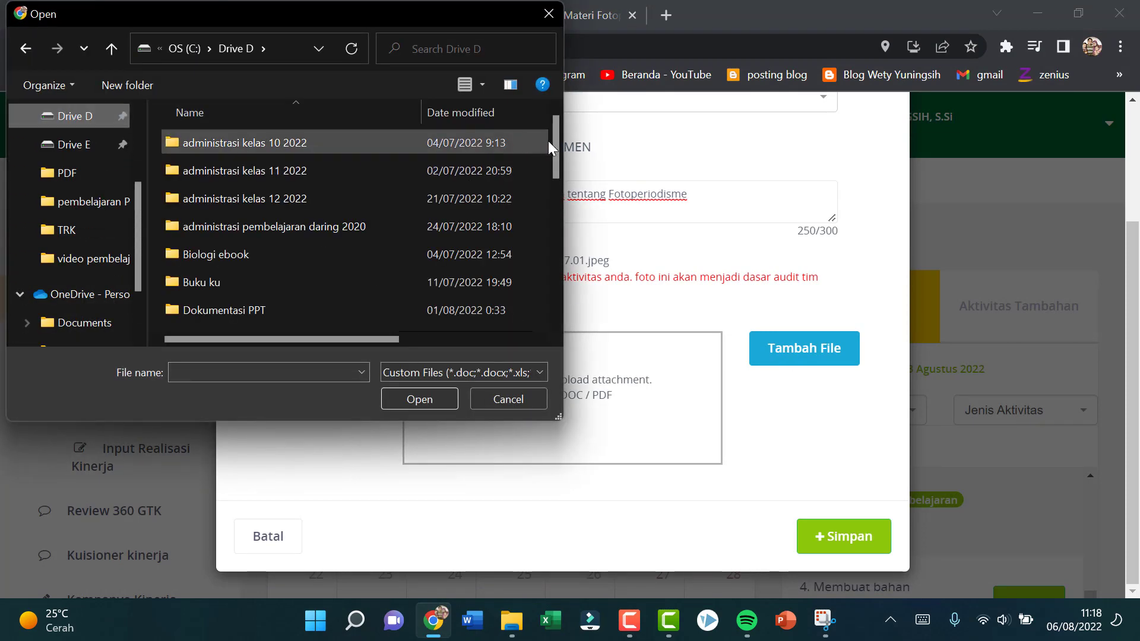
pyautogui.moveTo(557, 143); pyautogui.dragTo(546, 303)
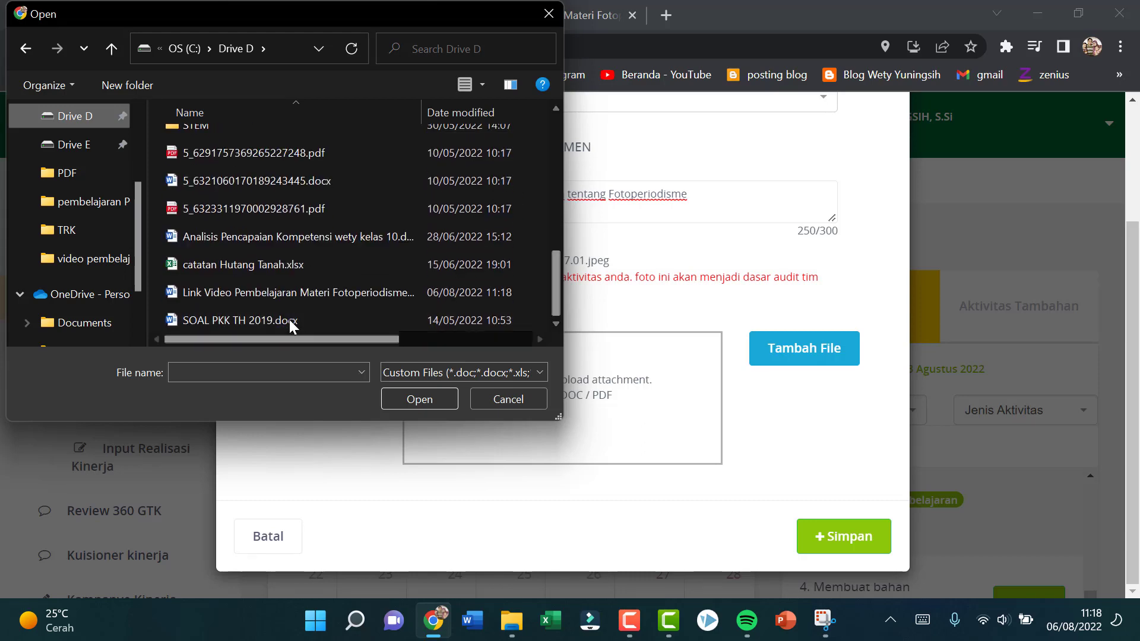
pyautogui.click(294, 292)
pyautogui.click(454, 403)
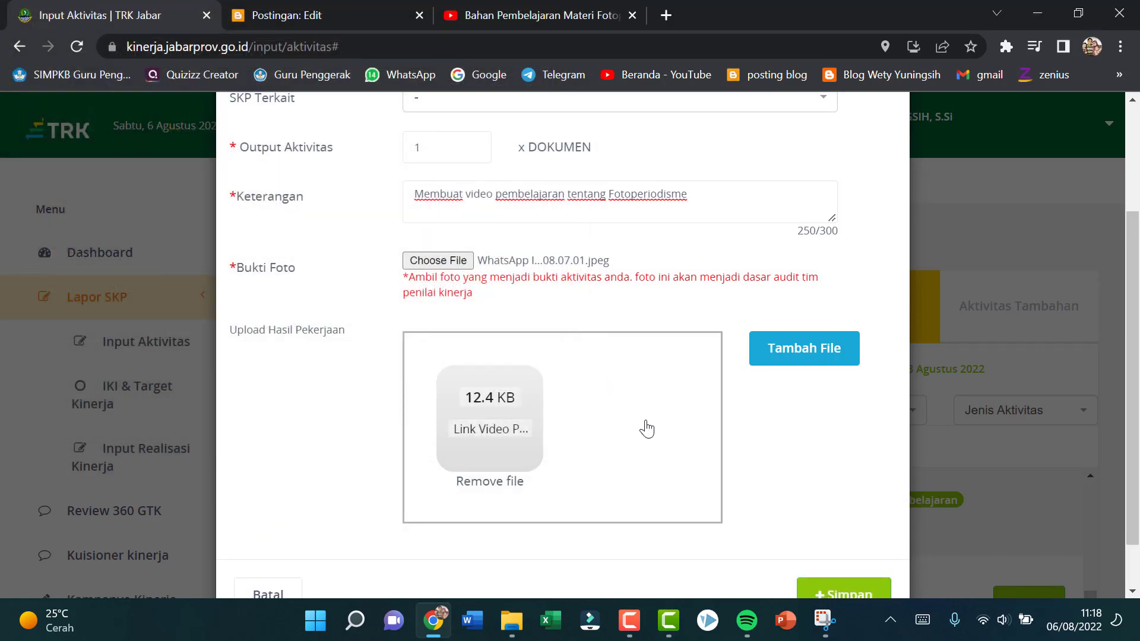
pyautogui.scroll(-1, 814, 493)
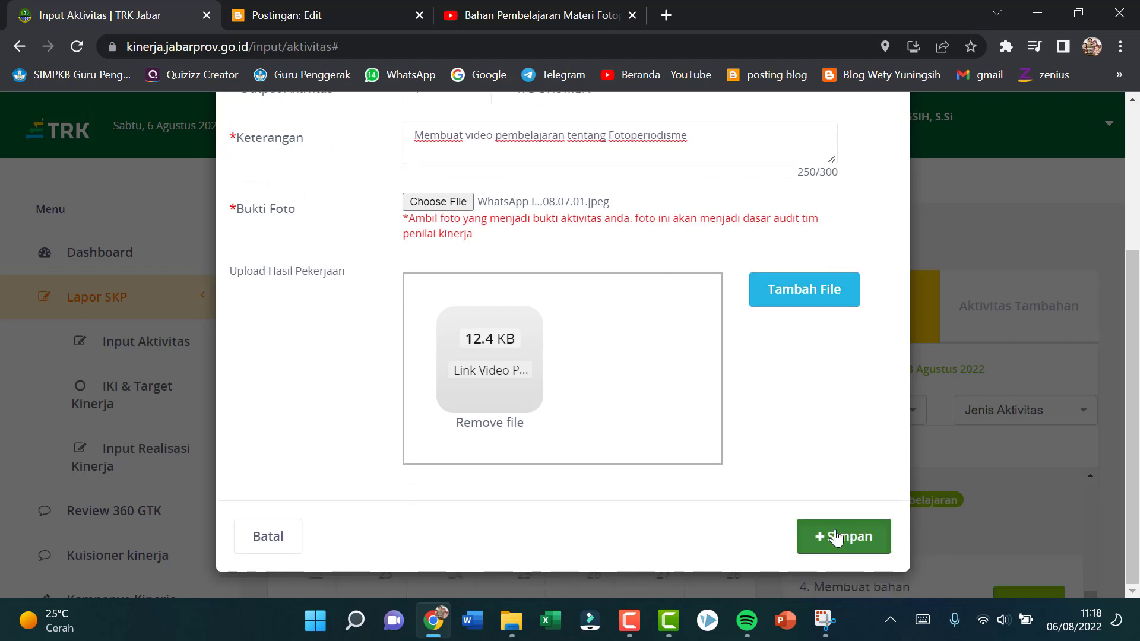
pyautogui.click(837, 537)
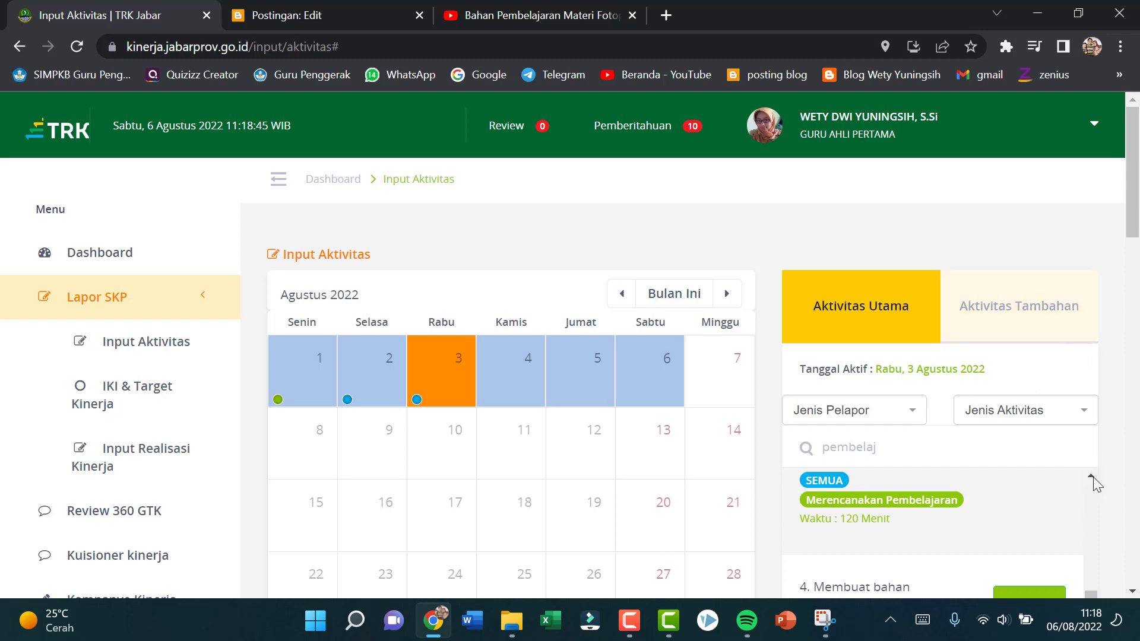
# Step: Search the additional activities (Aktivitas Tambahan) for 3 Agustus 2022 for "Kegiatan positif"
pyautogui.moveTo(1084, 583); pyautogui.dragTo(1106, 640)
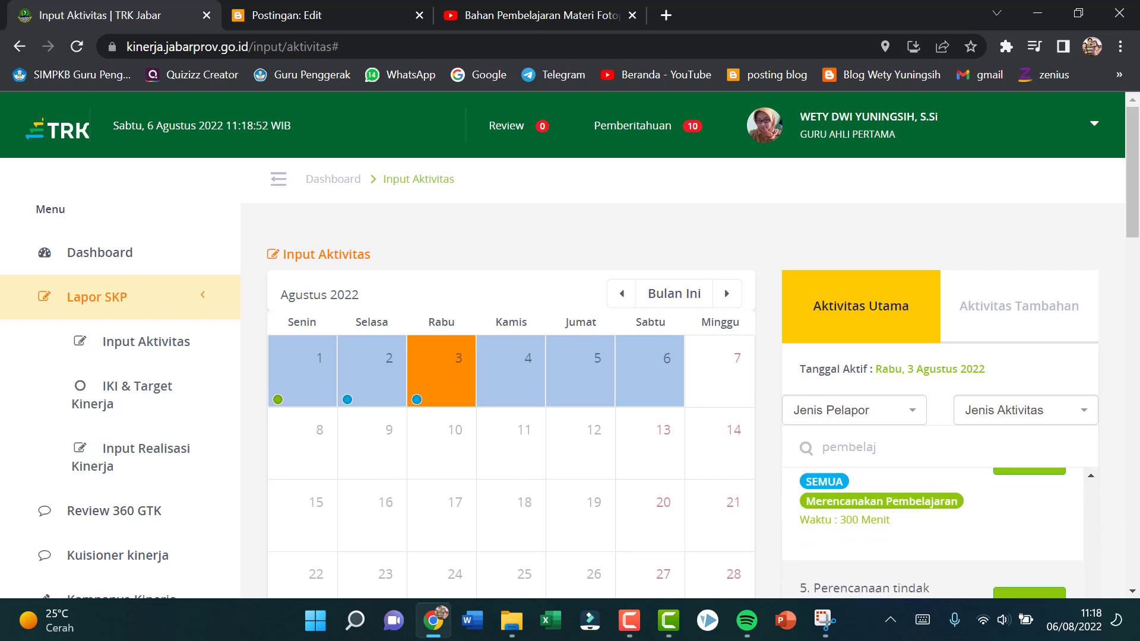
pyautogui.click(973, 314)
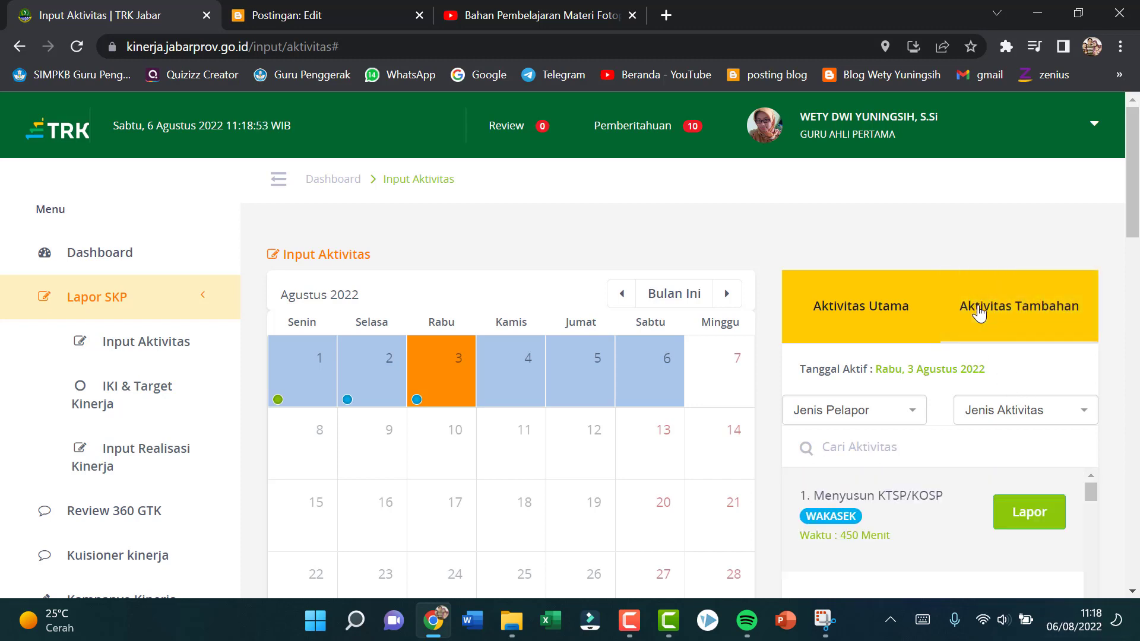
pyautogui.click(866, 451)
pyautogui.write('Kegiatan p')
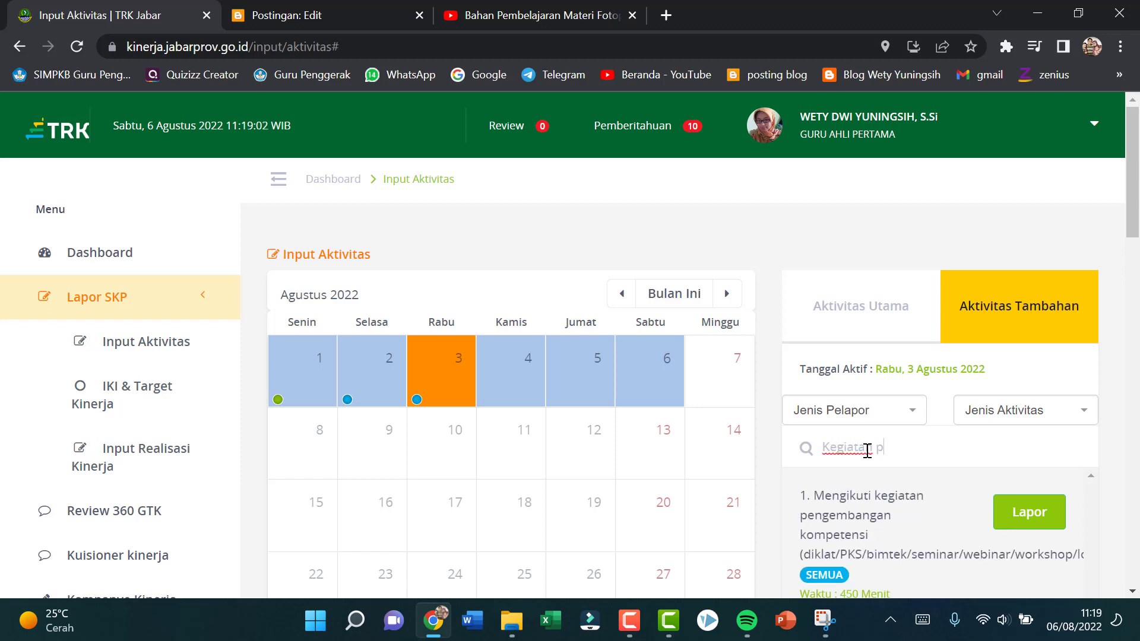
pyautogui.write('ositif')
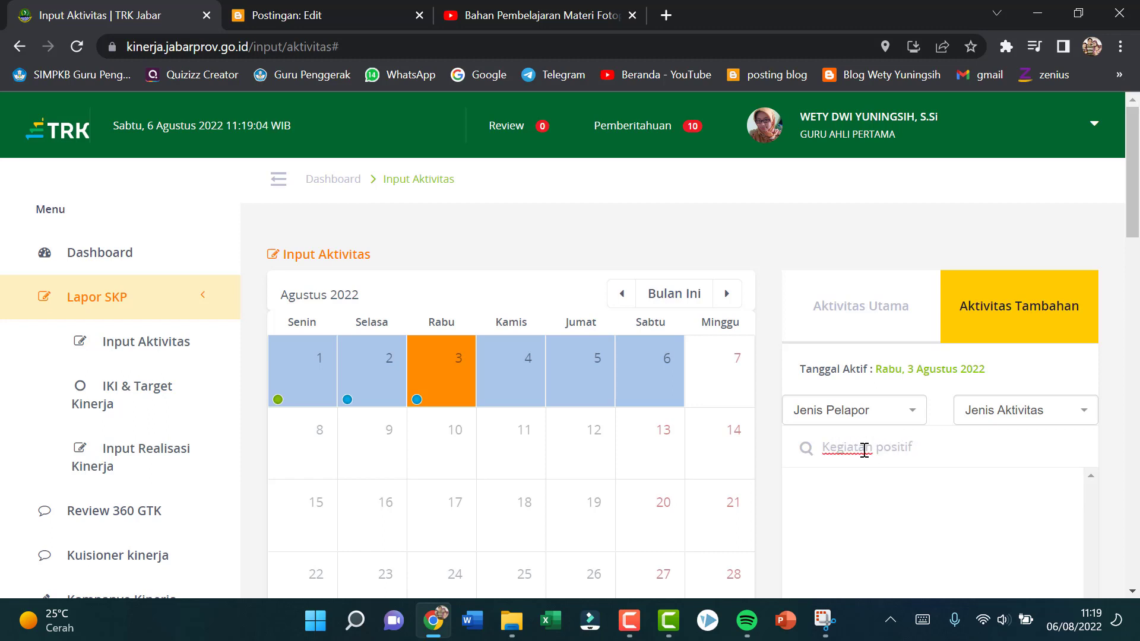
# Step: Broaden the additional activities search for 3 Agustus 2022 to "Kegiatan"
pyautogui.scroll(-3, 971, 460)
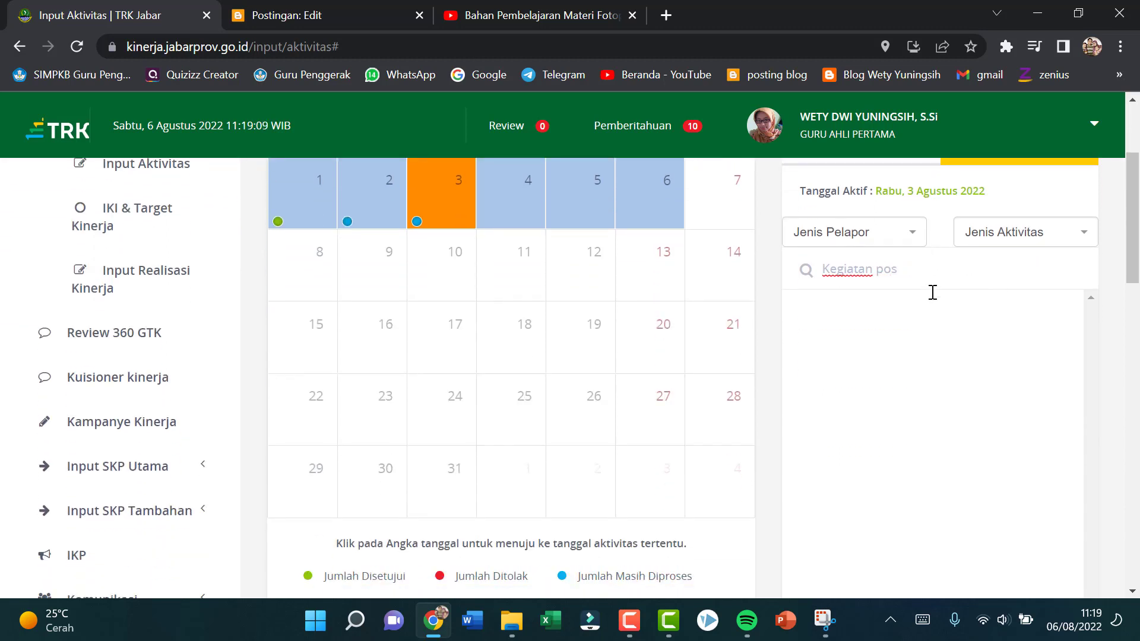
pyautogui.press('BackSpace')
pyautogui.press('BackSpace')
pyautogui.press('BackSpace')
pyautogui.press('BackSpace')
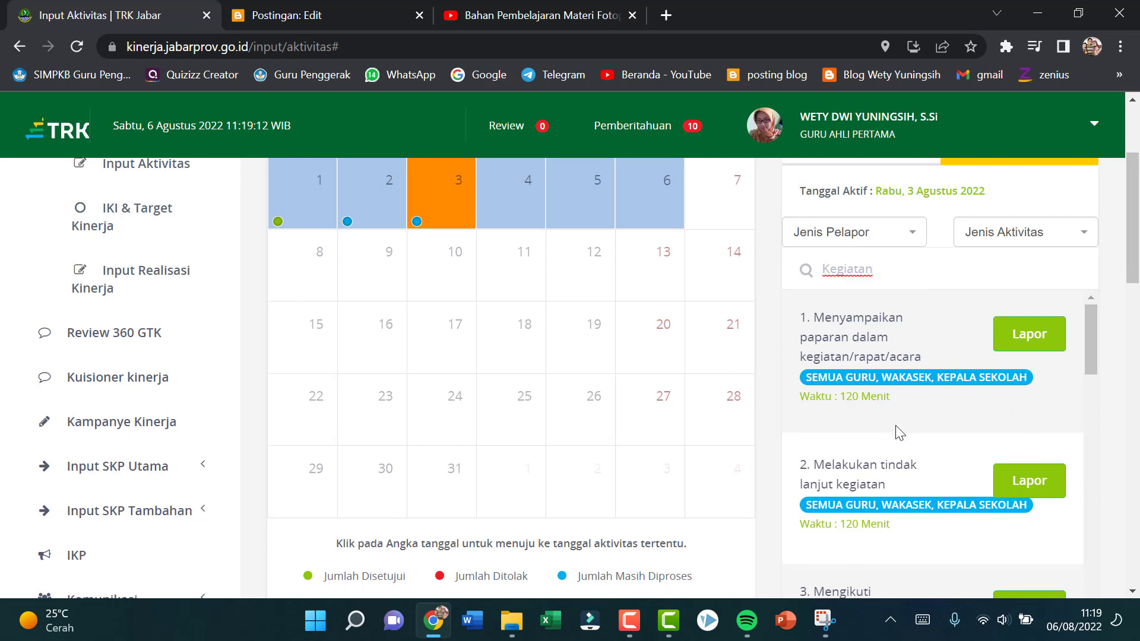
# Step: Look through the matching additional activities for one that covers positive habit-building
pyautogui.scroll(-3, 900, 431)
pyautogui.scroll(-5, 932, 498)
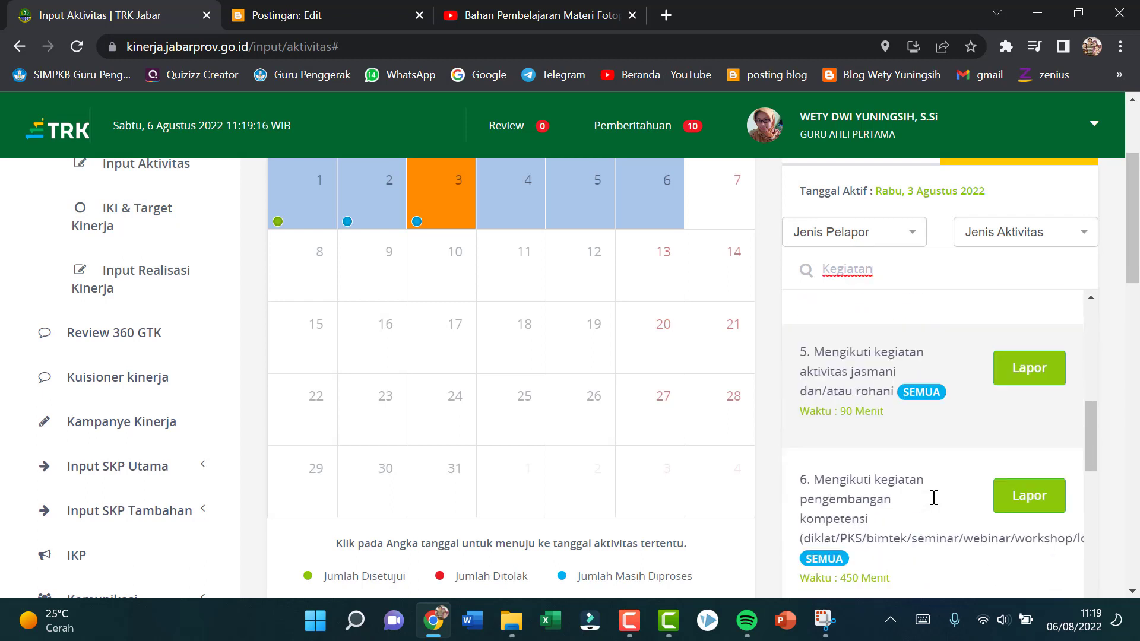
pyautogui.scroll(-3, 933, 497)
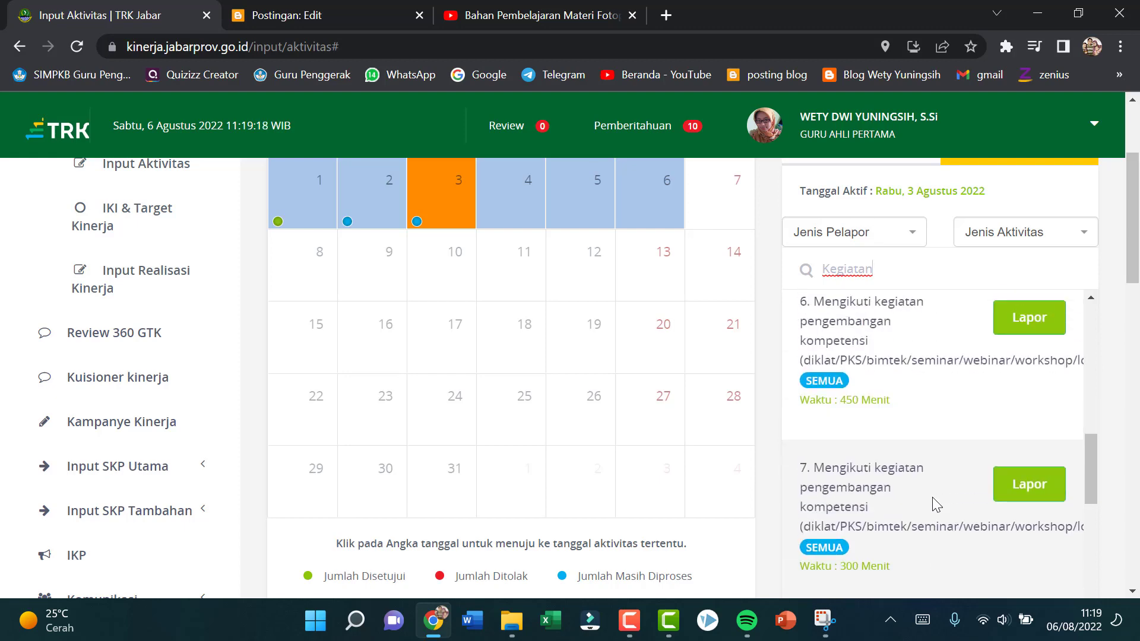
pyautogui.scroll(-5, 932, 497)
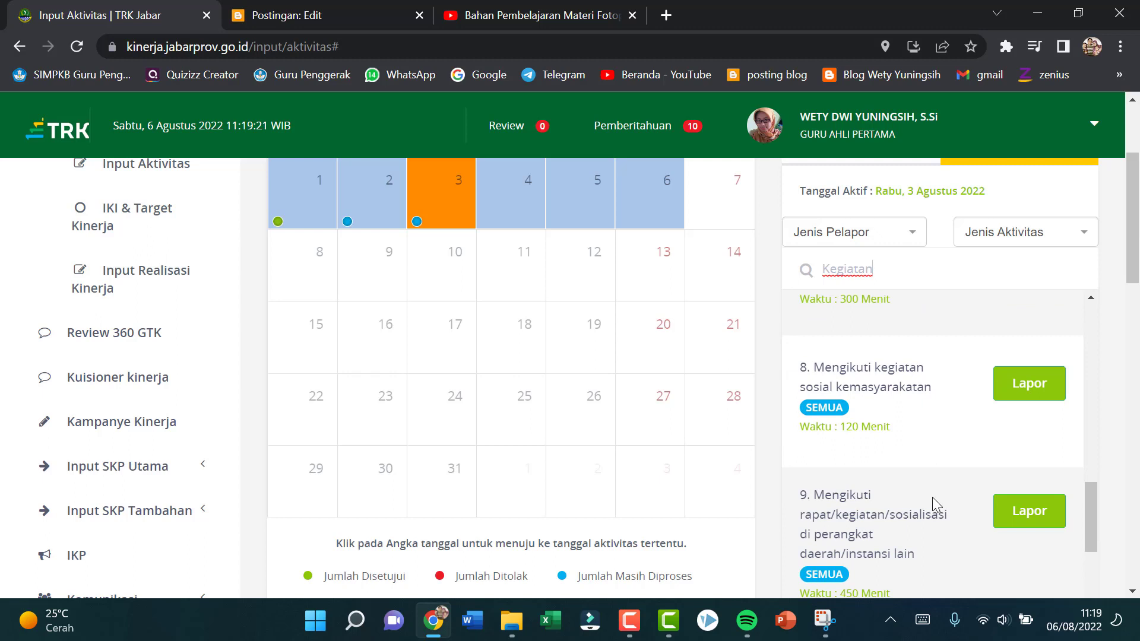
pyautogui.scroll(-3, 932, 497)
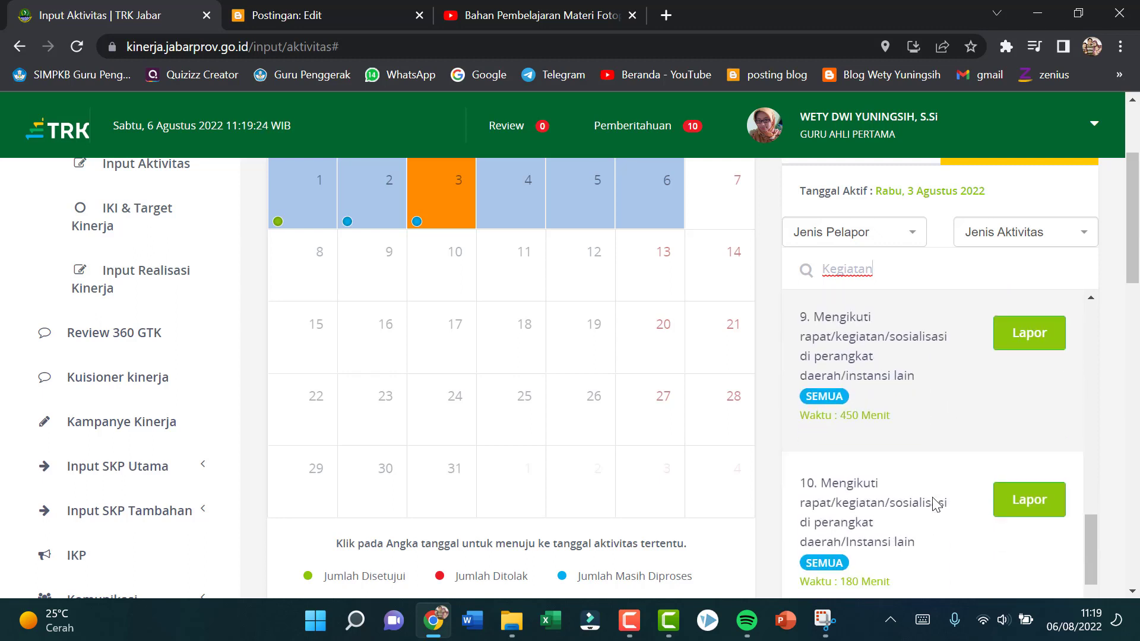
pyautogui.scroll(-3, 934, 499)
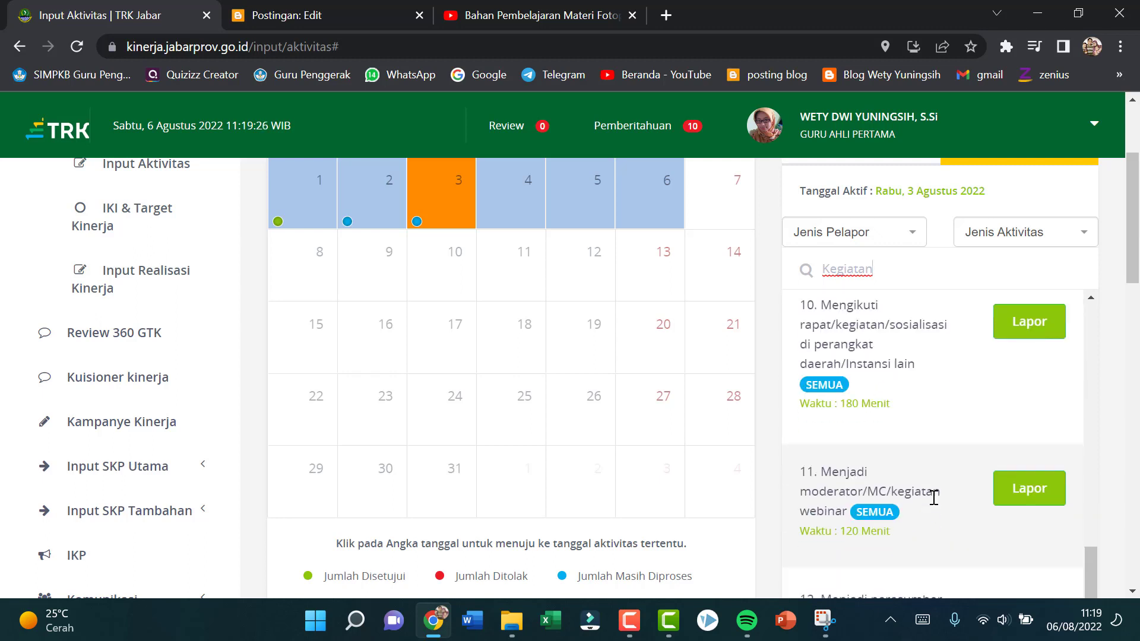
pyautogui.scroll(-4, 933, 498)
pyautogui.scroll(1, 934, 497)
pyautogui.scroll(-1, 936, 504)
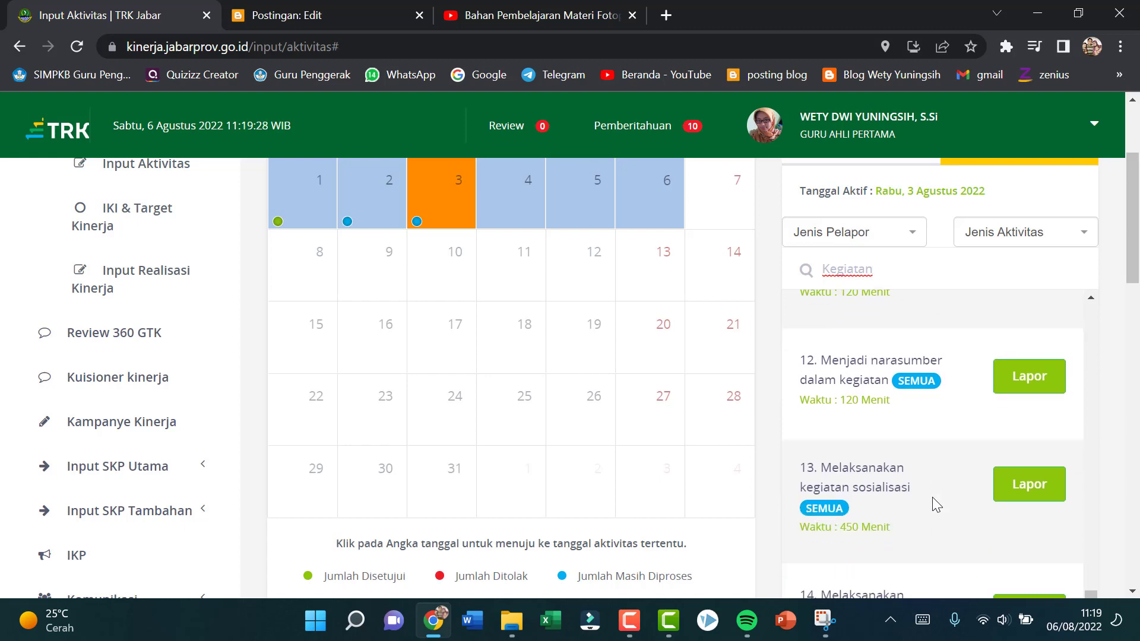
pyautogui.scroll(-3, 932, 504)
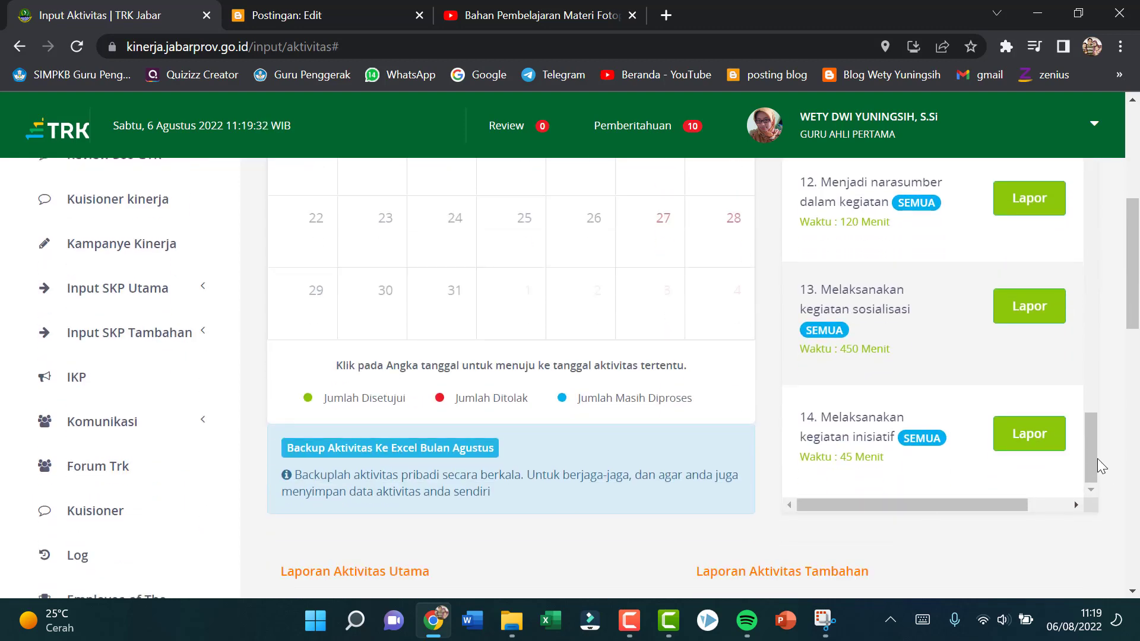
pyautogui.moveTo(1097, 458); pyautogui.dragTo(1126, 162)
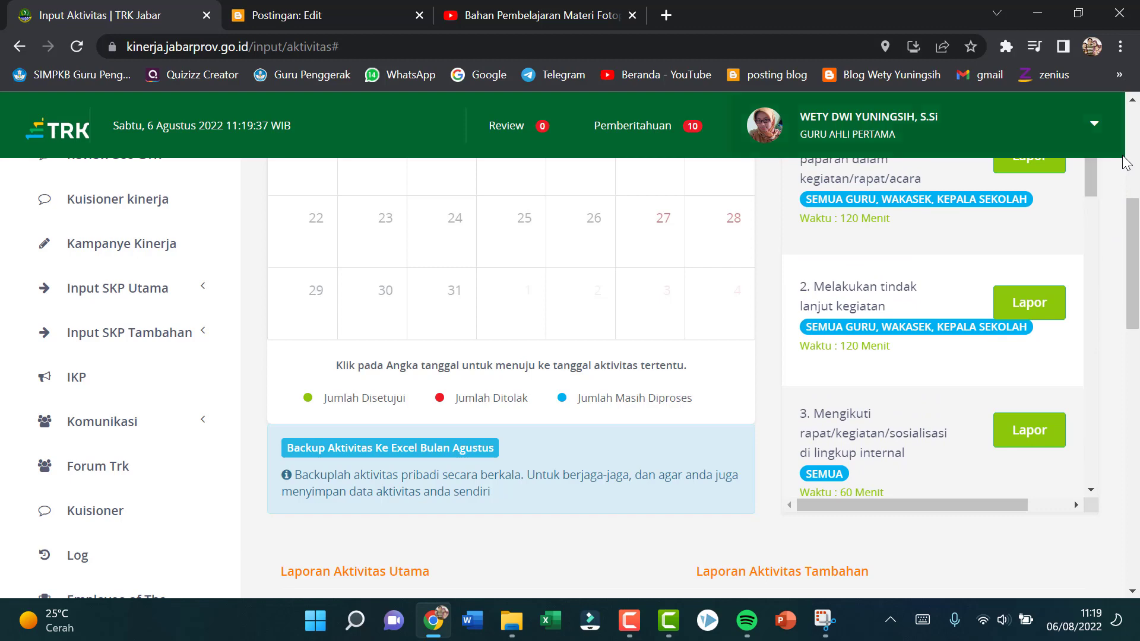
pyautogui.scroll(4, 942, 232)
pyautogui.scroll(-2, 889, 572)
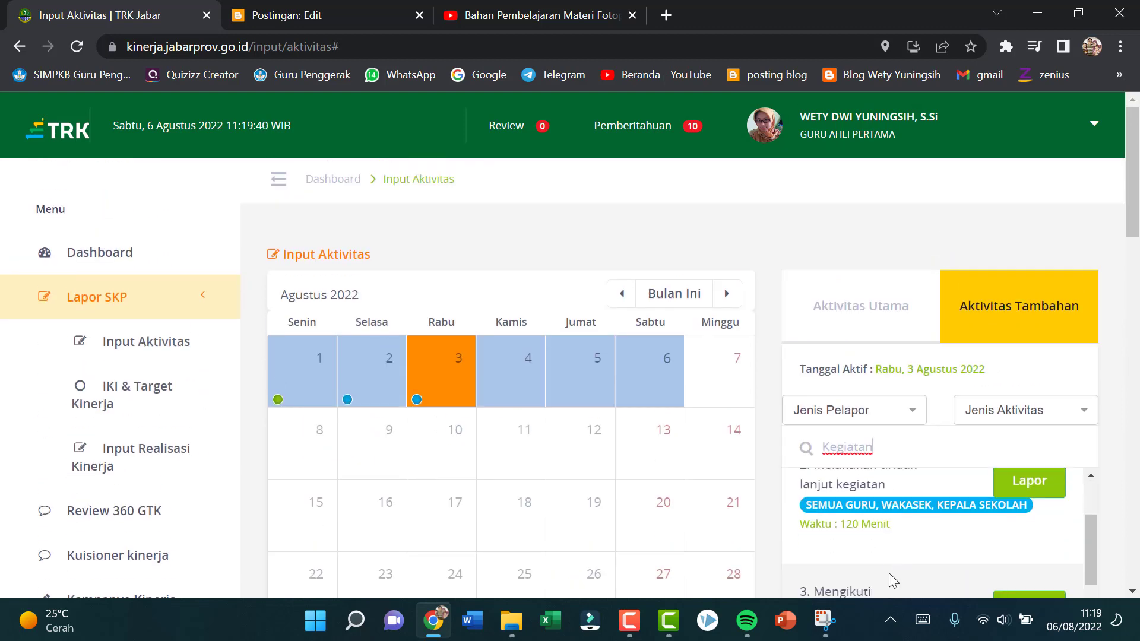
pyautogui.scroll(2, 889, 573)
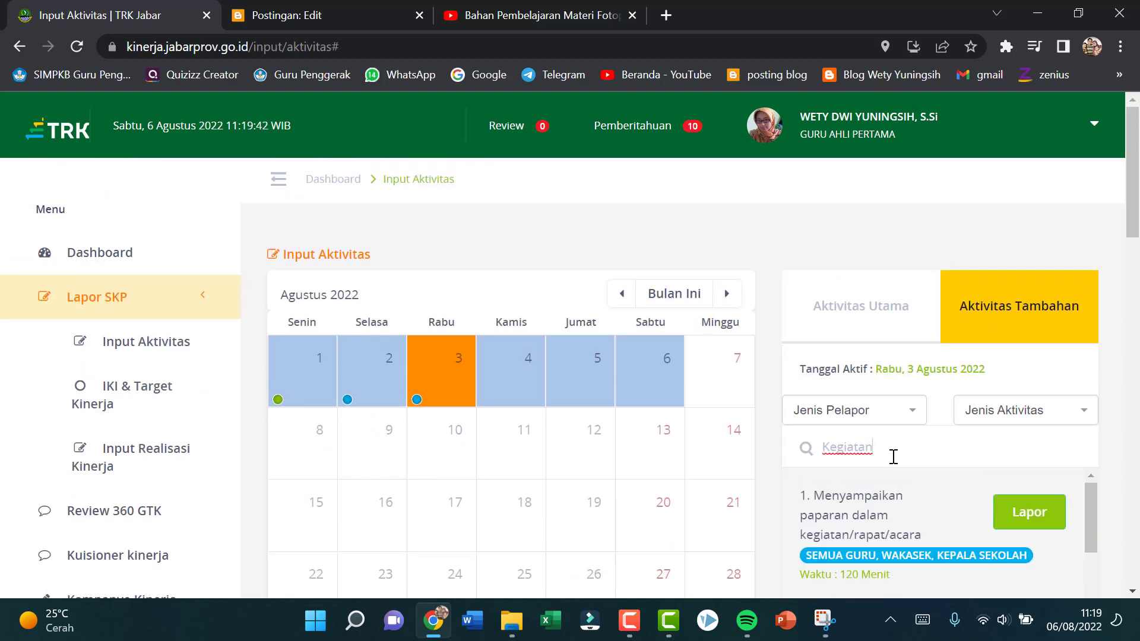
# Step: Clear the additional activities search and examine the main activities (Aktivitas Utama) listed for "pembelaj"
pyautogui.press('BackSpace')
pyautogui.press('BackSpace')
pyautogui.press('BackSpace')
pyautogui.press('BackSpace')
pyautogui.press('BackSpace')
pyautogui.press('BackSpace')
pyautogui.press('BackSpace')
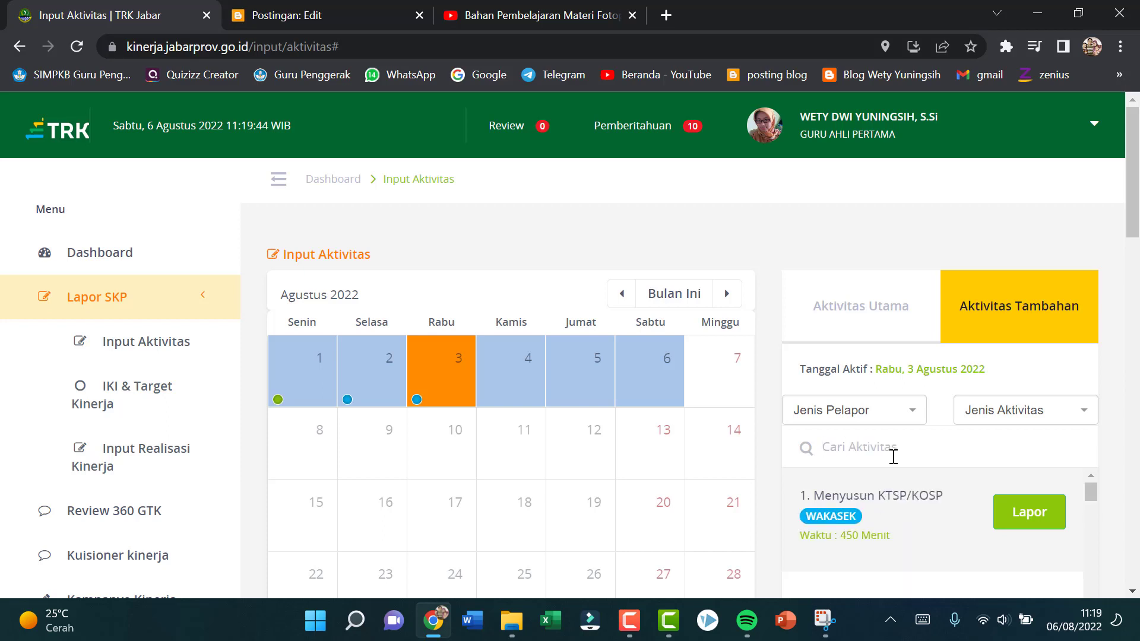
pyautogui.click(848, 336)
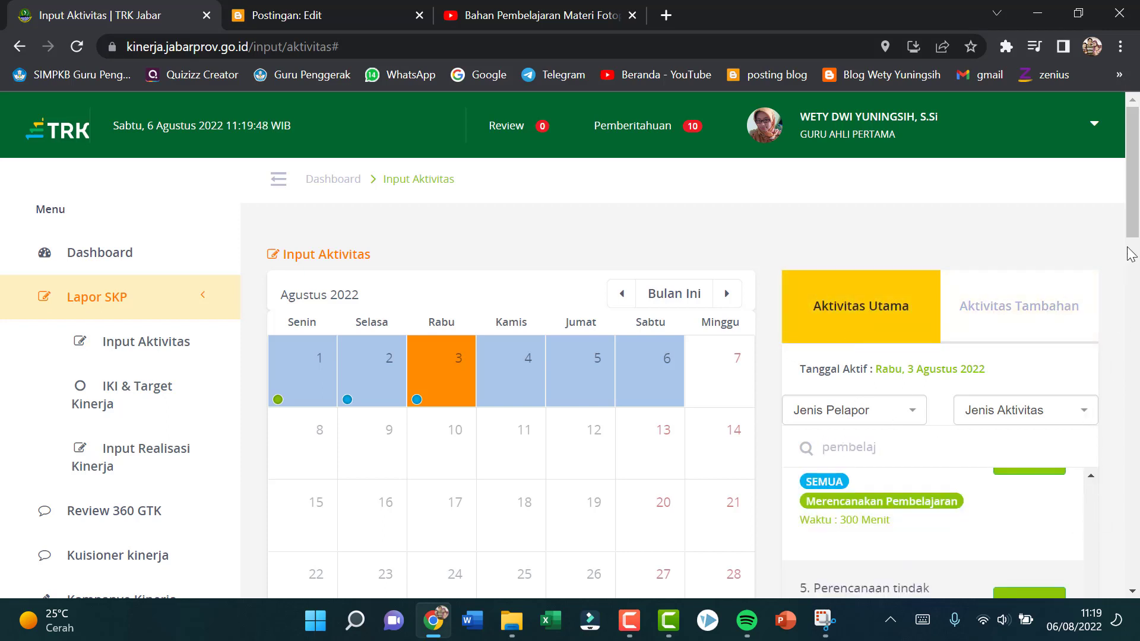
pyautogui.moveTo(1134, 235); pyautogui.dragTo(1138, 309)
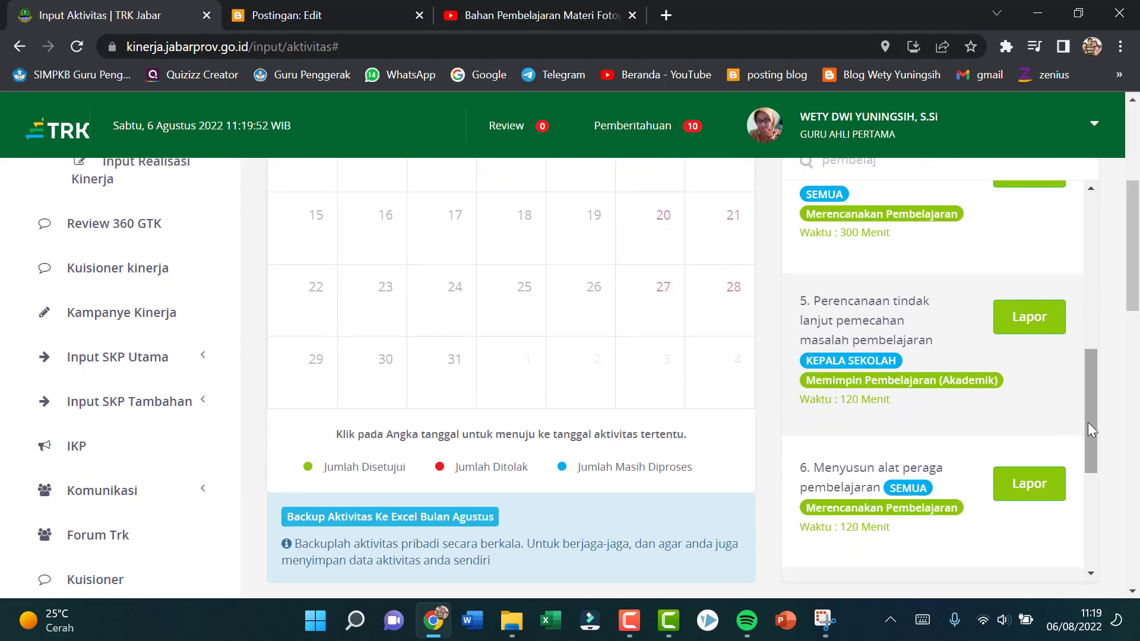
pyautogui.moveTo(1088, 422); pyautogui.dragTo(1069, 237)
pyautogui.click(1054, 260)
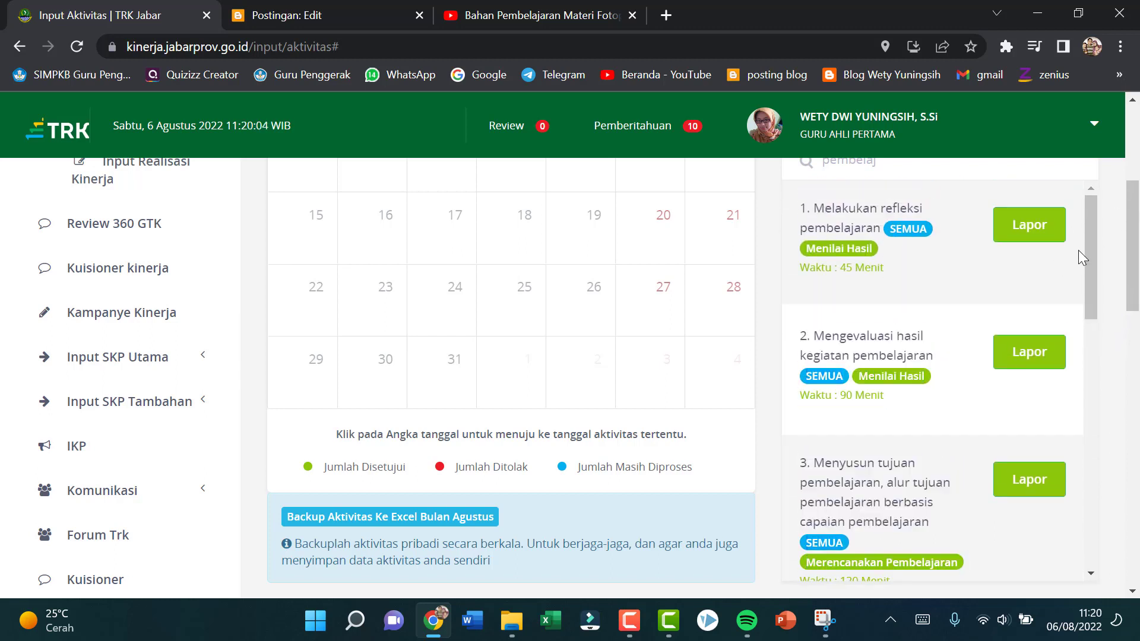
pyautogui.moveTo(1133, 255); pyautogui.dragTo(1133, 182)
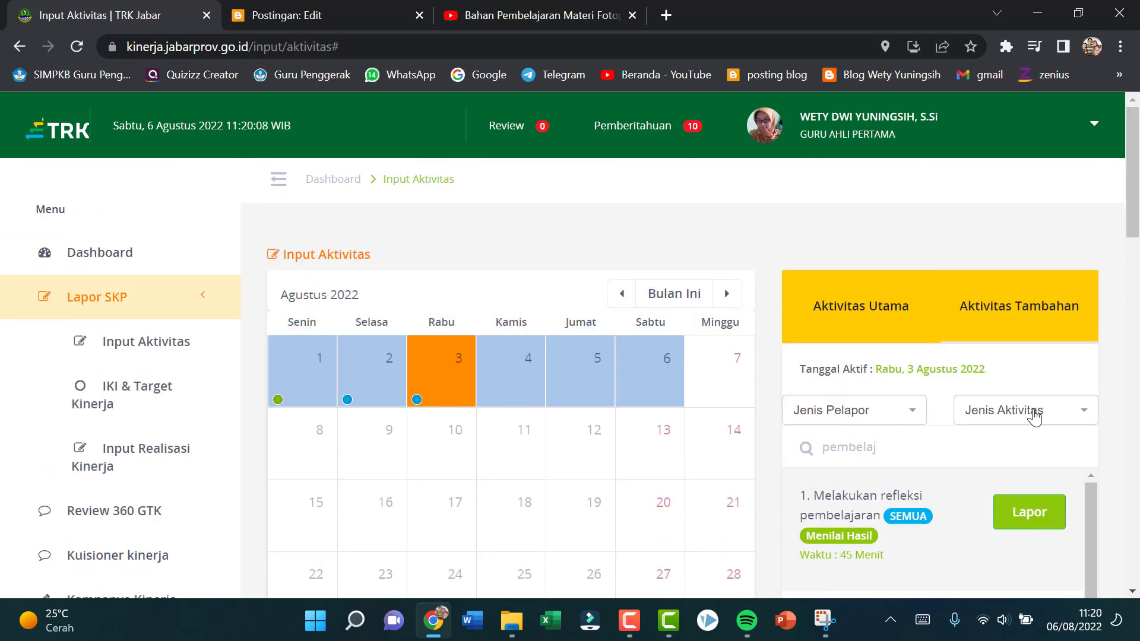
# Step: Filter the main activities by the type Melaksanakan Tugas Tambahan and search them for "kegiatan"
pyautogui.click(1084, 418)
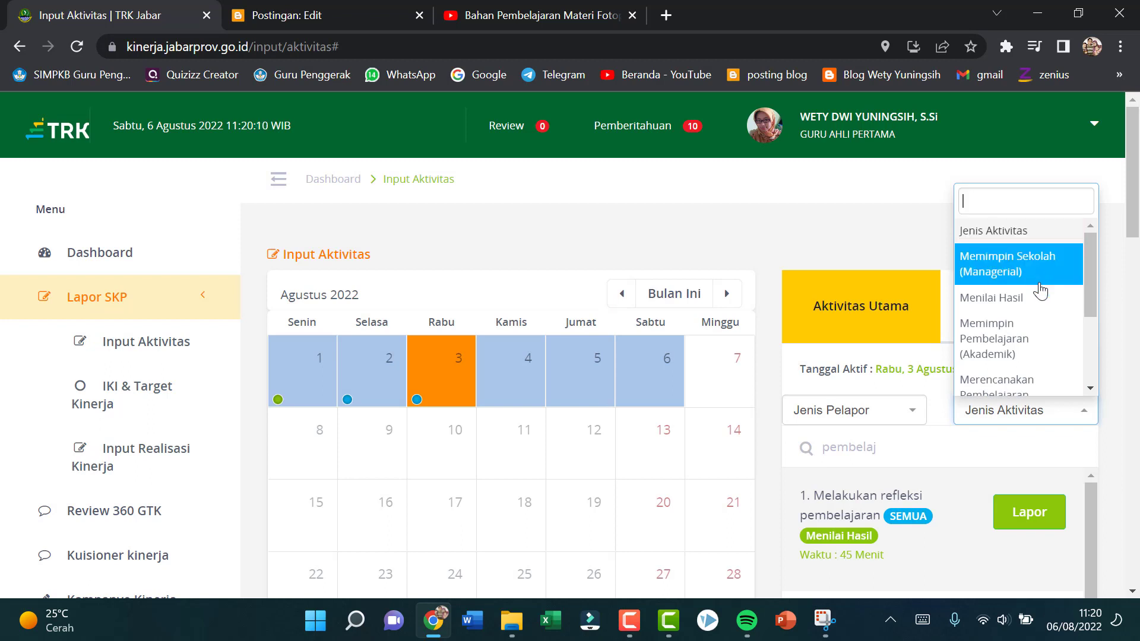
pyautogui.scroll(-3, 1050, 344)
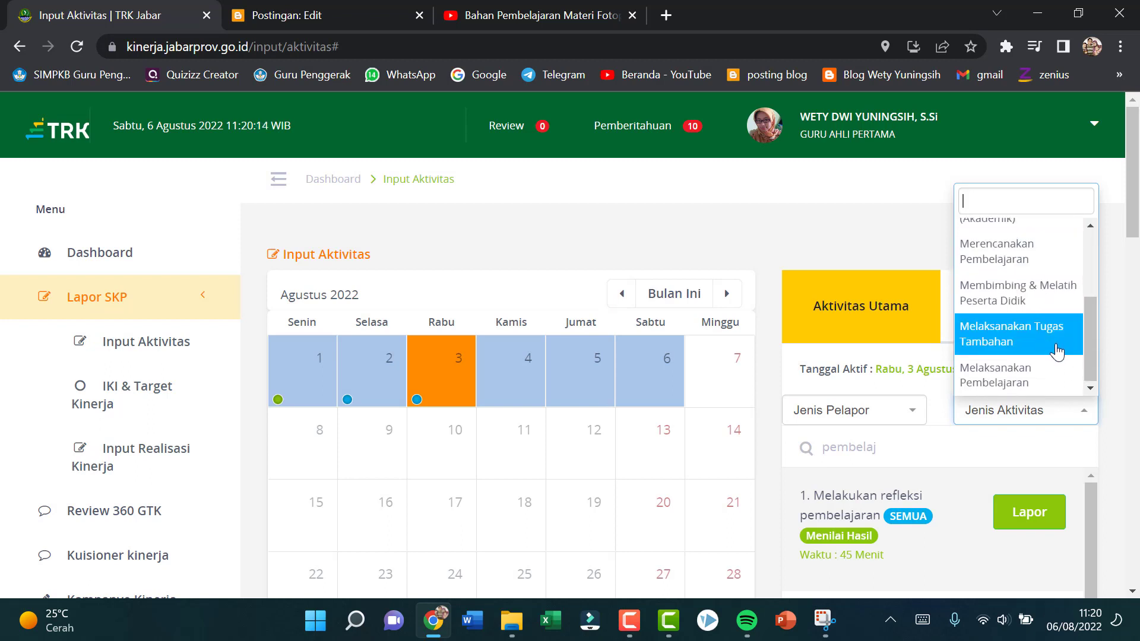
pyautogui.click(1049, 344)
pyautogui.click(895, 456)
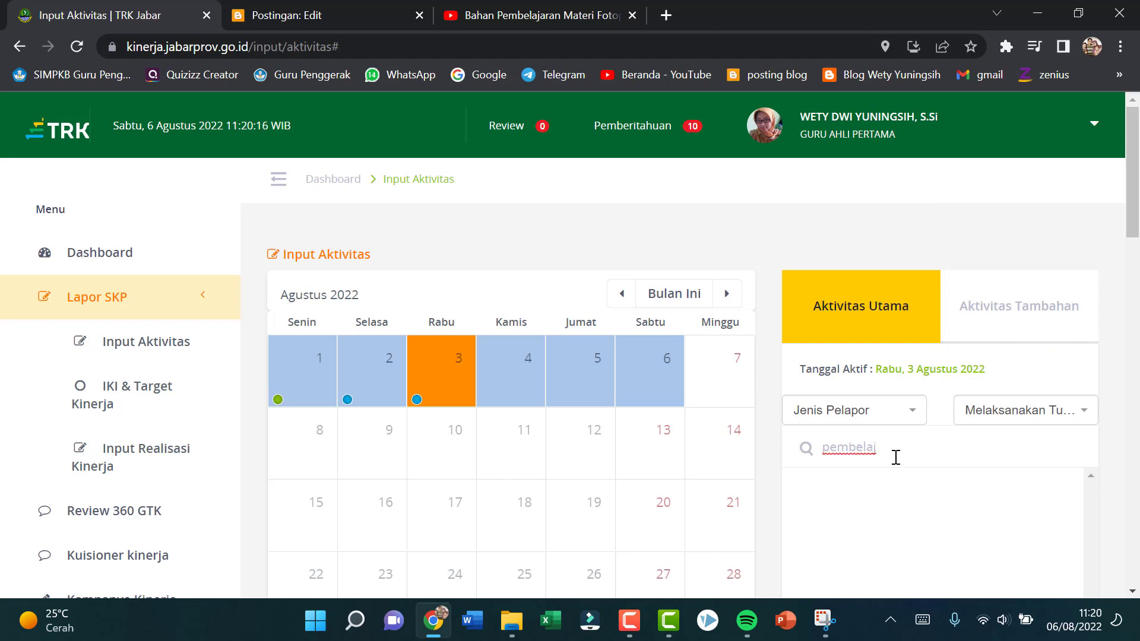
pyautogui.press('BackSpace')
pyautogui.press('BackSpace')
pyautogui.press('BackSpace')
pyautogui.press('BackSpace')
pyautogui.press('BackSpace')
pyautogui.press('BackSpace')
pyautogui.press('BackSpace')
pyautogui.press('BackSpace')
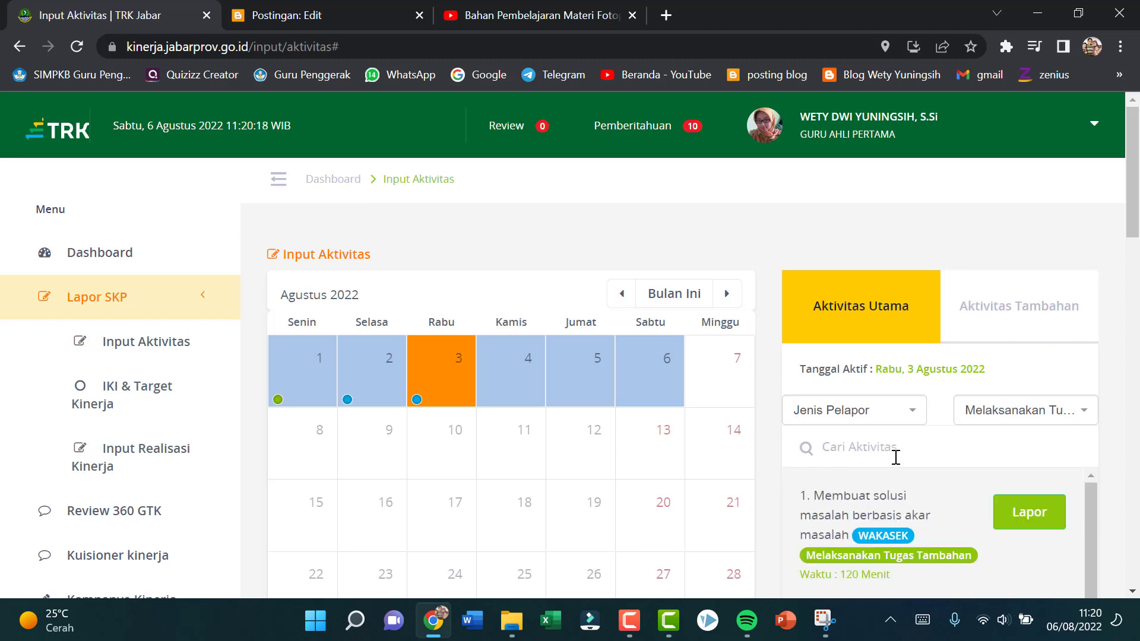
pyautogui.write('kegiatan')
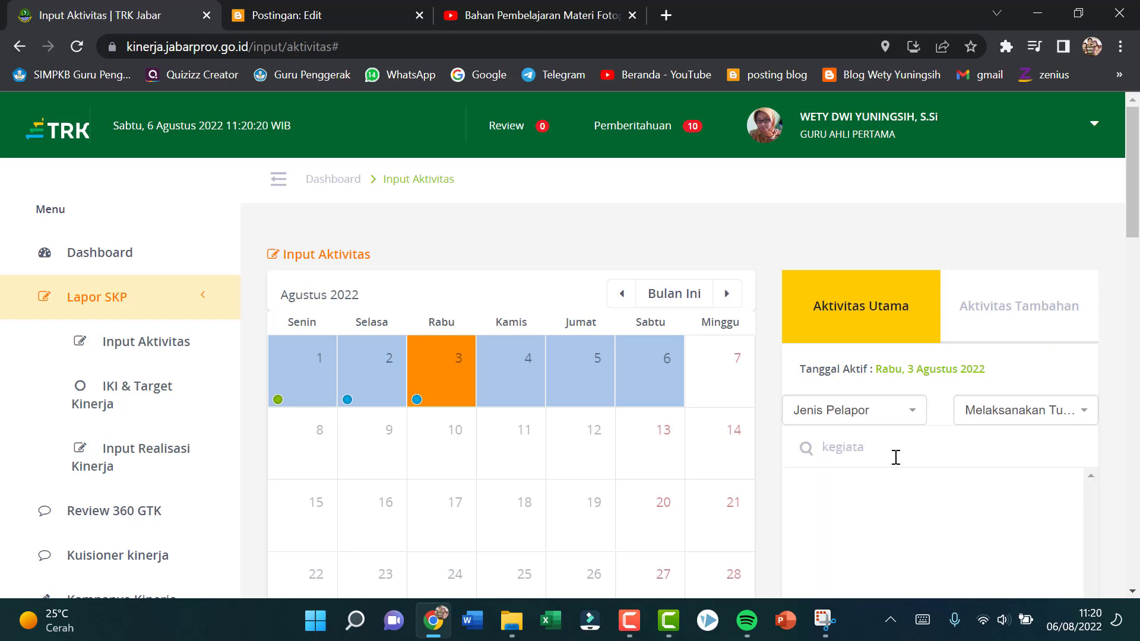
# Step: Change the activity type filter to Melaksanakan Pembelajaran and check the other available types
pyautogui.click(1084, 410)
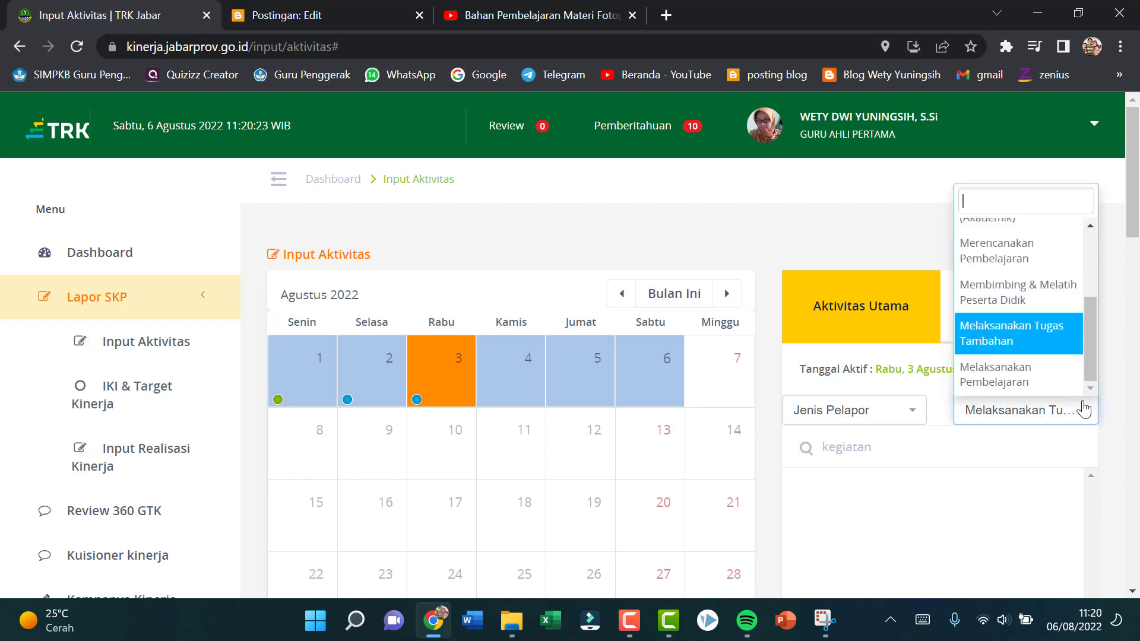
pyautogui.click(1060, 381)
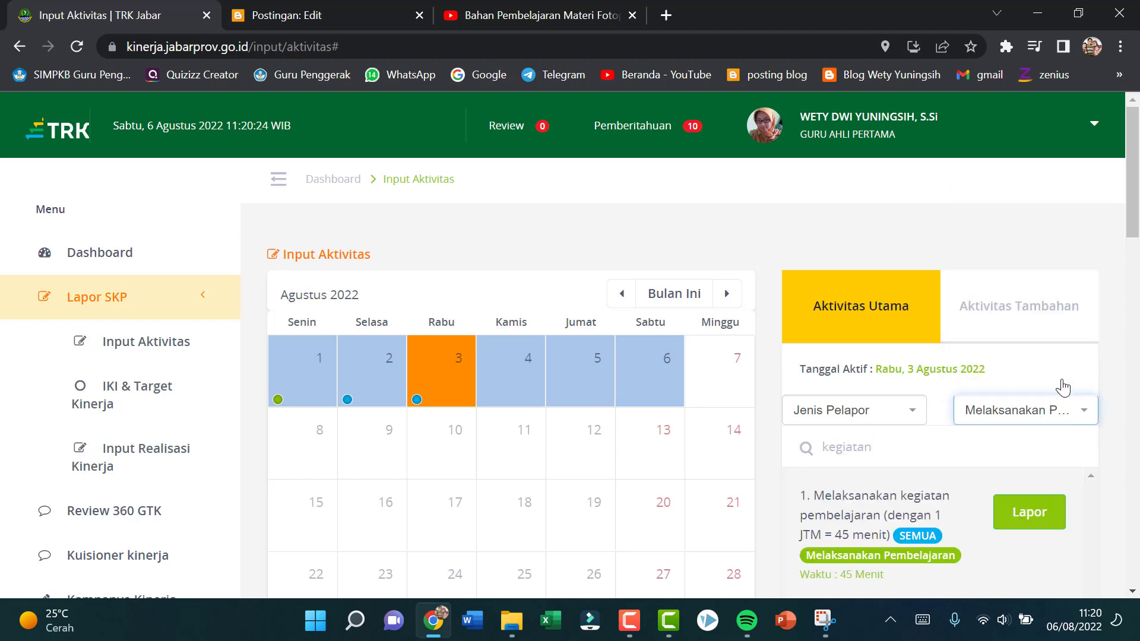
pyautogui.click(1084, 415)
pyautogui.scroll(5, 1021, 297)
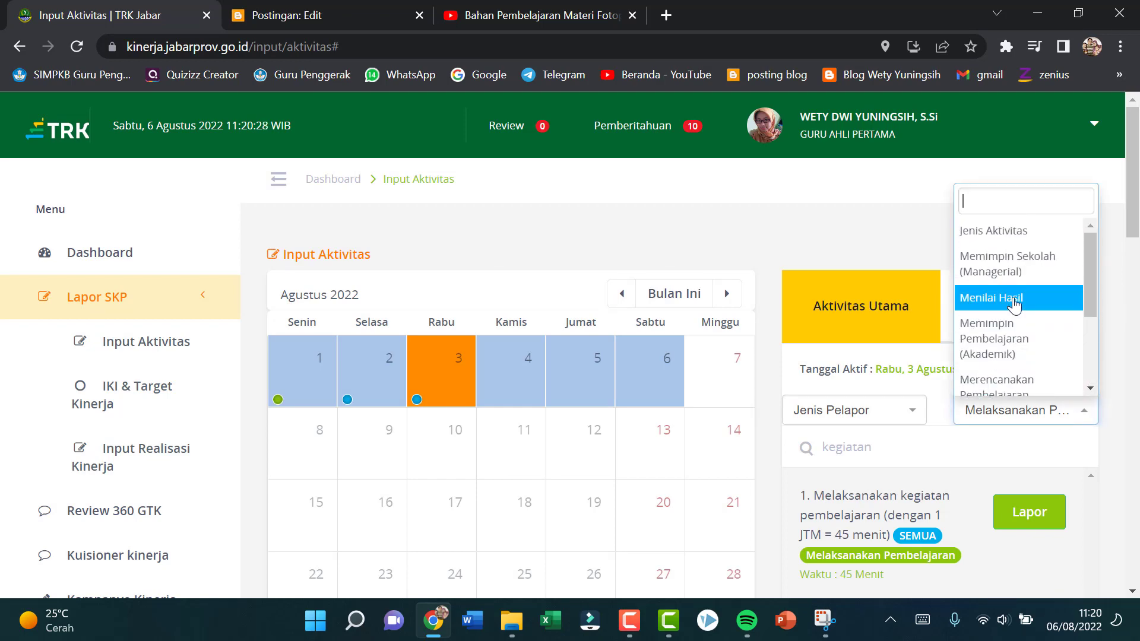
pyautogui.scroll(-3, 1021, 306)
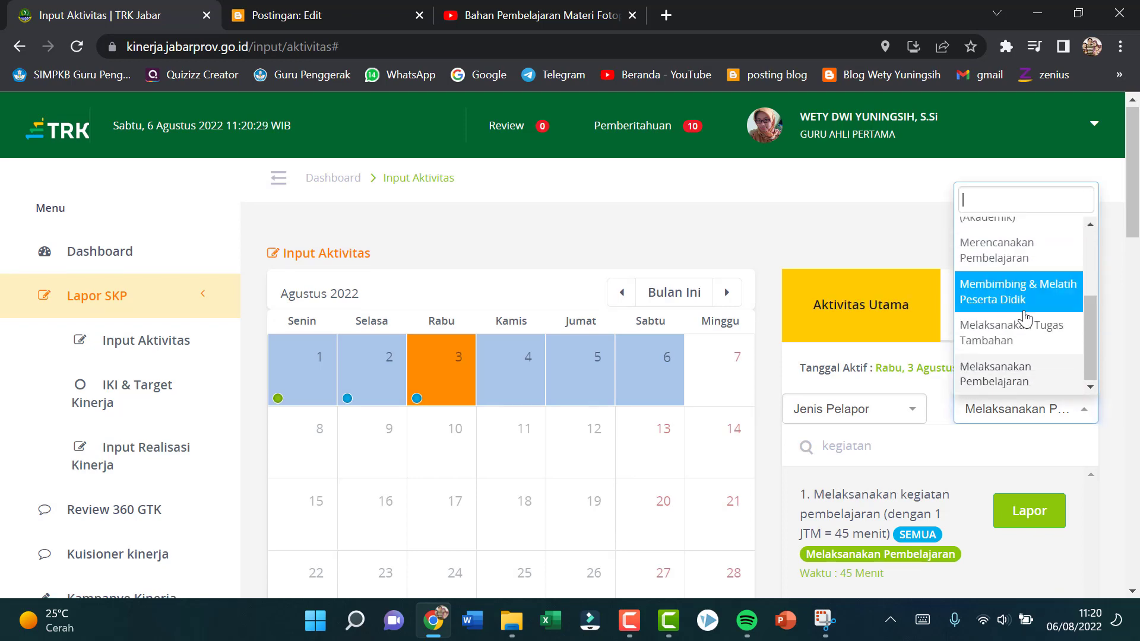
pyautogui.scroll(-3, 1033, 297)
pyautogui.scroll(3, 1048, 216)
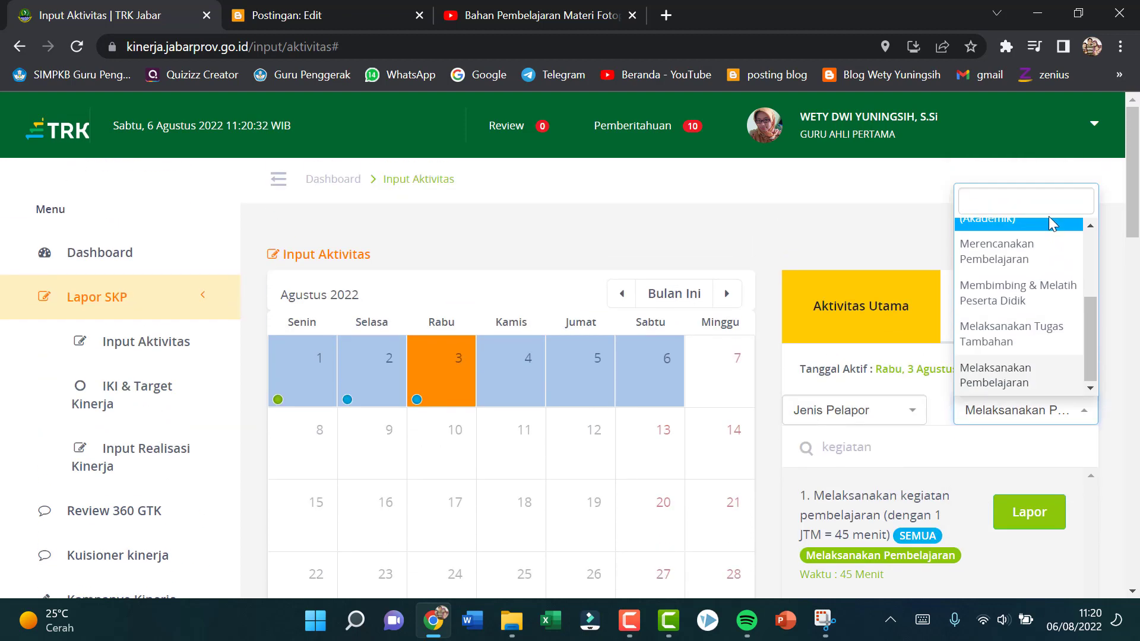
pyautogui.scroll(-3, 1048, 216)
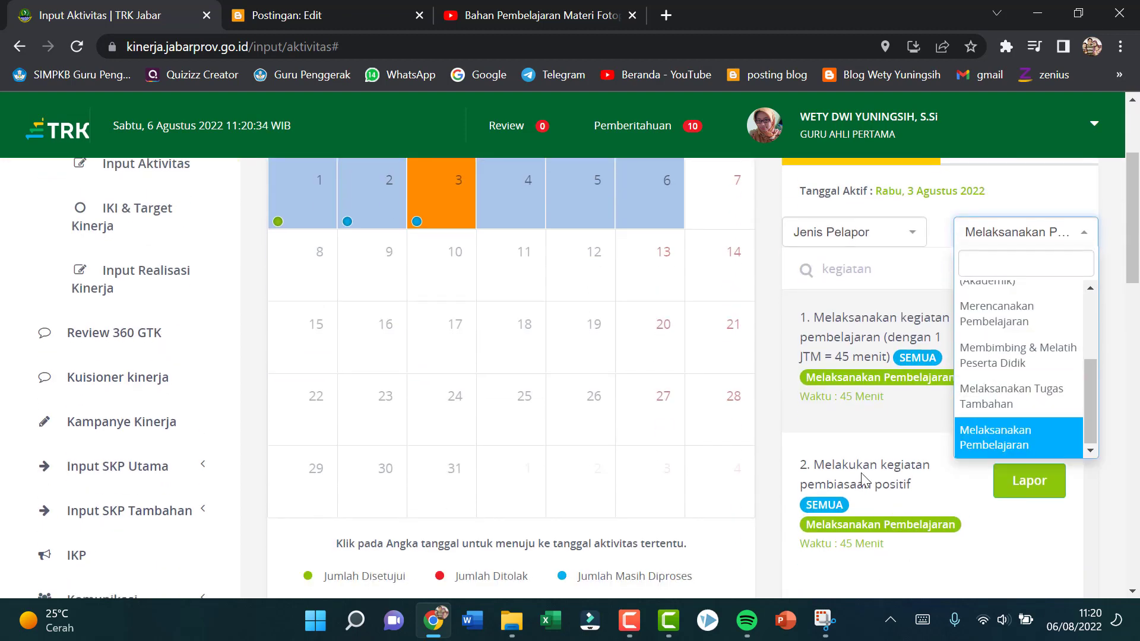
pyautogui.click(925, 457)
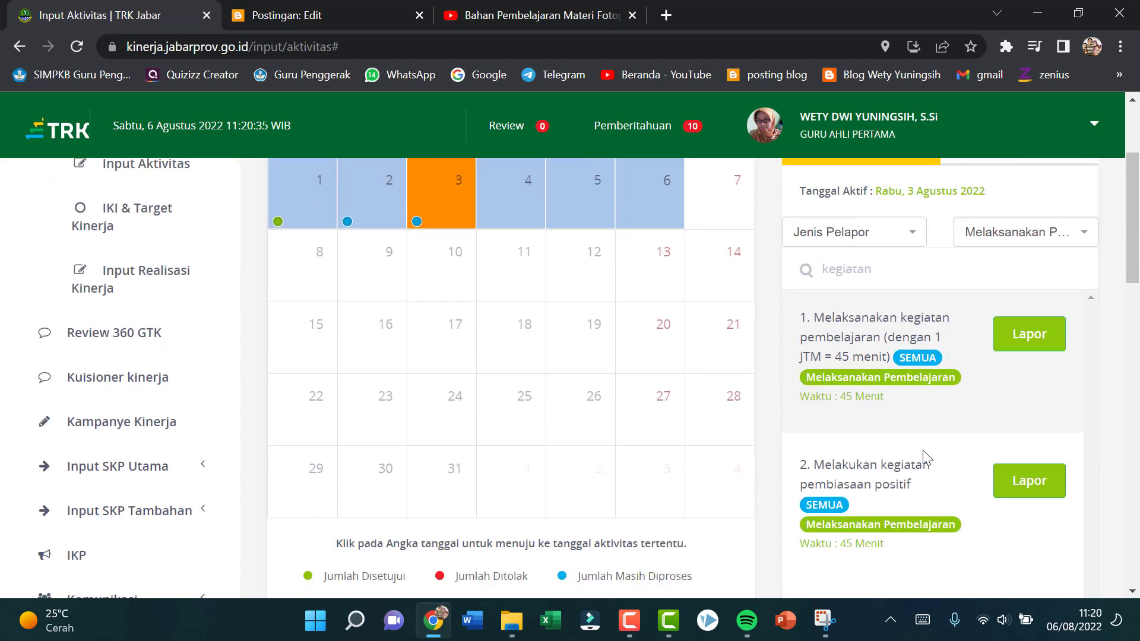
# Step: Start a report for "Melakukan kegiatan pembiasaan positif" with the description "Berdoa pada awal pembelajaran di Kelas 12 IPS 1"
pyautogui.click(1016, 486)
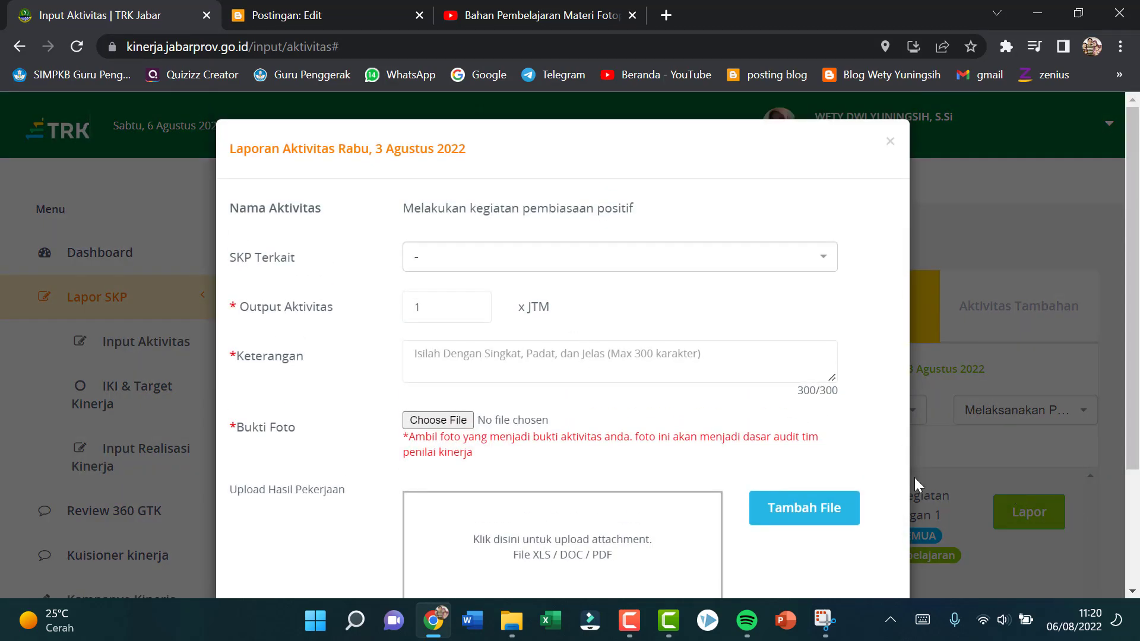
pyautogui.click(447, 364)
pyautogui.write('Berd')
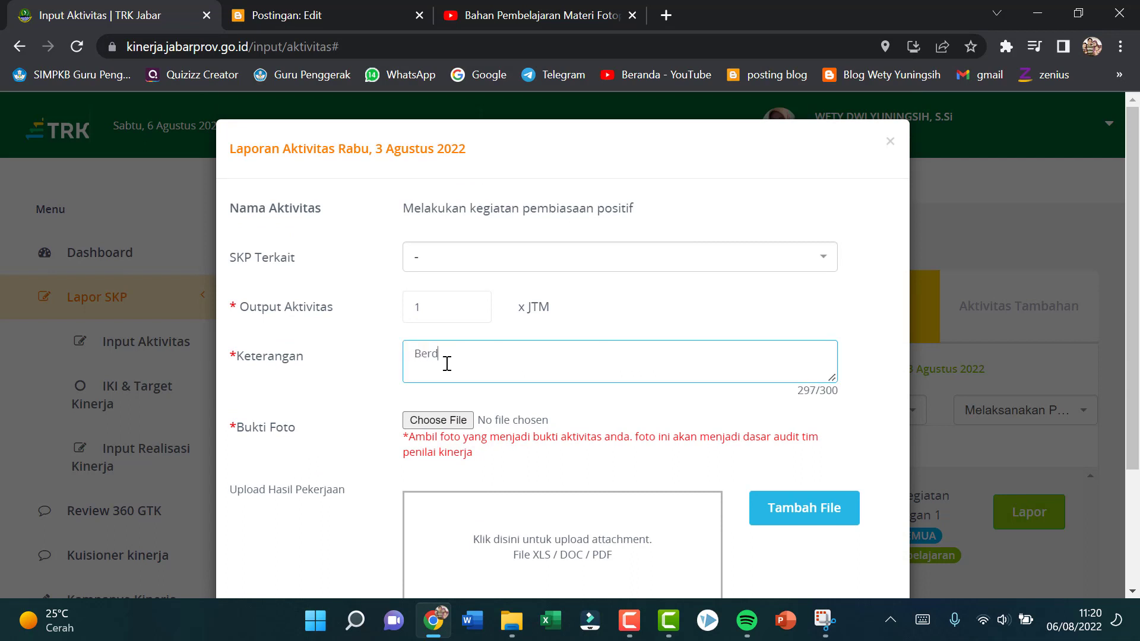
pyautogui.write('oa sebelum memu')
pyautogui.press('BackSpace')
pyautogui.press('BackSpace')
pyautogui.press('BackSpace')
pyautogui.press('BackSpace')
pyautogui.press('BackSpace')
pyautogui.press('BackSpace')
pyautogui.press('BackSpace')
pyautogui.write('pada awal pebmbelajaran')
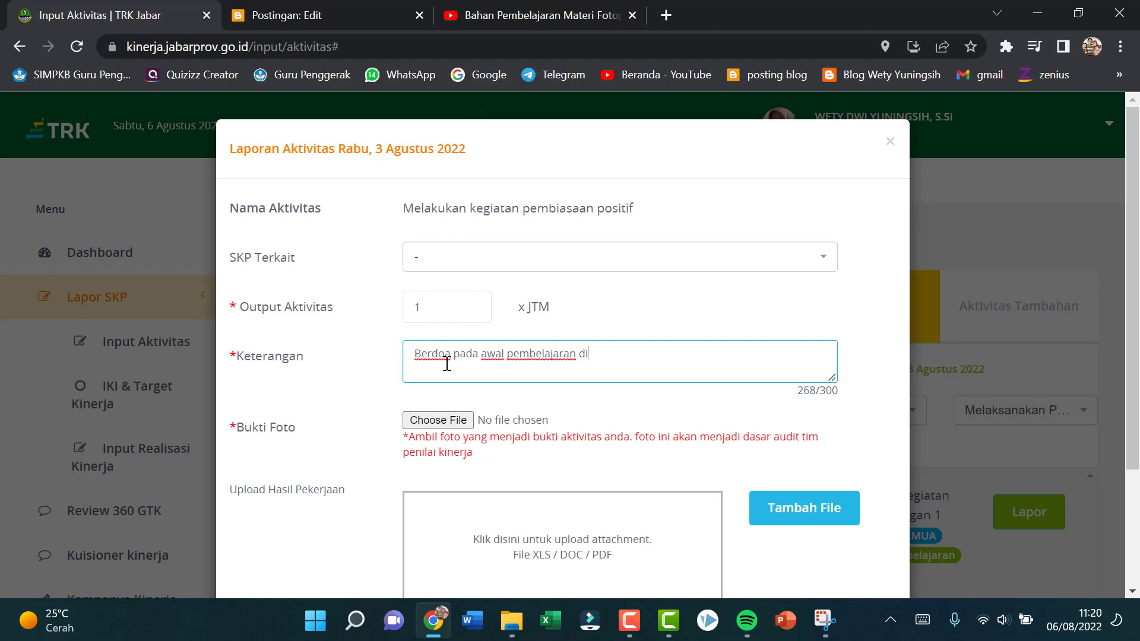
pyautogui.write('di Kelas 12 IPS 1')
# Step: Attach the photo "WhatsApp Image 2022-08-06 at 08.07.44.jpeg" from the TRK folder as evidence and save the positive-habit report
pyautogui.click(438, 420)
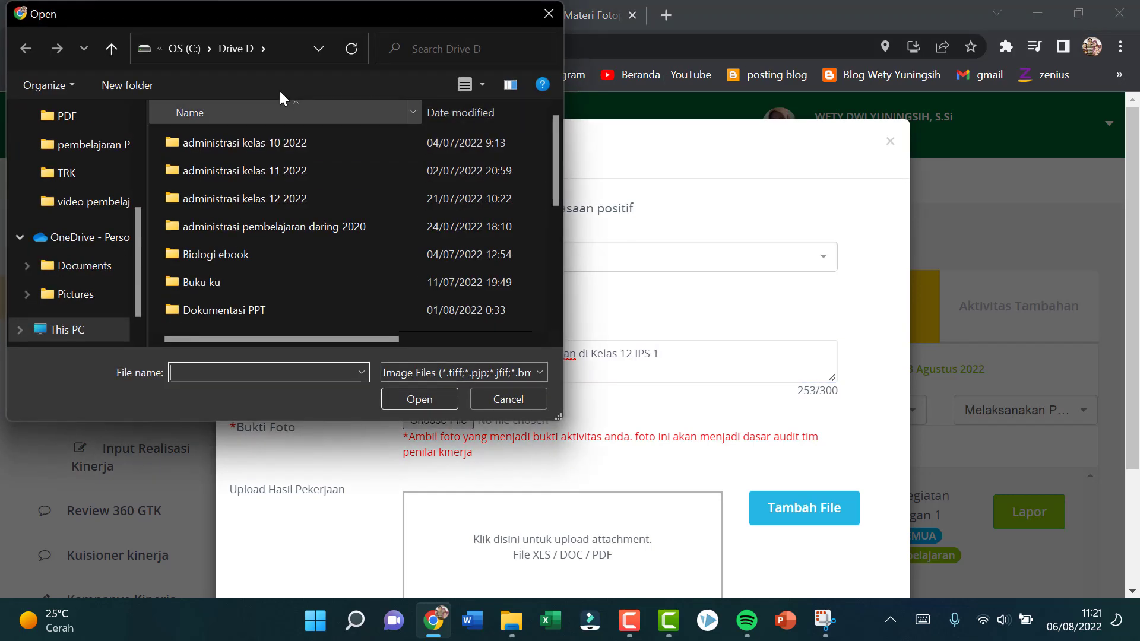
pyautogui.click(88, 173)
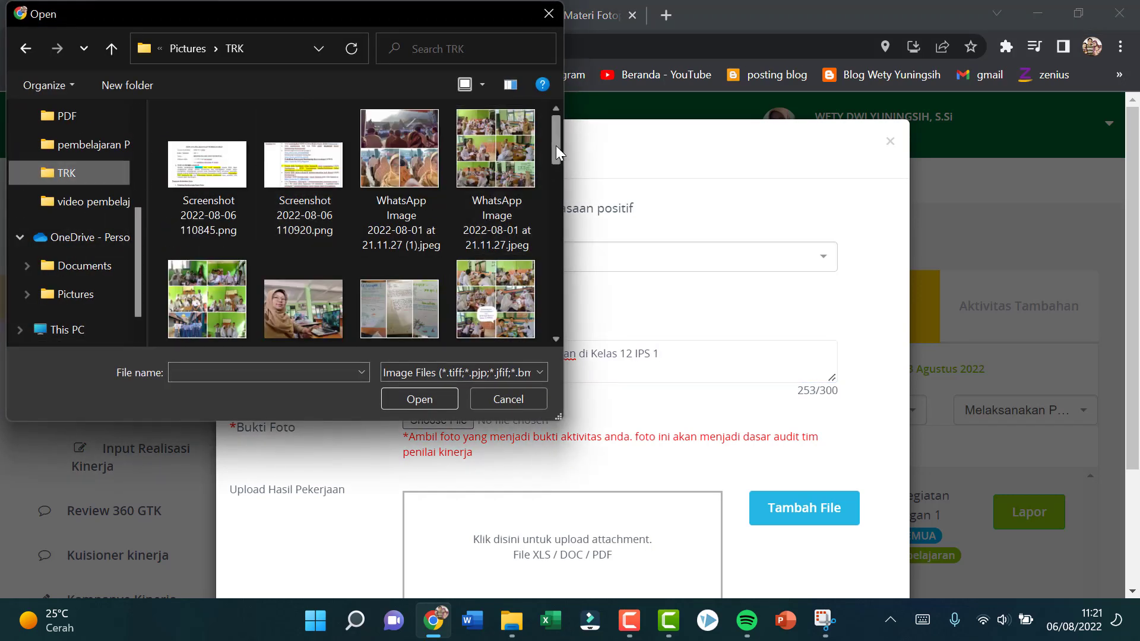
pyautogui.moveTo(556, 144); pyautogui.dragTo(575, 227)
pyautogui.click(505, 226)
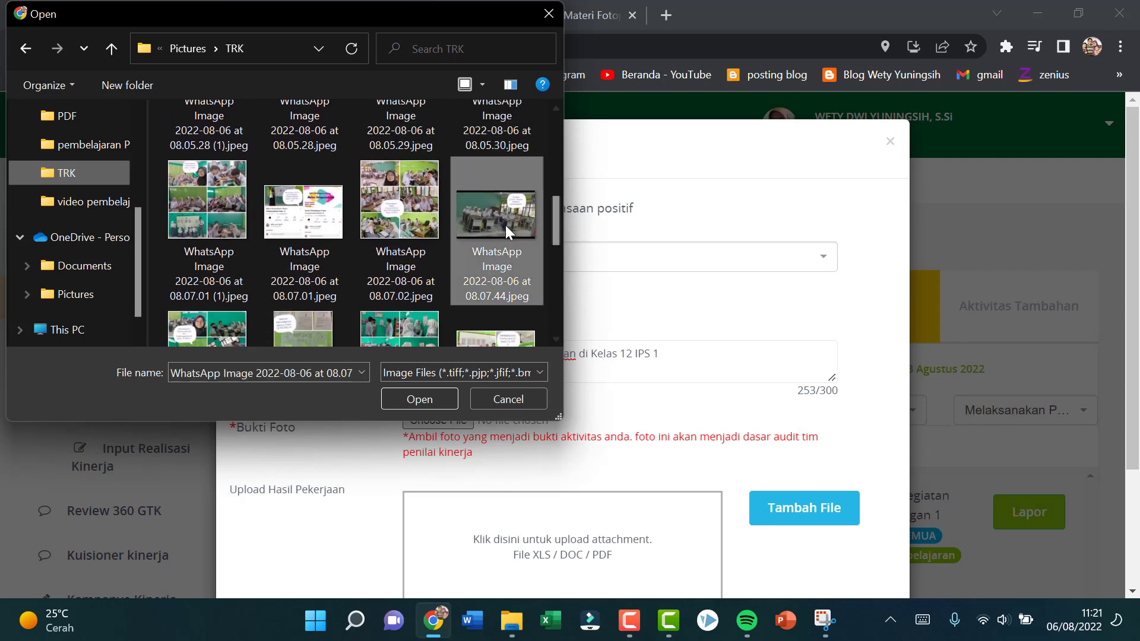
pyautogui.click(434, 397)
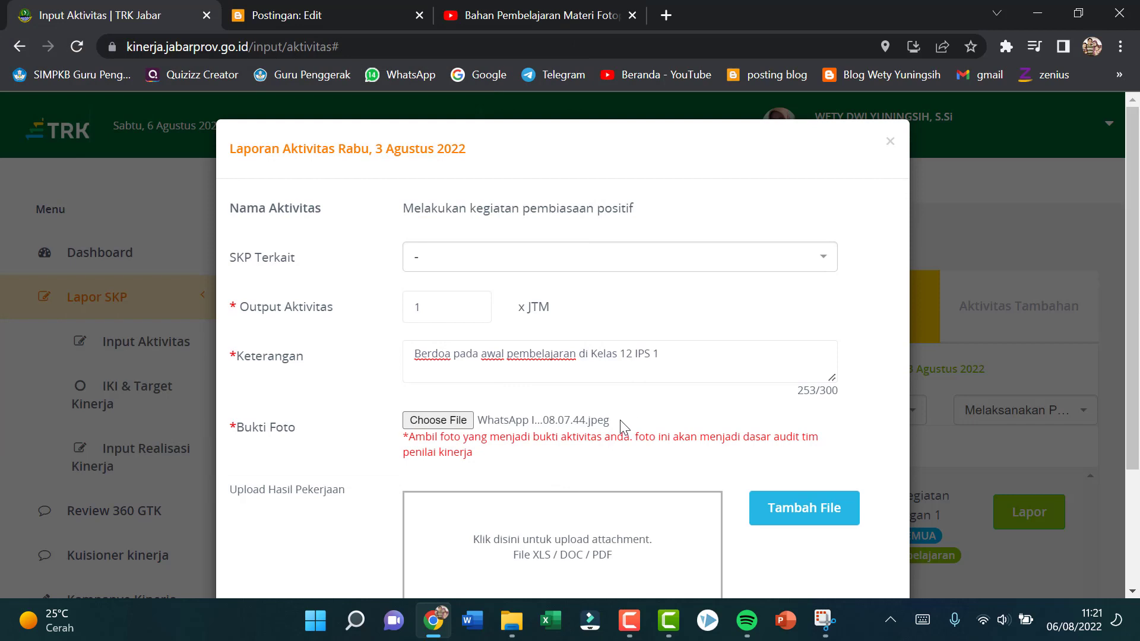
pyautogui.scroll(-3, 619, 419)
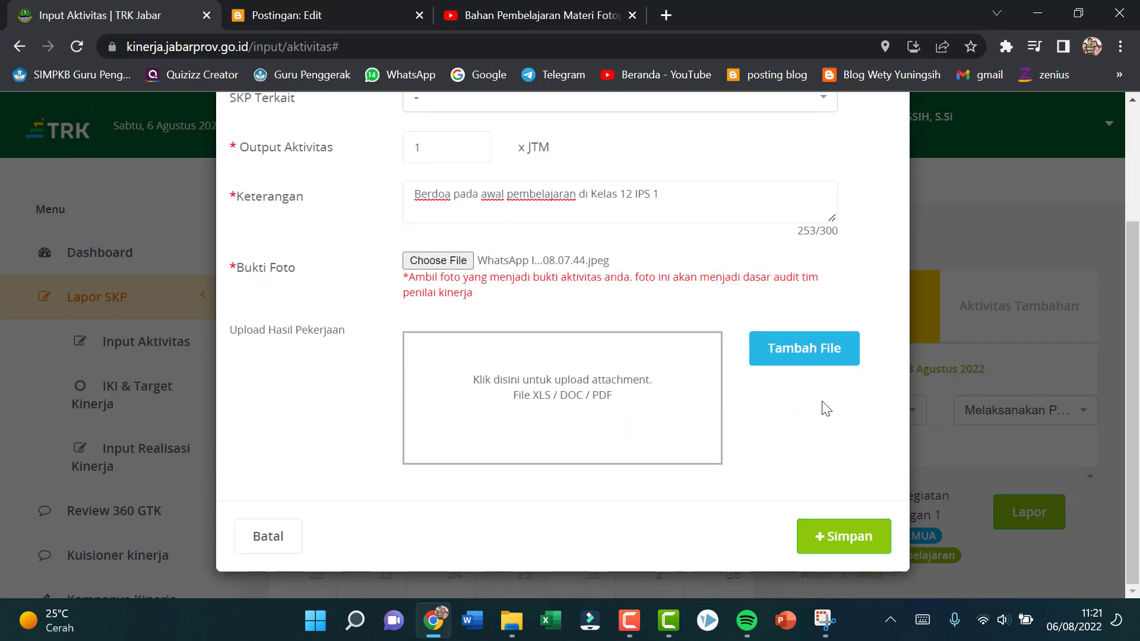
pyautogui.click(849, 536)
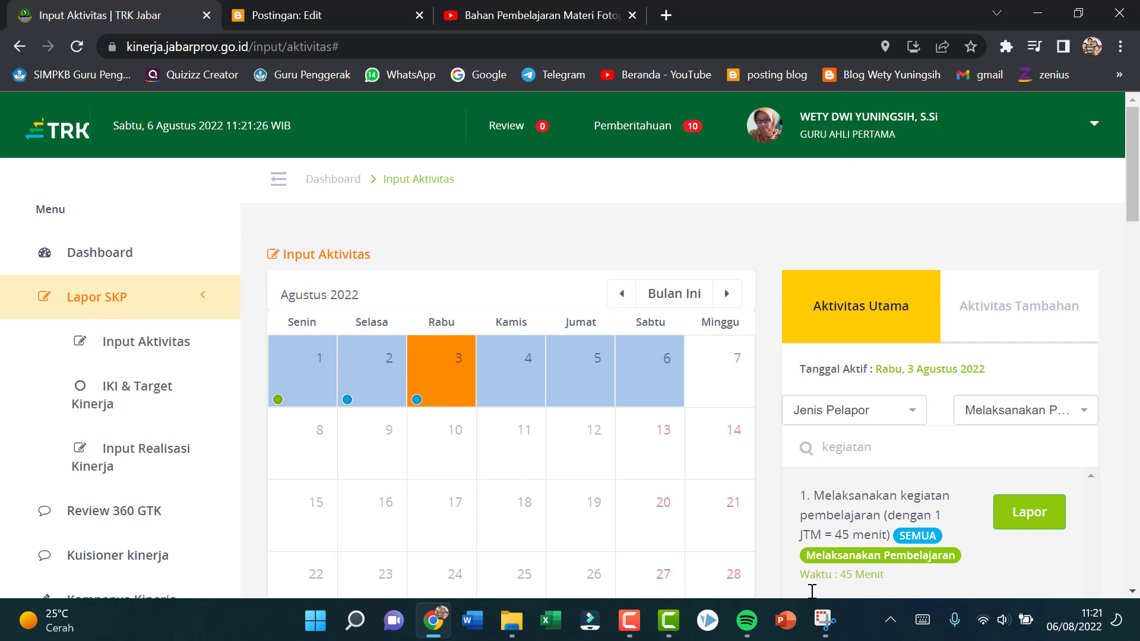
# Step: Examine the main activity reports (Laporan Aktivitas Utama) saved for 3 August 2022, including their descriptions and attachments
pyautogui.scroll(-6, 568, 411)
pyautogui.scroll(-5, 568, 411)
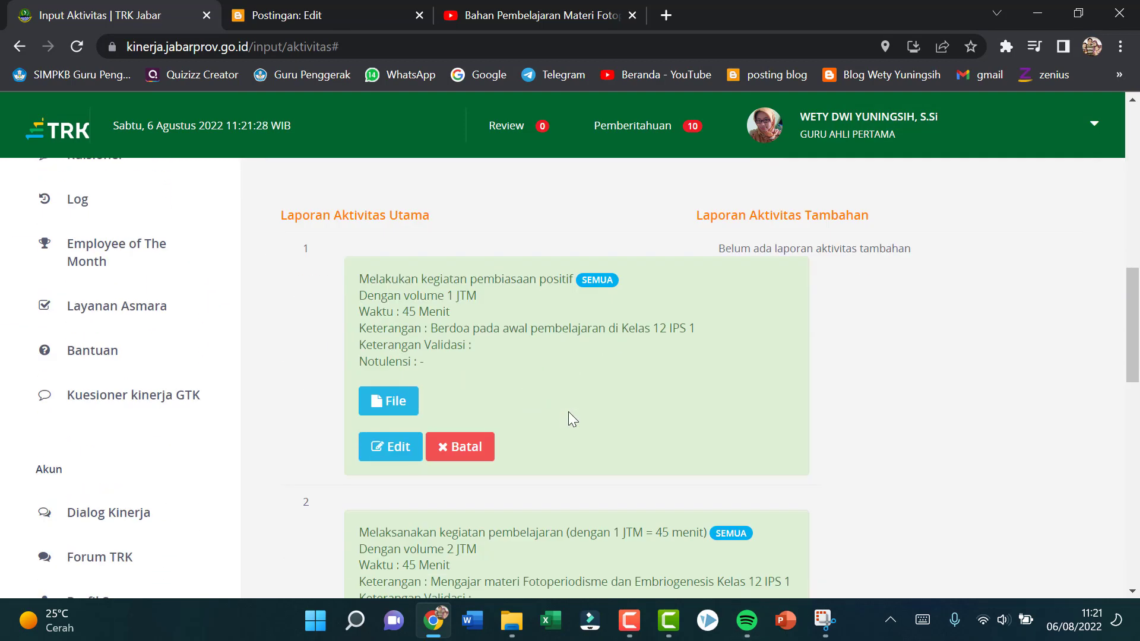
pyautogui.scroll(-8, 568, 411)
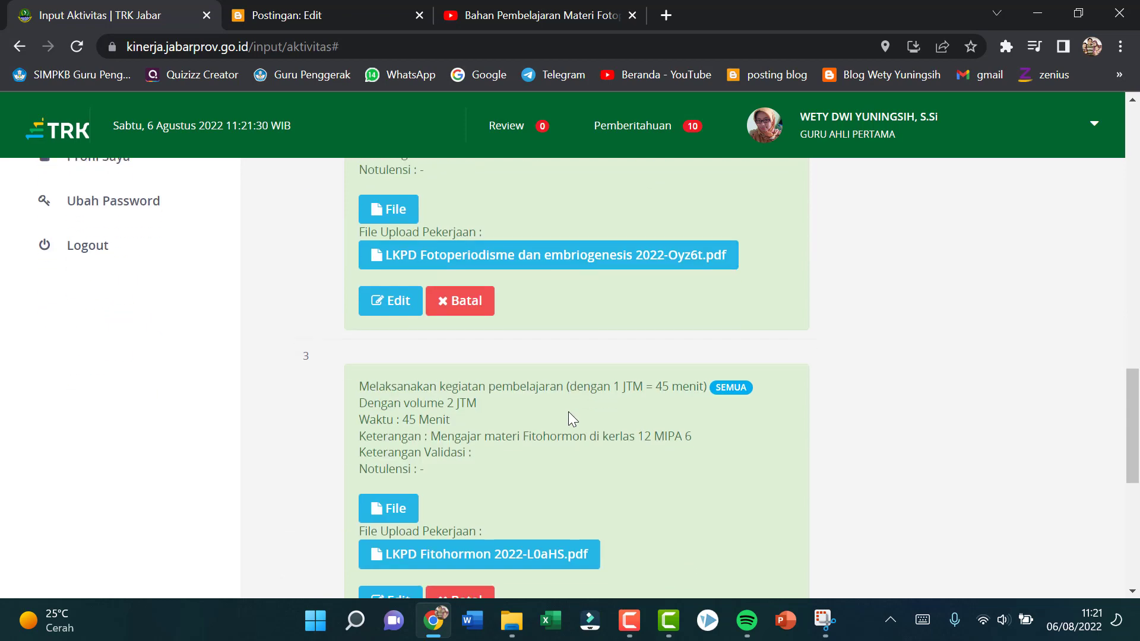
pyautogui.scroll(-1, 568, 418)
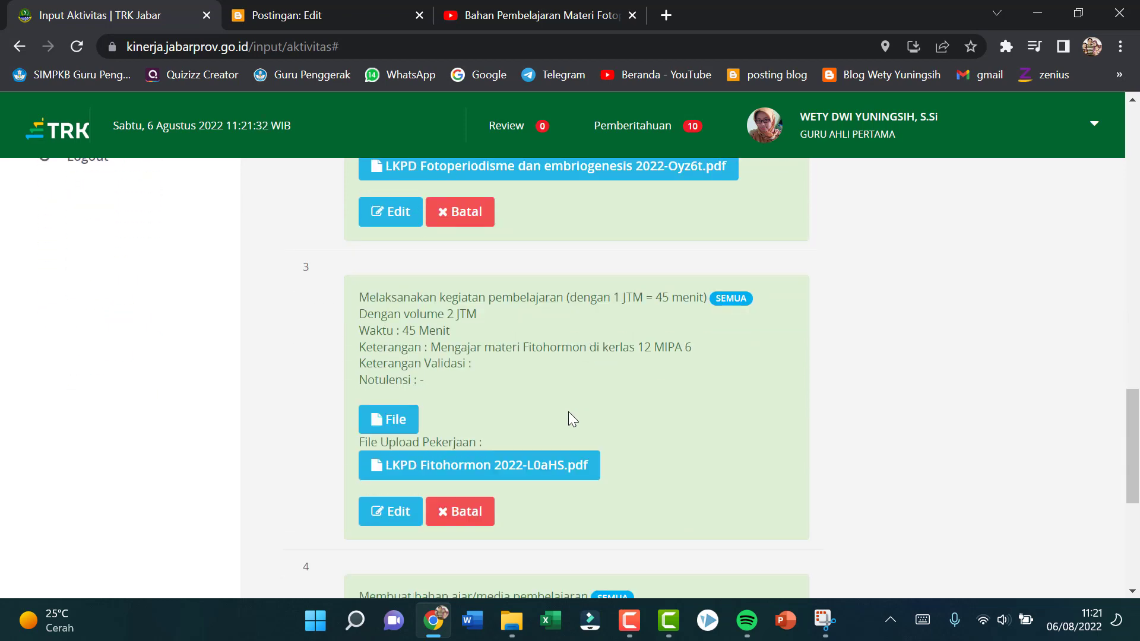
pyautogui.scroll(-5, 568, 412)
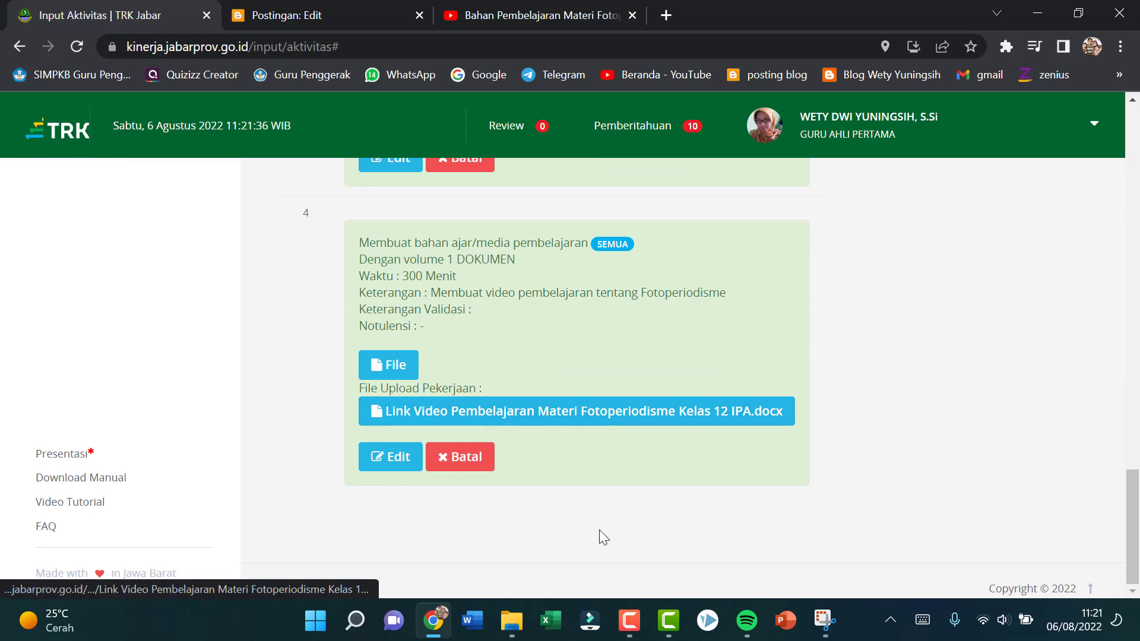
pyautogui.scroll(5, 600, 529)
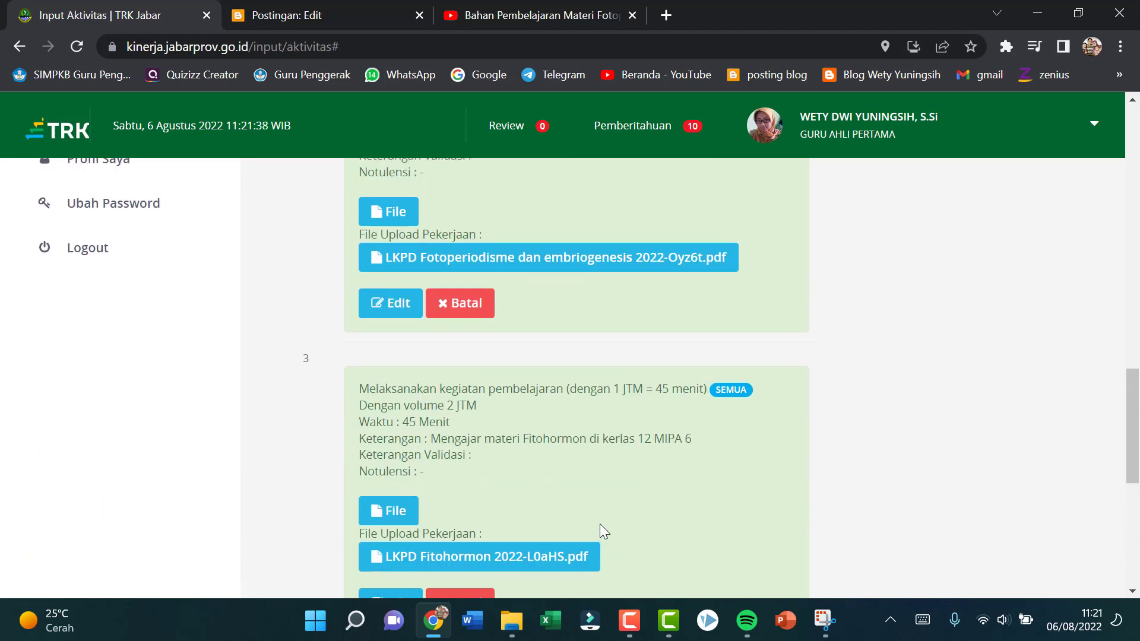
pyautogui.scroll(7, 602, 523)
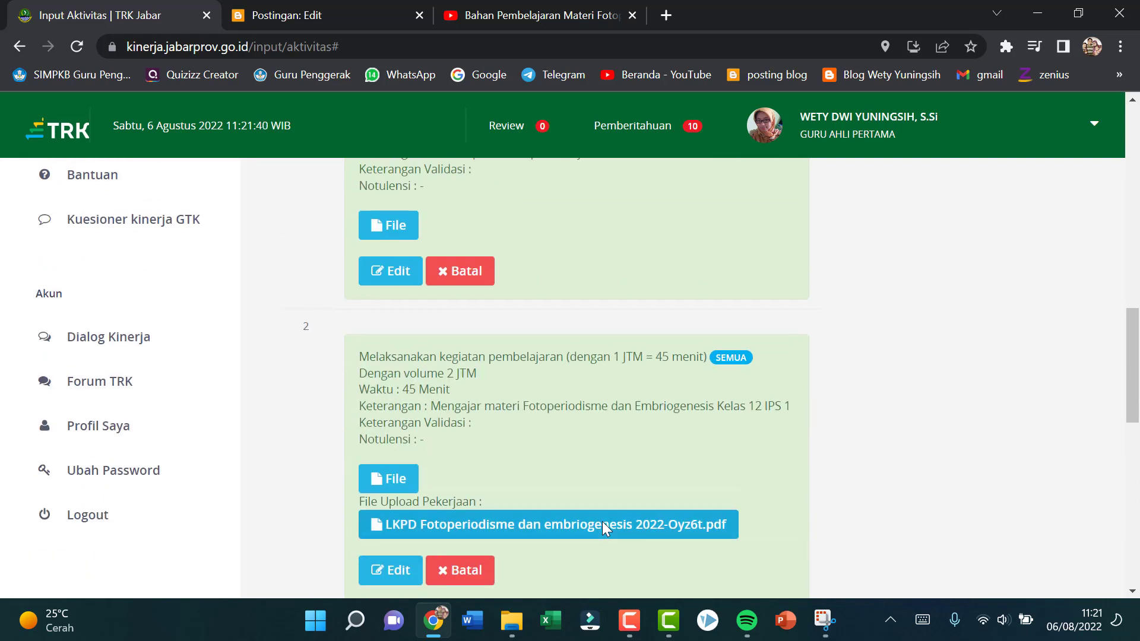
pyautogui.scroll(8, 685, 420)
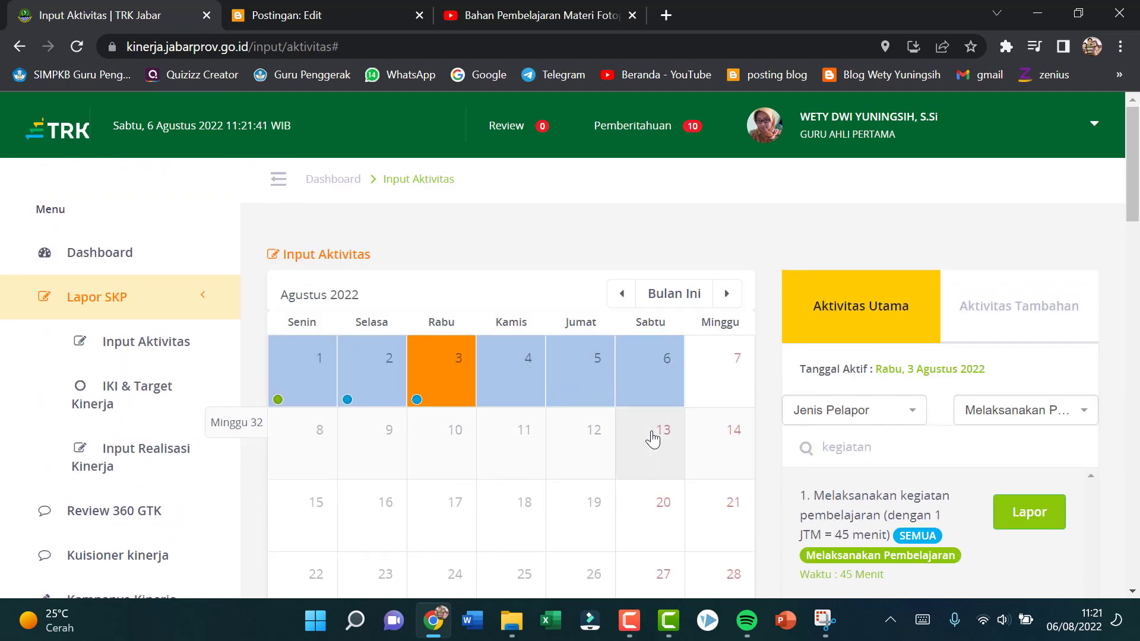
# Step: Make 4 August 2022 the active date and search its main activities for "pembel"
pyautogui.click(517, 376)
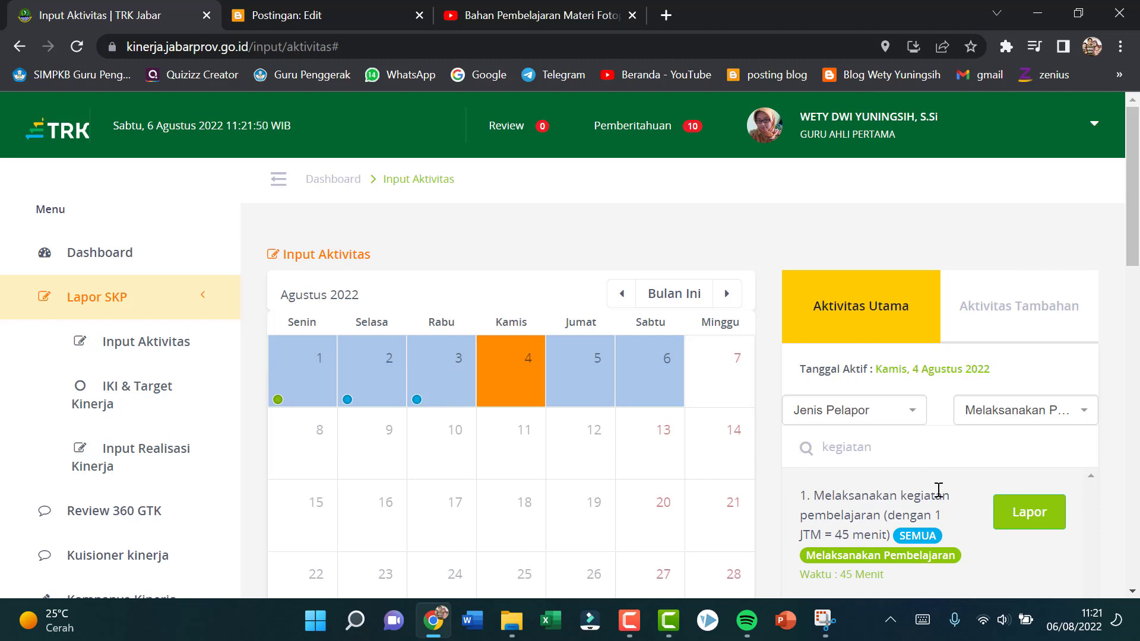
pyautogui.scroll(-5, 956, 502)
pyautogui.scroll(5, 957, 502)
pyautogui.click(893, 449)
pyautogui.press('BackSpace')
pyautogui.press('BackSpace')
pyautogui.press('BackSpace')
pyautogui.press('BackSpace')
pyautogui.press('BackSpace')
pyautogui.press('BackSpace')
pyautogui.press('BackSpace')
pyautogui.press('BackSpace')
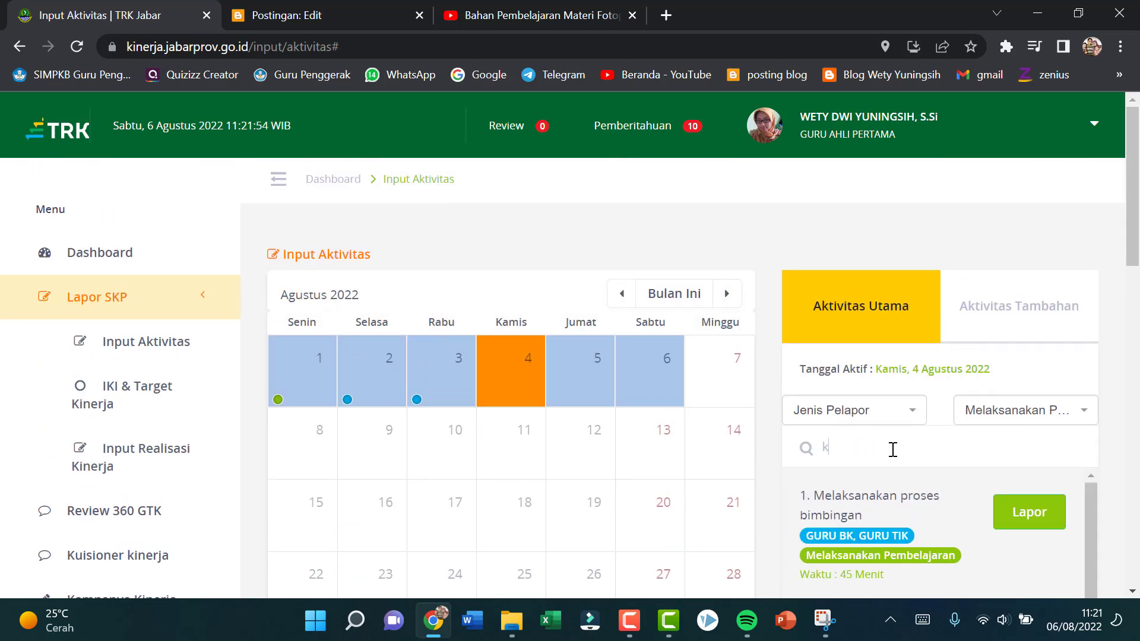
pyautogui.write('pembel')
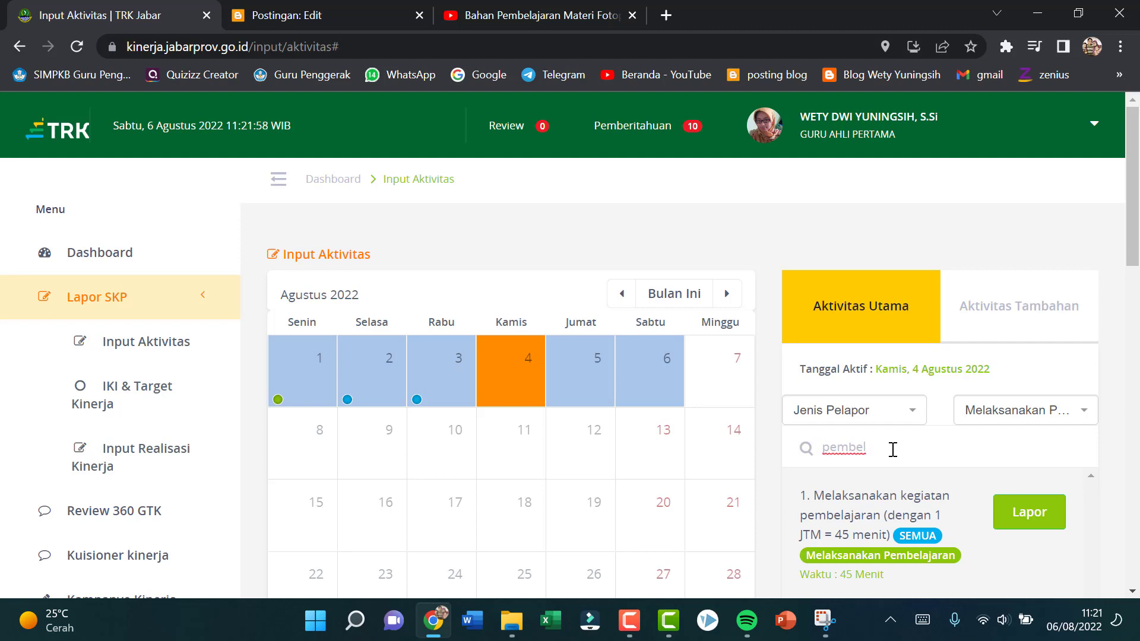
# Step: Start a "Melaksanakan kegiatan pembelajaran" report with output 2 JTM and description "Presentasi Materi Fotoperiodisme dan embriogenesis di kielas 12 MIPA 5"
pyautogui.click(1039, 522)
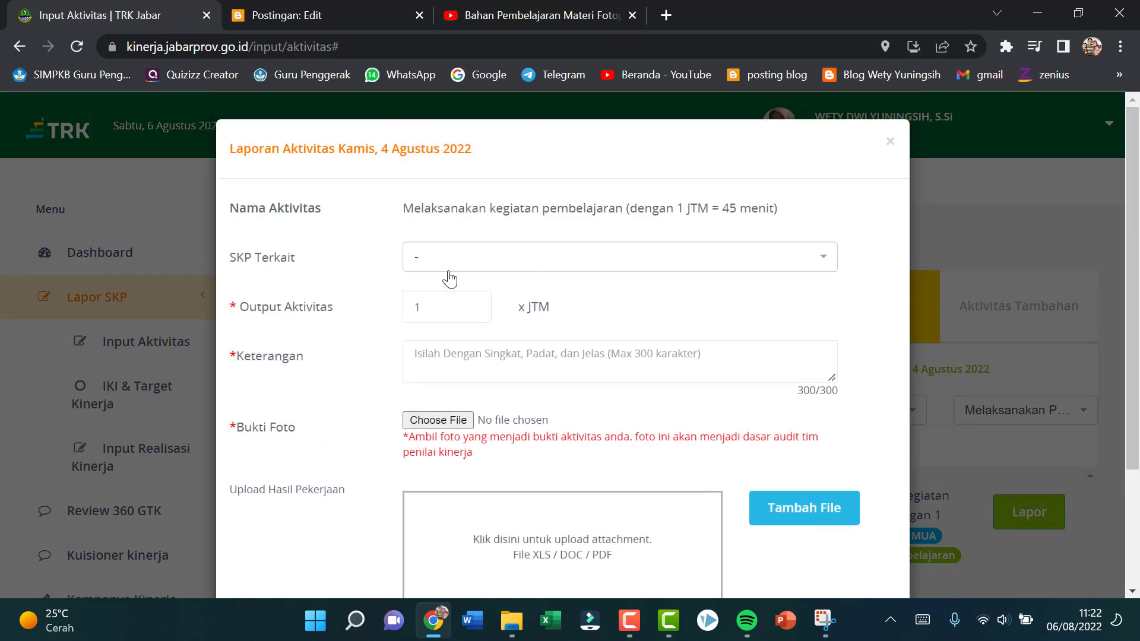
pyautogui.click(473, 302)
pyautogui.click(467, 361)
pyautogui.write('Mengajar')
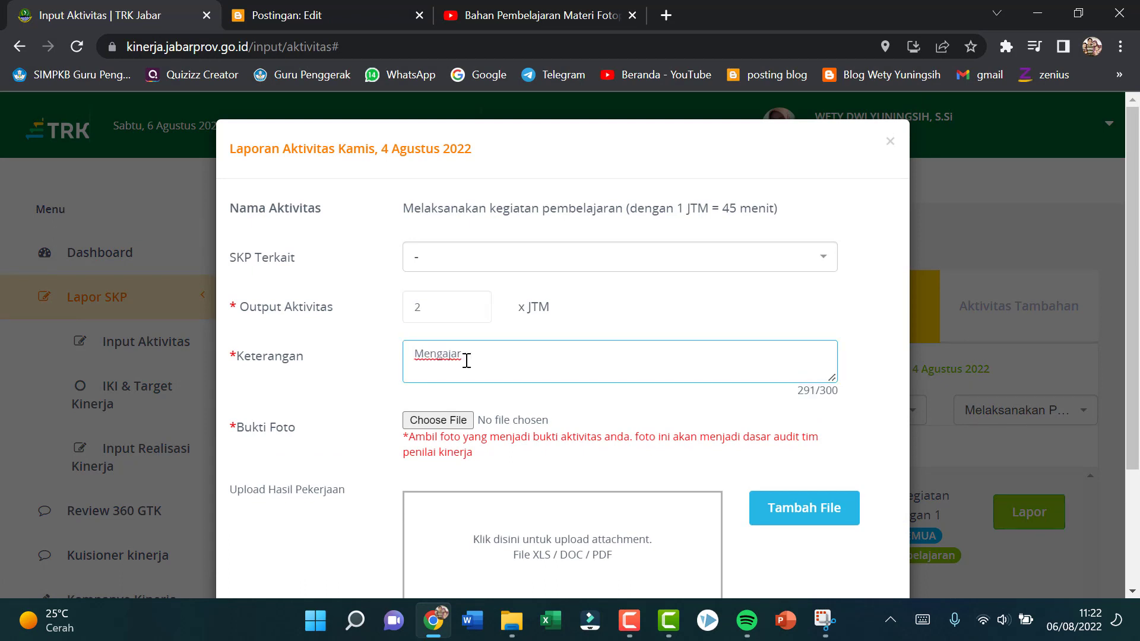
pyautogui.press('BackSpace')
pyautogui.press('BackSpace')
pyautogui.press('BackSpace')
pyautogui.press('BackSpace')
pyautogui.press('BackSpace')
pyautogui.press('BackSpace')
pyautogui.press('BackSpace')
pyautogui.press('BackSpace')
pyautogui.press('BackSpace')
pyautogui.write('Presentasi Materi')
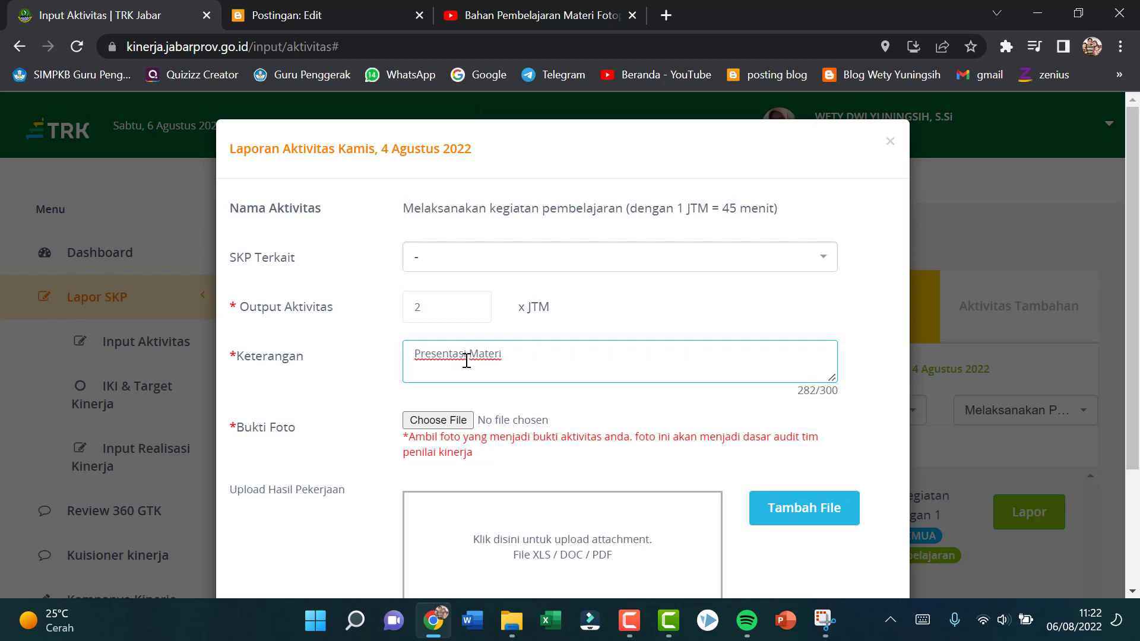
pyautogui.write(' Fotoperiodisme dan')
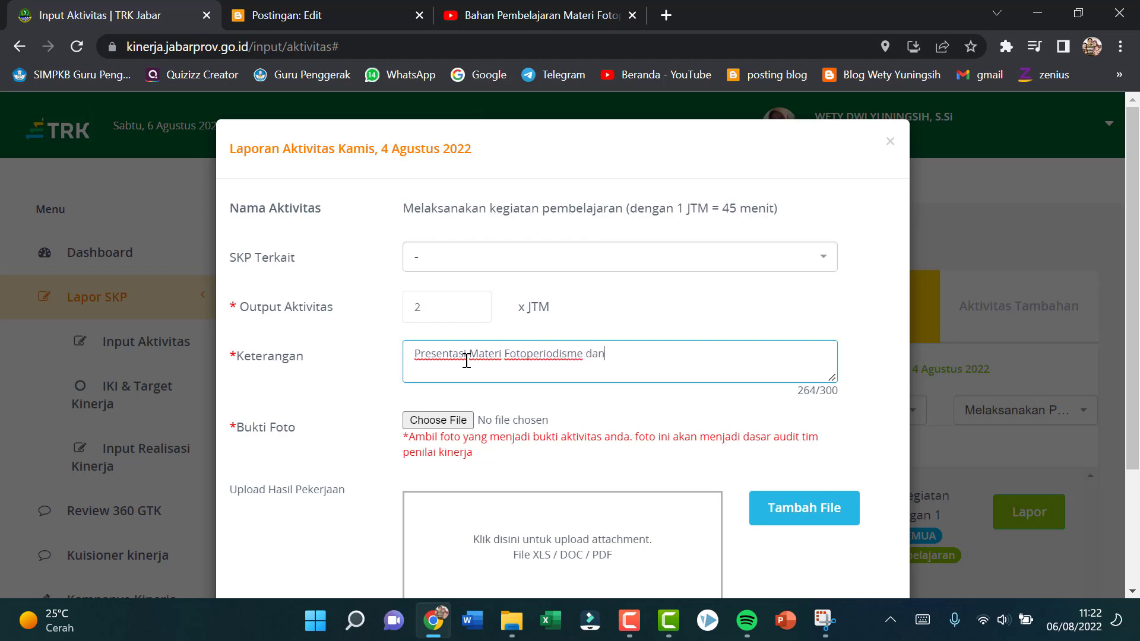
pyautogui.write(' embriogenesis ')
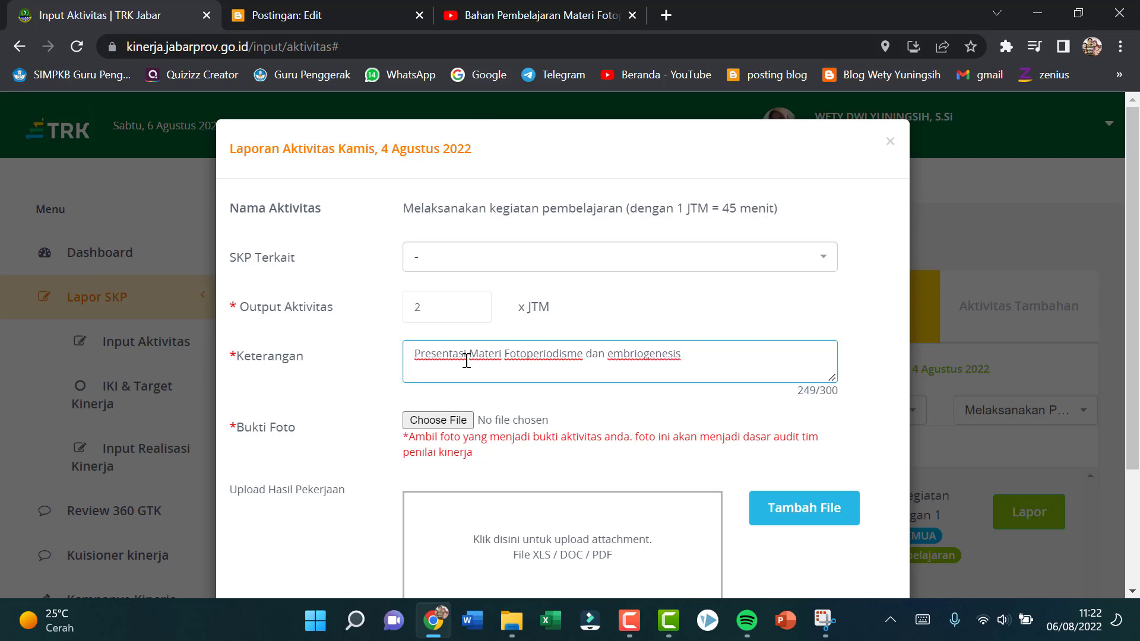
pyautogui.write('di kielas 12 MIPA 5')
# Step: Attach the 2022-08-06 WhatsApp photo ending in "08.30.05 (2).jpeg" as evidence and save the 12 MIPA 5 teaching report
pyautogui.click(437, 419)
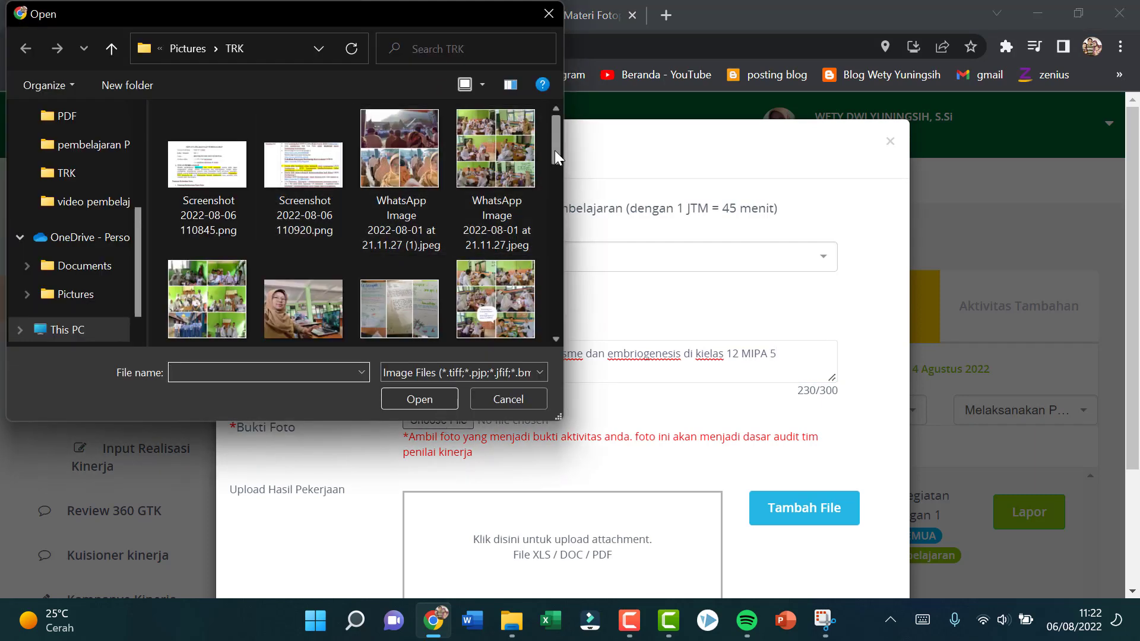
pyautogui.moveTo(554, 150); pyautogui.dragTo(554, 201)
pyautogui.moveTo(558, 212); pyautogui.dragTo(570, 258)
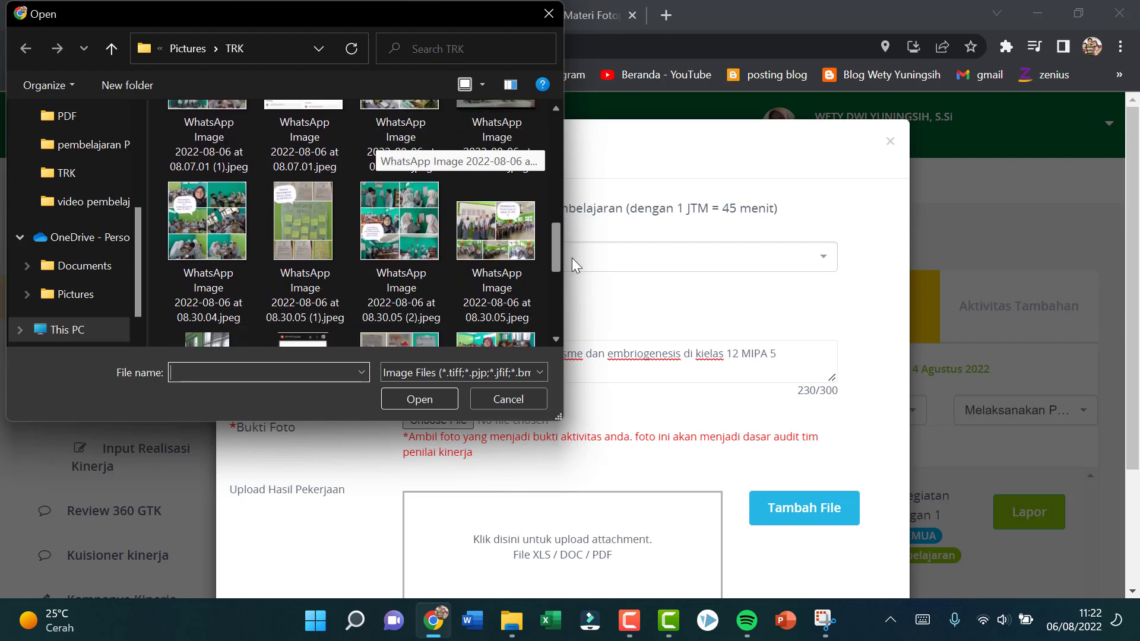
pyautogui.moveTo(572, 257)
pyautogui.mouseDown()
pyautogui.moveTo(576, 230)
pyautogui.moveTo(578, 251)
pyautogui.mouseUp()
pyautogui.click(382, 240)
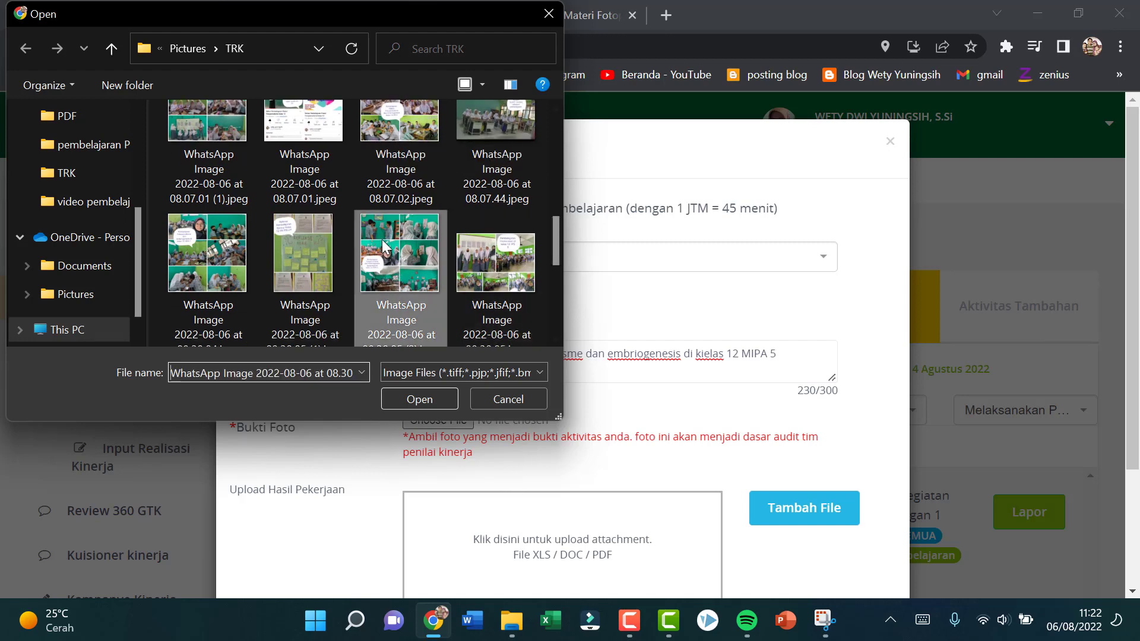
pyautogui.click(432, 403)
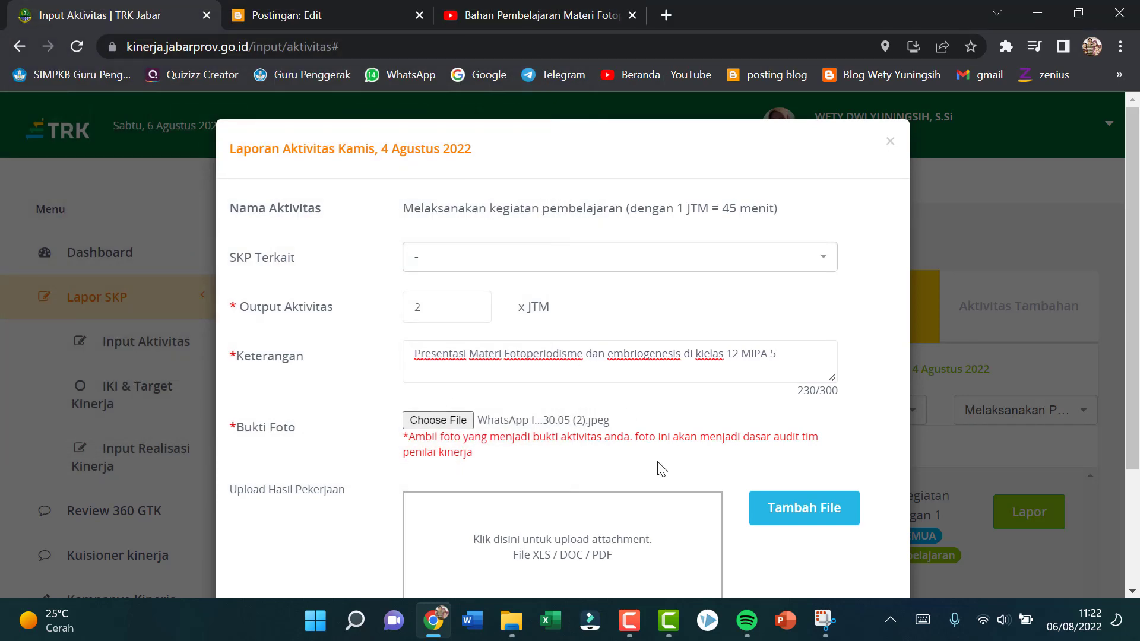
pyautogui.scroll(-3, 661, 487)
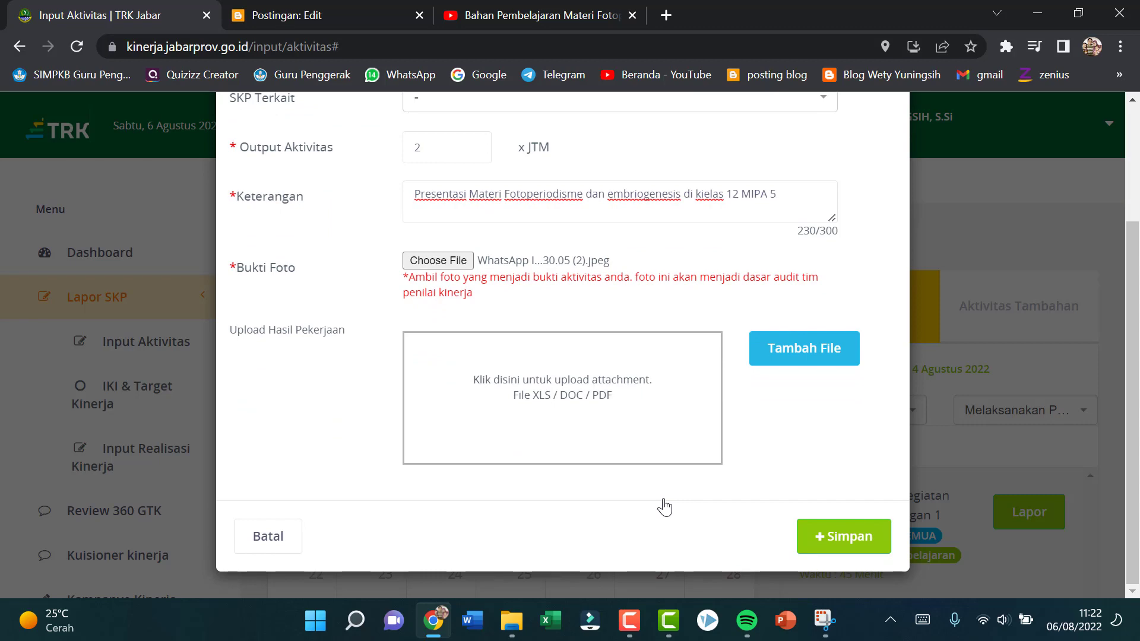
pyautogui.click(838, 537)
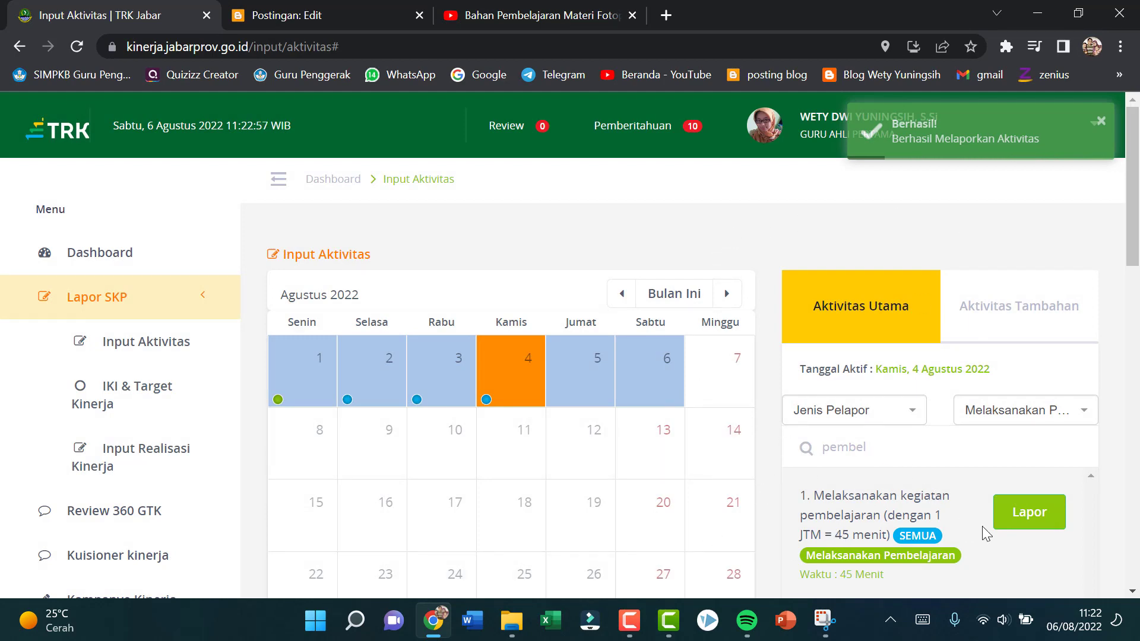
# Step: Start another "Melaksanakan kegiatan pembelajaran" report with output 2 JTM and description "Mengajar materi fotoperiodisme dan embriogenesis di kielas 12 IPS"
pyautogui.click(1029, 521)
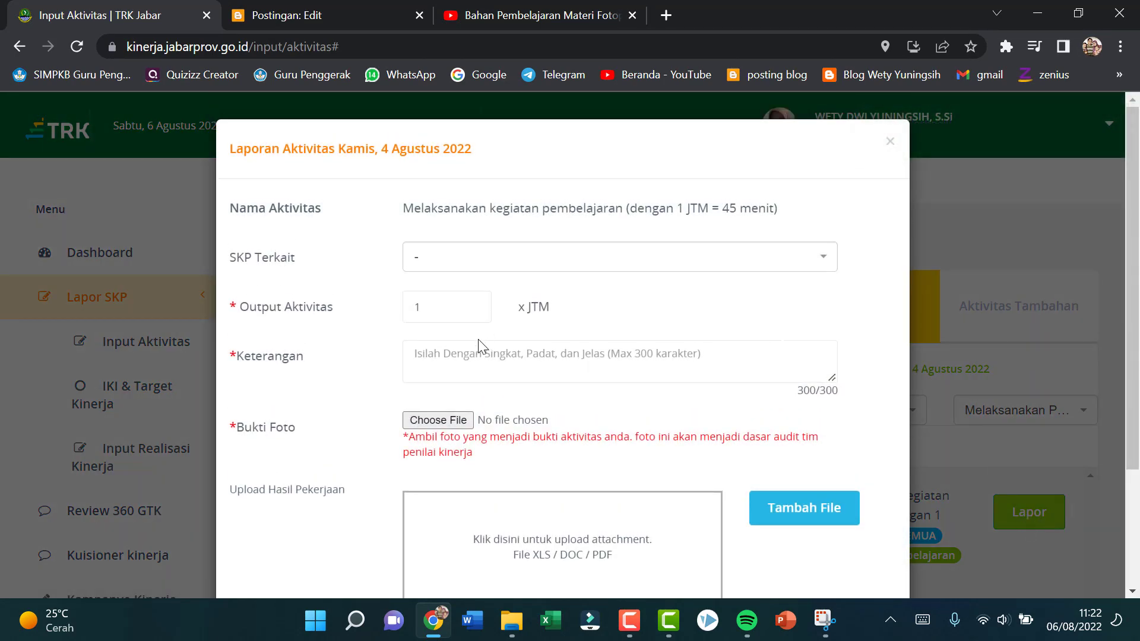
pyautogui.click(473, 303)
pyautogui.click(506, 362)
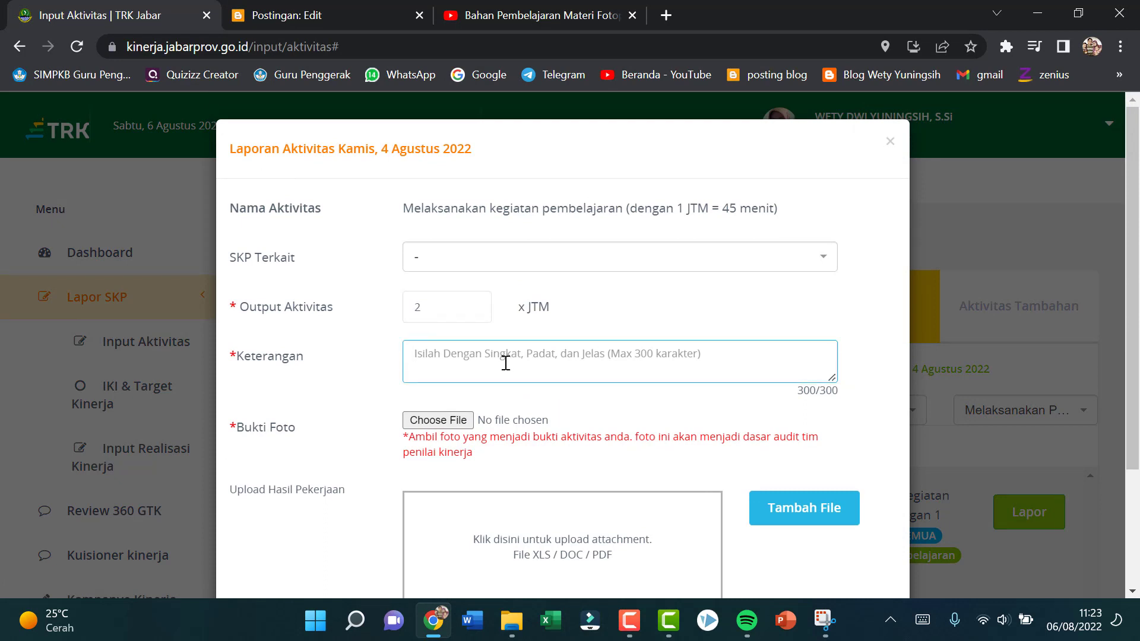
pyautogui.write('Mengajar ')
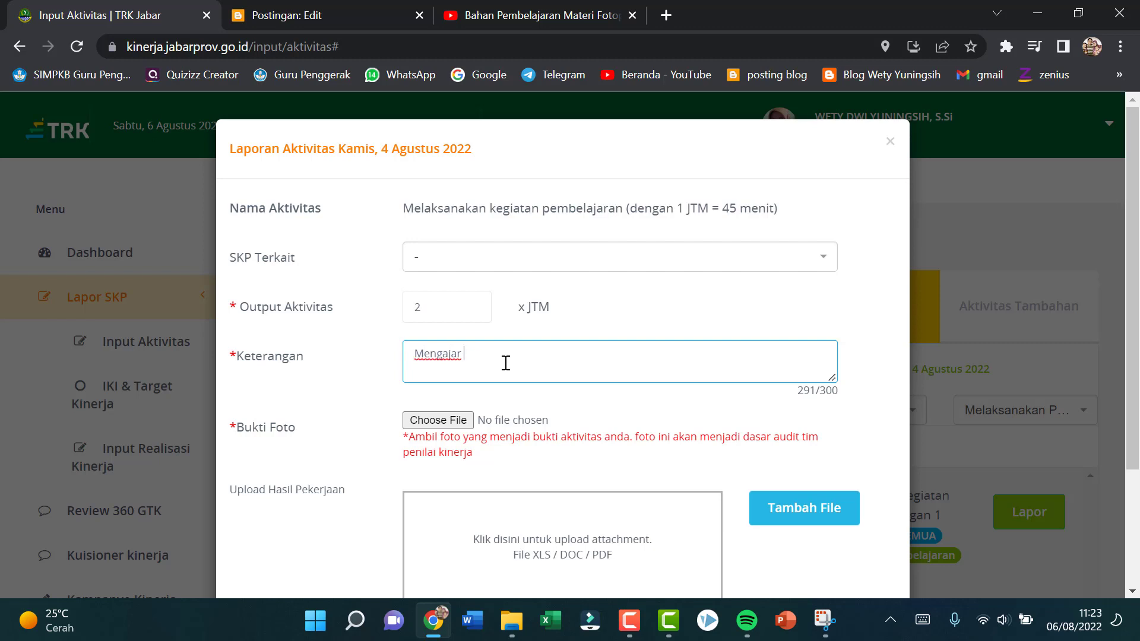
pyautogui.write('materi totoperiodisme dan emb')
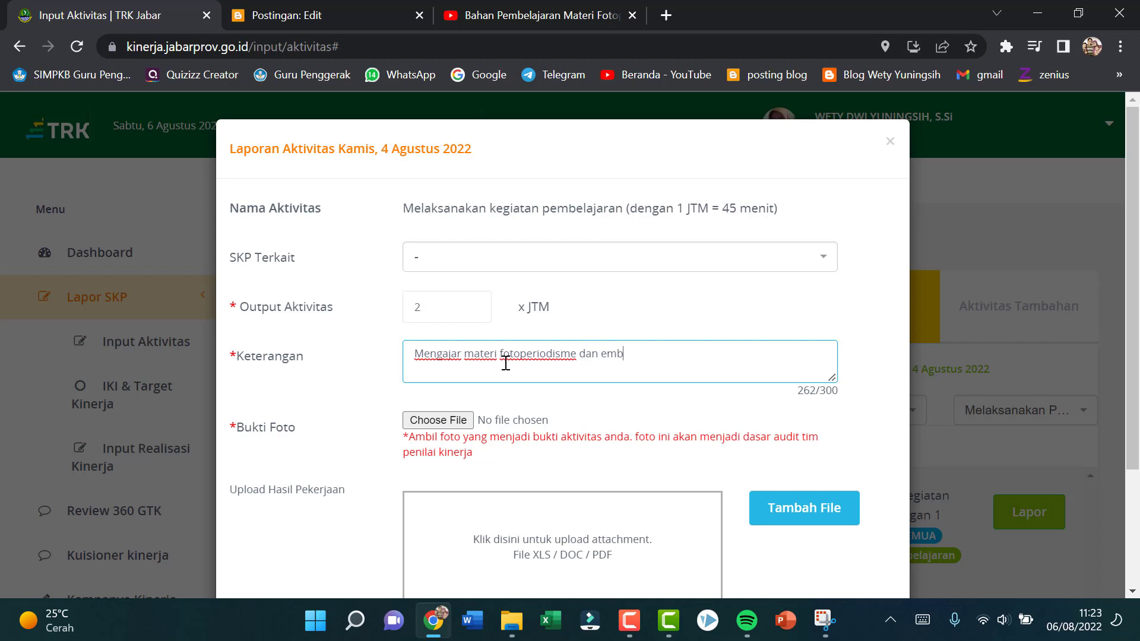
pyautogui.write('riogenesis di kielas 12 IPS')
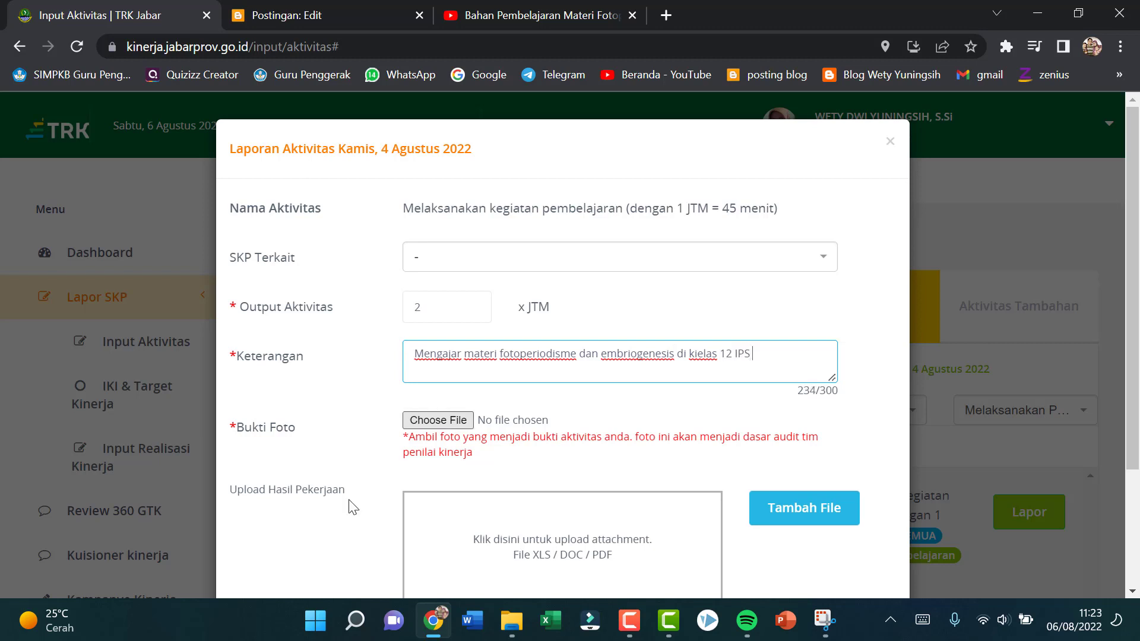
# Step: Change the teaching report's description to "Presentasi materi Fitohormon di kielas 12 IPS 3"
pyautogui.moveTo(410, 357); pyautogui.dragTo(676, 362)
pyautogui.write('Presentasi')
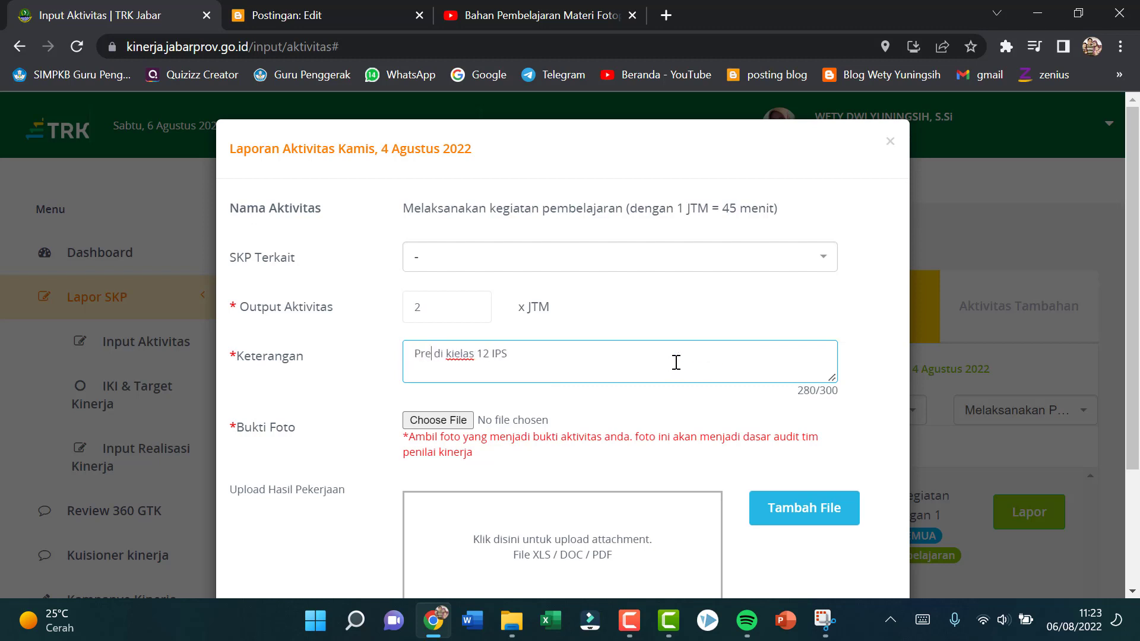
pyautogui.write(' materi F')
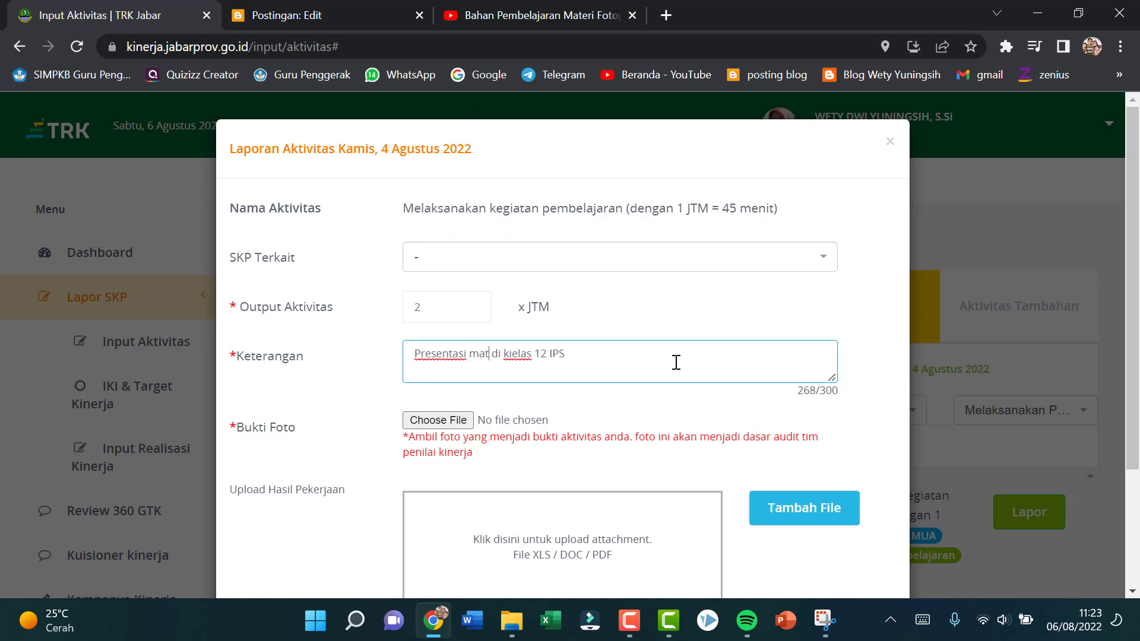
pyautogui.write('ito')
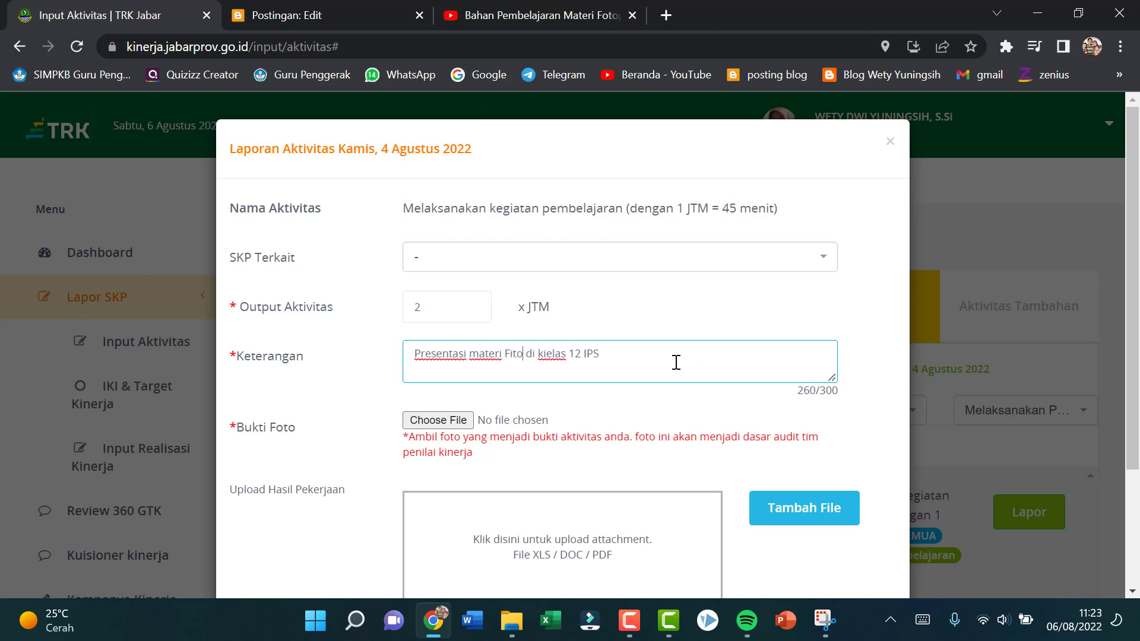
pyautogui.write('hormon')
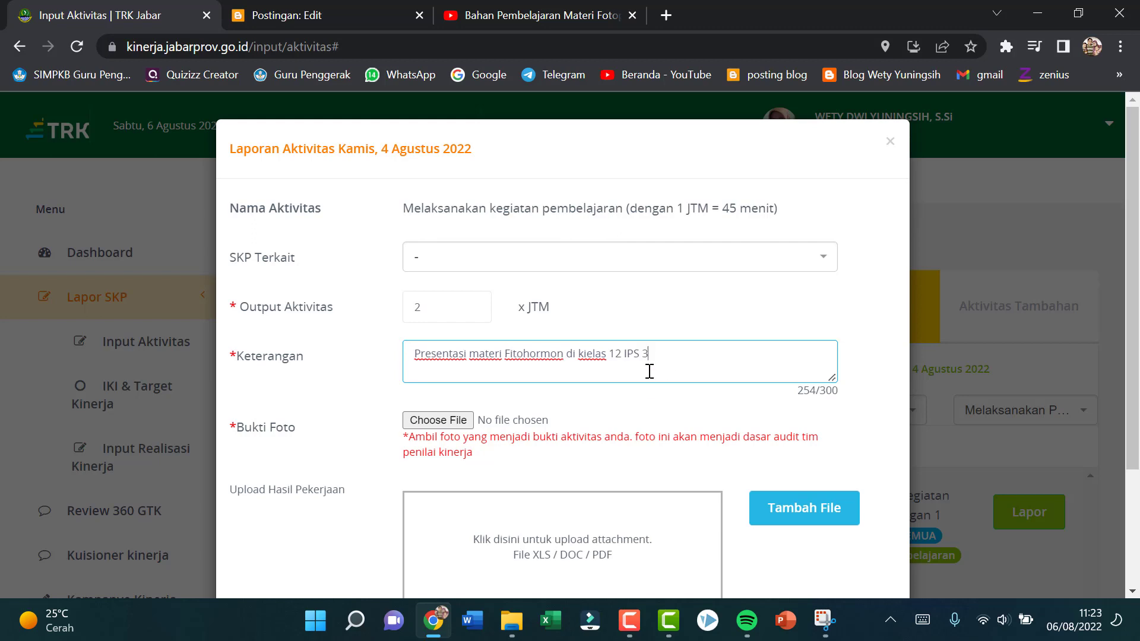
# Step: Attach the 2022-08-06 WhatsApp photo ending in "08.30.05.jpeg" as evidence and save the 12 IPS 3 teaching report
pyautogui.click(444, 419)
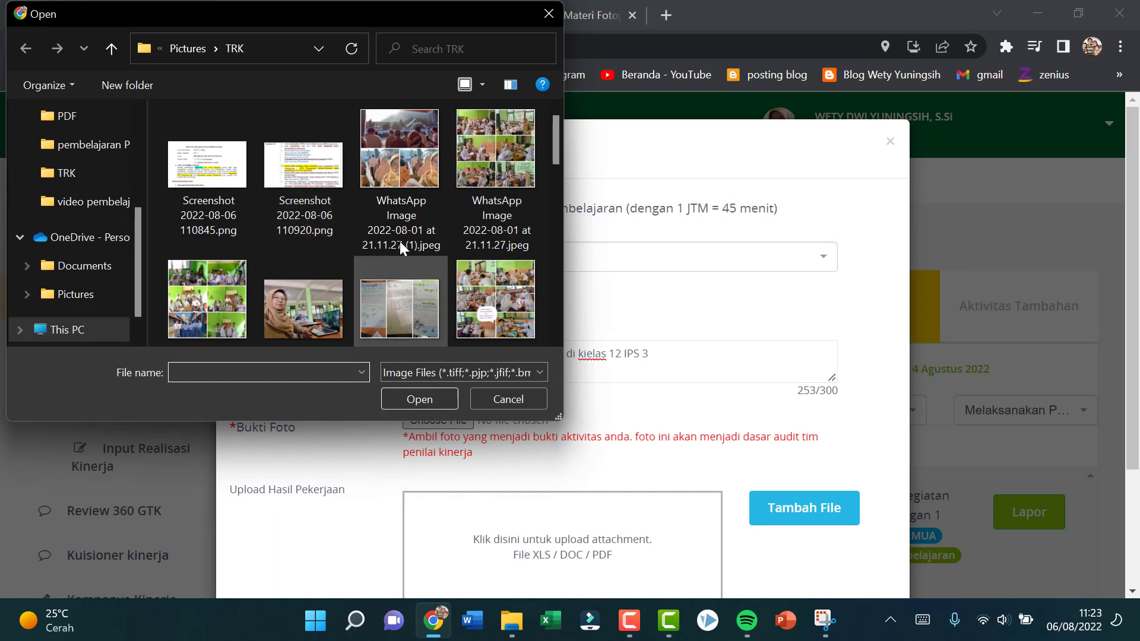
pyautogui.moveTo(554, 145); pyautogui.dragTo(576, 254)
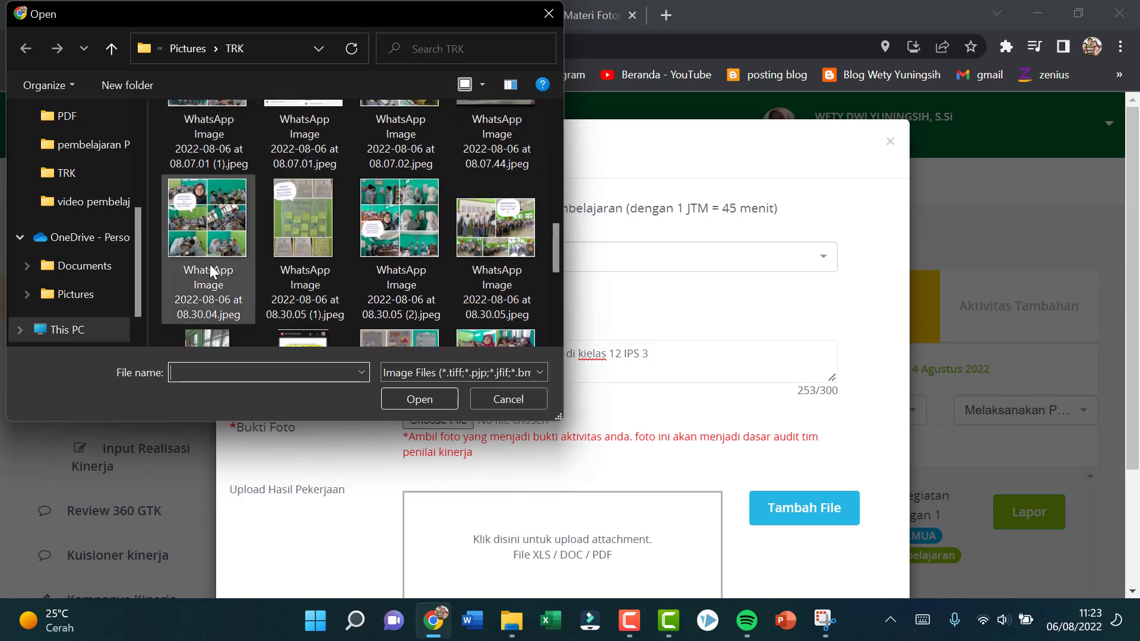
pyautogui.click(501, 230)
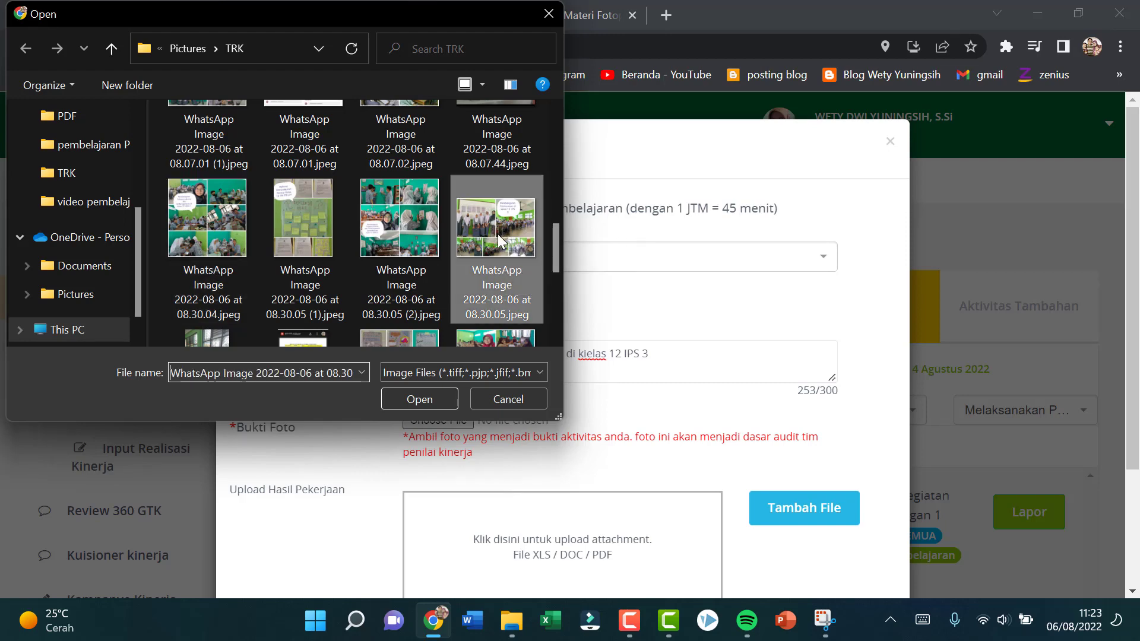
pyautogui.click(434, 392)
pyautogui.scroll(-3, 742, 362)
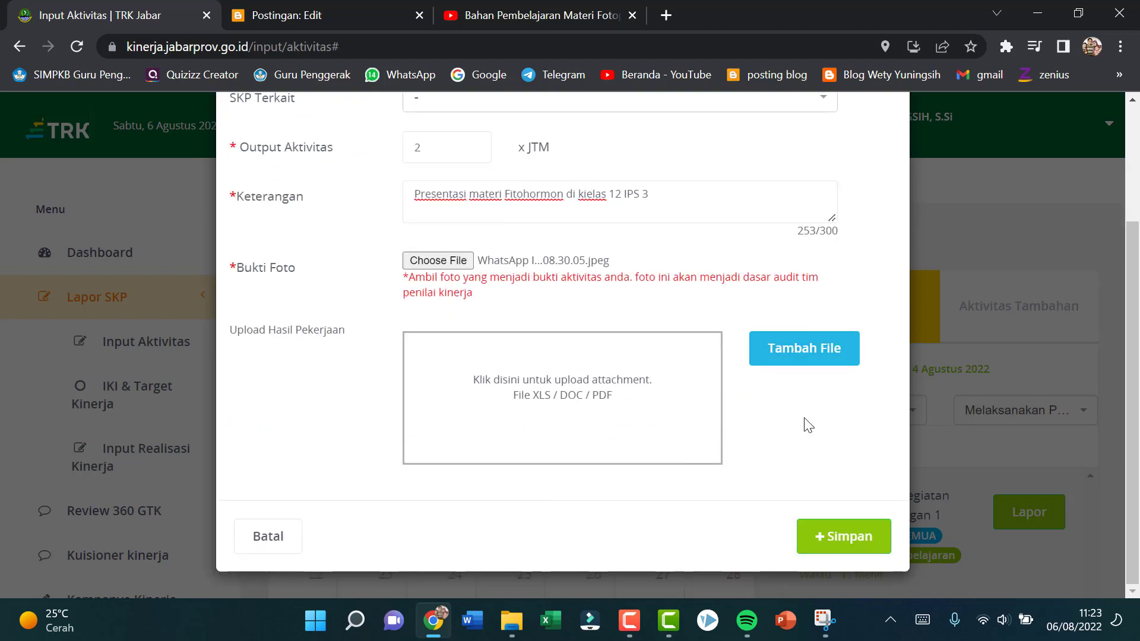
pyautogui.click(839, 539)
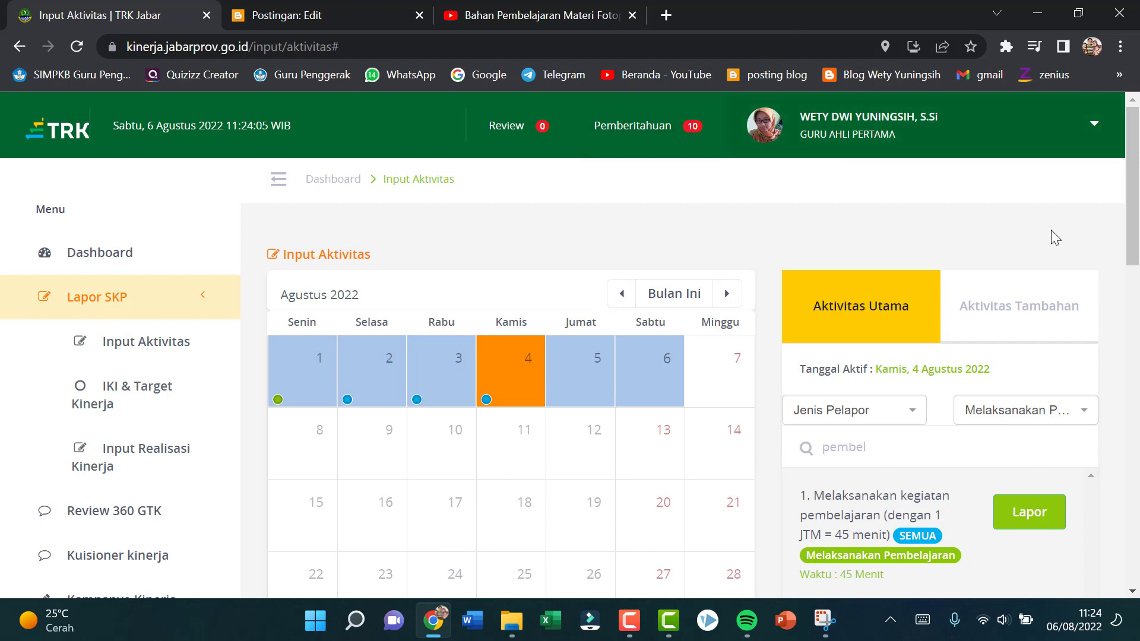
# Step: Start another "Melaksanakan kegiatan pembelajaran" report with output 2 JTM and description "Mengajar materi fotoperiodisme dan embriogenesis di kelas 12 MIPA 7"
pyautogui.click(1057, 526)
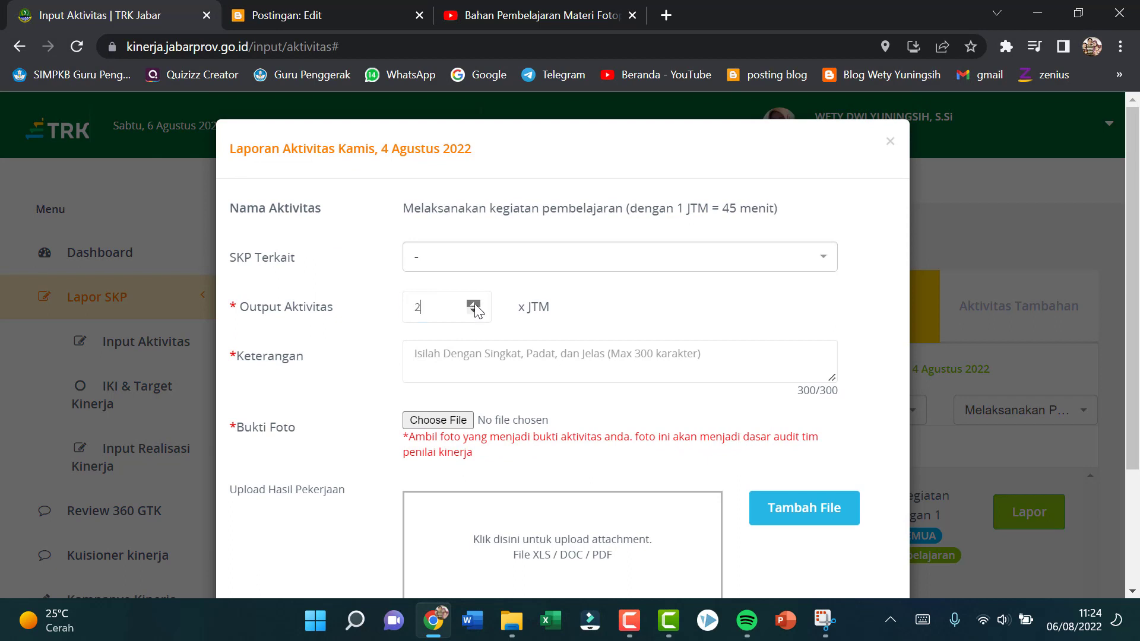
pyautogui.click(491, 352)
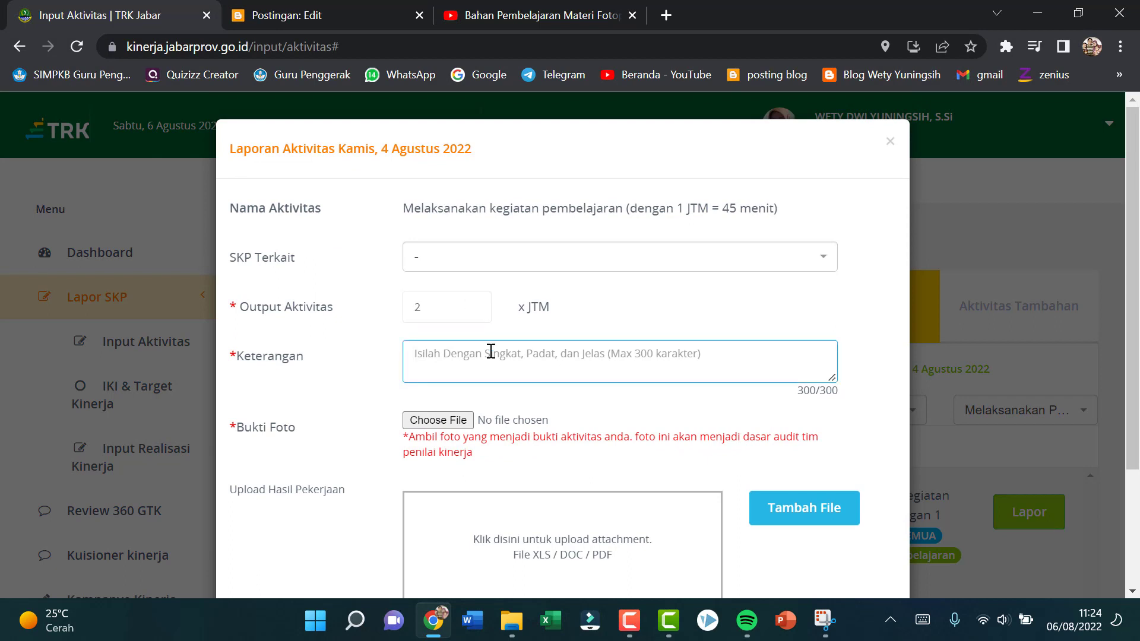
pyautogui.write('Mengajara')
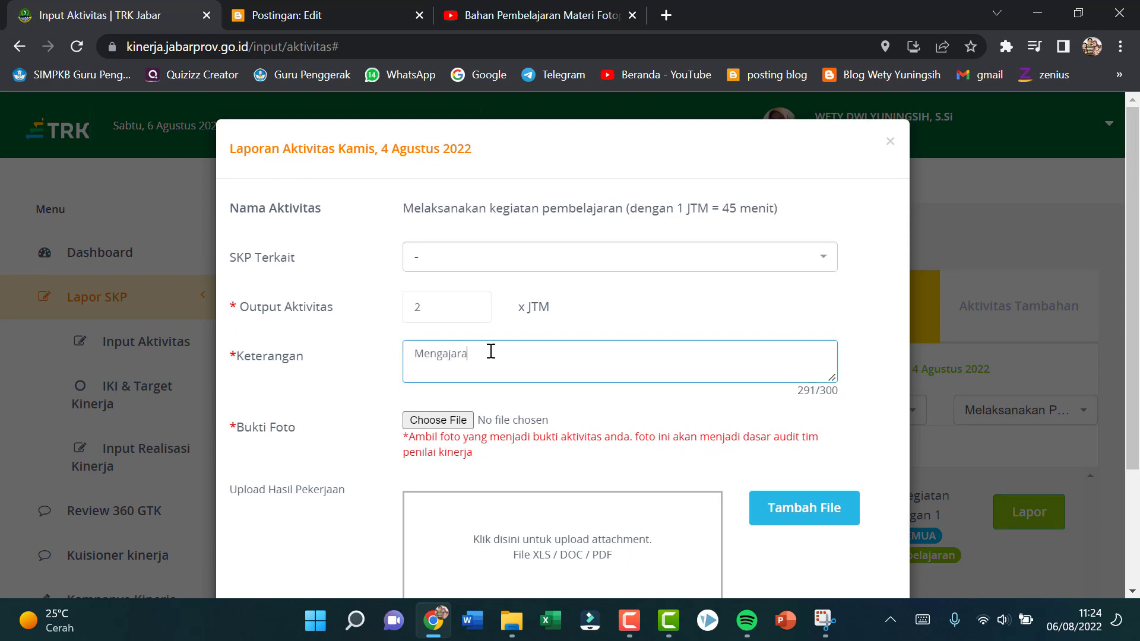
pyautogui.write(' m')
pyautogui.press('BackSpace')
pyautogui.write('materi fotoperiodisme dan em')
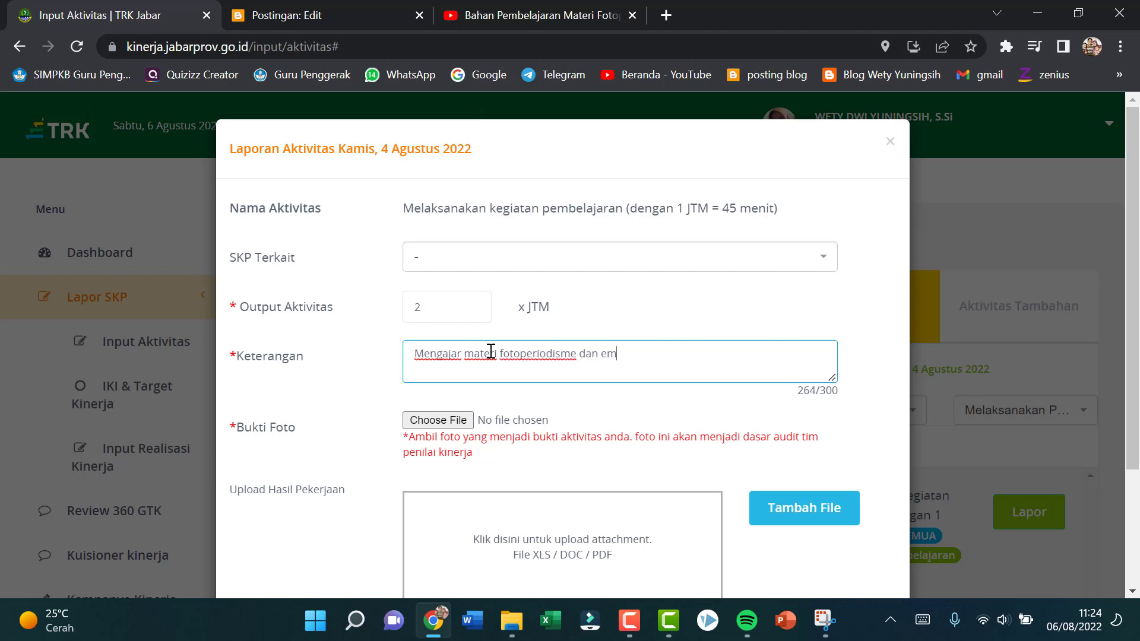
pyautogui.write('briogenesis di kelas ')
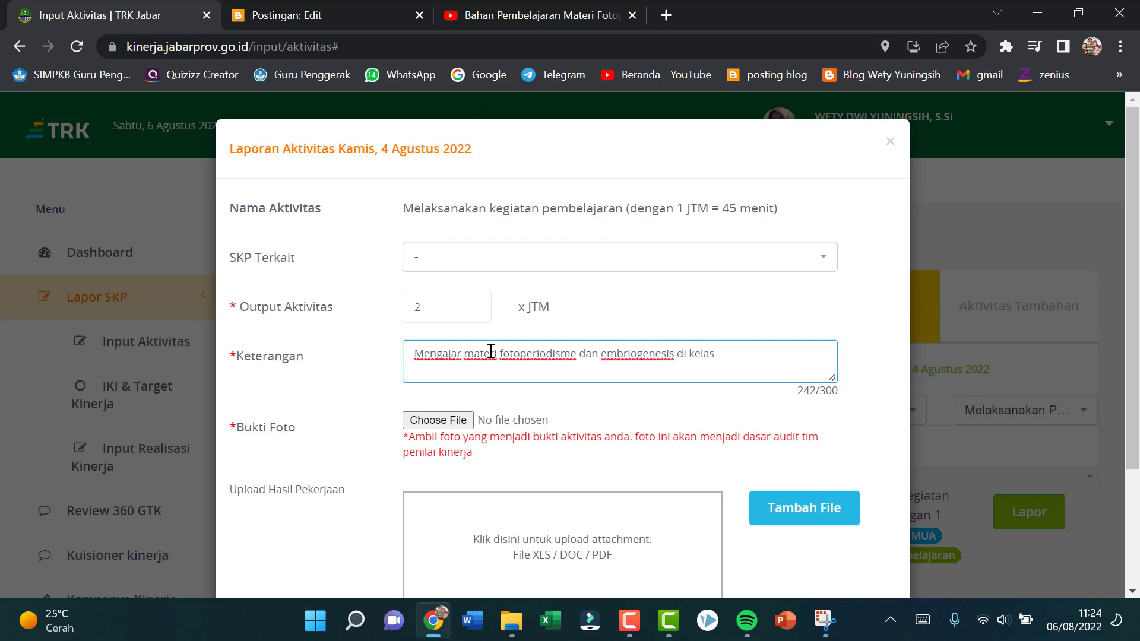
pyautogui.write('12 MIPA 7')
# Step: Attach the 2022-08-06 WhatsApp photo ending in "08.30.04.jpeg" as photo evidence for the 12 MIPA 7 teaching report
pyautogui.click(444, 422)
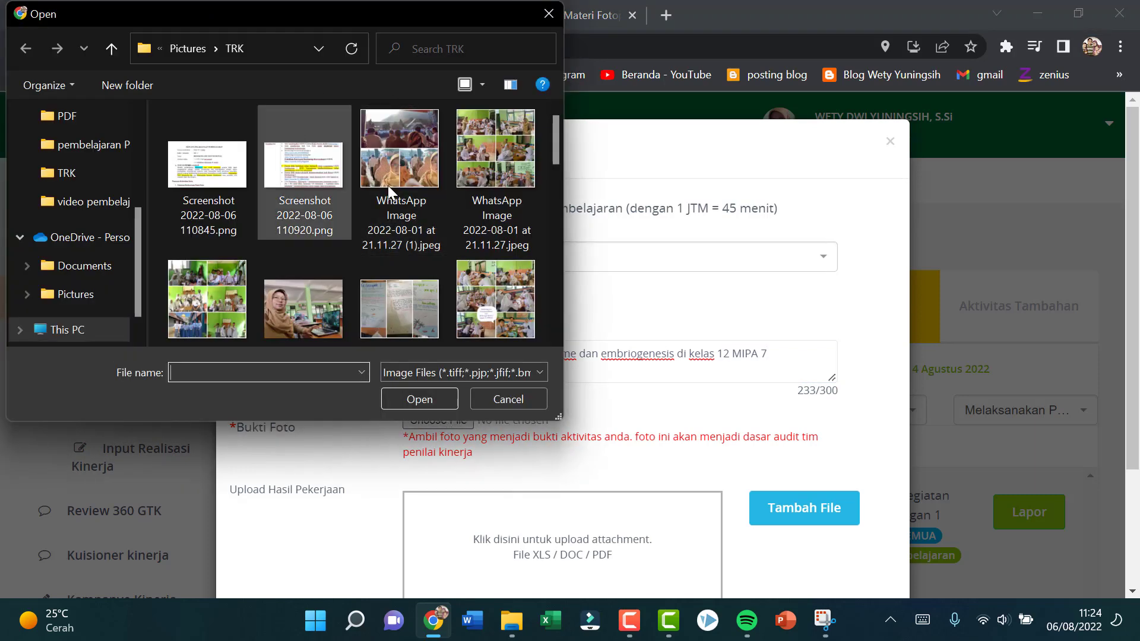
pyautogui.moveTo(559, 148); pyautogui.dragTo(580, 255)
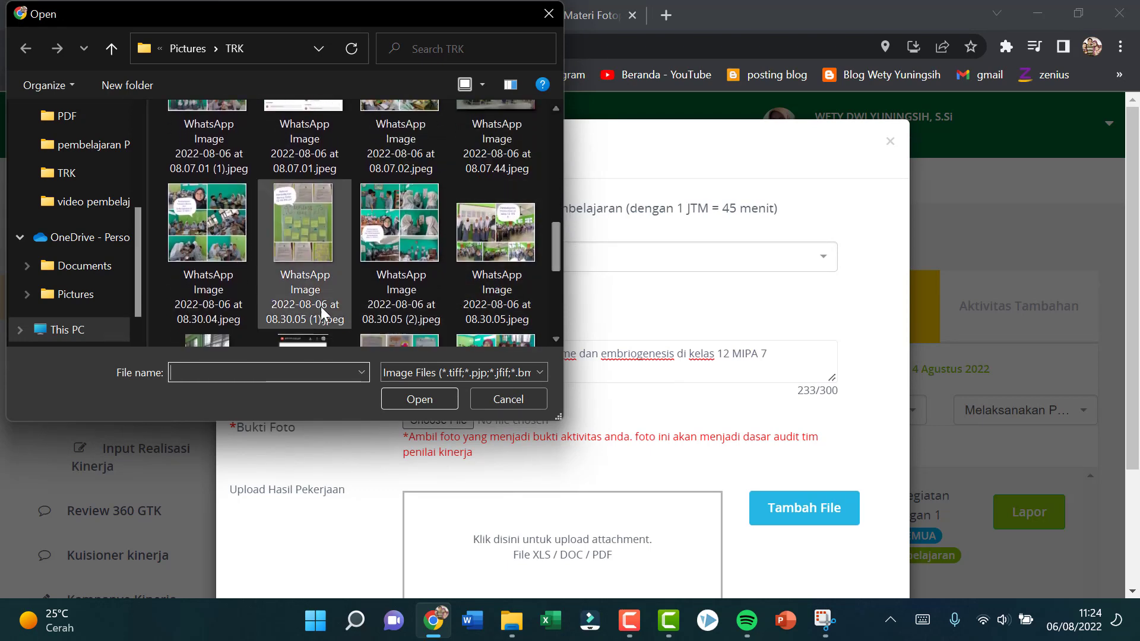
pyautogui.click(221, 243)
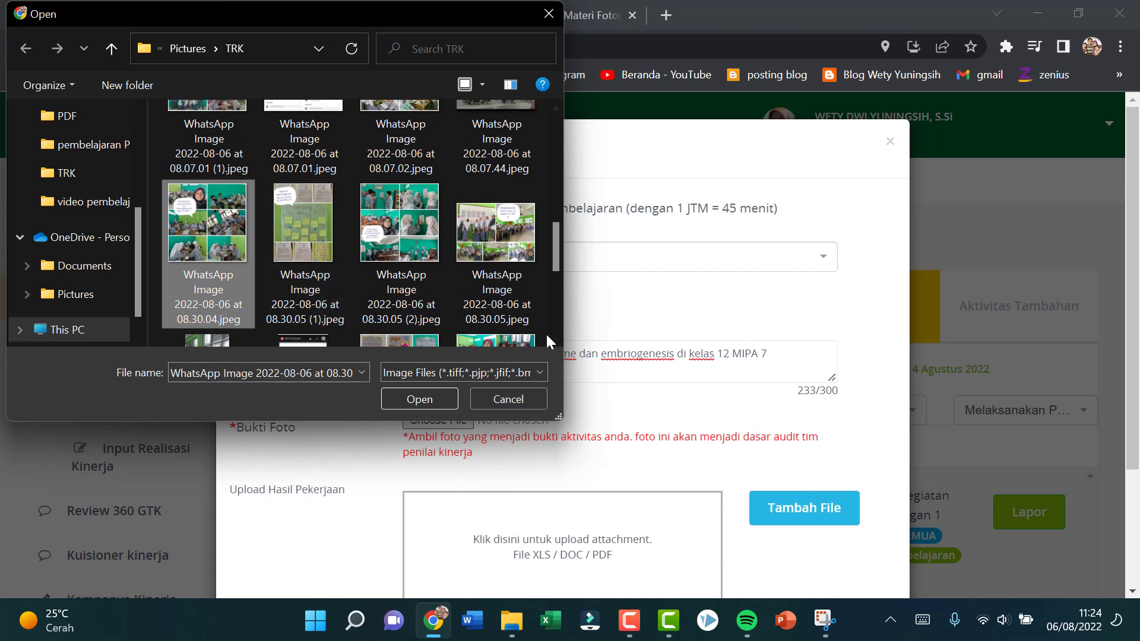
pyautogui.click(413, 400)
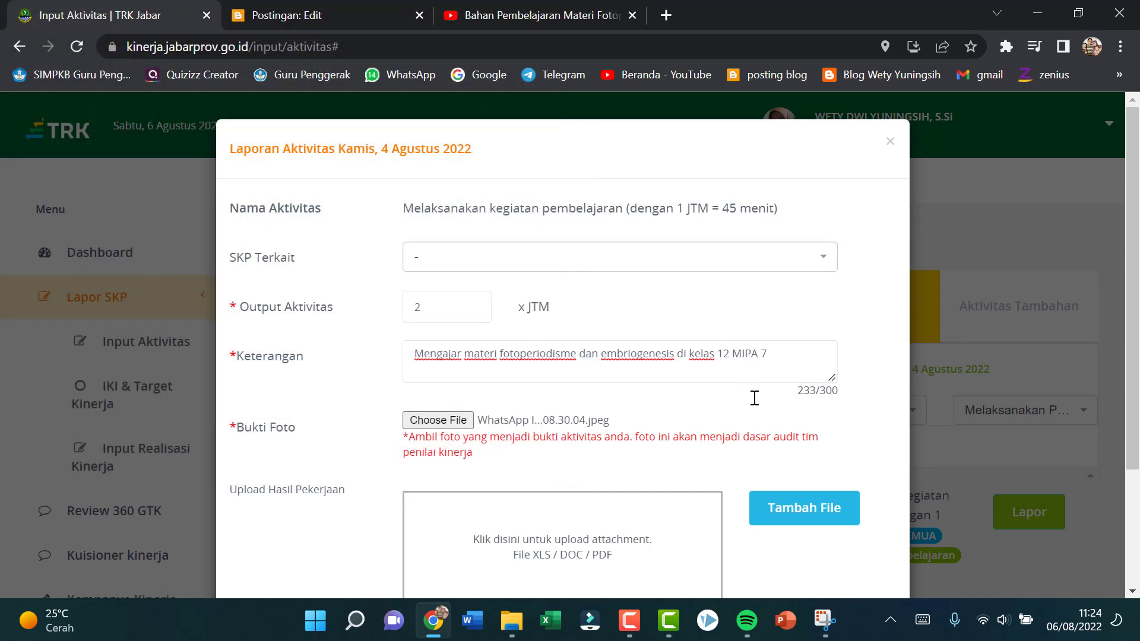
# Step: Add the "LKPD Fotoperiodisme dan embriogenesis 2022" PDF from the LKPD PTT folder as work result and save the 12 MIPA 7 report
pyautogui.scroll(-3, 716, 458)
pyautogui.click(796, 349)
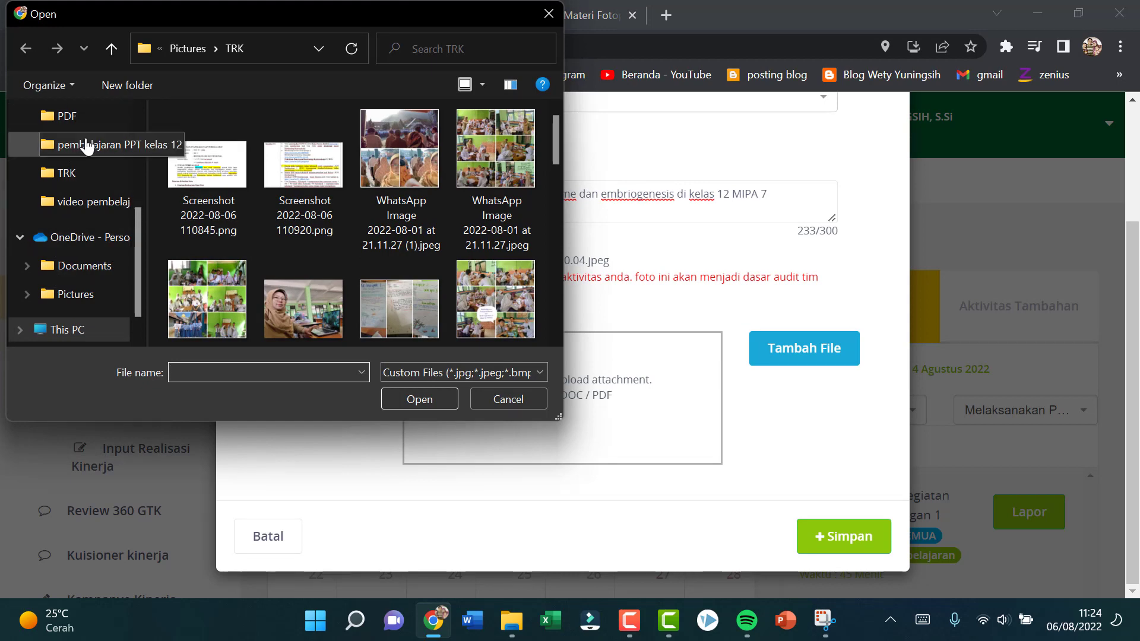
pyautogui.scroll(2, 95, 134)
pyautogui.click(96, 123)
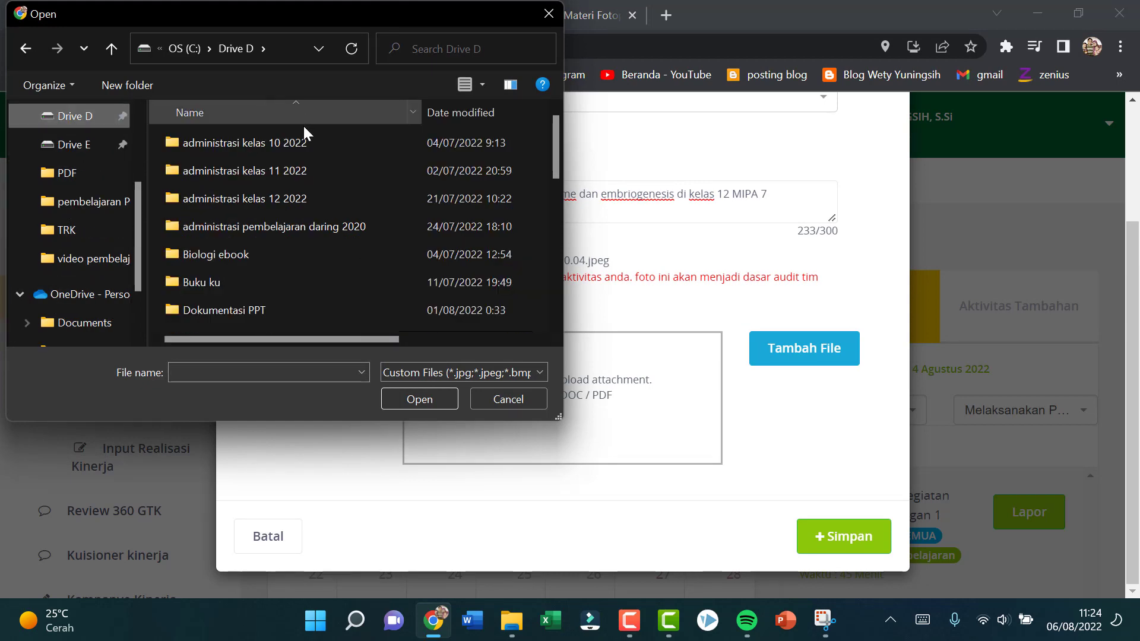
pyautogui.doubleClick(298, 229)
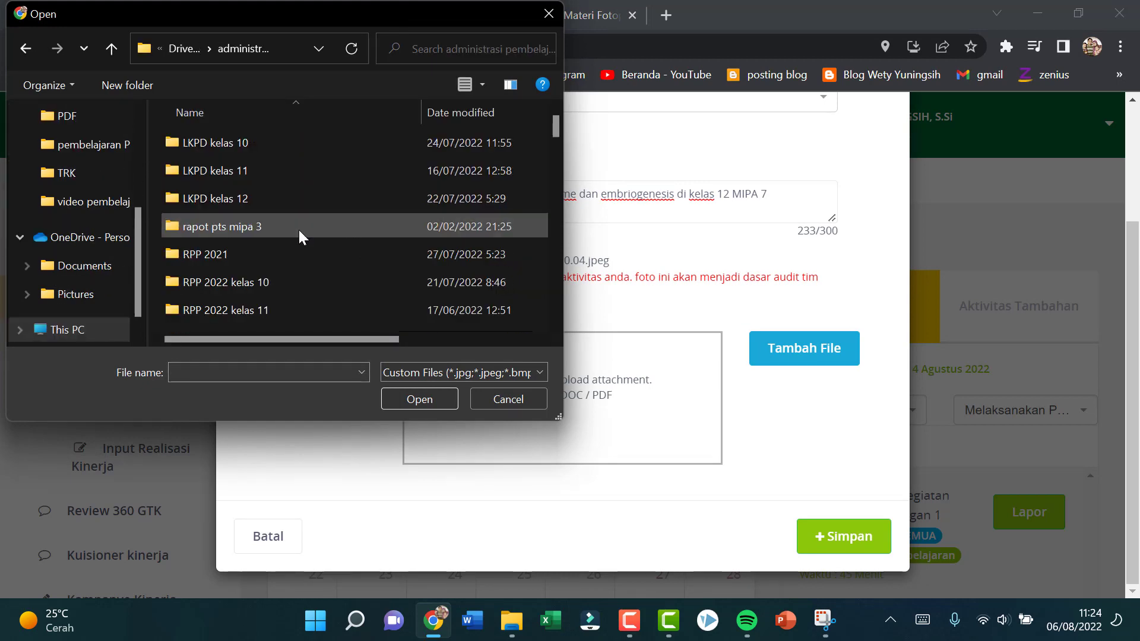
pyautogui.doubleClick(215, 195)
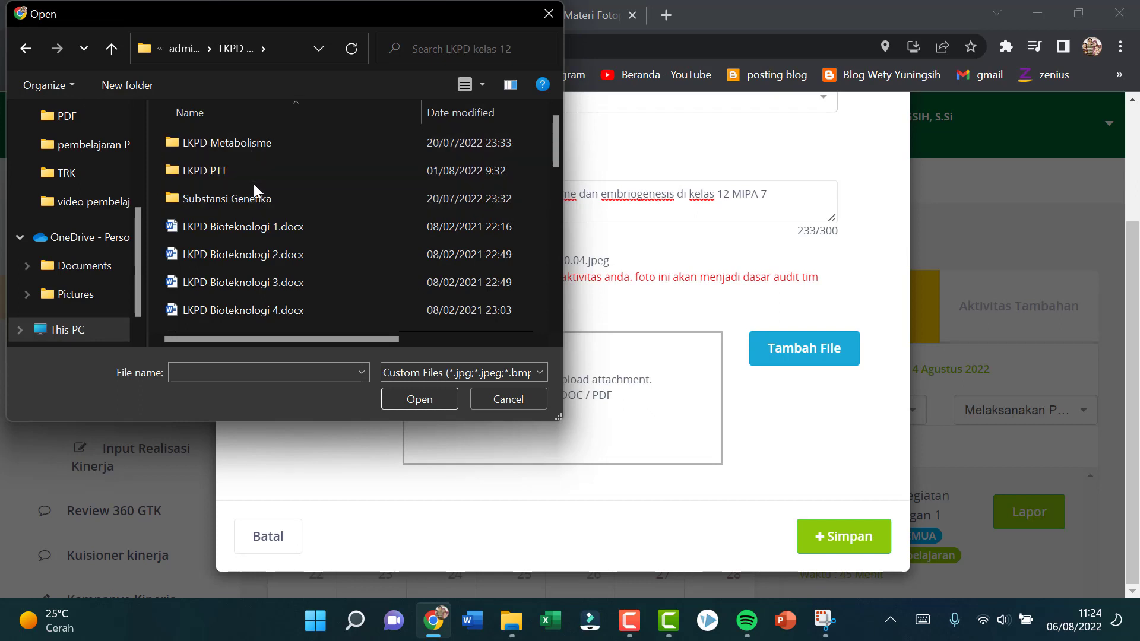
pyautogui.doubleClick(254, 176)
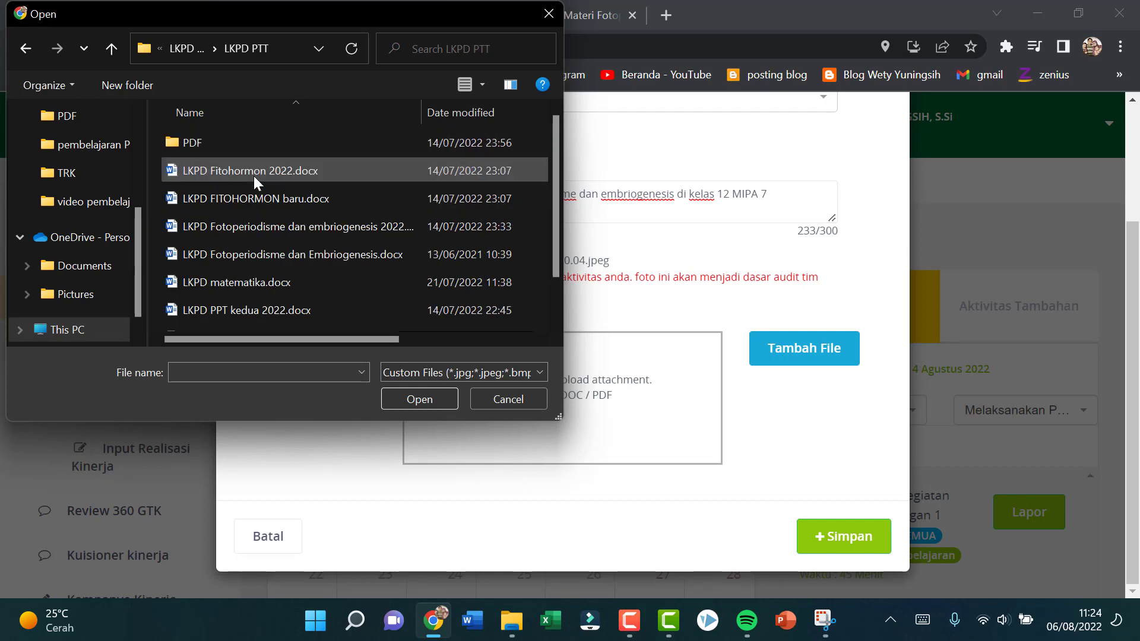
pyautogui.doubleClick(254, 138)
pyautogui.click(291, 170)
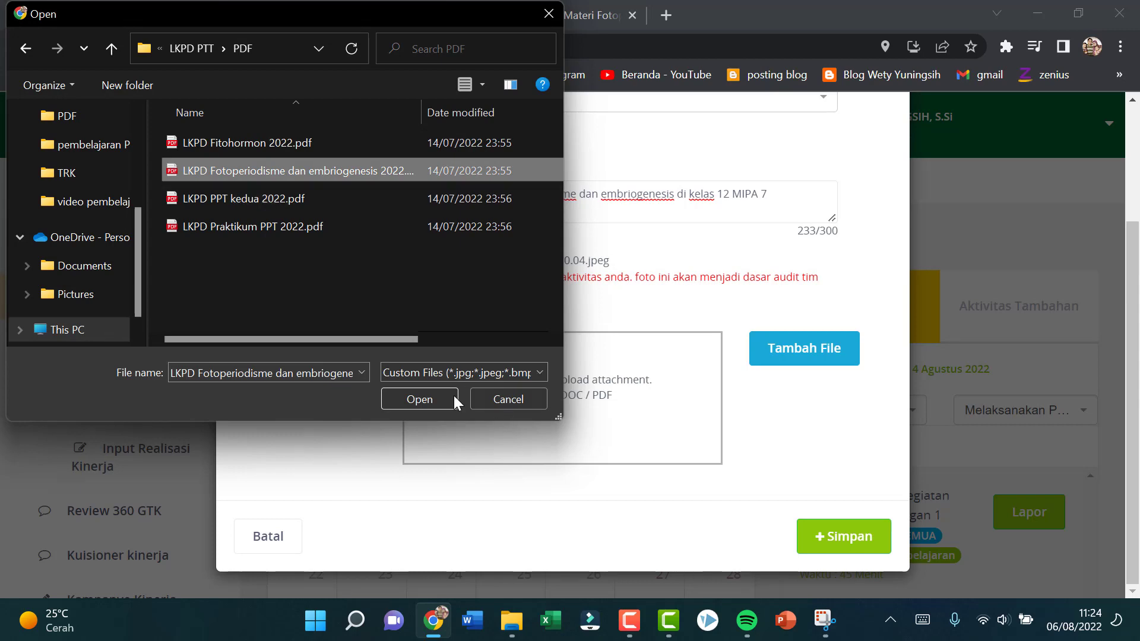
pyautogui.click(437, 402)
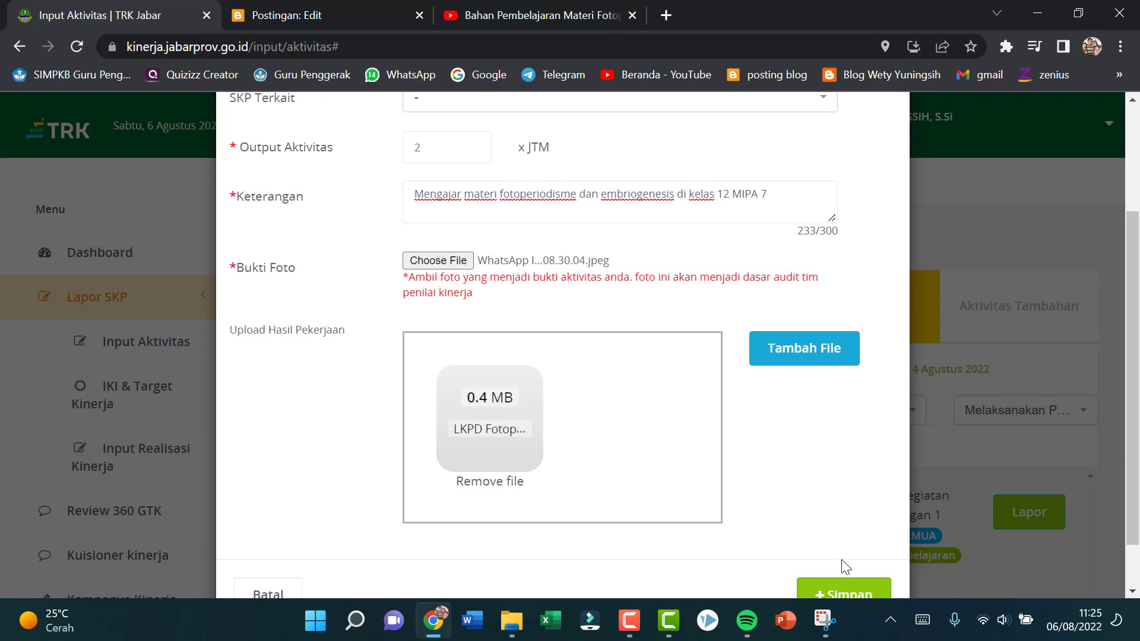
pyautogui.click(846, 589)
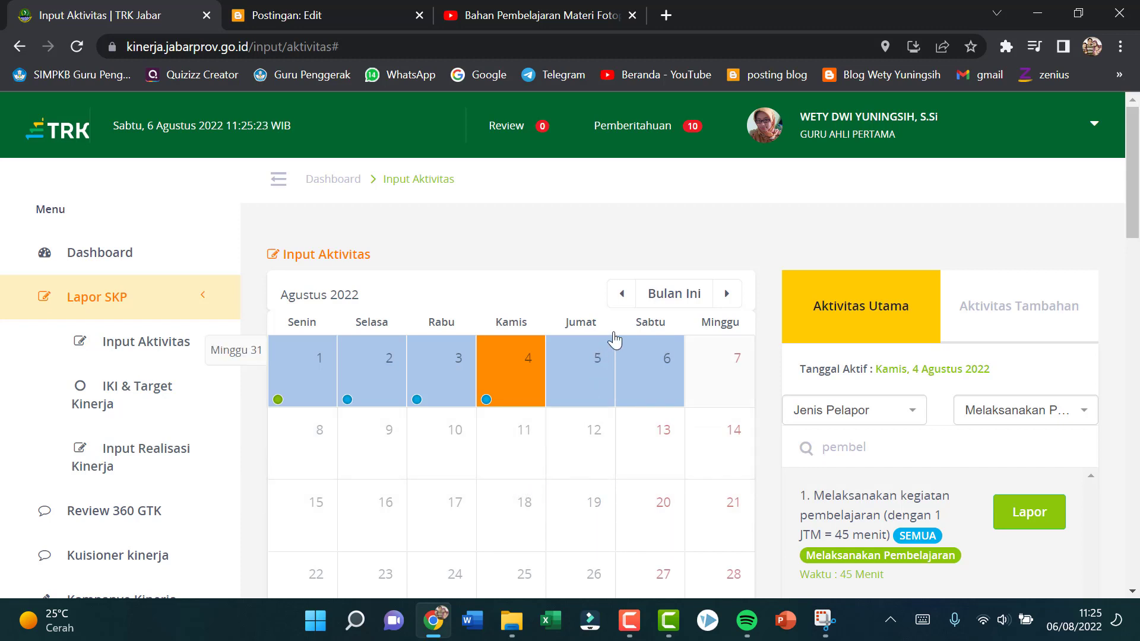
# Step: Search the main activities for "refleksi" and reset the activity type filter to "Jenis Aktivitas"
pyautogui.scroll(-1, 942, 514)
pyautogui.scroll(-3, 942, 512)
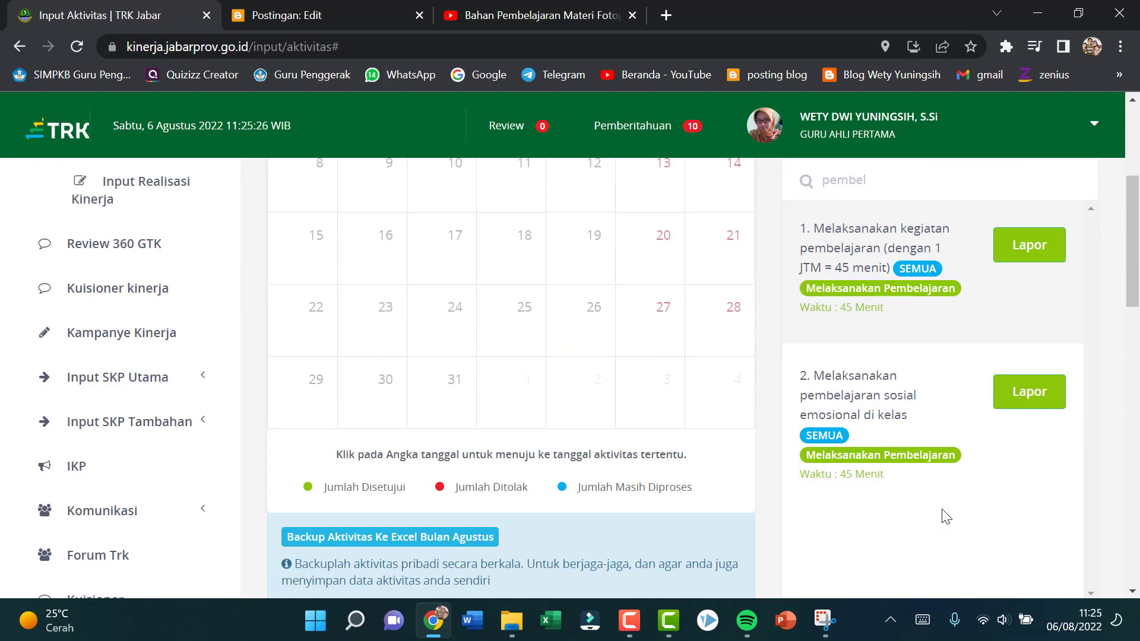
pyautogui.scroll(3, 859, 377)
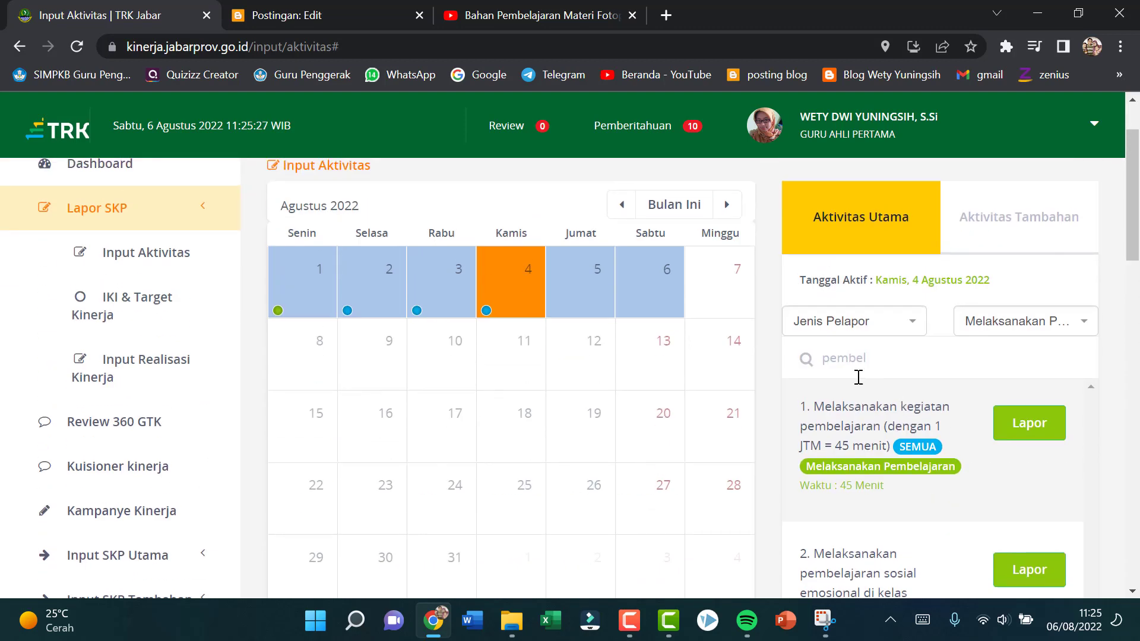
pyautogui.click(905, 357)
pyautogui.press('BackSpace')
pyautogui.press('BackSpace')
pyautogui.press('BackSpace')
pyautogui.press('BackSpace')
pyautogui.press('BackSpace')
pyautogui.press('BackSpace')
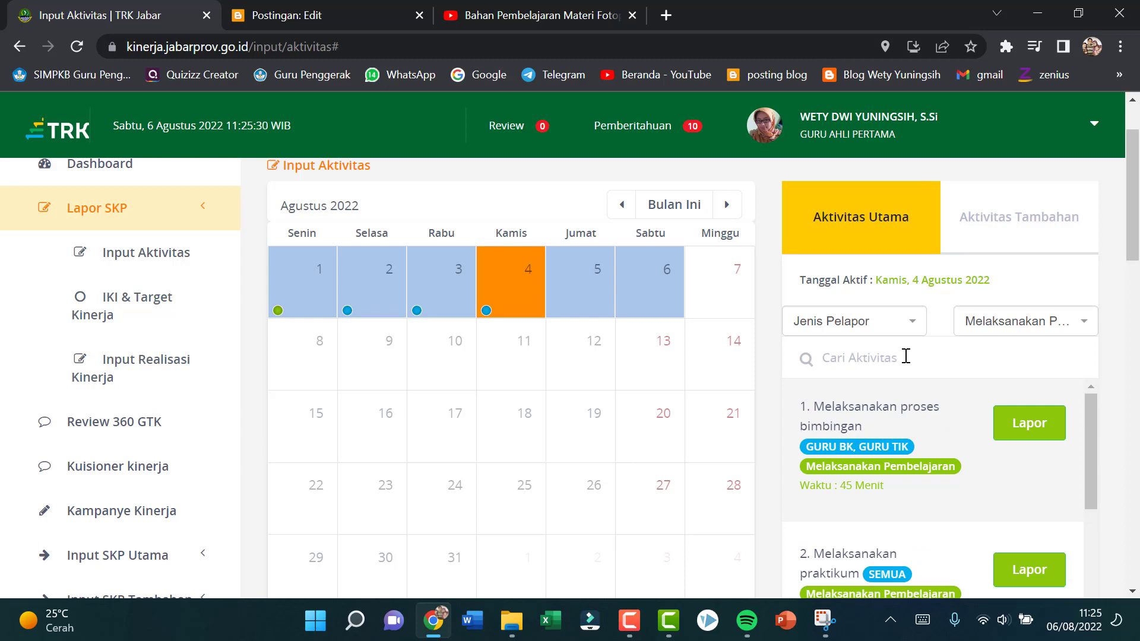
pyautogui.write('refle')
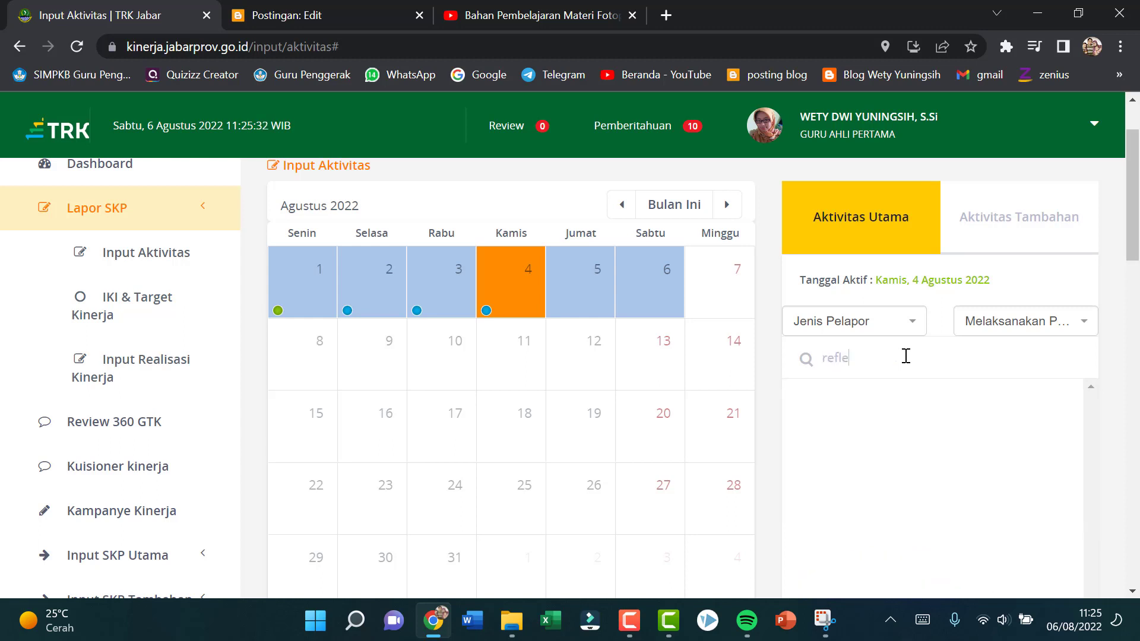
pyautogui.write('ksi')
pyautogui.click(1084, 325)
pyautogui.scroll(5, 1067, 410)
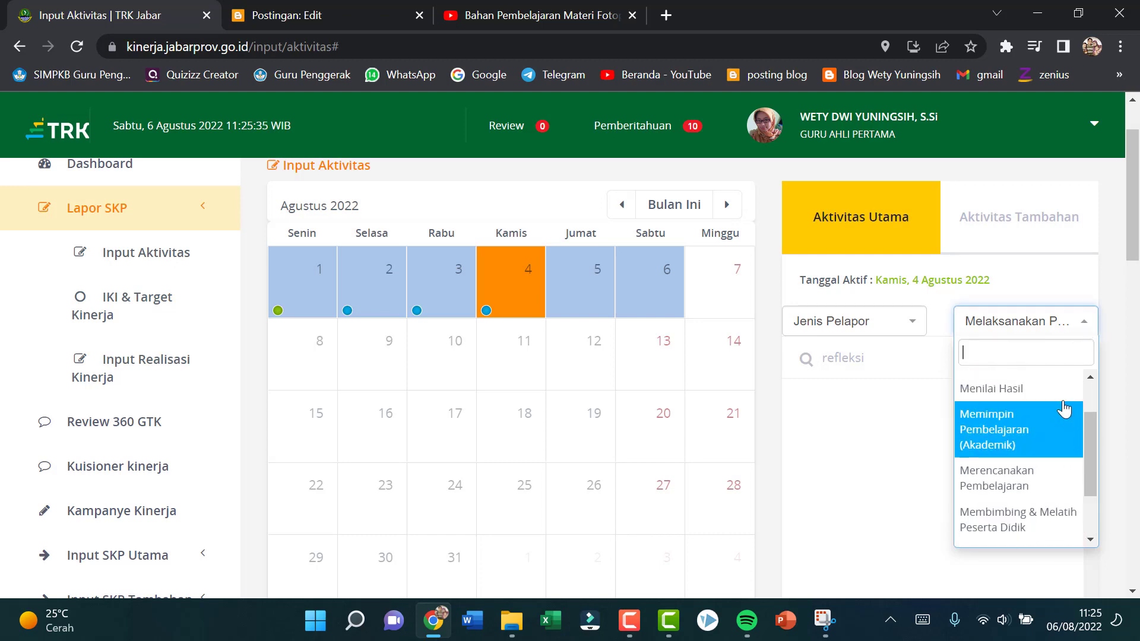
pyautogui.click(1028, 230)
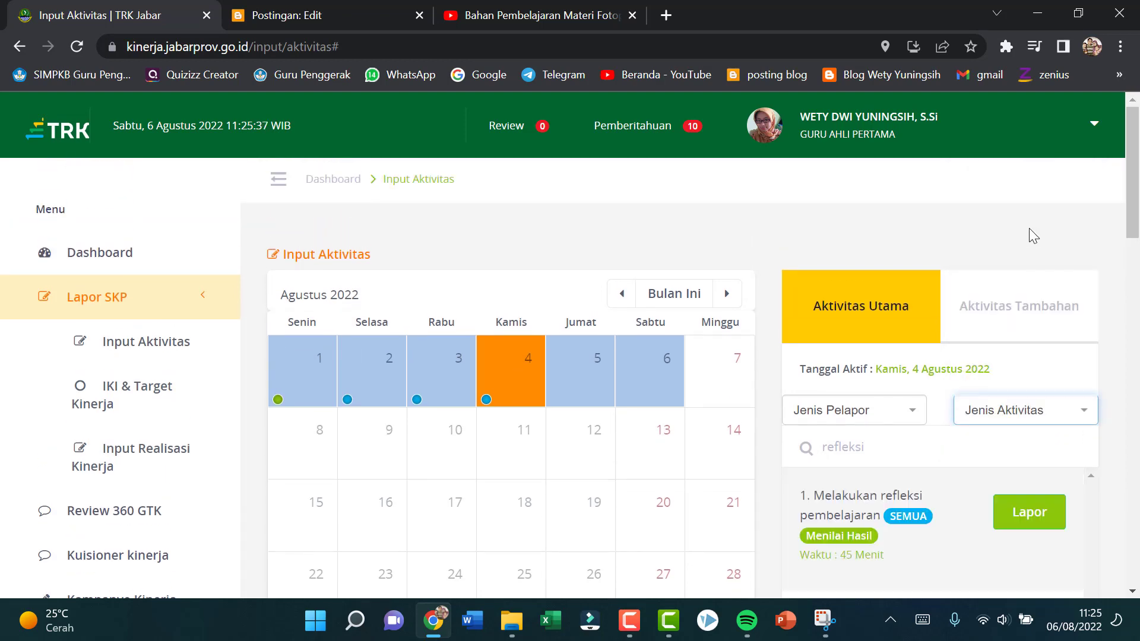
# Step: Start a "Melakukan refleksi pembelajaran" report for 4 August with the description "Melaksanakan refleksi pembelajaran Biologi di kelas"
pyautogui.click(1045, 515)
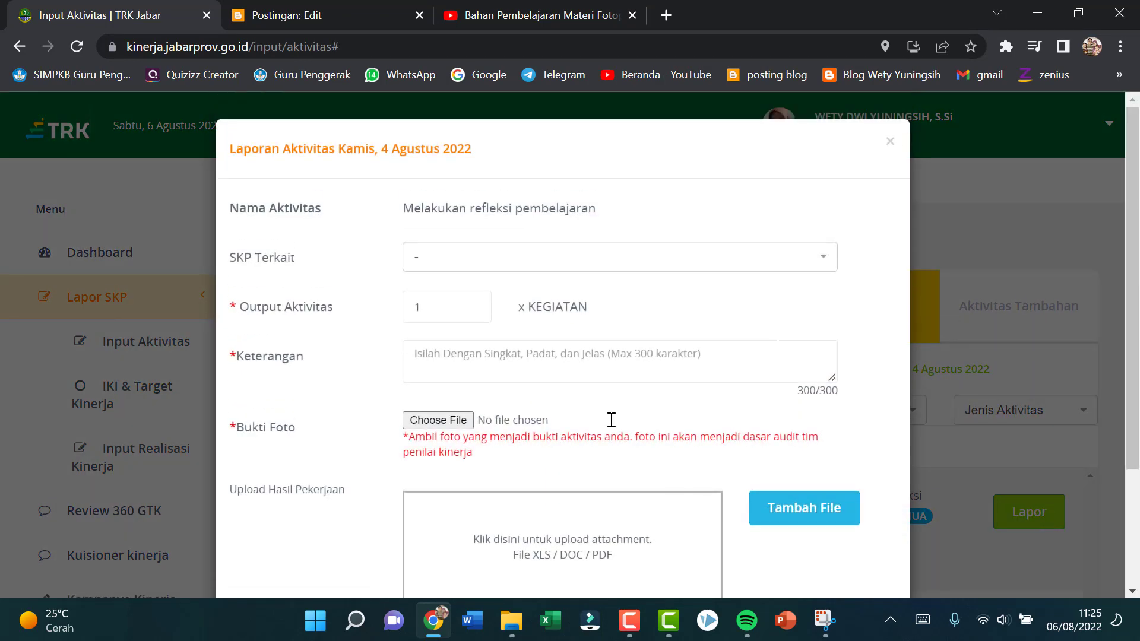
pyautogui.click(467, 362)
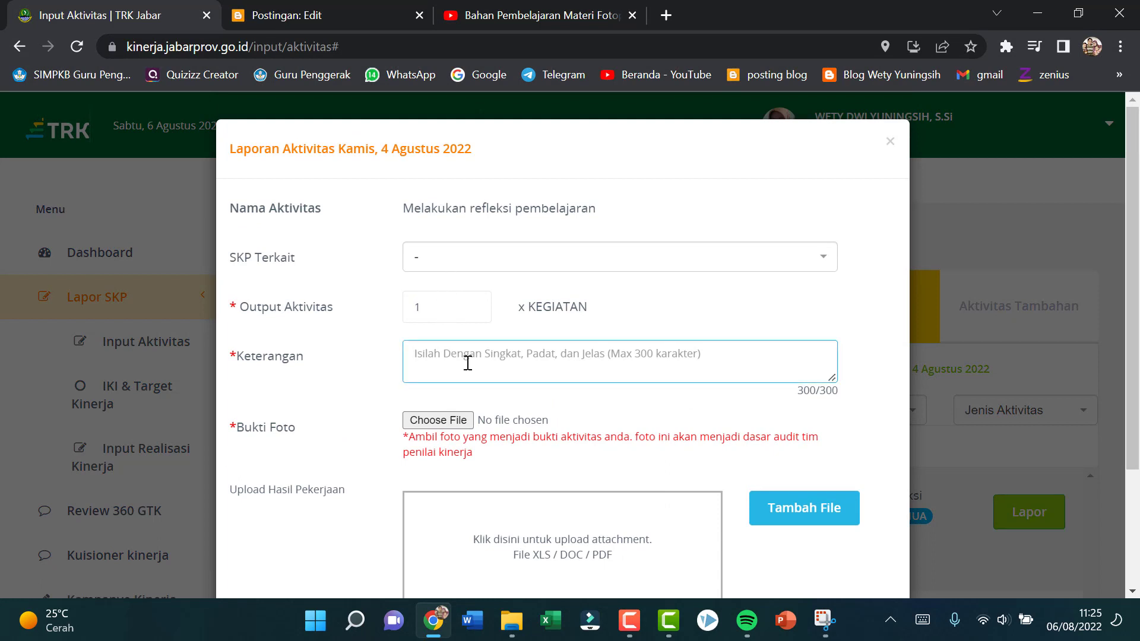
pyautogui.write('Melaksanaka')
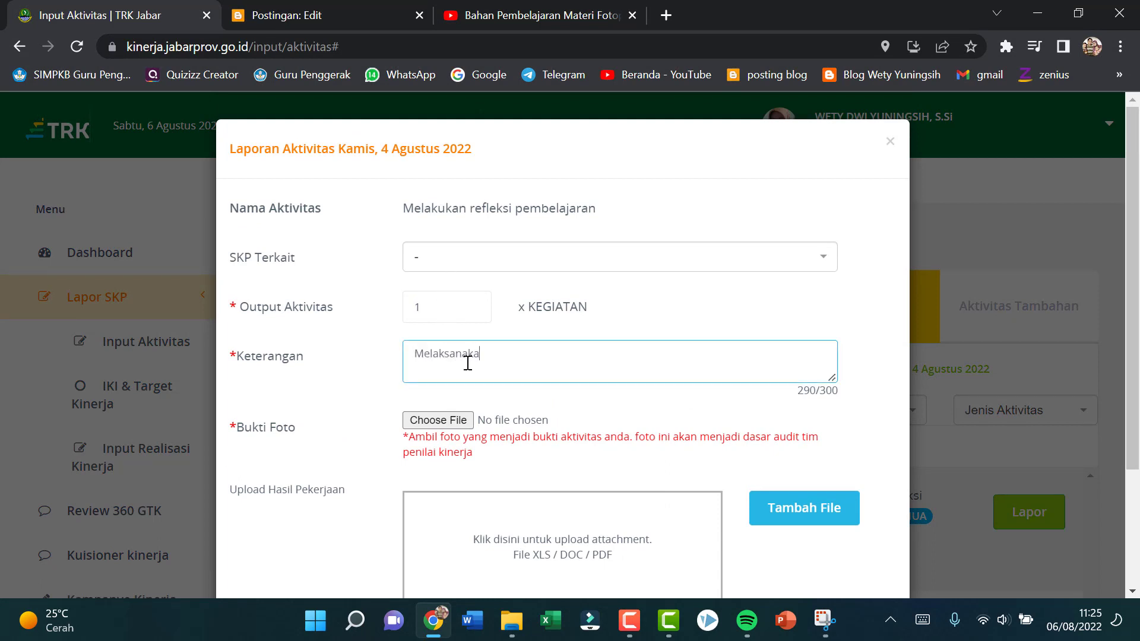
pyautogui.write('n refleksi pembelaja')
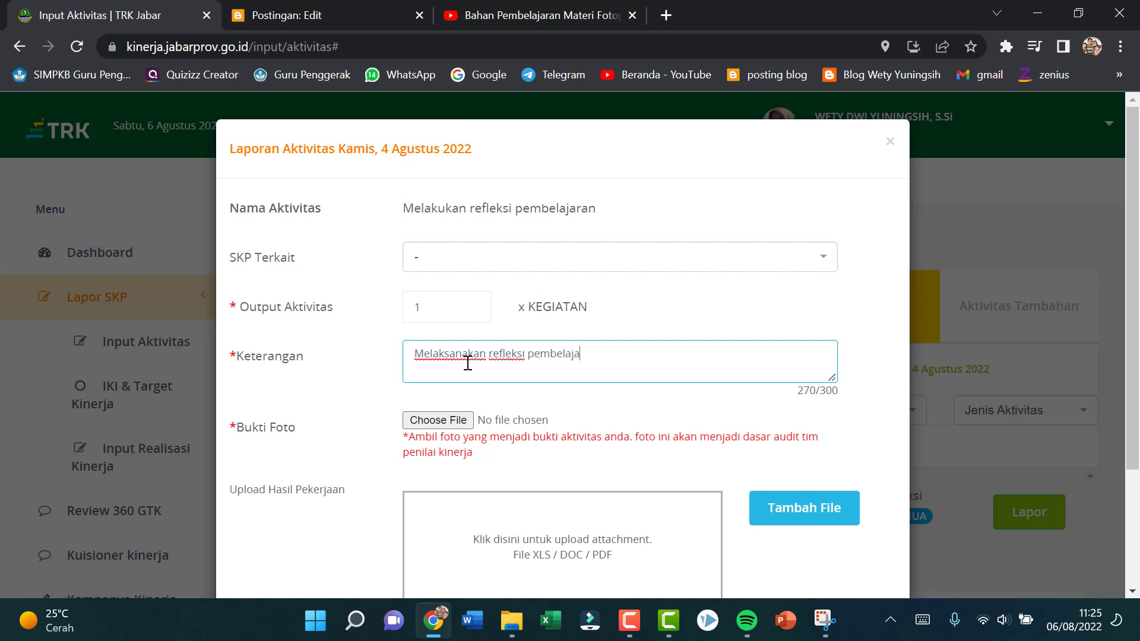
pyautogui.write('ran Biologi di kelas')
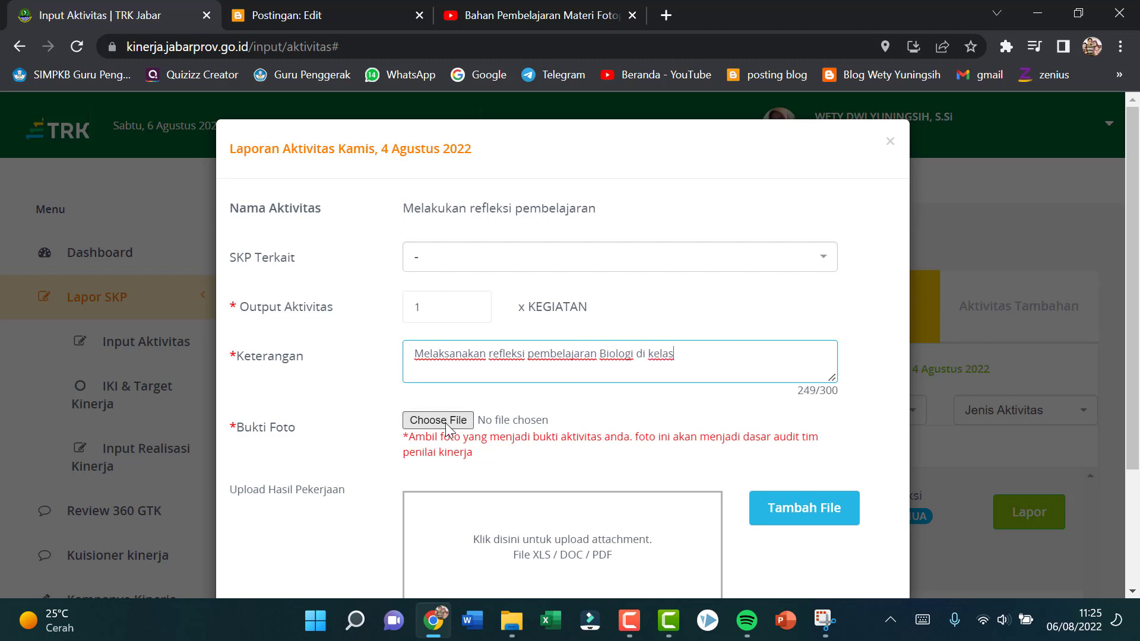
# Step: Attach the 2022-08-06 WhatsApp photo ending in "08.30.05 (1).jpeg" from the TRK folder as photo evidence and save the reflection report
pyautogui.click(439, 420)
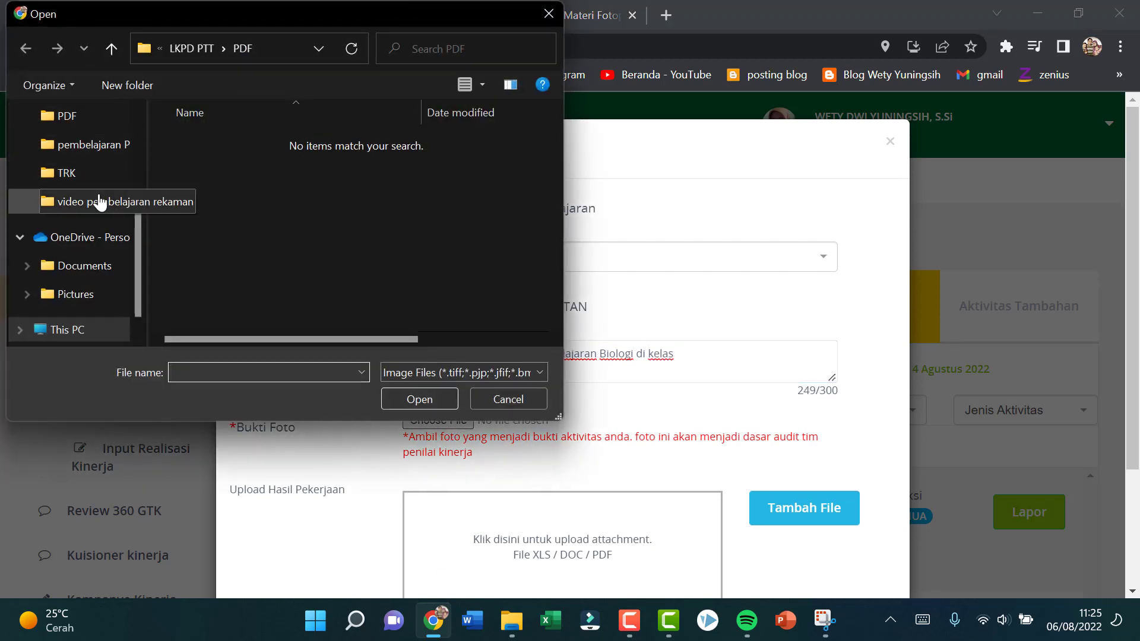
pyautogui.click(91, 170)
pyautogui.moveTo(554, 148); pyautogui.dragTo(576, 257)
pyautogui.click(284, 218)
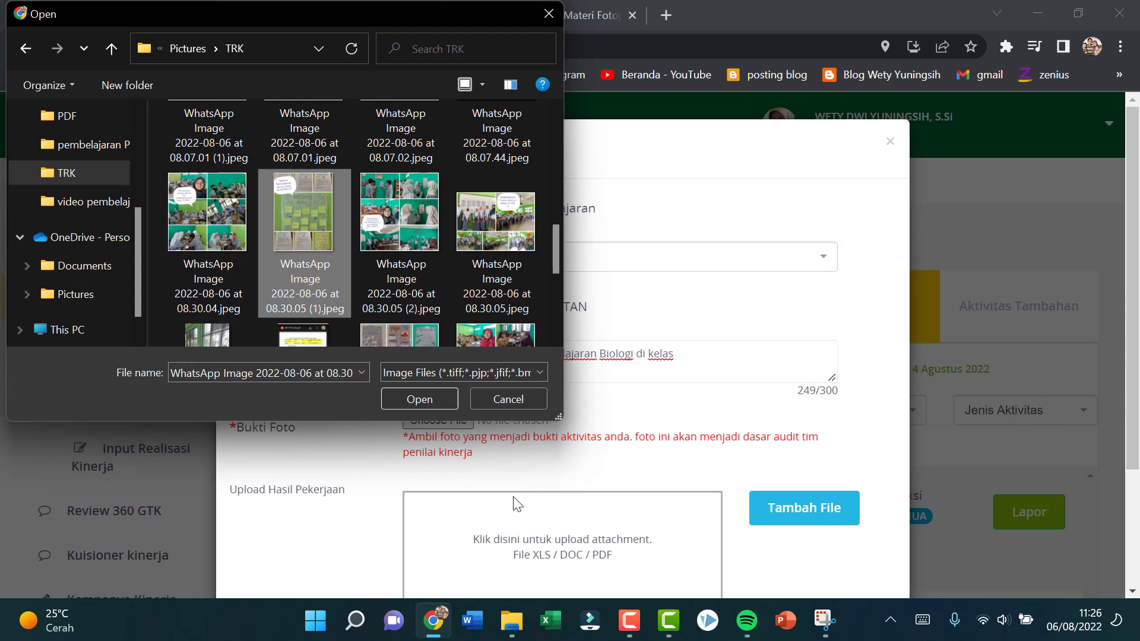
pyautogui.click(454, 409)
pyautogui.scroll(-3, 855, 463)
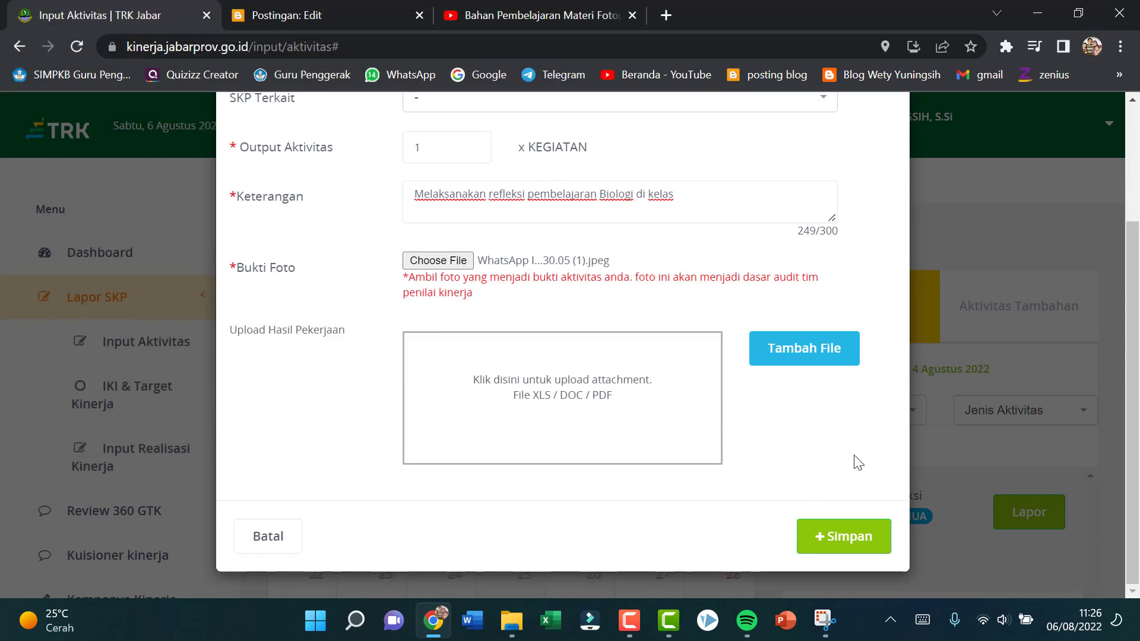
pyautogui.click(865, 547)
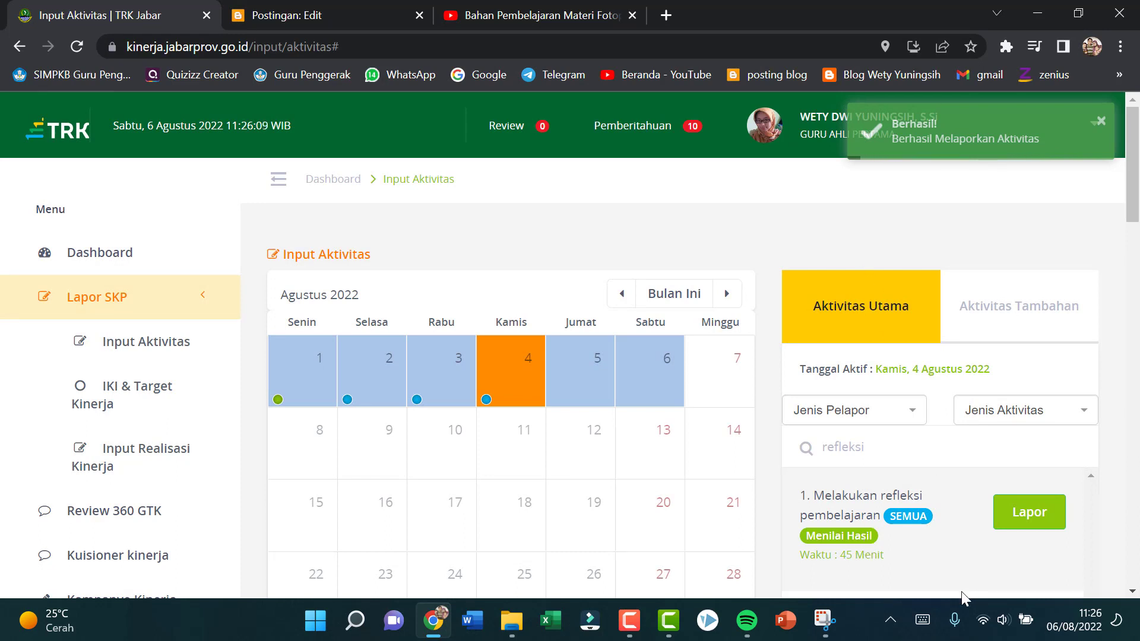
# Step: Switch the activity list for 4 August to the additional activities
pyautogui.click(1036, 315)
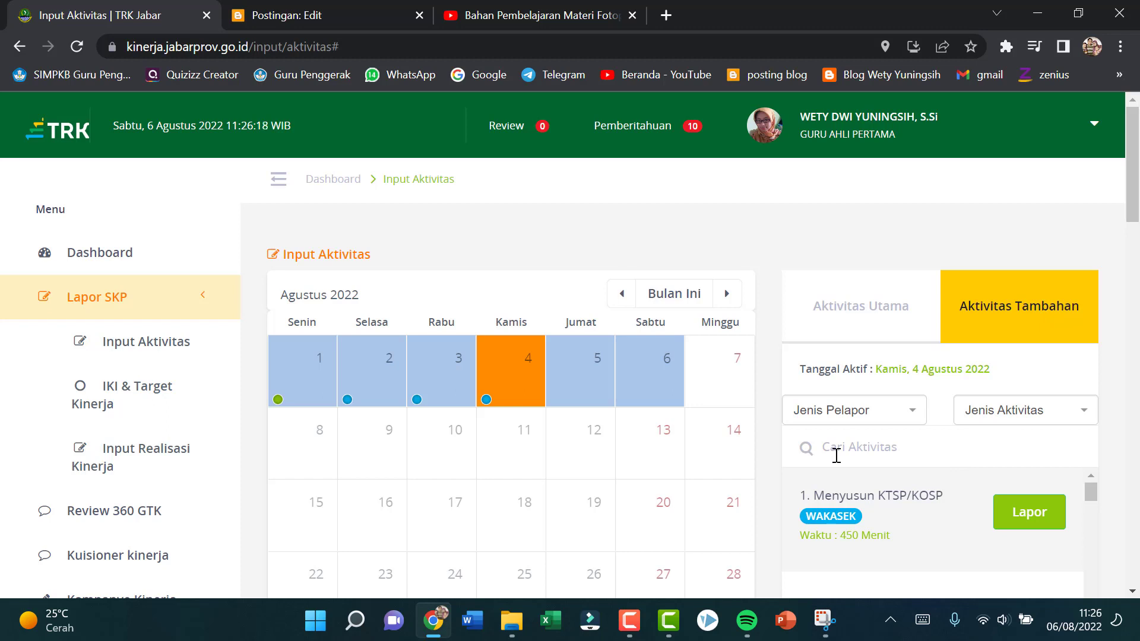
pyautogui.click(669, 631)
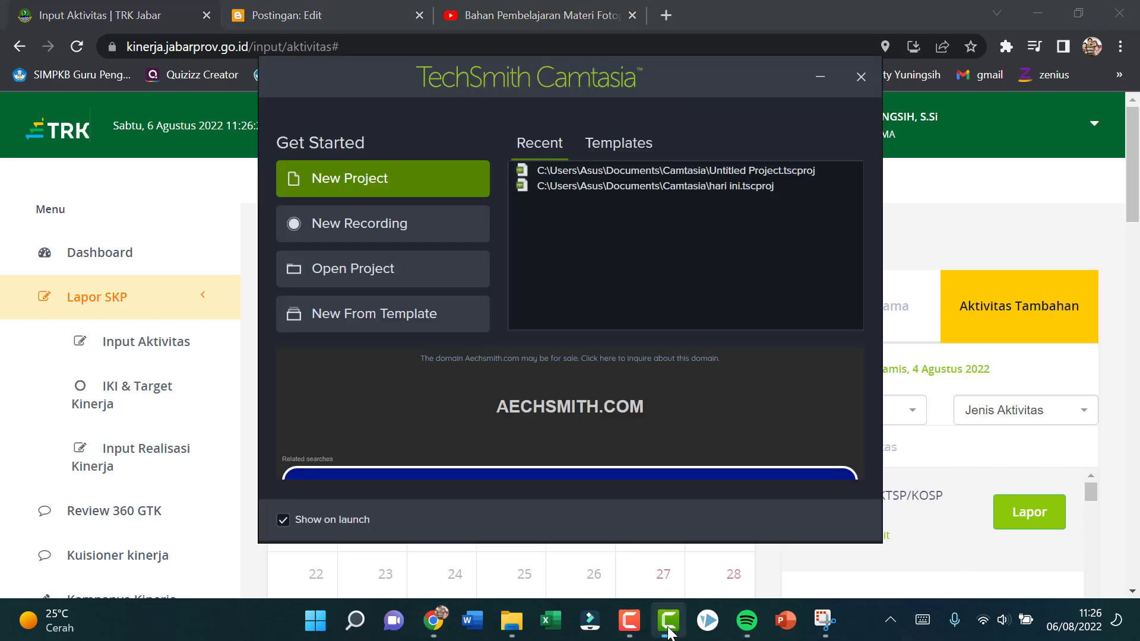
pyautogui.click(628, 631)
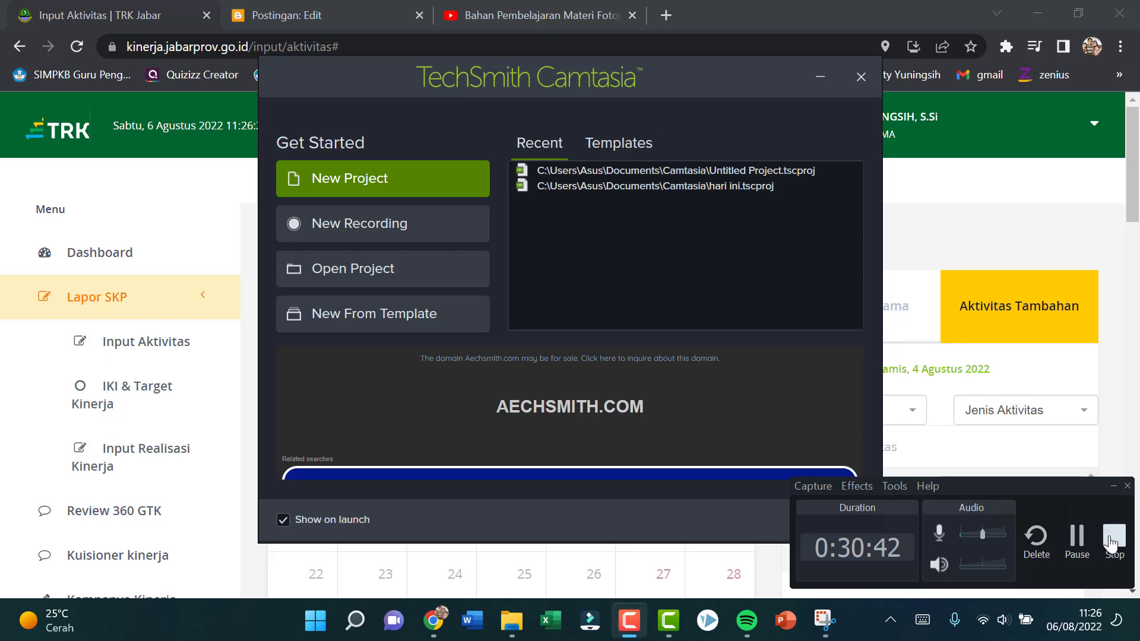
pyautogui.click(1077, 540)
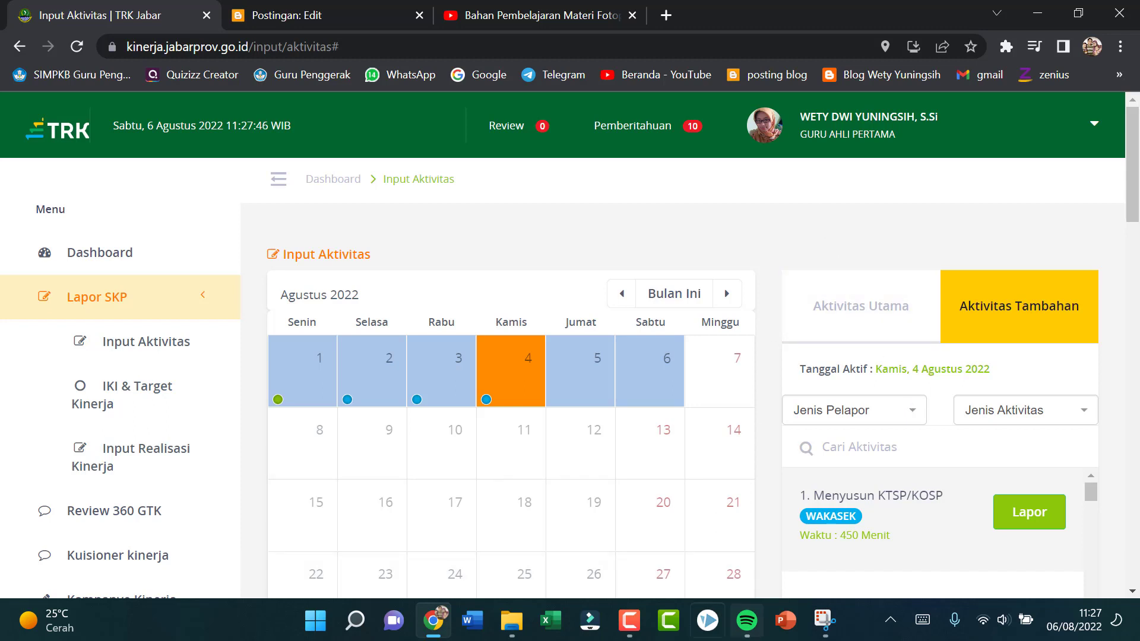
pyautogui.moveTo(624, 629)
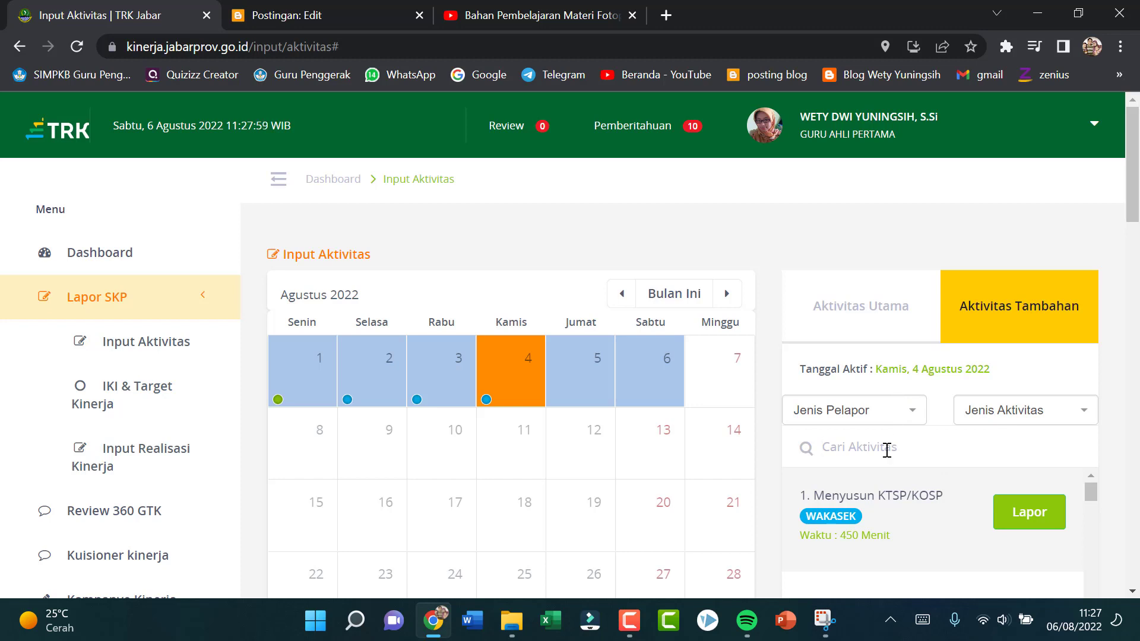
# Step: Search the additional activities for "mgmp" and start a "Berbagi praktik baik di komunitas praktisi sekolah/MGMP" report
pyautogui.write('mgmp')
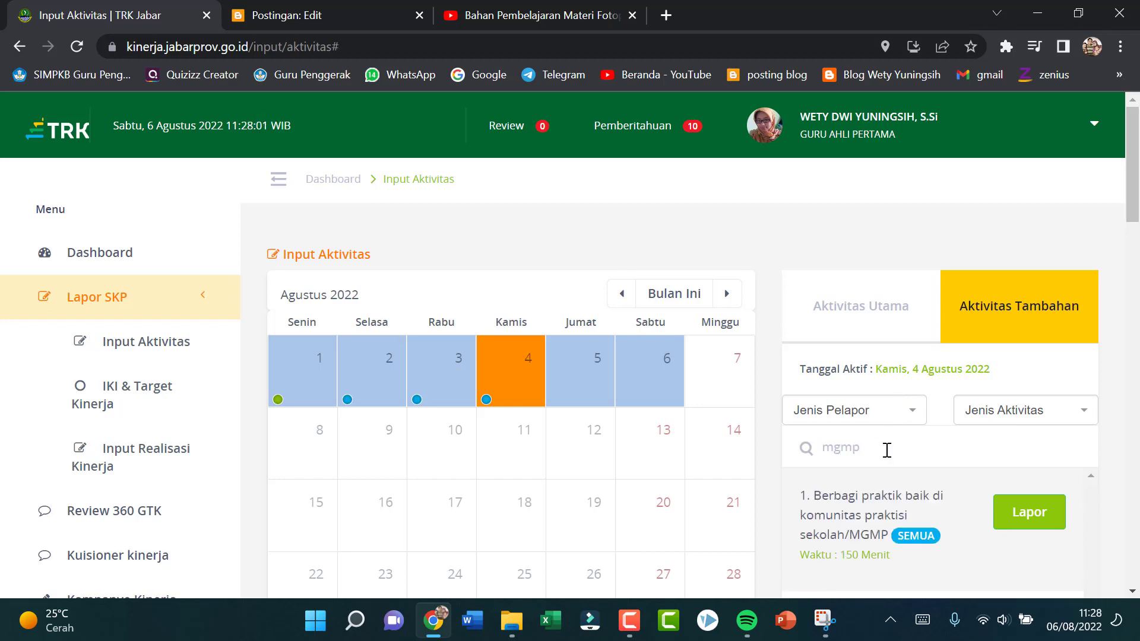
pyautogui.scroll(-3, 954, 448)
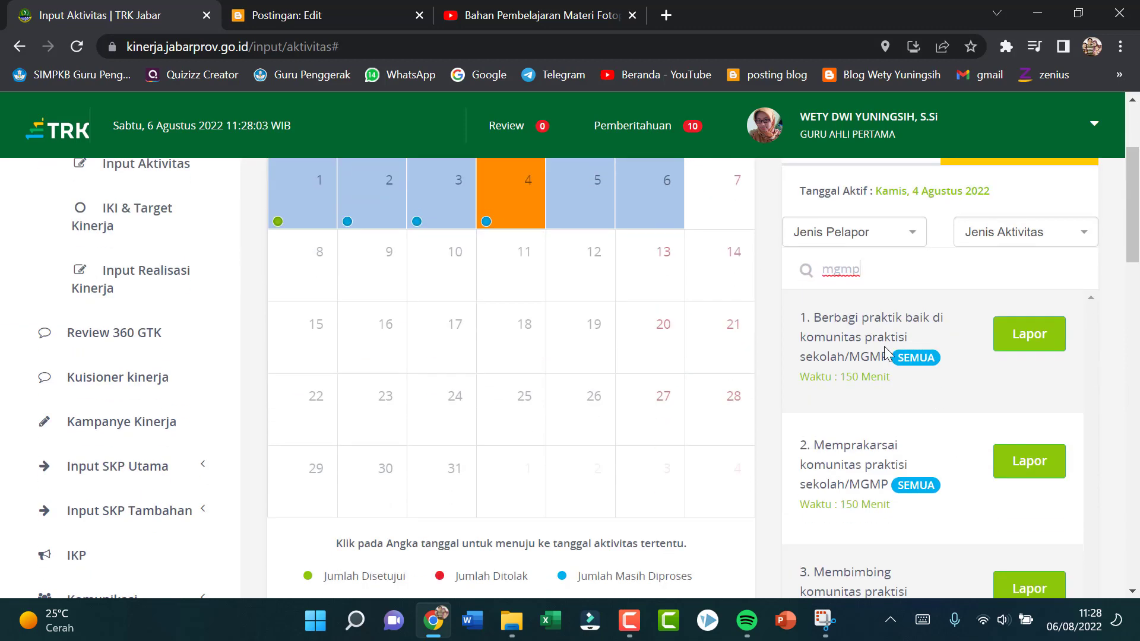
pyautogui.click(1033, 344)
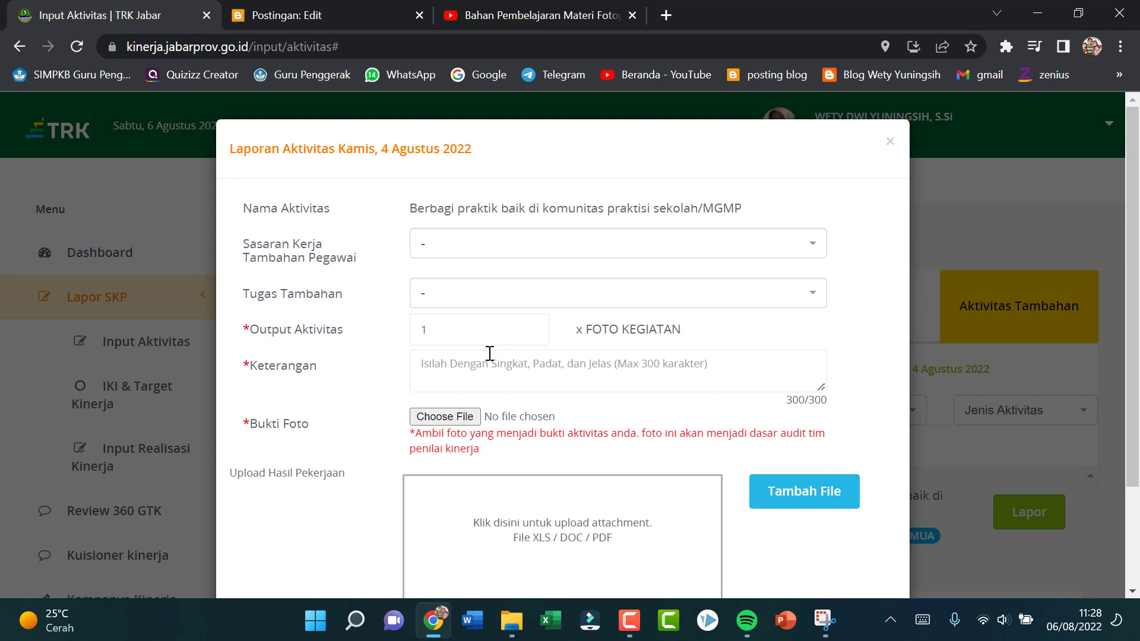
# Step: Enter the report description "Mengadakan diskusi dengan rekan Guru satu MGMP Biologi di sekolah"
pyautogui.click(436, 358)
pyautogui.write('M')
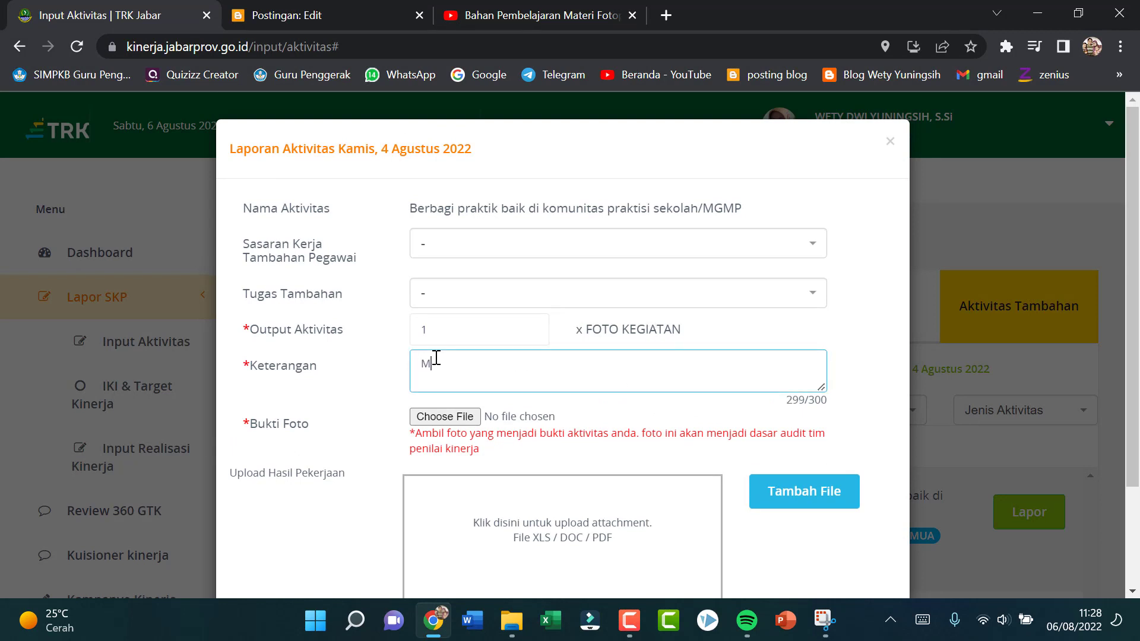
pyautogui.write('engadakan diskusi ')
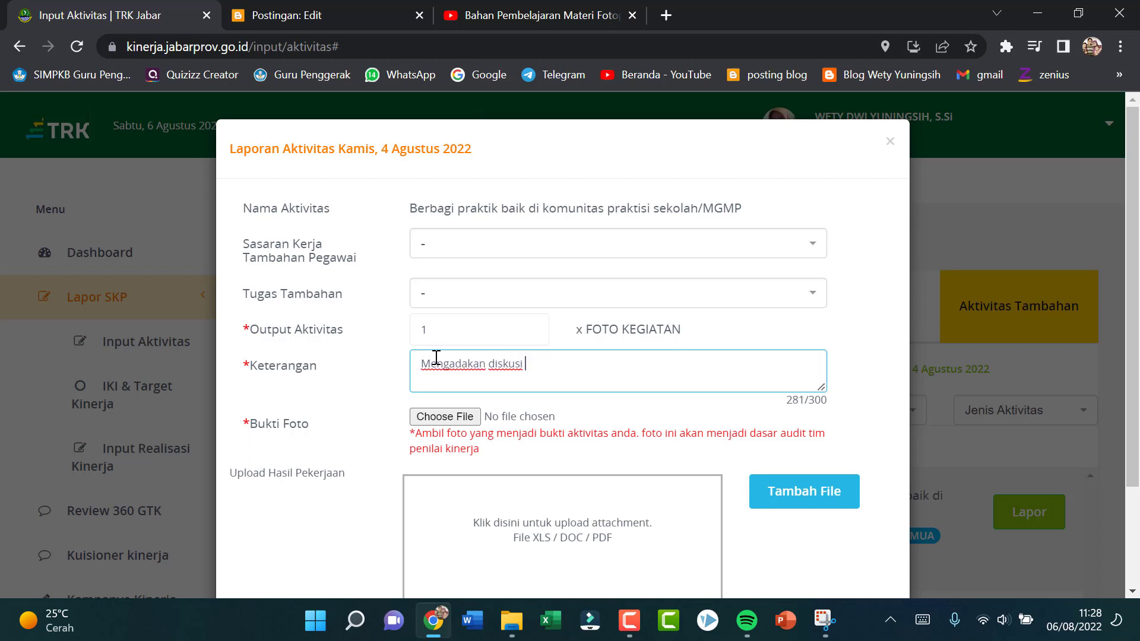
pyautogui.write('berdengan rekan Guru ')
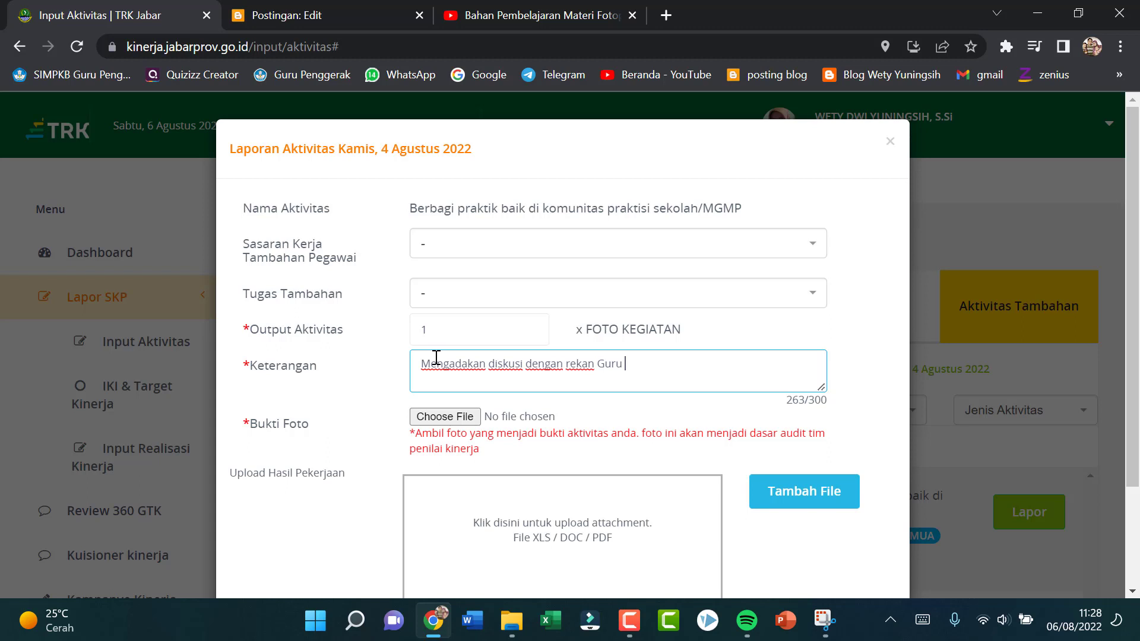
pyautogui.write('satu MGMP Biologi di sekolah')
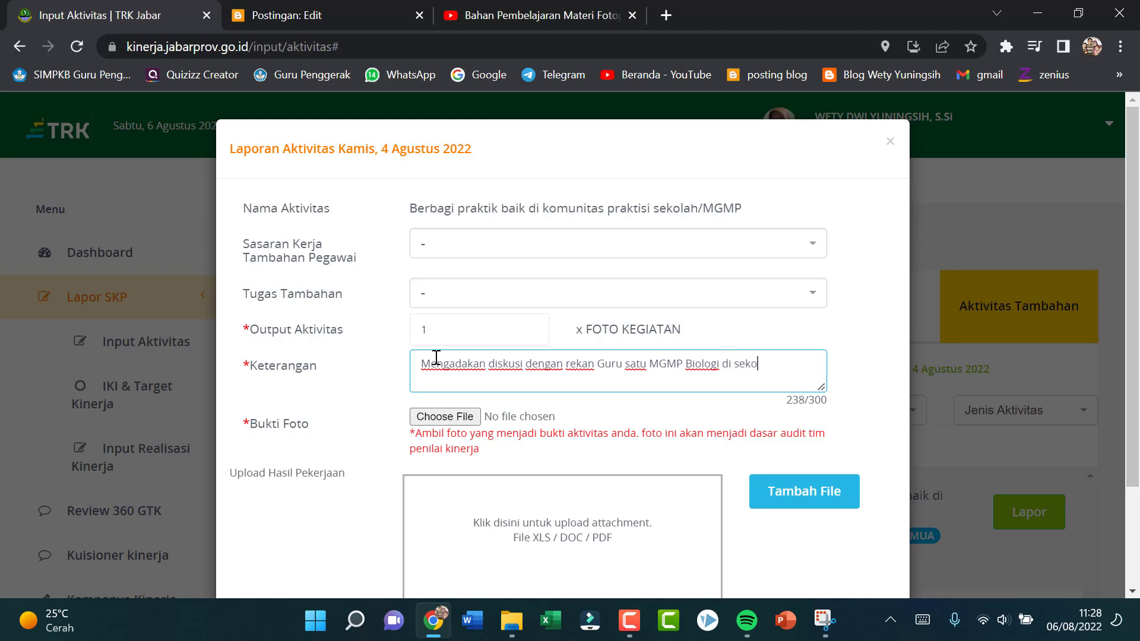
# Step: Attach the 2022-08-06 WhatsApp photo ending in "08.30.06.jpeg" as photo evidence and save the MGMP report
pyautogui.click(465, 420)
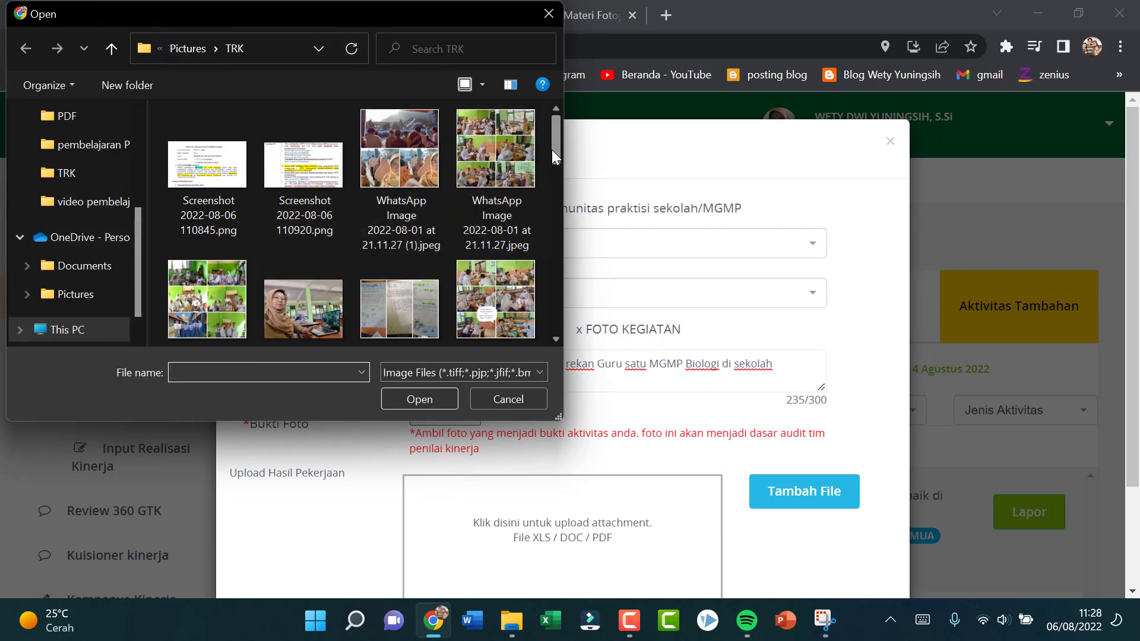
pyautogui.moveTo(555, 148); pyautogui.dragTo(583, 286)
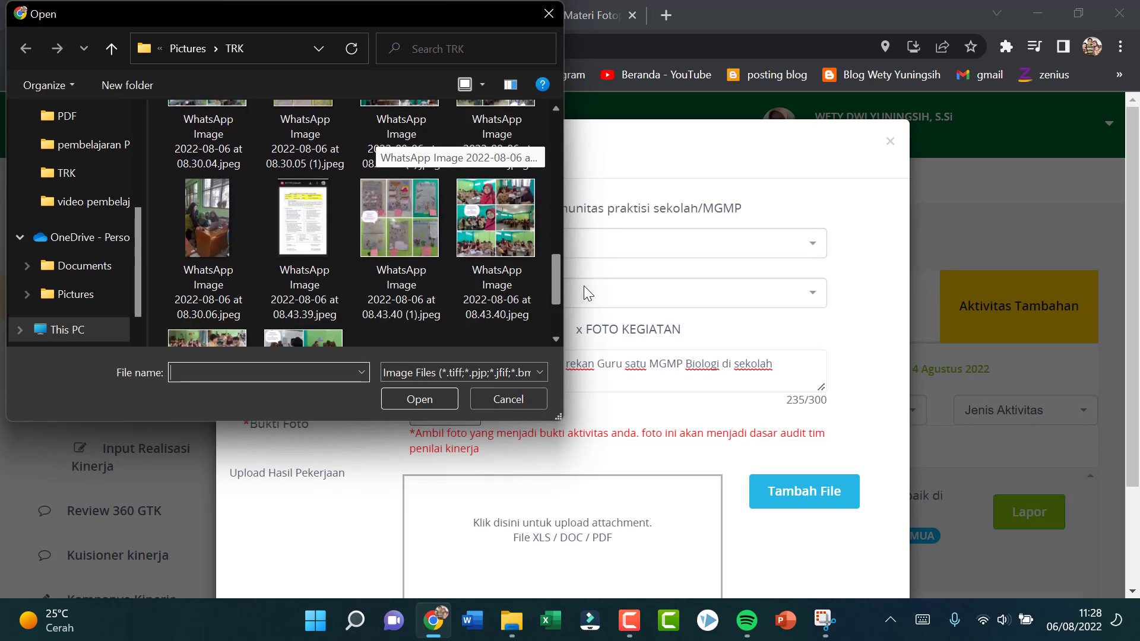
pyautogui.click(208, 235)
pyautogui.click(410, 399)
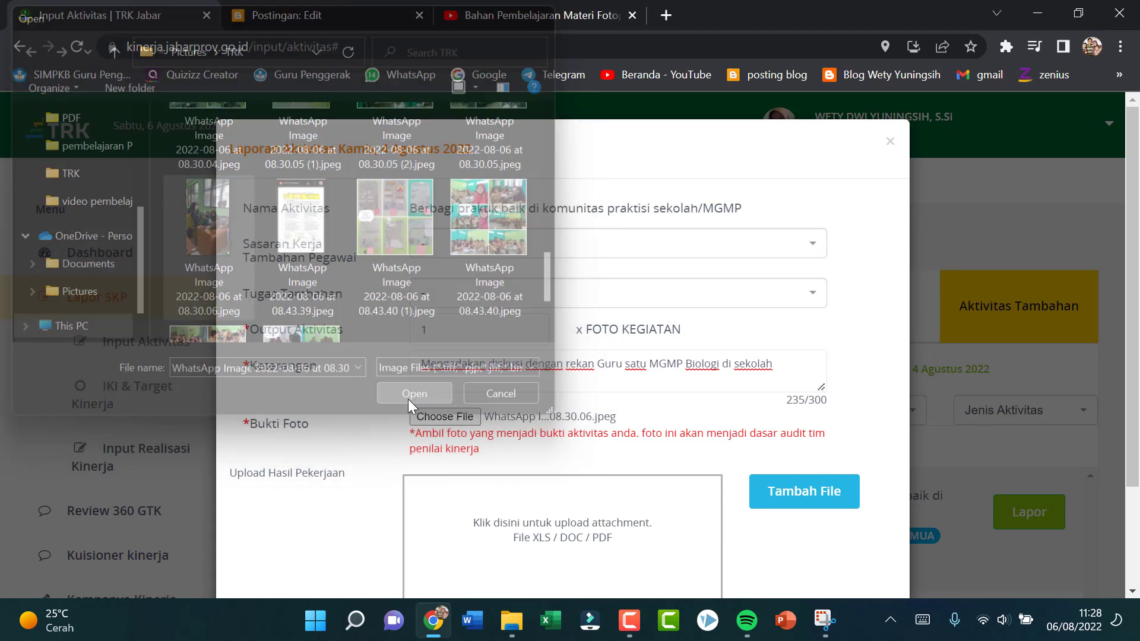
pyautogui.scroll(-2, 591, 542)
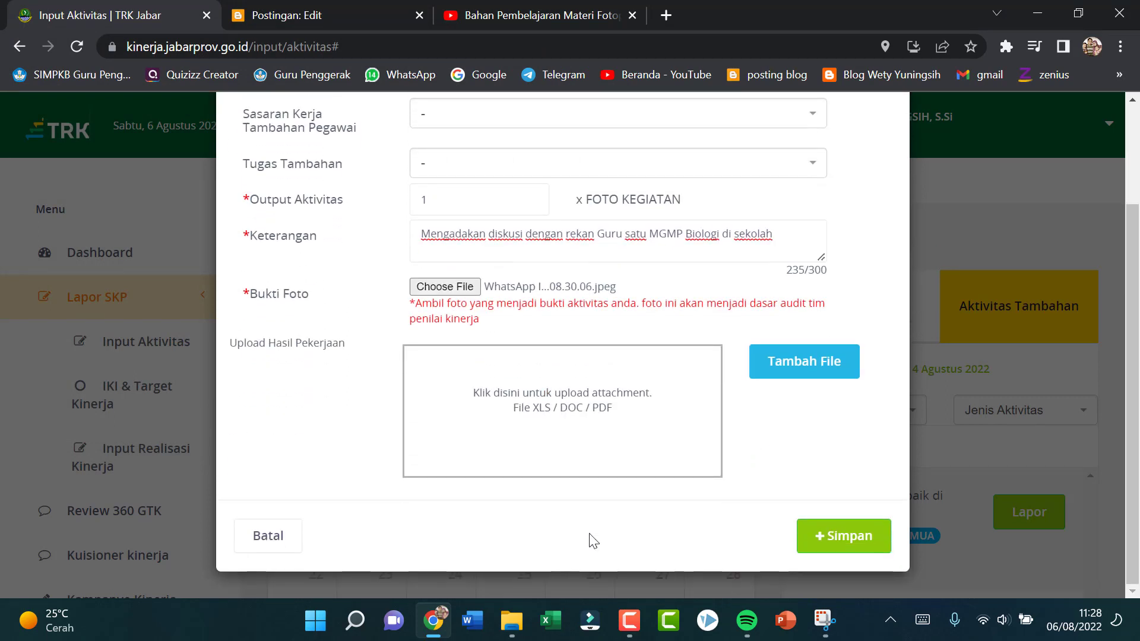
pyautogui.click(830, 545)
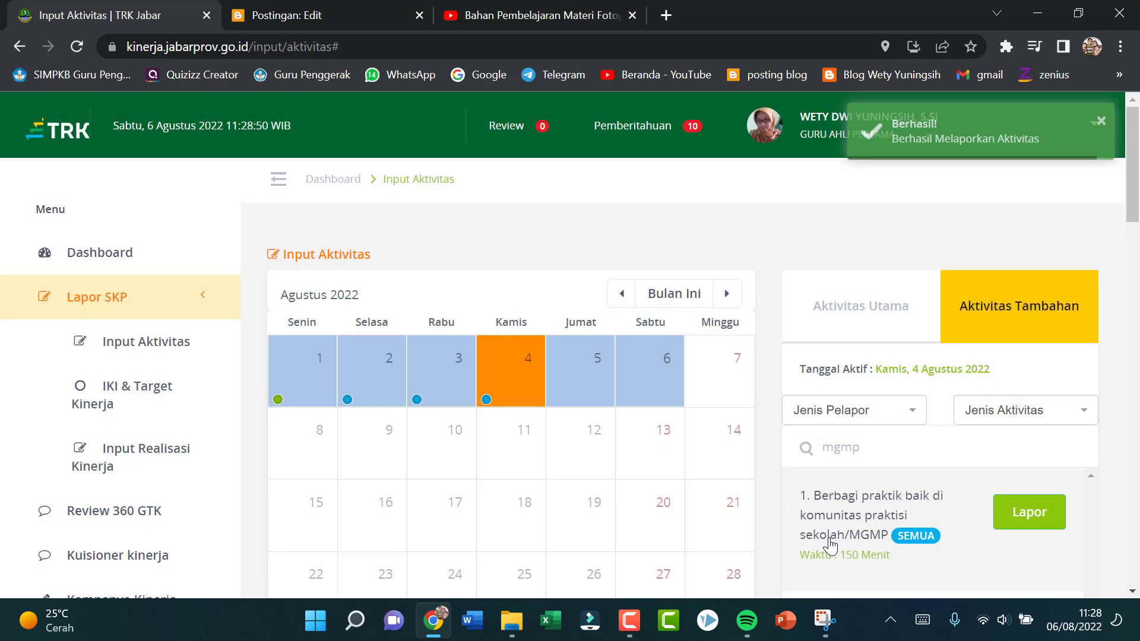
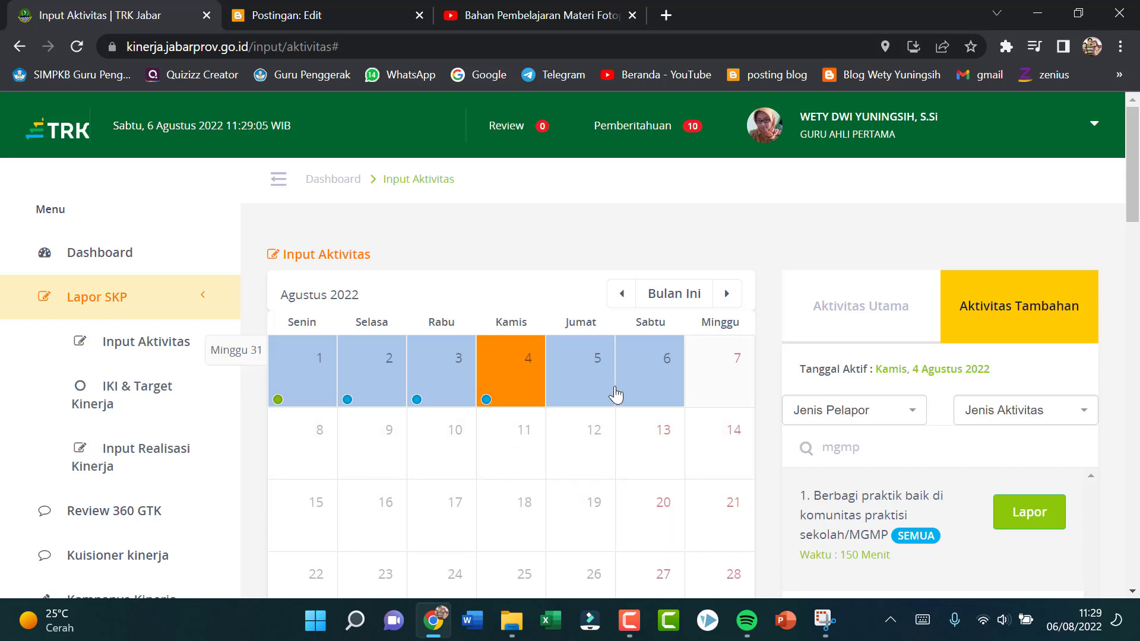
# Step: Select 5 August 2022 in the calendar and switch the activity list to the main activities
pyautogui.scroll(-5, 517, 522)
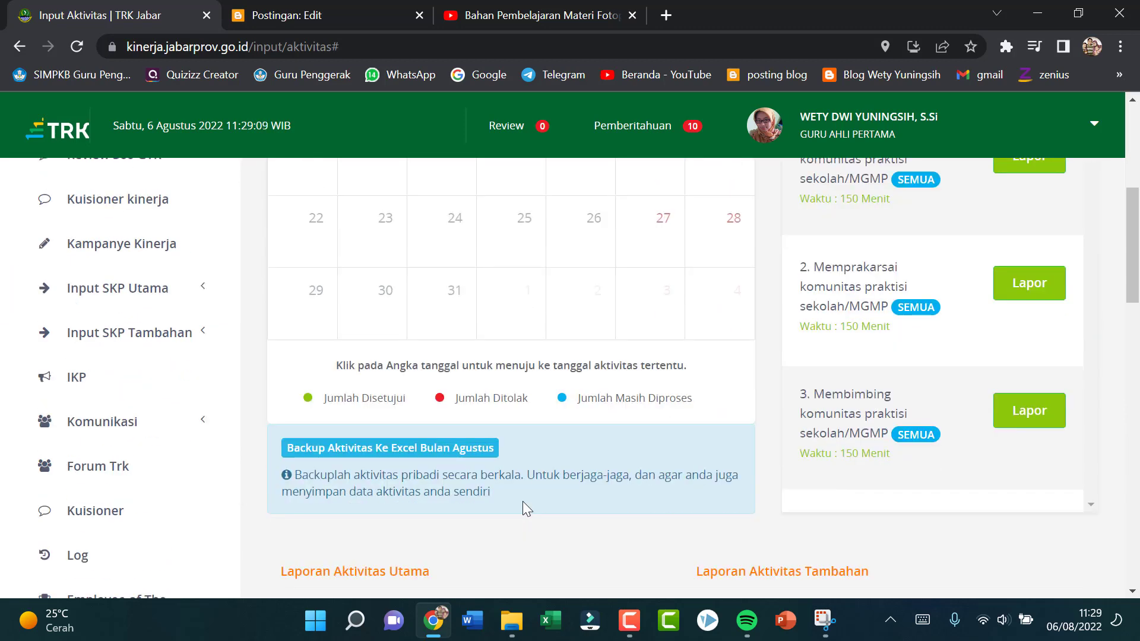
pyautogui.scroll(-5, 523, 506)
pyautogui.scroll(-8, 525, 508)
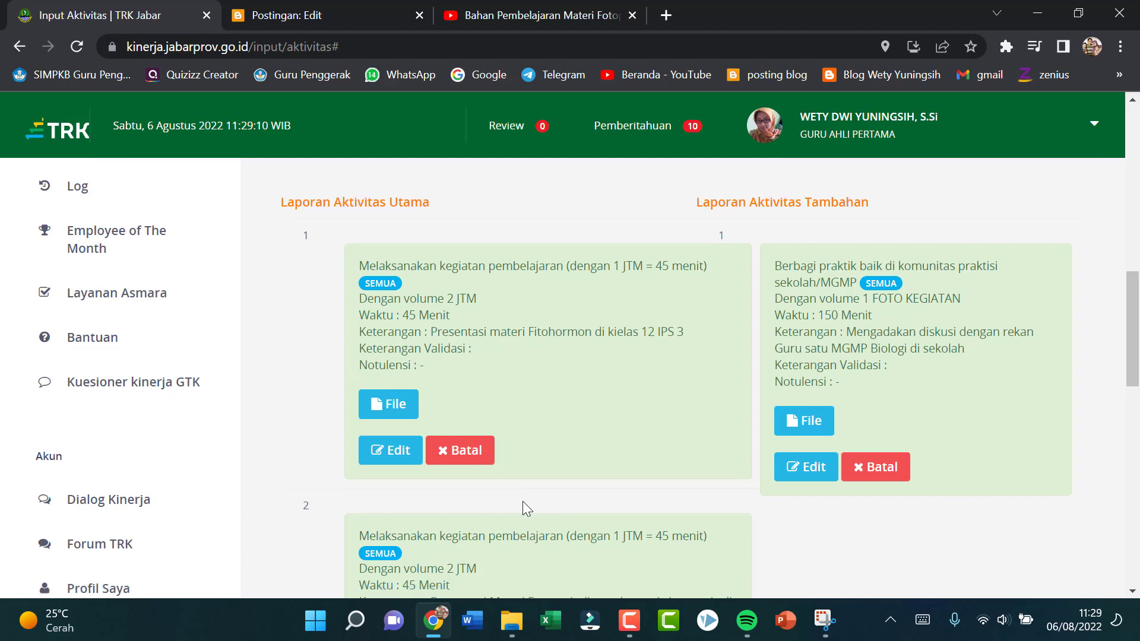
pyautogui.scroll(-5, 523, 502)
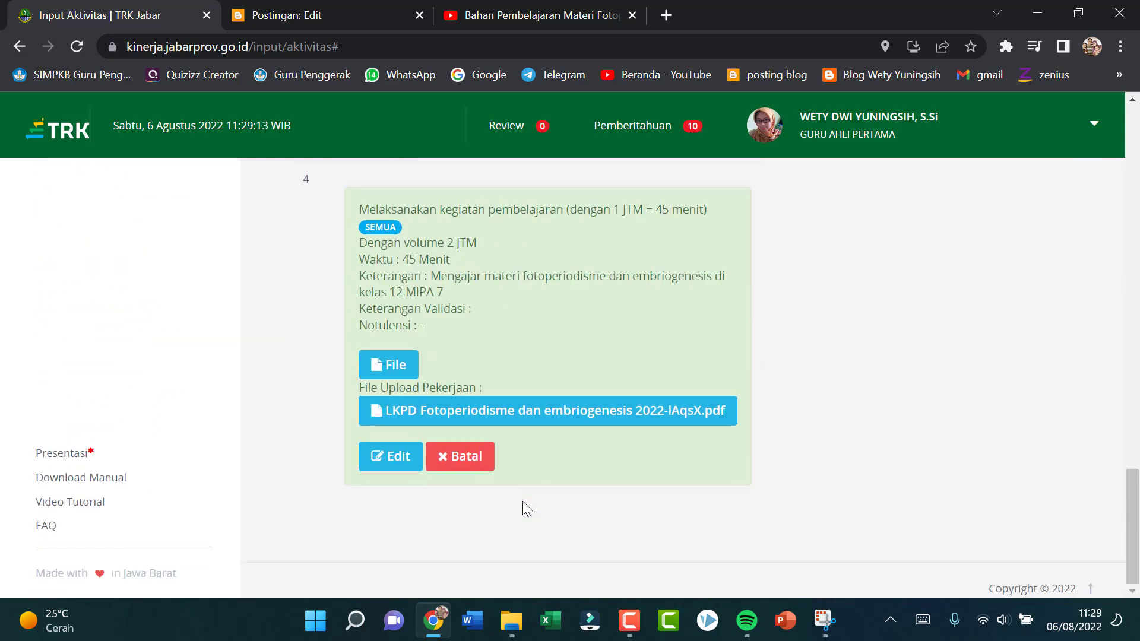
pyautogui.scroll(10, 523, 502)
pyautogui.scroll(10, 523, 509)
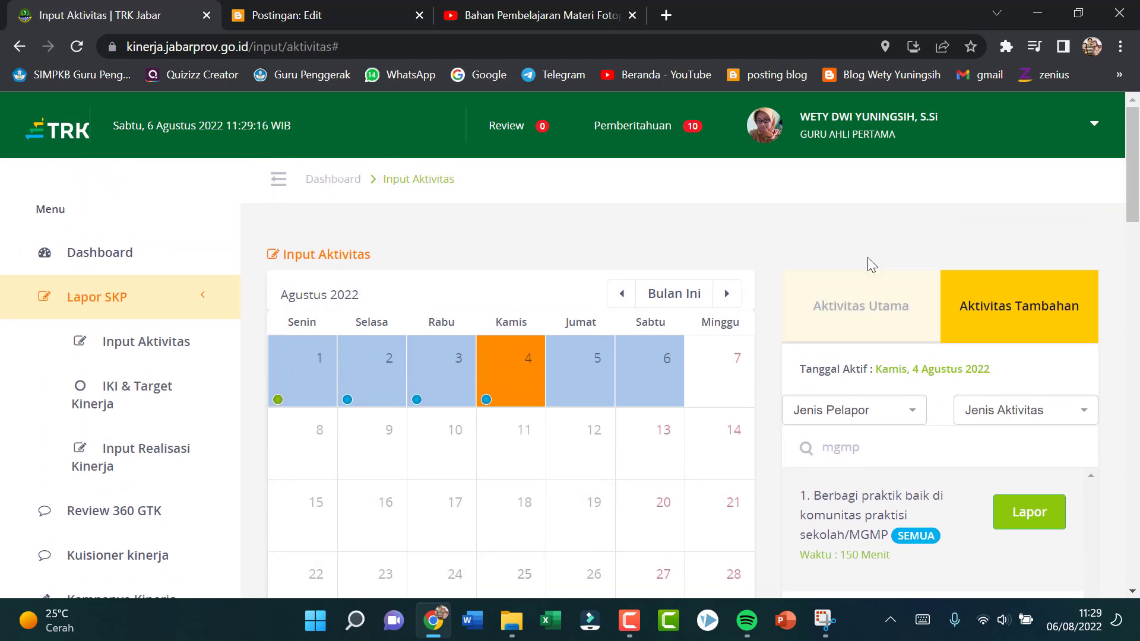
pyautogui.click(596, 357)
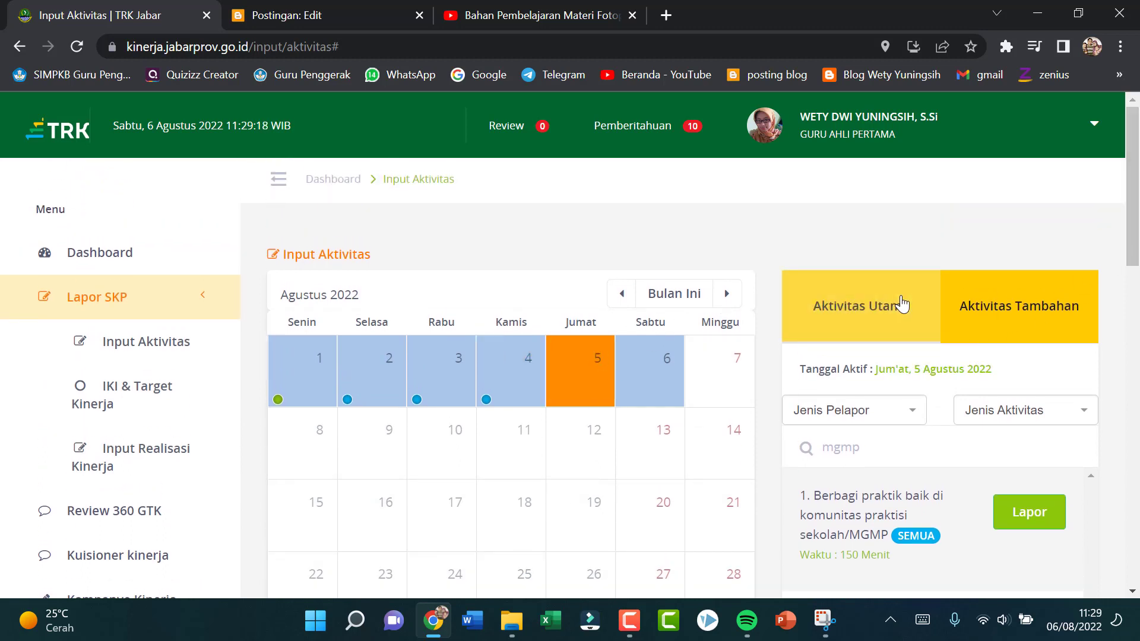
pyautogui.click(898, 322)
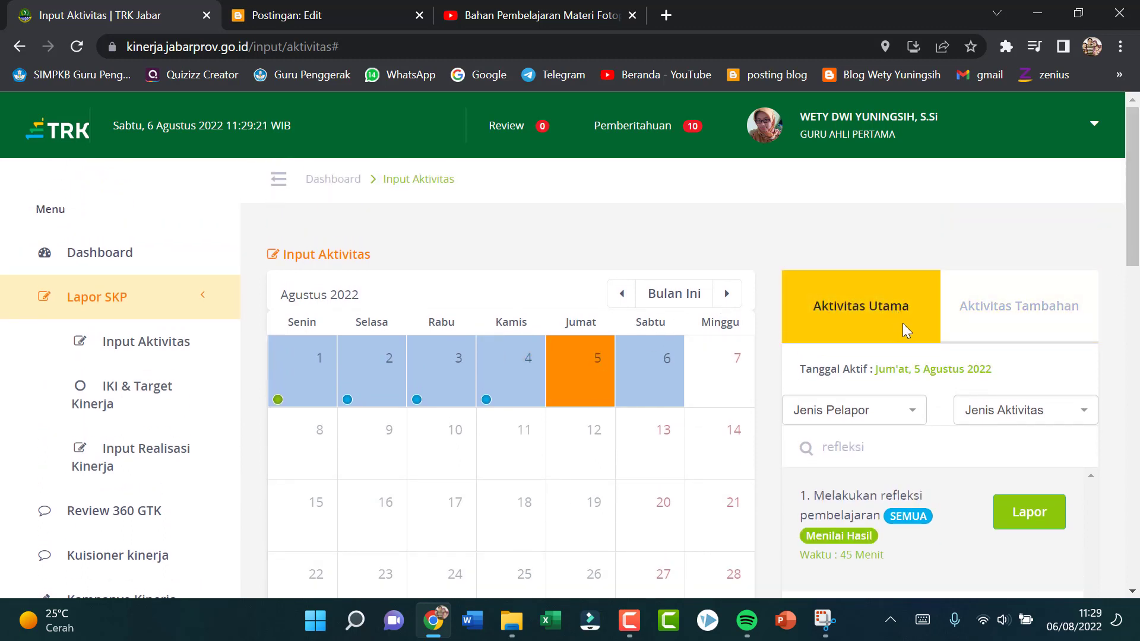
# Step: Replace the activity search term with "pembelajaran" to filter the main activities
pyautogui.click(895, 455)
pyautogui.press('BackSpace')
pyautogui.press('BackSpace')
pyautogui.press('BackSpace')
pyautogui.press('BackSpace')
pyautogui.press('BackSpace')
pyautogui.press('BackSpace')
pyautogui.press('BackSpace')
pyautogui.write('pembvelajara')
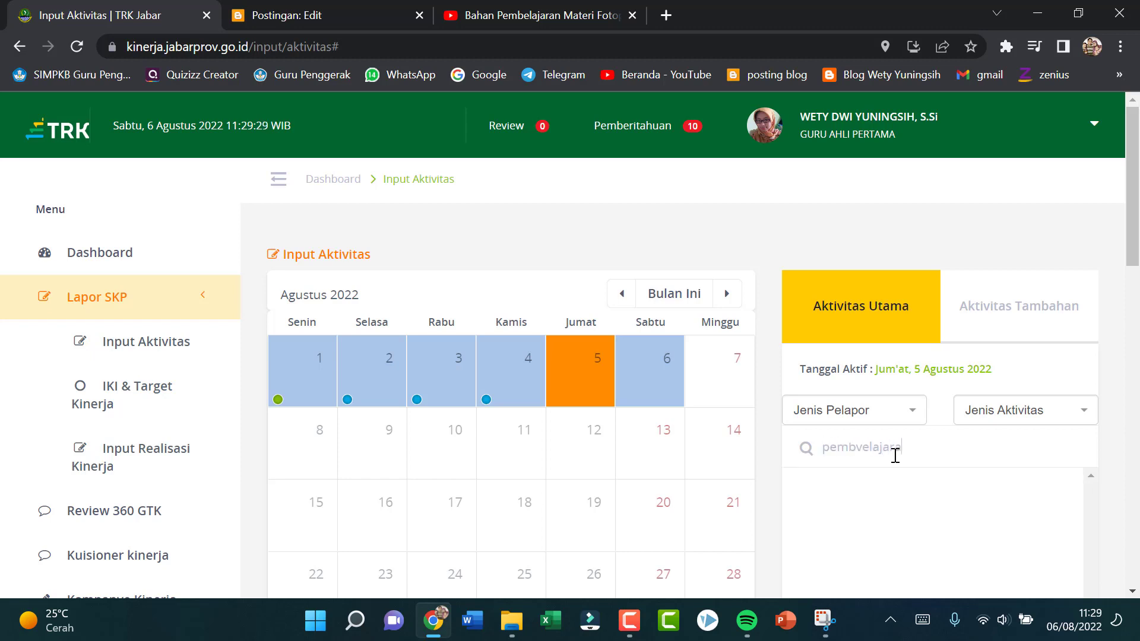
pyautogui.press('BackSpace')
pyautogui.press('BackSpace')
pyautogui.press('BackSpace')
pyautogui.press('BackSpace')
pyautogui.press('BackSpace')
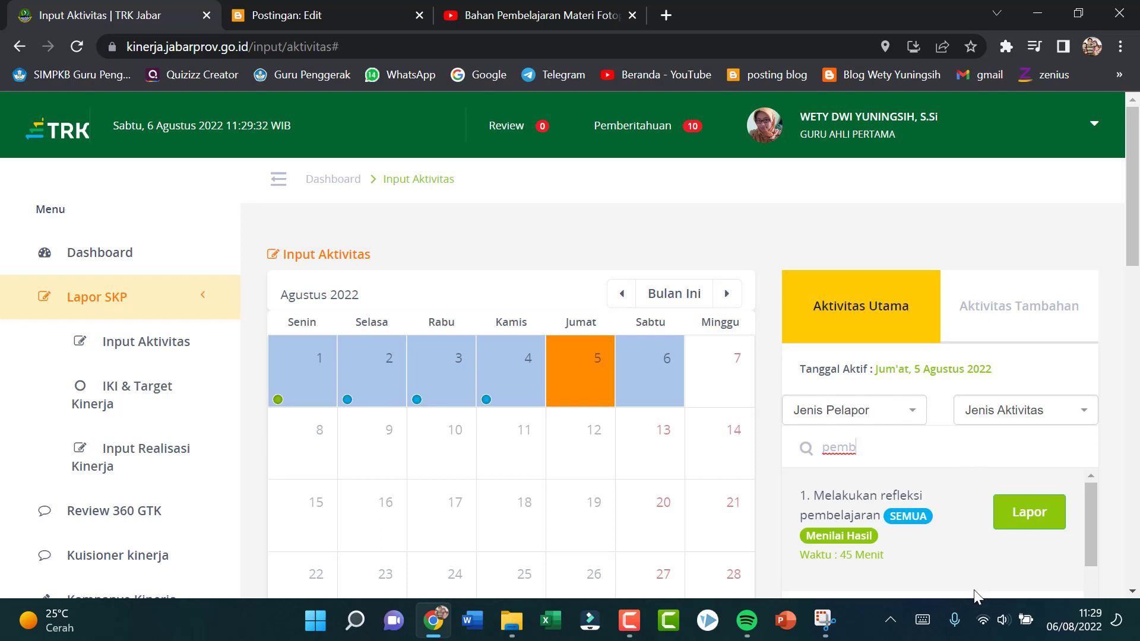
pyautogui.scroll(-8, 971, 552)
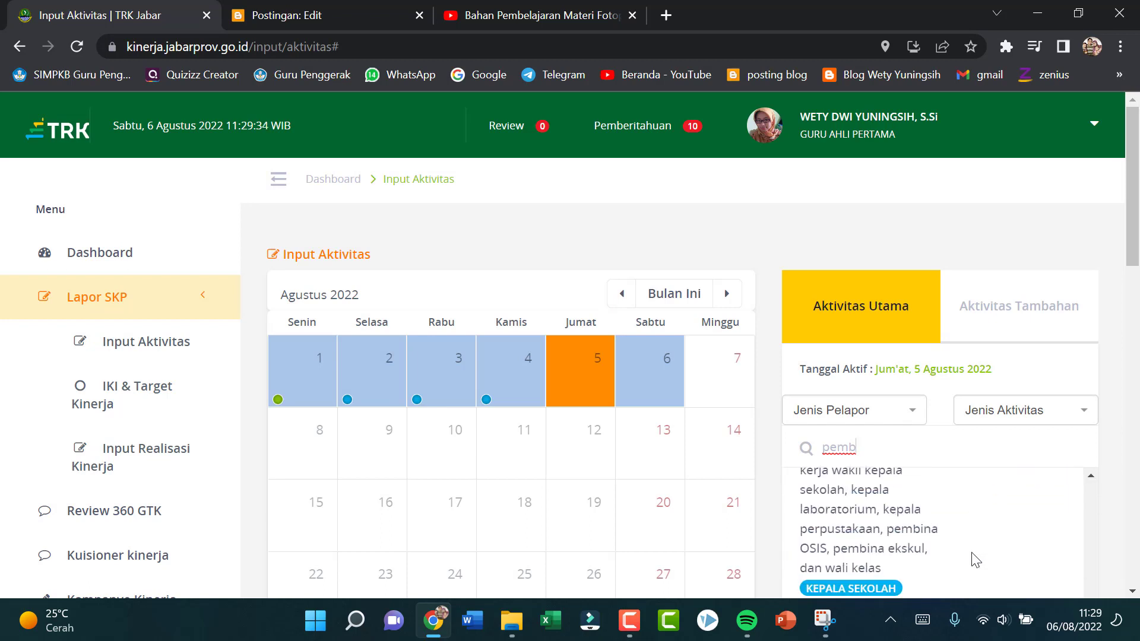
pyautogui.scroll(-3, 971, 553)
pyautogui.scroll(1, 971, 553)
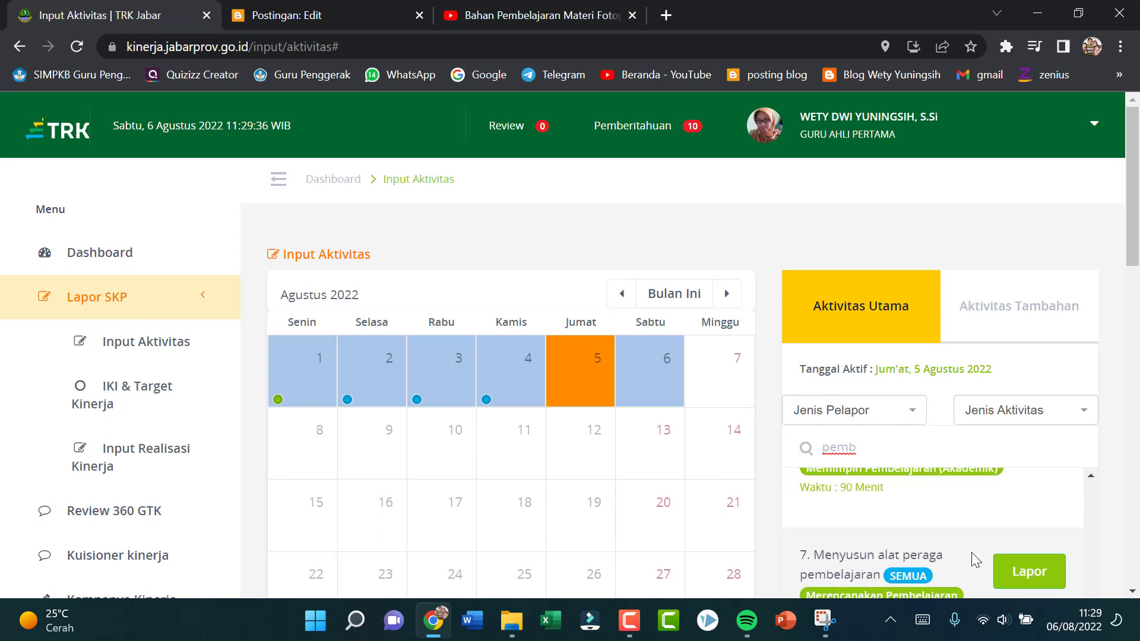
pyautogui.scroll(5, 971, 561)
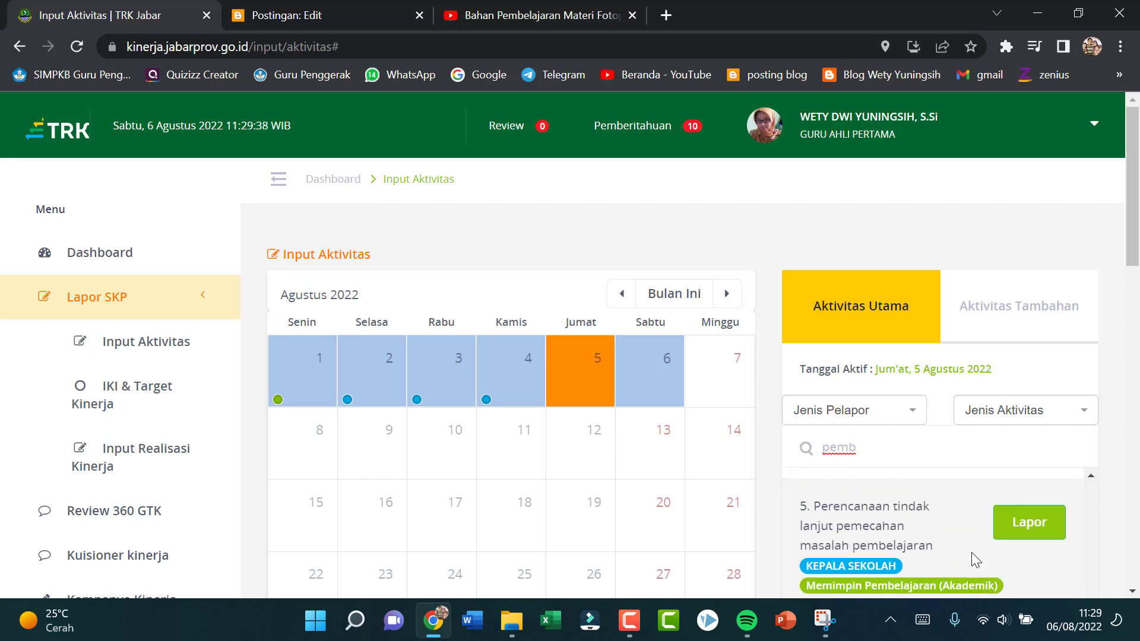
pyautogui.scroll(-3, 971, 552)
pyautogui.write('elajaran')
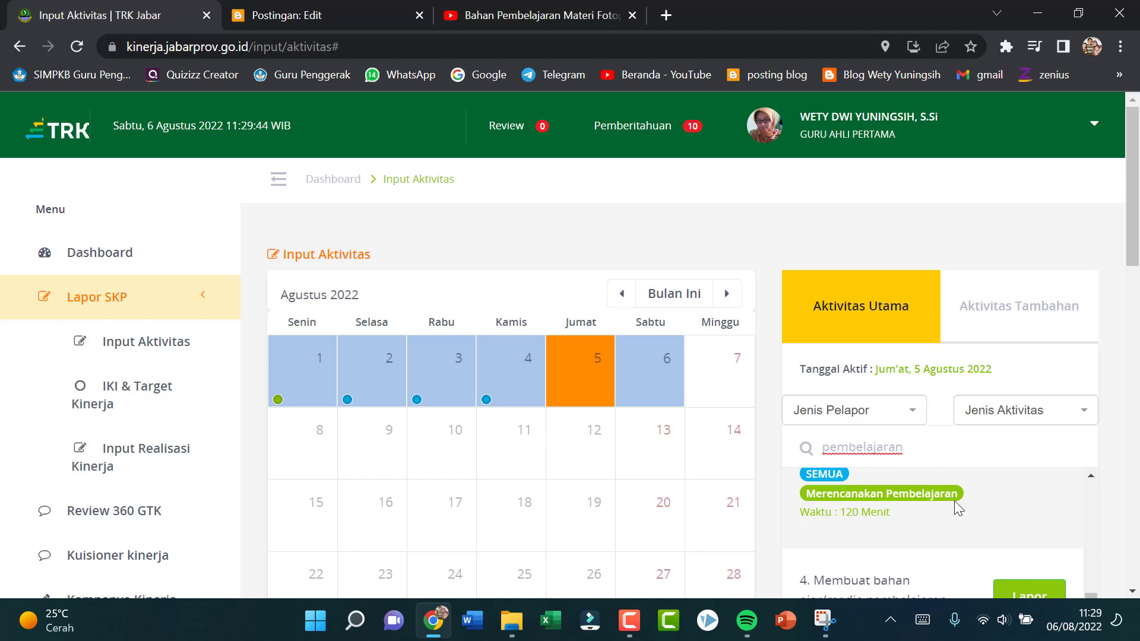
# Step: Start a report for the activity "Melaksanakan kegiatan pembelajaran (dengan 1 JTM = 45 menit)" on 5 August
pyautogui.scroll(5, 953, 501)
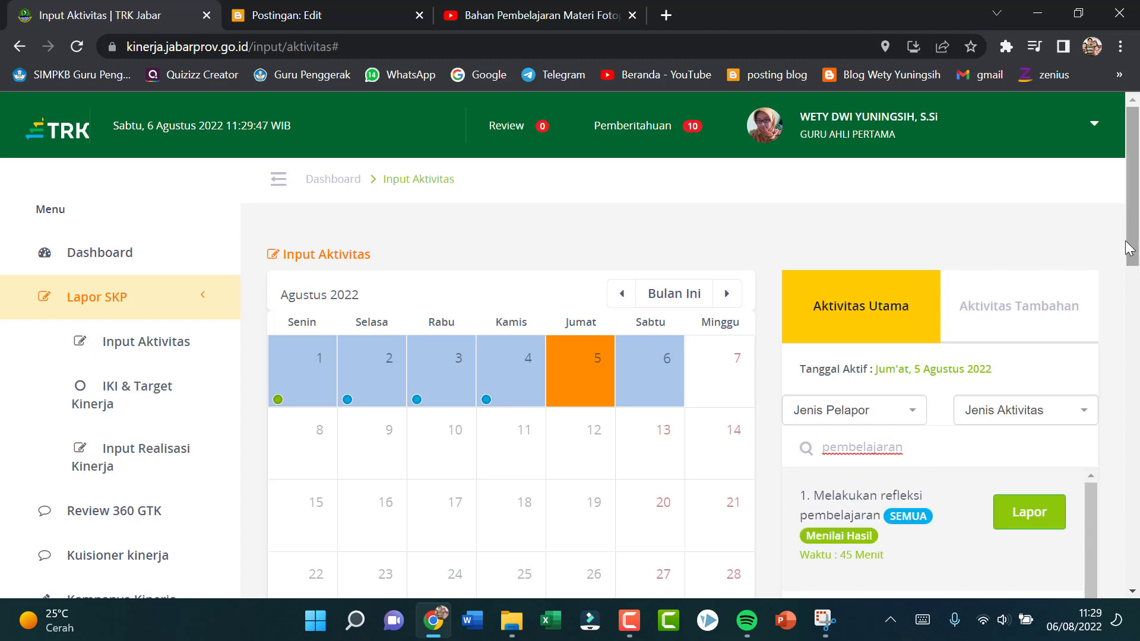
pyautogui.scroll(-3, 1131, 244)
pyautogui.scroll(-2, 1131, 243)
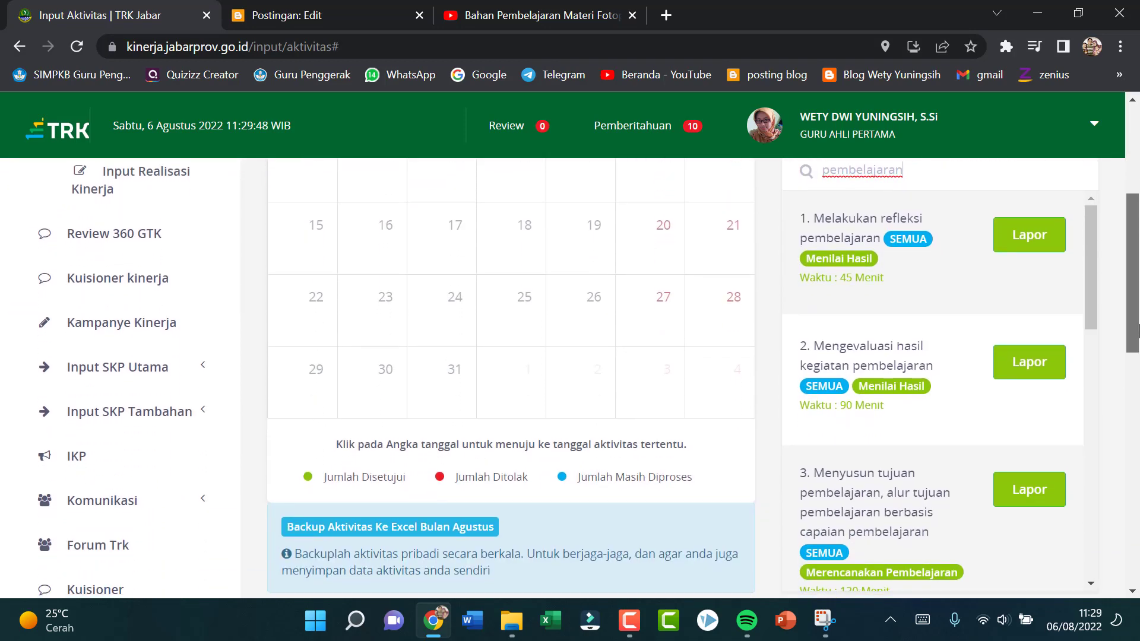
pyautogui.scroll(-5, 988, 428)
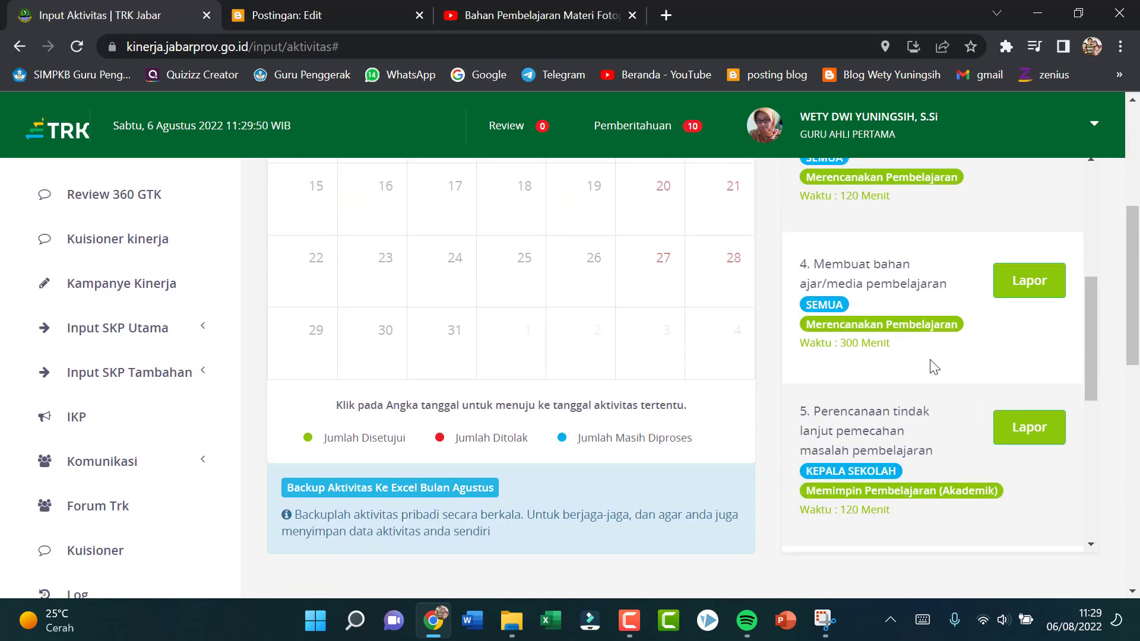
pyautogui.scroll(-4, 934, 367)
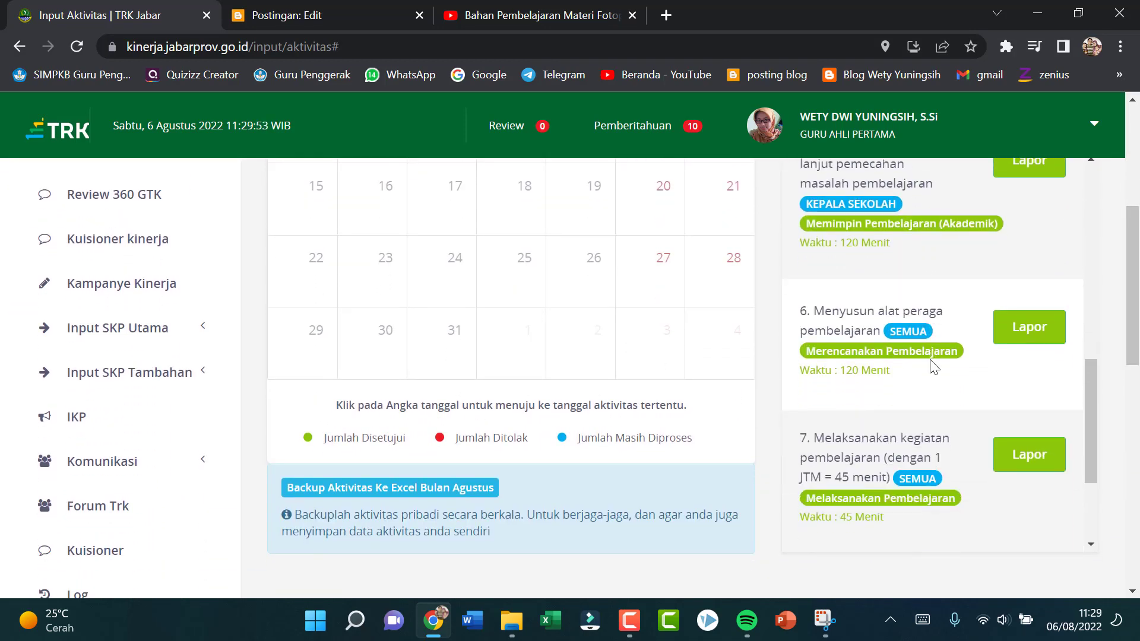
pyautogui.scroll(-2, 932, 365)
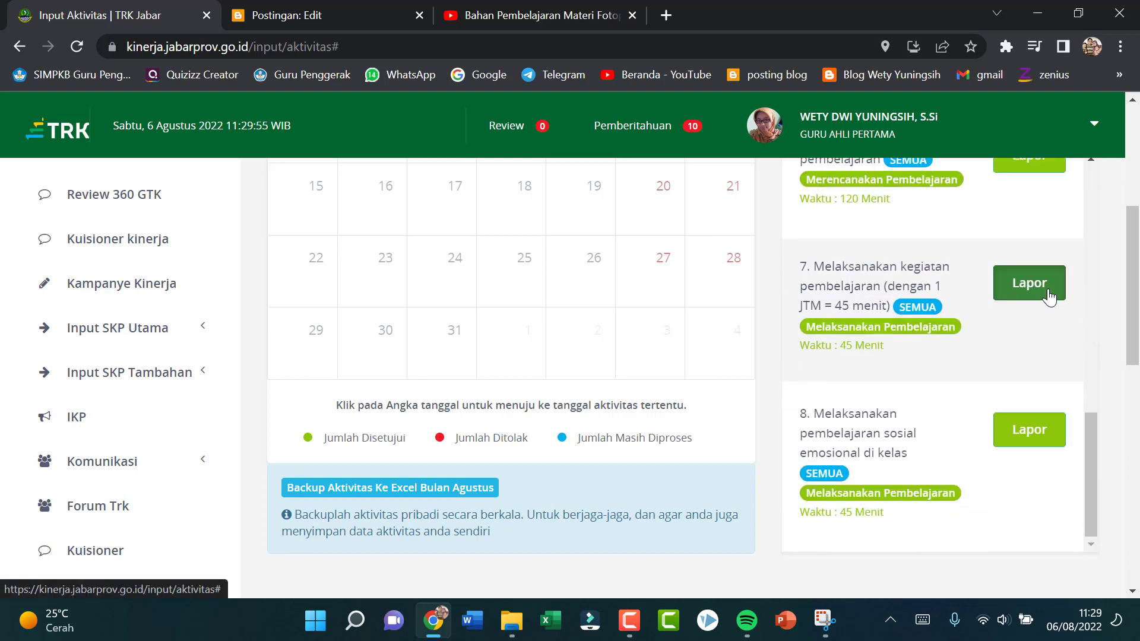
pyautogui.click(1048, 297)
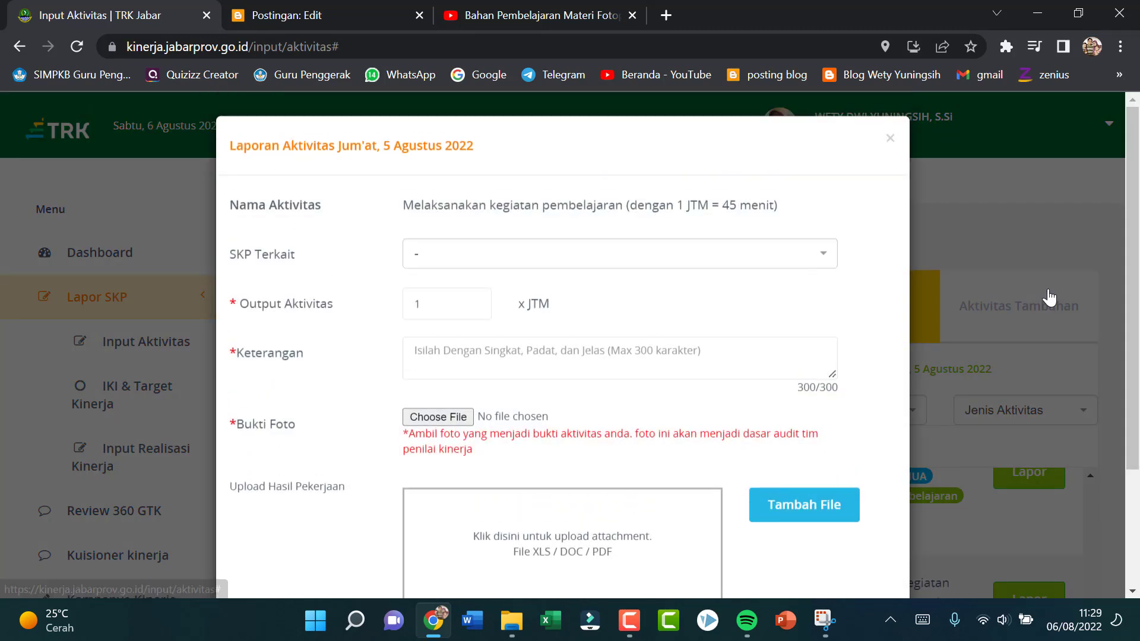
# Step: Set the activity output to 2 JTM and enter the description "Mengajar materi Fotoperiodisme dan embriogenesis di kelas 12 IPS 2"
pyautogui.click(473, 304)
pyautogui.click(447, 344)
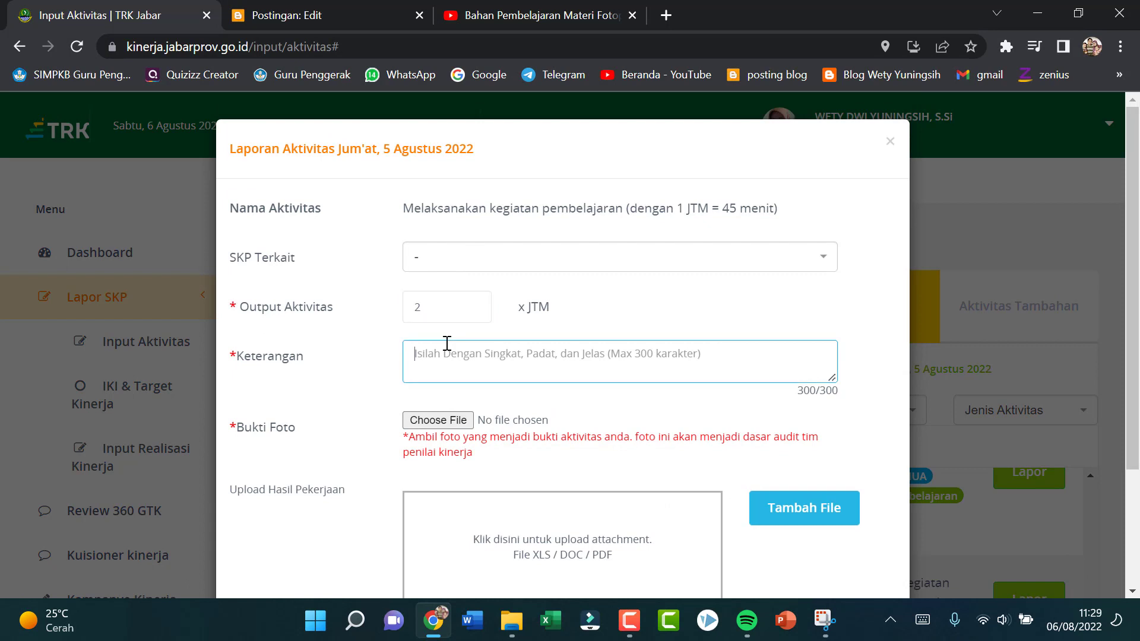
pyautogui.write('Mengajar')
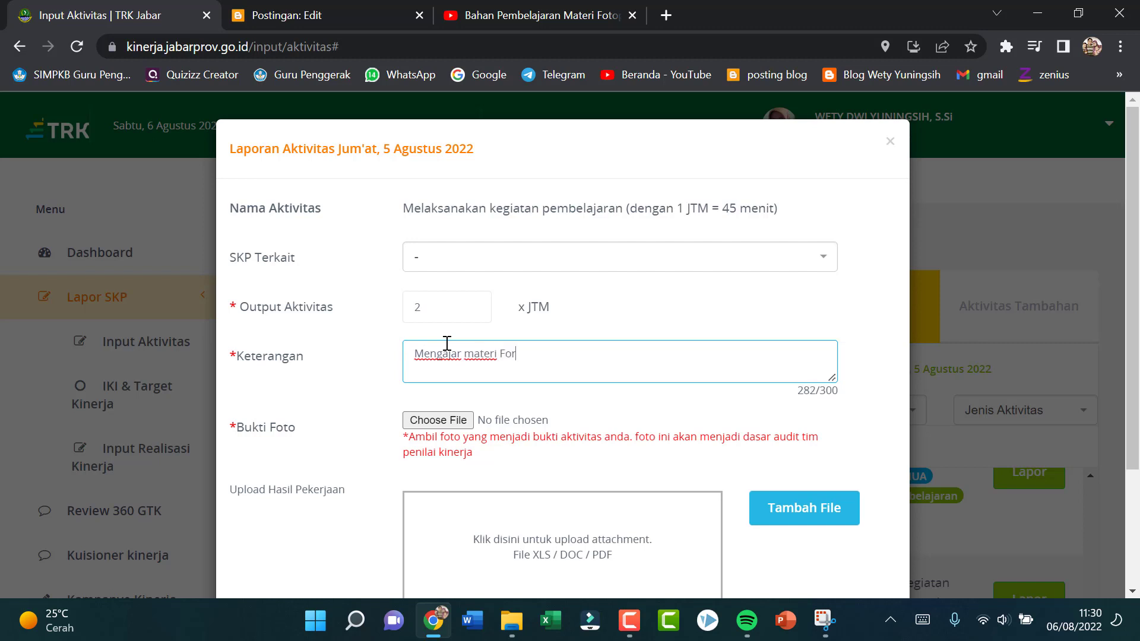
pyautogui.write('materi Fotoperiodisme d')
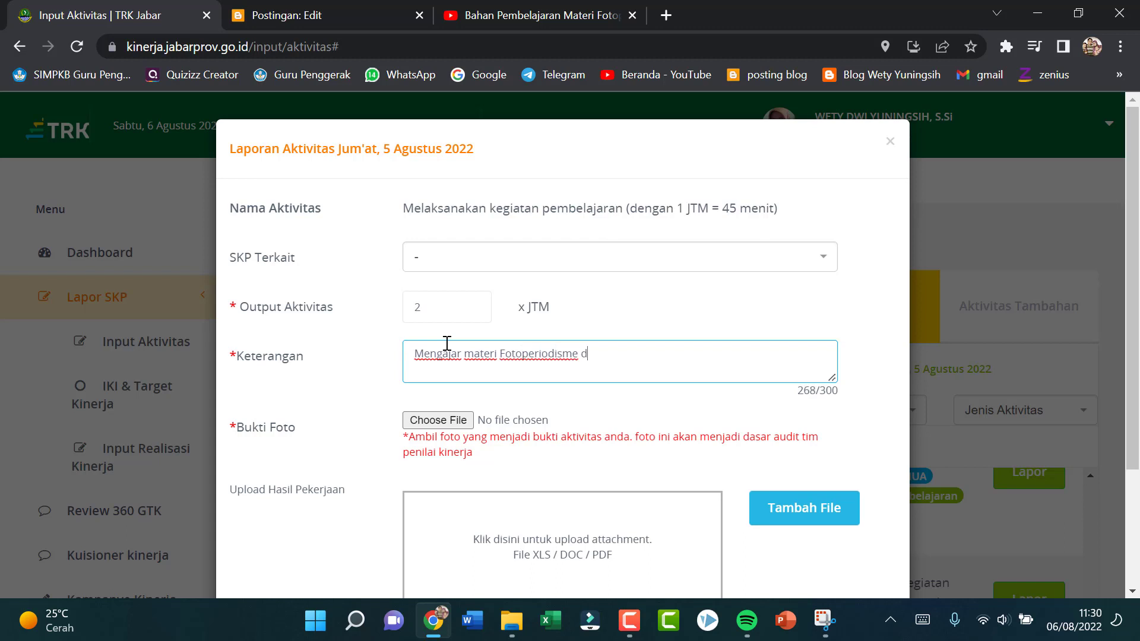
pyautogui.write('an embriogenesis di ke')
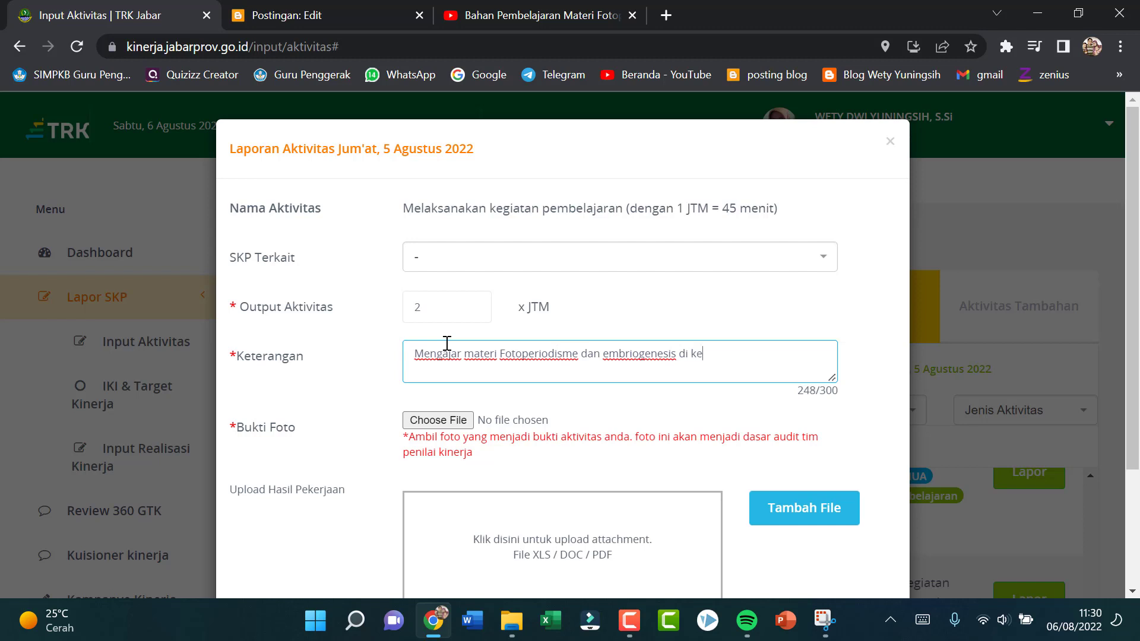
pyautogui.write('las 12 IPS 2')
# Step: Attach "WhatsApp Image 2022-08-06 at 08.43.41 (1).jpeg" from the TRK pictures folder as photo evidence
pyautogui.click(437, 420)
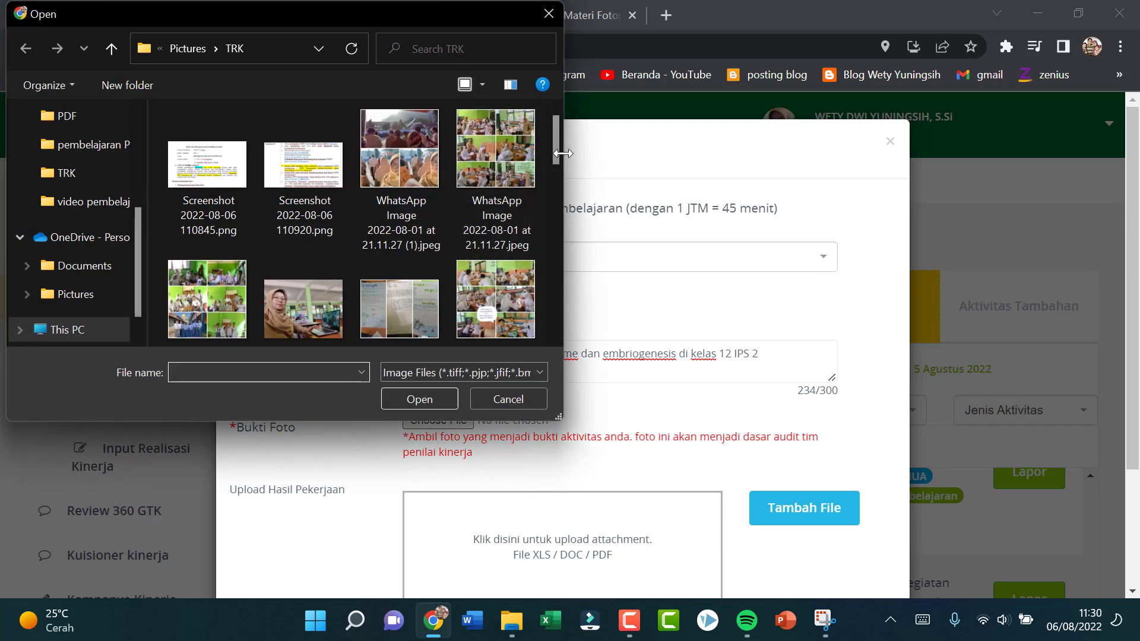
pyautogui.moveTo(557, 152); pyautogui.dragTo(576, 293)
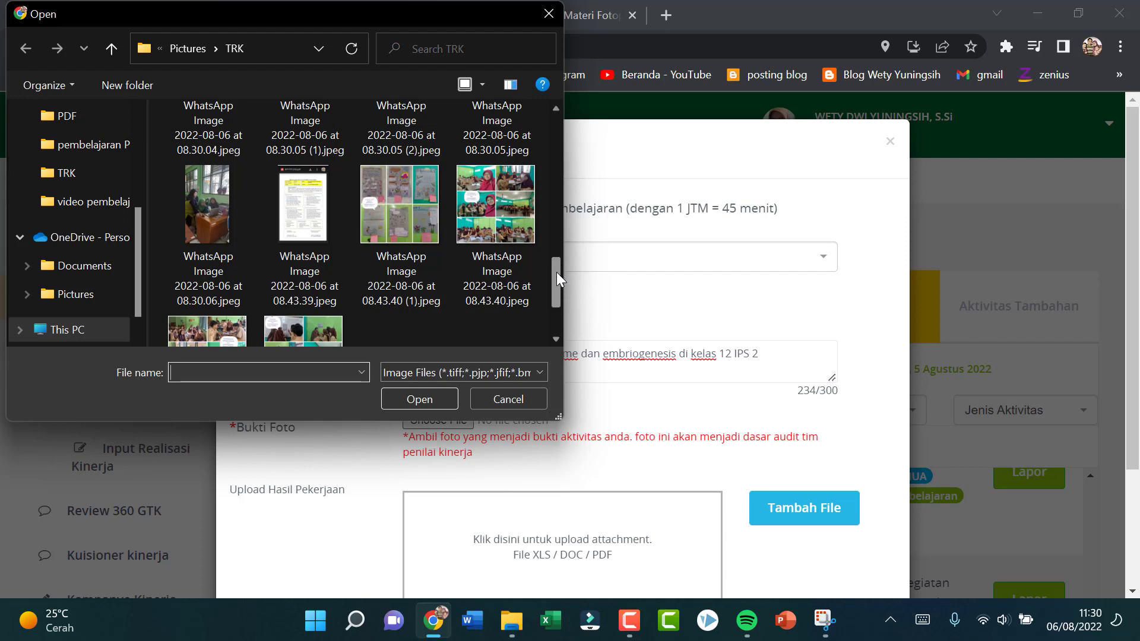
pyautogui.moveTo(557, 272); pyautogui.dragTo(560, 291)
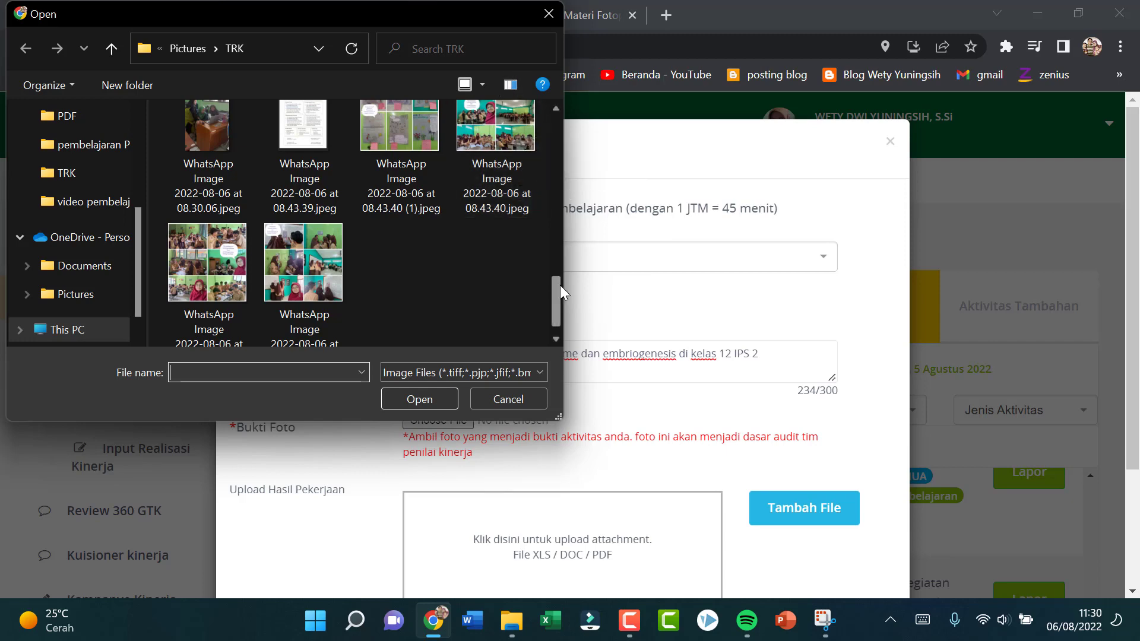
pyautogui.moveTo(557, 286)
pyautogui.mouseDown()
pyautogui.moveTo(561, 274)
pyautogui.moveTo(569, 291)
pyautogui.mouseUp()
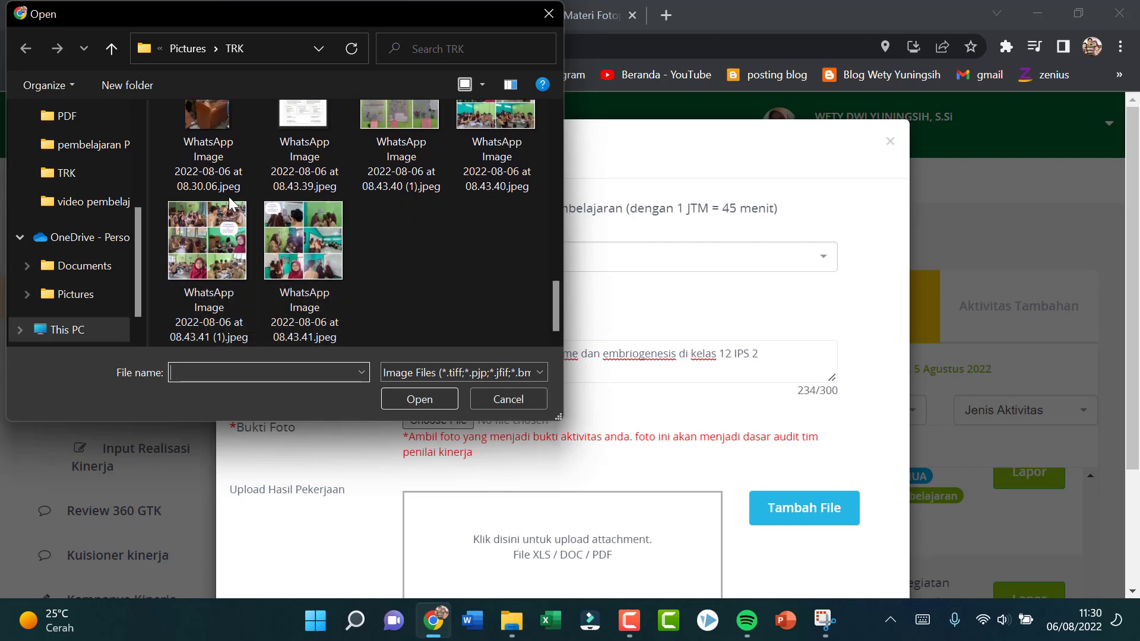
pyautogui.click(223, 252)
pyautogui.click(433, 404)
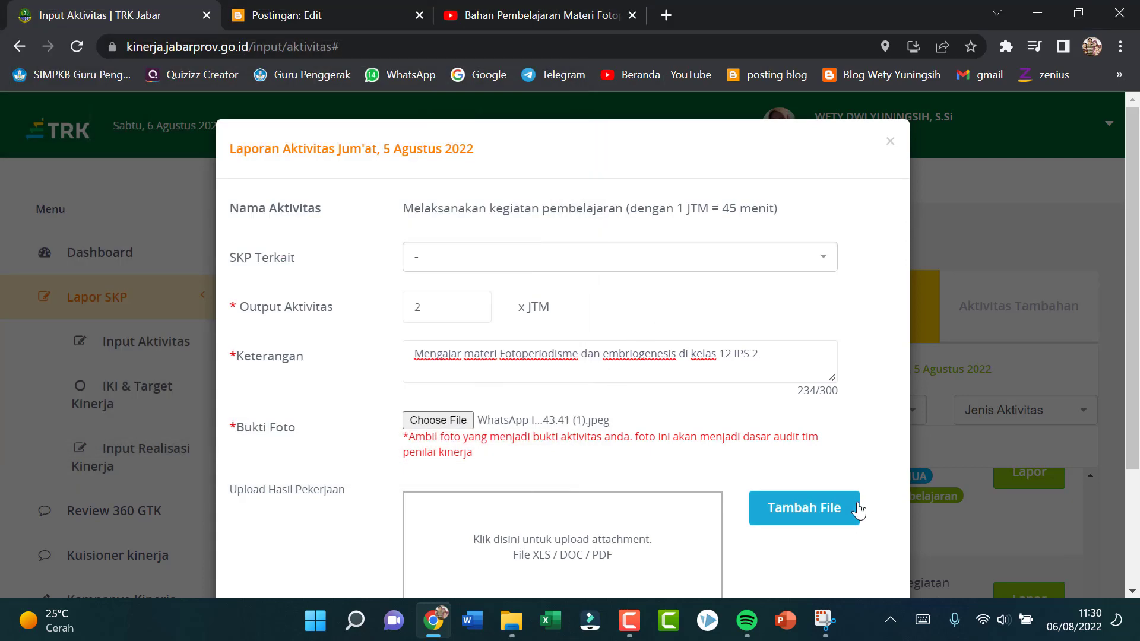
# Step: Attach the "LKPD Fotoperiodisme dan embriogenesis 2022" PDF from Drive D's class 12 LKPD PTT folder as work output and save the report
pyautogui.click(843, 516)
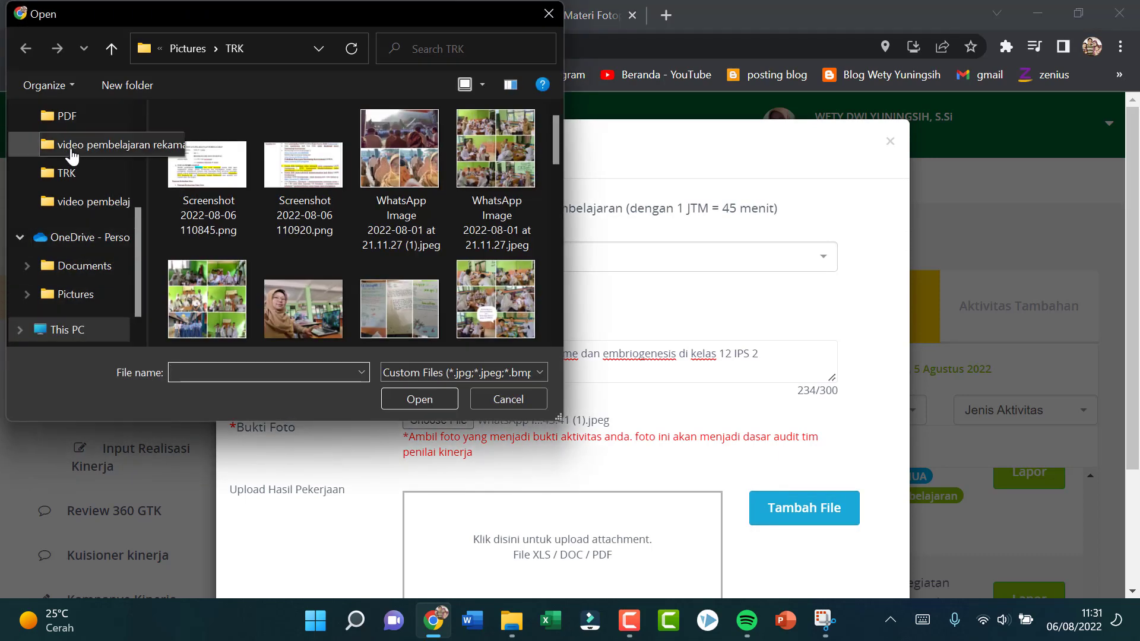
pyautogui.scroll(2, 92, 142)
pyautogui.click(92, 116)
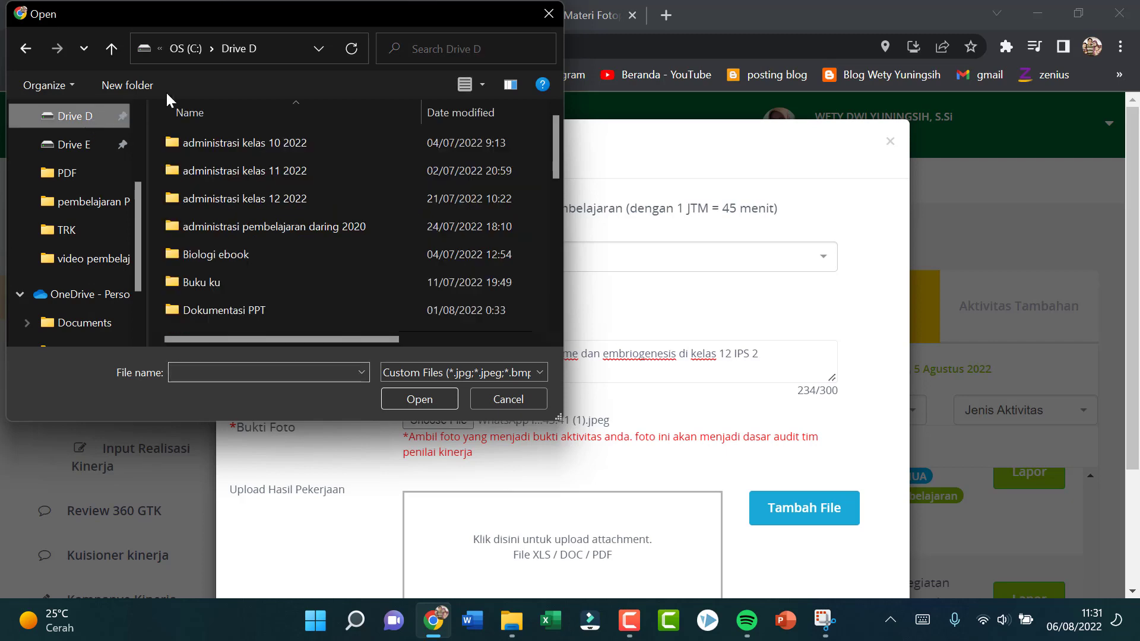
pyautogui.doubleClick(287, 225)
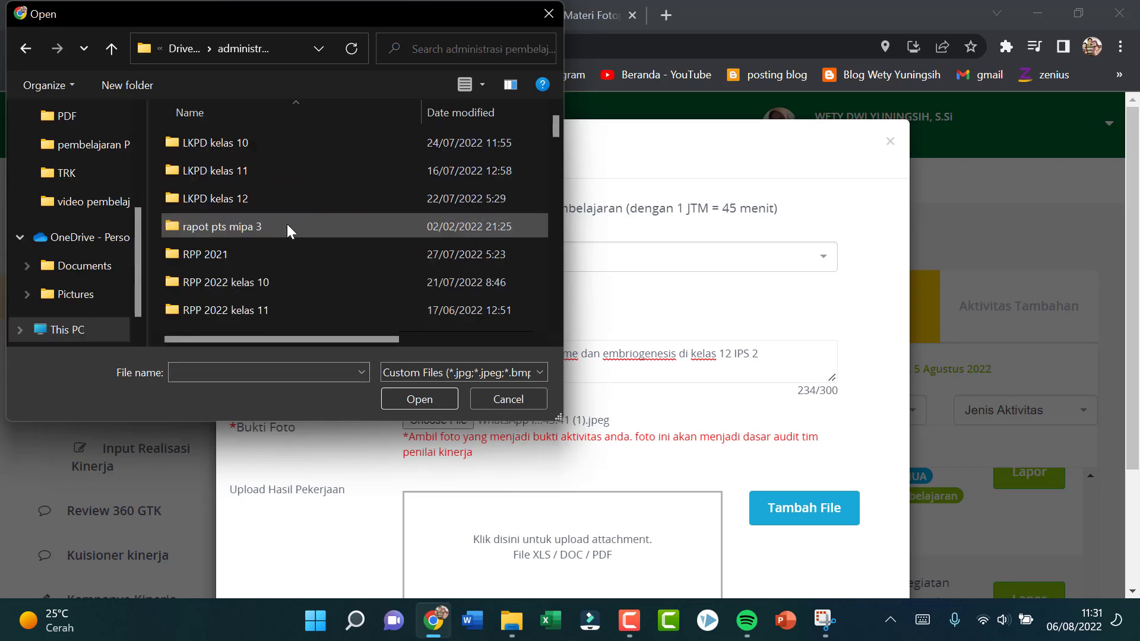
pyautogui.doubleClick(269, 197)
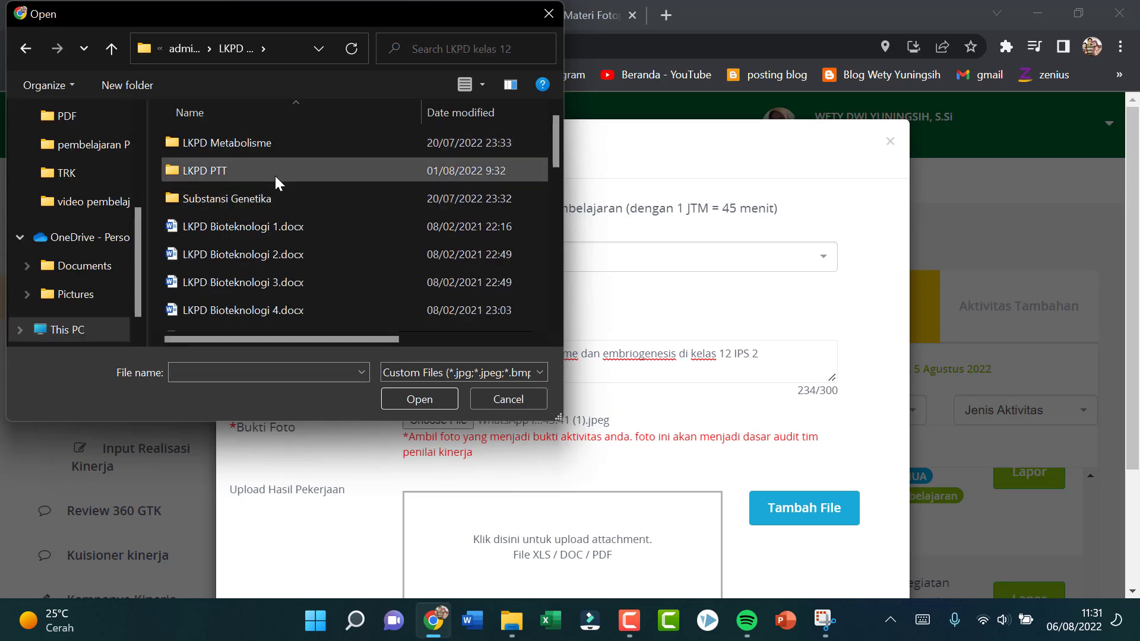
pyautogui.doubleClick(275, 173)
pyautogui.doubleClick(281, 143)
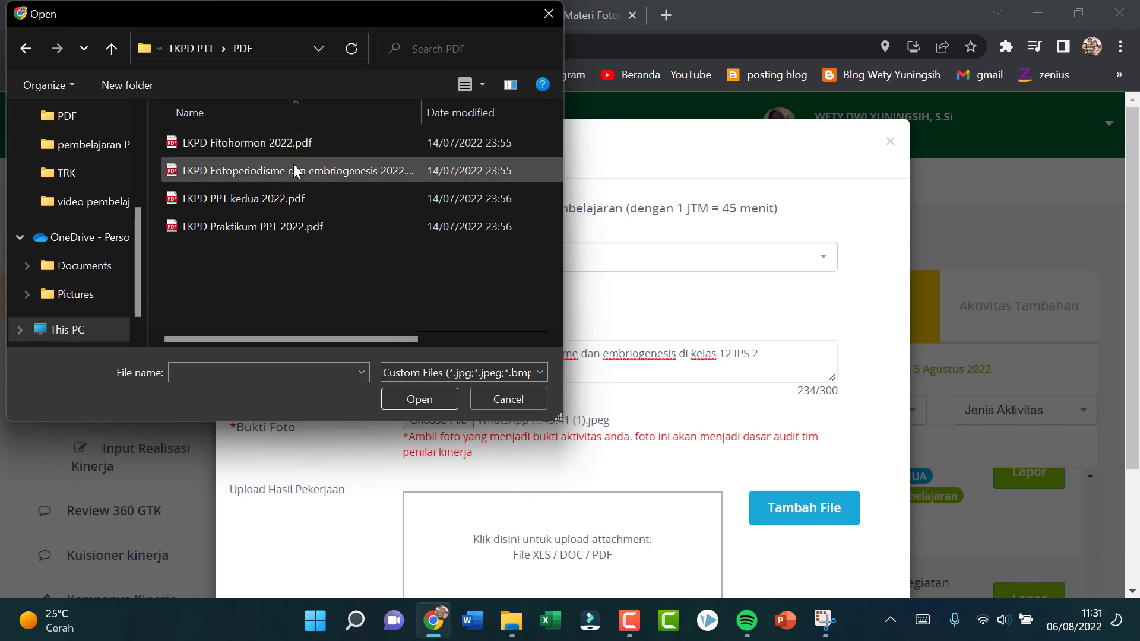
pyautogui.click(293, 168)
pyautogui.click(419, 398)
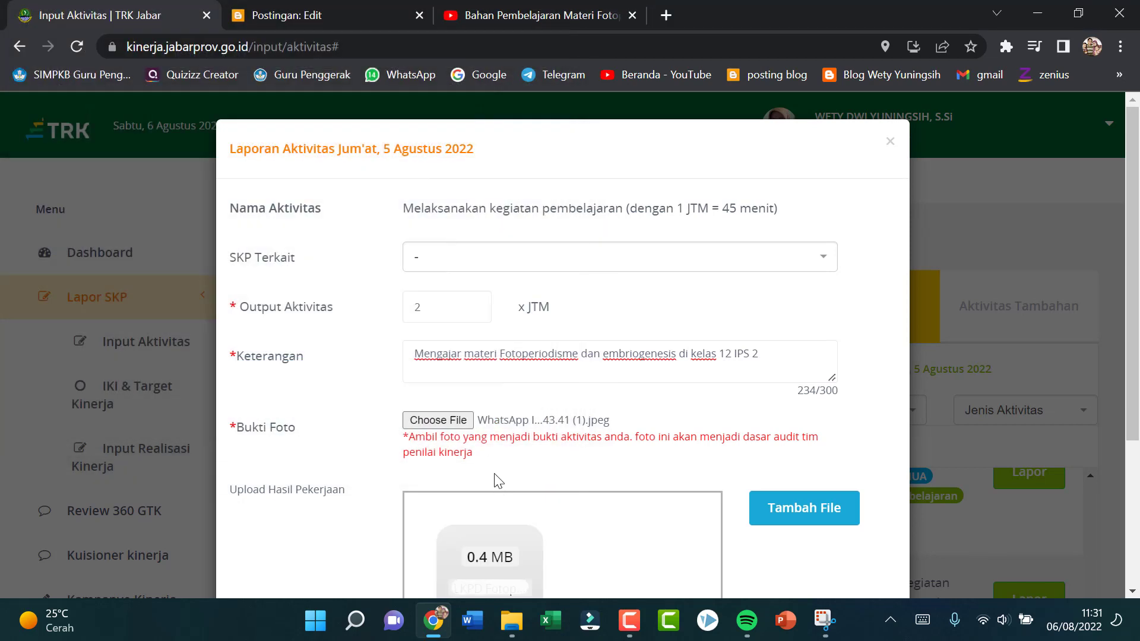
pyautogui.scroll(-4, 796, 504)
pyautogui.click(820, 535)
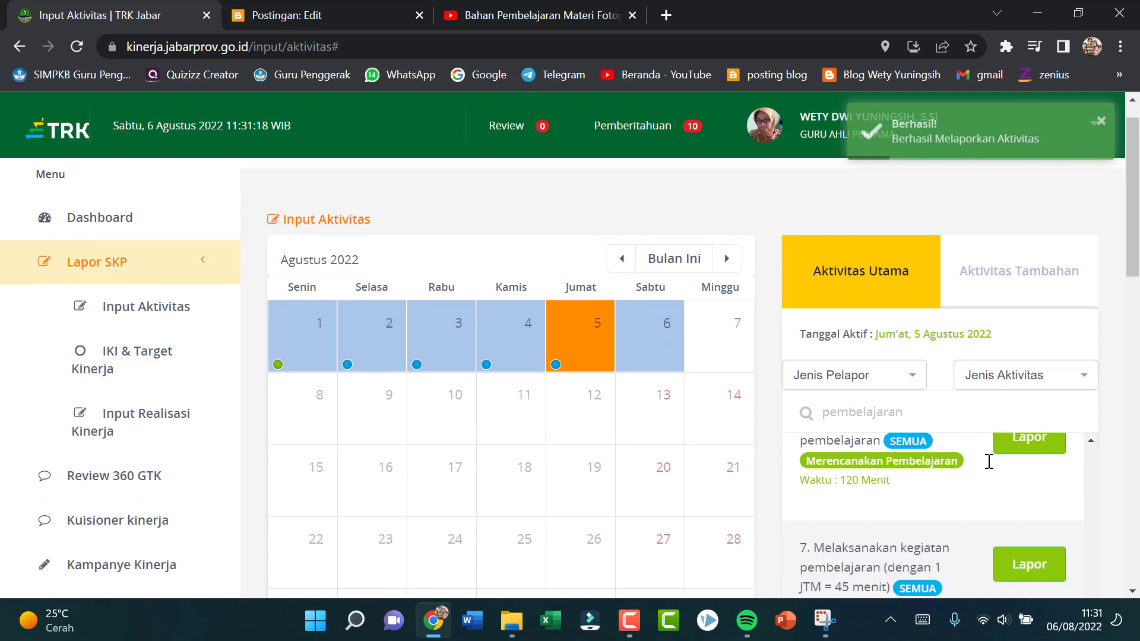
# Step: Start another 5 August teaching report with 2 JTM output and the description "Presentasi materi fotoperiodisme dan embriogenesis di kelas 12 MIPA 7"
pyautogui.scroll(-2, 987, 461)
pyautogui.click(1048, 518)
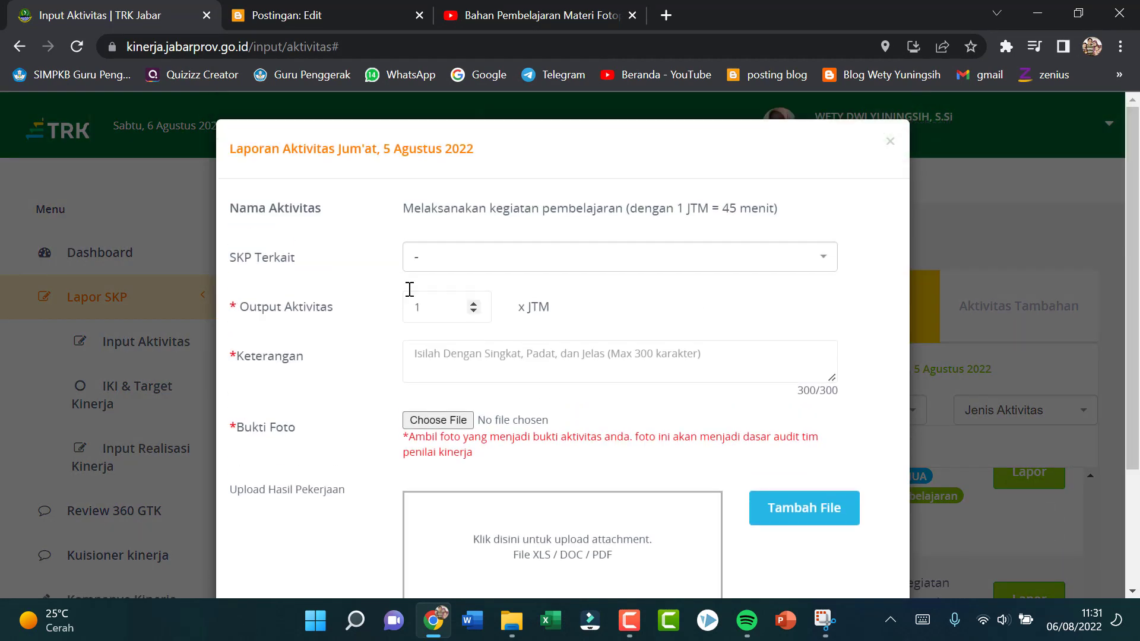
pyautogui.click(474, 304)
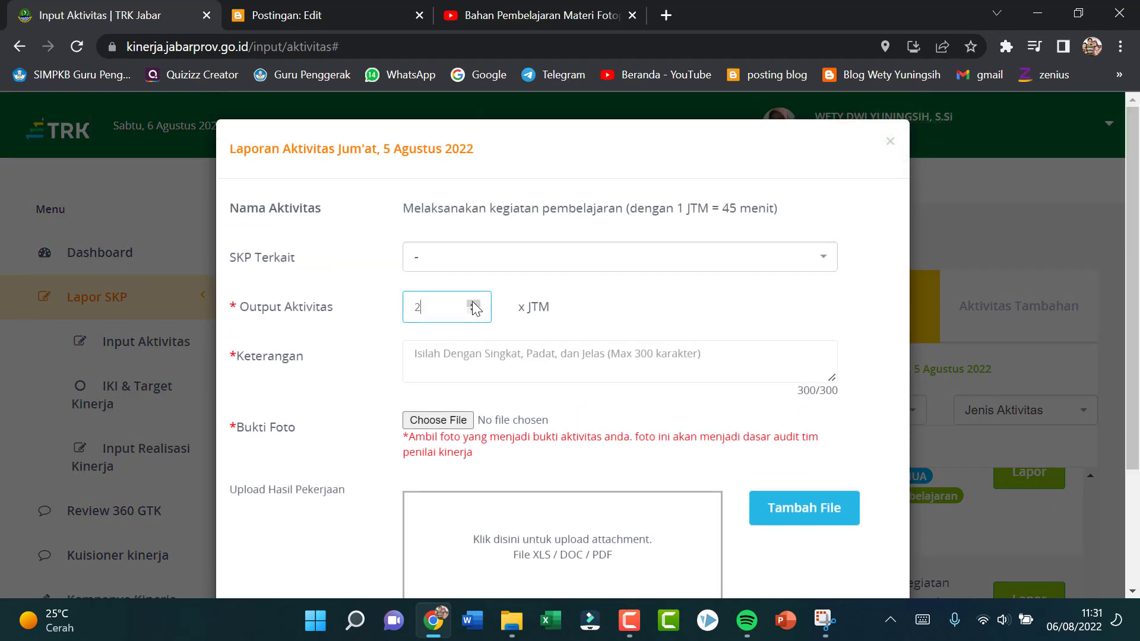
pyautogui.click(488, 359)
pyautogui.write('Pr')
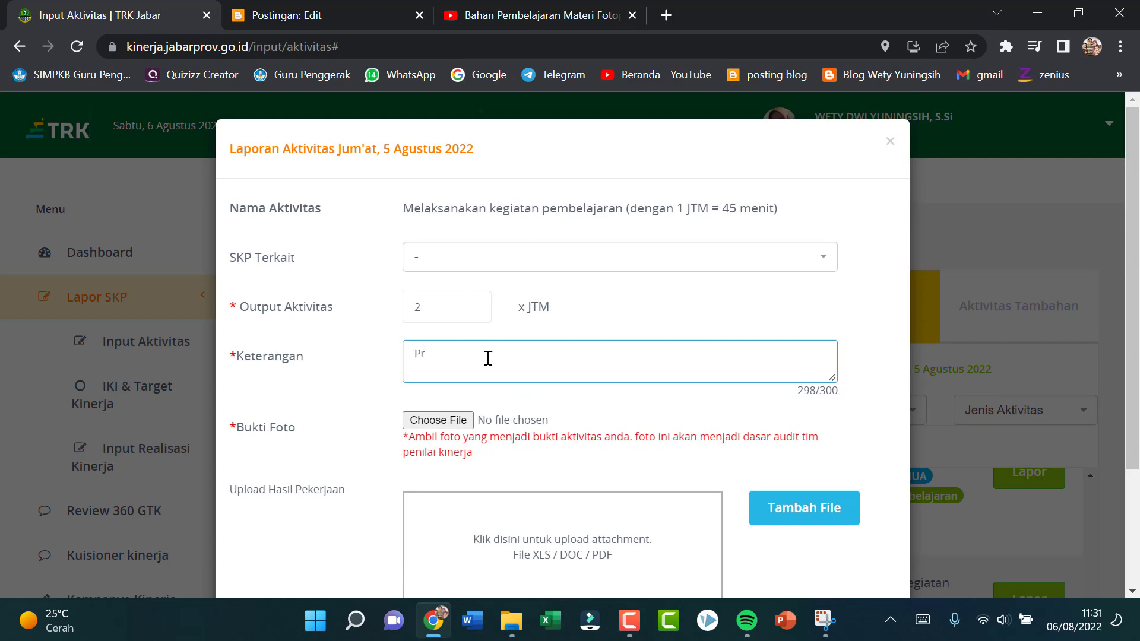
pyautogui.write('esentasi materi fot')
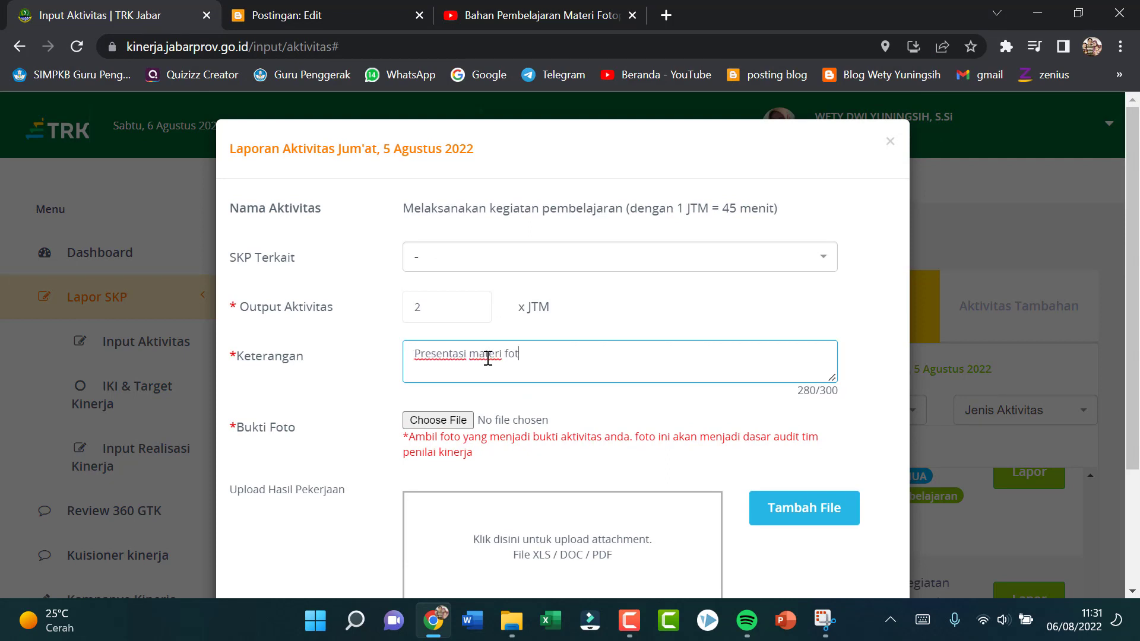
pyautogui.write('operiodisme dan embrio')
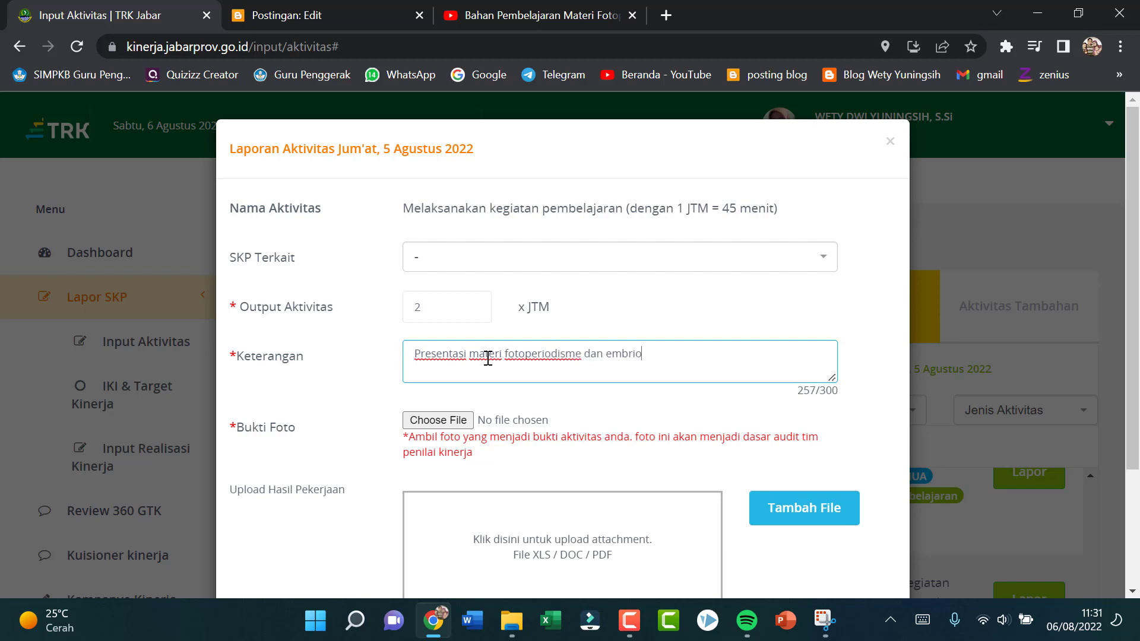
pyautogui.write('genesis di kelas 12 MIPA 7')
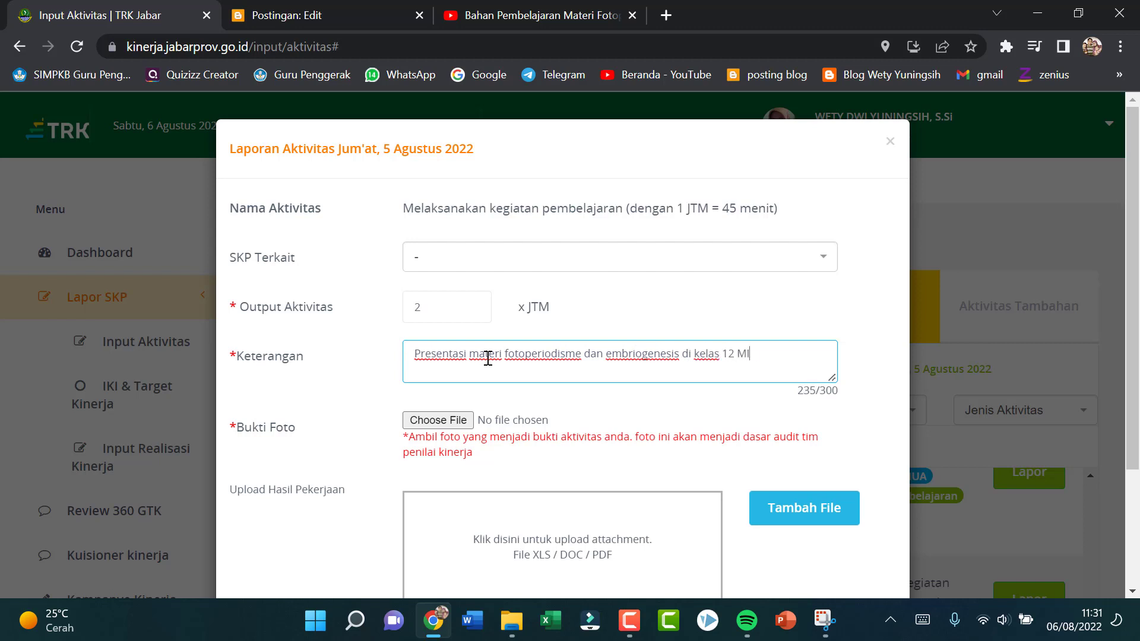
# Step: Attach "WhatsApp Image 2022-08-06 at 08.43.41.jpeg" from the TRK pictures folder as photo evidence and save the report
pyautogui.click(438, 421)
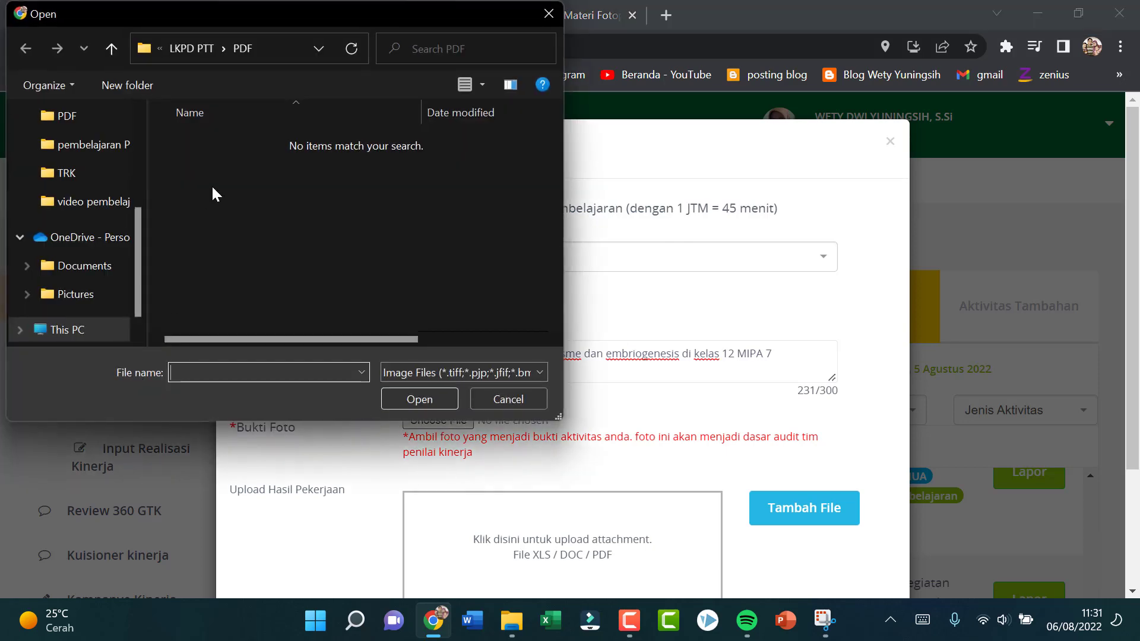
pyautogui.click(66, 173)
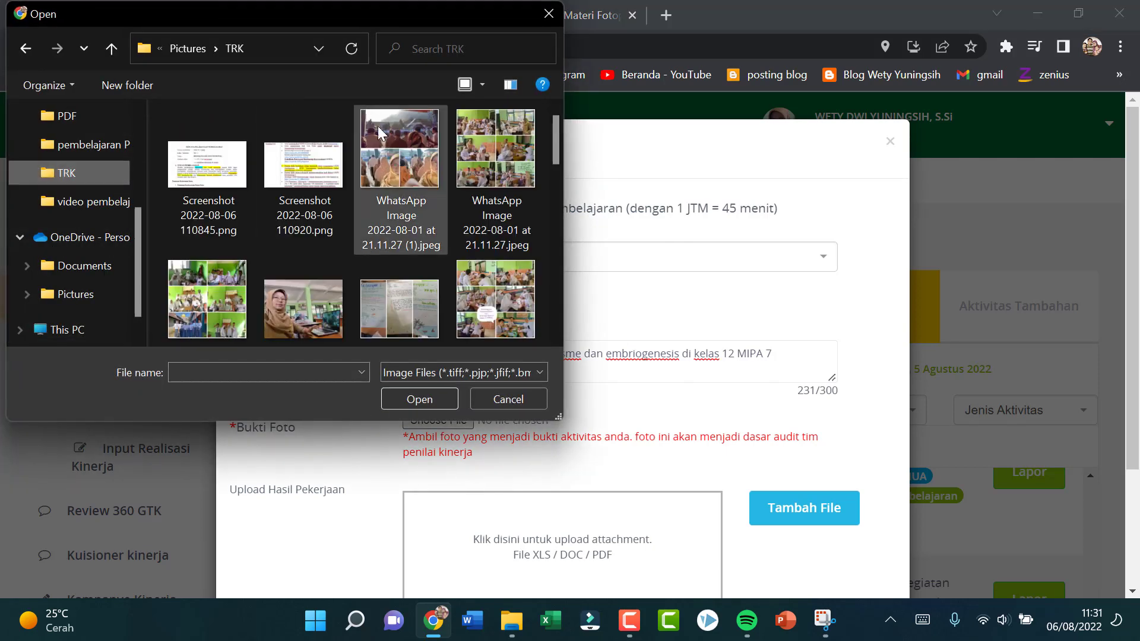
pyautogui.moveTo(553, 140); pyautogui.dragTo(557, 289)
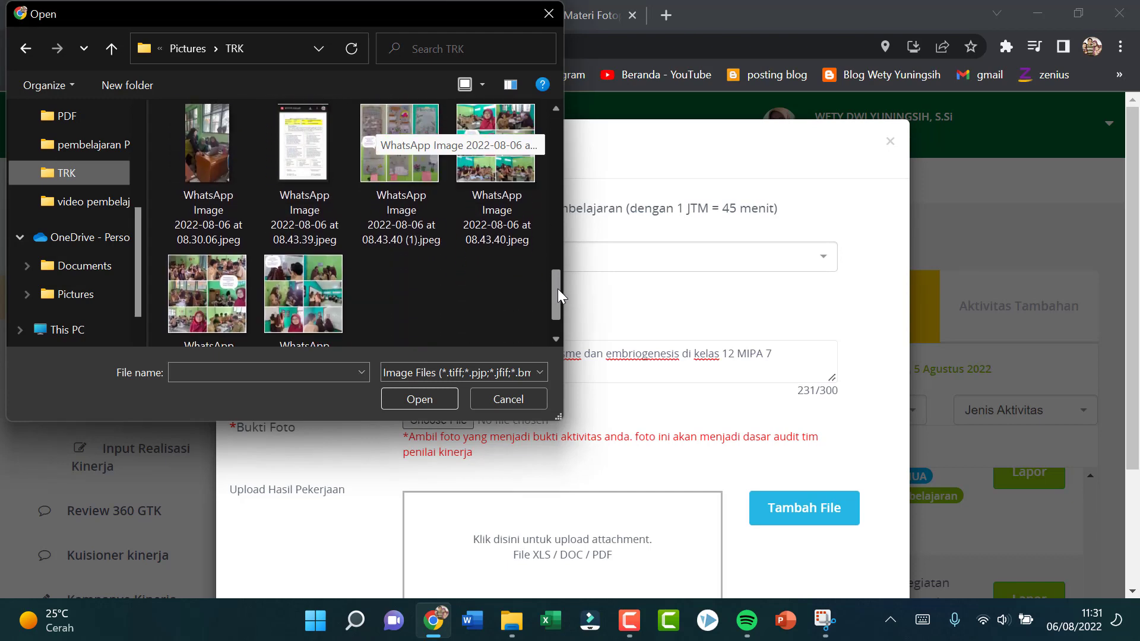
pyautogui.click(319, 300)
pyautogui.click(420, 406)
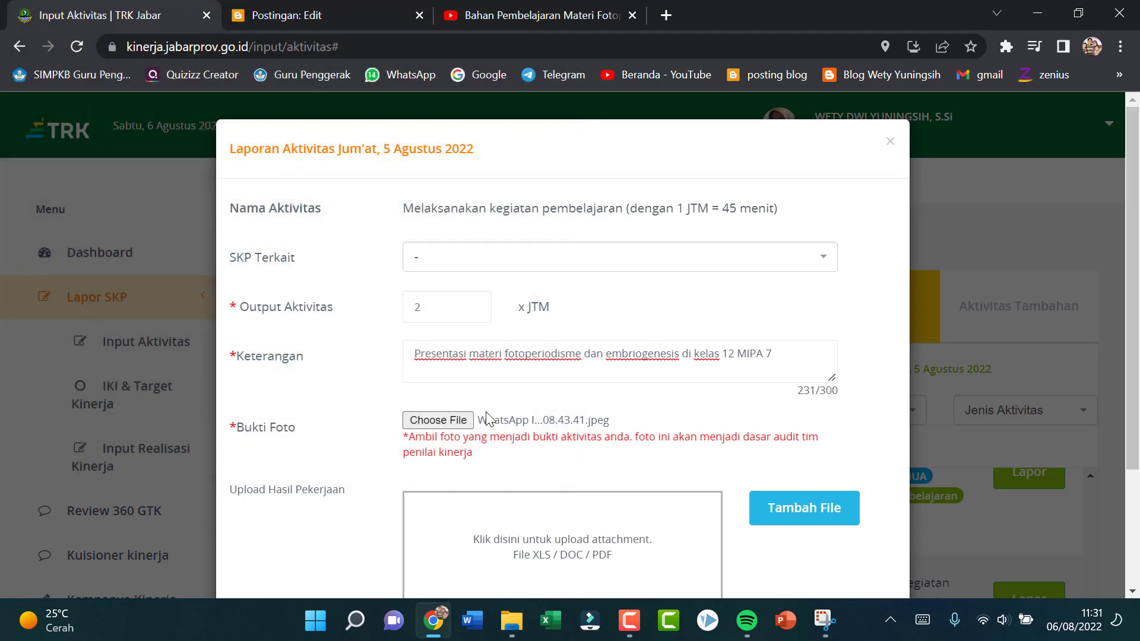
pyautogui.scroll(-3, 806, 484)
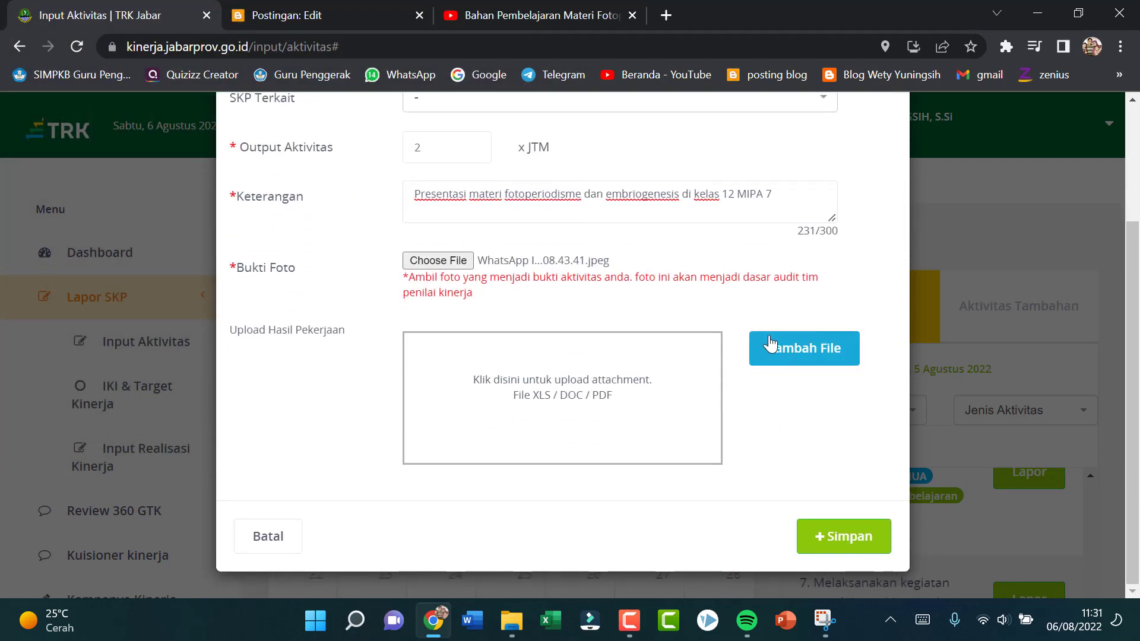
pyautogui.click(856, 537)
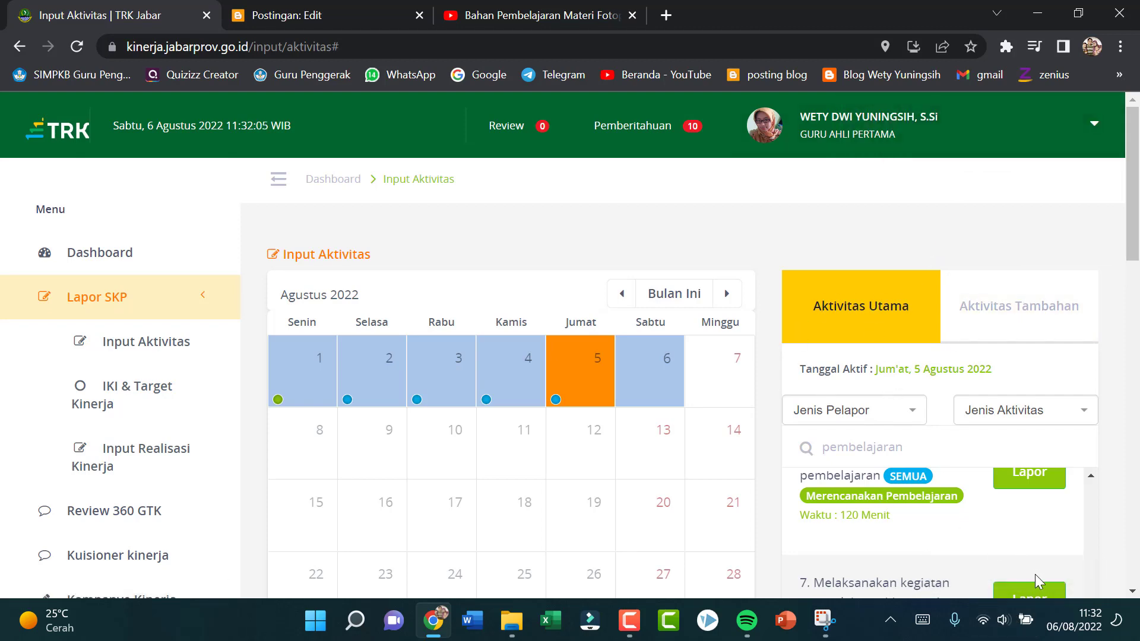
# Step: Start a further 5 August teaching report with 2 JTM output and the description "Mengajar materi fotoperiodisme dan embriogenesis di kelas 12 MIPA 6"
pyautogui.scroll(-1, 1037, 582)
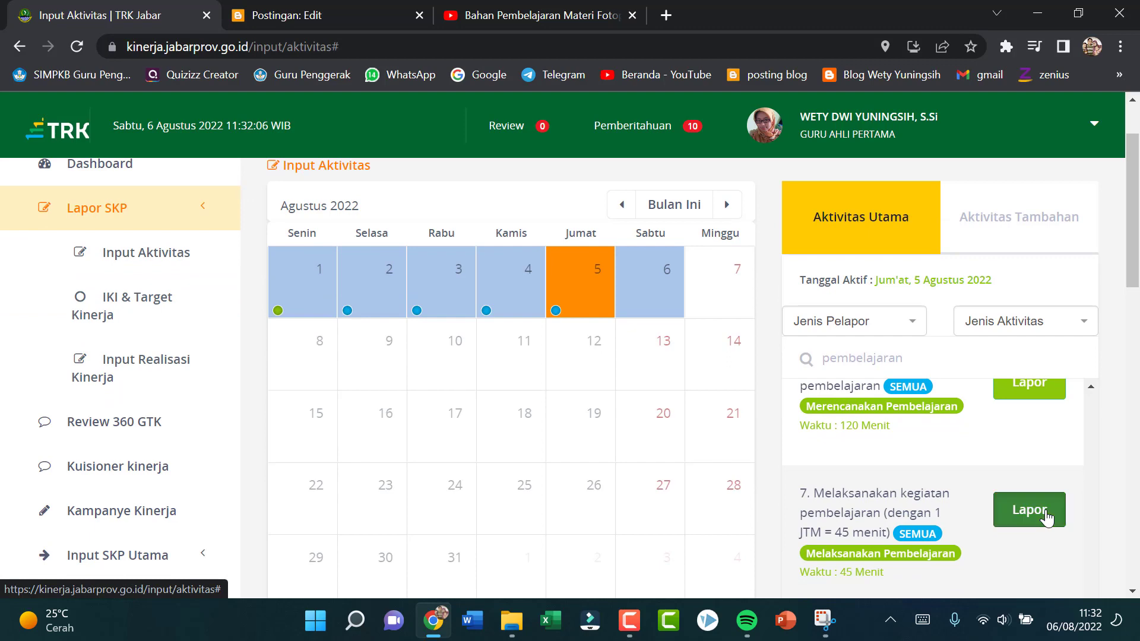
pyautogui.click(1028, 509)
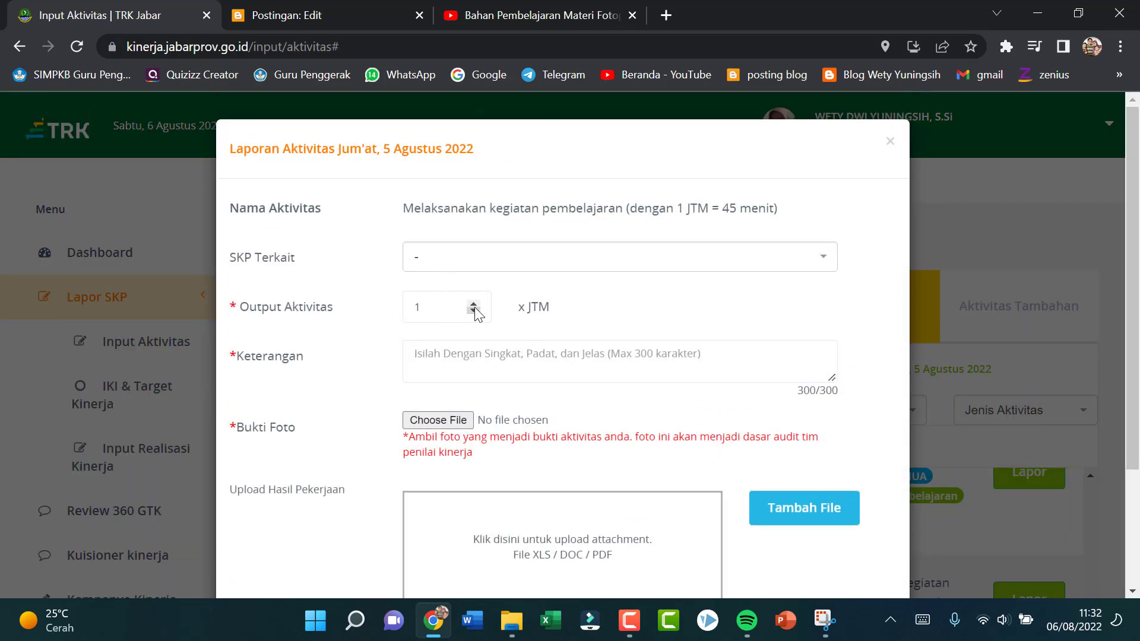
pyautogui.click(473, 305)
pyautogui.click(475, 364)
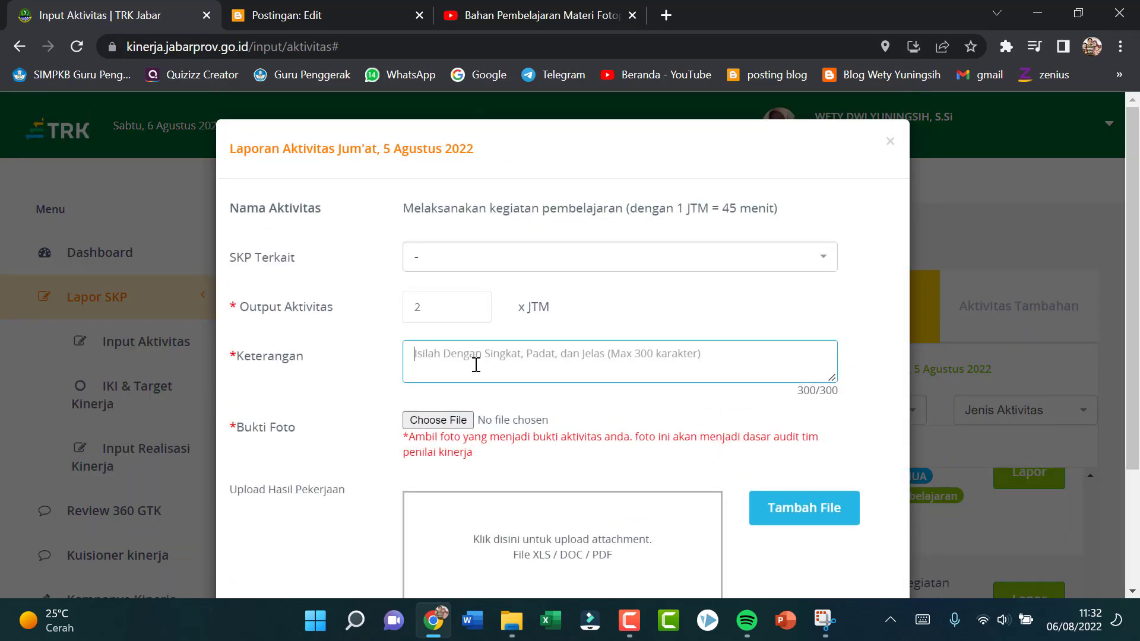
pyautogui.write('Me')
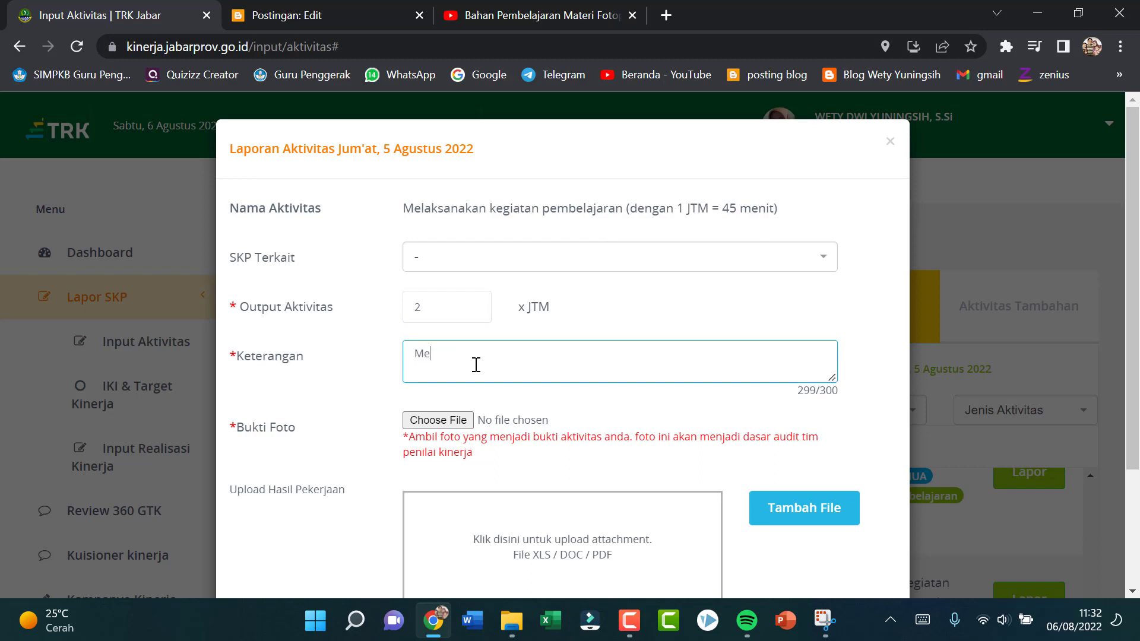
pyautogui.write('ngajar materi fotoperiod')
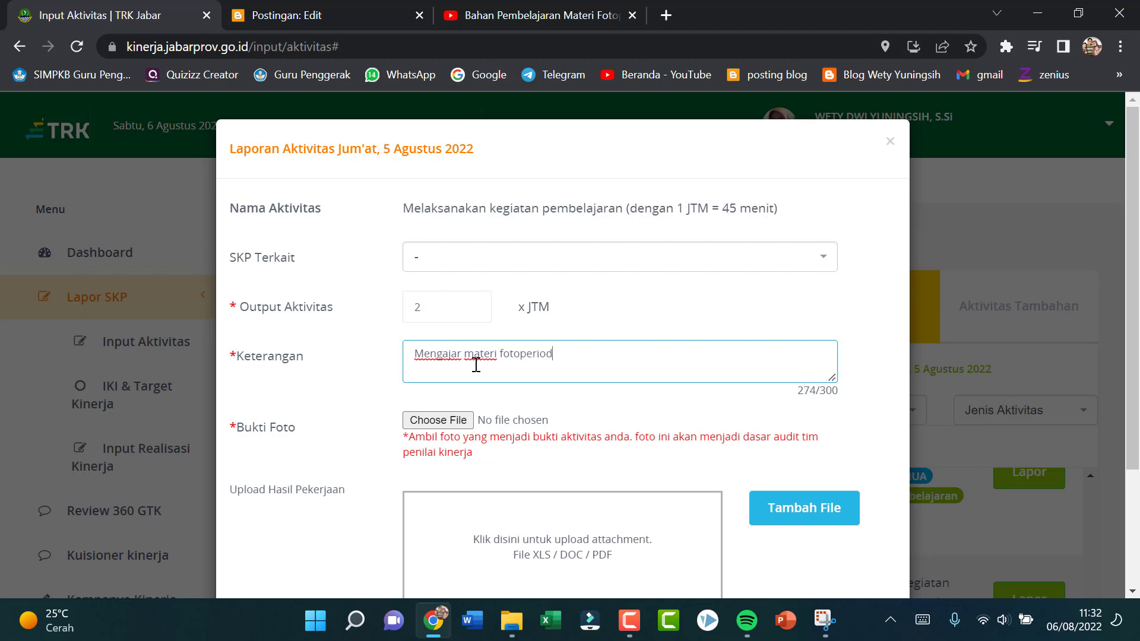
pyautogui.write('isme dan embriogen')
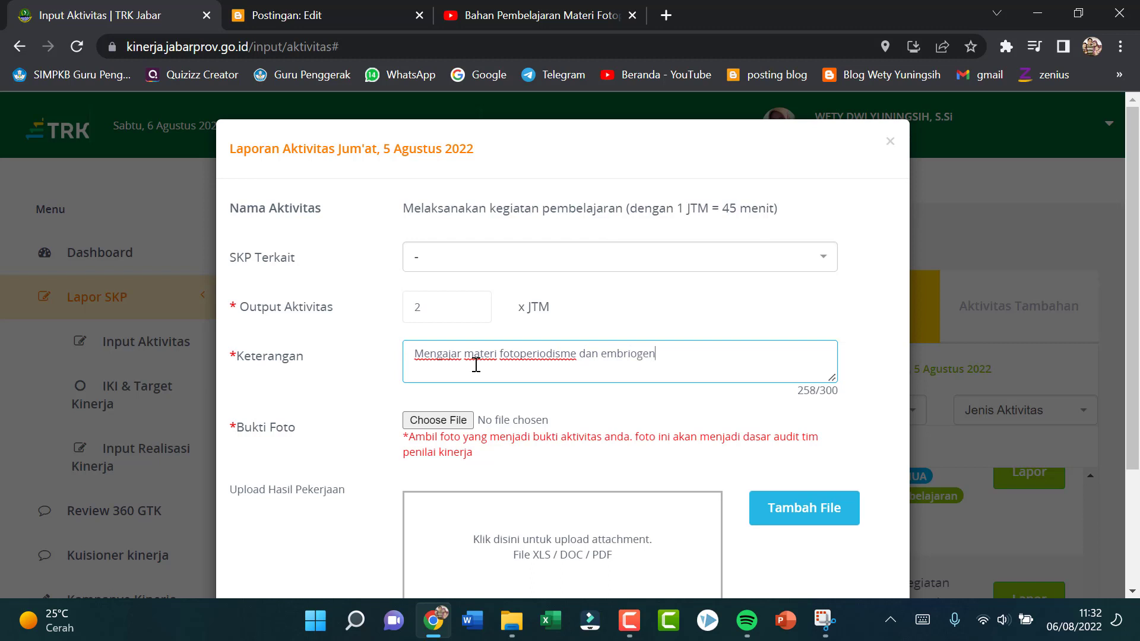
pyautogui.write('esis di kelas 12 MIPA 6')
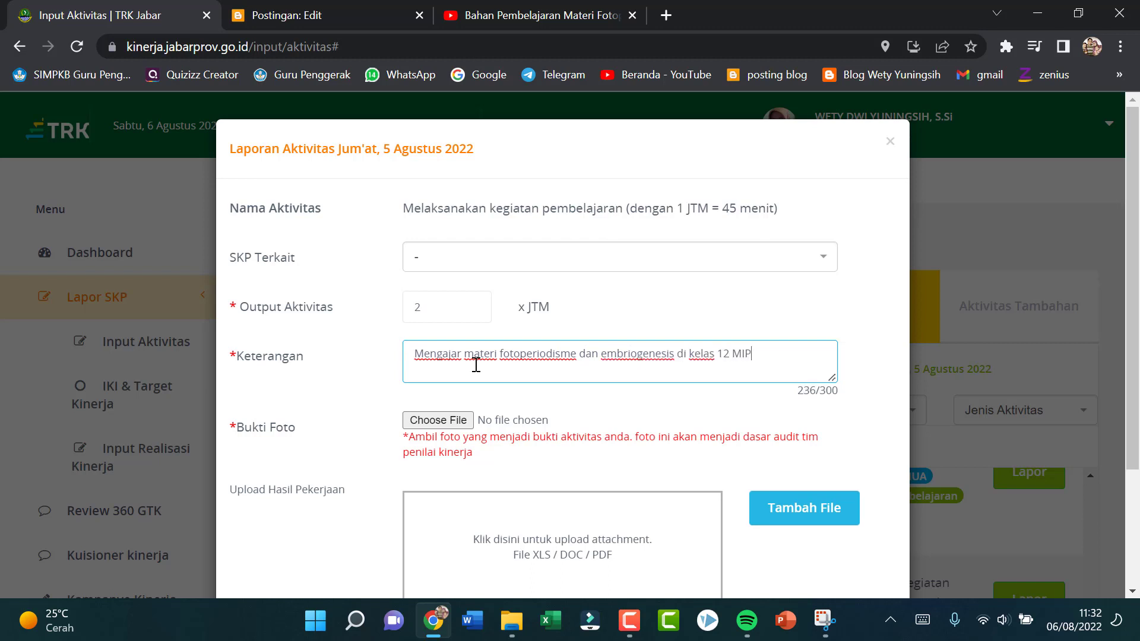
# Step: Attach "WhatsApp Image 2022-08-06 at 08.43.40.jpeg" from the TRK pictures folder as photo evidence for the class 12 MIPA 6 report
pyautogui.click(437, 420)
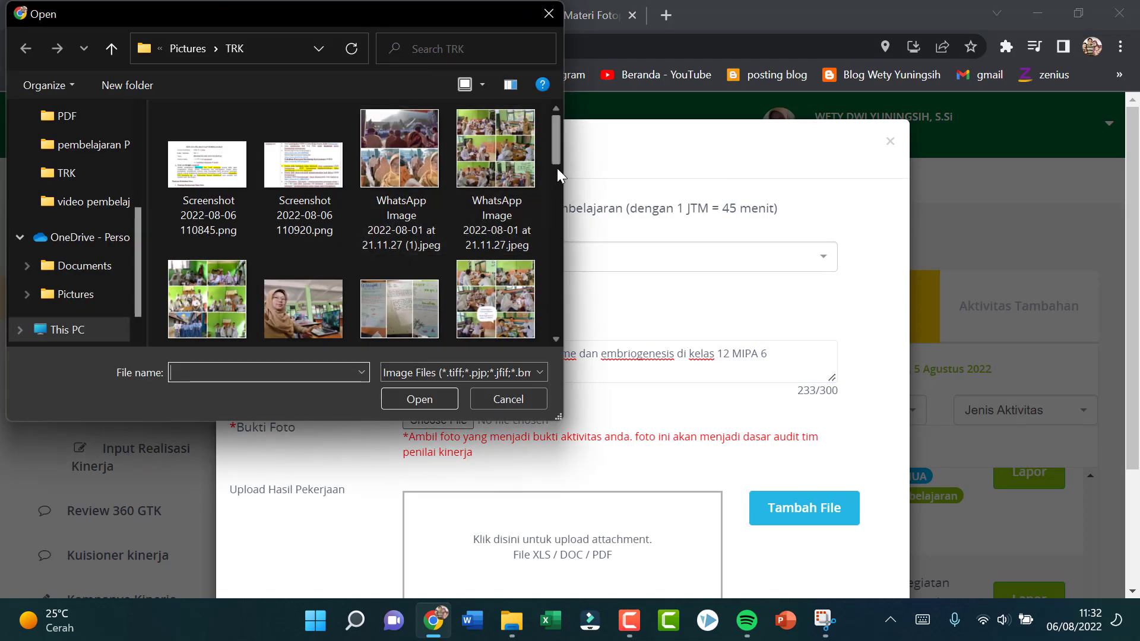
pyautogui.moveTo(557, 169); pyautogui.dragTo(587, 297)
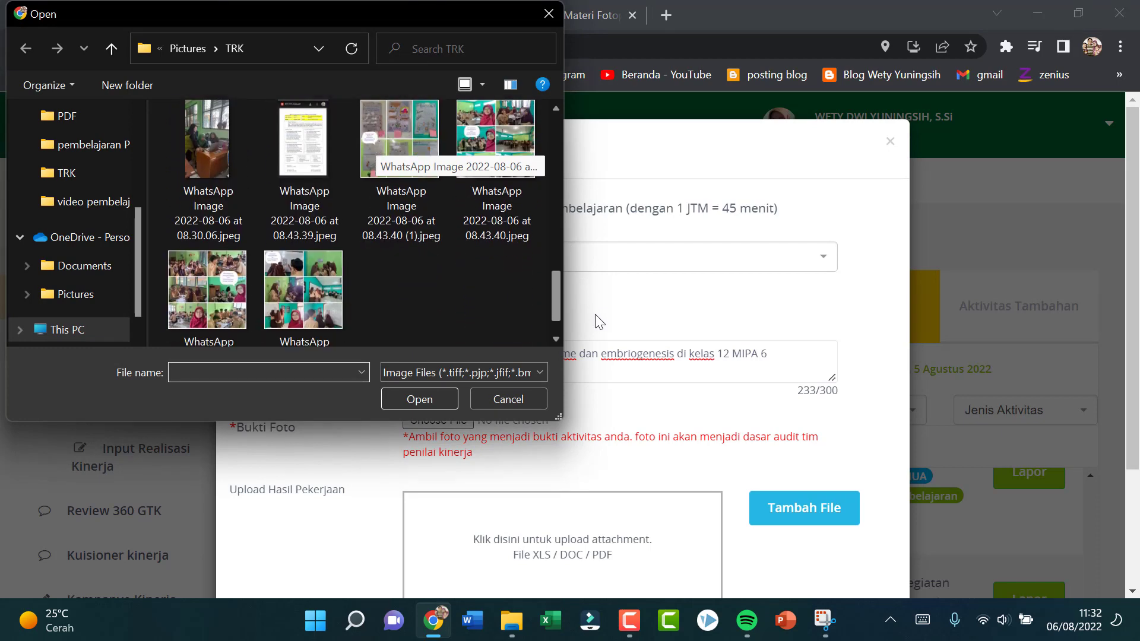
pyautogui.click(507, 240)
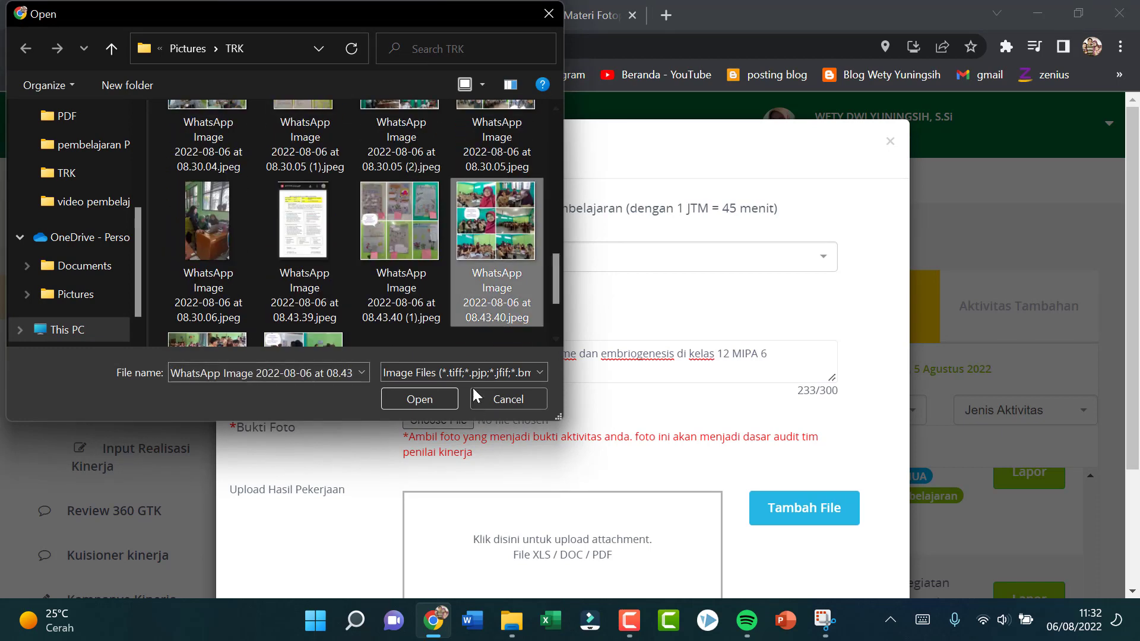
pyautogui.click(438, 404)
# Step: Attach the "LKPD Fotoperiodisme dan embriogenesis 2022" PDF from Drive D's class 12 LKPD PTT folder to the MIPA 6 report and save it
pyautogui.scroll(-3, 603, 451)
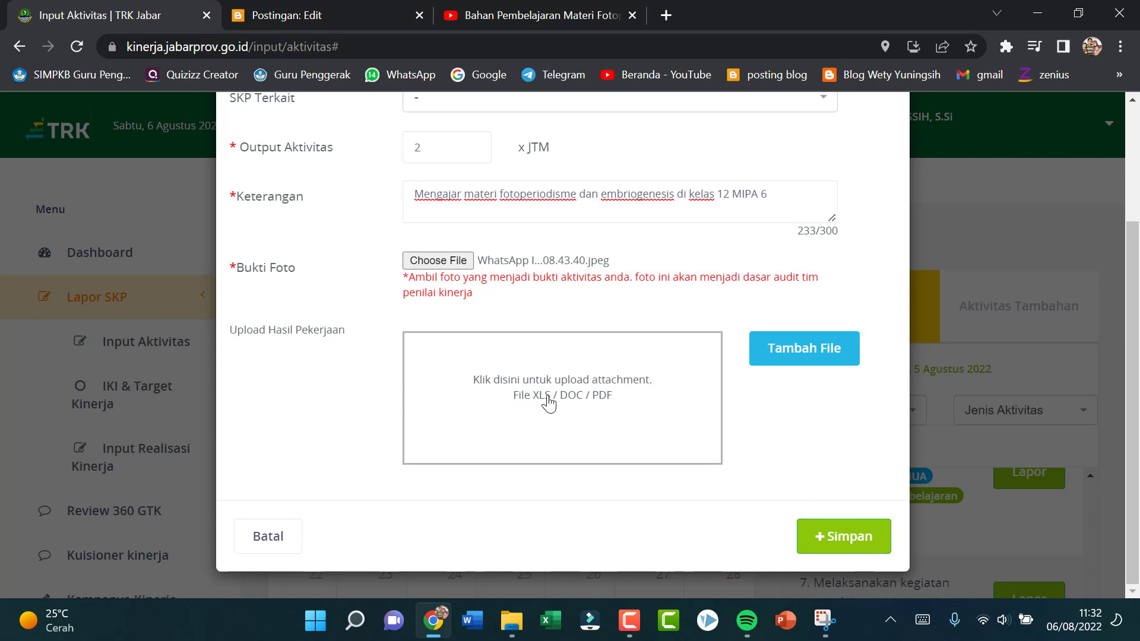
pyautogui.click(805, 350)
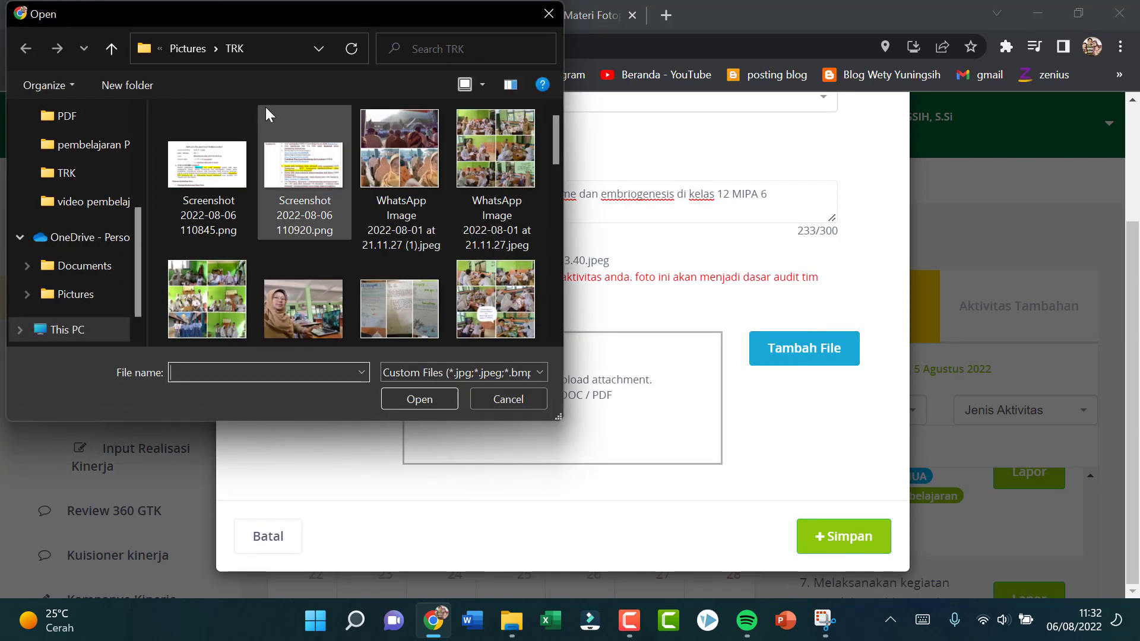
pyautogui.scroll(2, 89, 136)
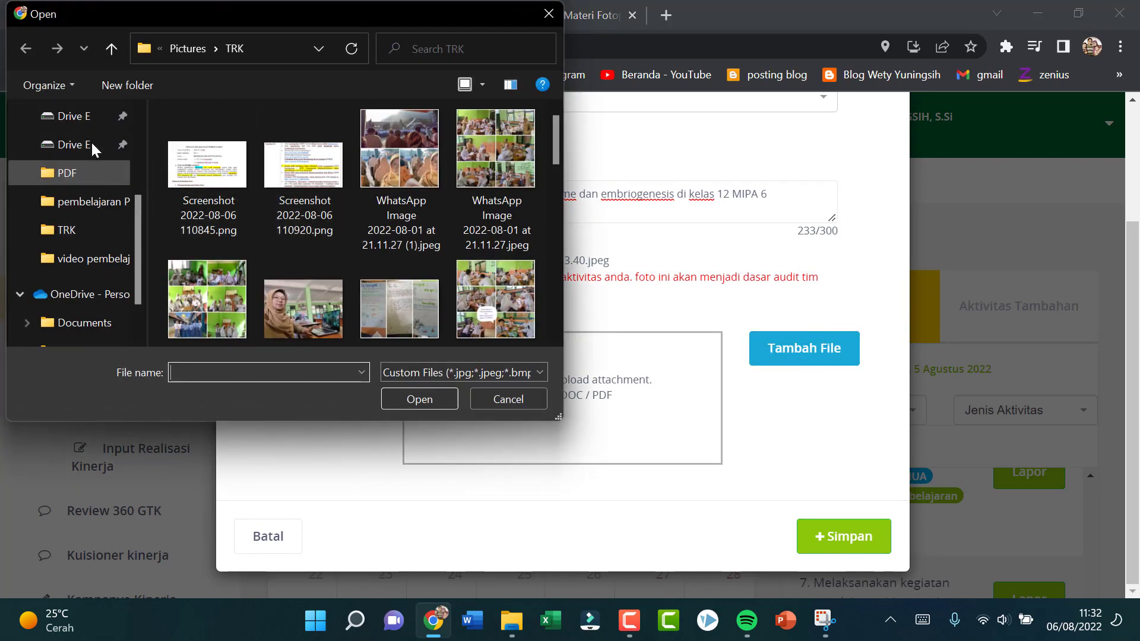
pyautogui.click(92, 119)
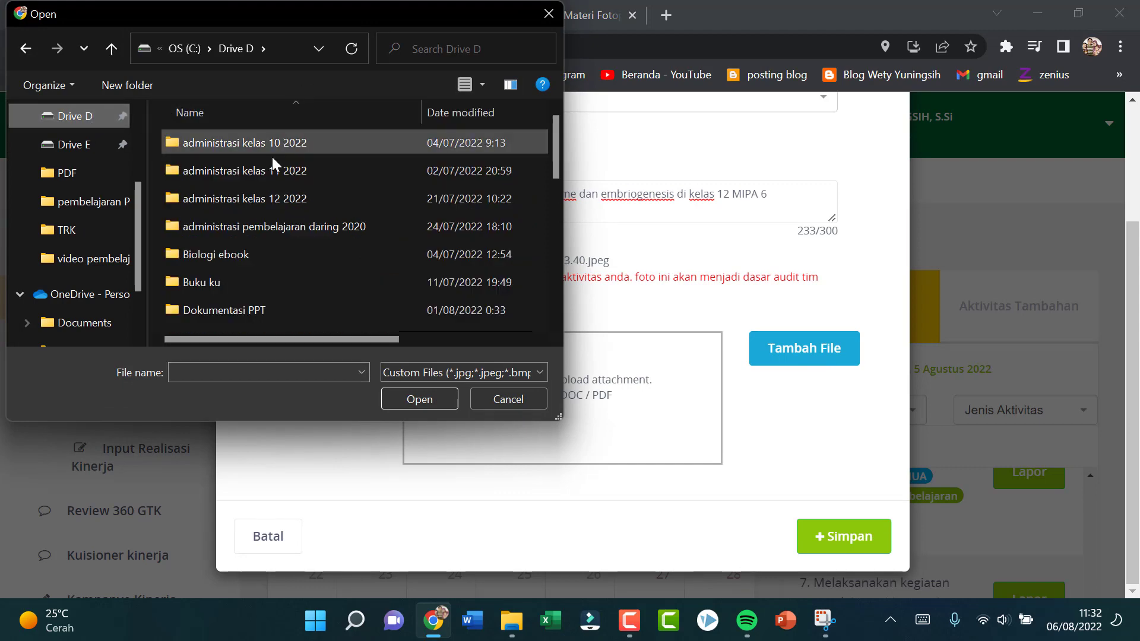
pyautogui.doubleClick(295, 224)
pyautogui.doubleClick(287, 197)
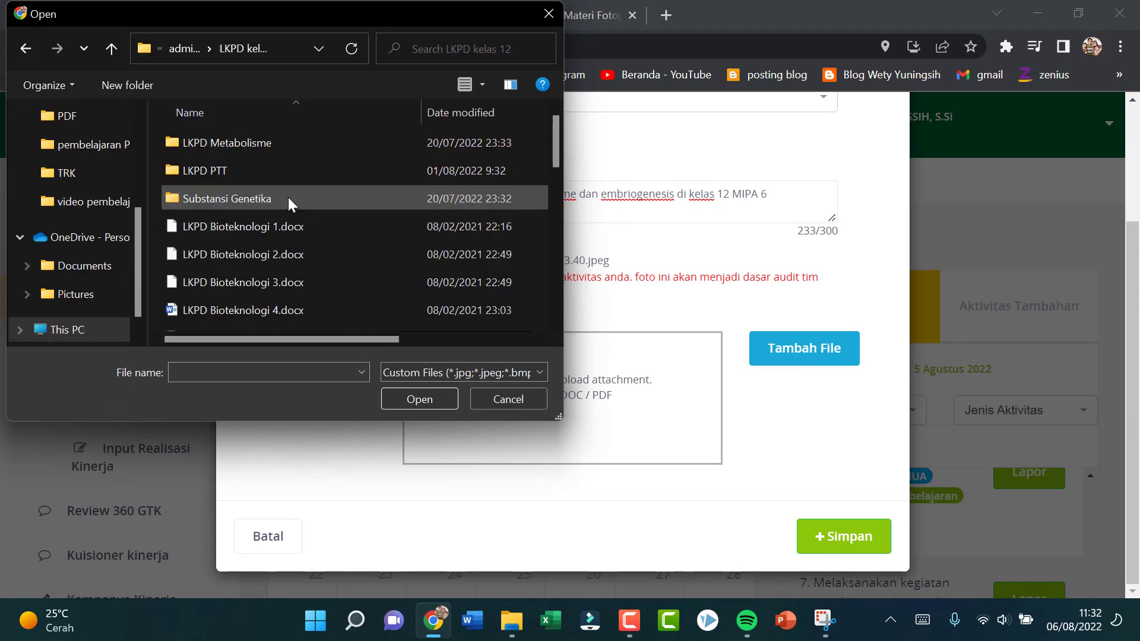
pyautogui.doubleClick(287, 171)
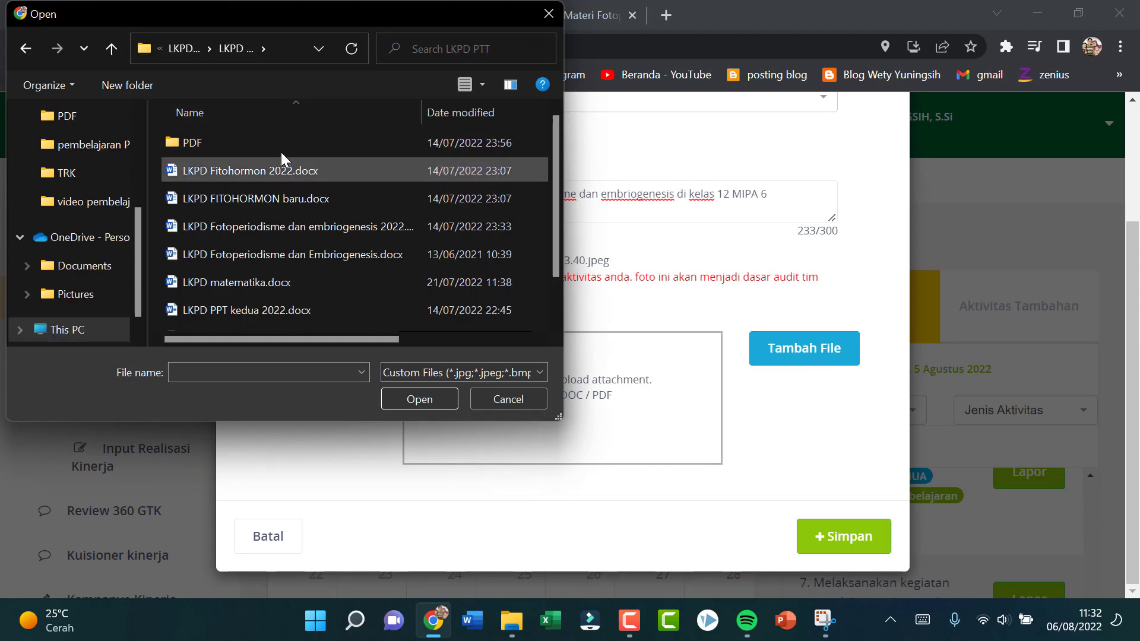
pyautogui.doubleClick(280, 148)
pyautogui.click(309, 173)
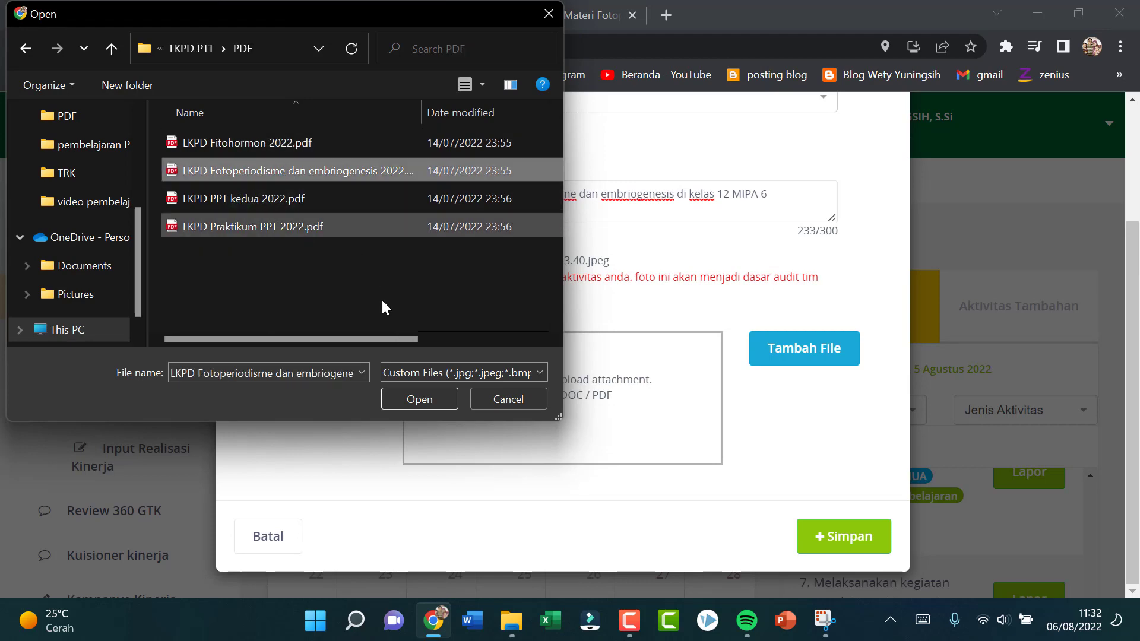
pyautogui.click(423, 401)
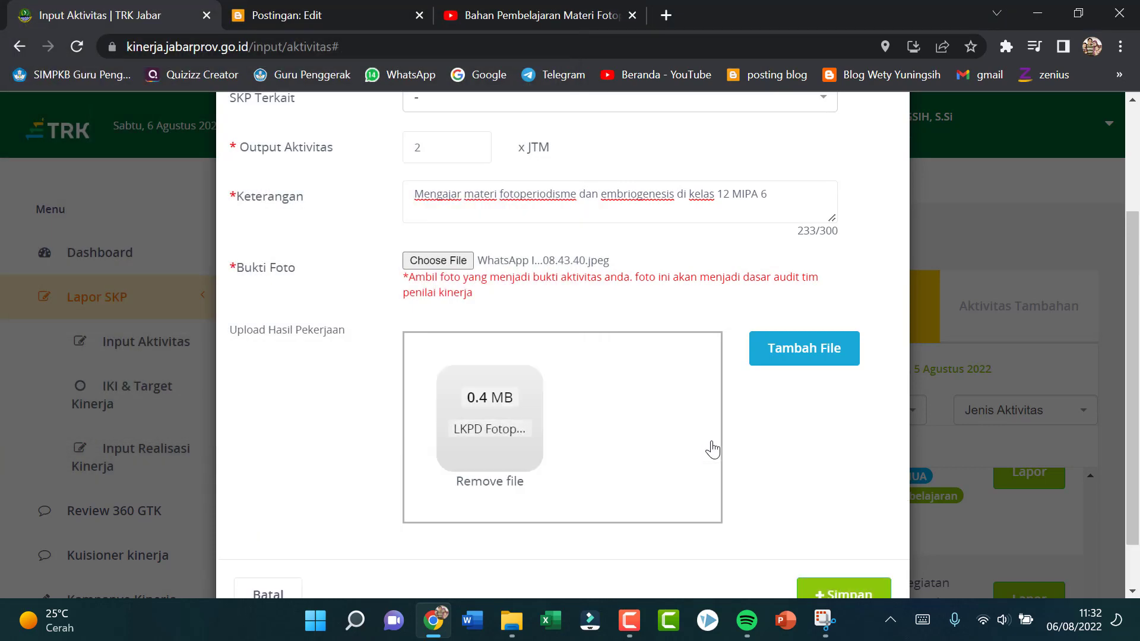
pyautogui.scroll(-1, 842, 478)
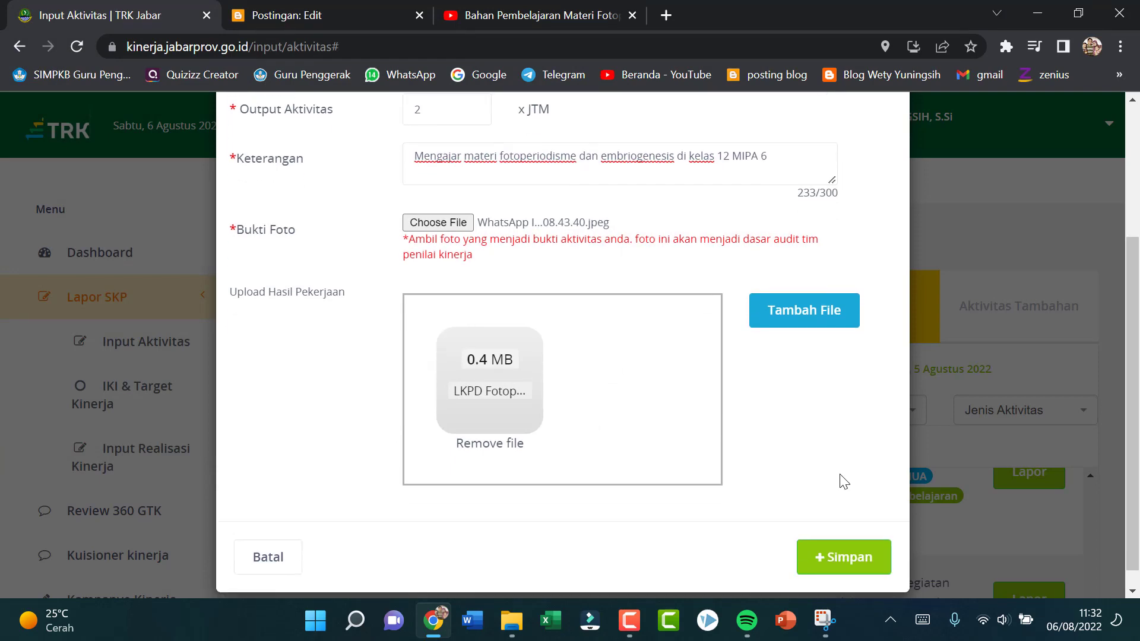
pyautogui.click(843, 533)
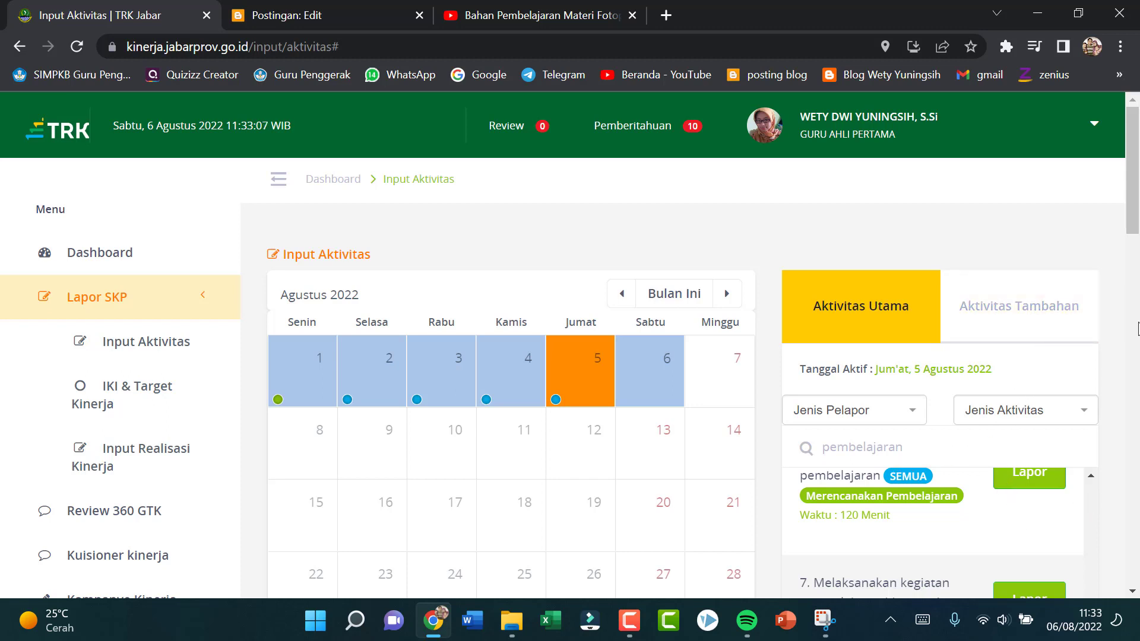
# Step: Start a 5 August report for the activity "Menyusun tujuan pembelajaran, alur tujuan pembelajaran berbasis capaian pembelajaran"
pyautogui.moveTo(1138, 226); pyautogui.dragTo(1138, 245)
pyautogui.scroll(2, 960, 404)
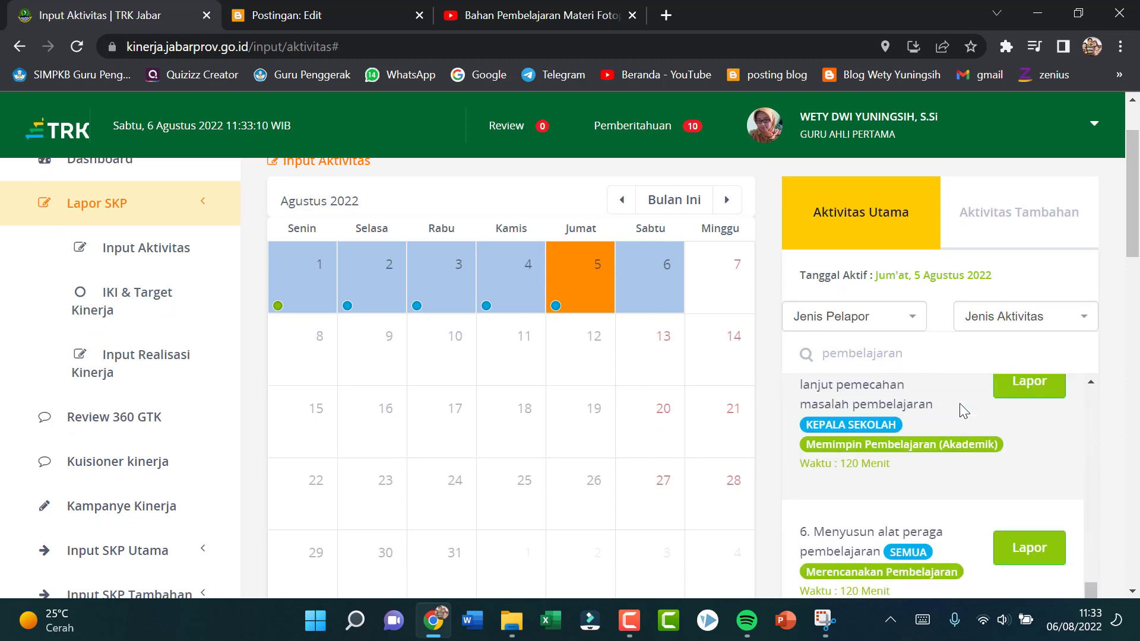
pyautogui.scroll(-1, 960, 405)
pyautogui.scroll(3, 964, 410)
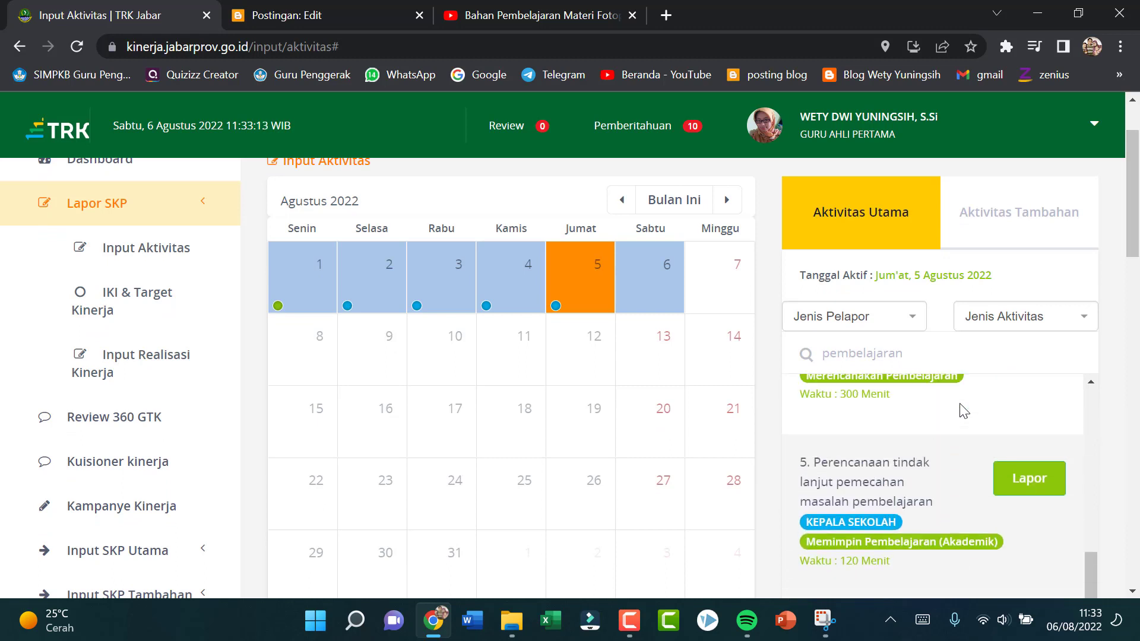
pyautogui.scroll(3, 959, 407)
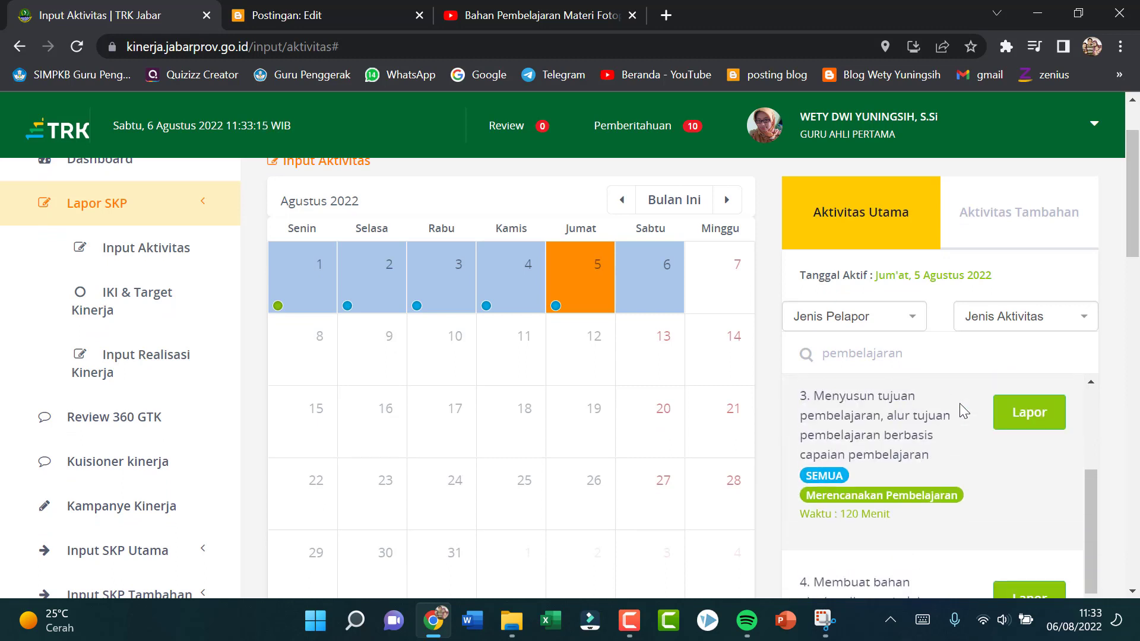
pyautogui.click(1002, 410)
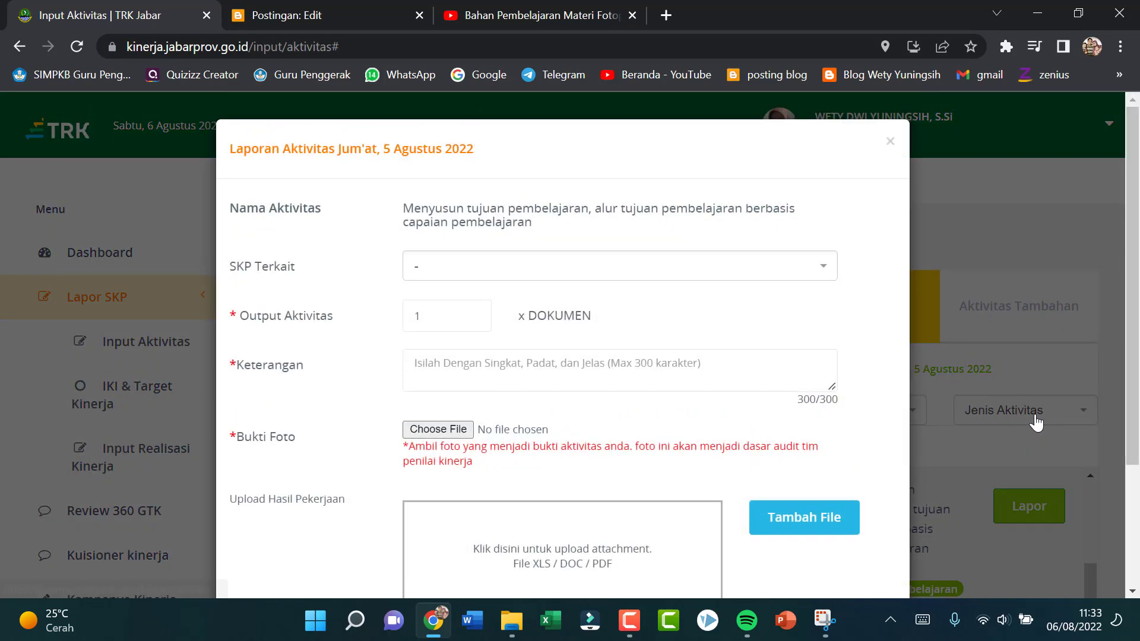
# Step: Describe the lesson-planning report as "Membuat RPP Bab Pertumbuha dan Perkembangan Tumbuhan Kelas 12 IPA/IPS LM"
pyautogui.click(483, 368)
pyautogui.write('Membuat')
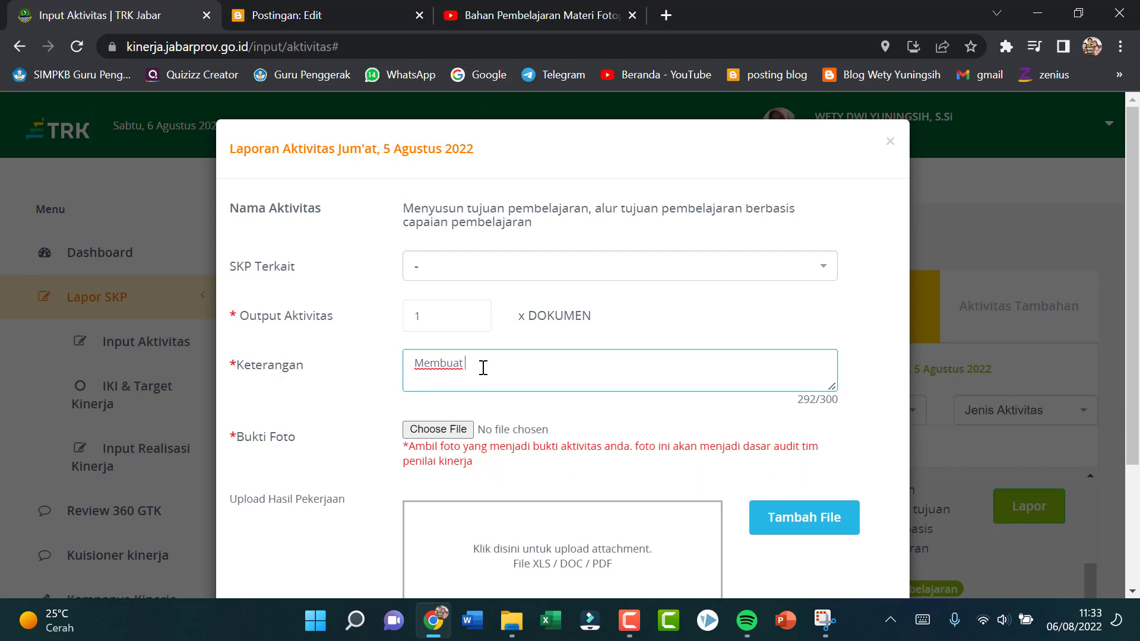
pyautogui.write(' RP')
pyautogui.write('P Materi ')
pyautogui.write('Bab')
pyautogui.write(' Pertum')
pyautogui.write('buha dan Perk')
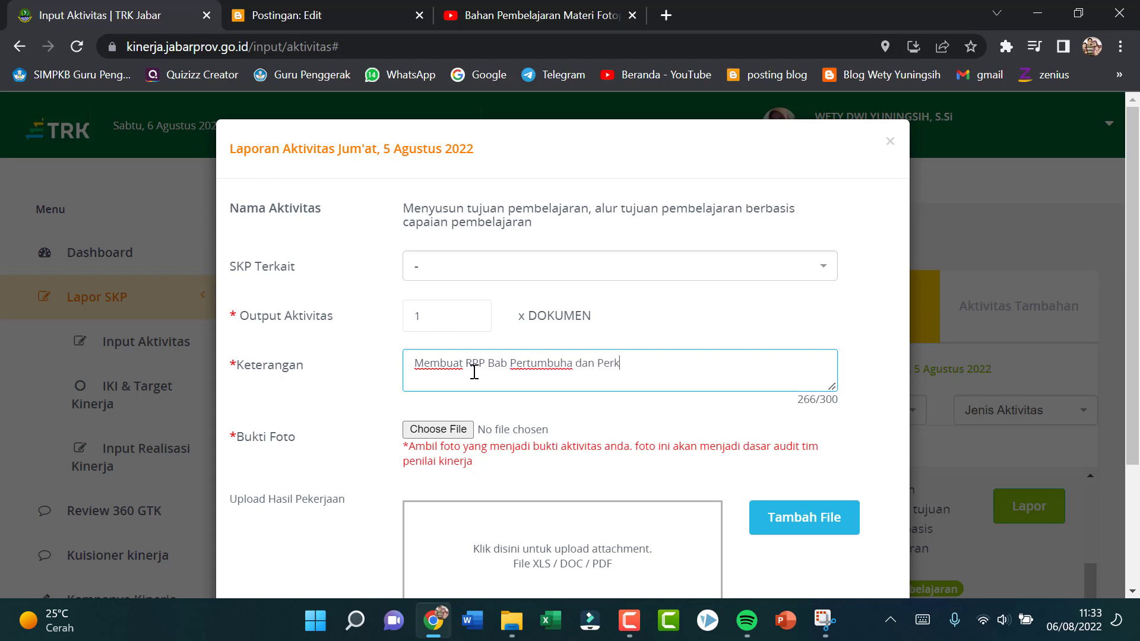
pyautogui.write('embangan Tumbuhan Kelas 12 IPA/IPS L')
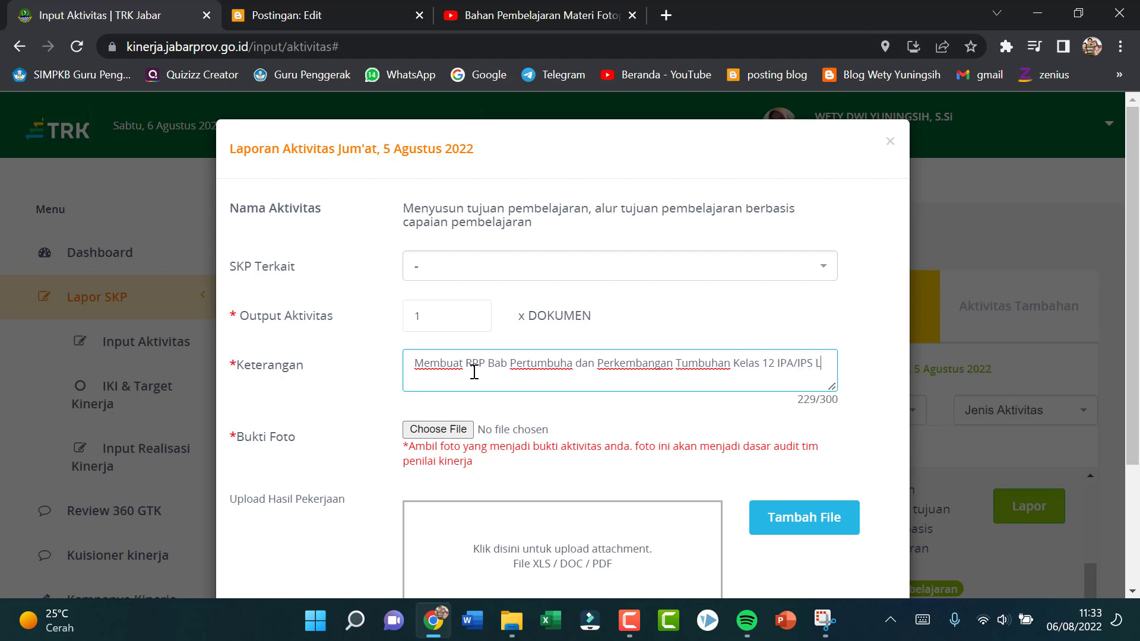
pyautogui.press('BackSpace')
# Step: Attach "WhatsApp Image 2022-08-06 at 08.43.39.jpeg" from the TRK pictures folder as photo evidence for the lesson-planning report
pyautogui.click(438, 428)
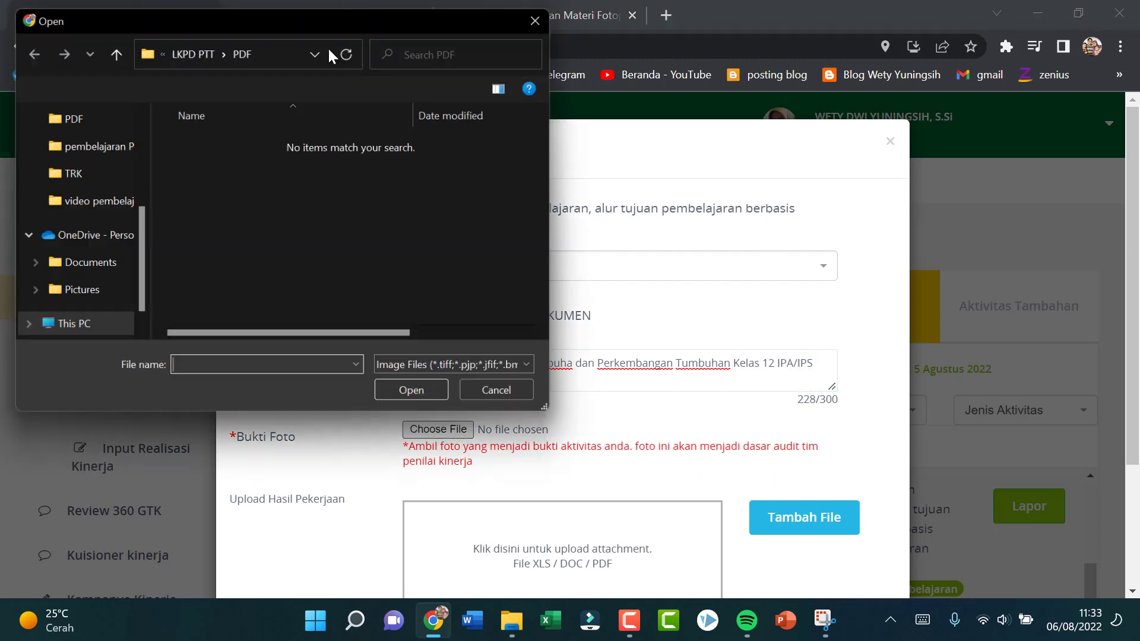
pyautogui.click(70, 173)
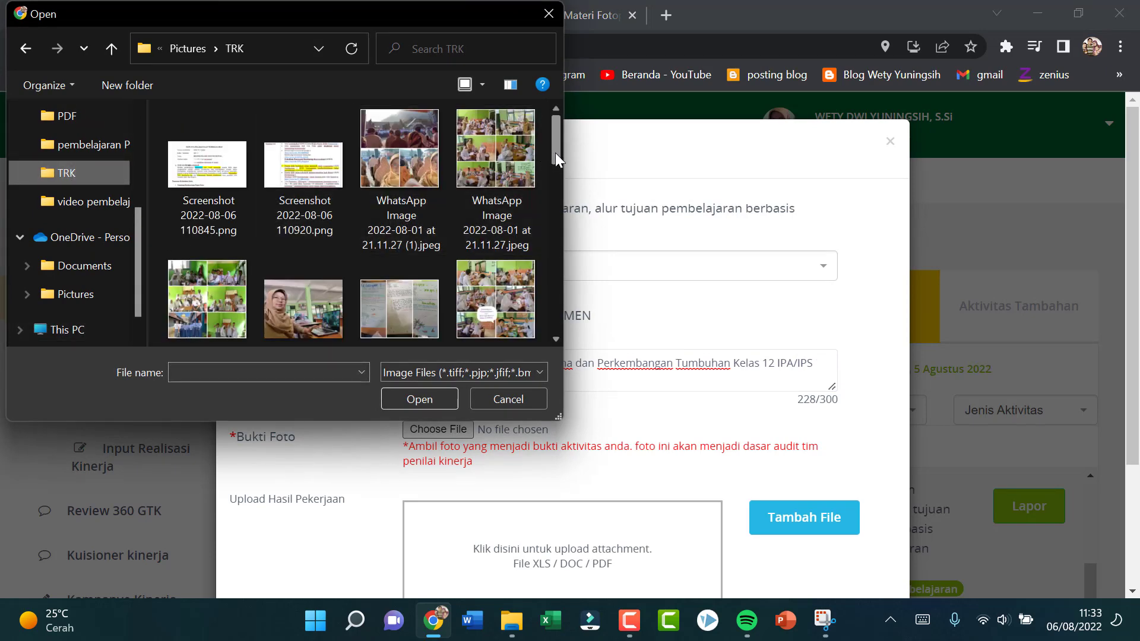
pyautogui.moveTo(554, 152); pyautogui.dragTo(574, 280)
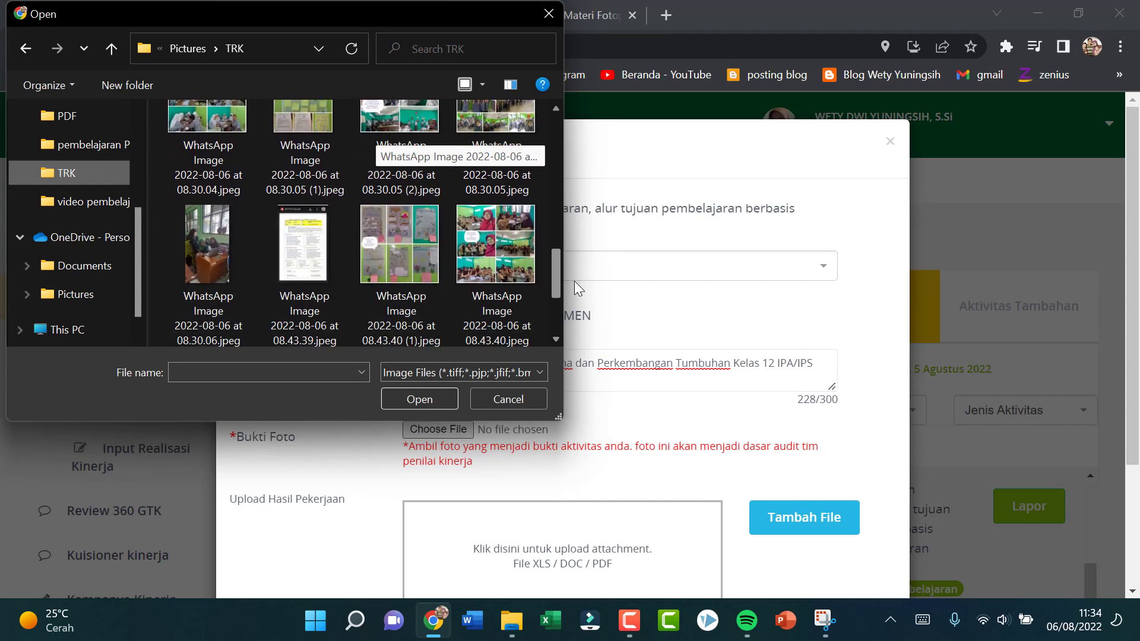
pyautogui.click(304, 244)
pyautogui.click(442, 401)
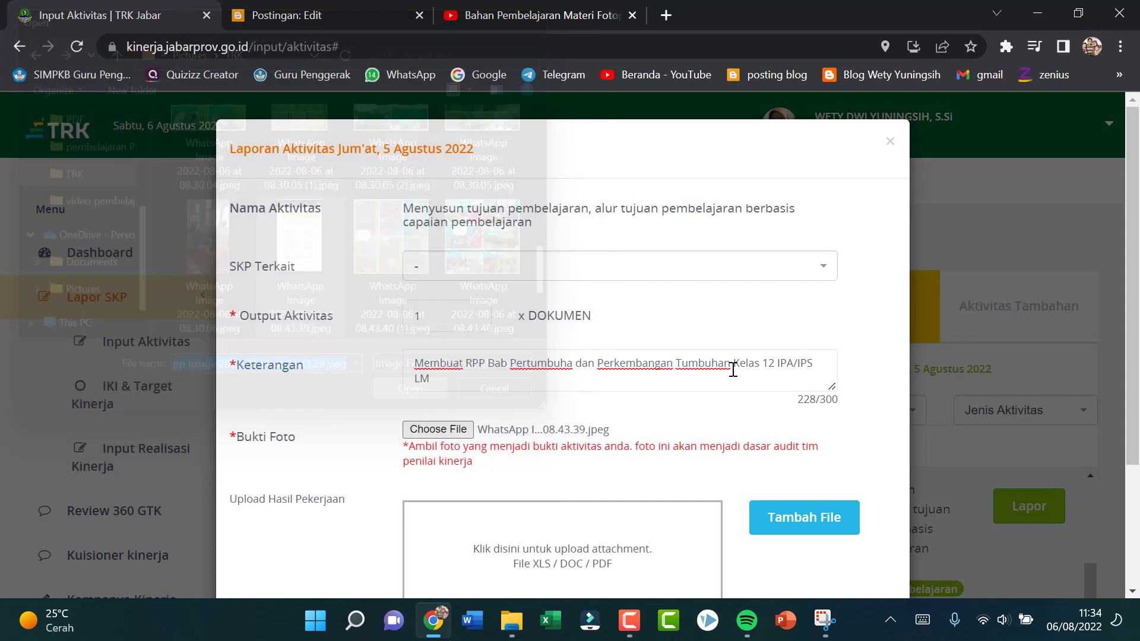
# Step: Attach "RPP PPT 2022.pdf" from the PDF subfolder of Drive D's class 12 RPP 2022 folder to the lesson-planning report and save it
pyautogui.scroll(-3, 720, 516)
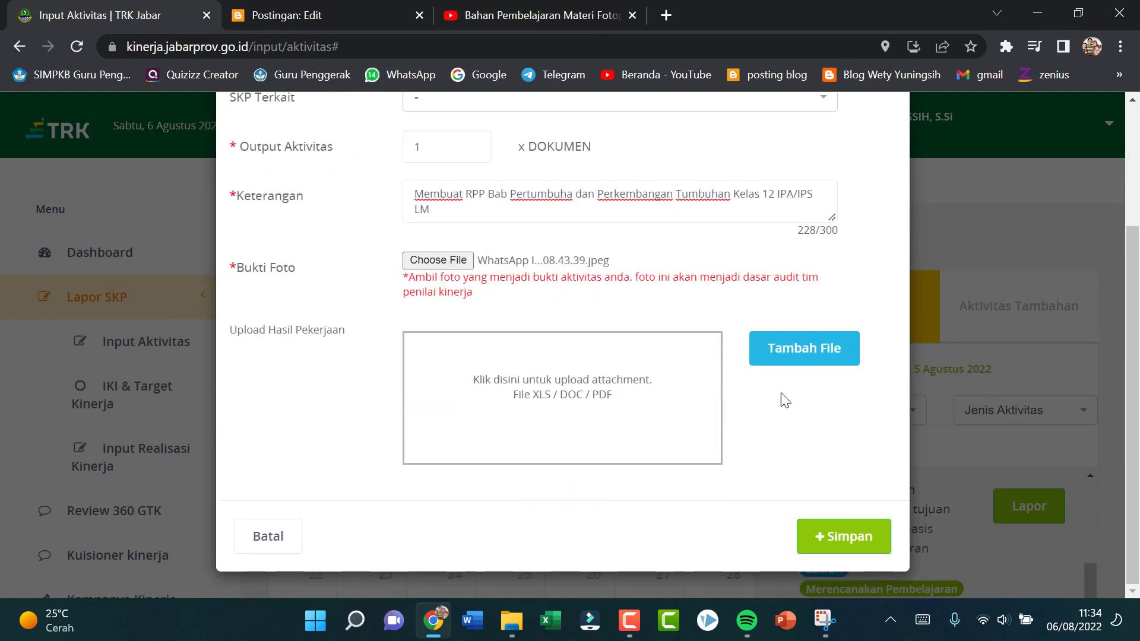
pyautogui.click(829, 348)
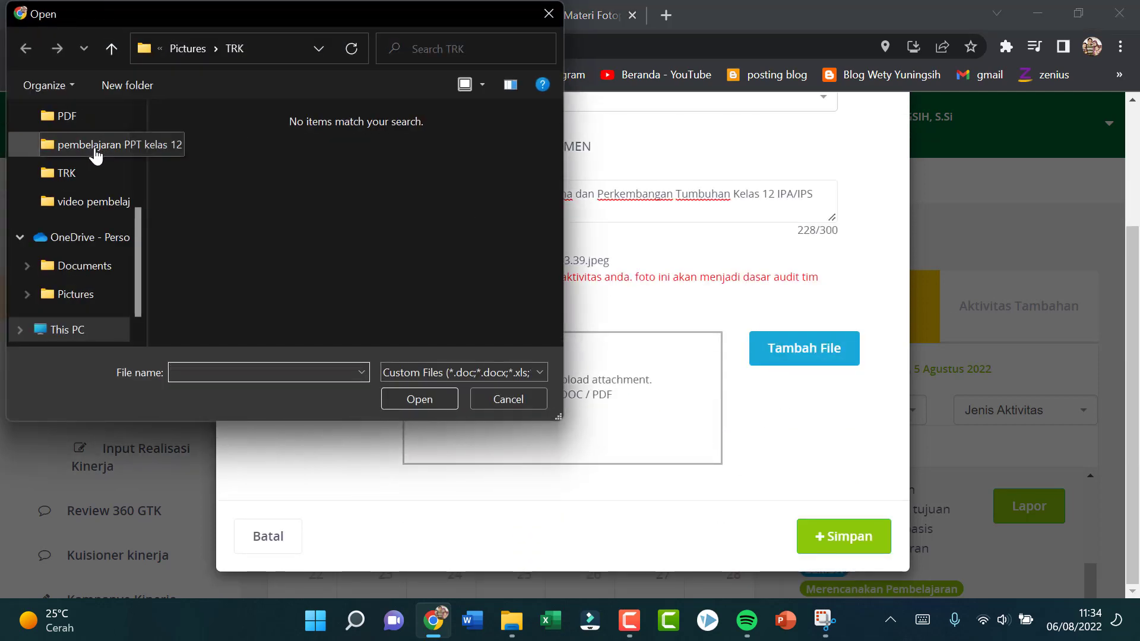
pyautogui.scroll(2, 88, 122)
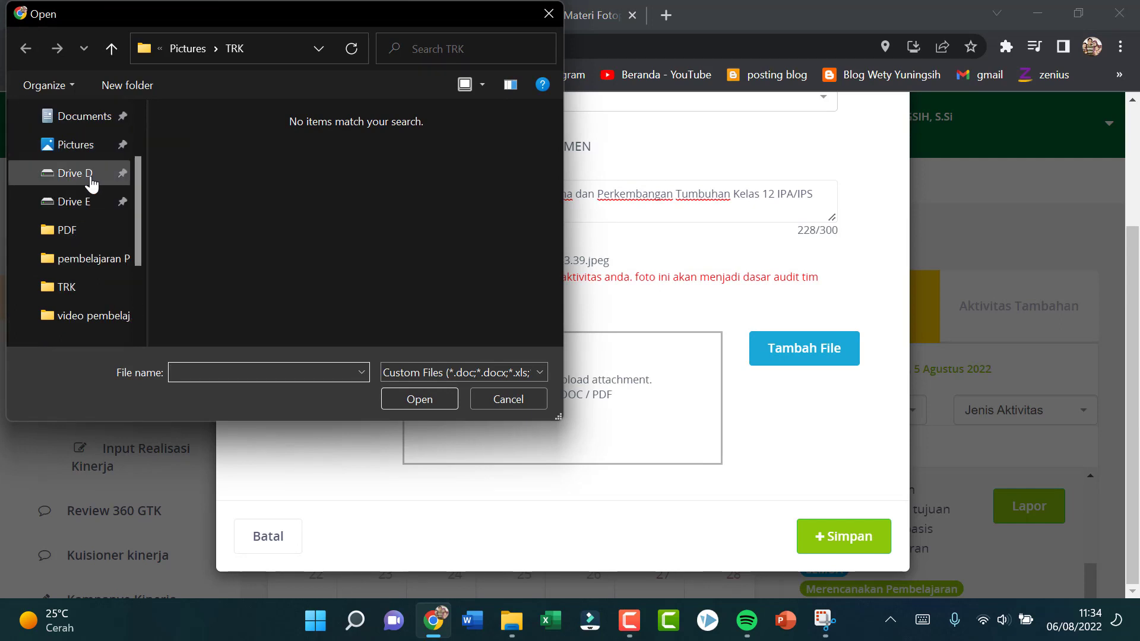
pyautogui.click(90, 179)
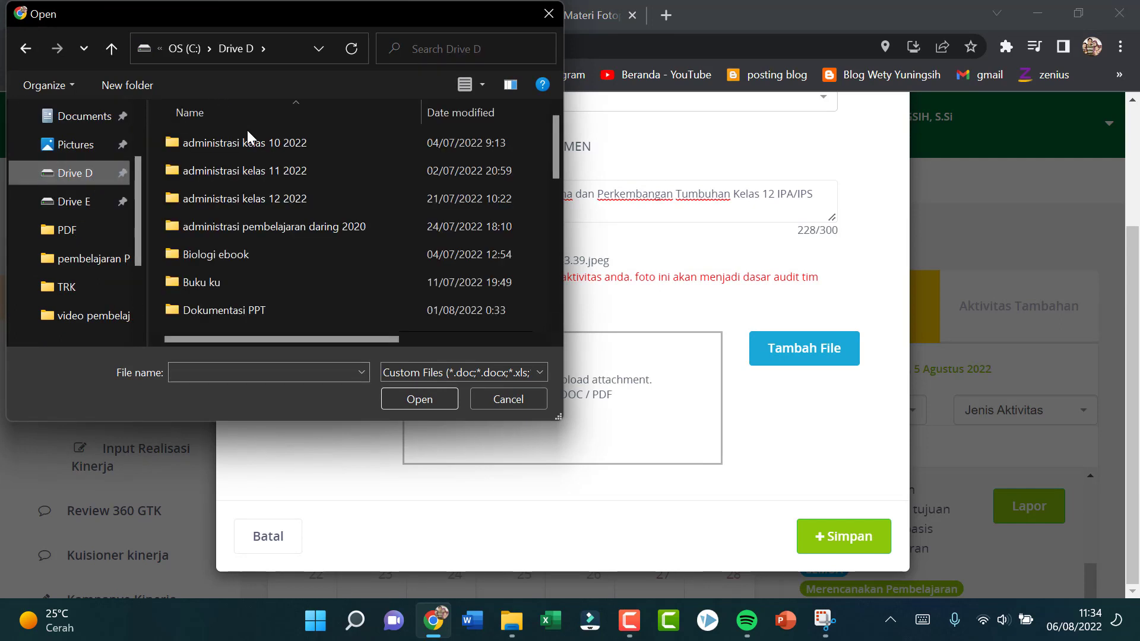
pyautogui.doubleClick(314, 205)
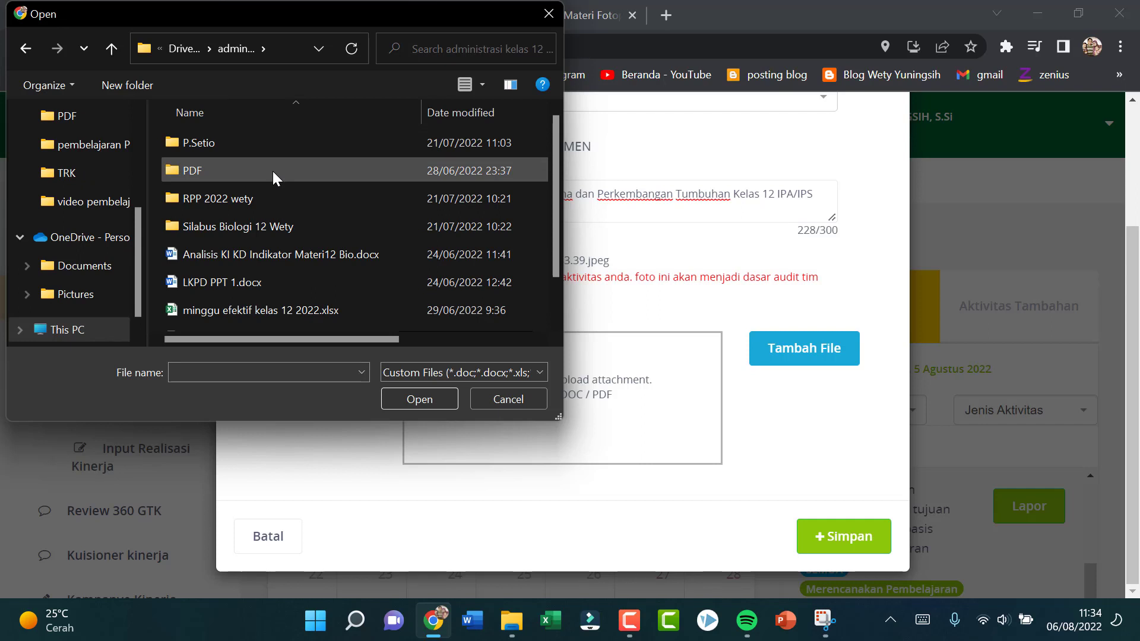
pyautogui.doubleClick(273, 192)
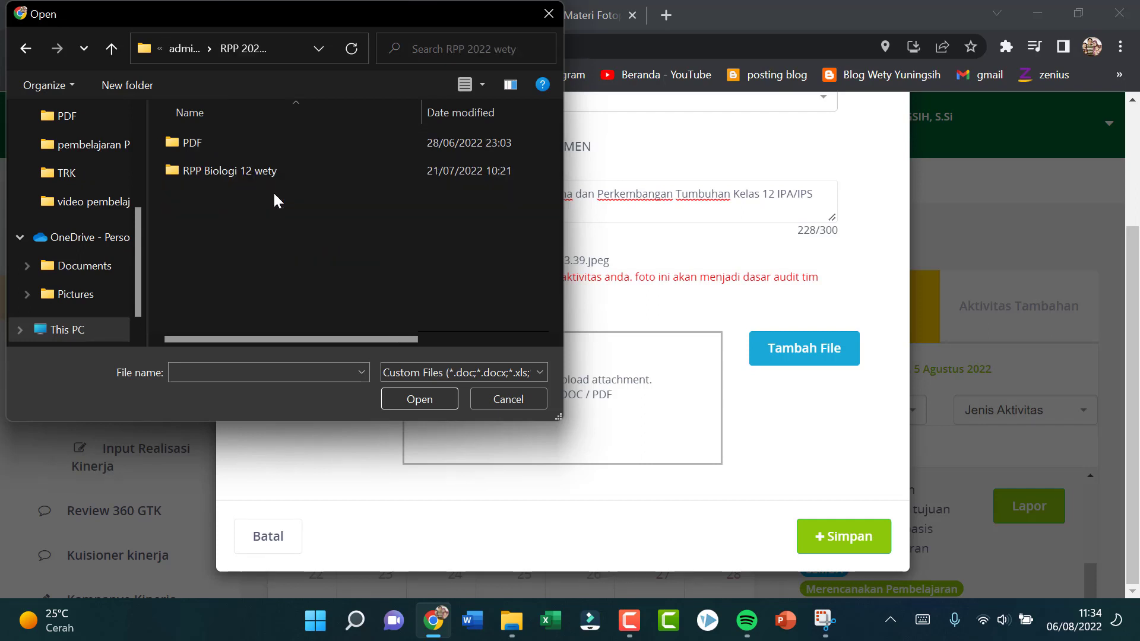
pyautogui.doubleClick(258, 142)
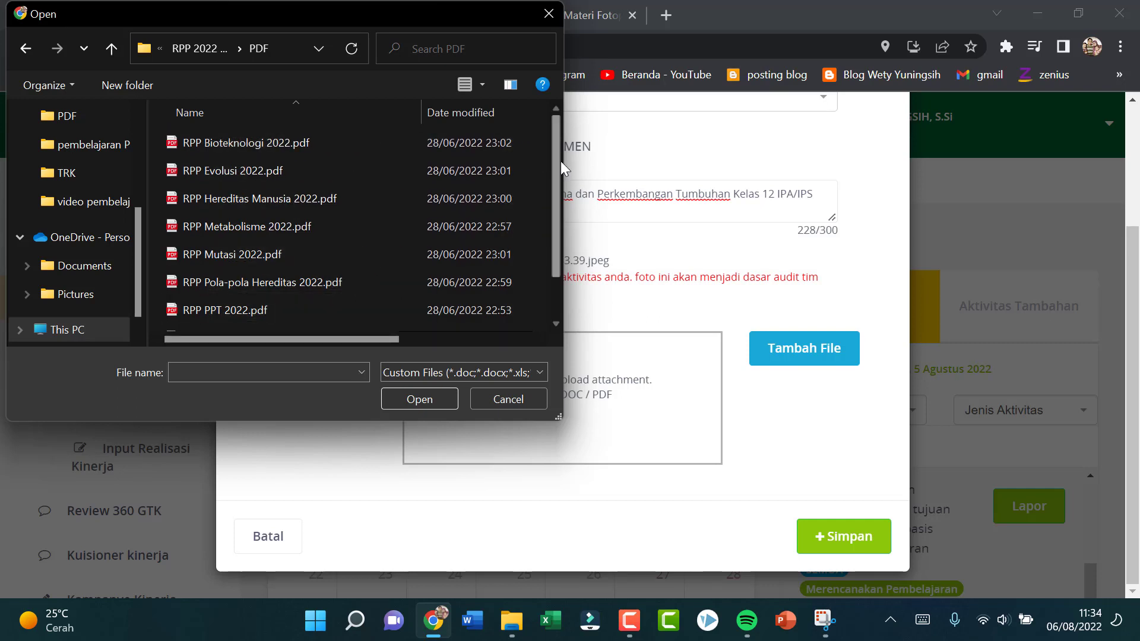
pyautogui.scroll(-1, 557, 172)
pyautogui.click(276, 265)
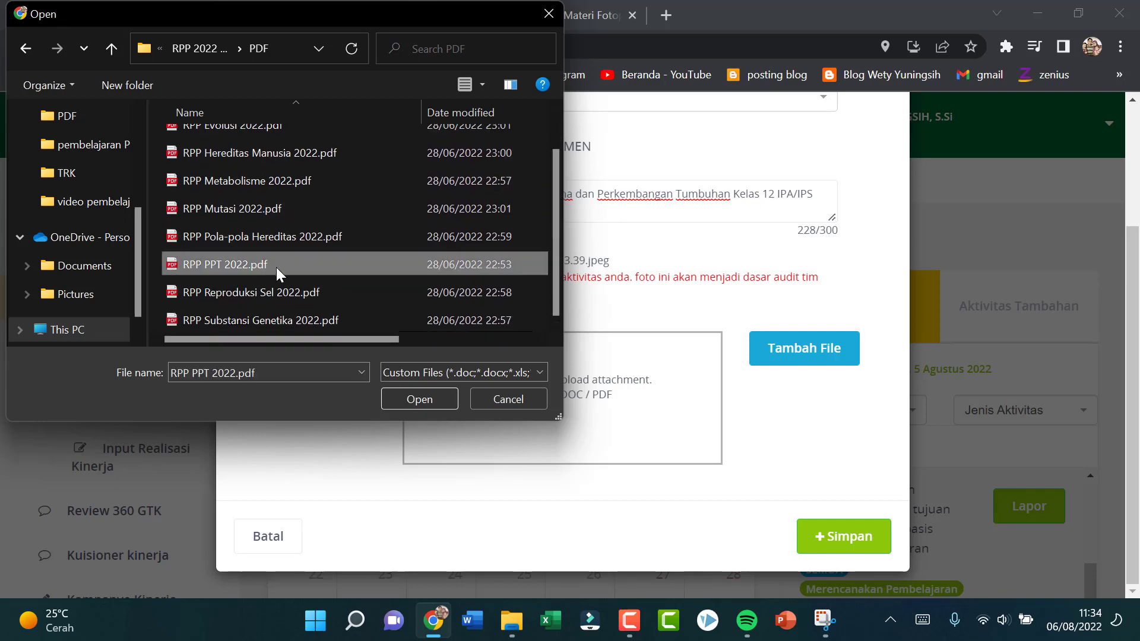
pyautogui.click(432, 398)
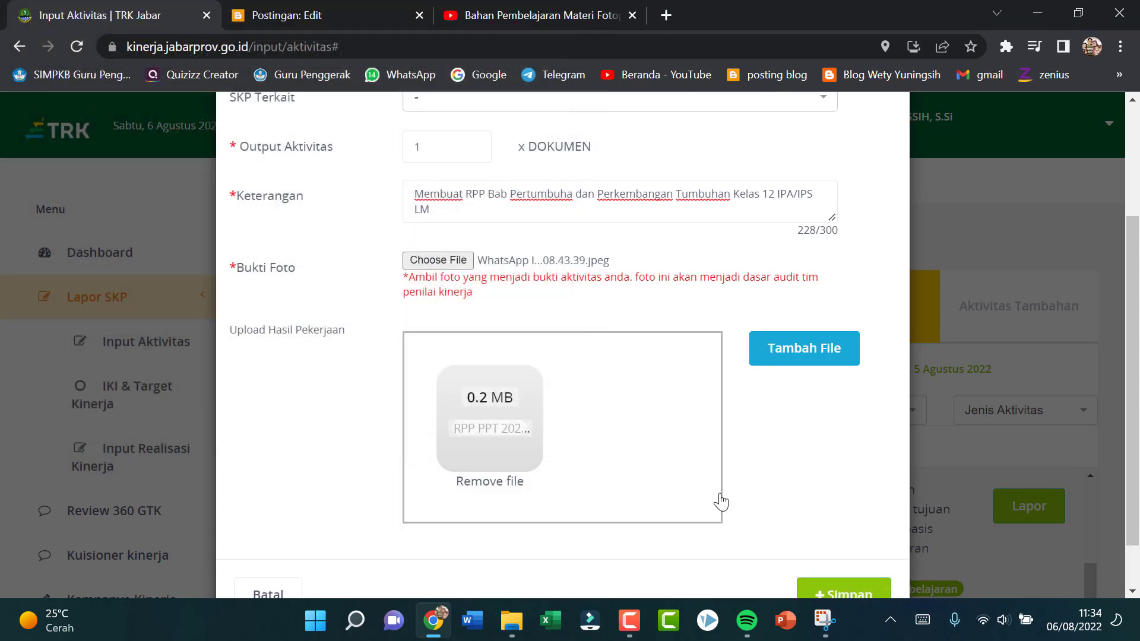
pyautogui.scroll(-1, 792, 457)
pyautogui.click(843, 536)
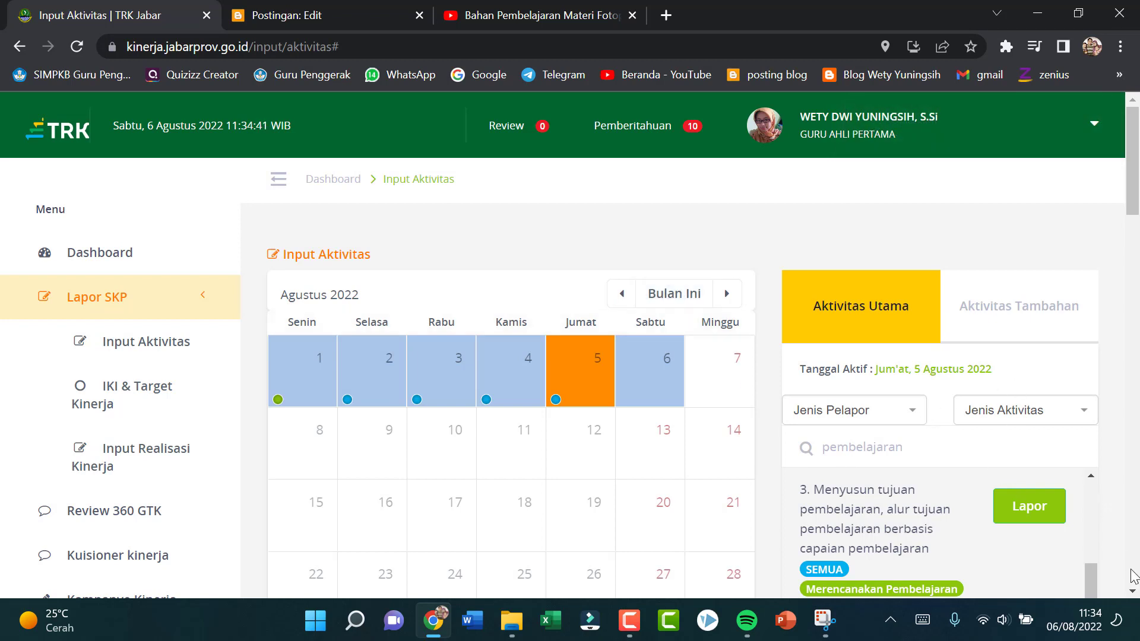
# Step: Start a 5 August report for "Mengevaluasi hasil kegiatan pembelajaran" described as "Mengevaluasi kegiatan presentasi materi Fotoperiodisme dan embriogenesis di kelas 12 MIPA 7"
pyautogui.scroll(-5, 1130, 277)
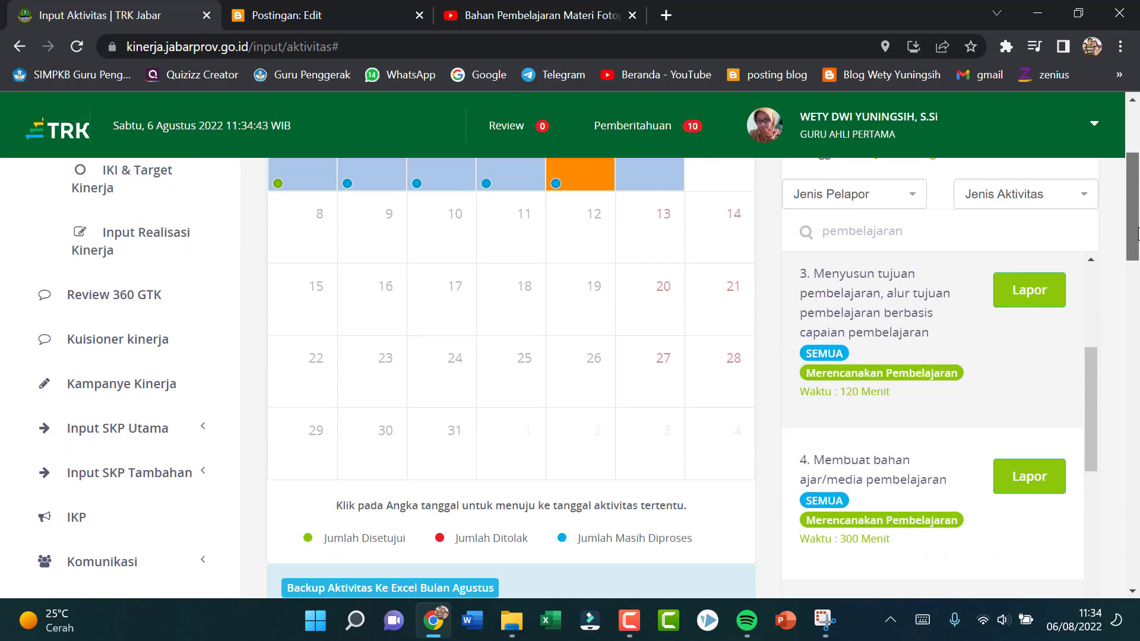
pyautogui.moveTo(1085, 316); pyautogui.dragTo(1083, 250)
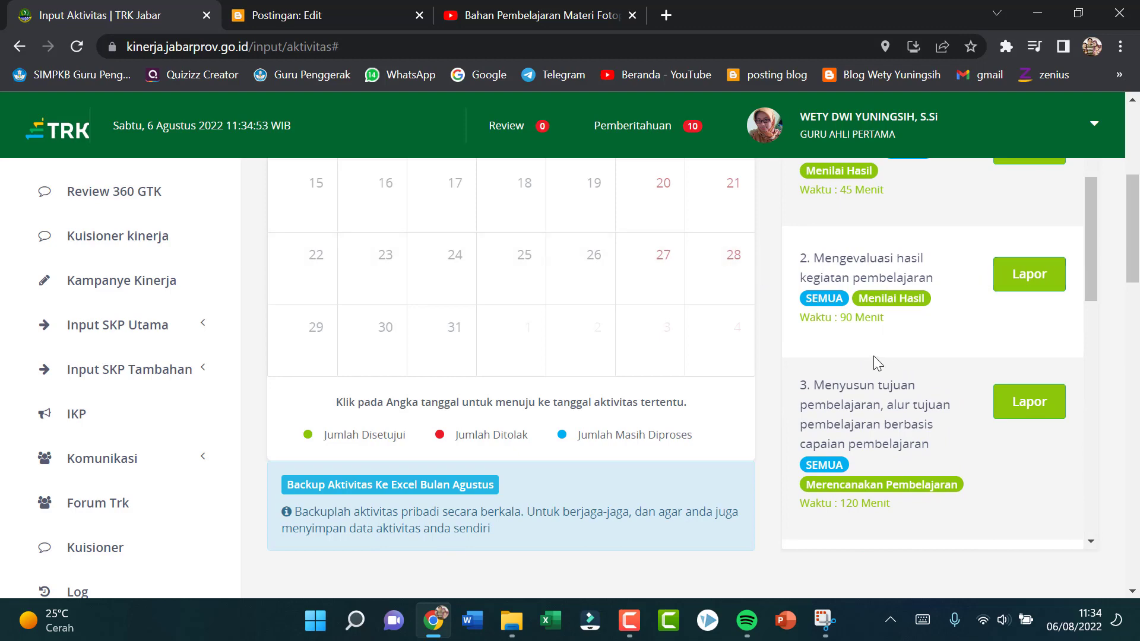
pyautogui.click(1018, 275)
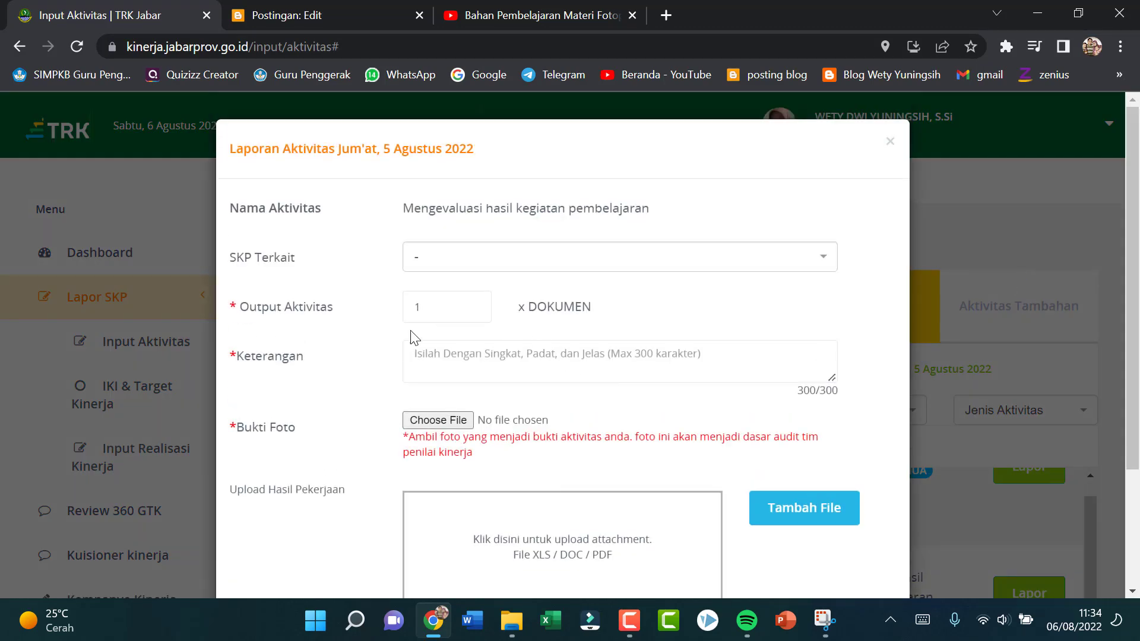
pyautogui.click(477, 362)
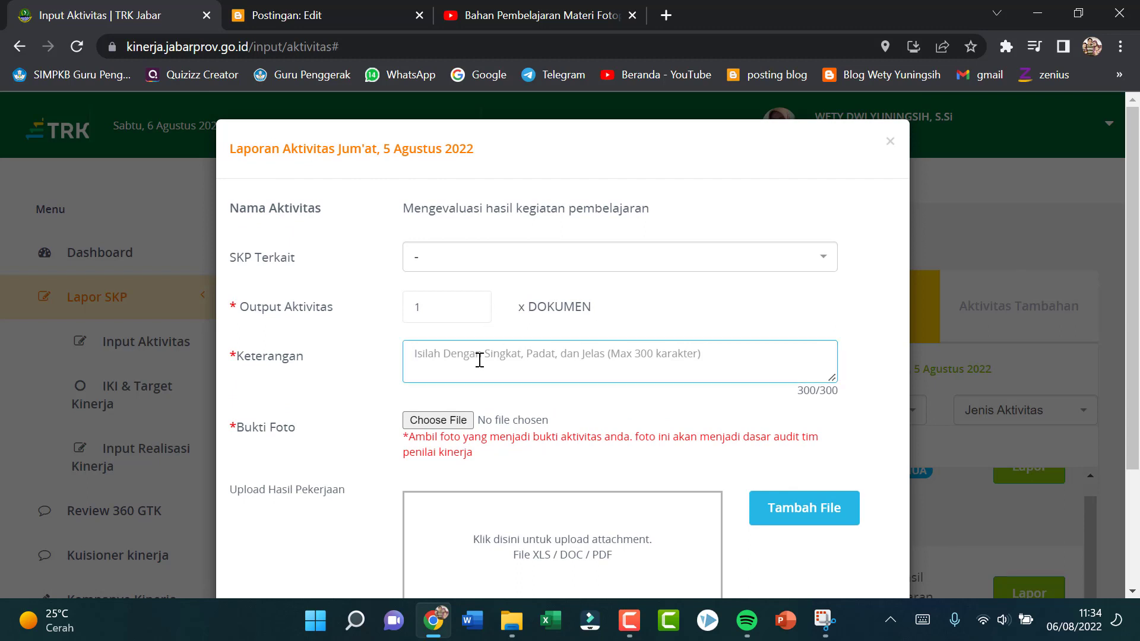
pyautogui.write('Meng')
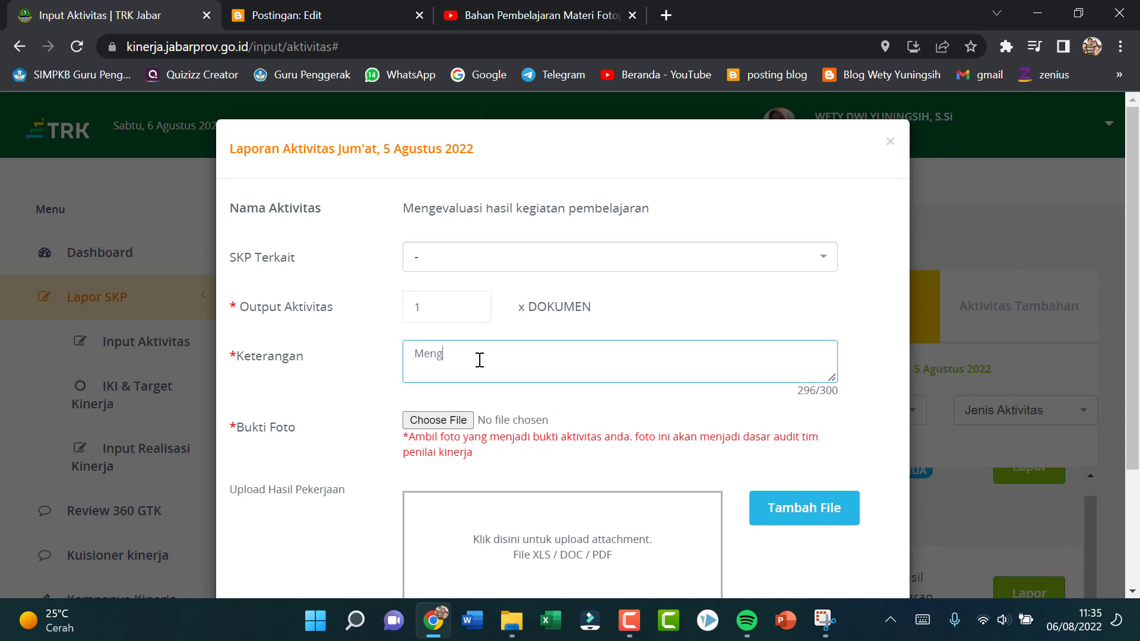
pyautogui.write('evaluasi kegiatan presentasi materi Fotoperiod')
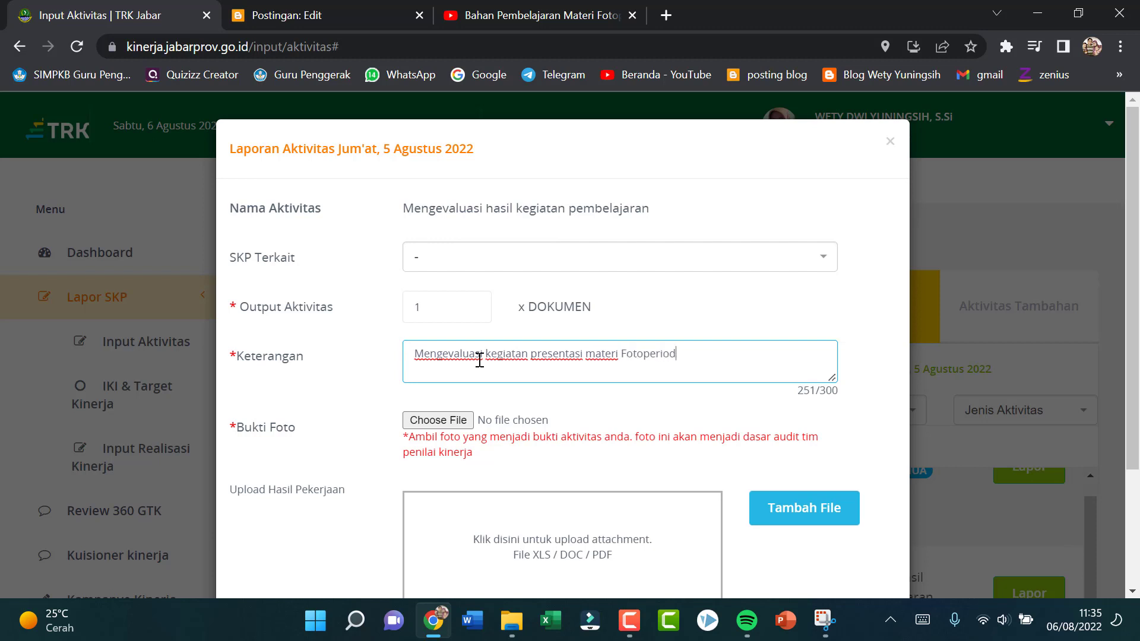
pyautogui.write('isme dan embriogen')
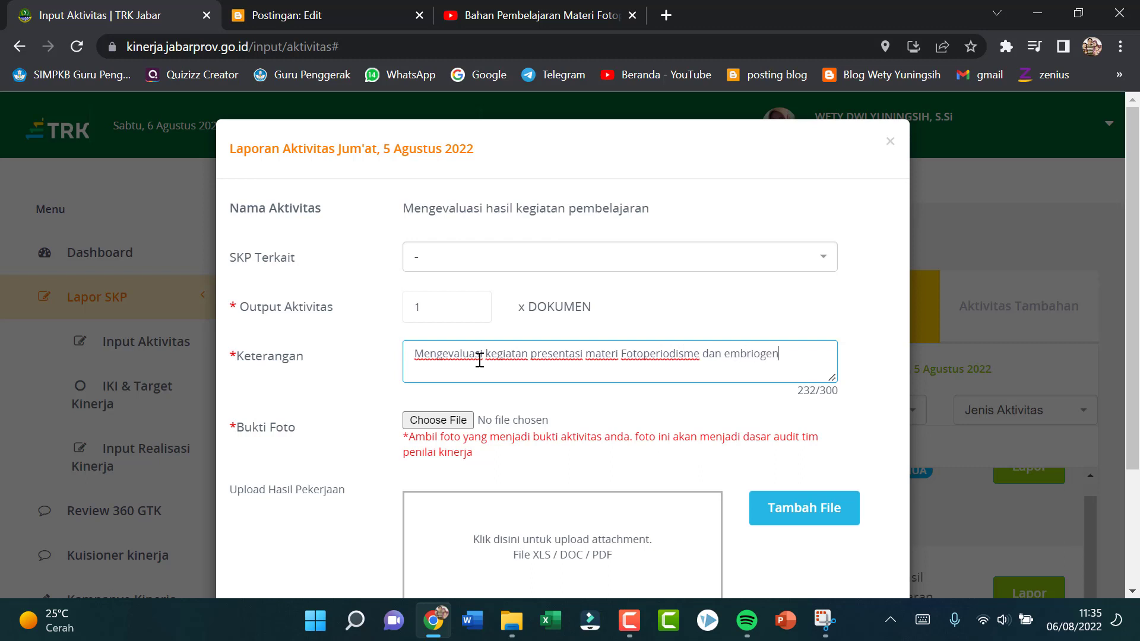
pyautogui.write('esis di kelas 12 MIPA 7')
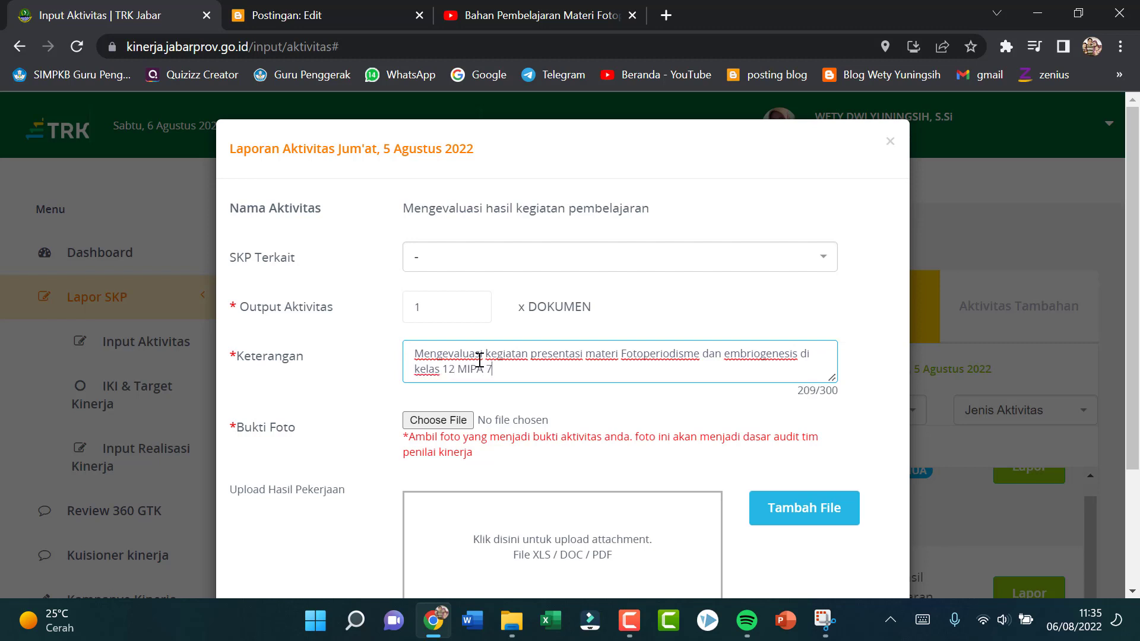
# Step: Attach "WhatsApp Image 2022-08-06 at 08.43.40 (1).jpeg" from the TRK pictures folder as photo evidence for the evaluation report and save it
pyautogui.click(437, 420)
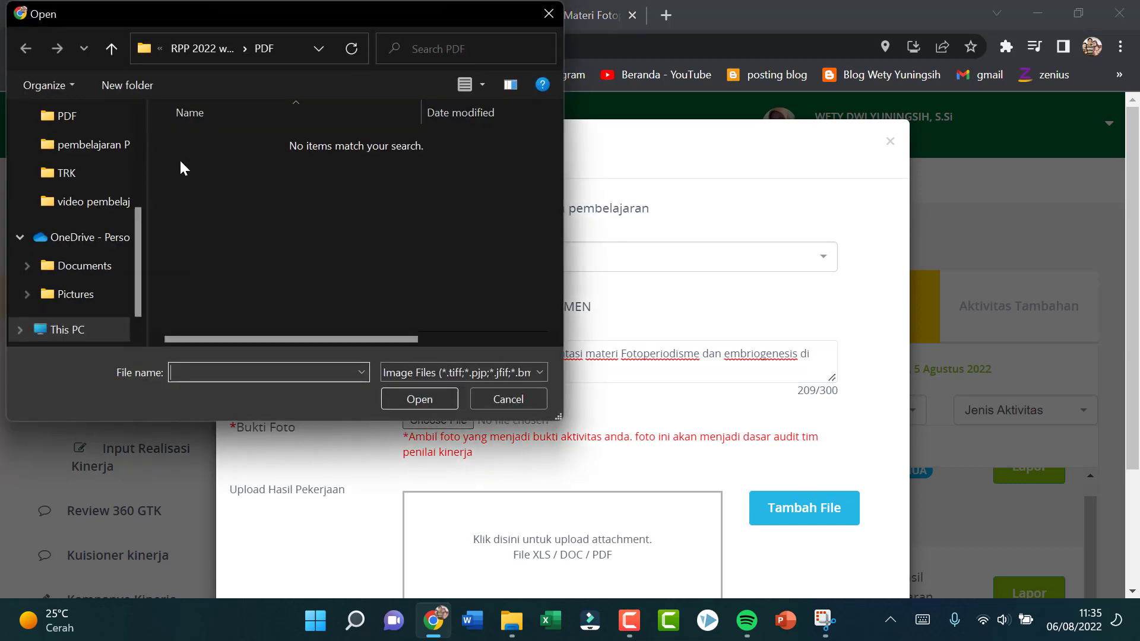
pyautogui.click(72, 173)
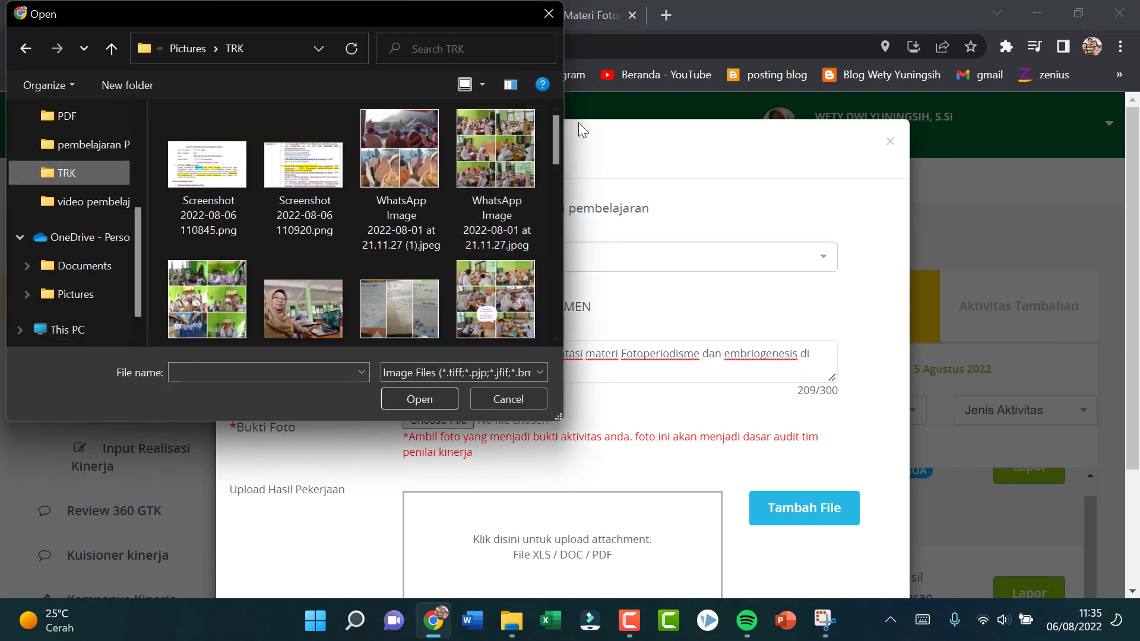
pyautogui.moveTo(555, 144); pyautogui.dragTo(557, 286)
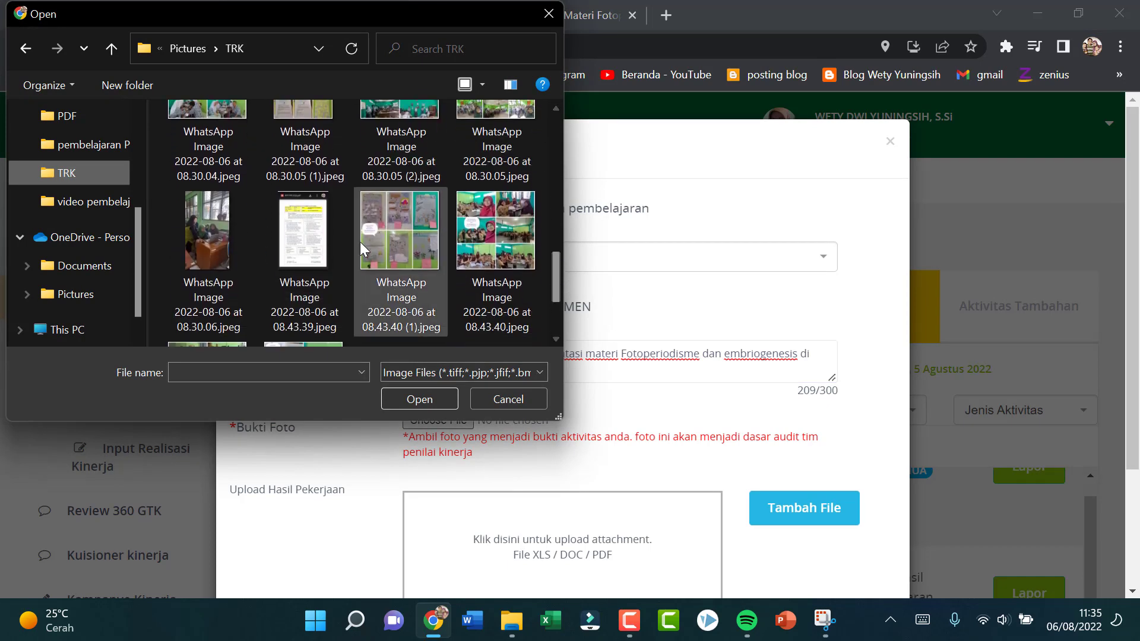
pyautogui.click(386, 232)
pyautogui.click(456, 400)
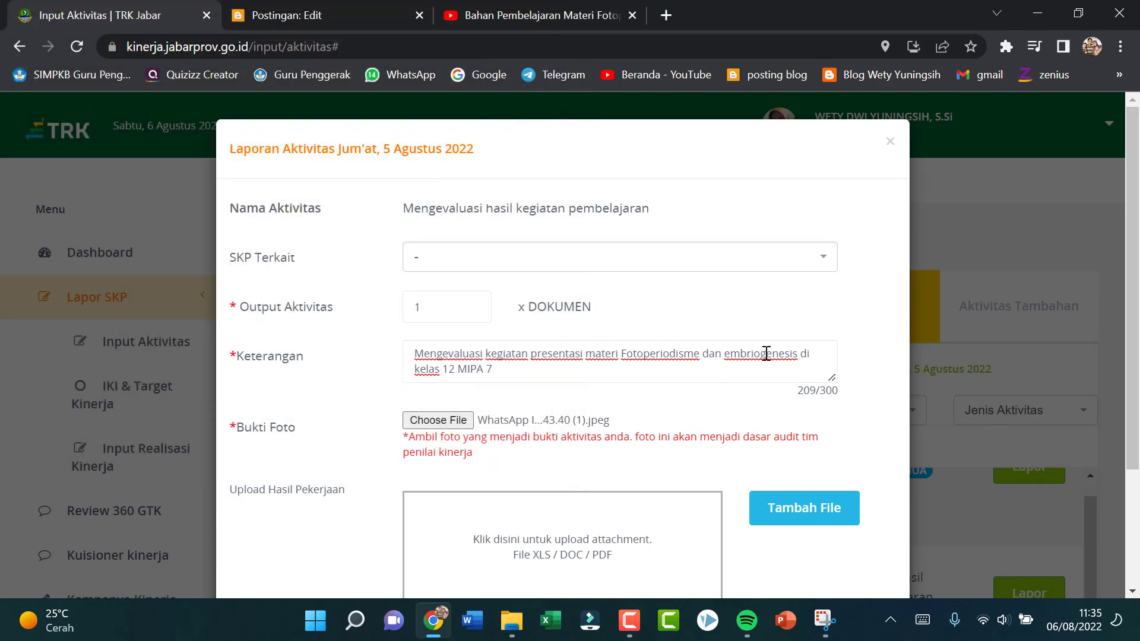
pyautogui.scroll(-3, 831, 501)
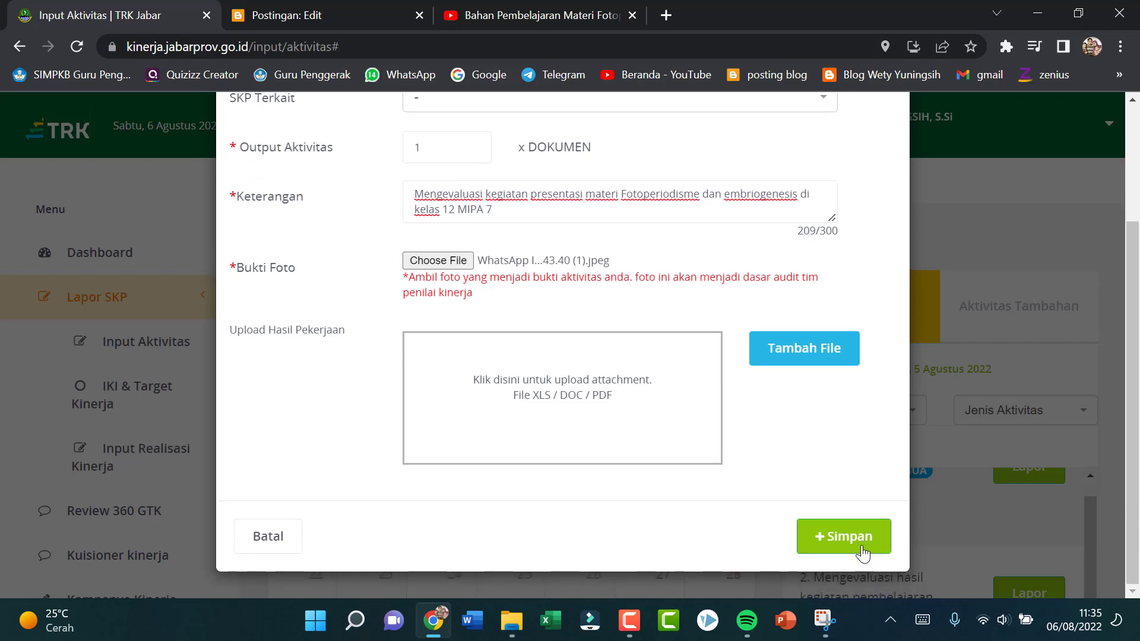
pyautogui.click(861, 554)
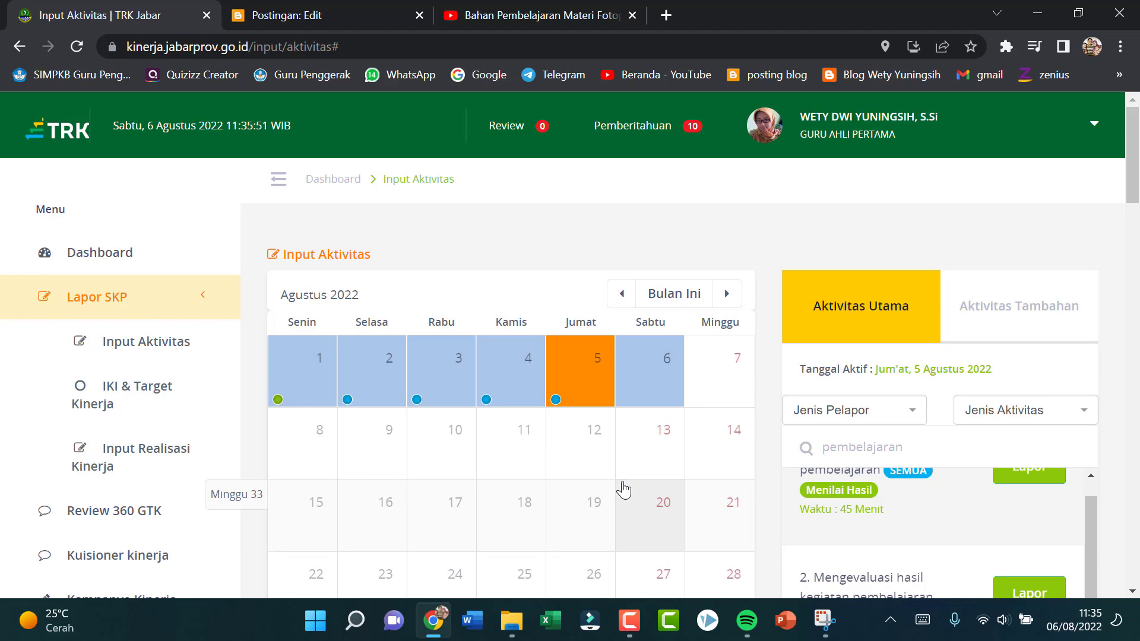
# Step: Review the list of activities reported for 5 August, including the newly saved evaluation report
pyautogui.scroll(-15, 618, 490)
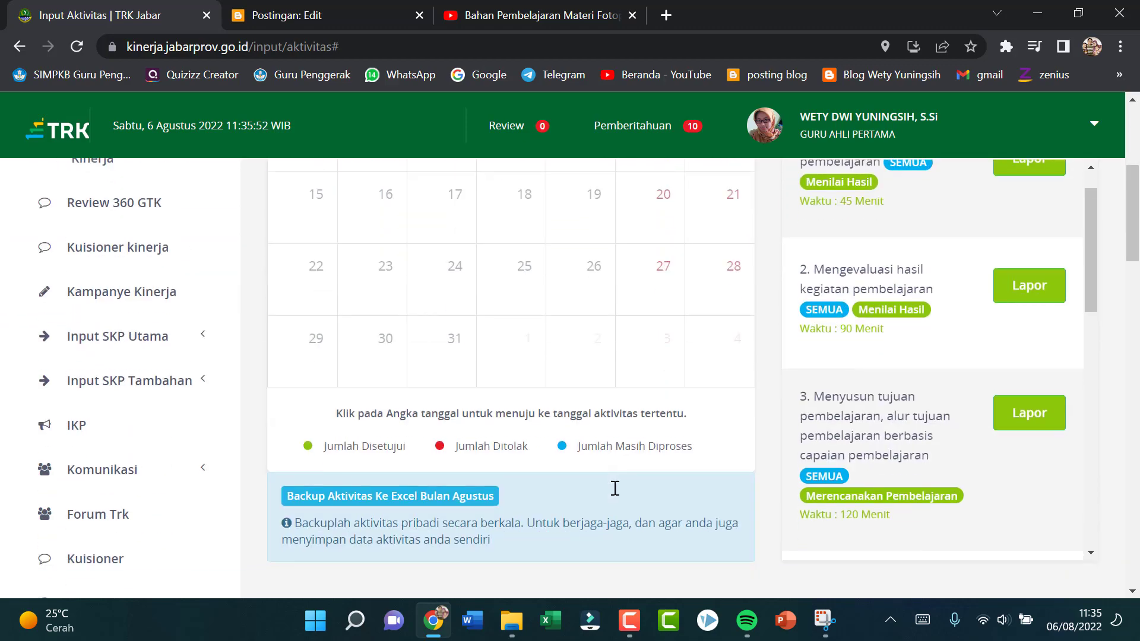
pyautogui.scroll(-20, 614, 488)
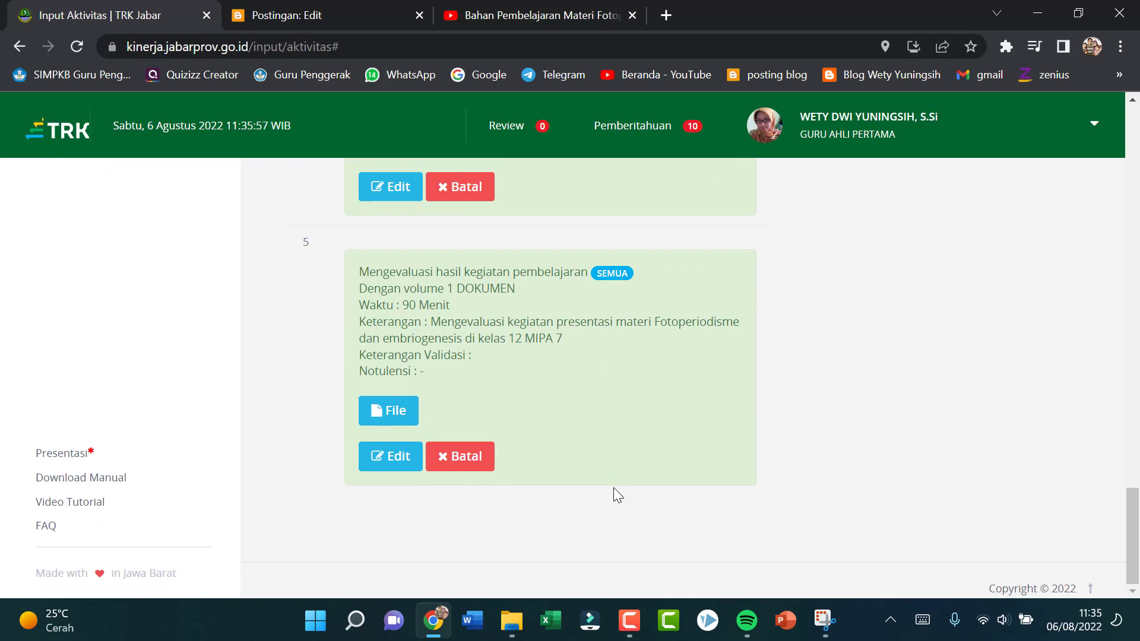
pyautogui.scroll(20, 614, 488)
pyautogui.scroll(10, 614, 487)
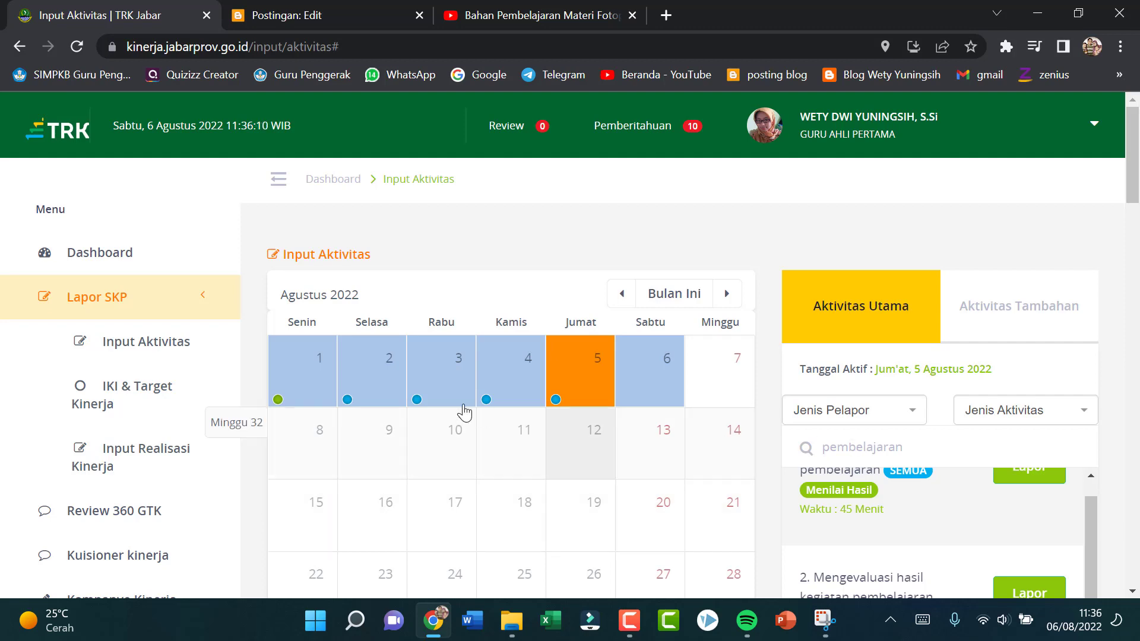
pyautogui.scroll(-3, 547, 419)
pyautogui.scroll(3, 547, 420)
pyautogui.click(665, 625)
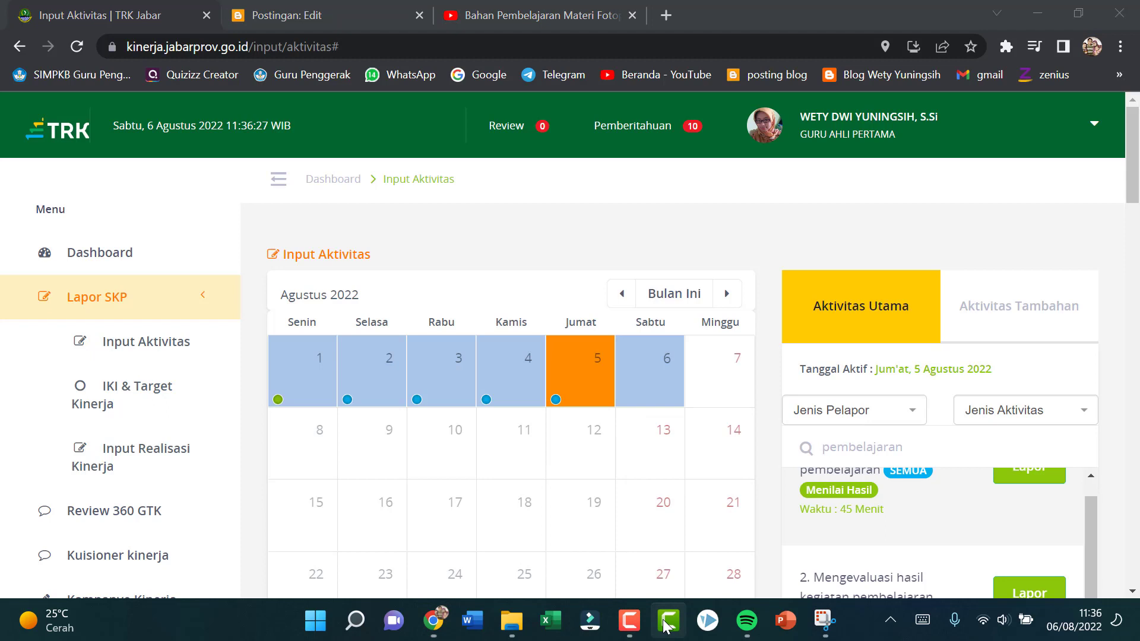